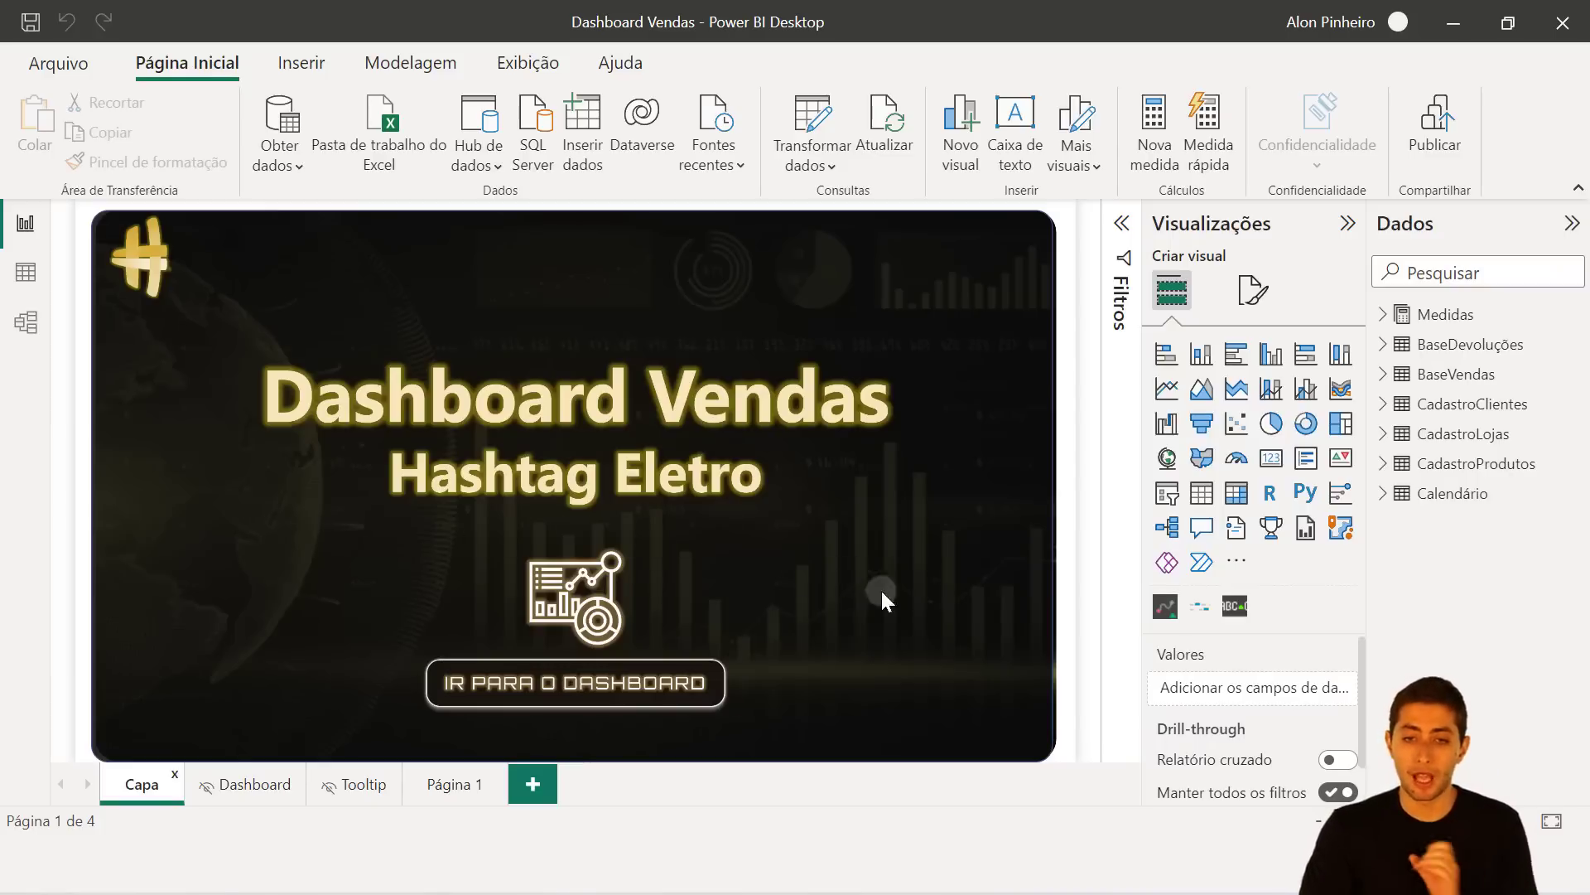
Switch to Chrome and view the "Dashboard" search pages on Dribbble and Pinterest.
left_click(1073, 861)
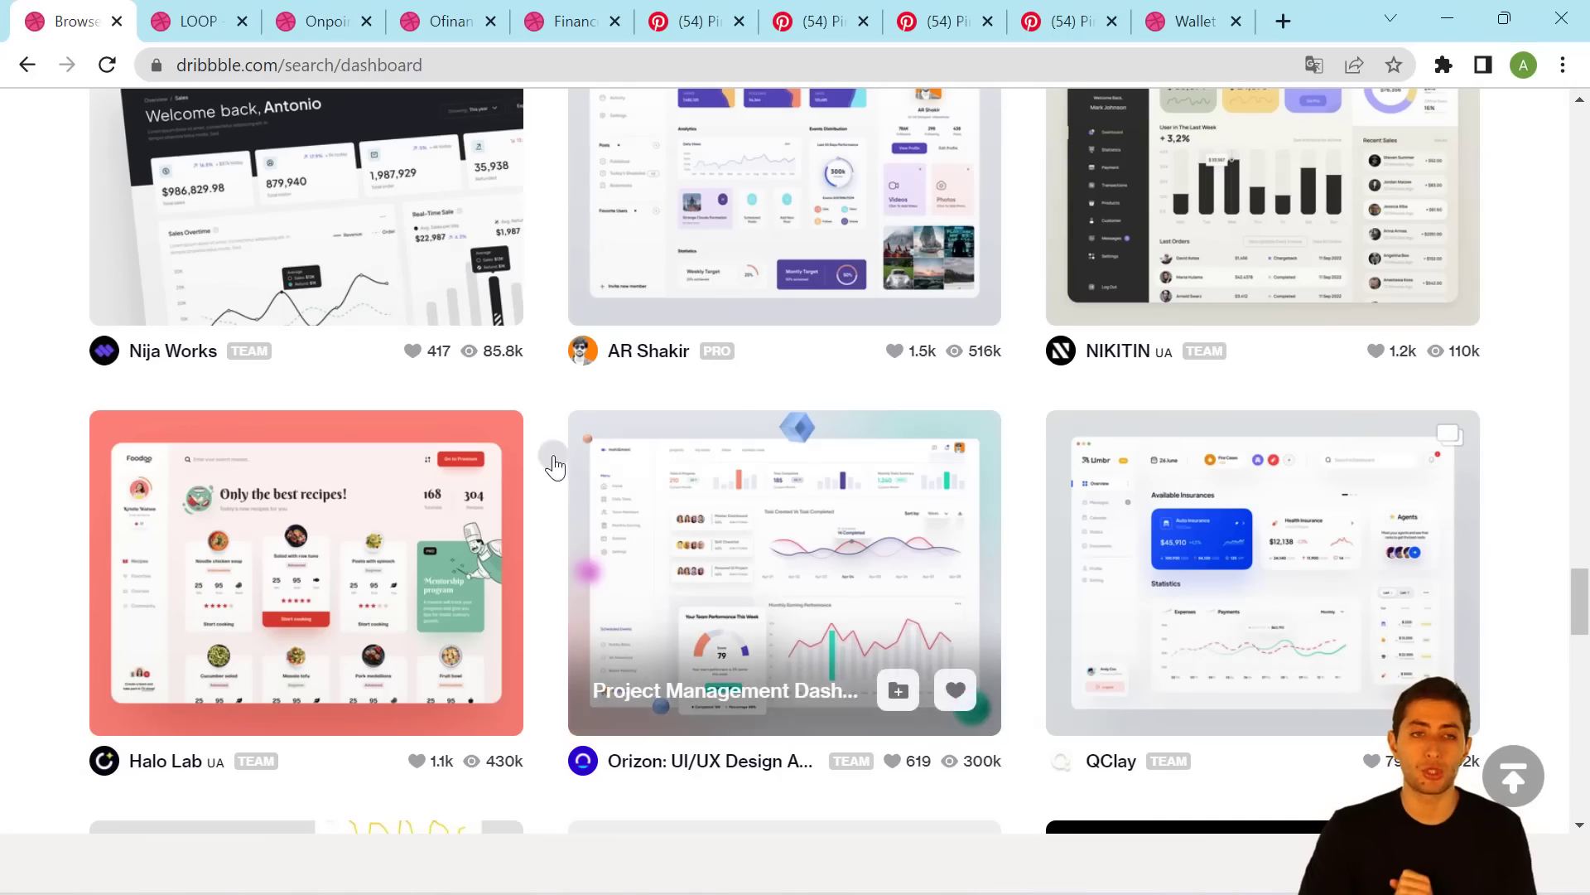
scroll(439, 357, "up", 15)
scroll(439, 358, "up", 15)
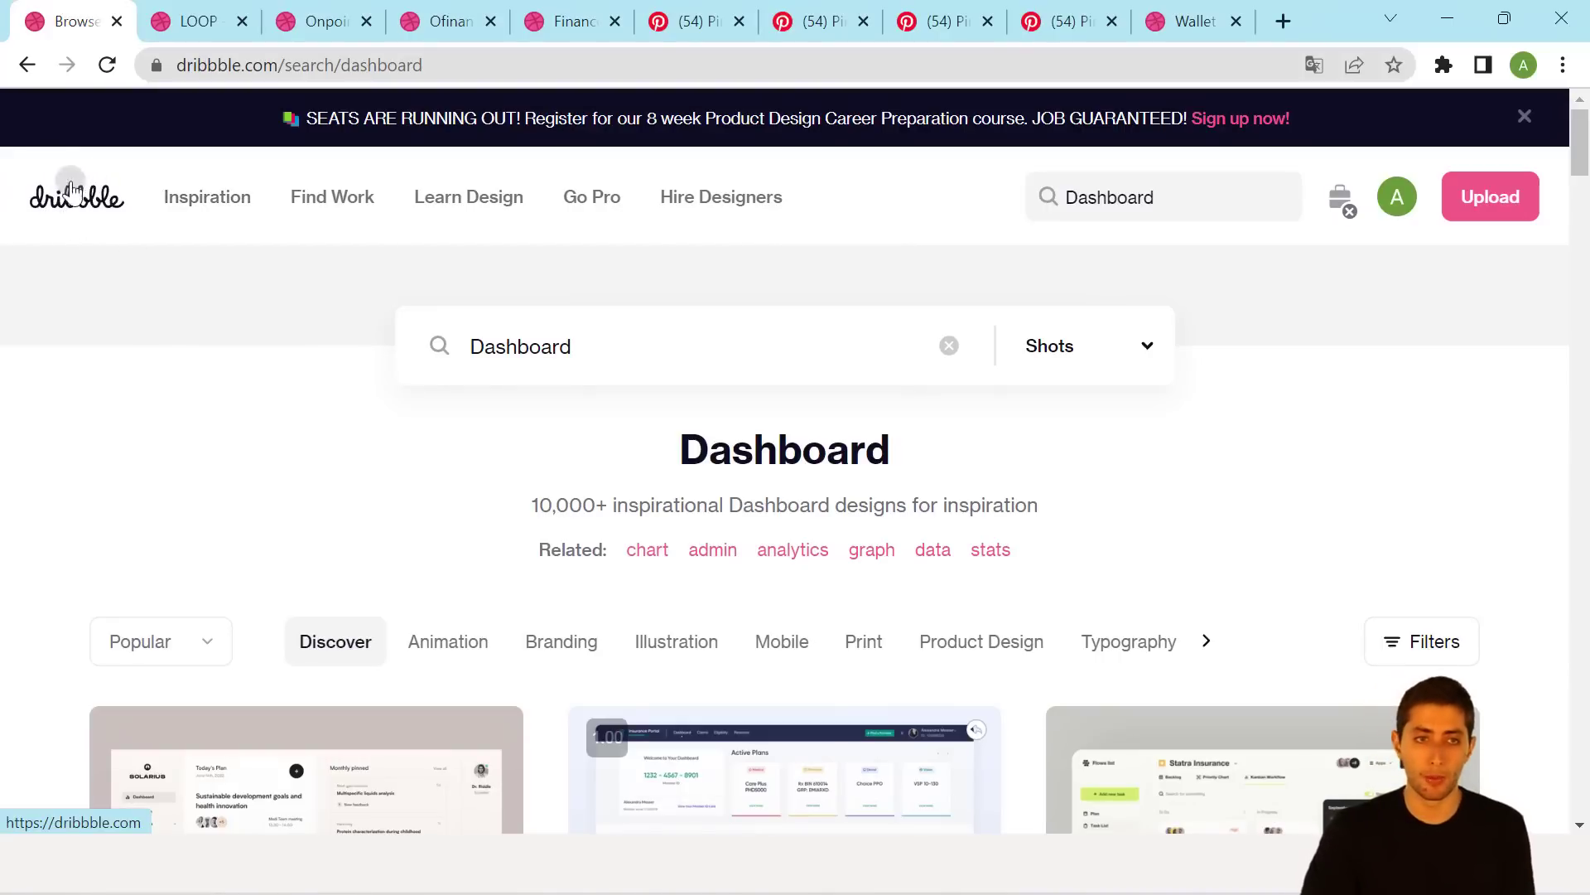
left_click(681, 10)
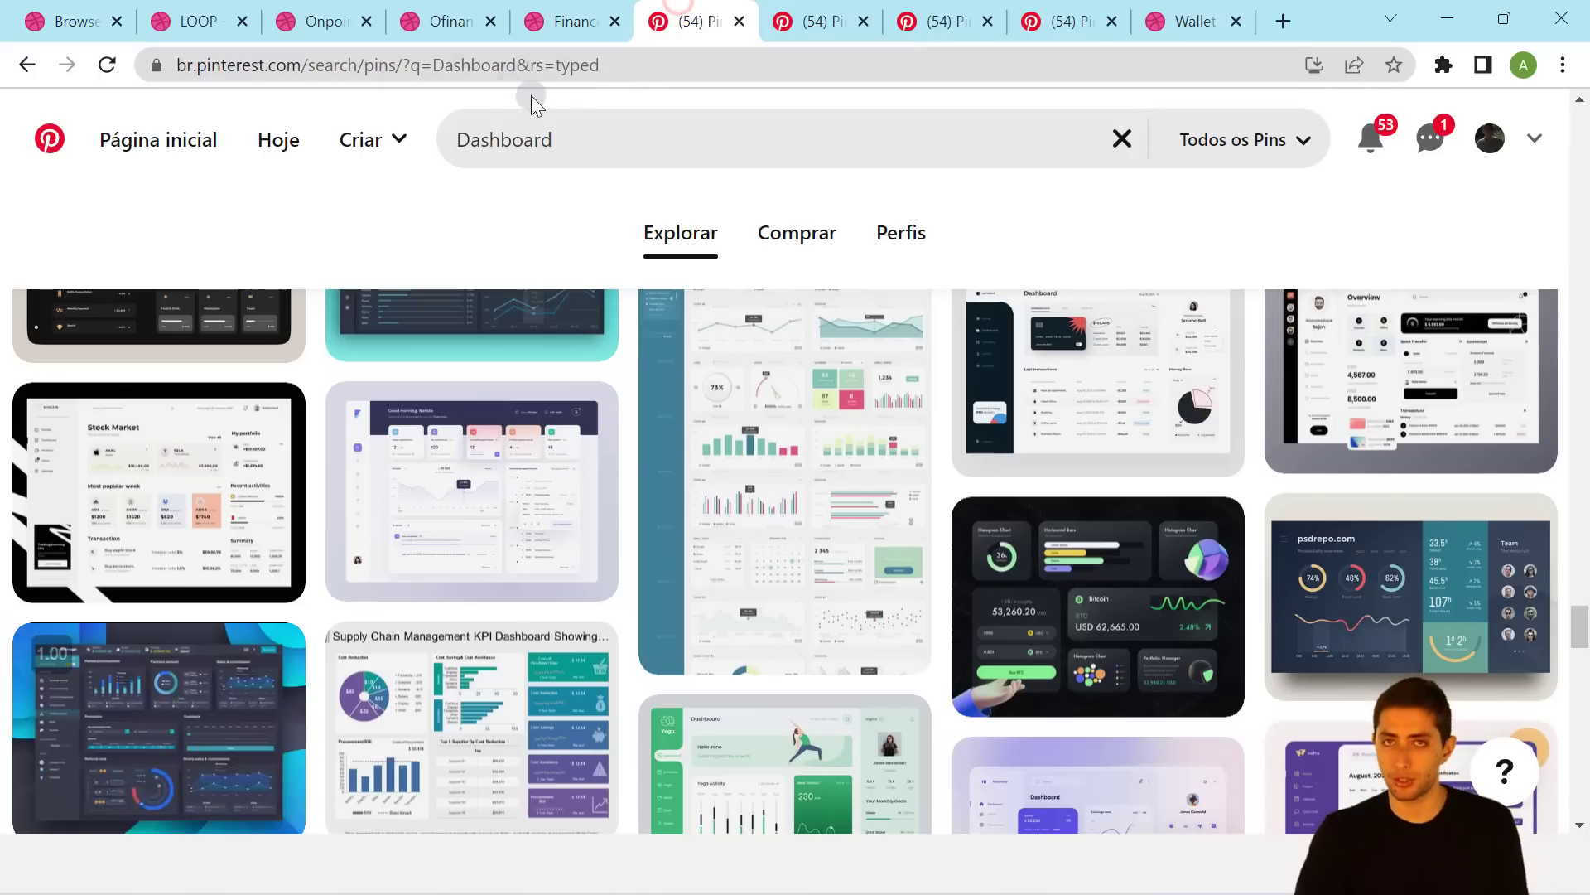
left_click(119, 5)
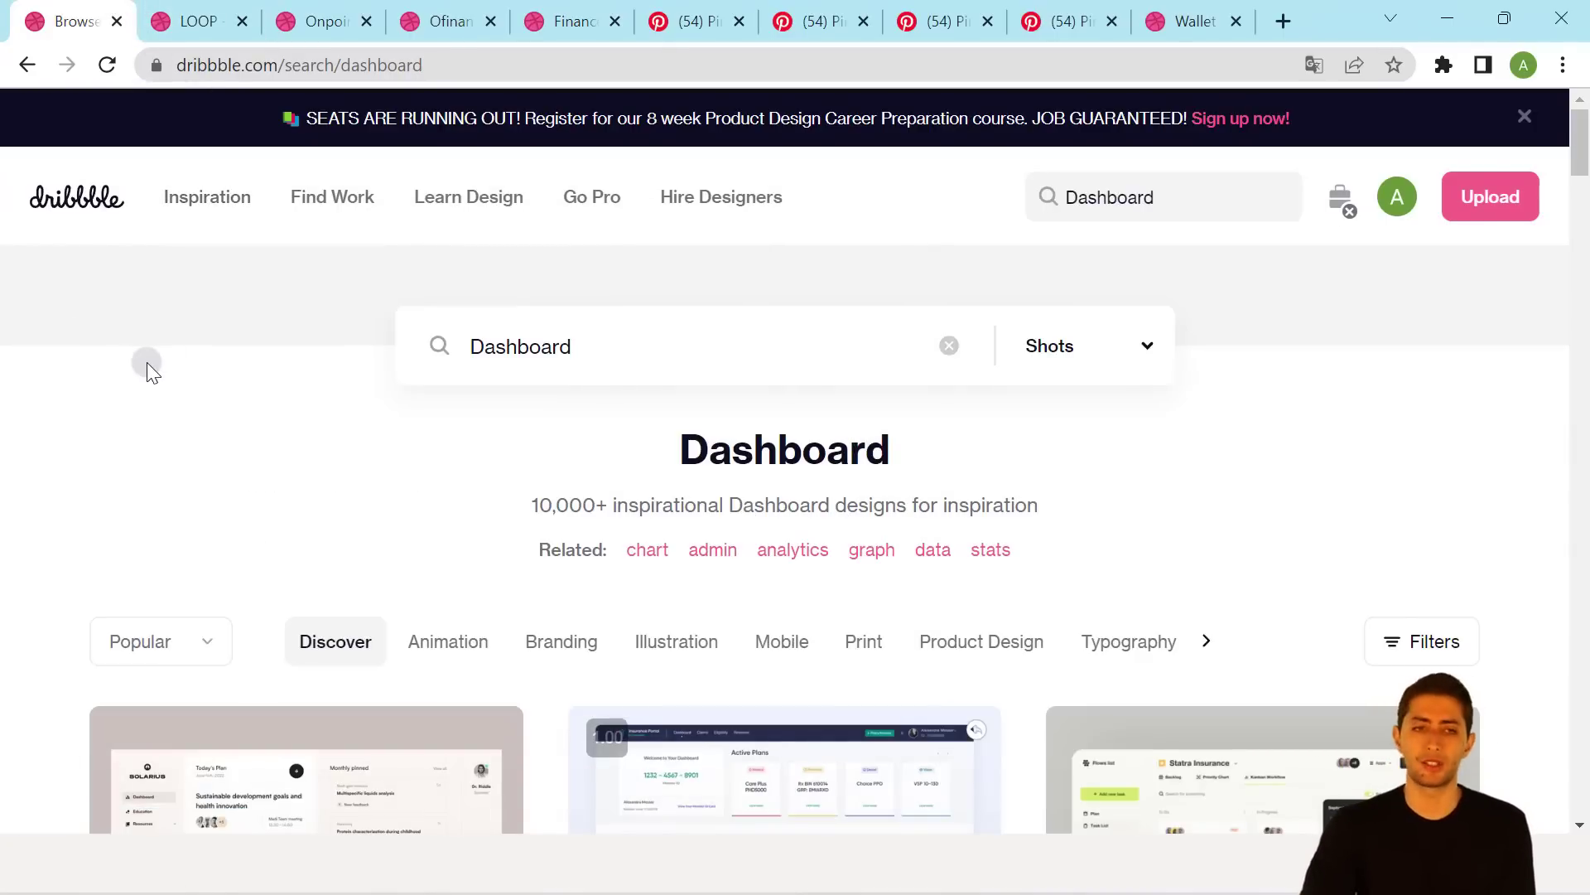
Examine the first rows of popular dashboard designs in the Dribbble search results.
scroll(146, 362, "down", 1)
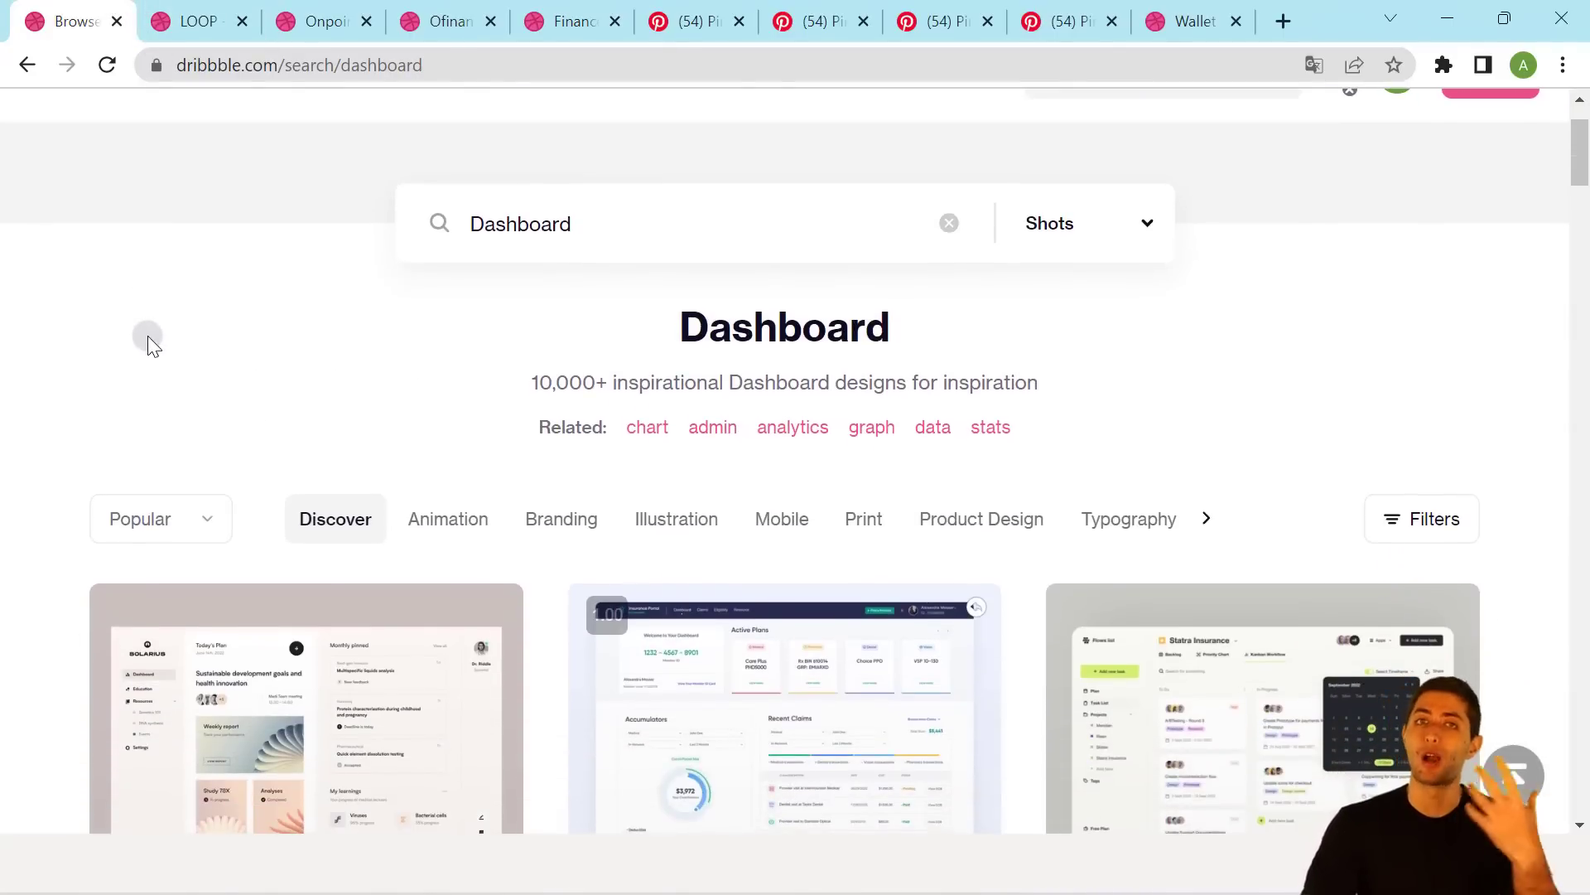
scroll(176, 354, "down", 4)
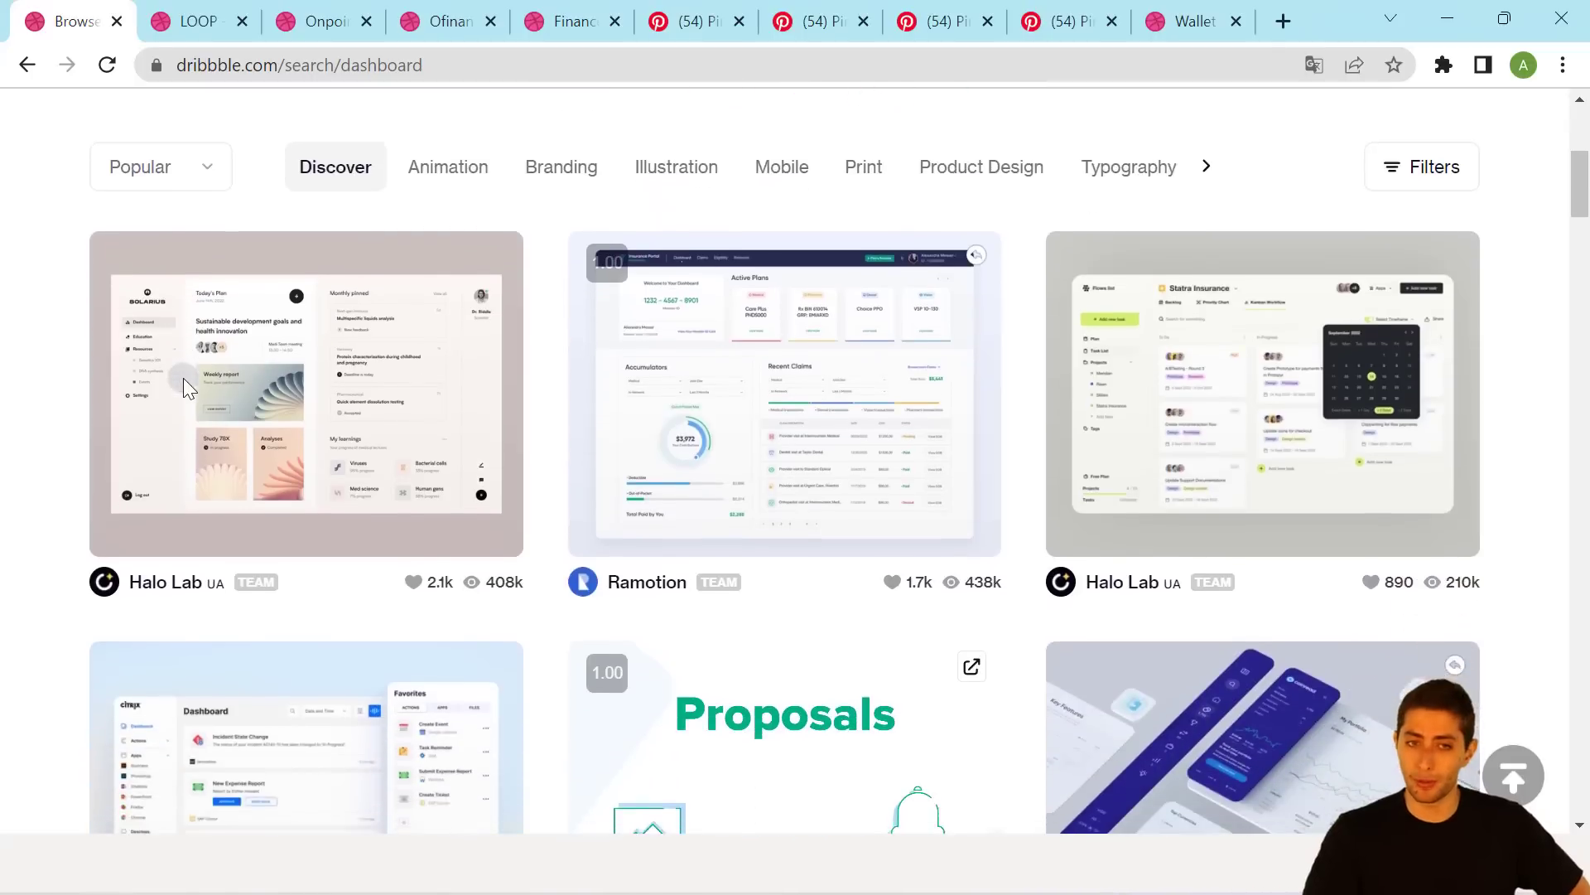
scroll(267, 508, "down", 4)
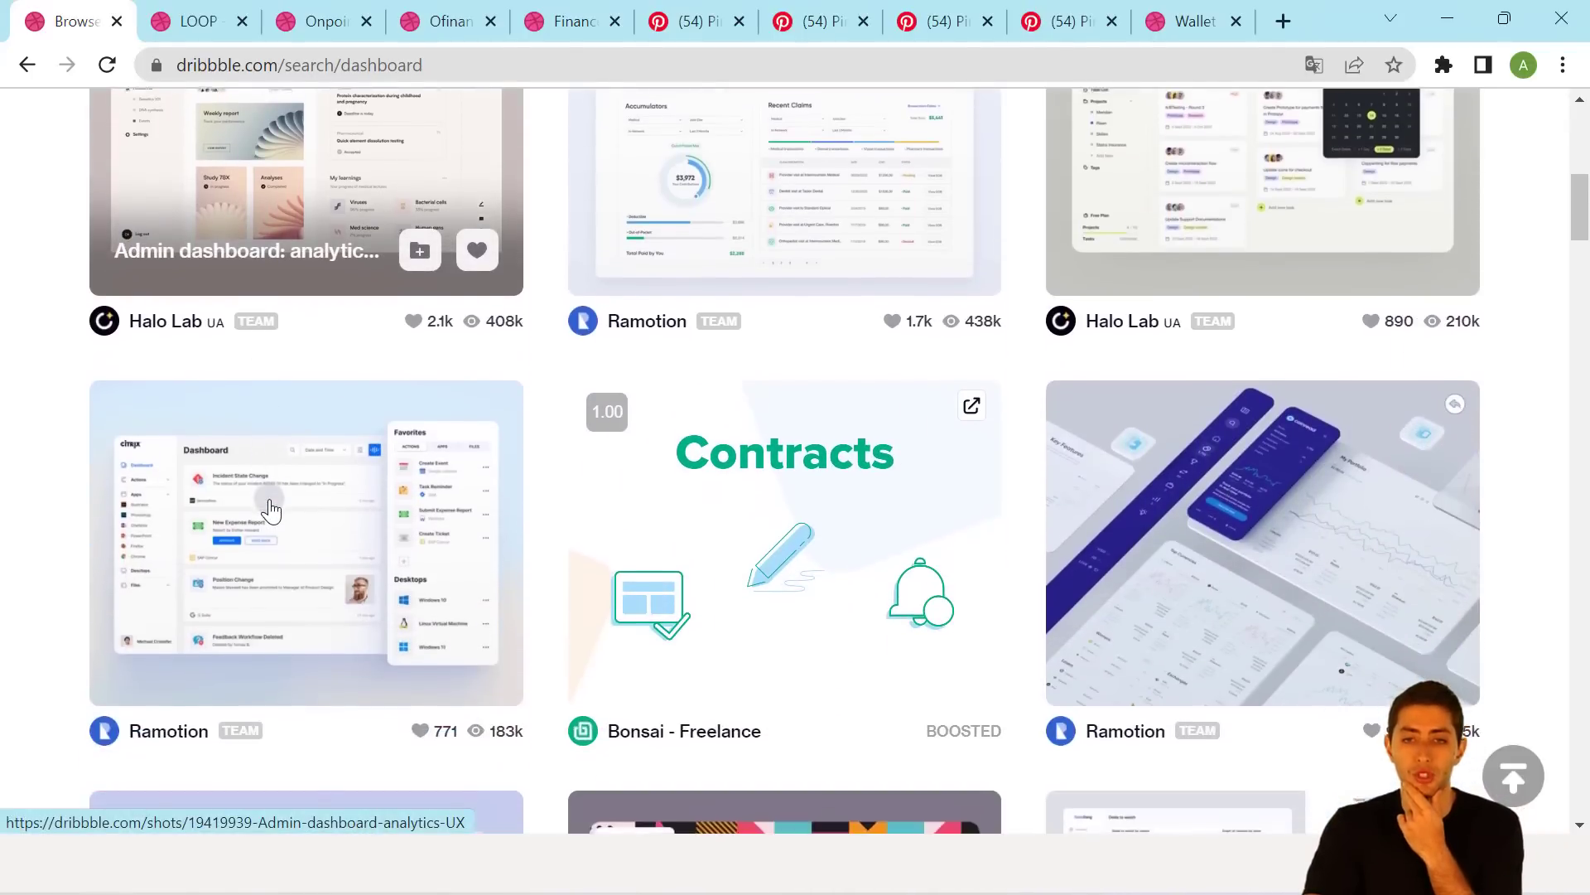
scroll(284, 521, "down", 1)
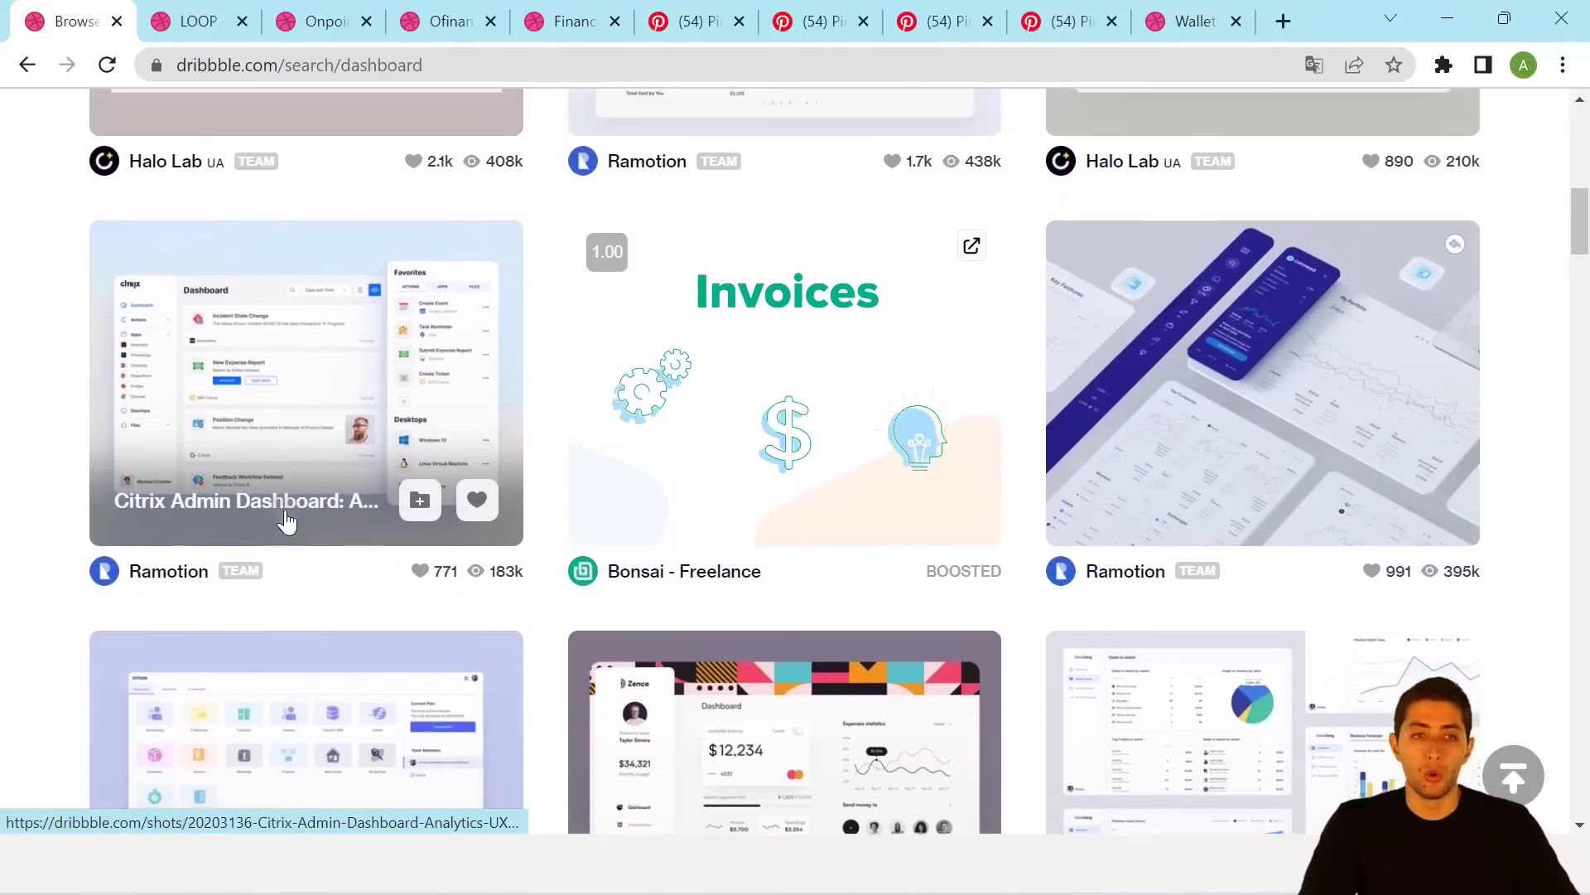
scroll(286, 520, "up", 10)
scroll(287, 520, "up", 2)
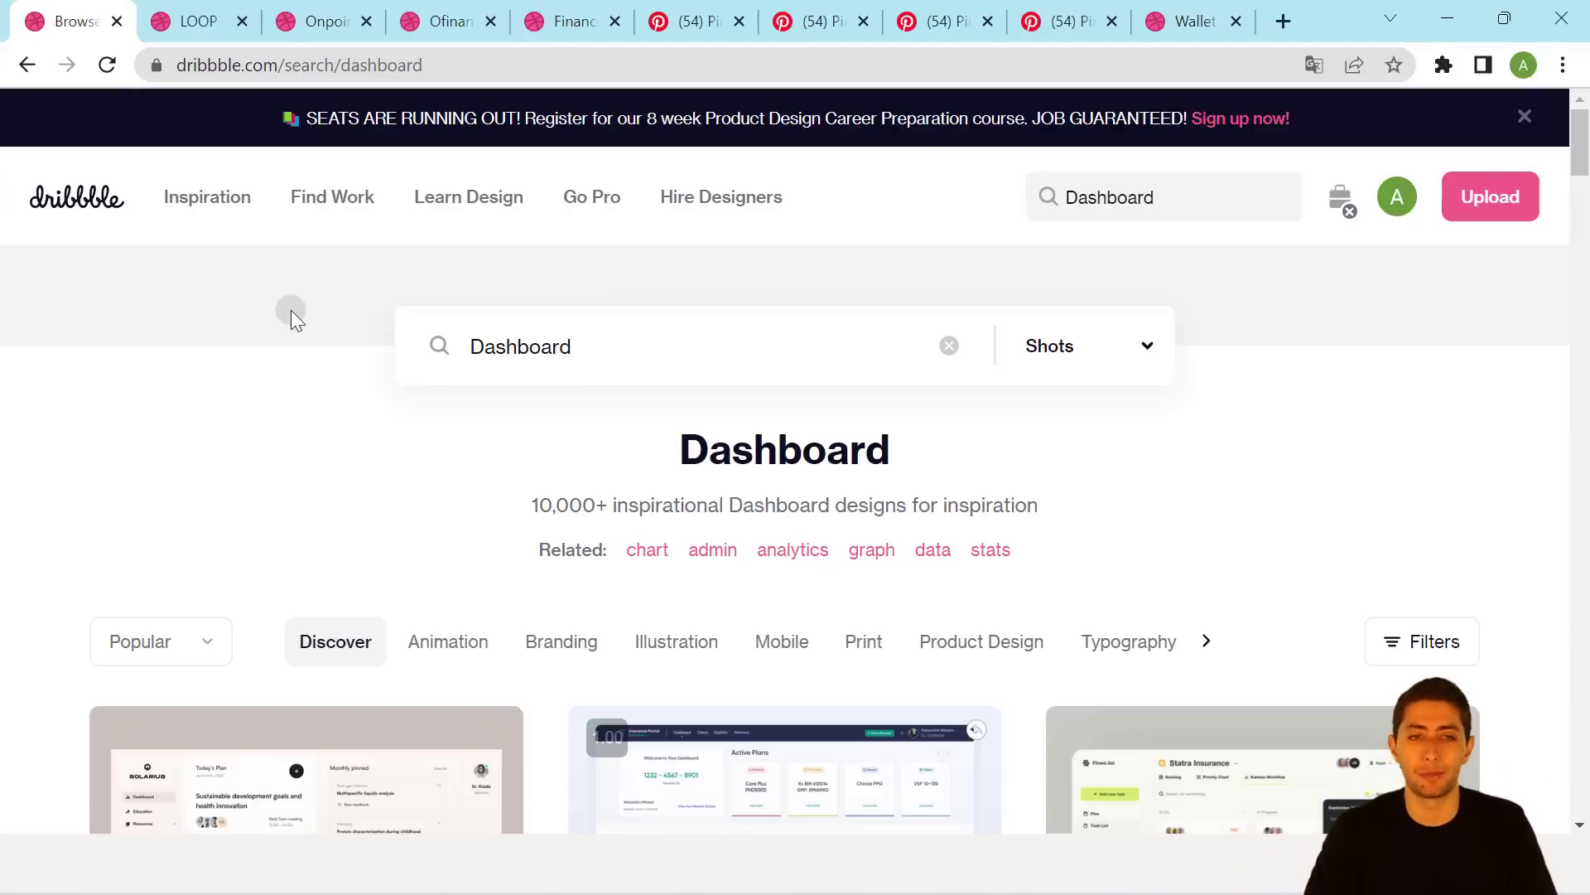
Look at the Pinterest dashboard results, and browse deeper through Dribbble's dashboard designs for layout inspiration.
left_click(690, 12)
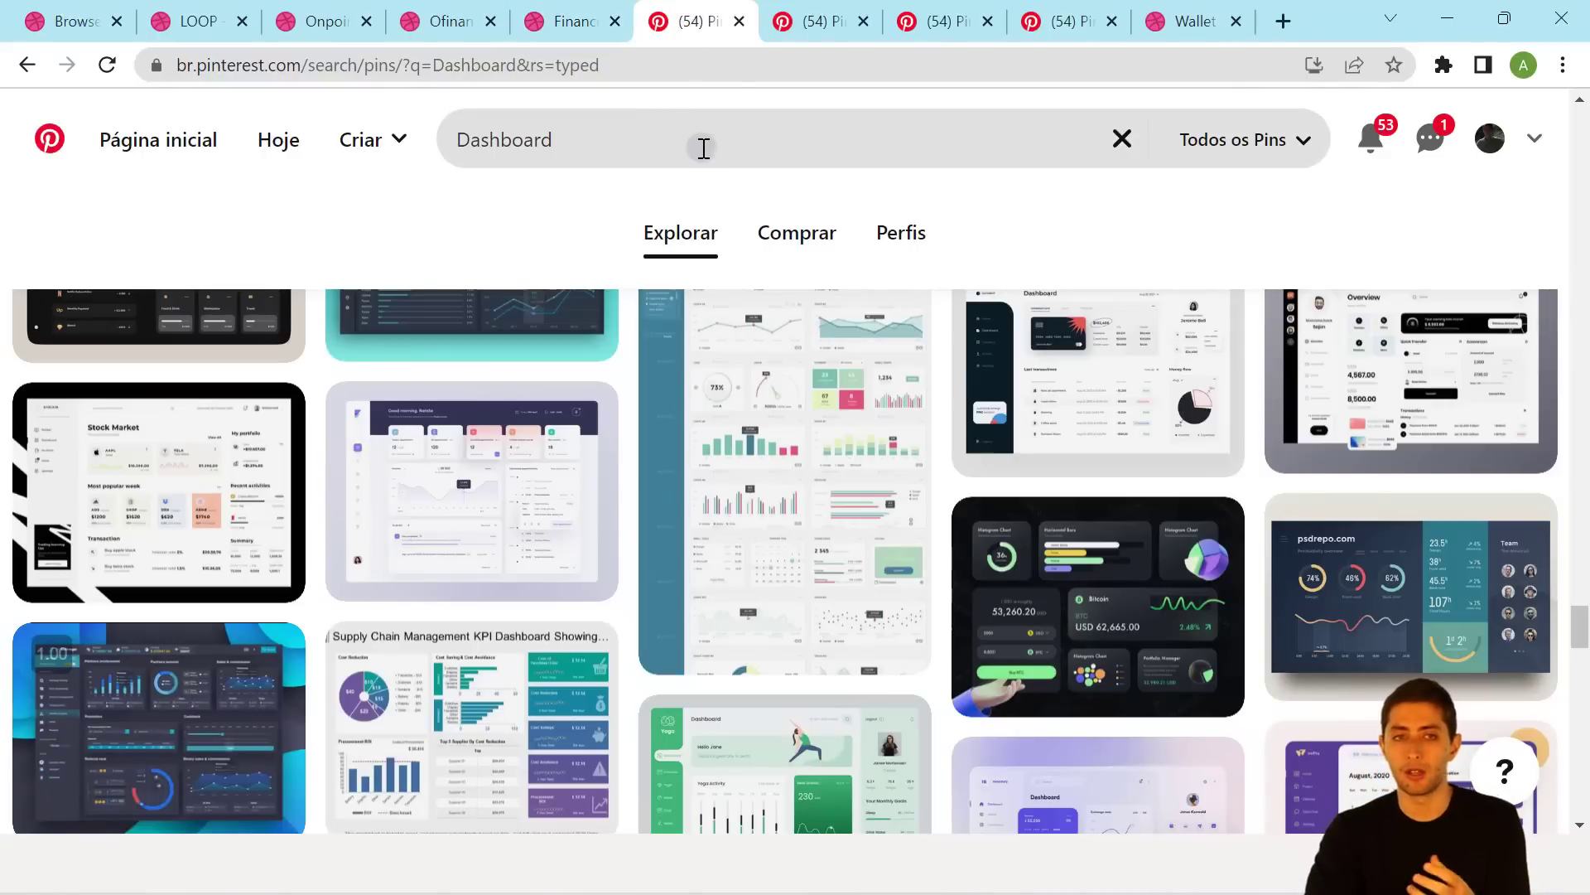
left_click(75, 21)
mouse_move(207, 196)
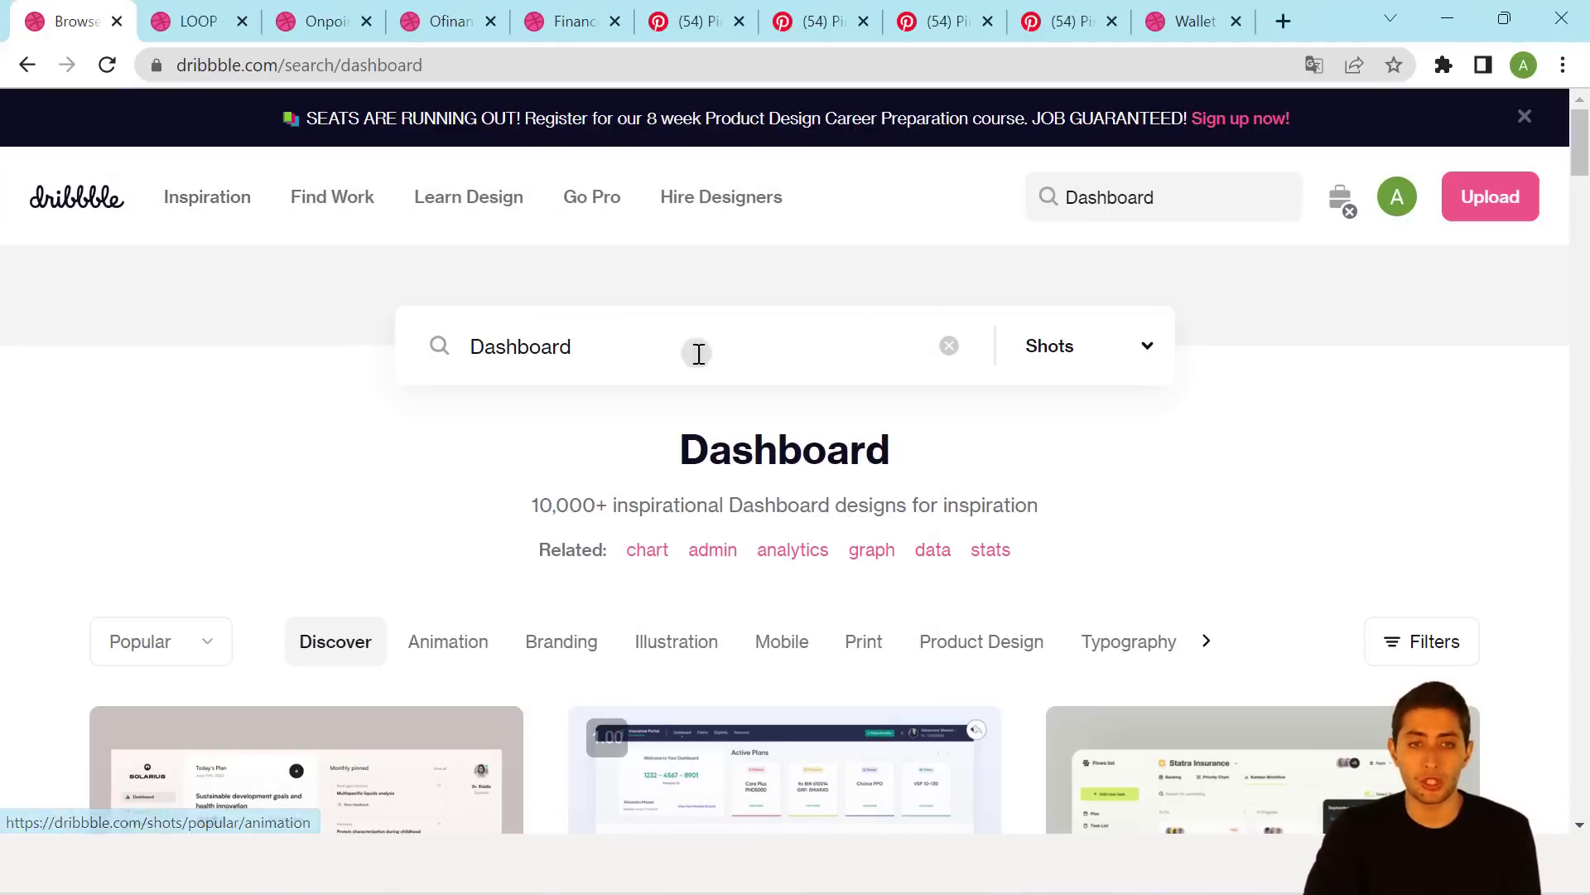
scroll(650, 352, "down", 15)
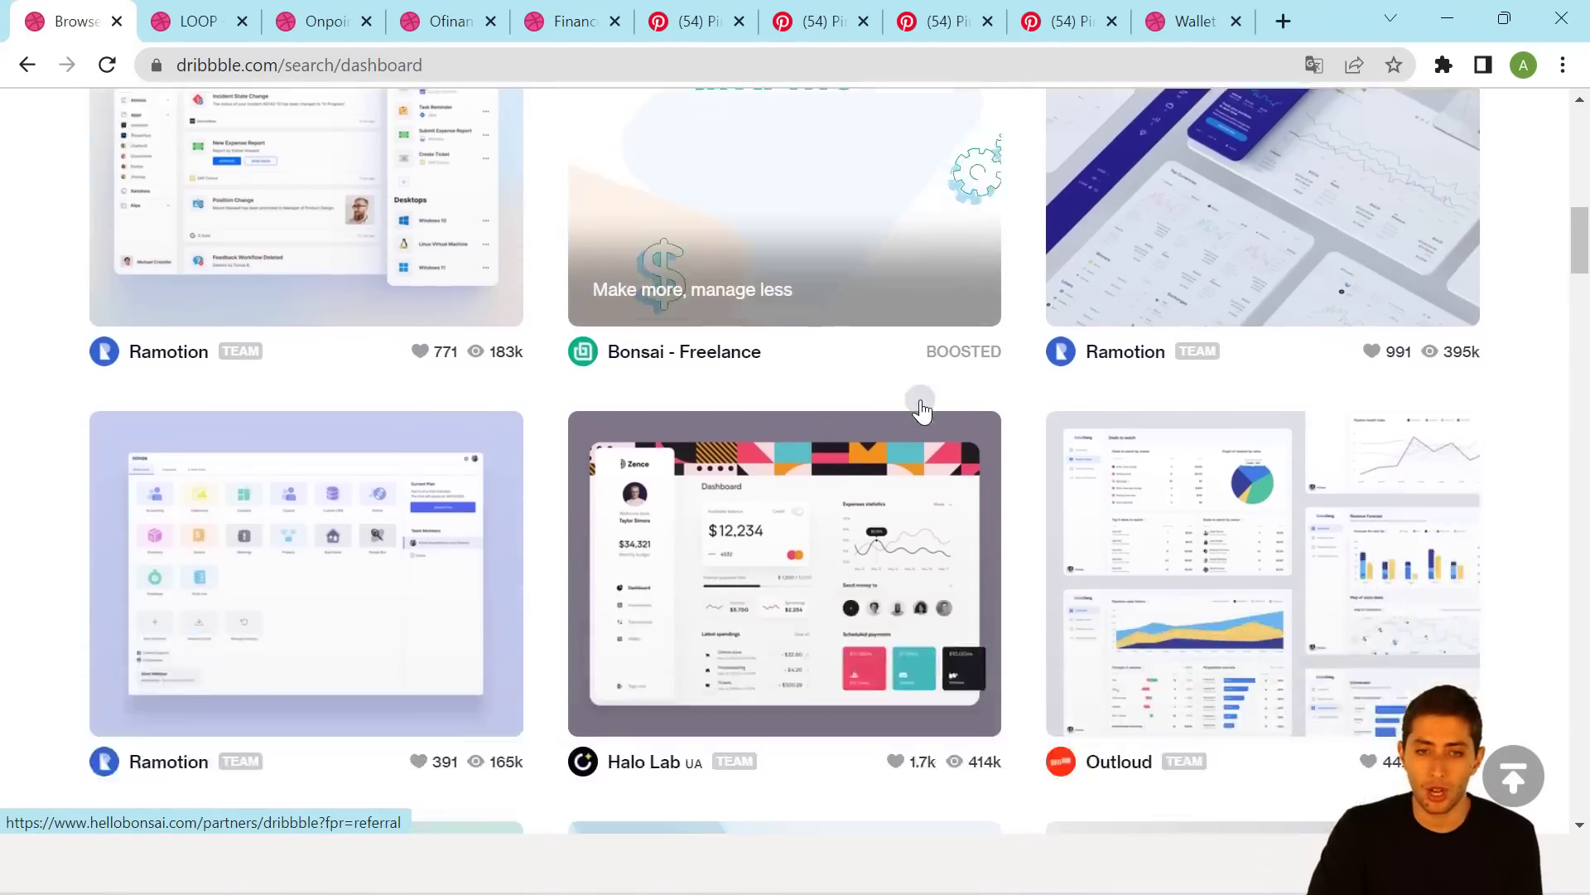
scroll(920, 430, "down", 20)
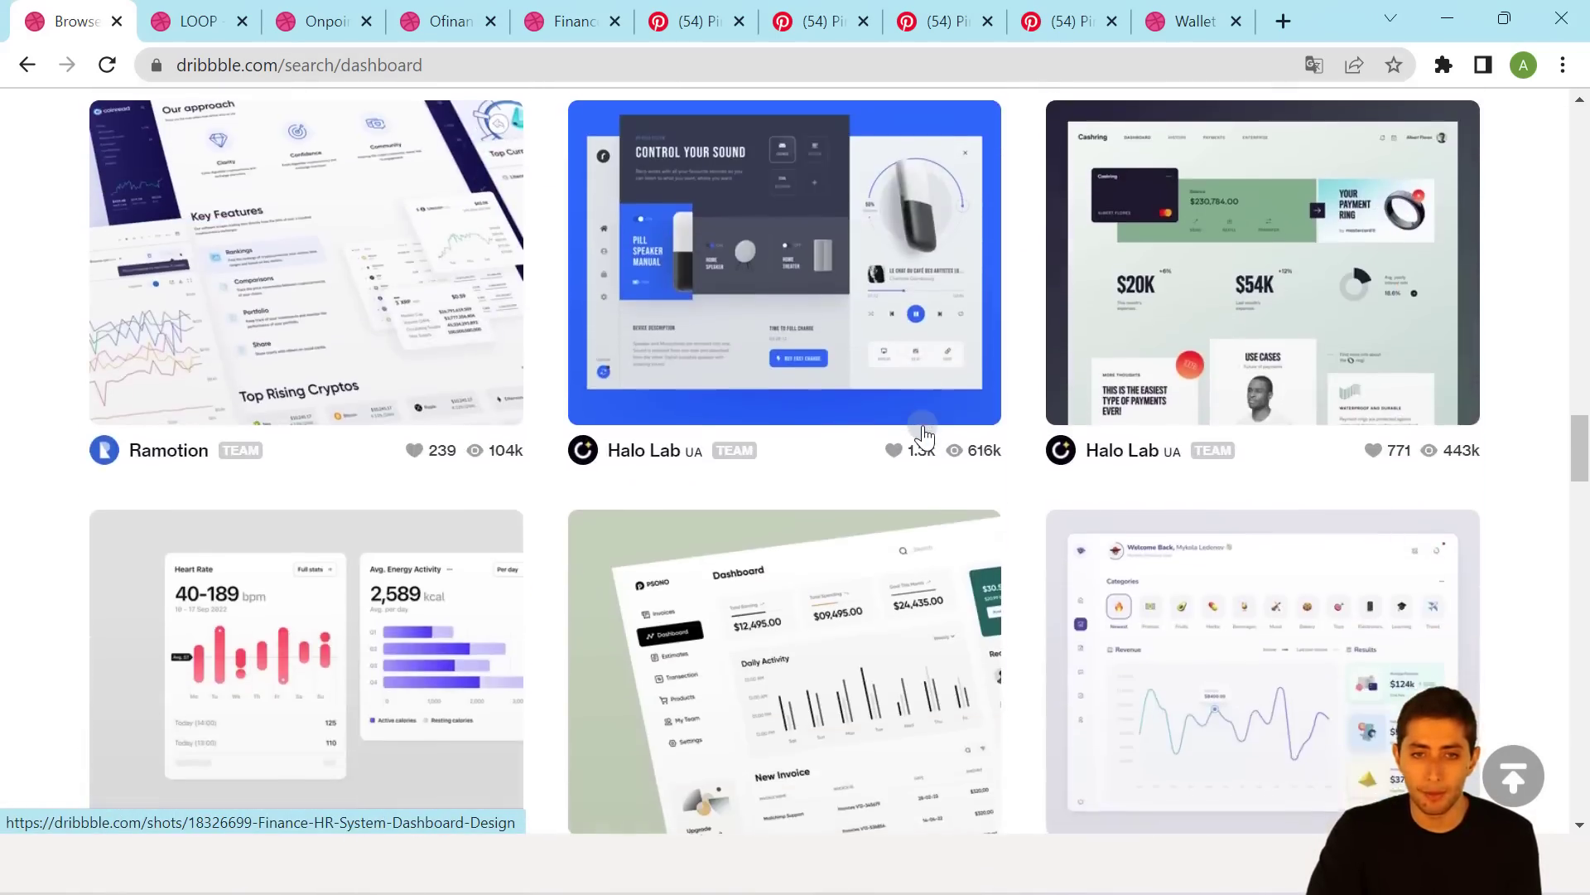
scroll(925, 438, "down", 15)
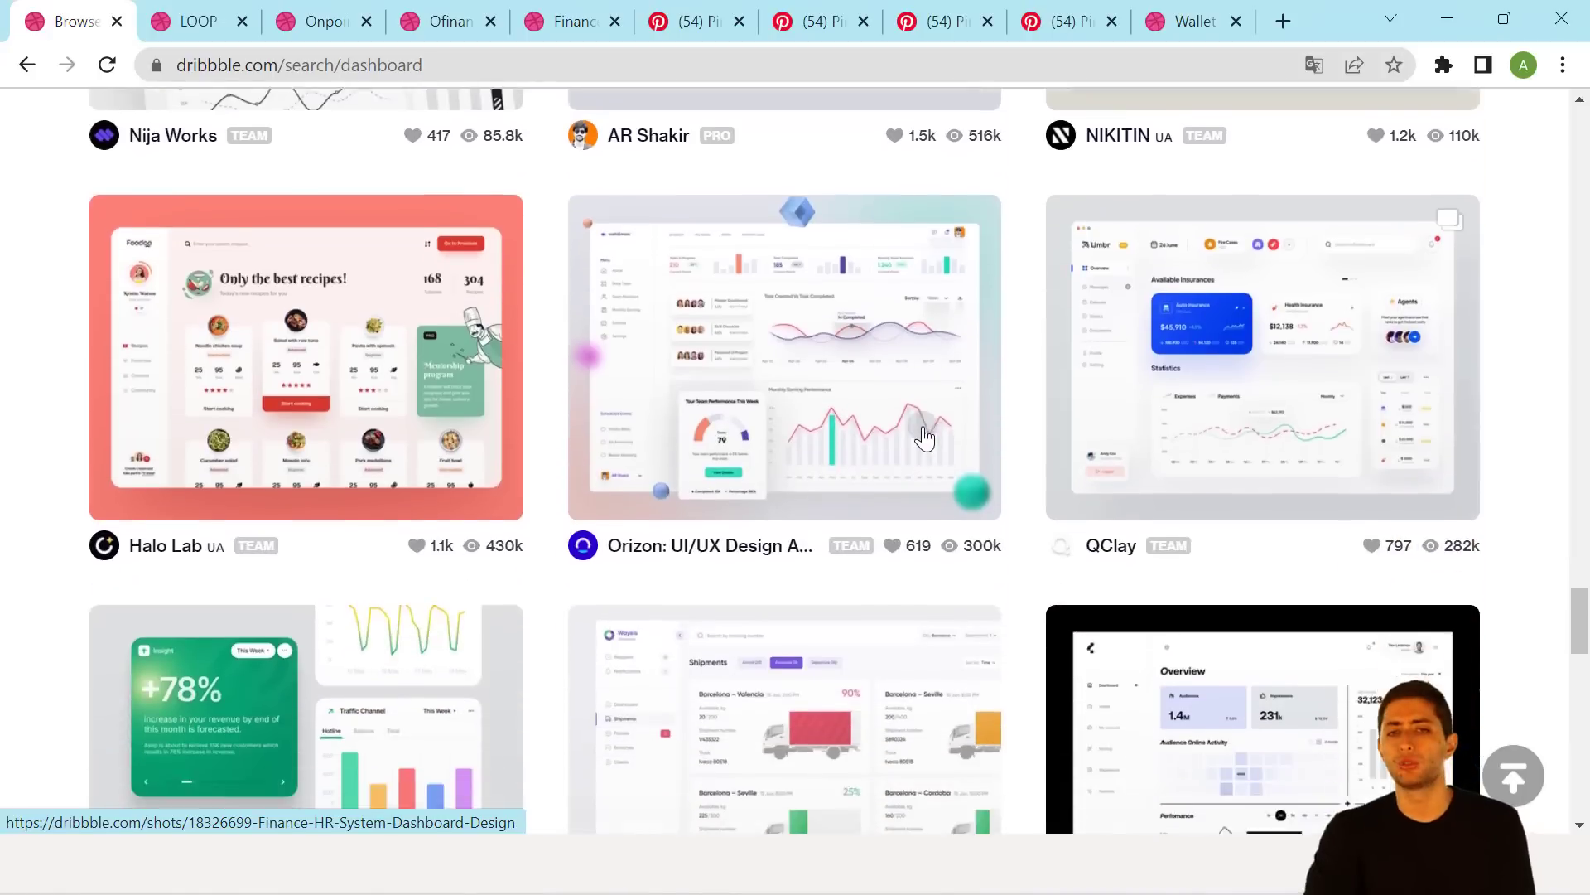
scroll(924, 438, "down", 6)
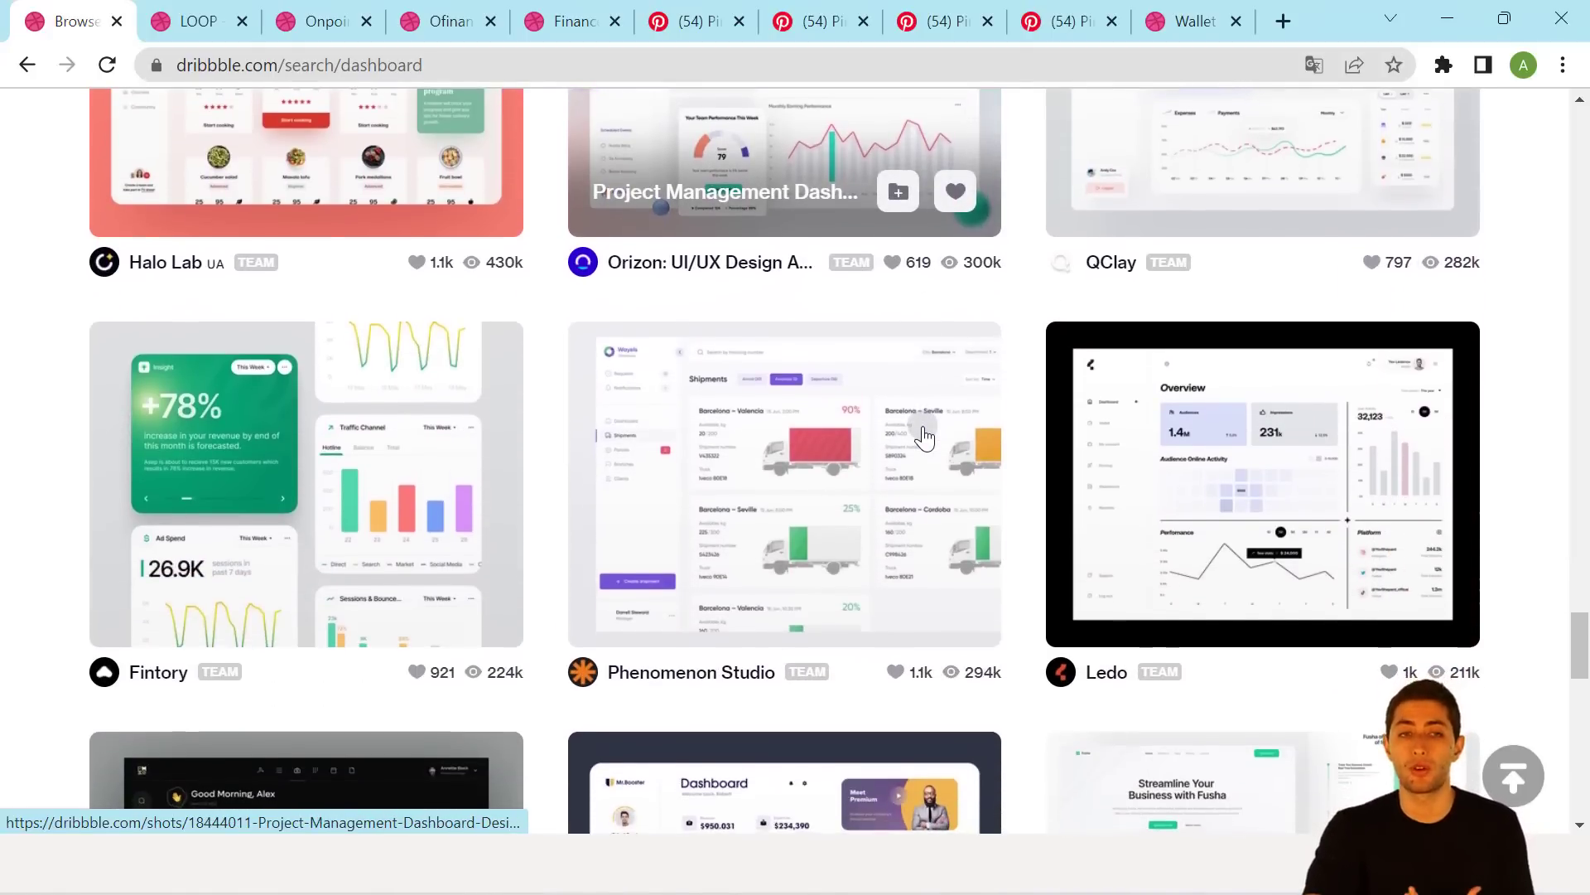
scroll(924, 438, "down", 8)
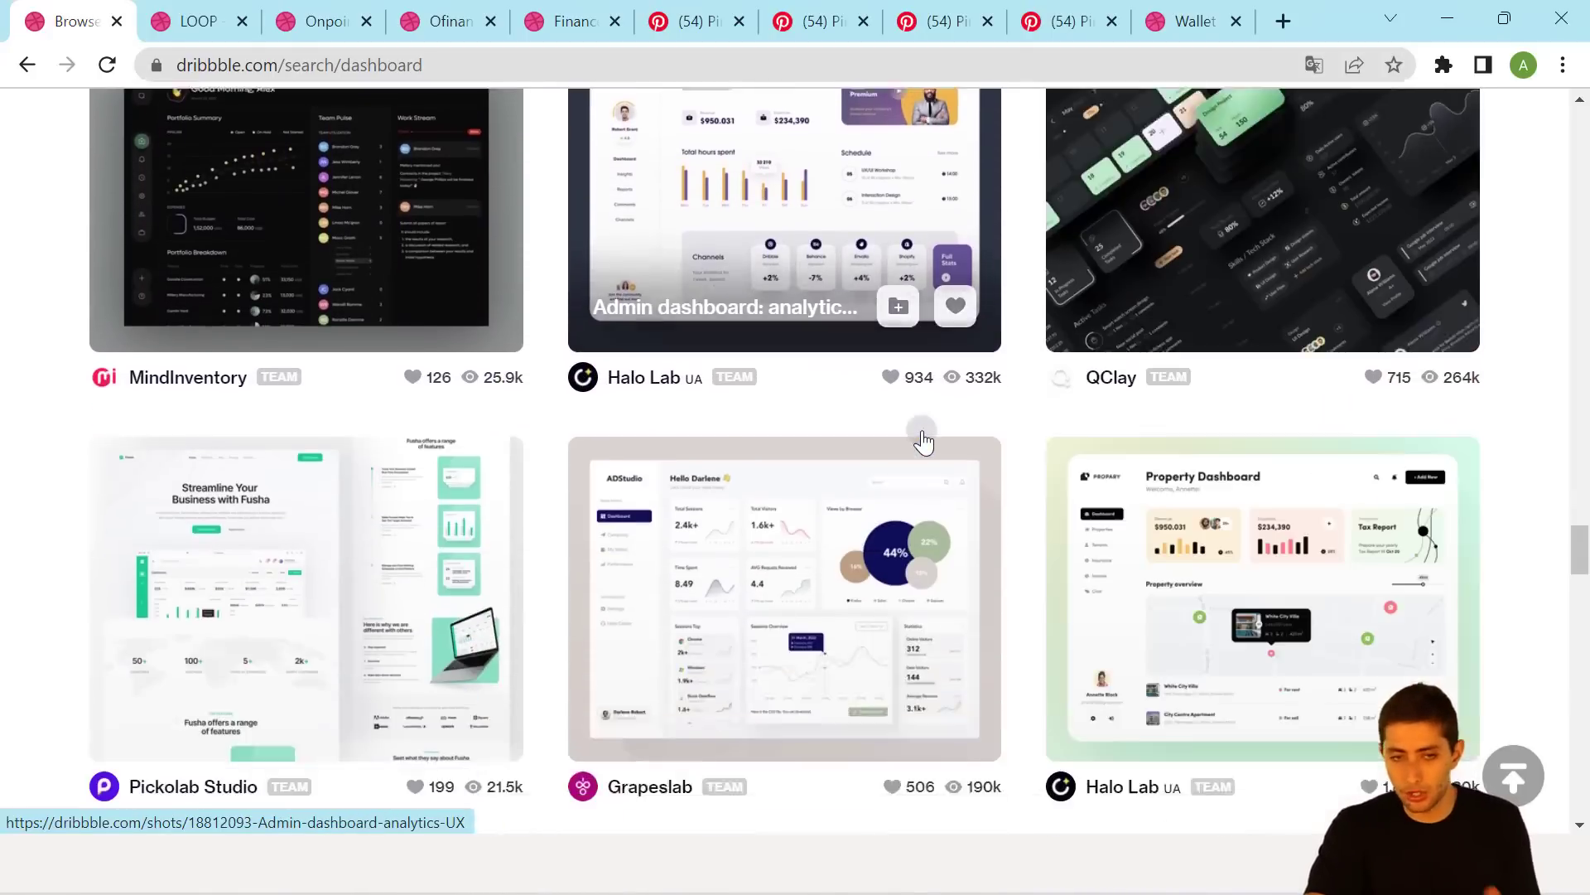
scroll(925, 438, "down", 9)
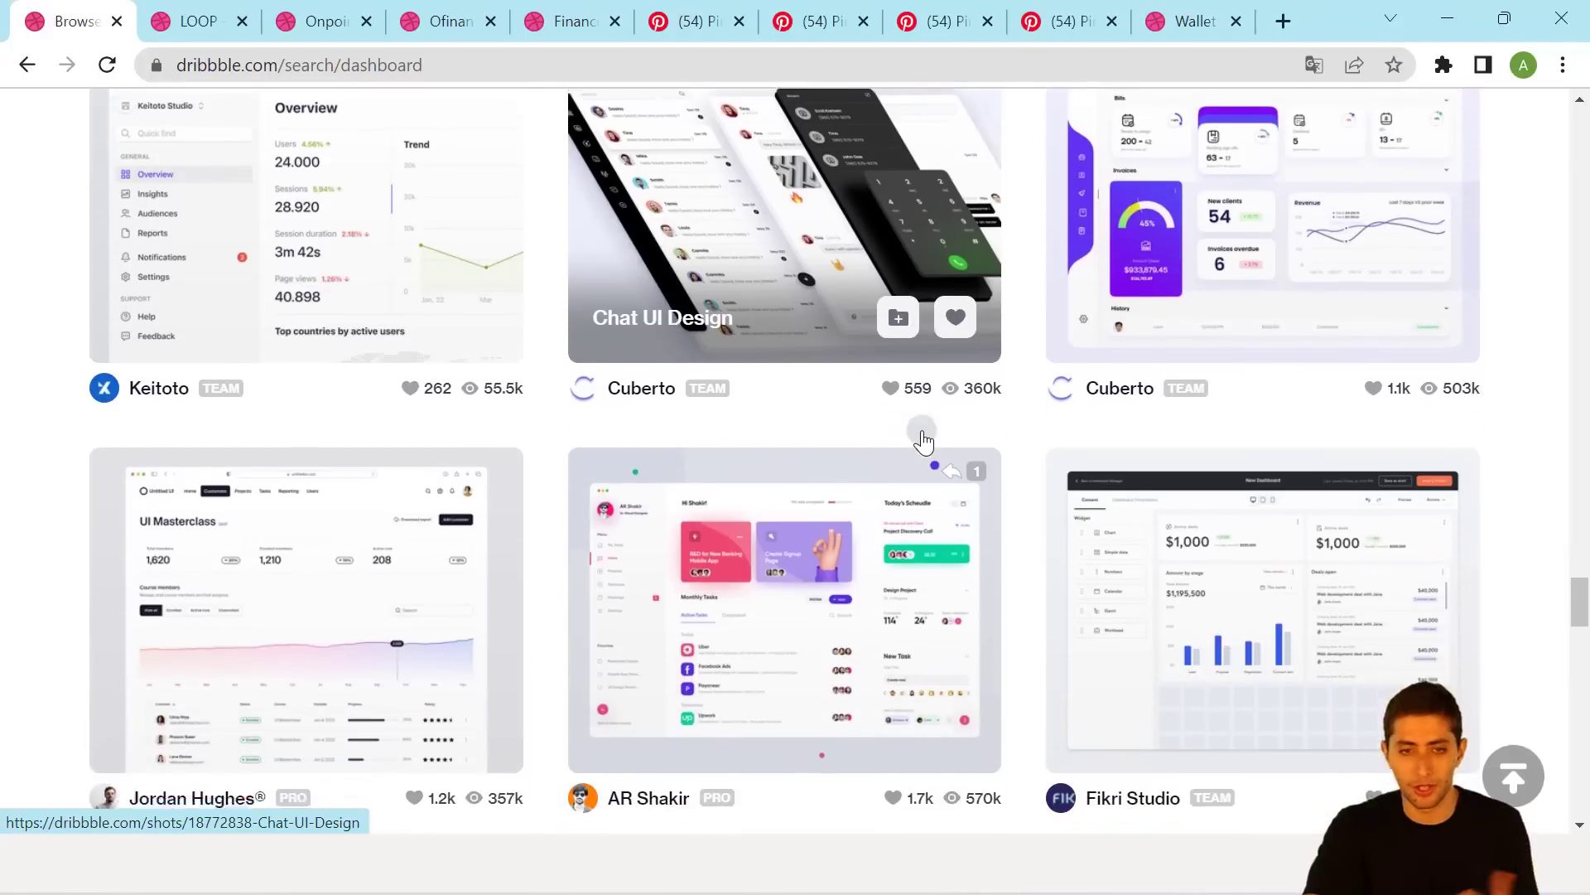
scroll(925, 438, "down", 3)
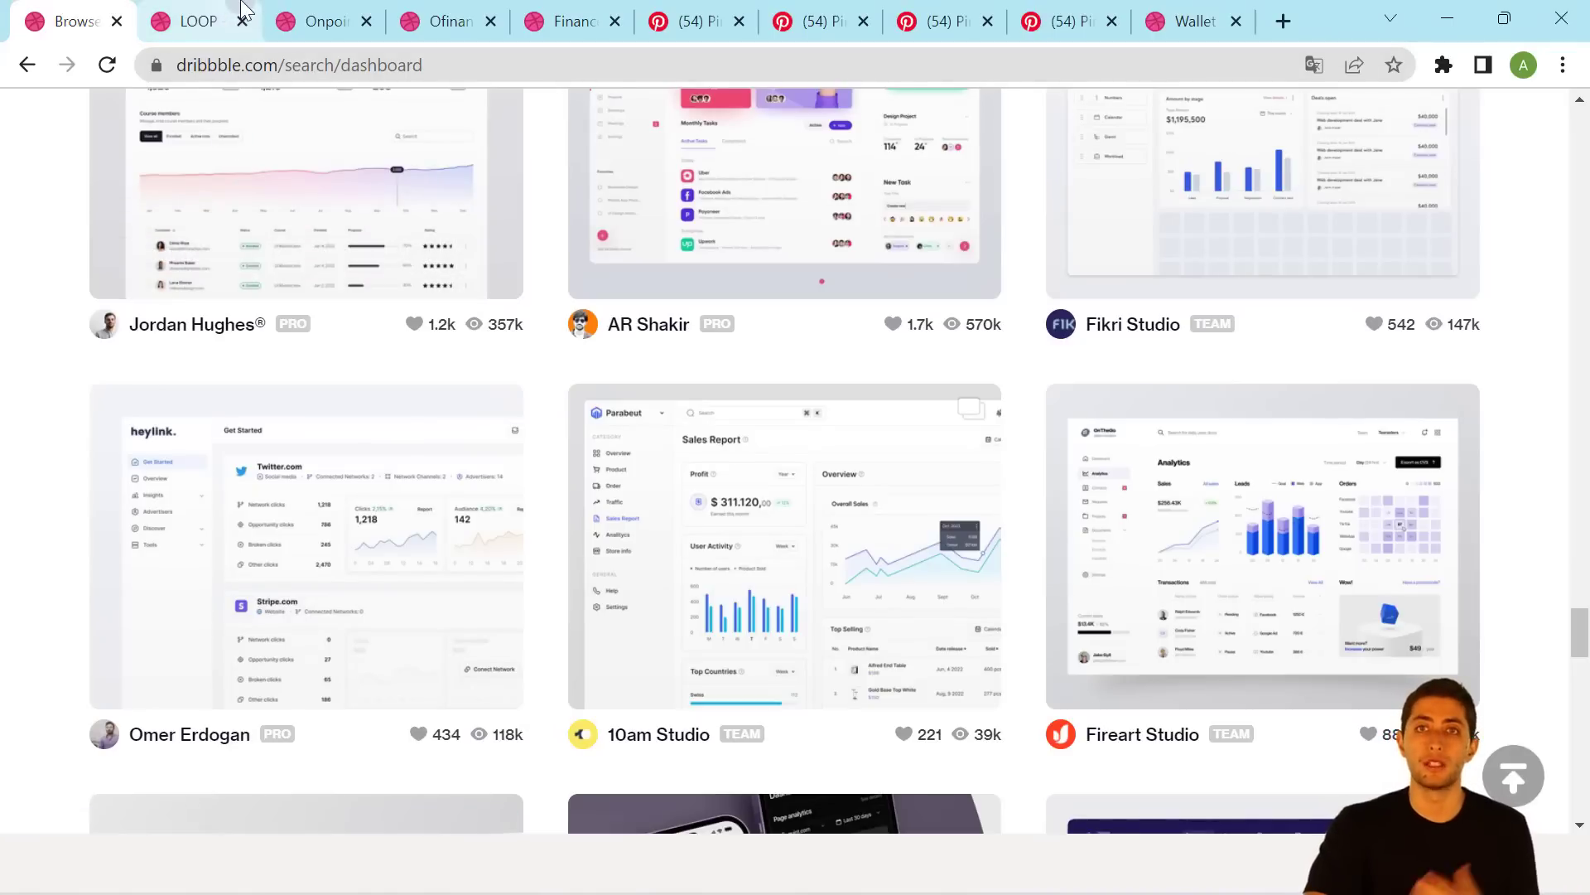
Examine the LOOP sales dashboard and the Onpoint financial management dashboard as design references.
left_click(238, 12)
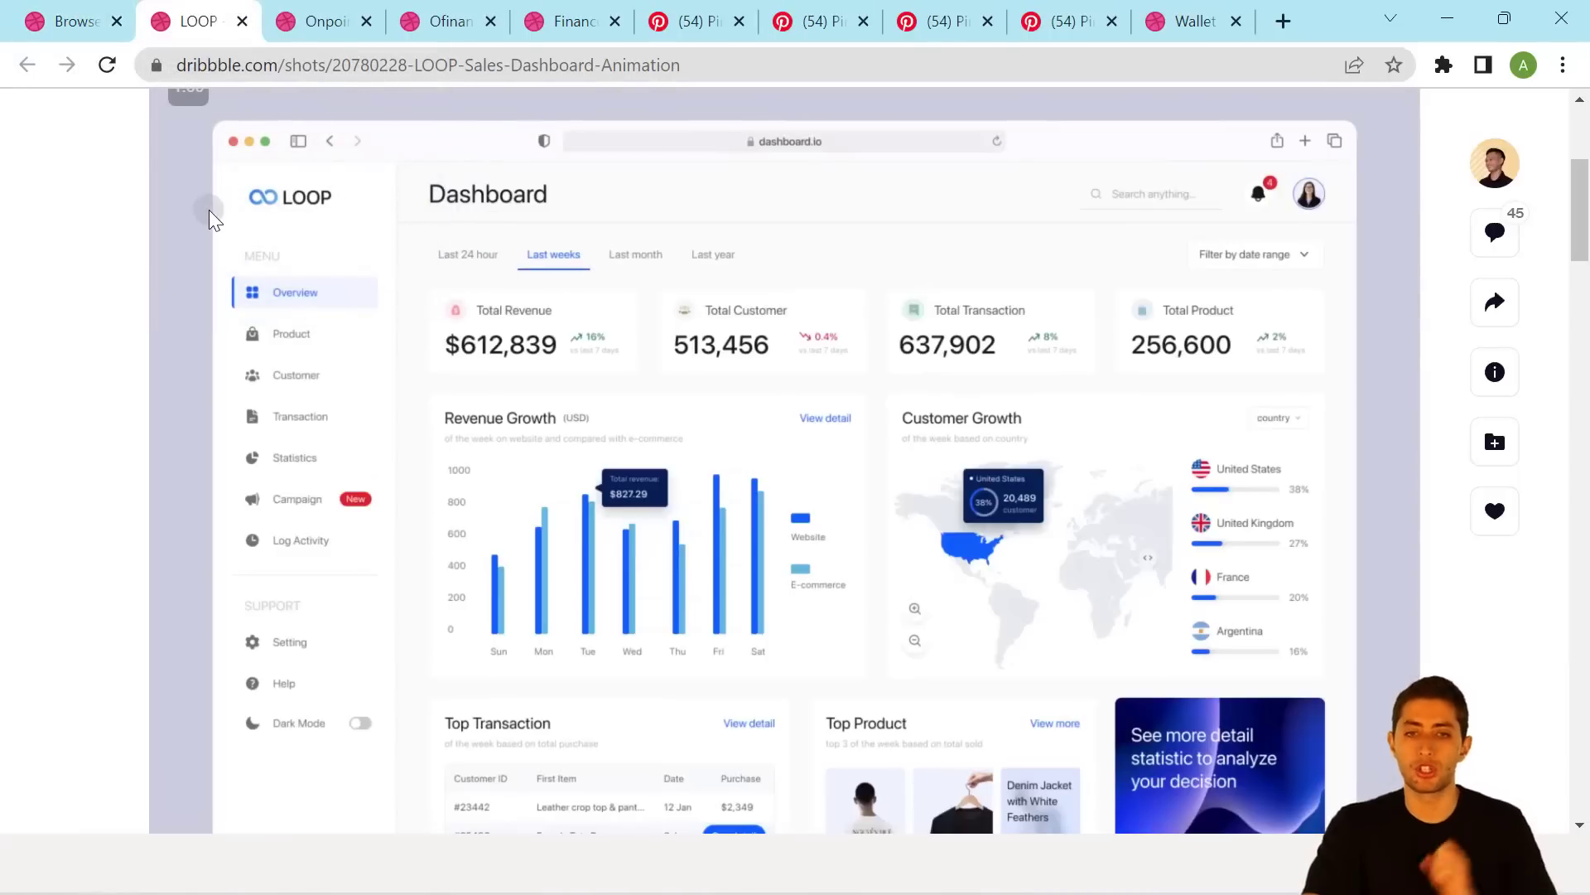
left_click(71, 18)
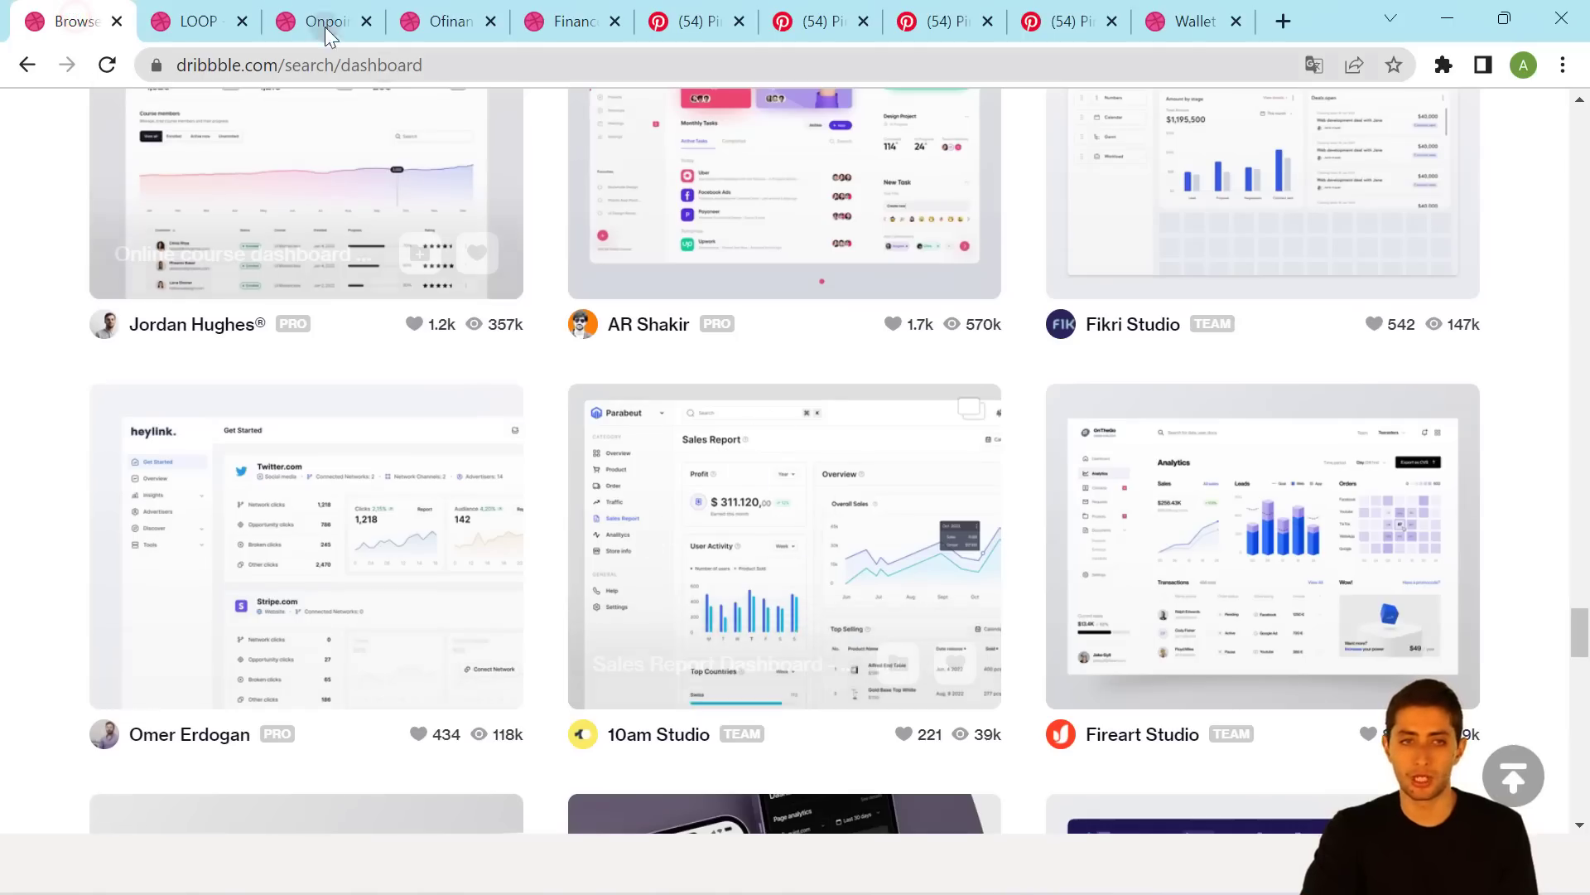
left_click(207, 17)
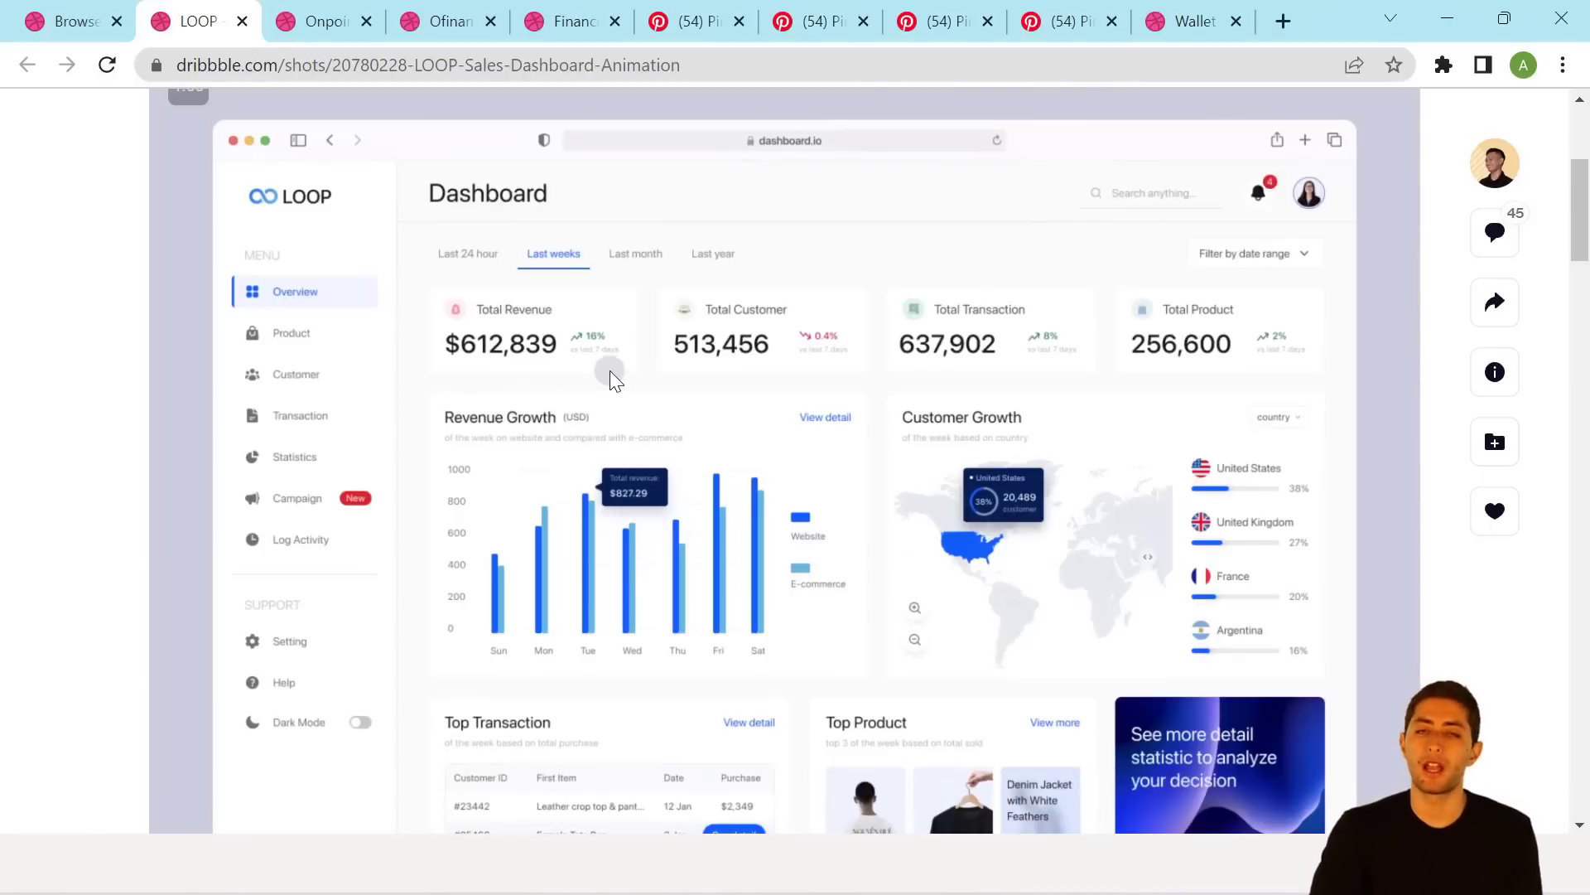
left_click(282, 12)
scroll(660, 299, "up", 2)
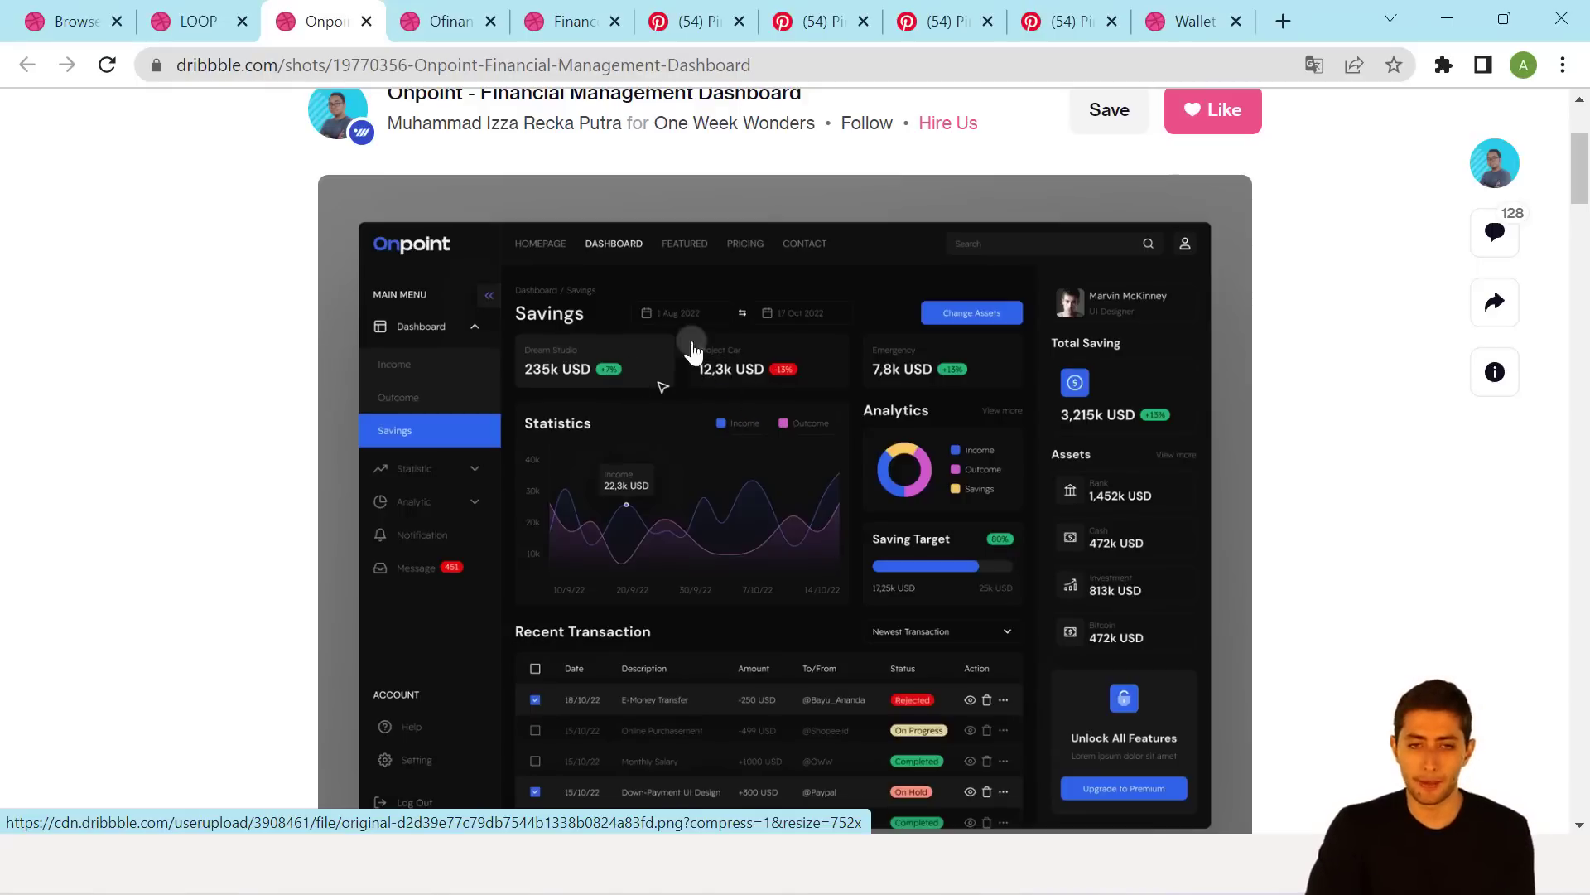
Examine the Ofinans digital finance dashboard and the Zarss layout in Finance Dashboard Design.
left_click(452, 12)
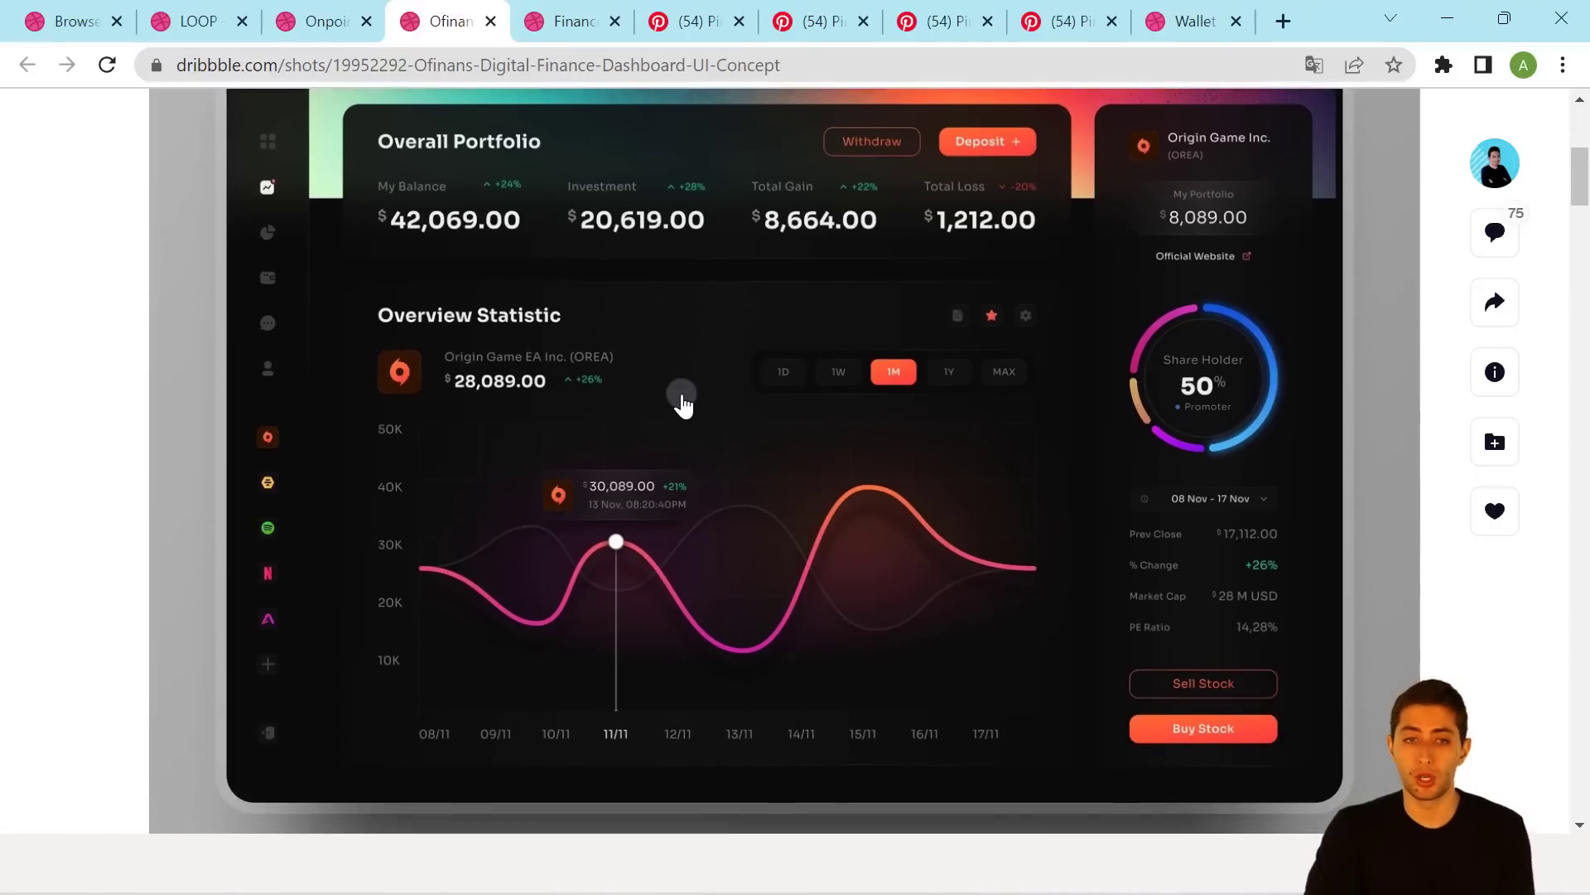
left_click(563, 20)
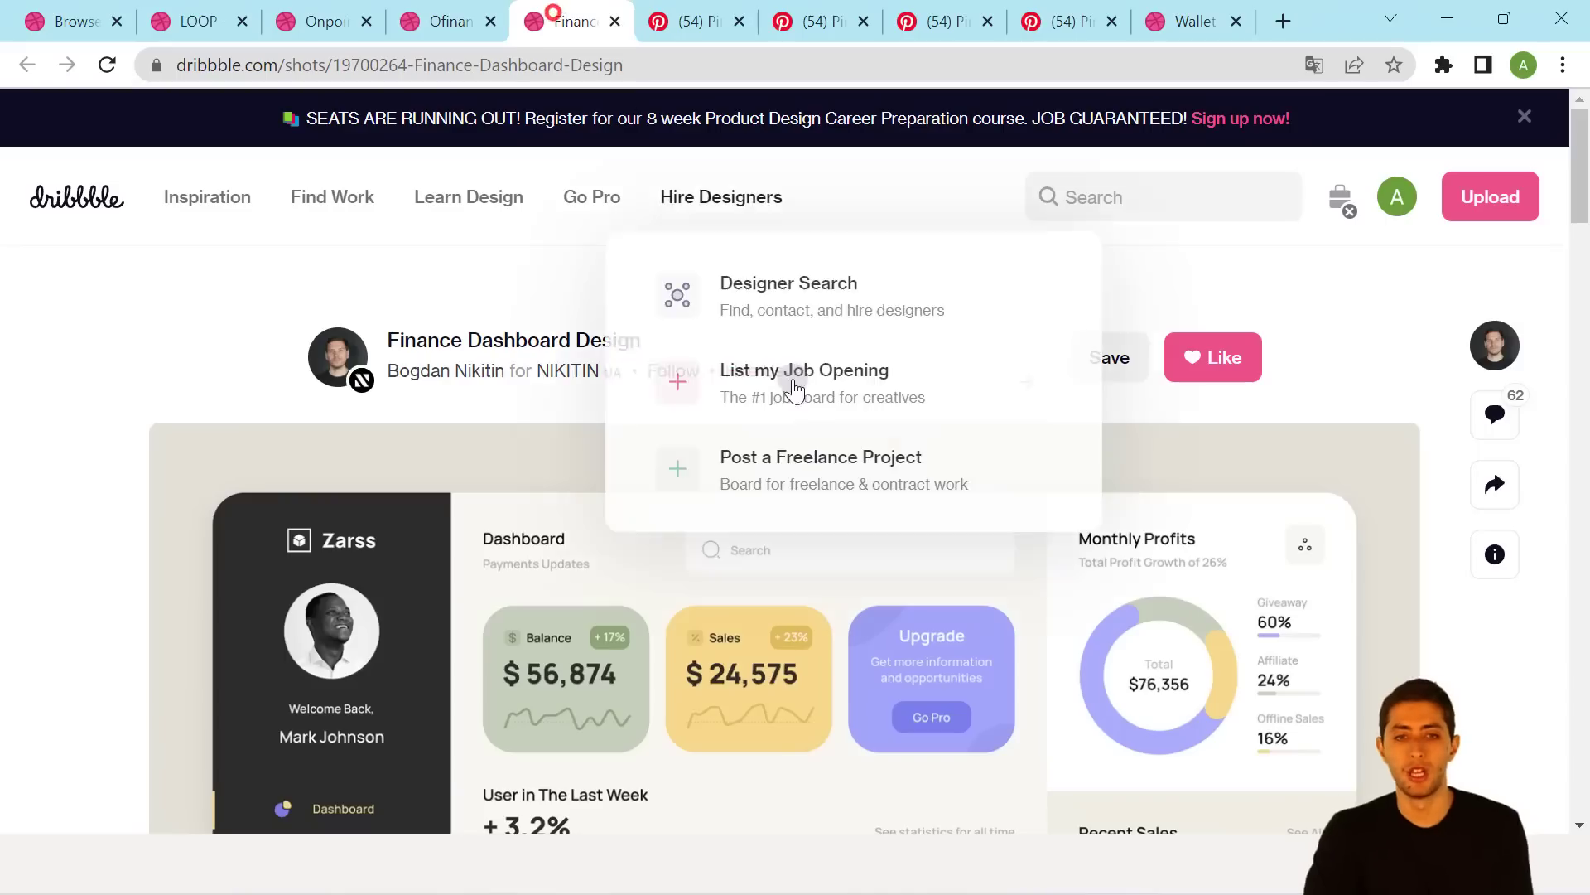
scroll(700, 484, "down", 5)
scroll(699, 487, "down", 1)
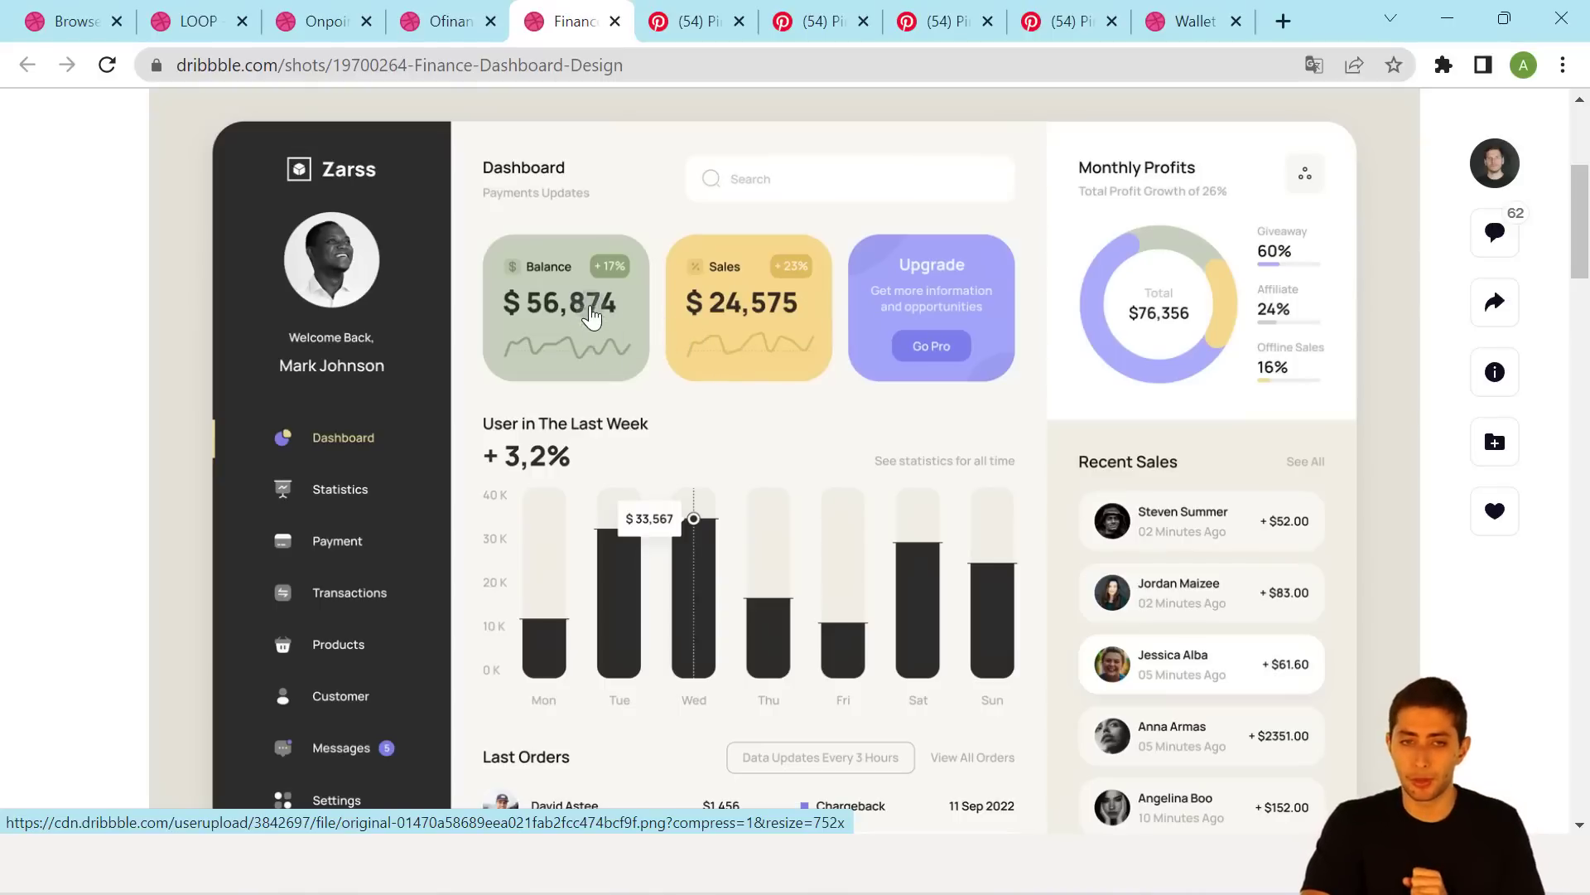
Search Google for "instant eyedropper" in a new browser tab.
left_click(1284, 26)
type("insta")
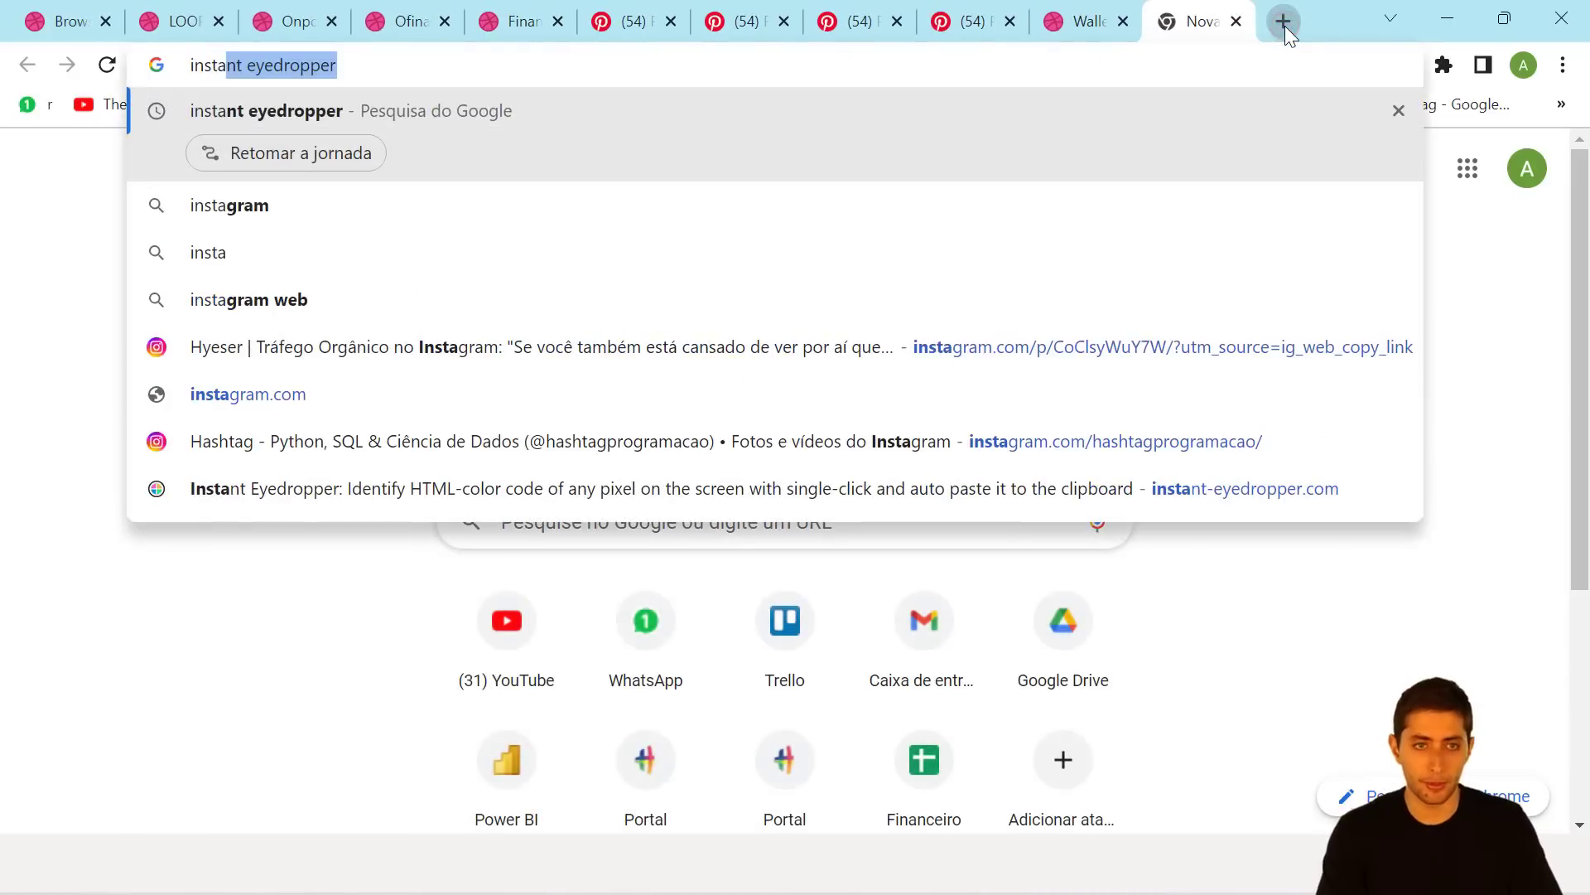
key("Return")
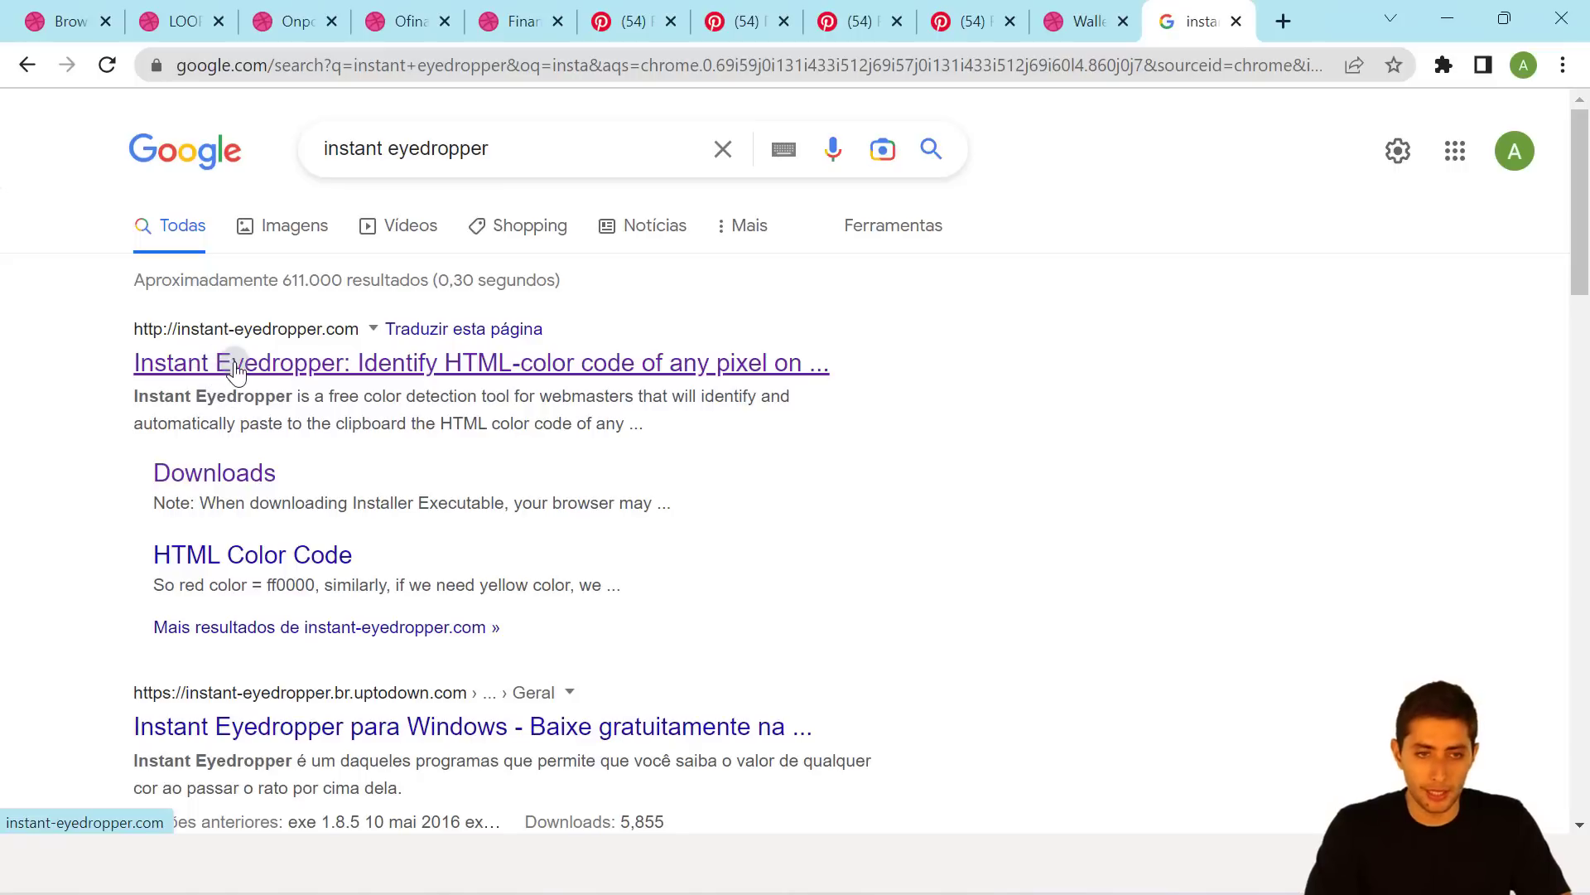
Sample the yellow background of the Sales card in Finance Dashboard Design with Instant Eyedropper.
left_click(76, 23)
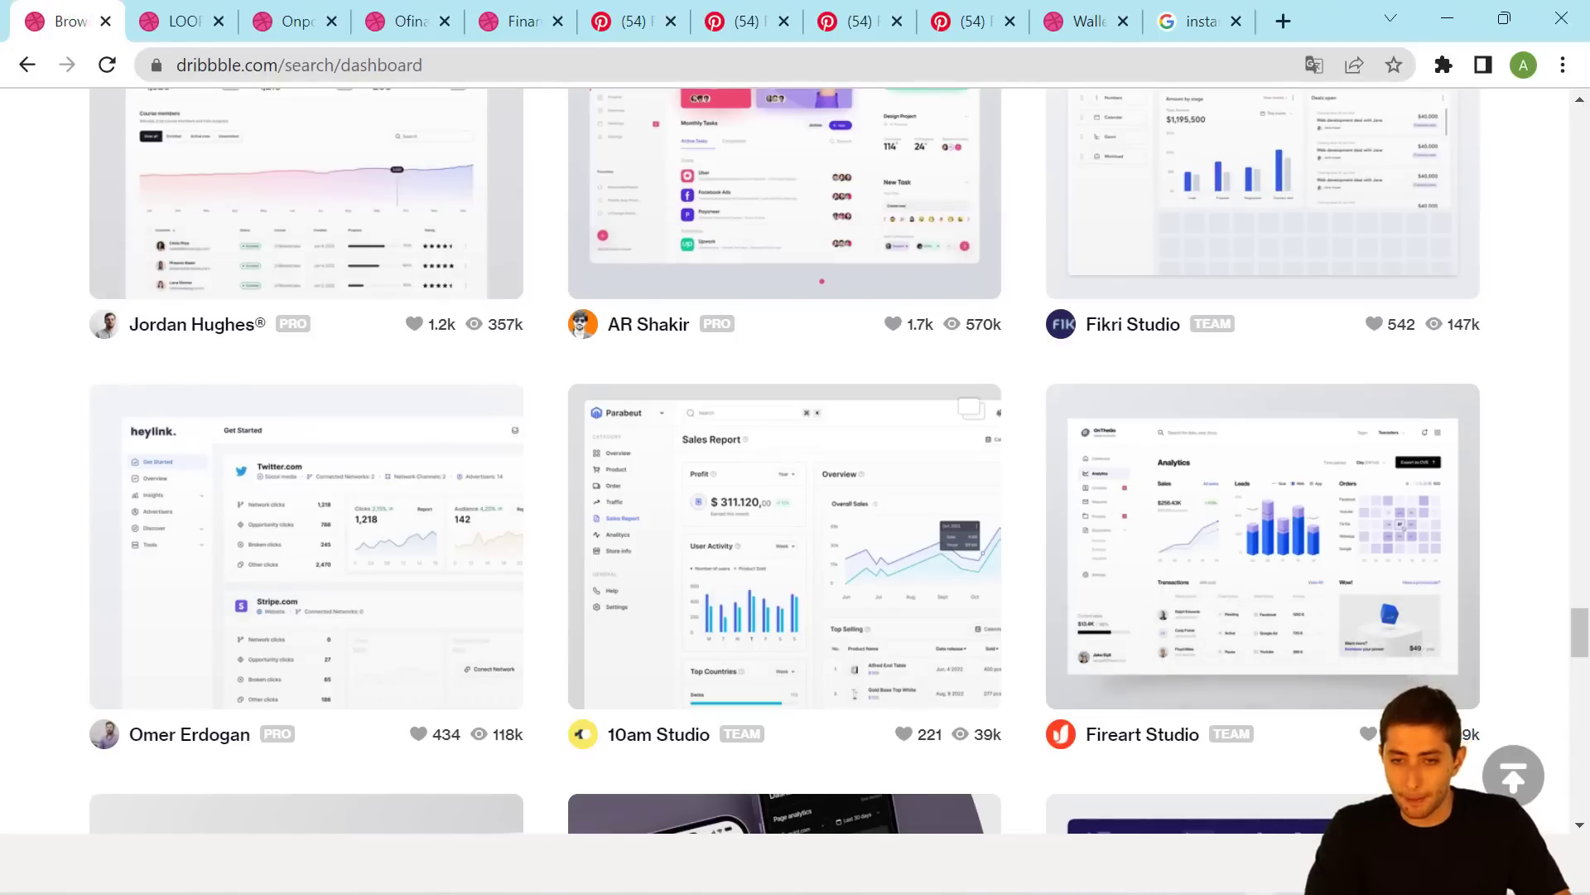
left_click(1260, 864)
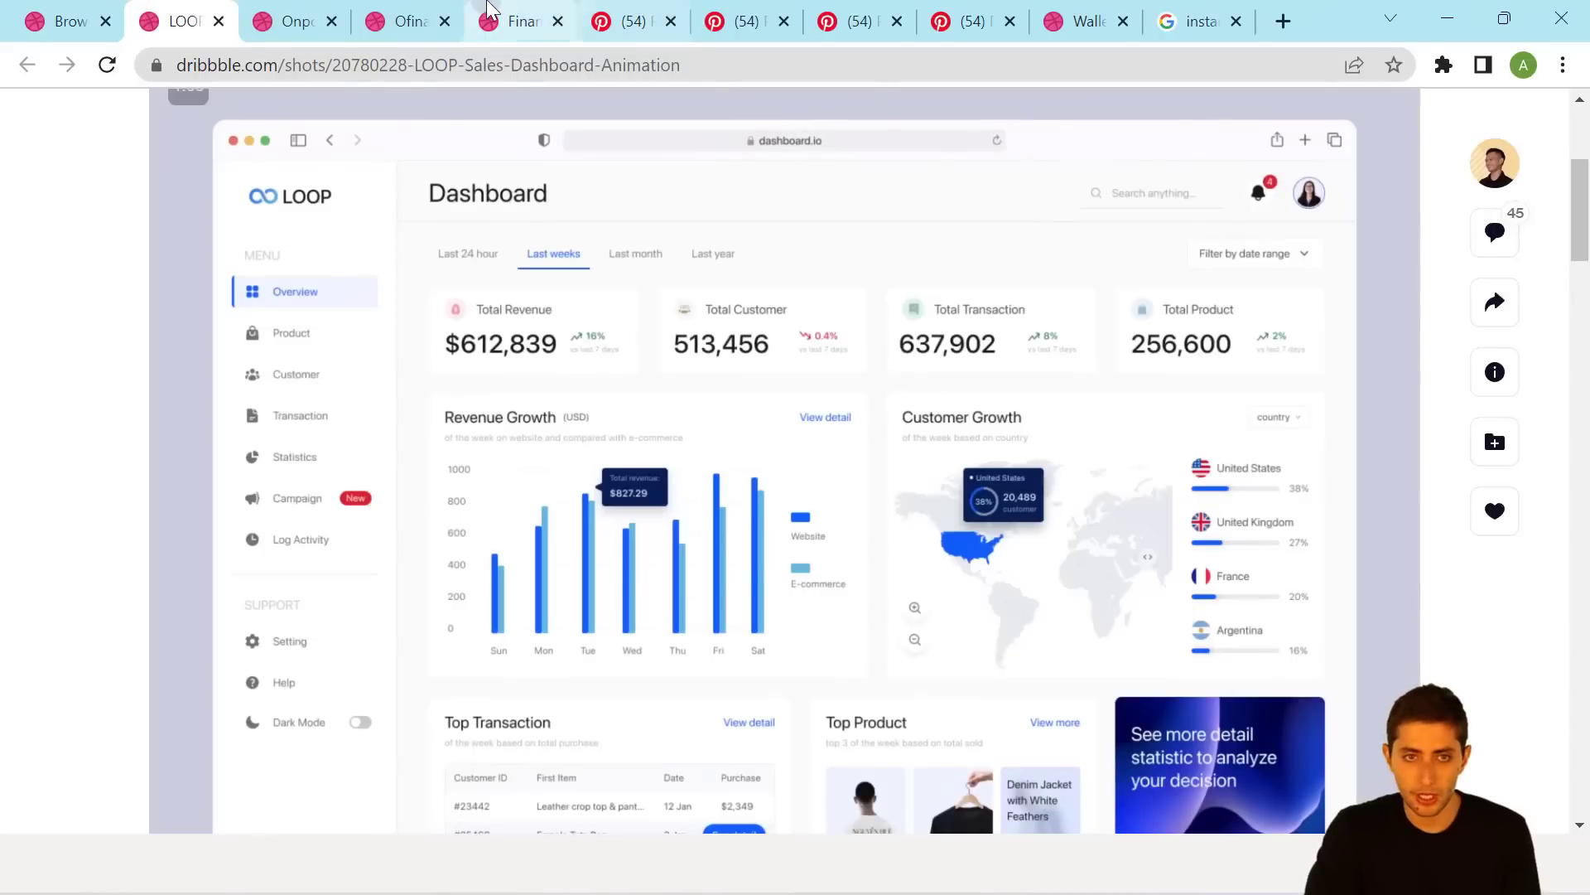
key("ctrl+Tab")
key("ctrl+Tab")
key("ctrl+Tab")
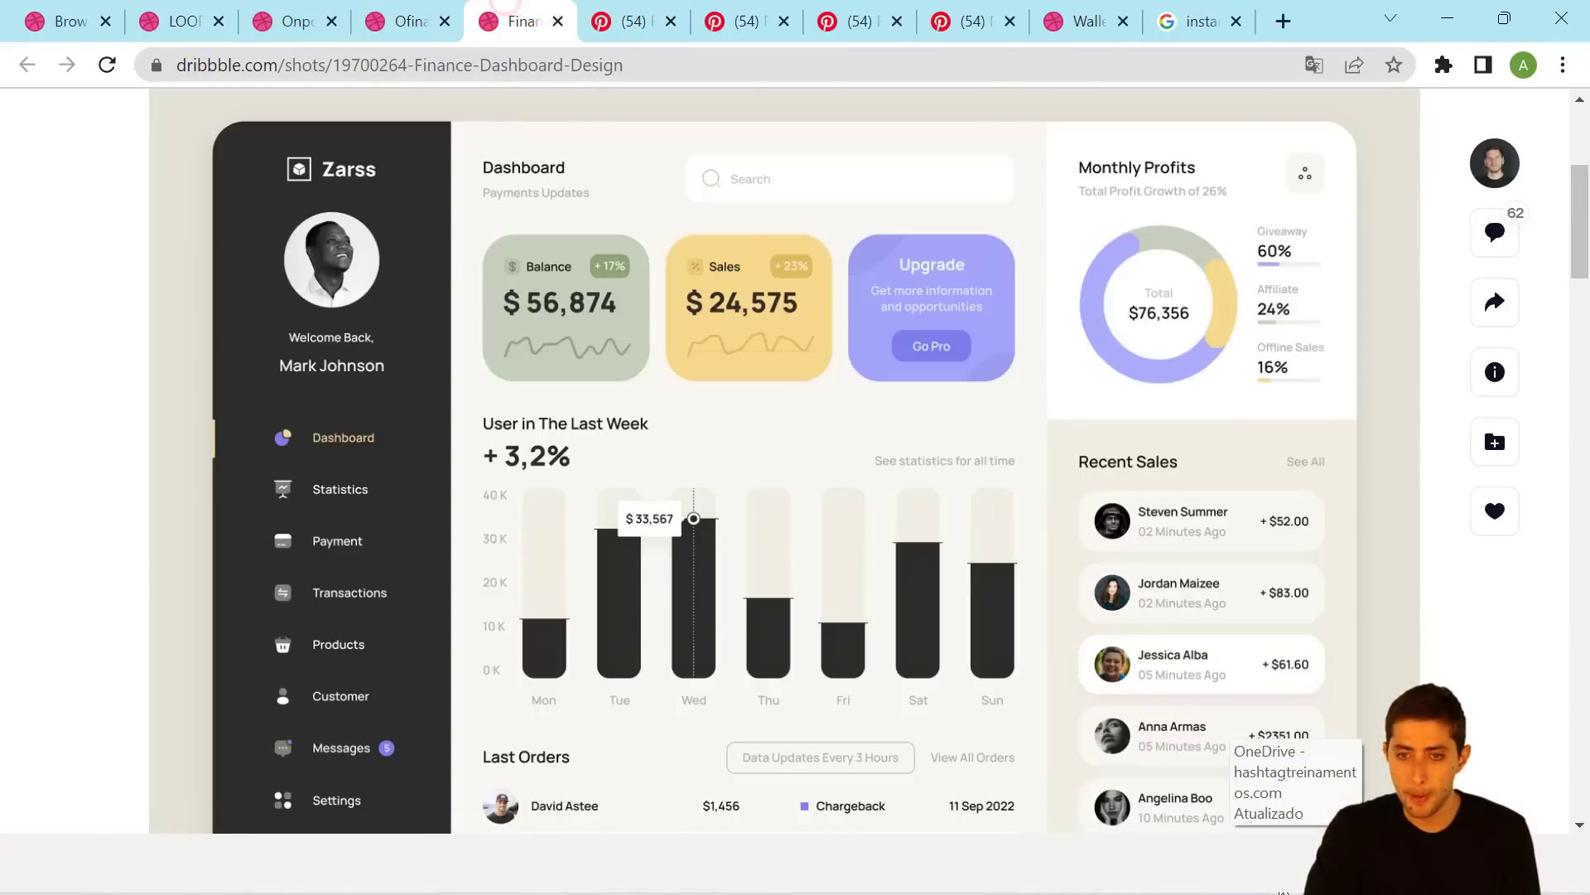
left_click(1266, 775)
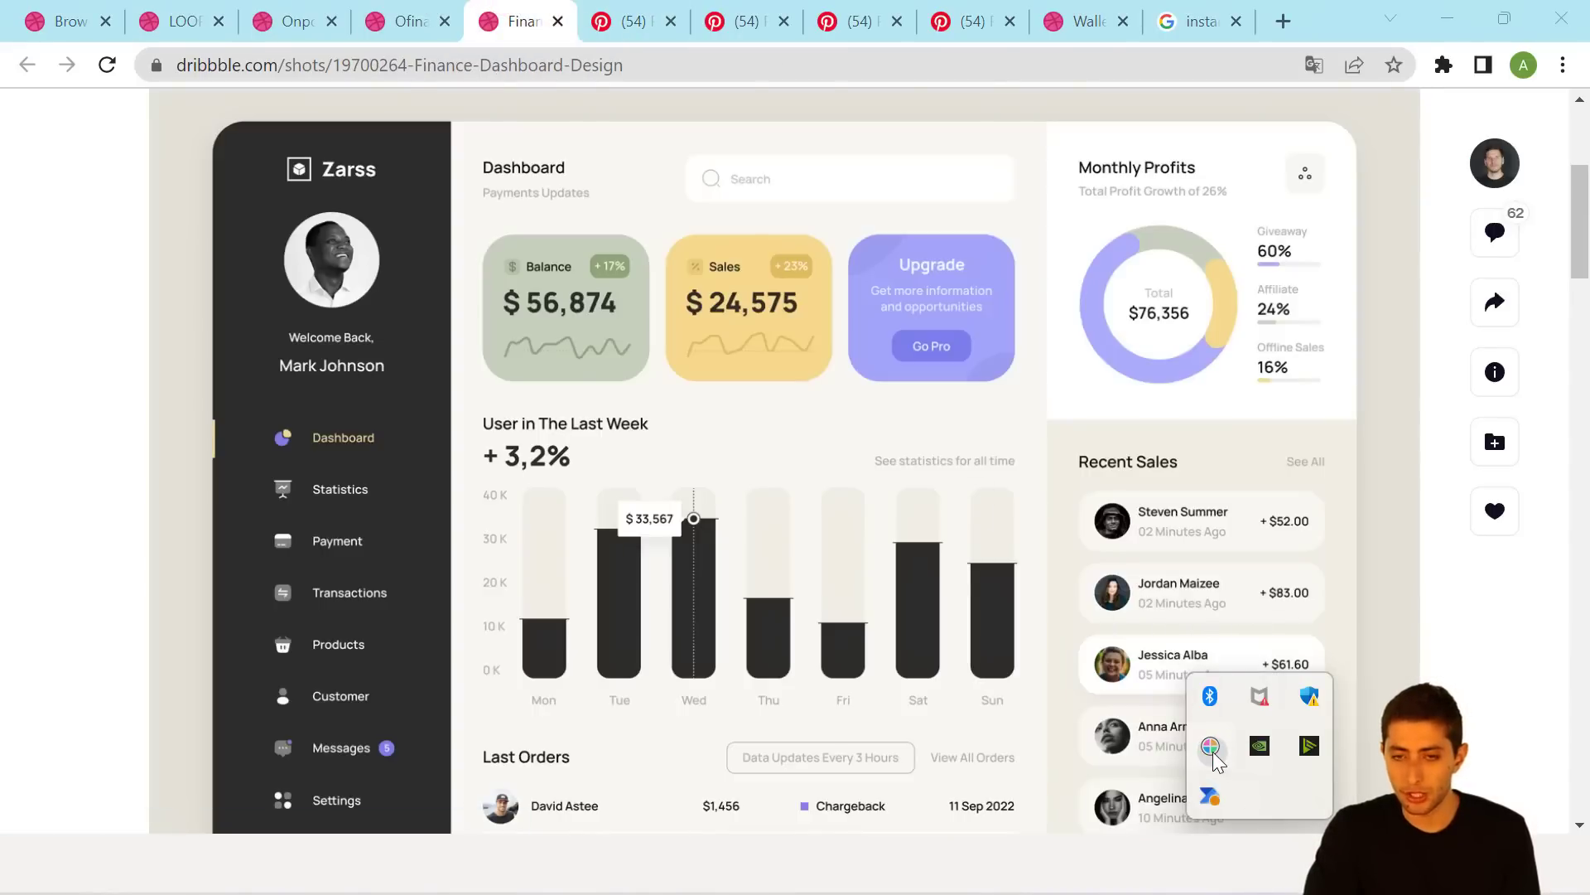
left_click(1213, 752)
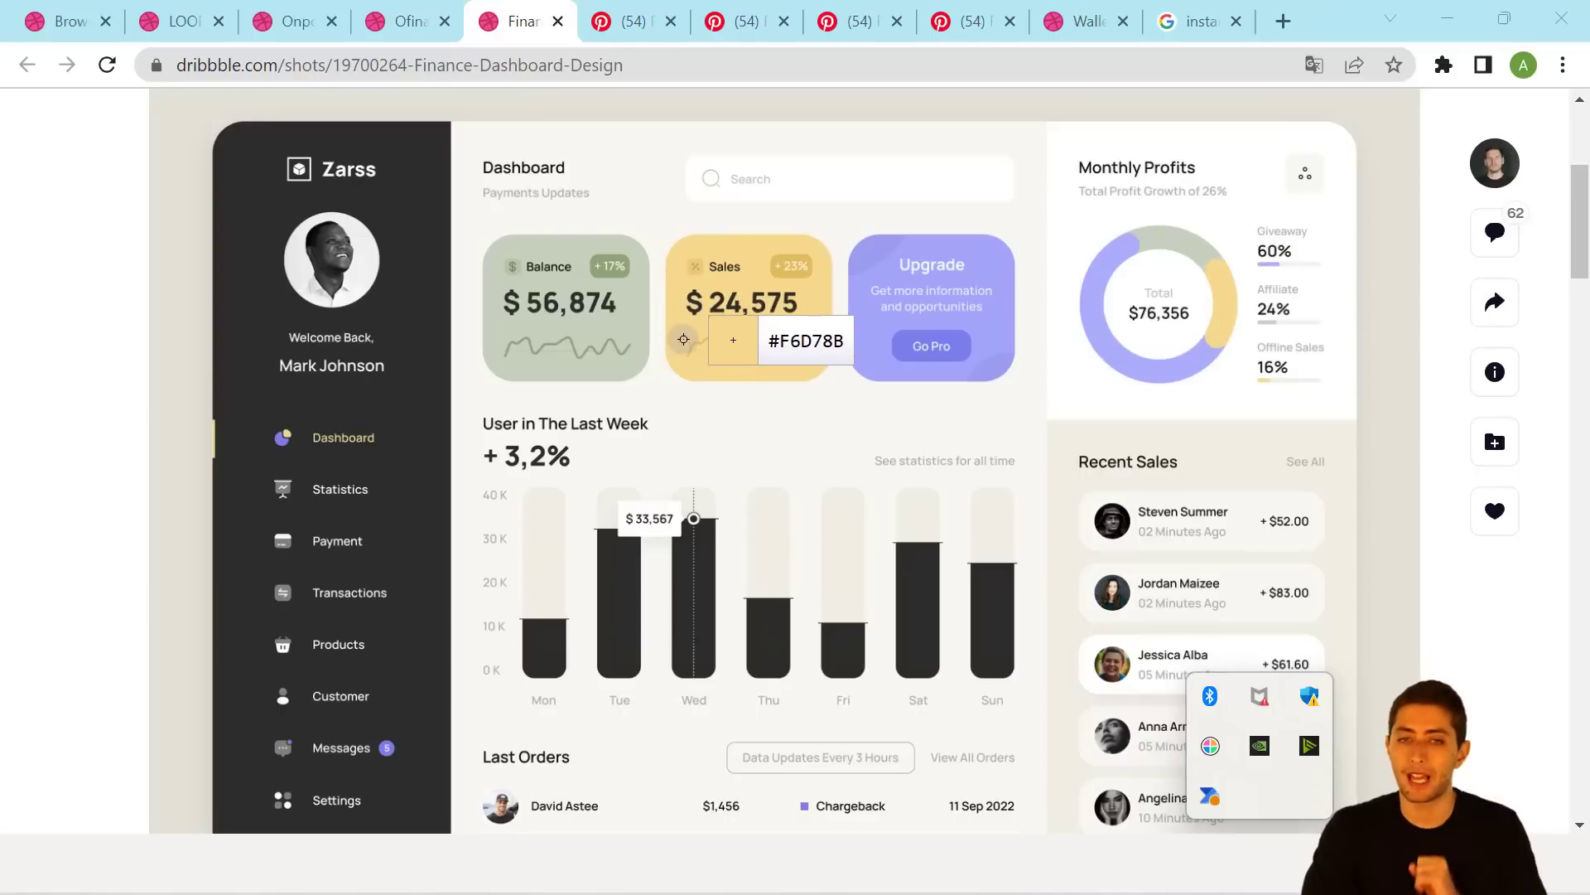
left_click(678, 336)
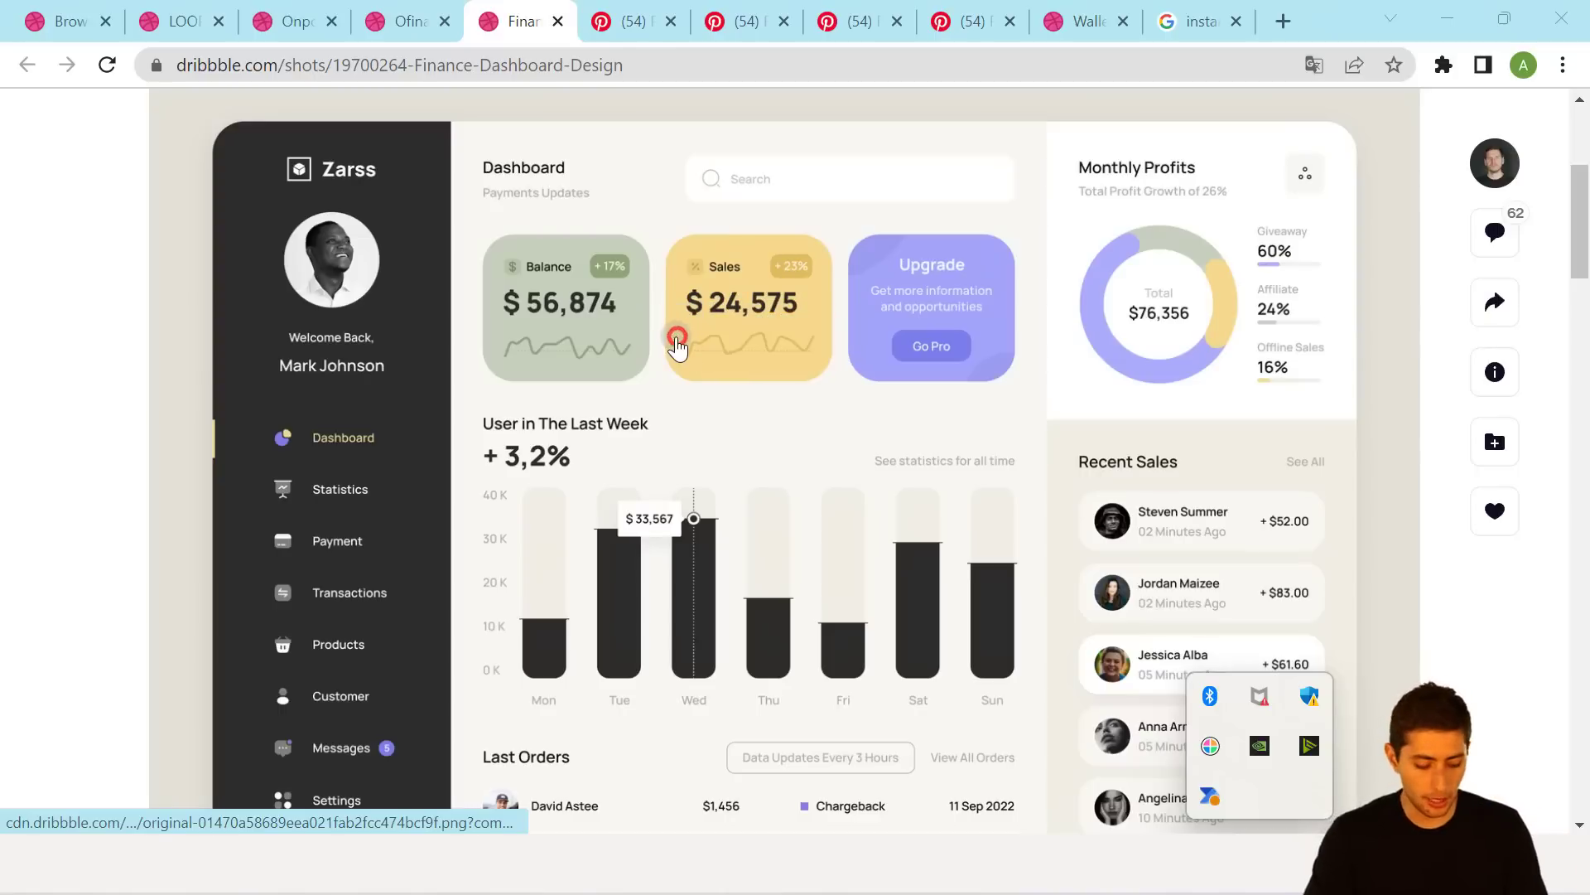
Open WordPad with a blank document.
key("super")
type("worp")
key("BackSpace")
type("dpad")
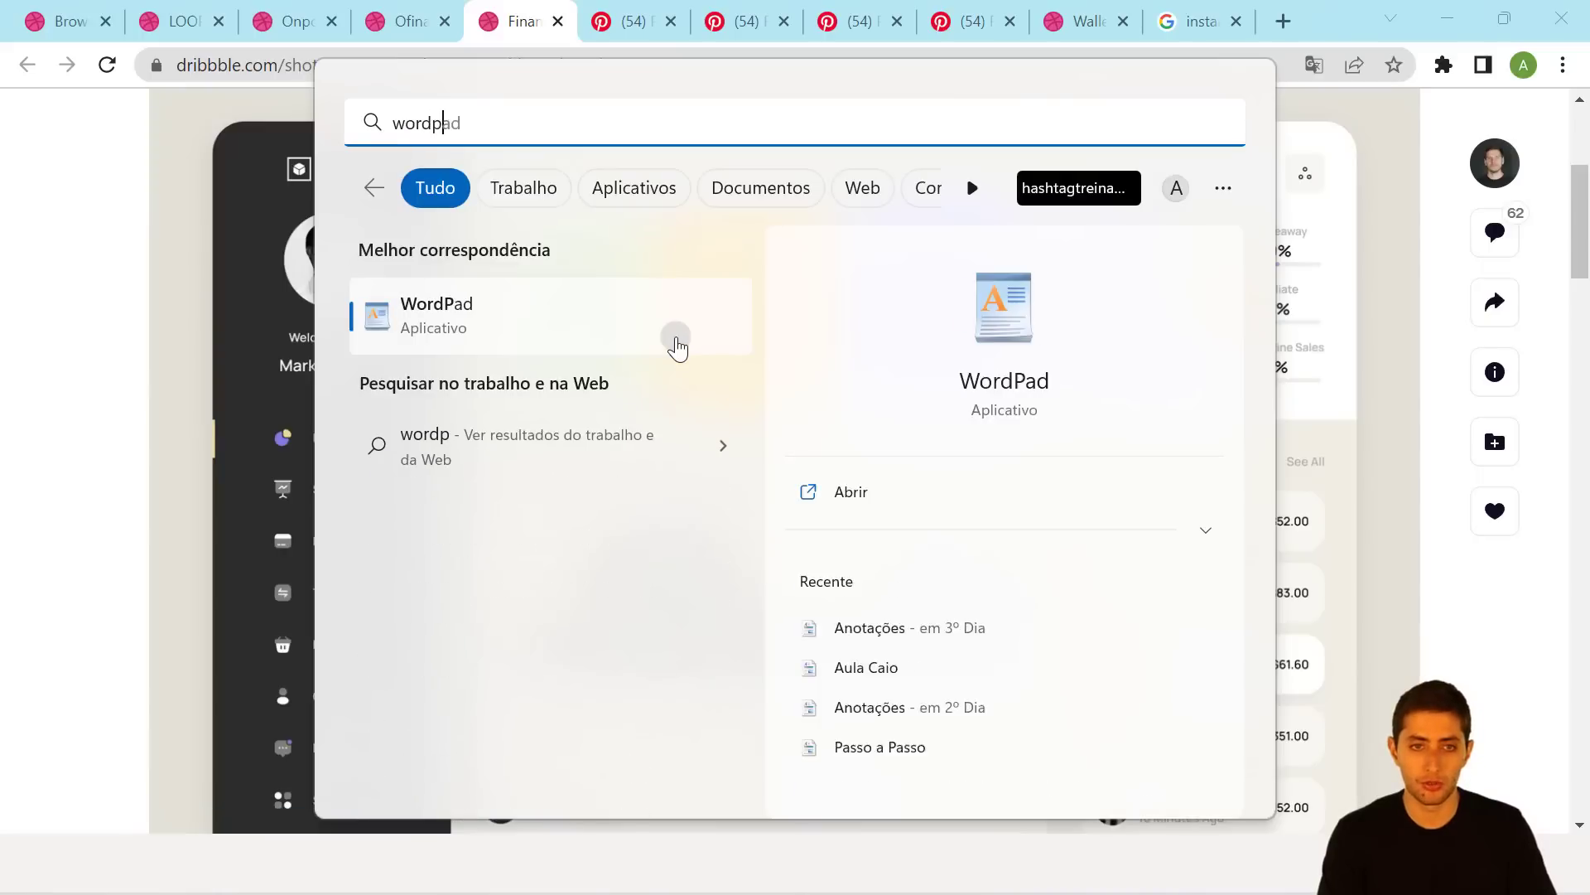
key("Return")
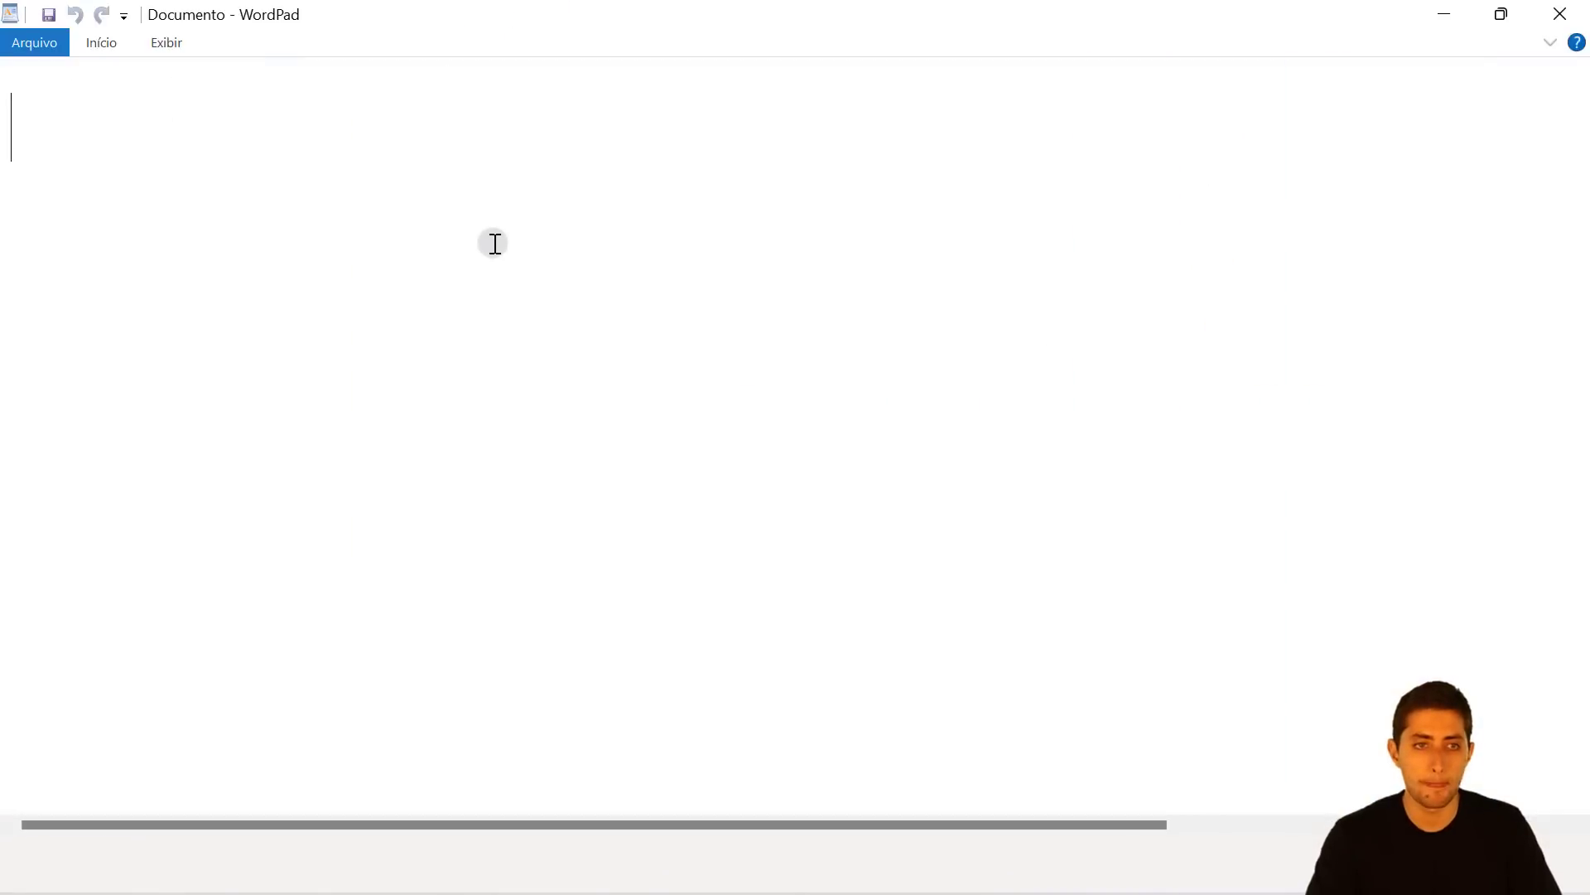
Enter the sampled colour code #F6D78B in the blank WordPad document and select its text.
type("#F6D78B")
left_click_drag(405, 180, 3, 96)
left_click(257, 120)
left_click_drag(236, 139, 25, 137)
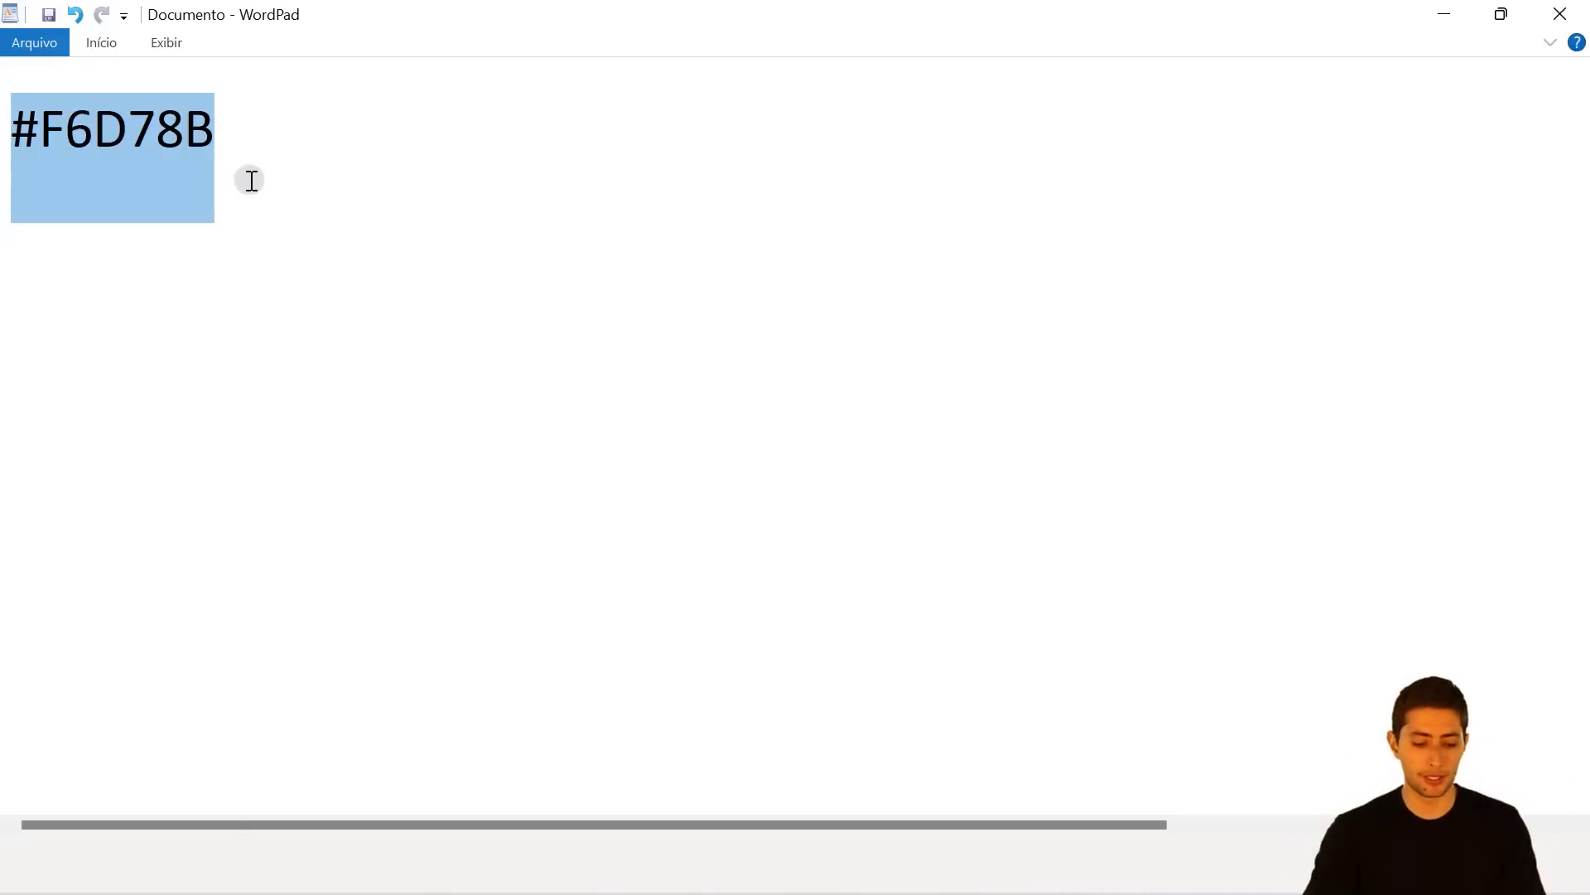
Switch to the browser and look through the Pinterest results for "Dashboard" for more layout ideas.
key("alt+Tab")
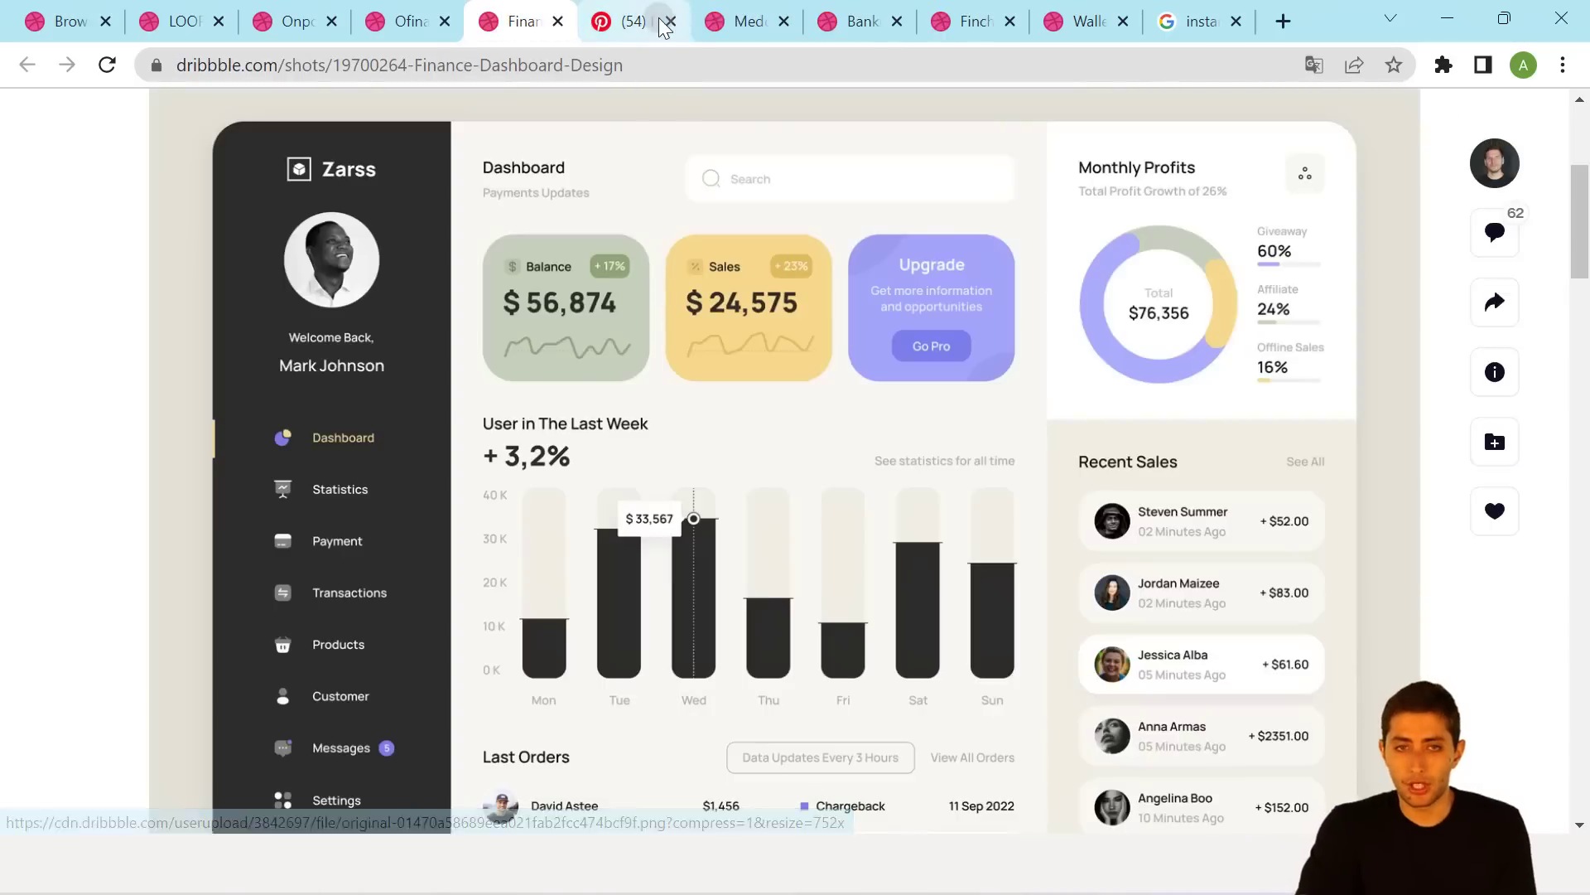
left_click(651, 22)
scroll(903, 480, "down", 8)
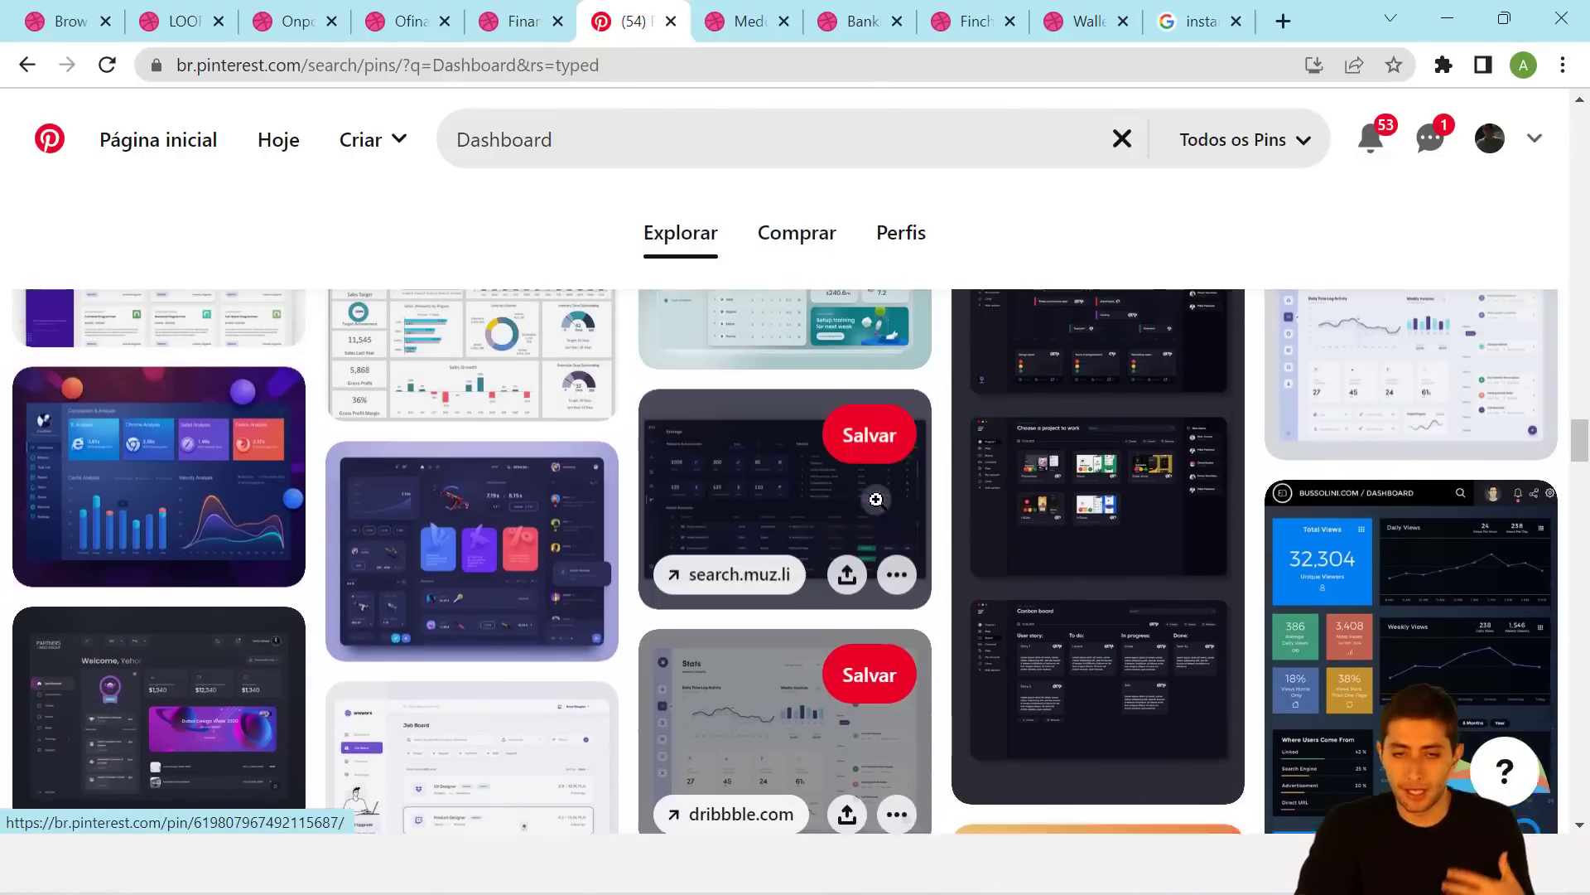
scroll(910, 480, "up", 10)
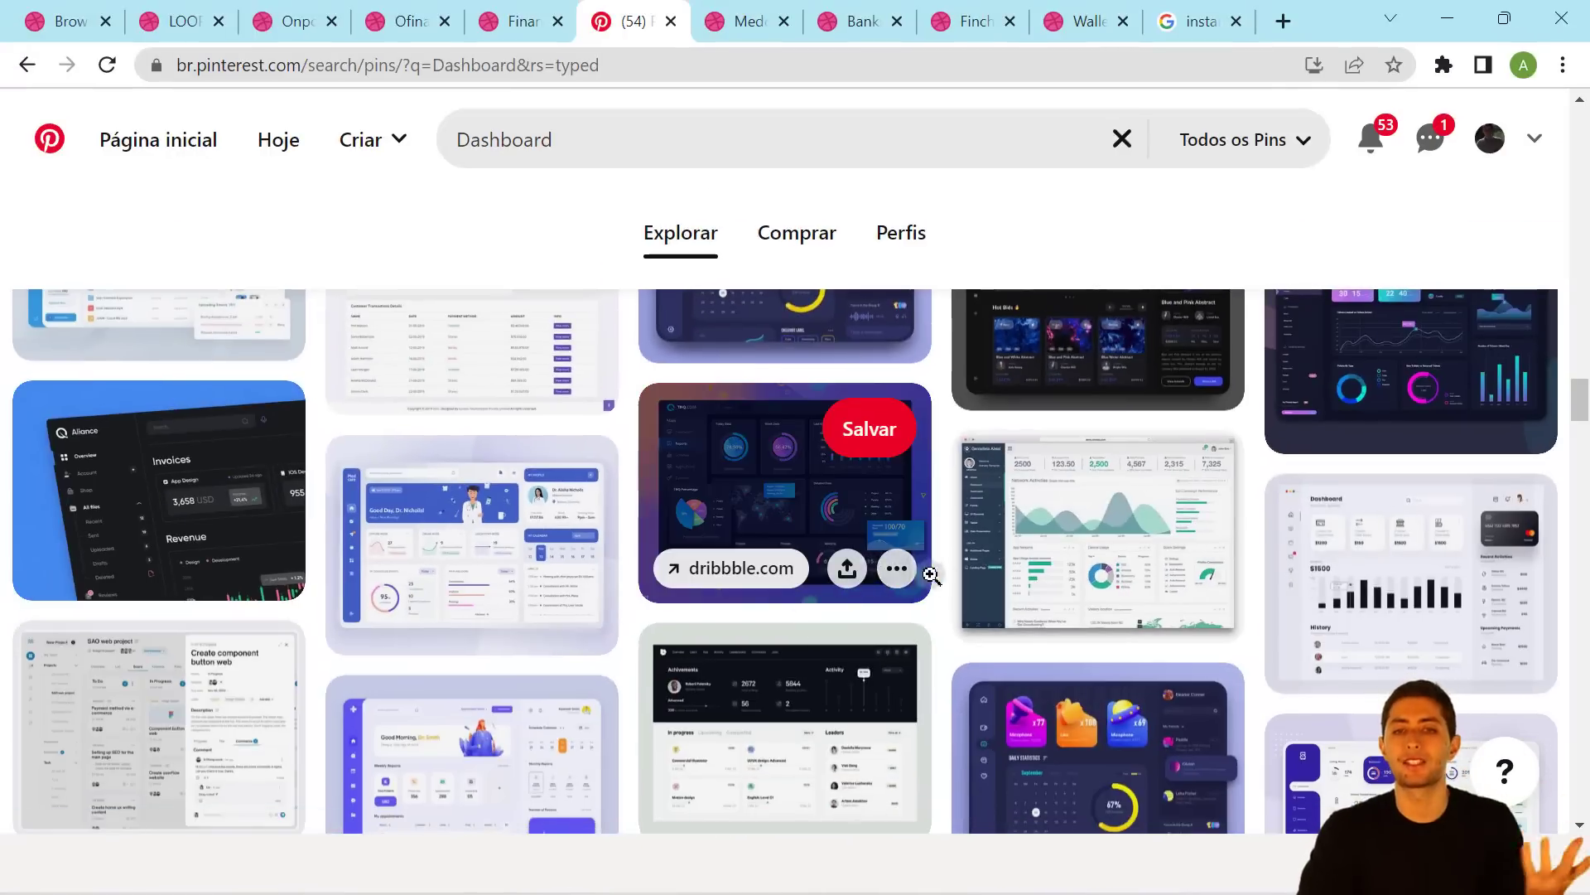
Examine the Medcare dashboard dark theme and Banking Dashboard Design shots on Dribbble.
left_click(711, 10)
mouse_move(721, 199)
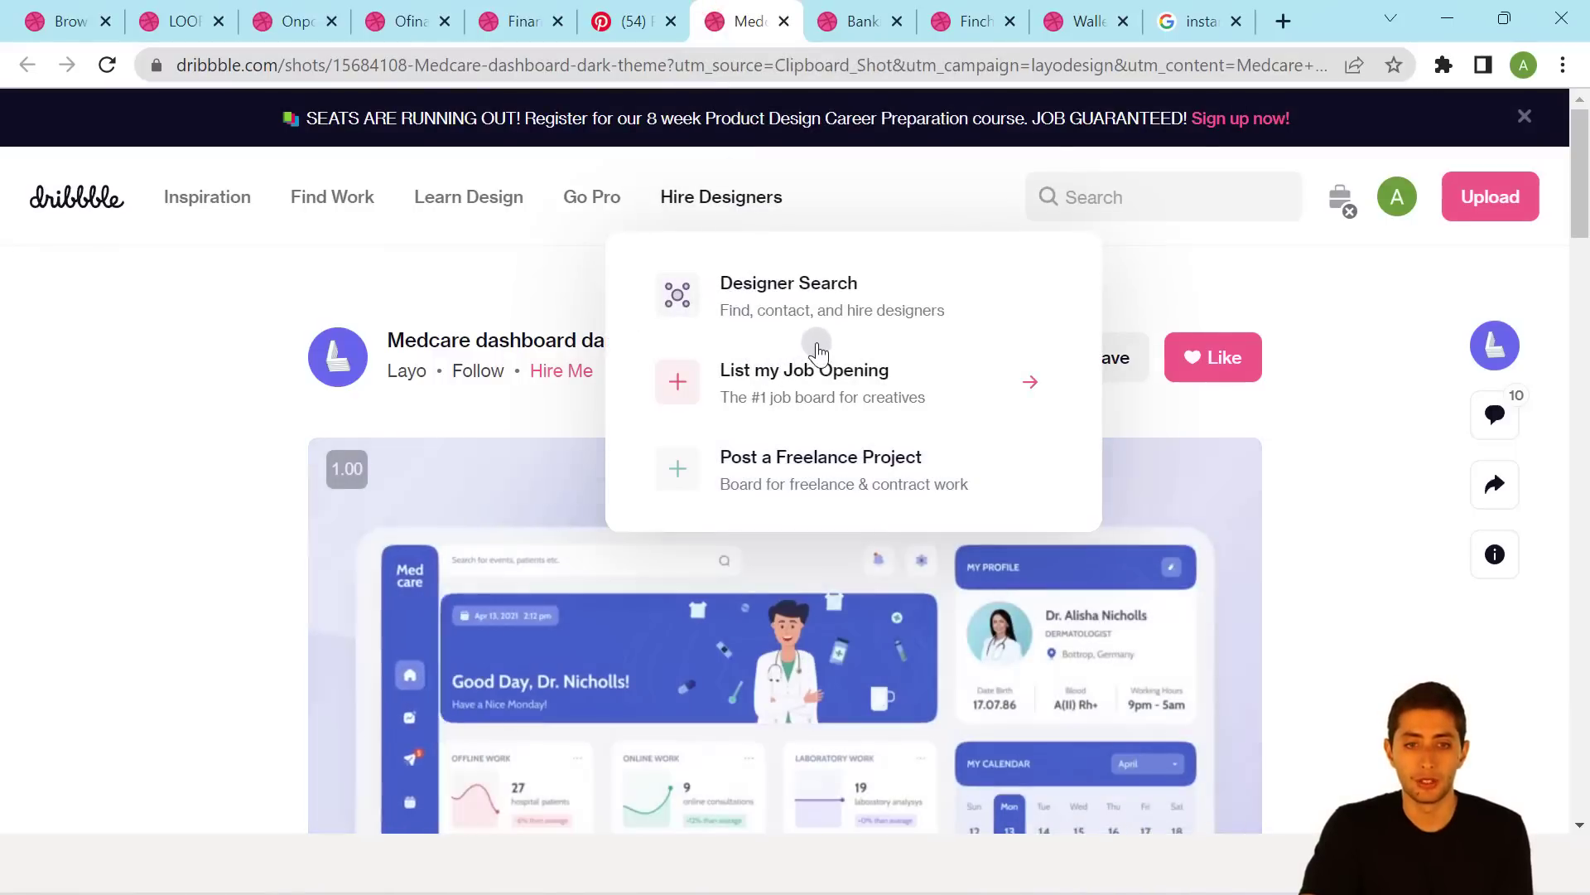
scroll(617, 335, "down", 2)
scroll(609, 338, "down", 2)
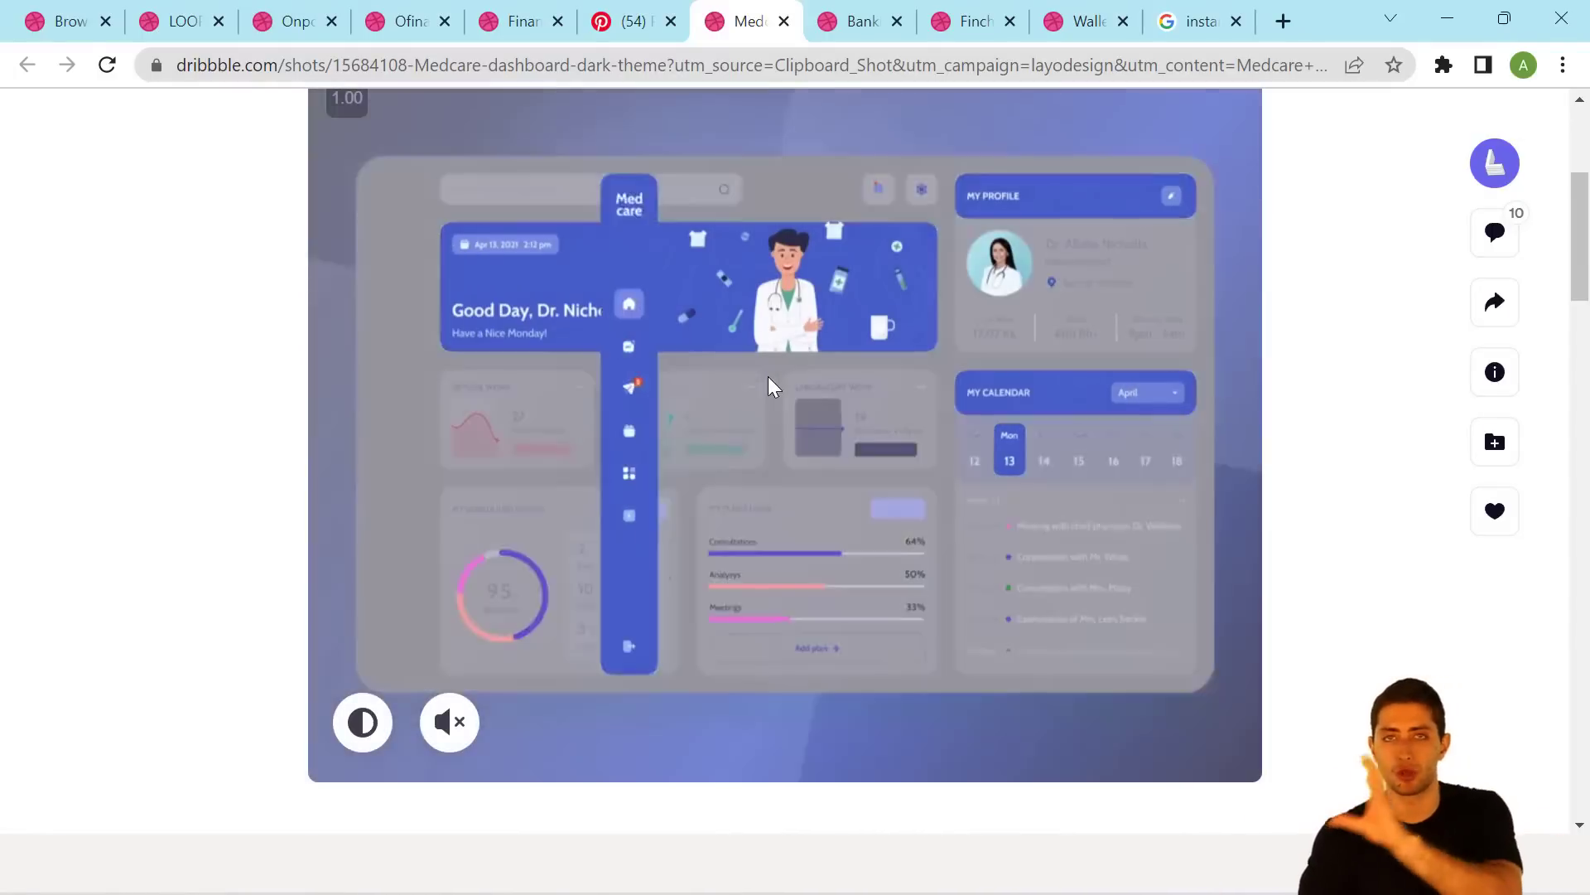
key("ctrl+Tab")
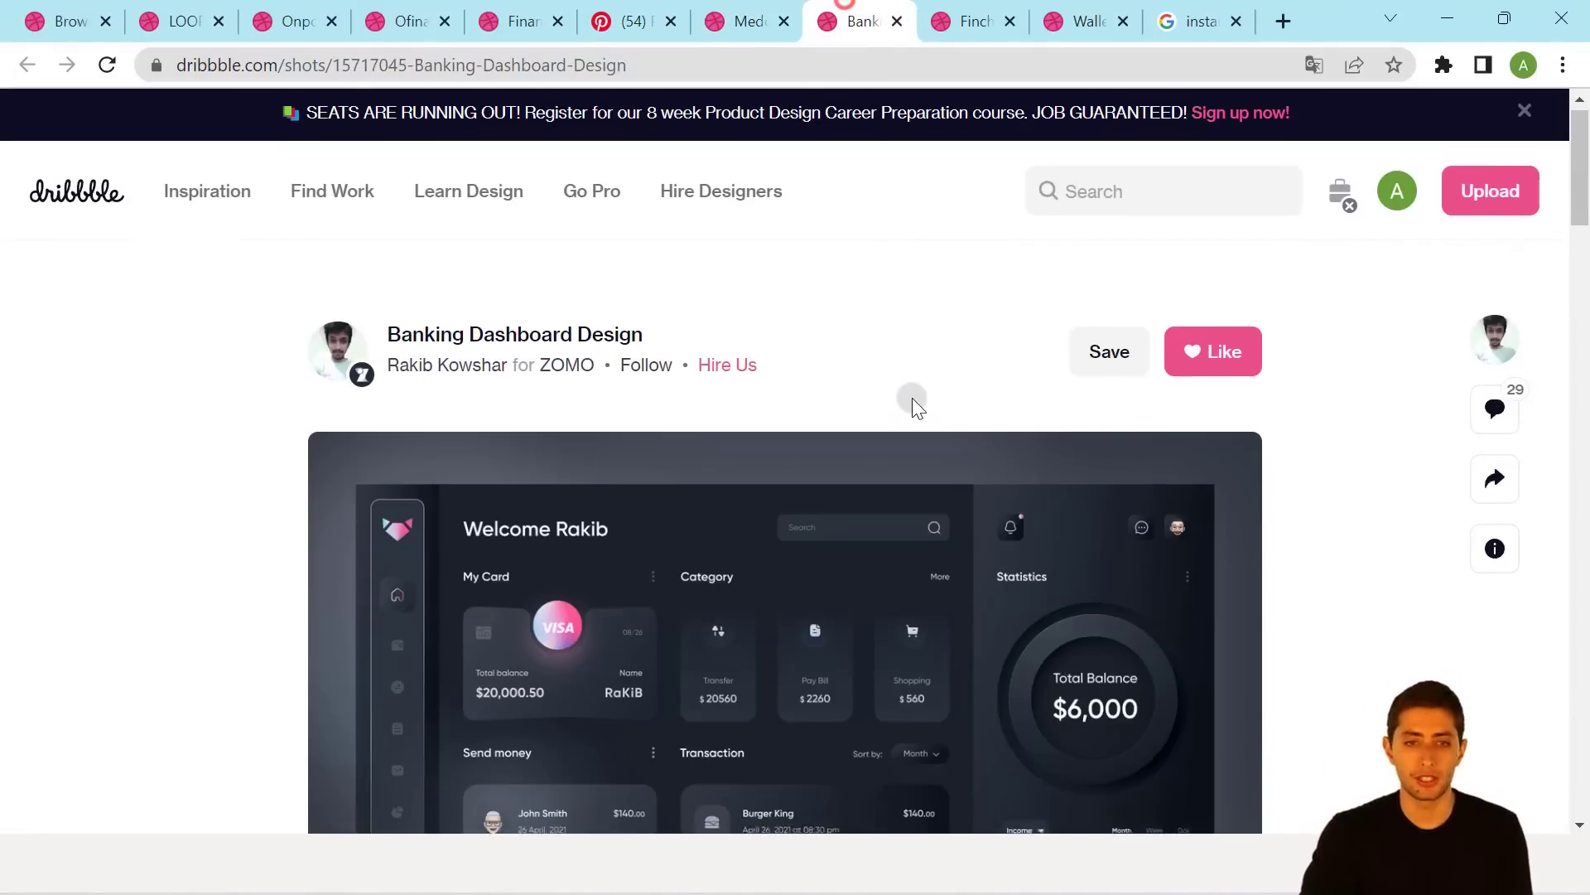
scroll(911, 398, "down", 4)
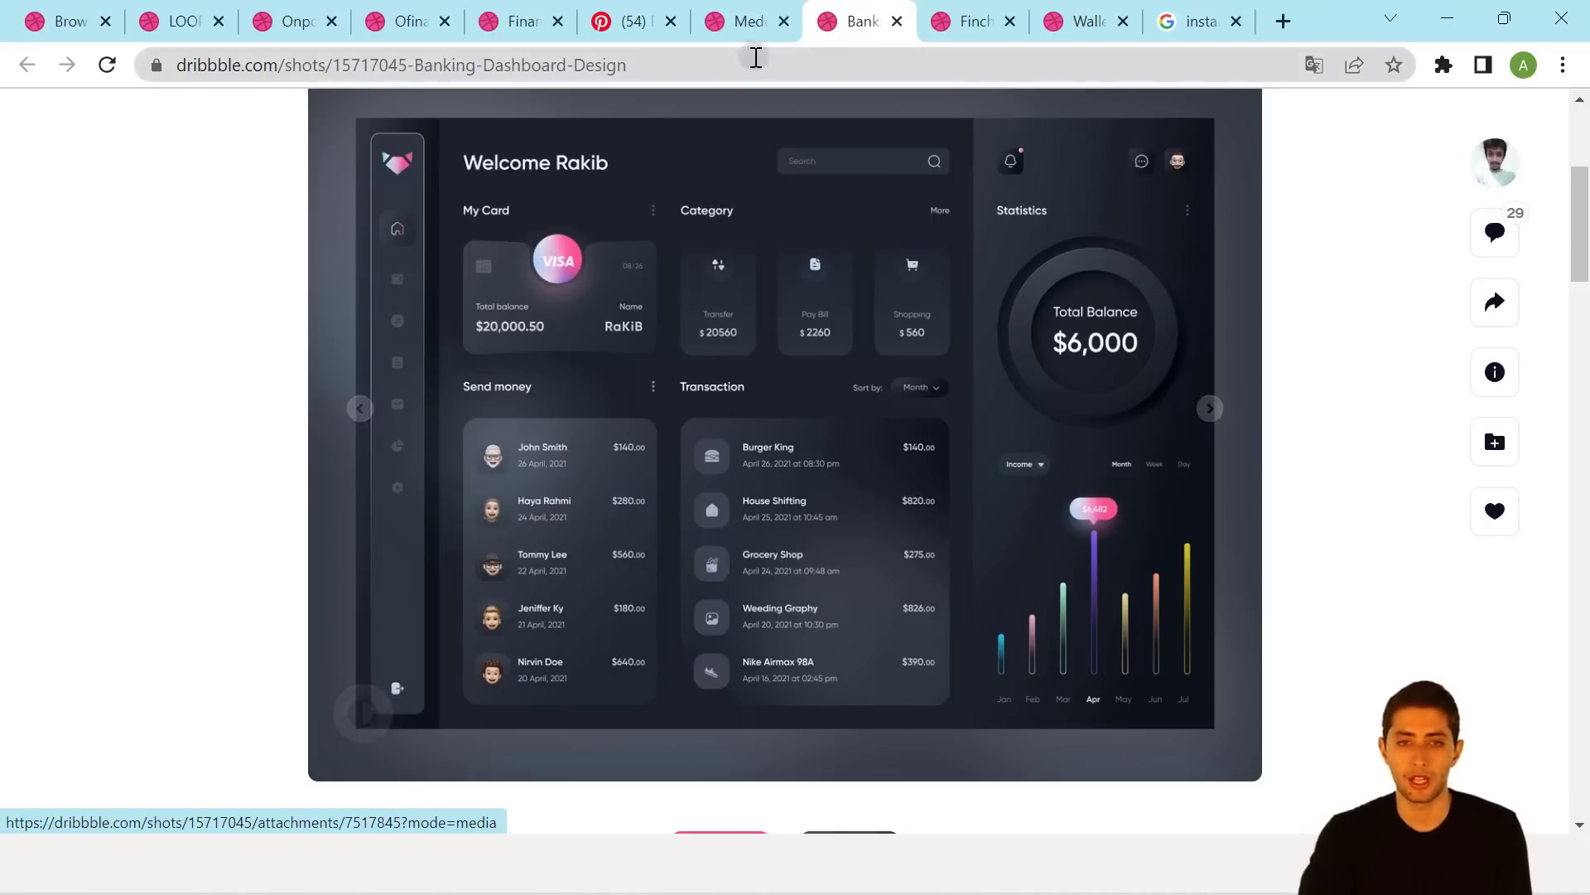
Examine the Fincheck Finance wallet dashboard and Wallet Dashboard Dark Theme shots on Dribbble.
left_click(945, 10)
scroll(952, 385, "down", 5)
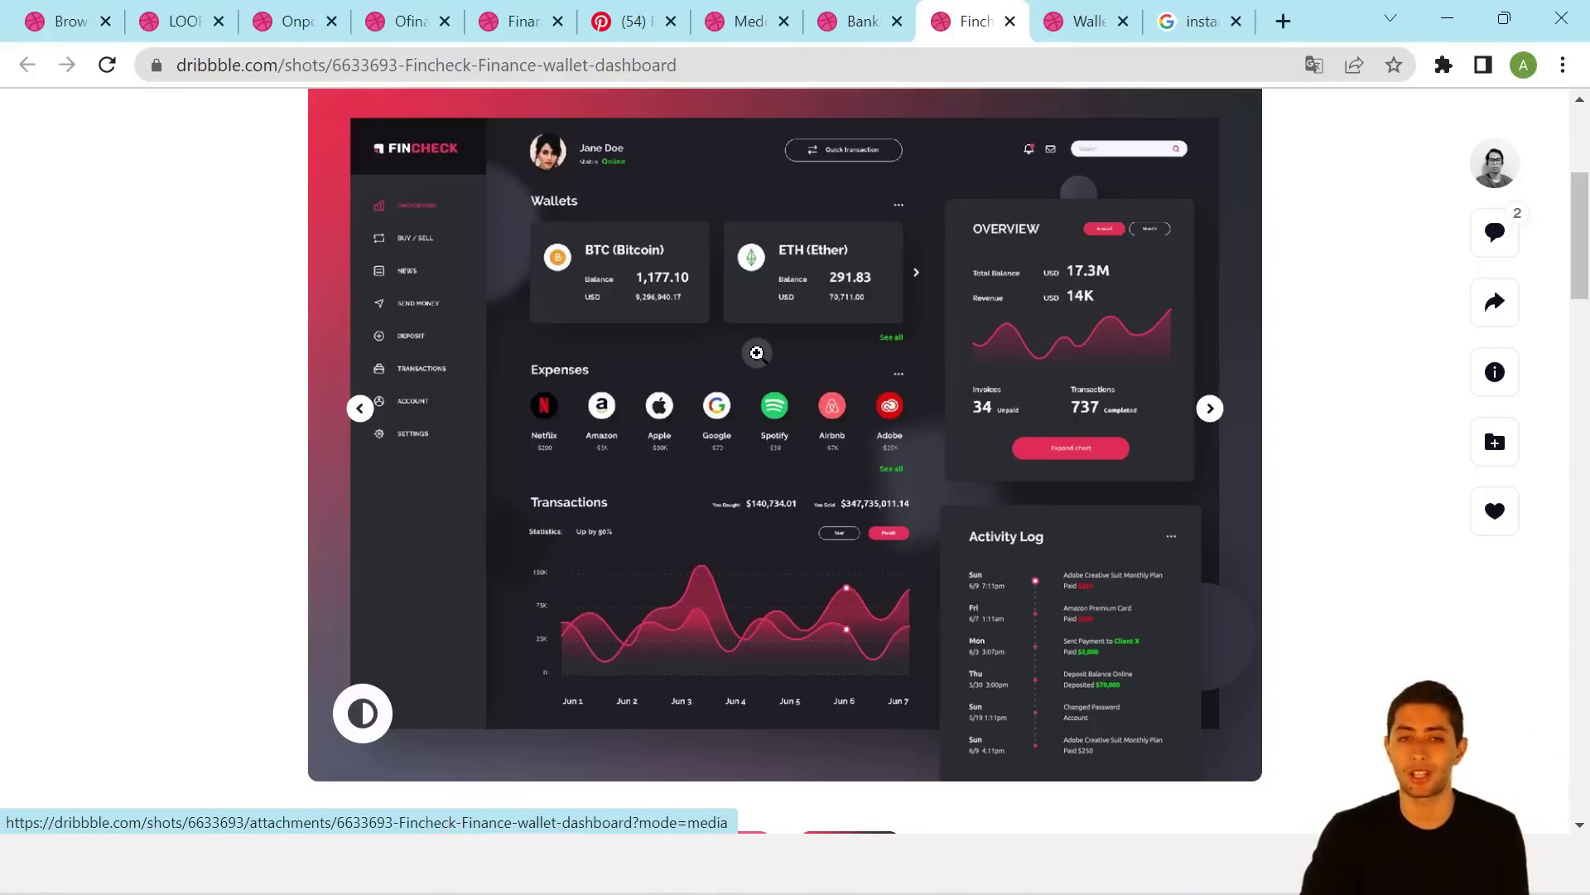
left_click(1069, 25)
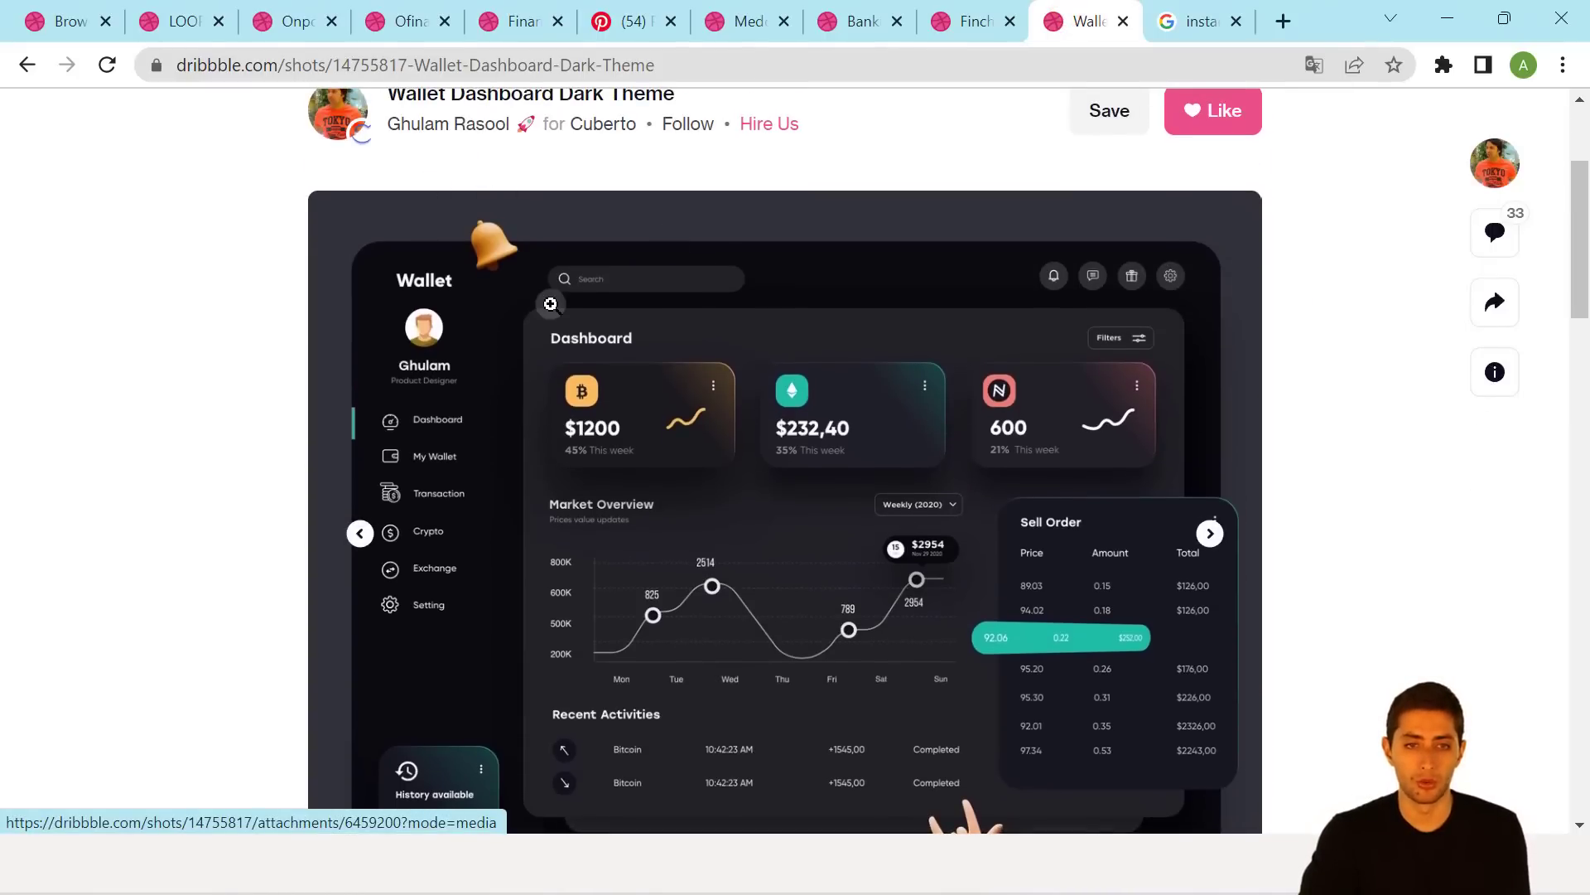
scroll(535, 298, "down", 3)
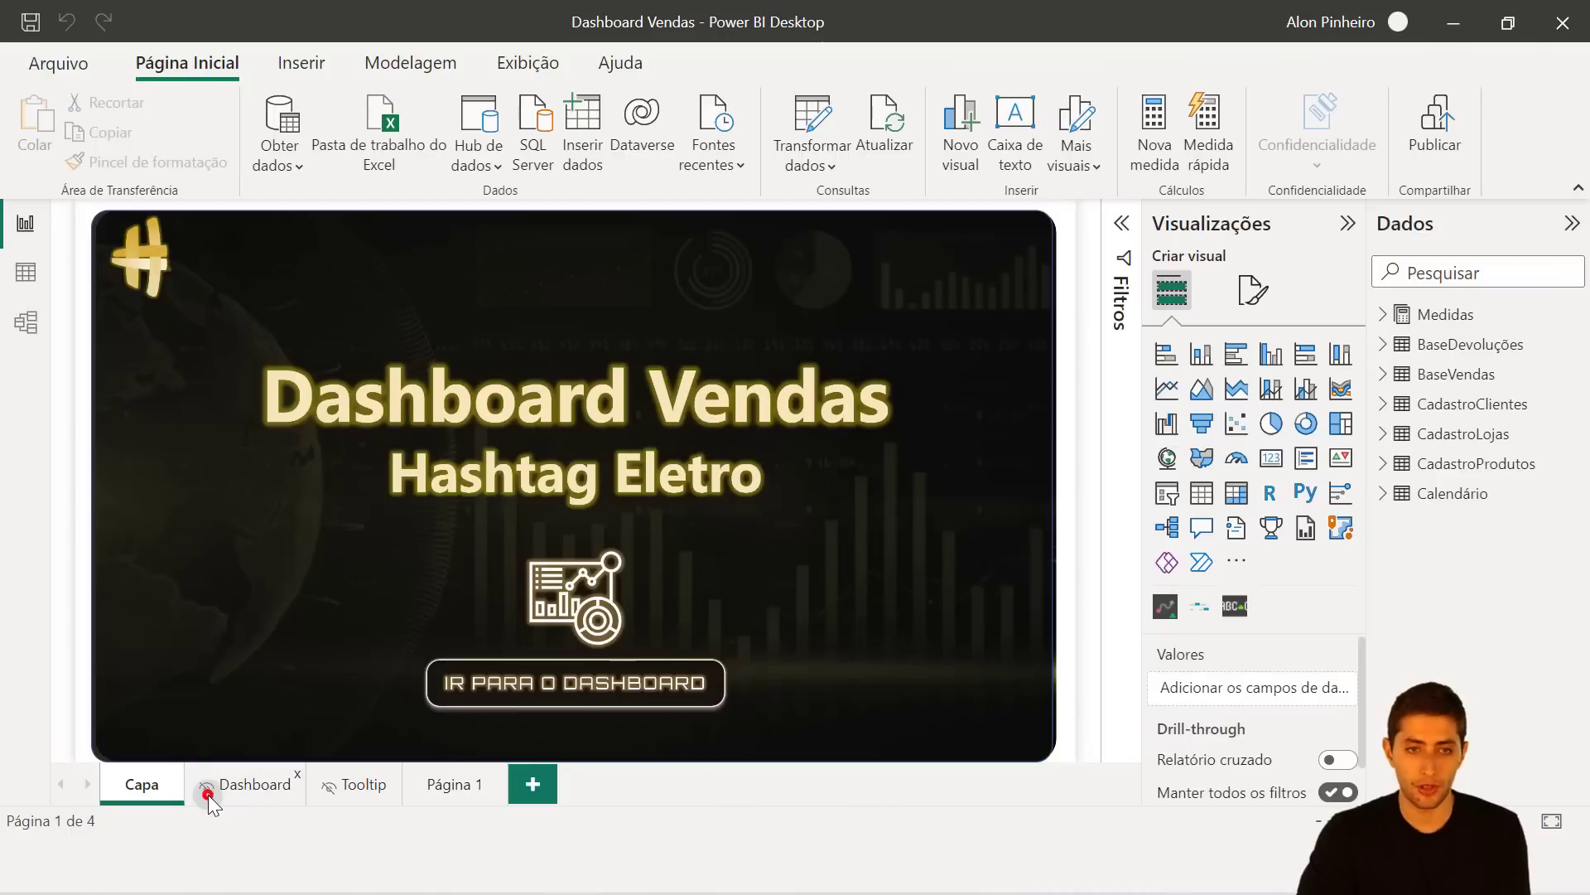
Compare the Dashboard page of the Dashboard Vendas report in Power BI Desktop with the Wallet Dashboard Dark Theme design.
left_click(208, 794)
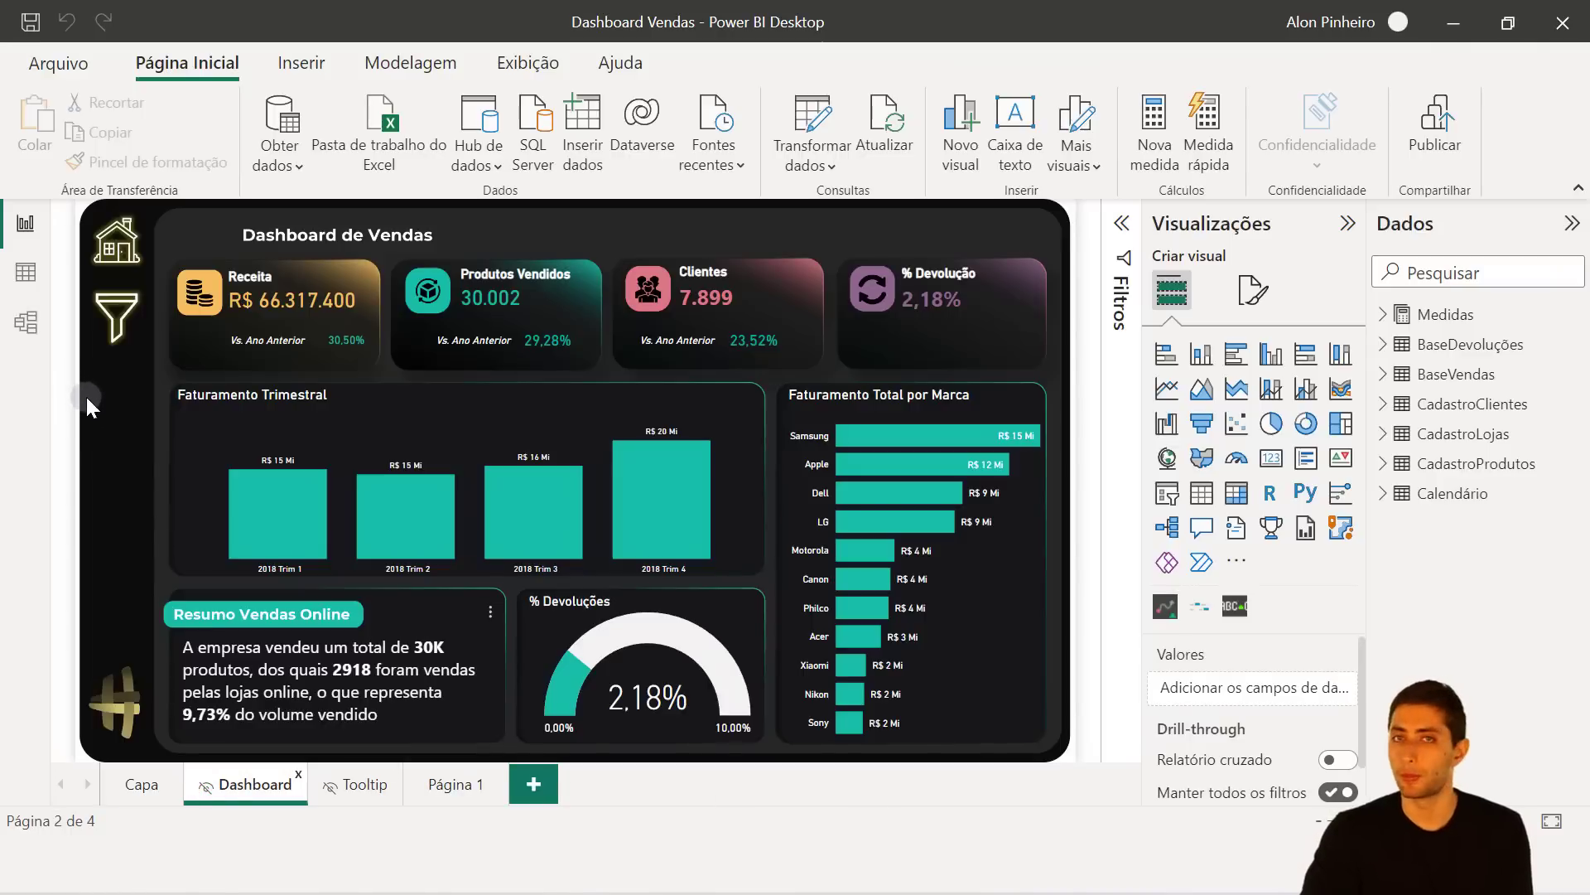
key("alt+Tab")
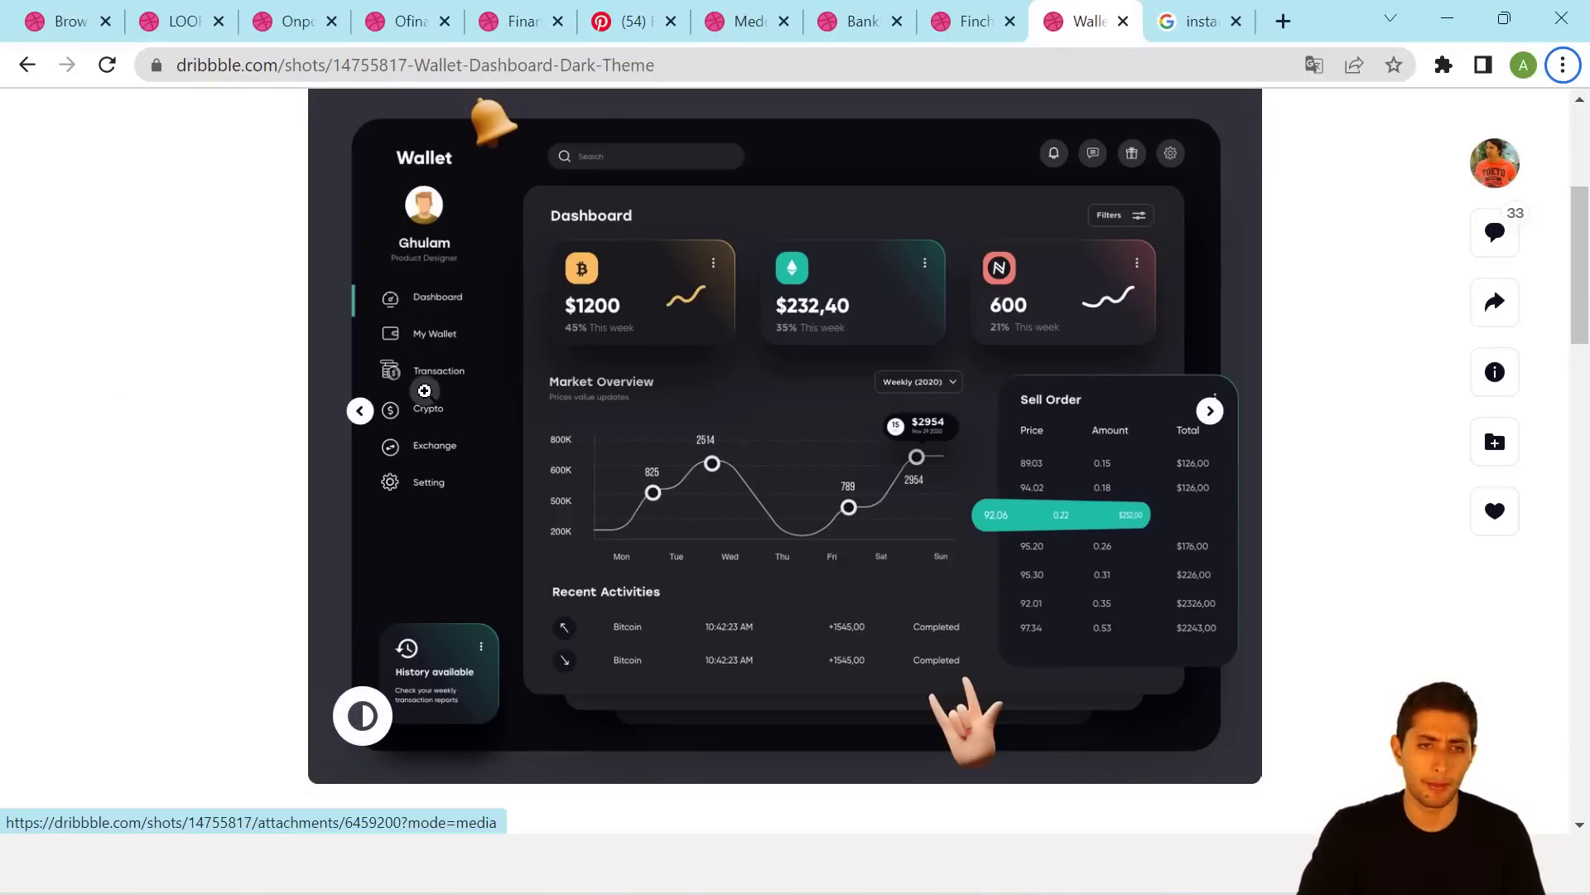
key("alt+Tab")
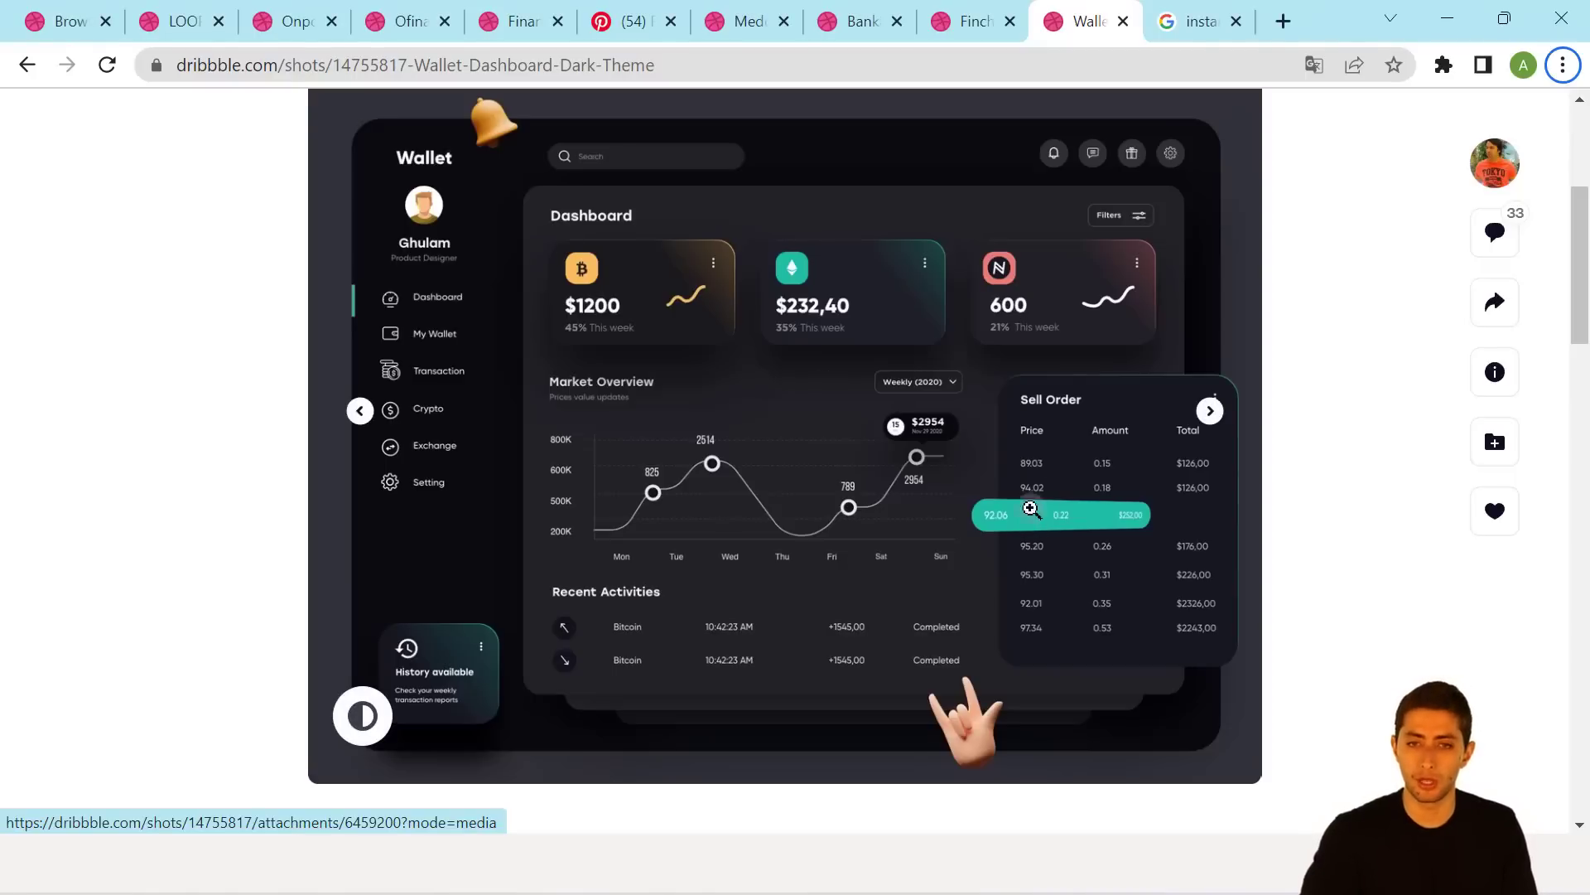
key("alt+Tab")
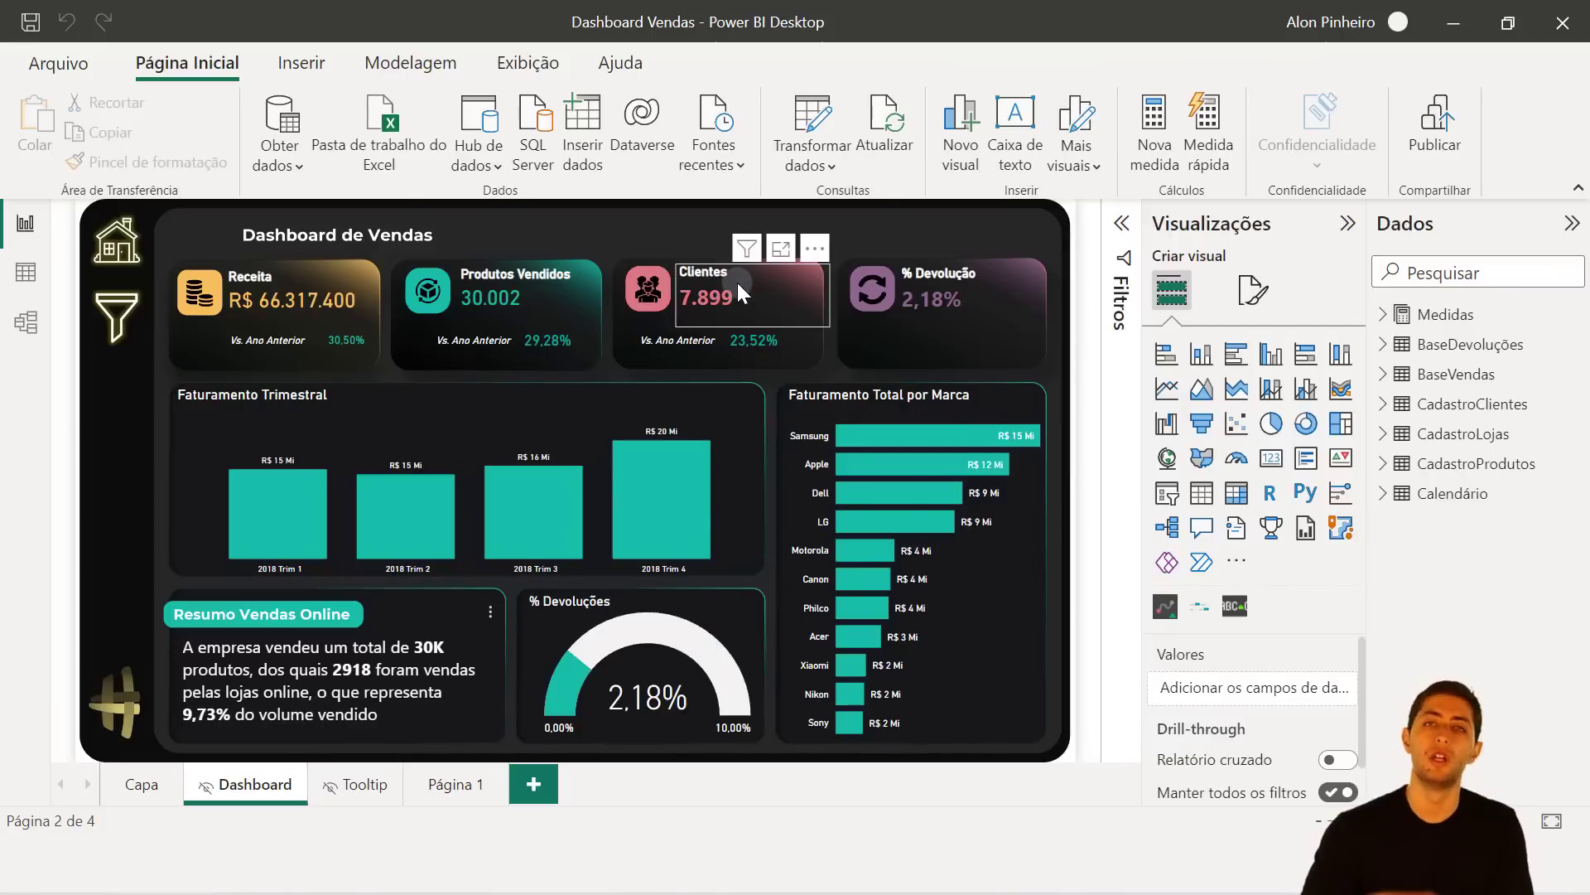
mouse_move(737, 281)
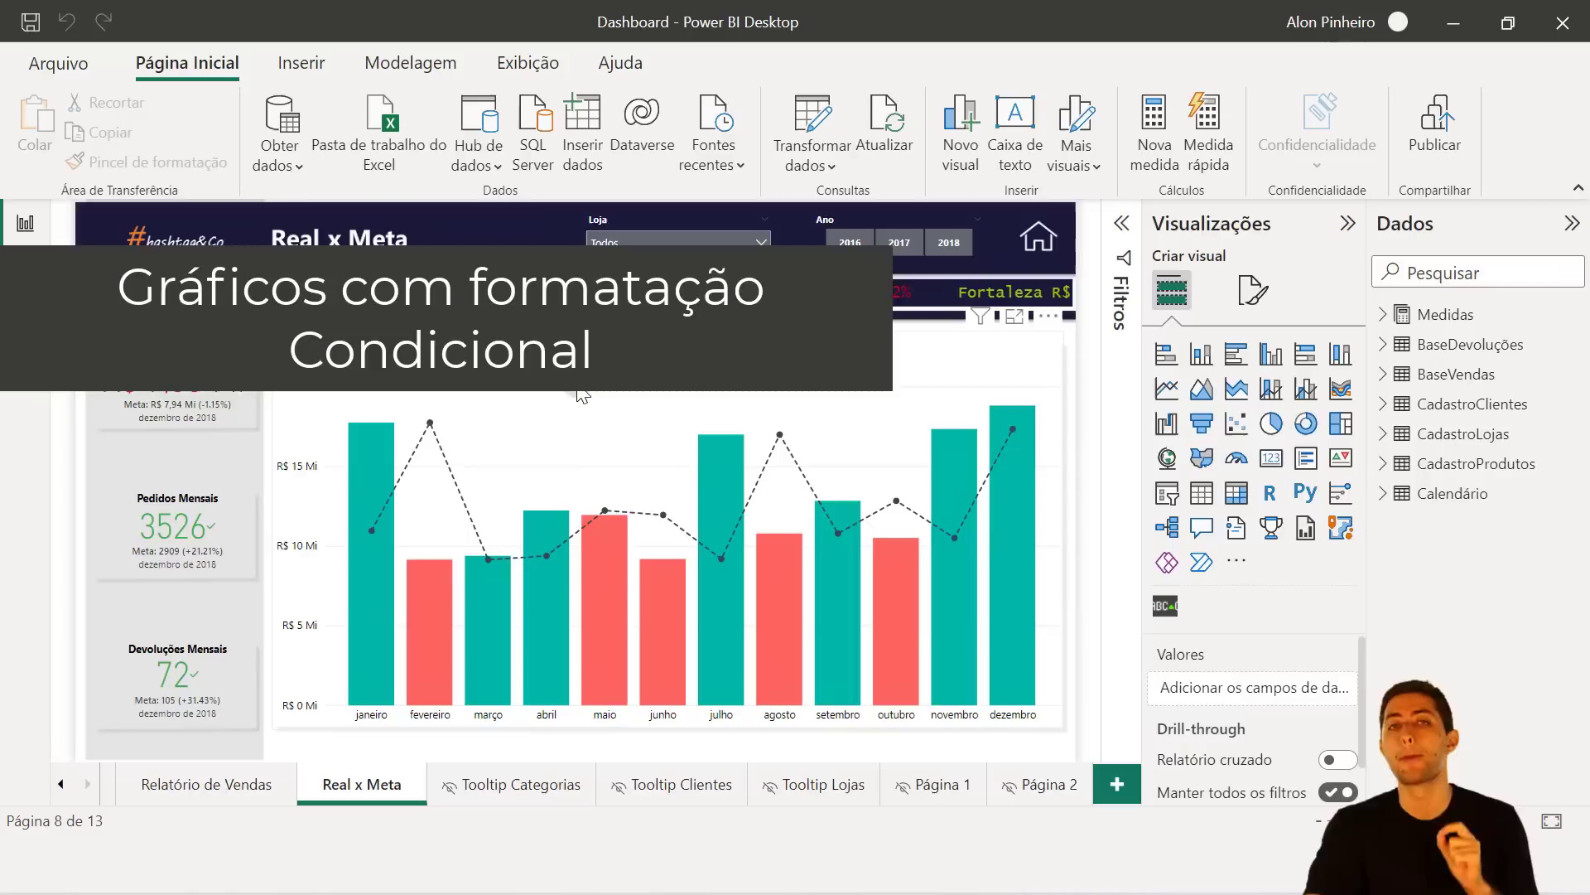
Filter the Real x Meta page of the Dashboard report by the years 2017 and 2018 and examine the Faturamento Mensal x Meta chart.
left_click(510, 395)
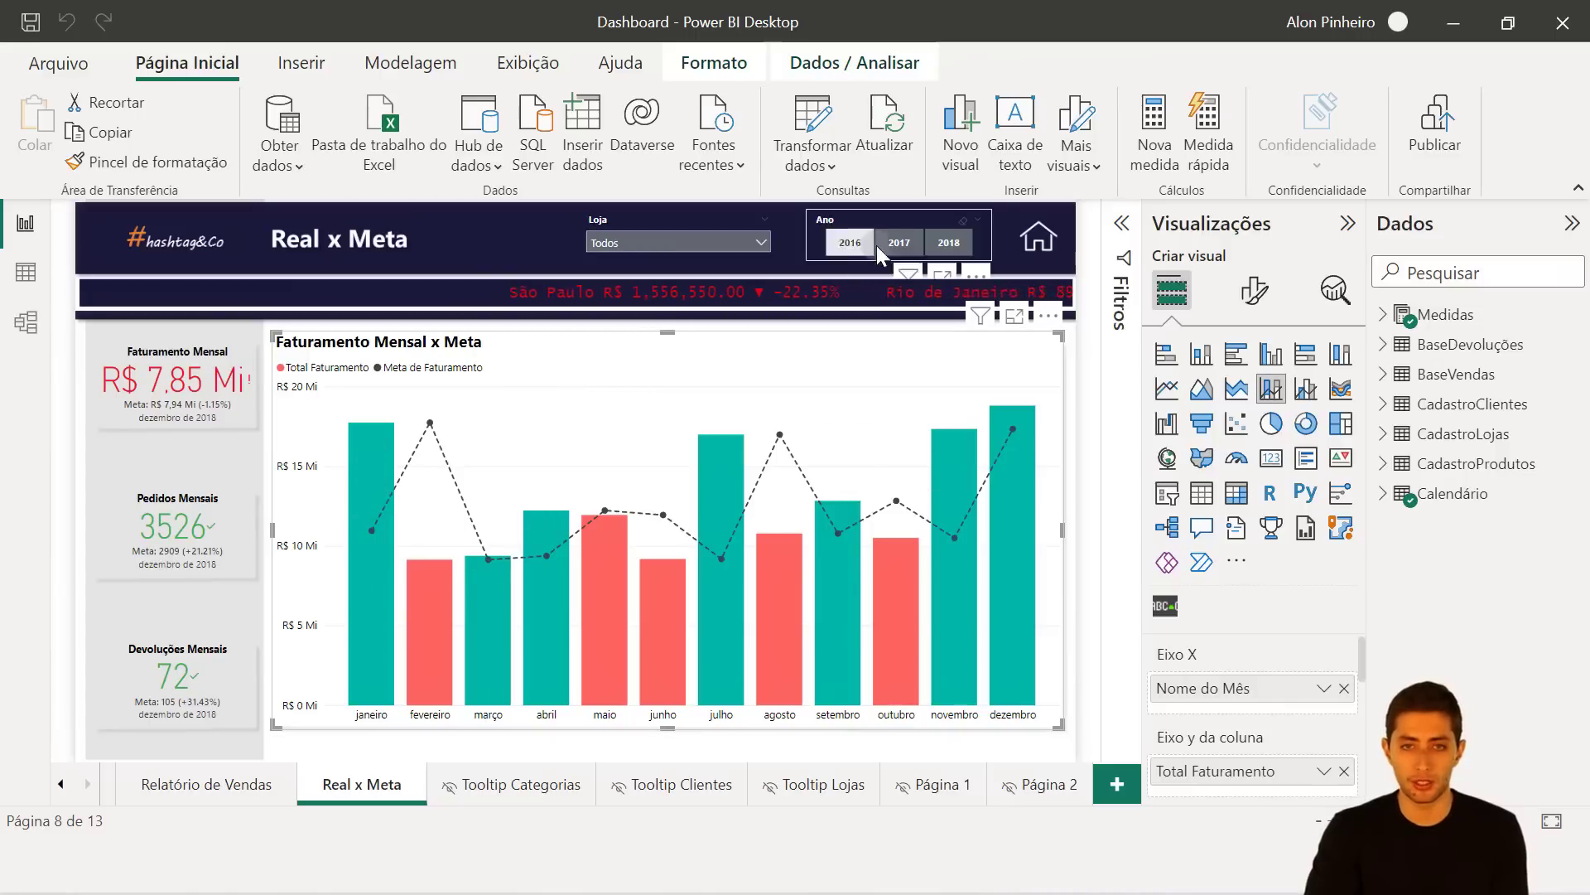
left_click(911, 248)
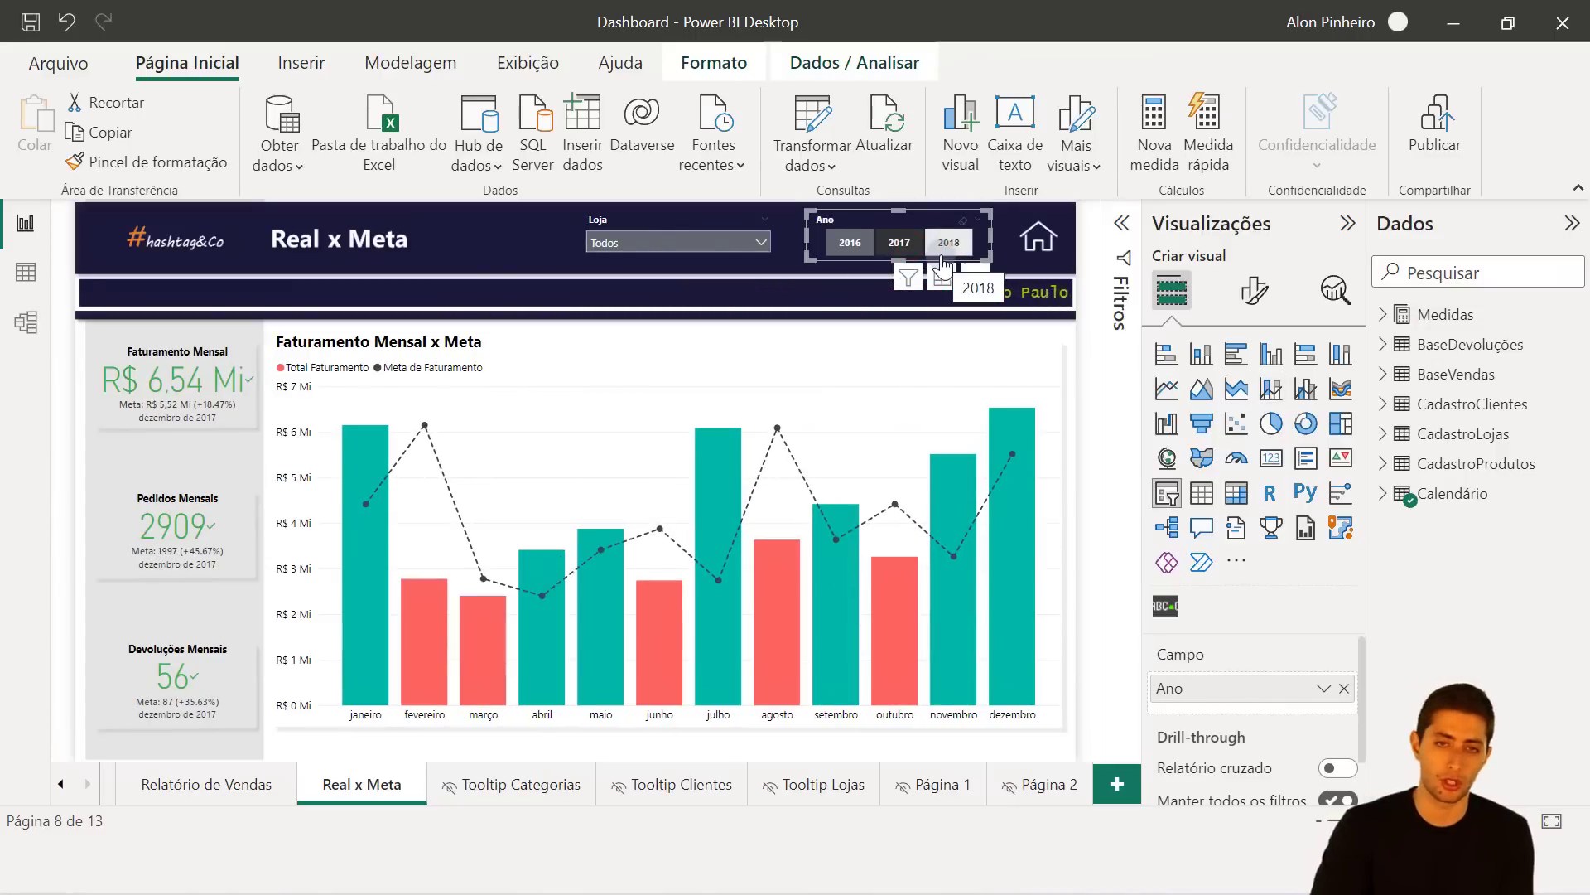
left_click(945, 248)
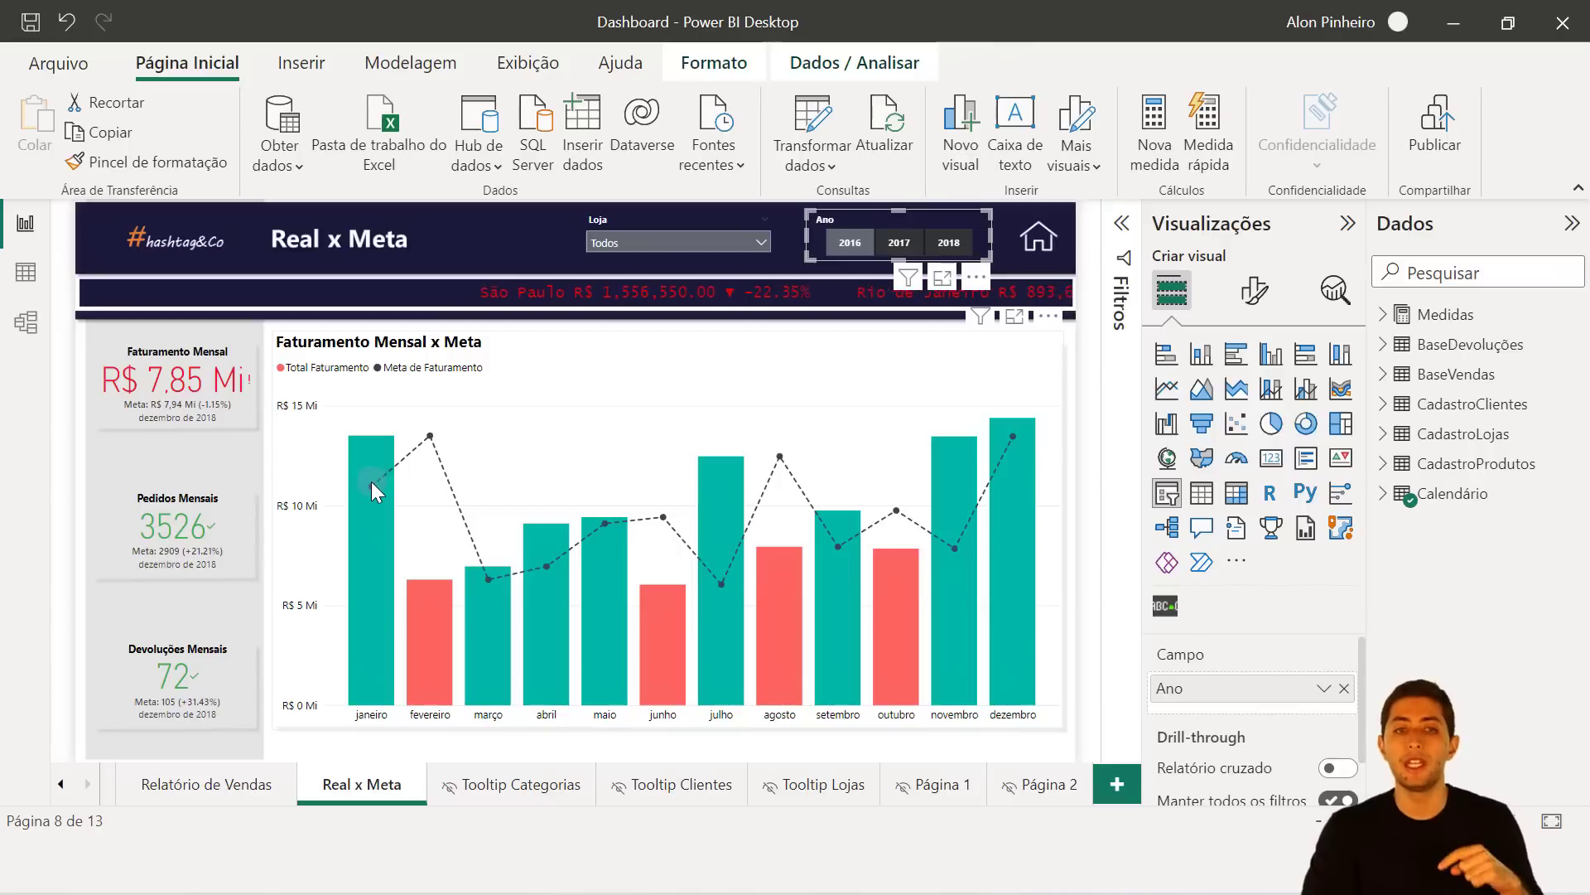
mouse_move(378, 481)
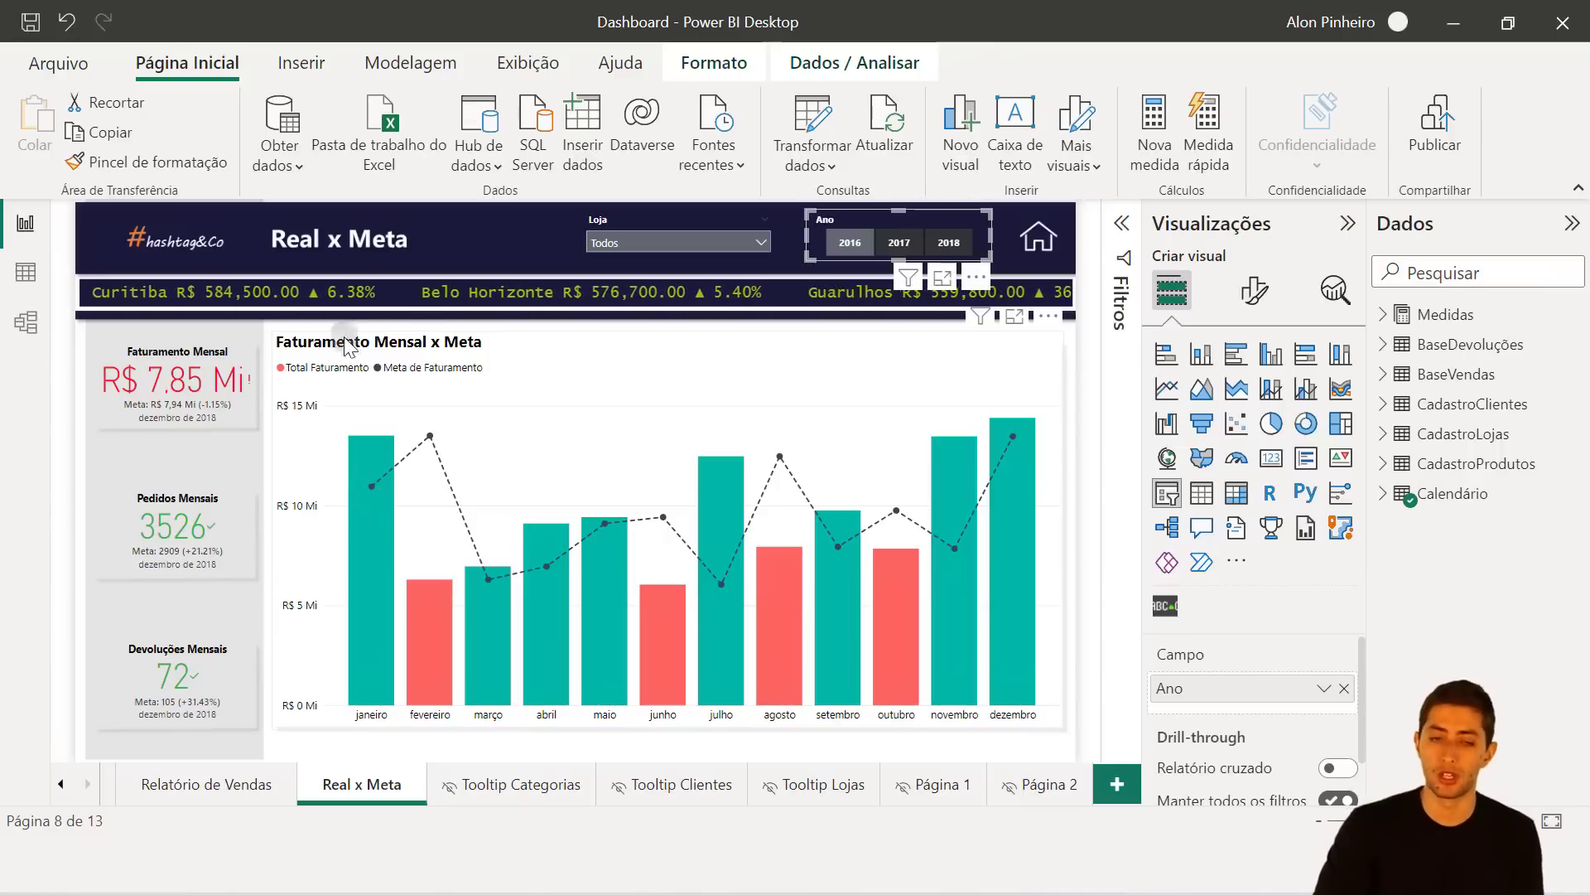
mouse_move(428, 441)
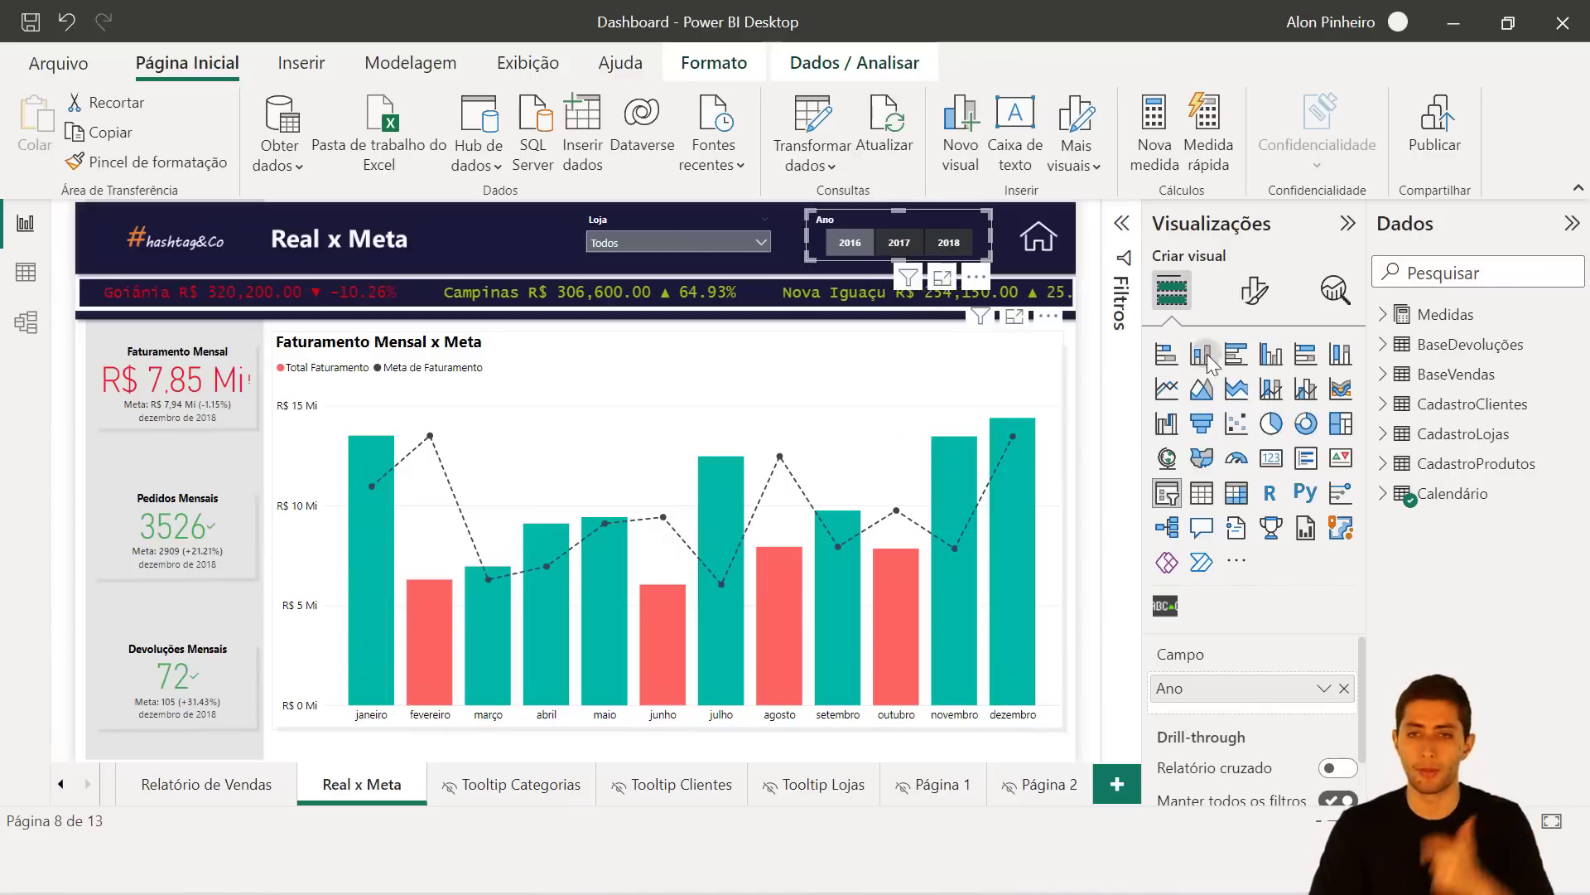
Open the Cor measure in the Medidas table and examine its IF condition comparing Total Faturamento with Meta de Faturamento.
left_click(1381, 315)
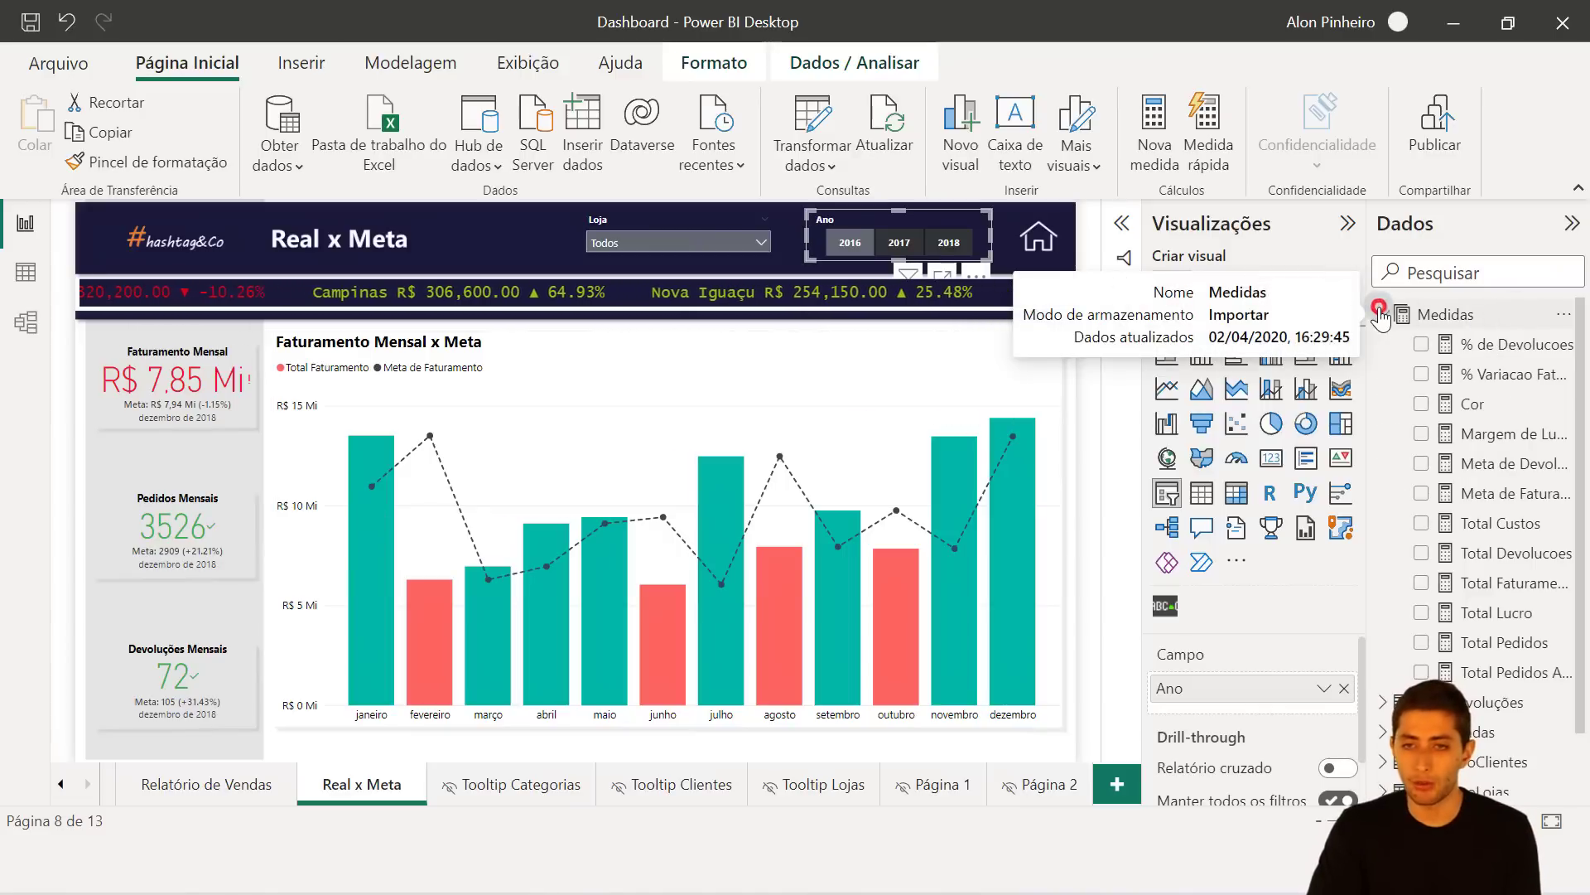
left_click(1495, 405)
scroll(884, 255, "up", 3)
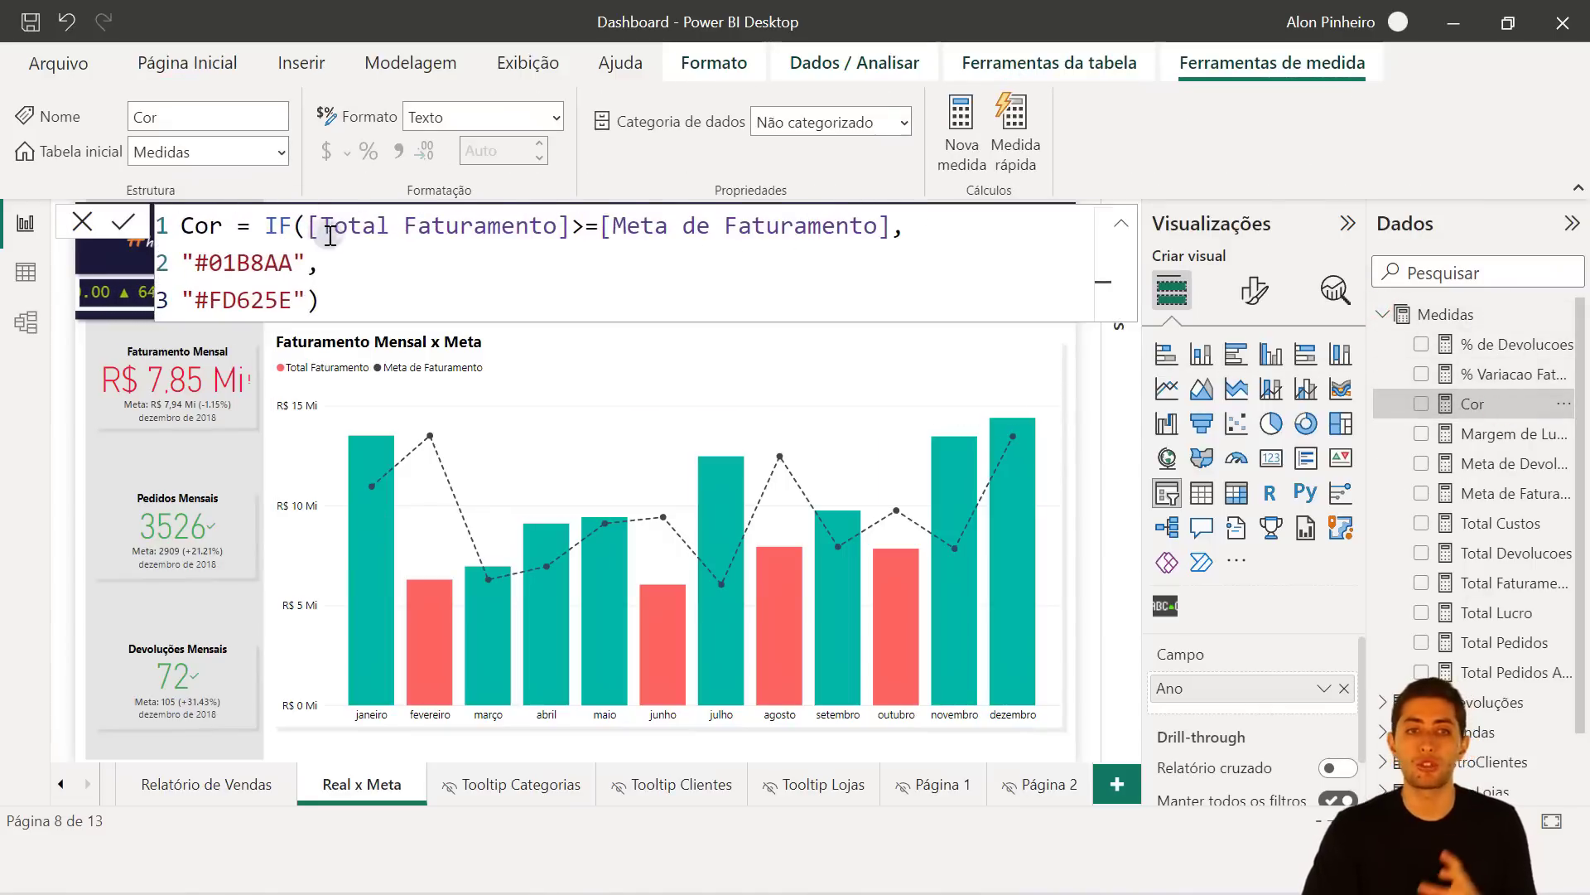
left_click_drag(308, 227, 898, 235)
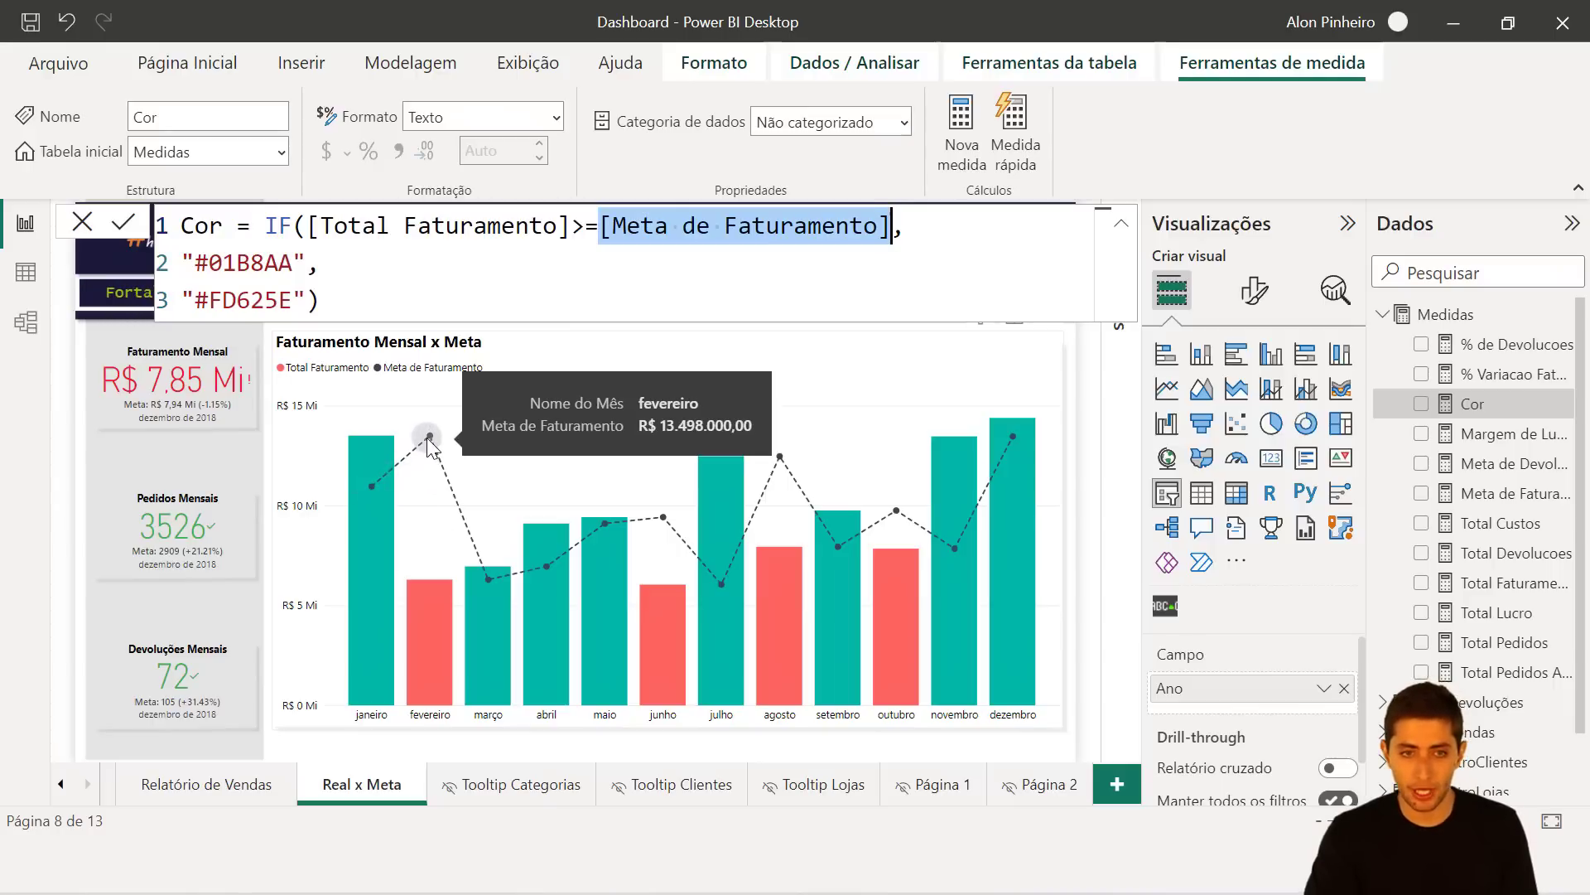
mouse_move(372, 452)
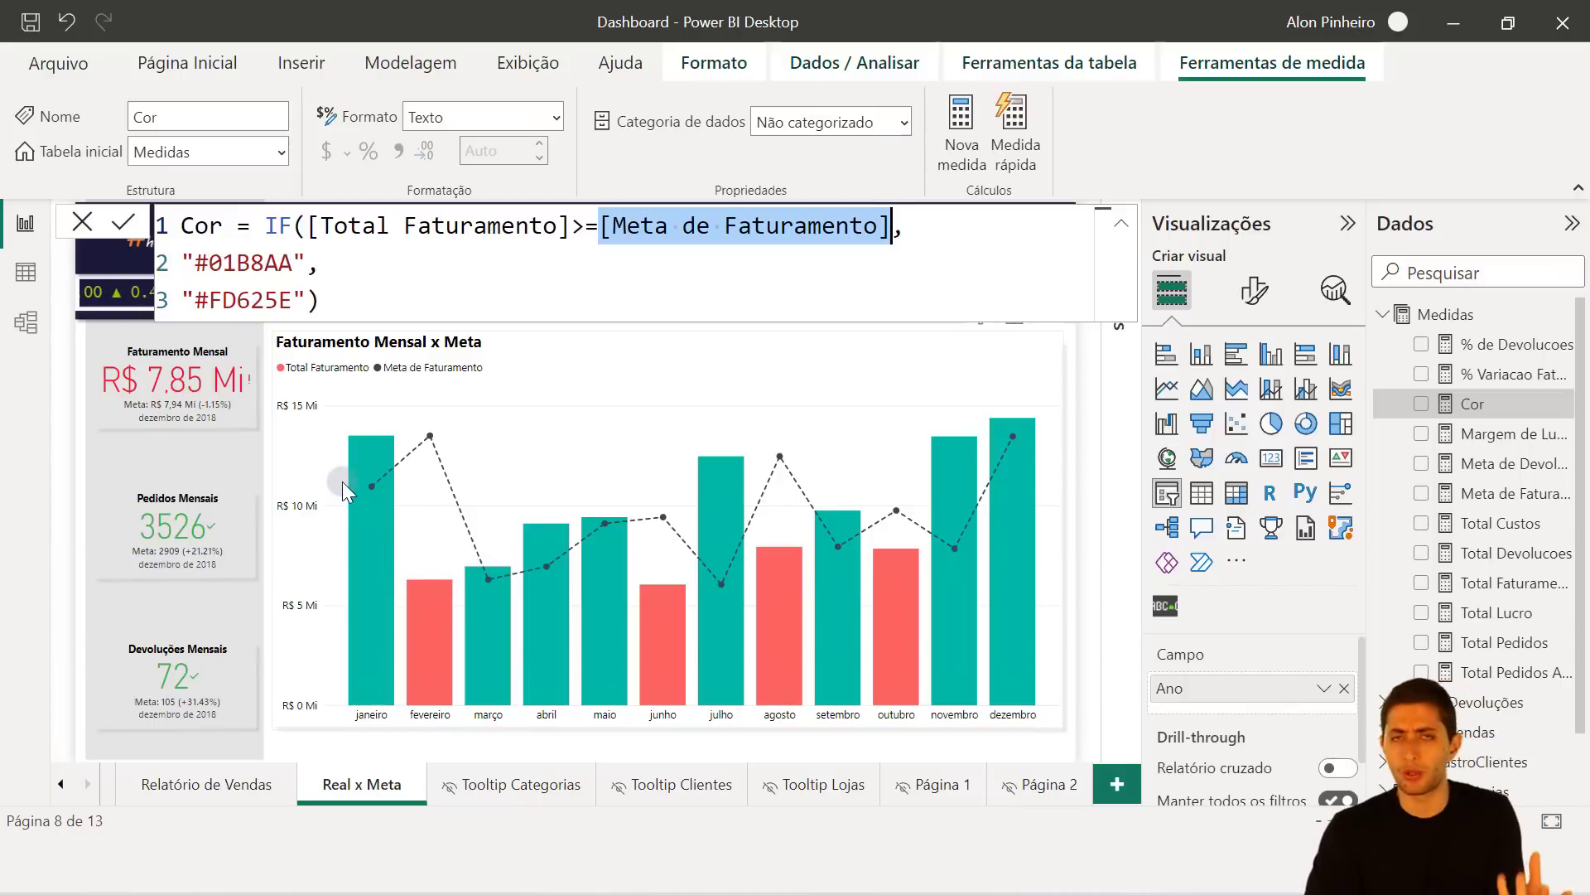
mouse_move(349, 476)
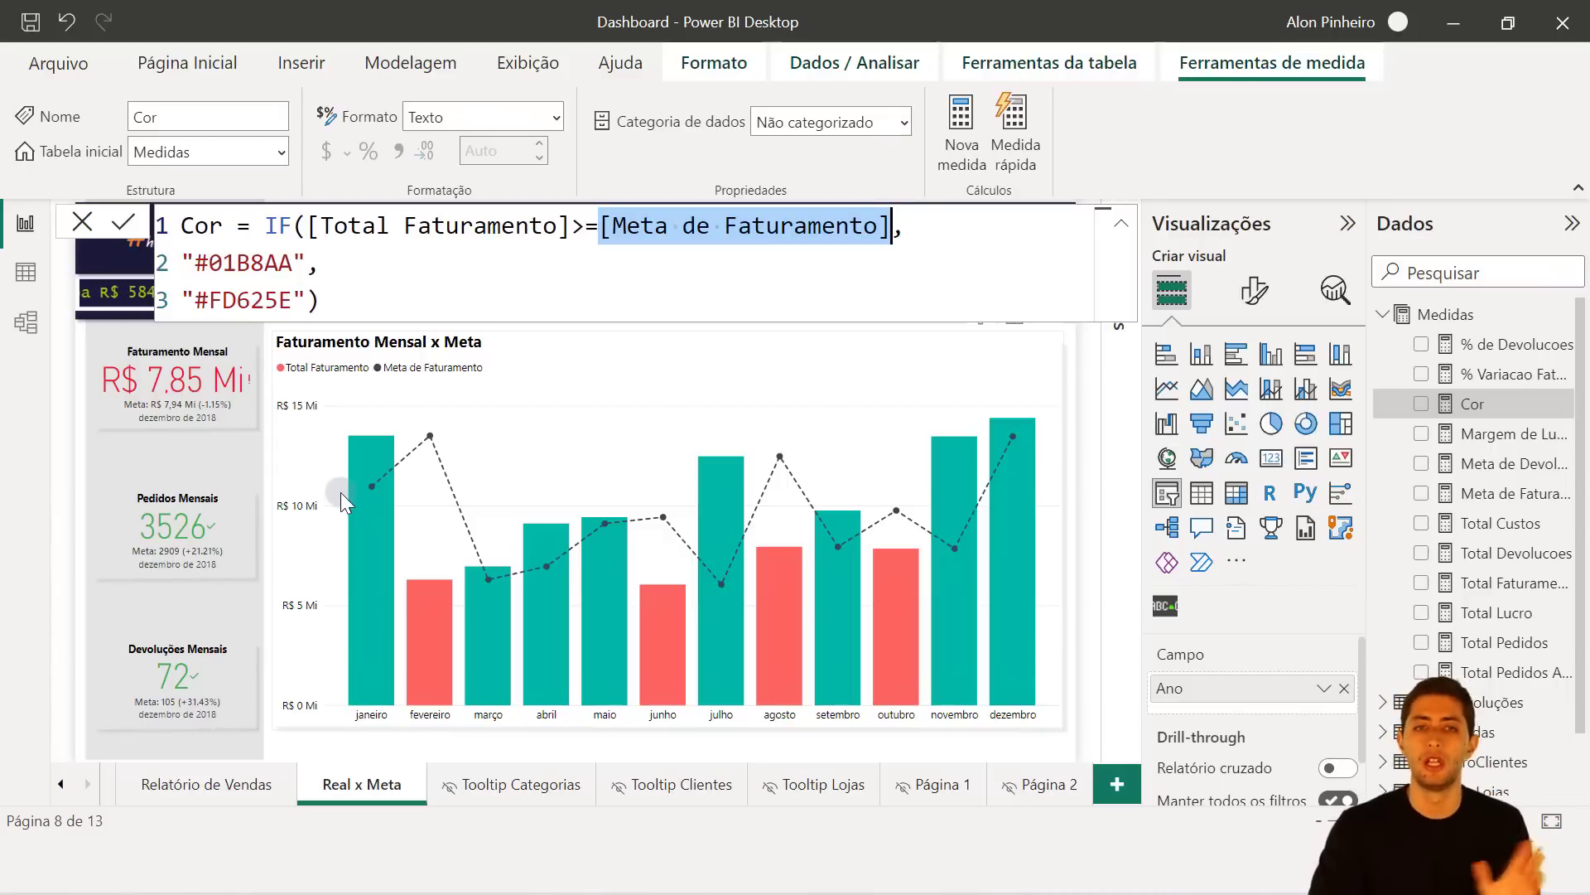
left_click(307, 226)
left_click_drag(309, 227, 555, 239)
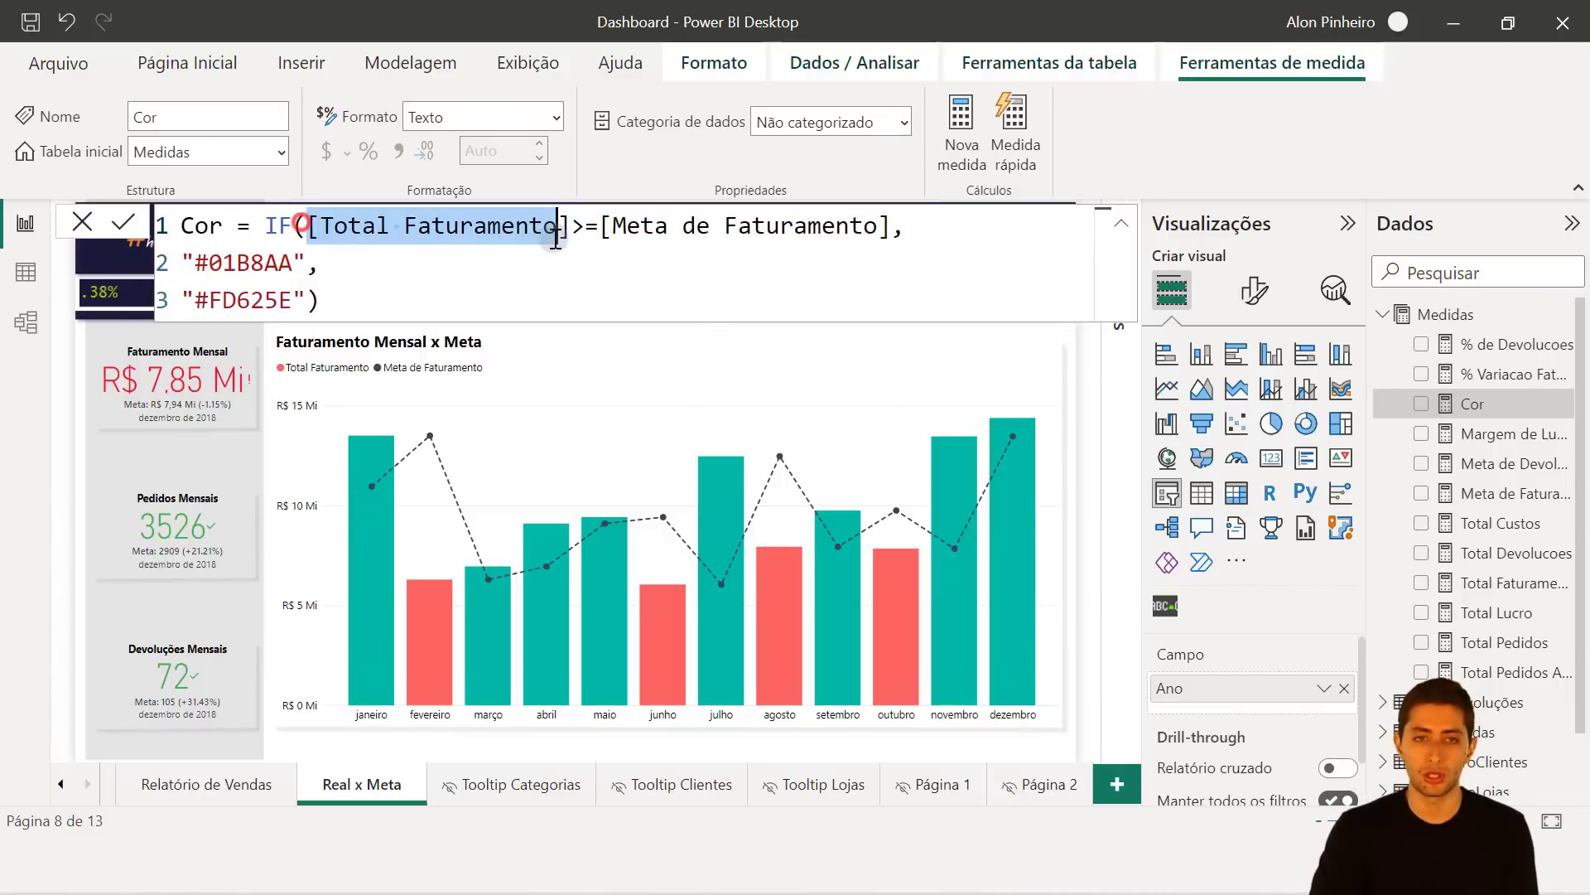
left_click(605, 235)
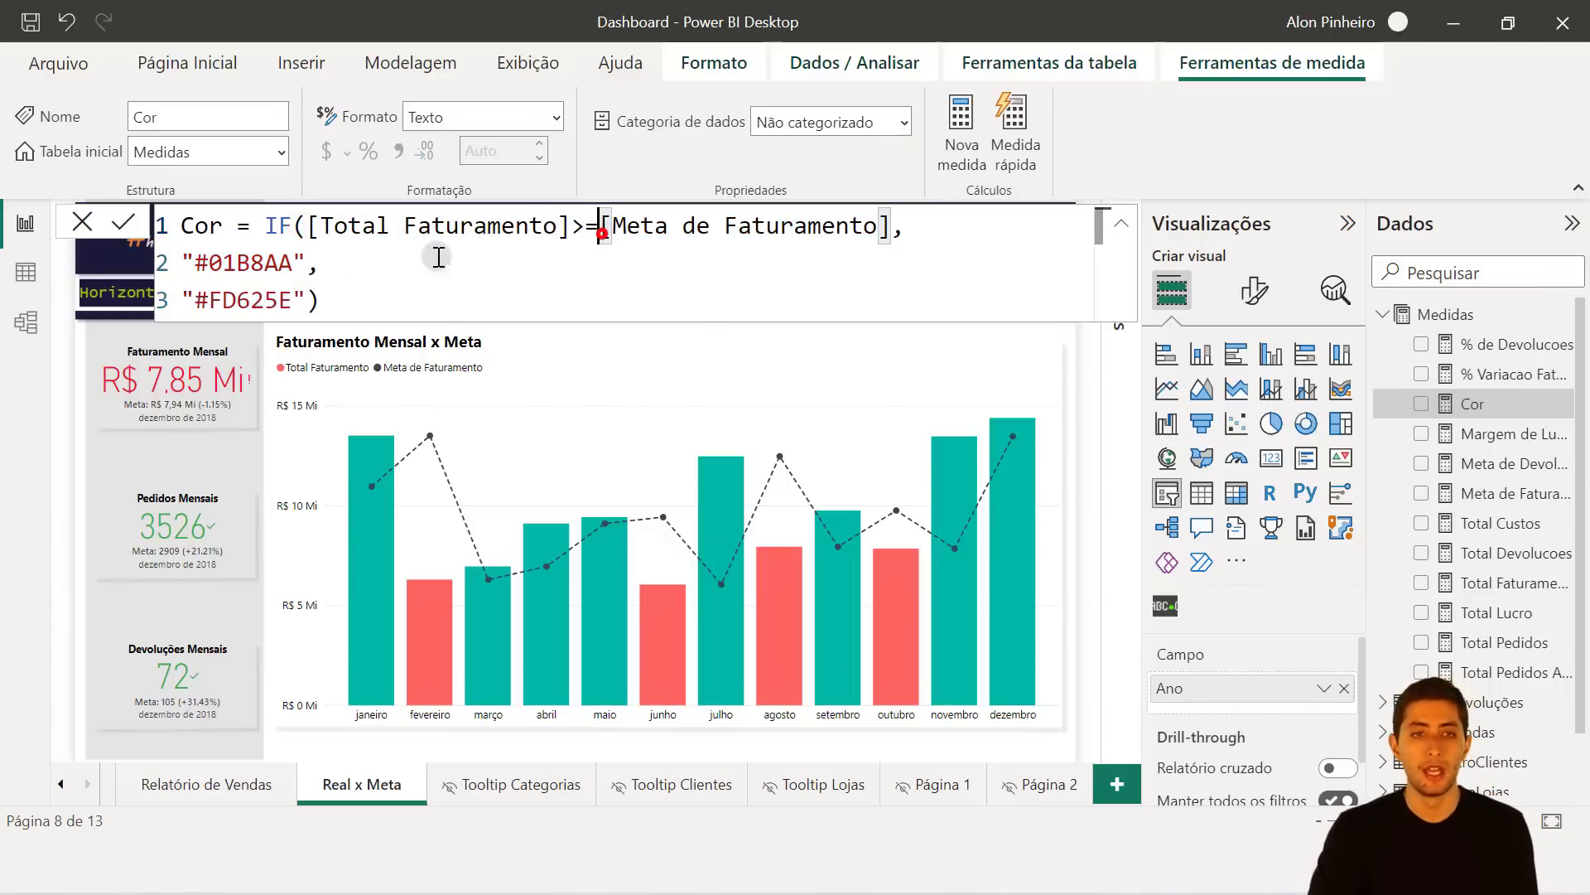
double_click(274, 224)
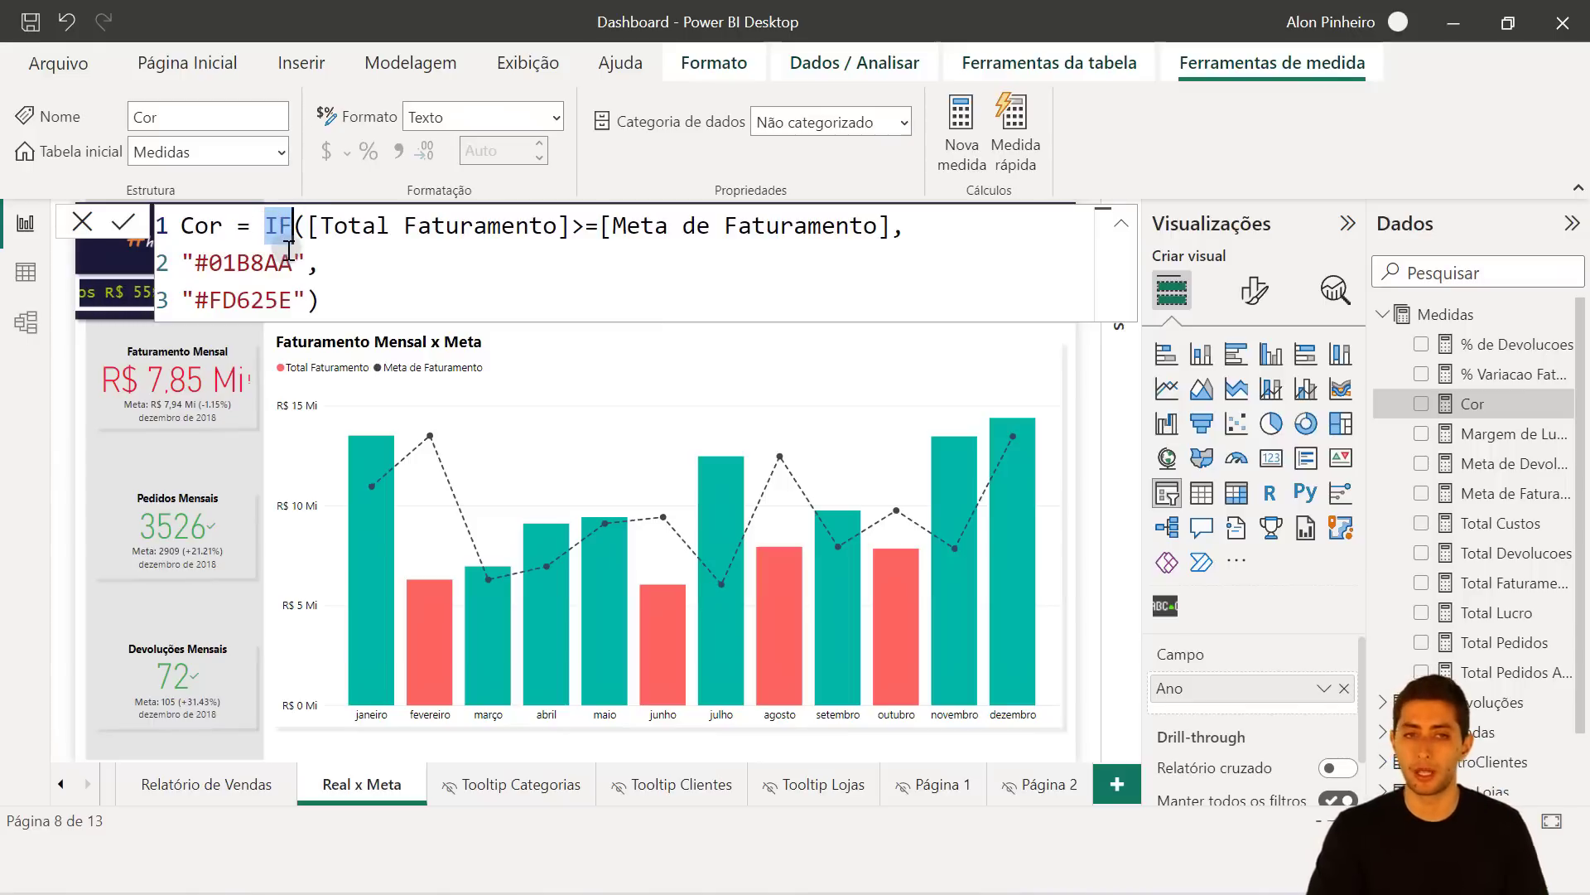
left_click_drag(309, 225, 882, 226)
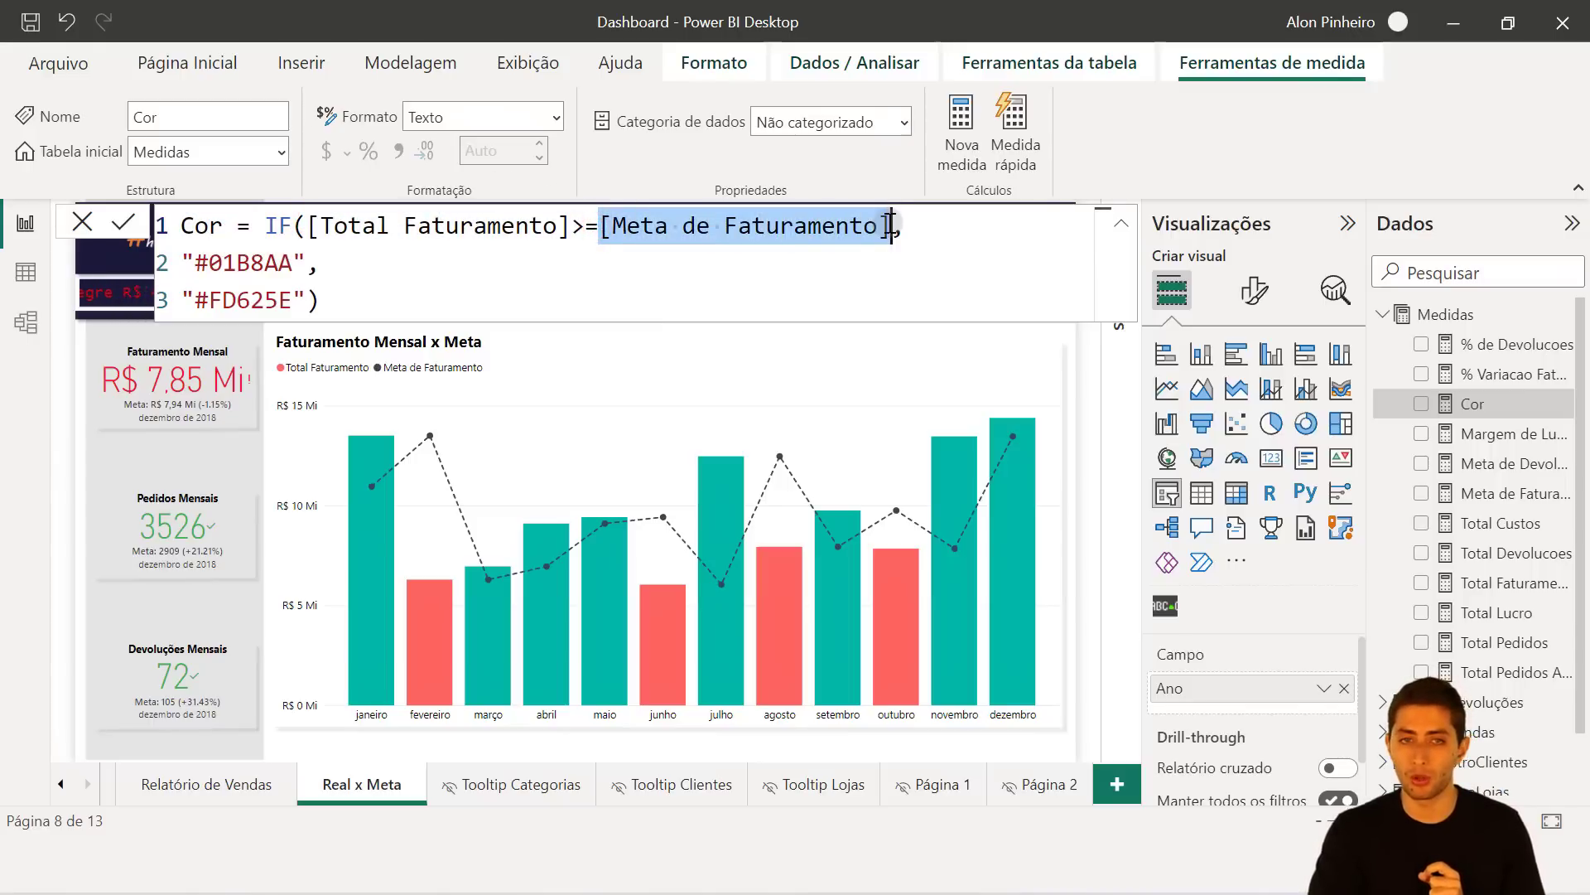
Copy the colour code #01B8AA from the Cor measure and review the alternative code #FD625E.
double_click(253, 262)
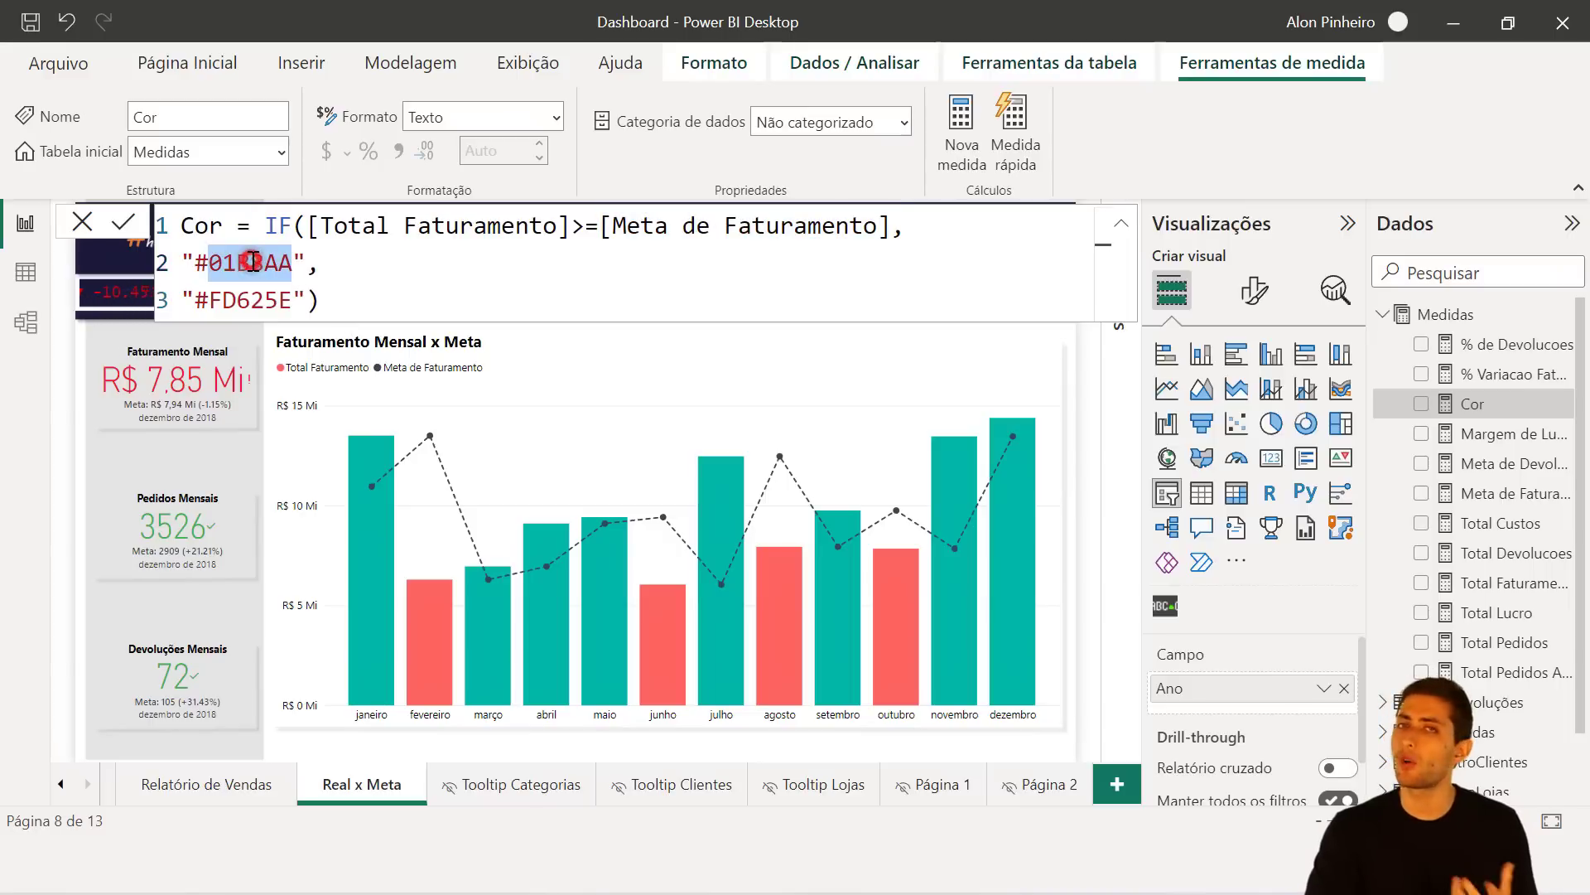
left_click_drag(192, 263, 297, 263)
key("ctrl+c")
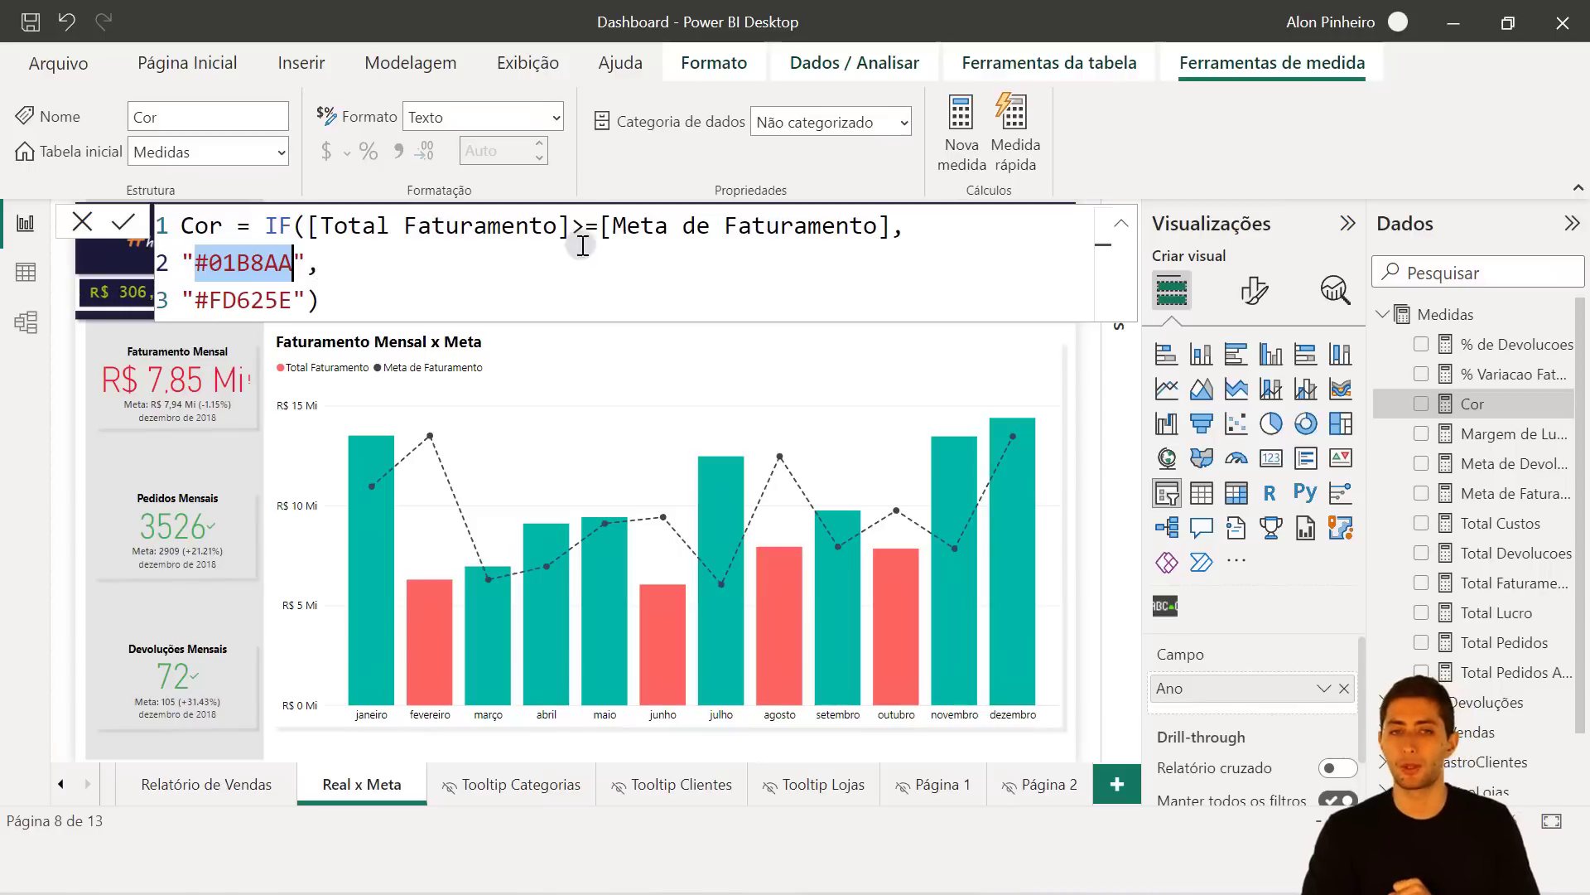
left_click_drag(196, 296, 294, 300)
left_click(201, 263)
left_click_drag(200, 263, 273, 273)
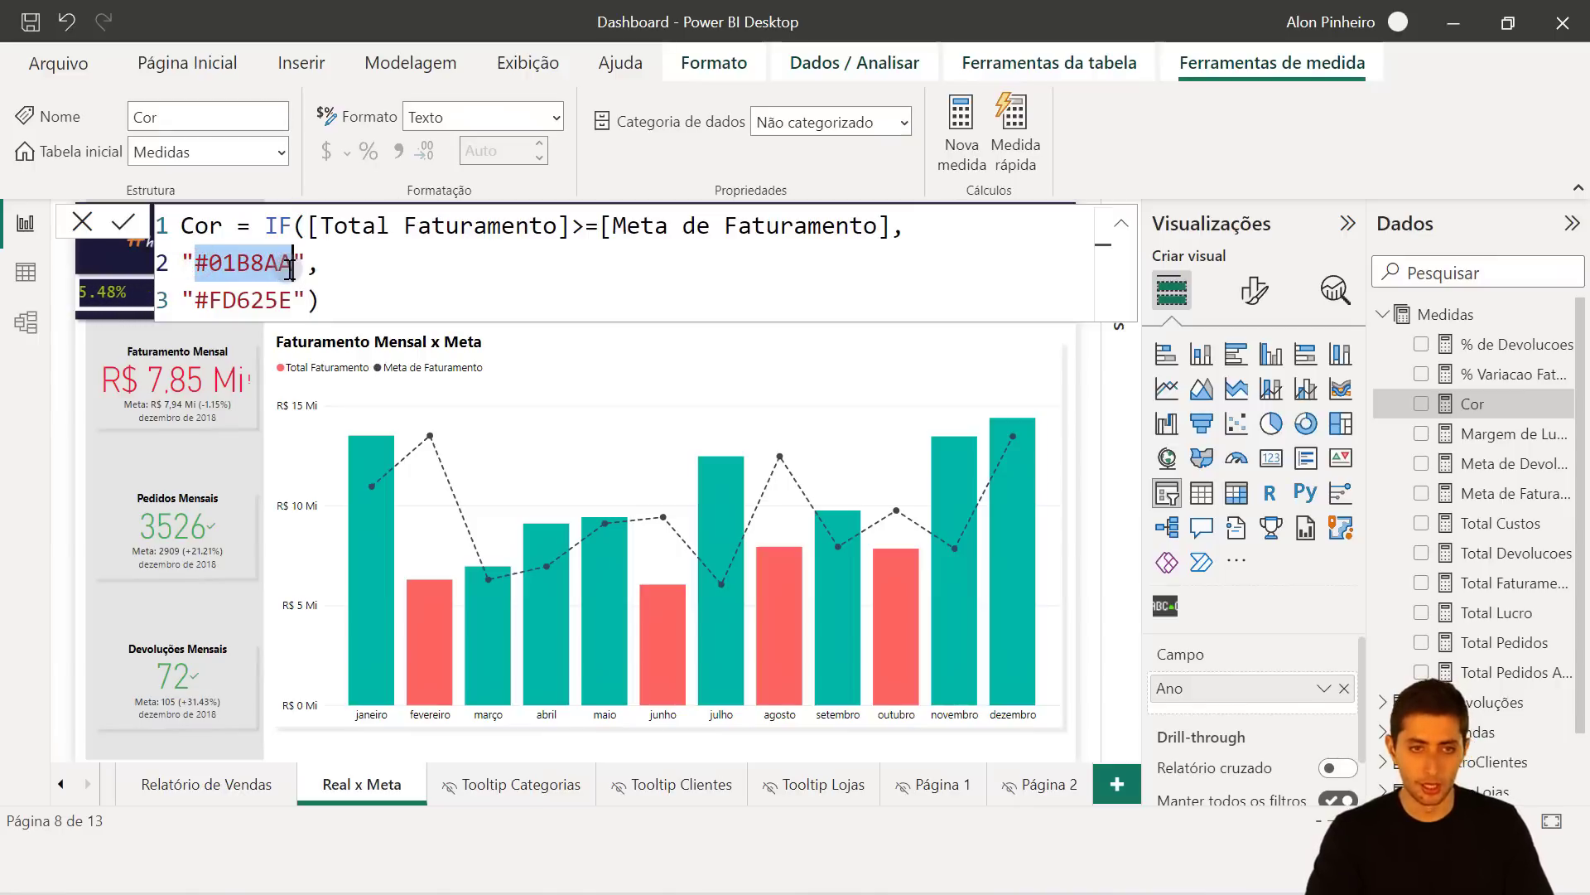
Switch from Power BI Desktop to the Wallet Dashboard Dark Theme page in the browser.
key("alt+Tab")
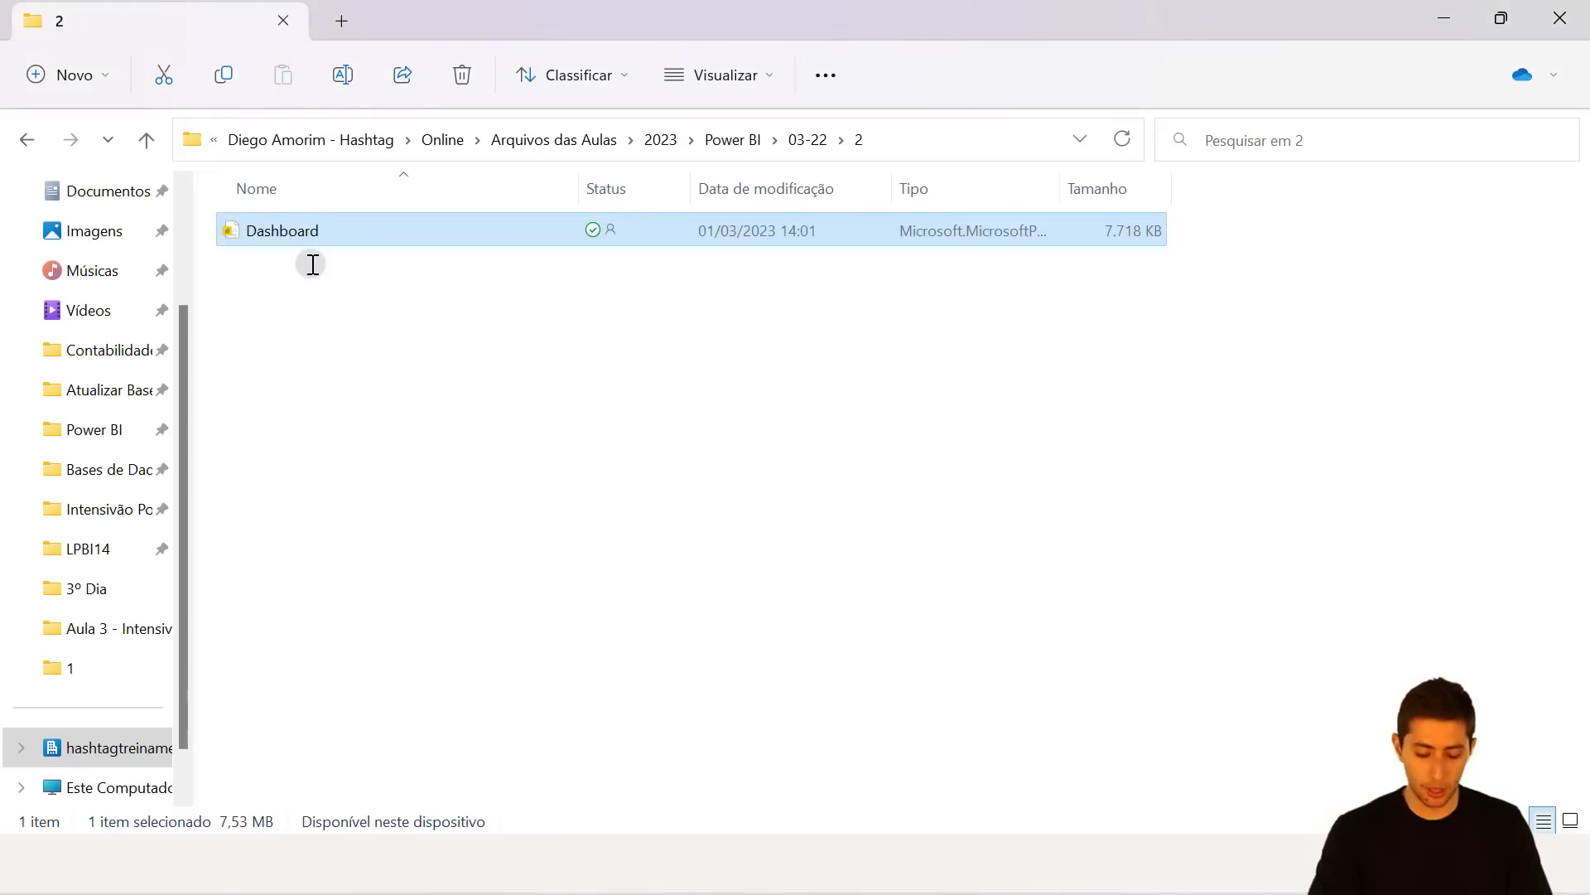
key("alt+Tab")
key("Tab")
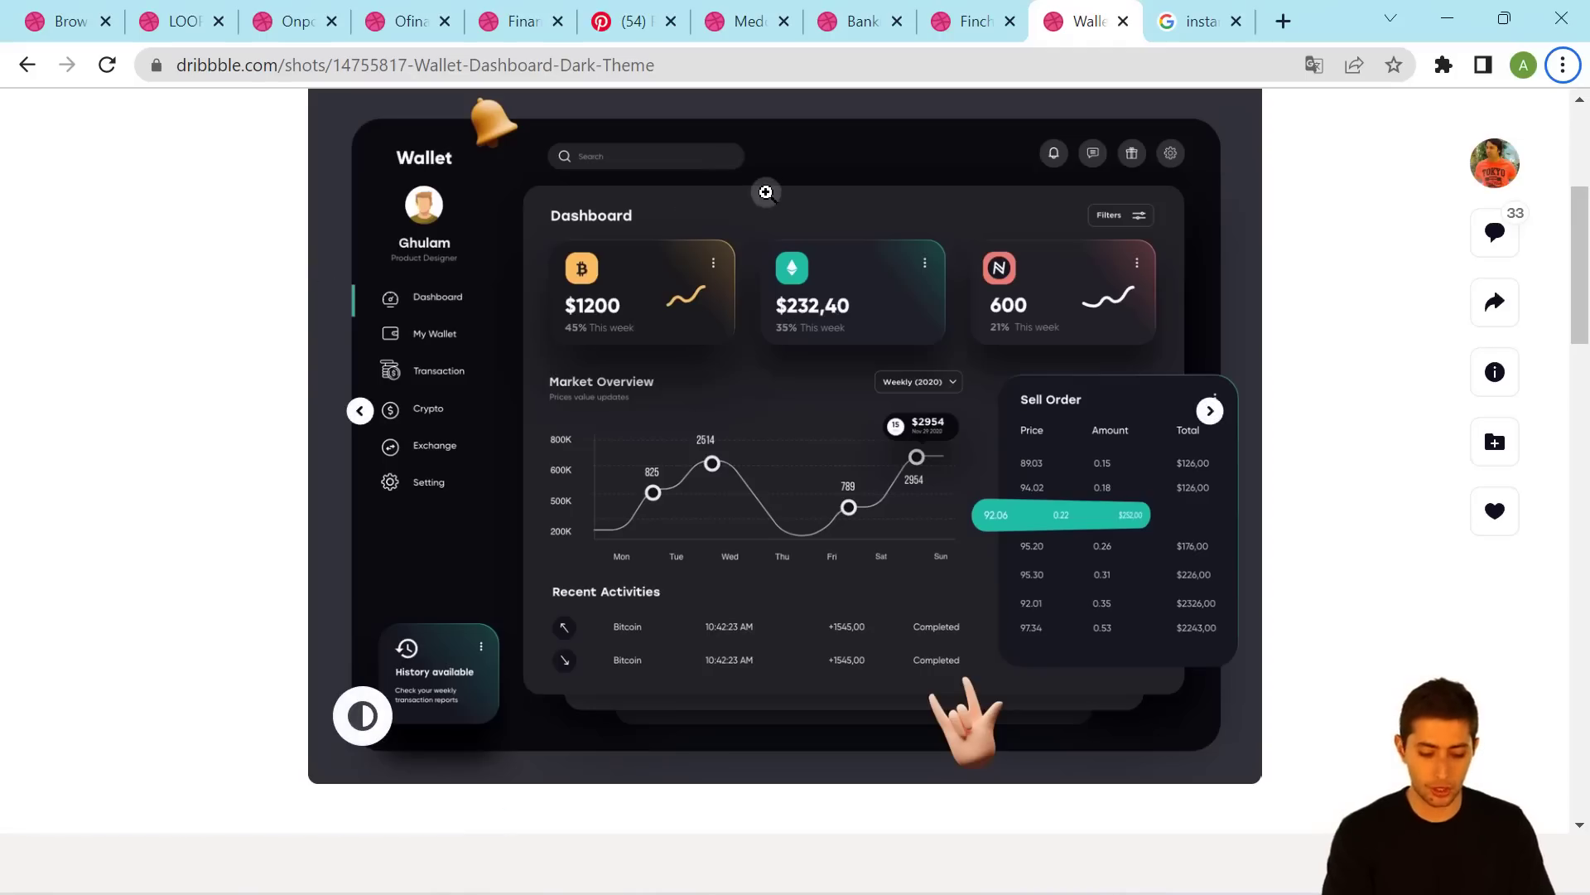
Open the color-hex.com website in a new browser tab.
key("ctrl+t")
type("cl")
key("BackSpace")
type("olor-hex.com")
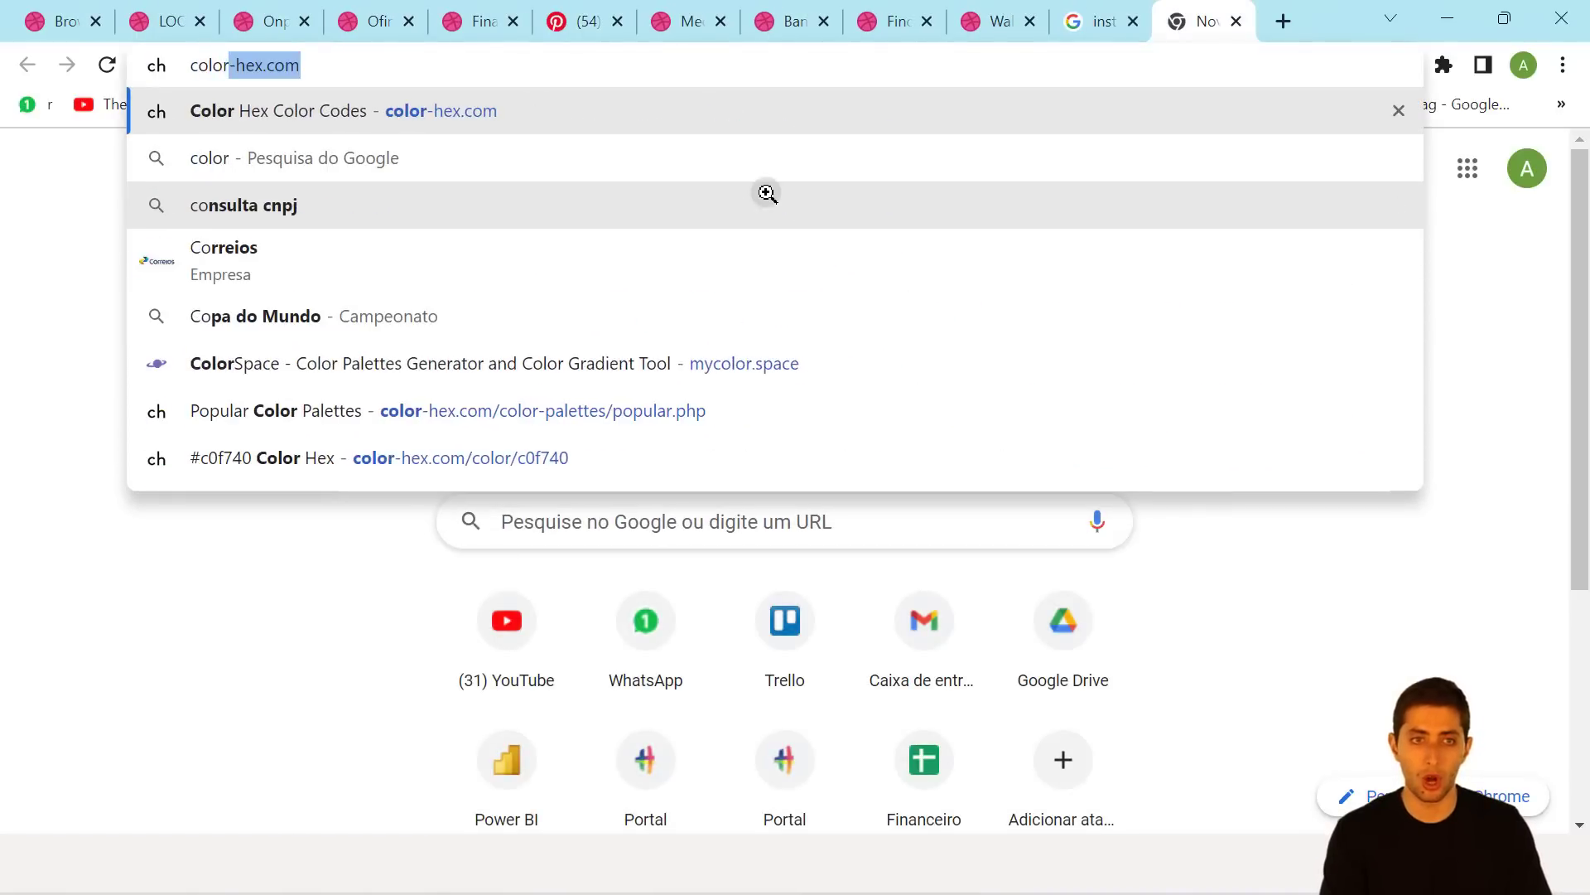
key("Return")
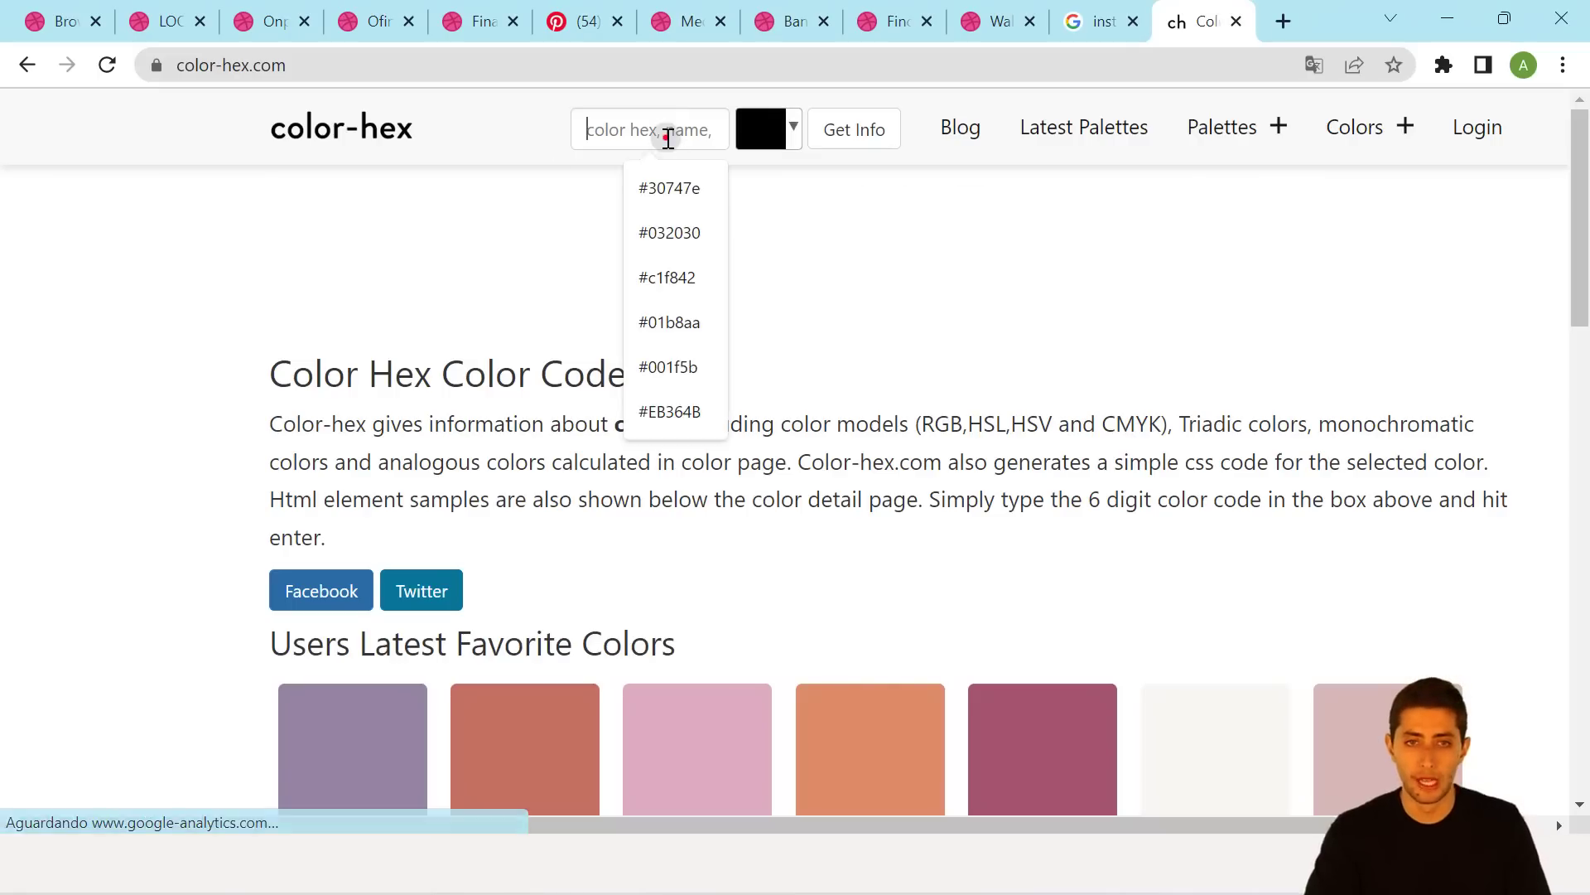
Look up the colour code #01B8AA on color-hex and examine its colour preview and colour space details.
left_click(665, 133)
key("ctrl+v")
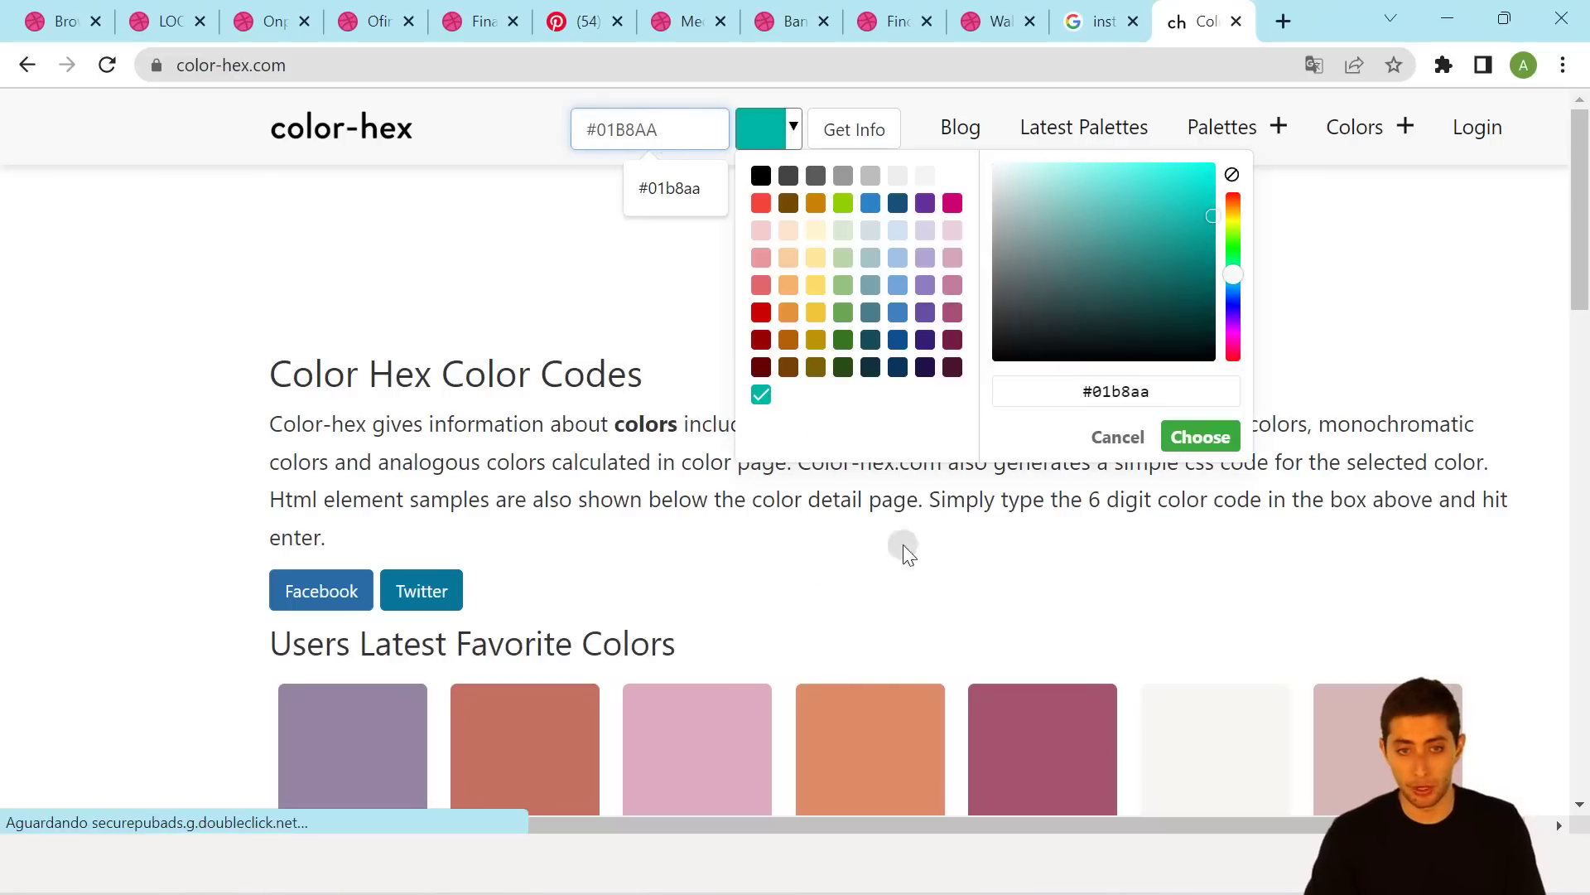
left_click(810, 573)
scroll(745, 497, "down", 5)
scroll(778, 439, "down", 4)
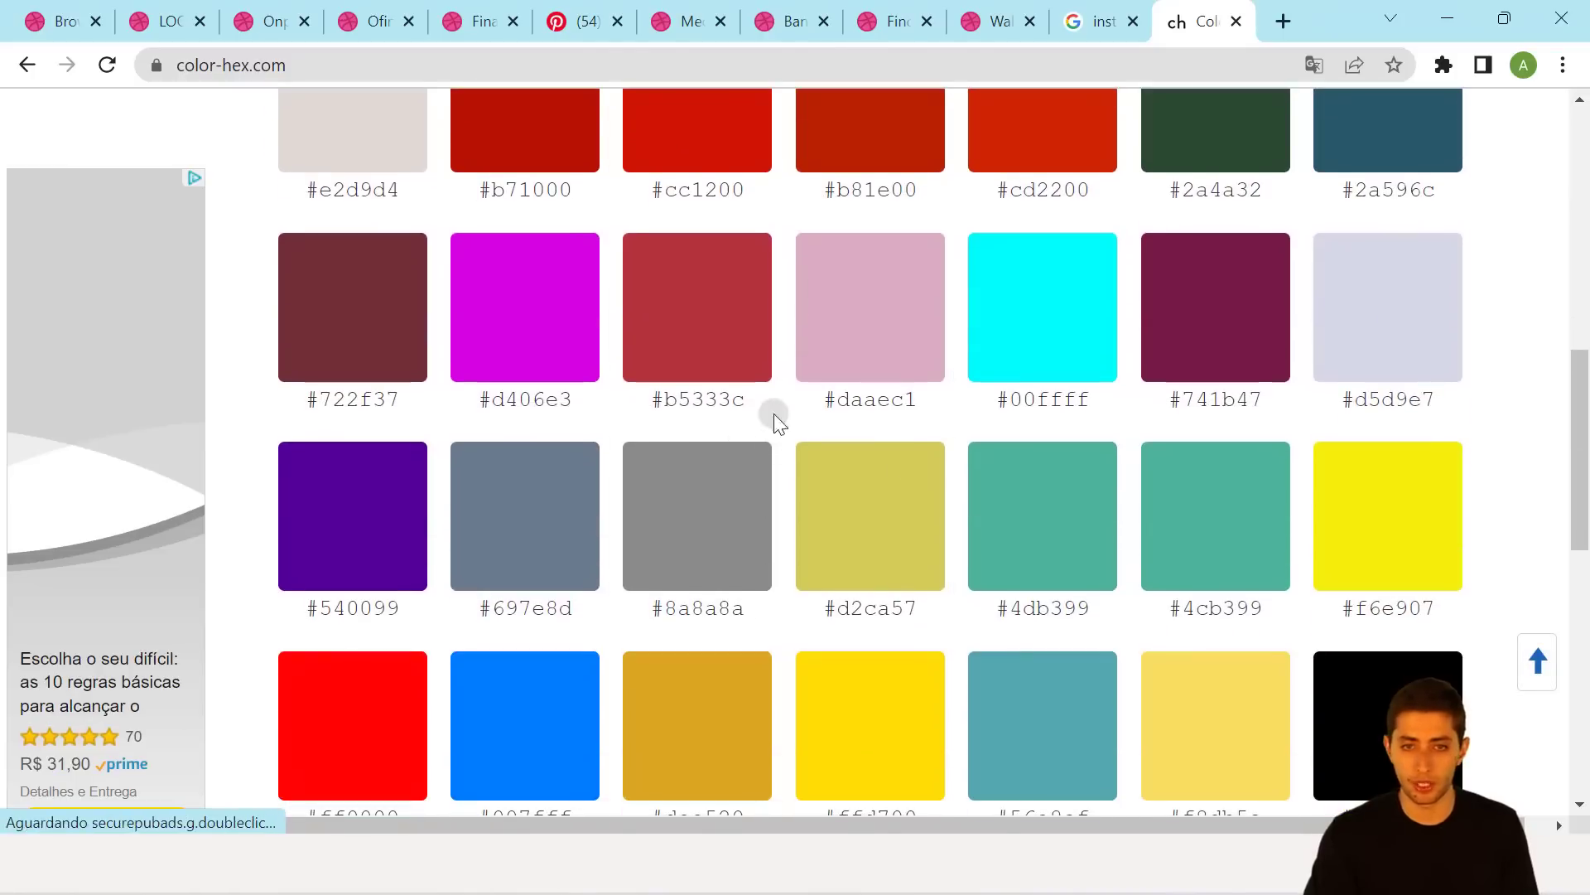
scroll(916, 497, "up", 12)
left_click_drag(687, 148, 570, 128)
key("Return")
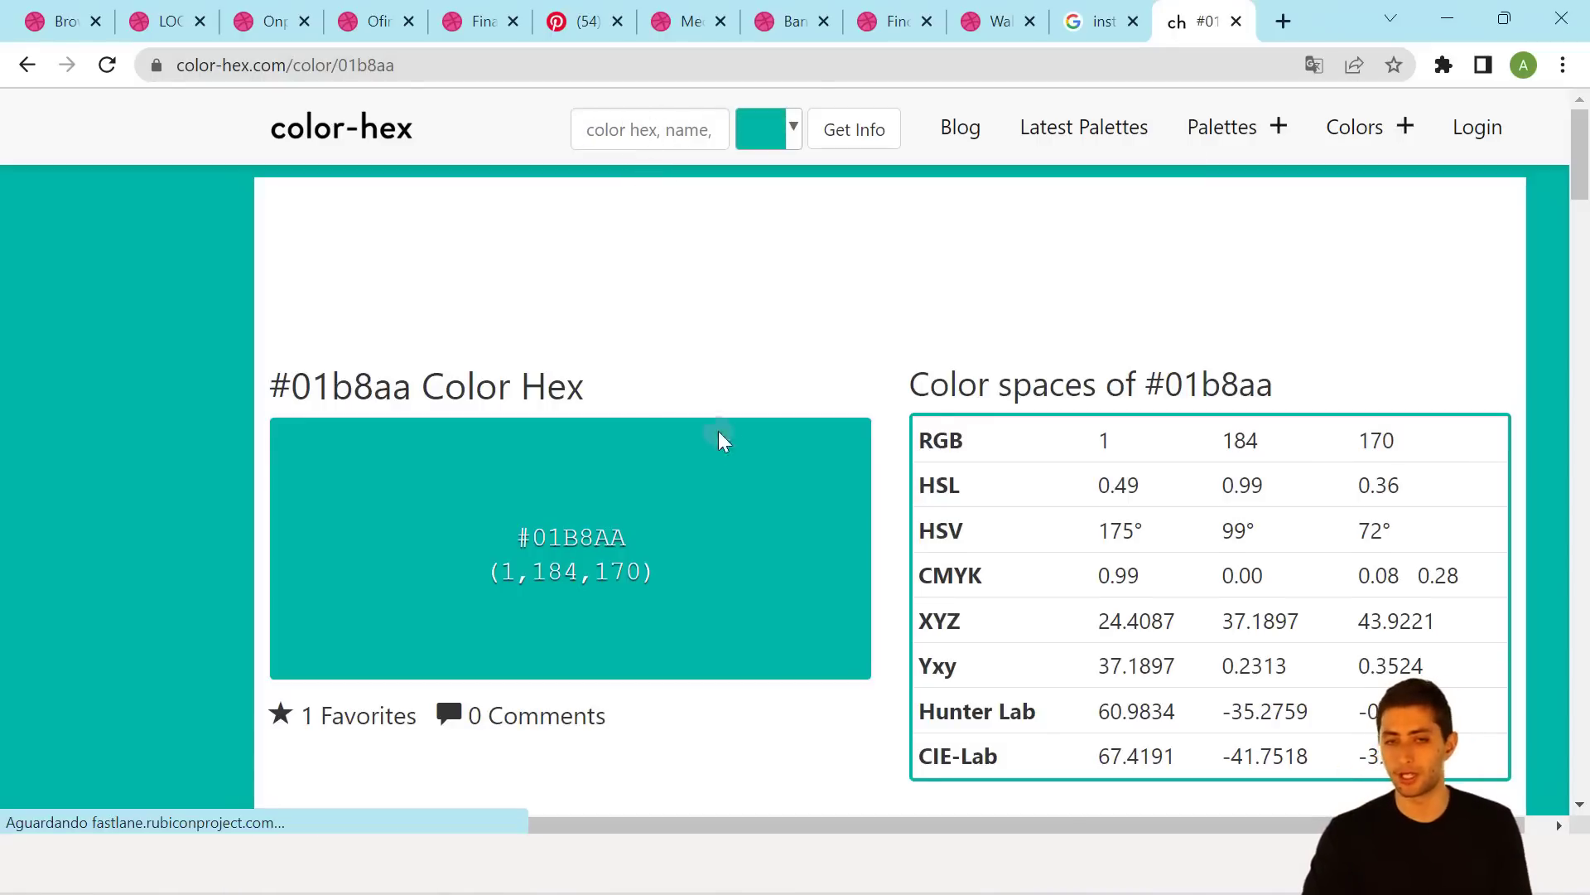
scroll(705, 406, "down", 3)
left_click_drag(499, 297, 647, 301)
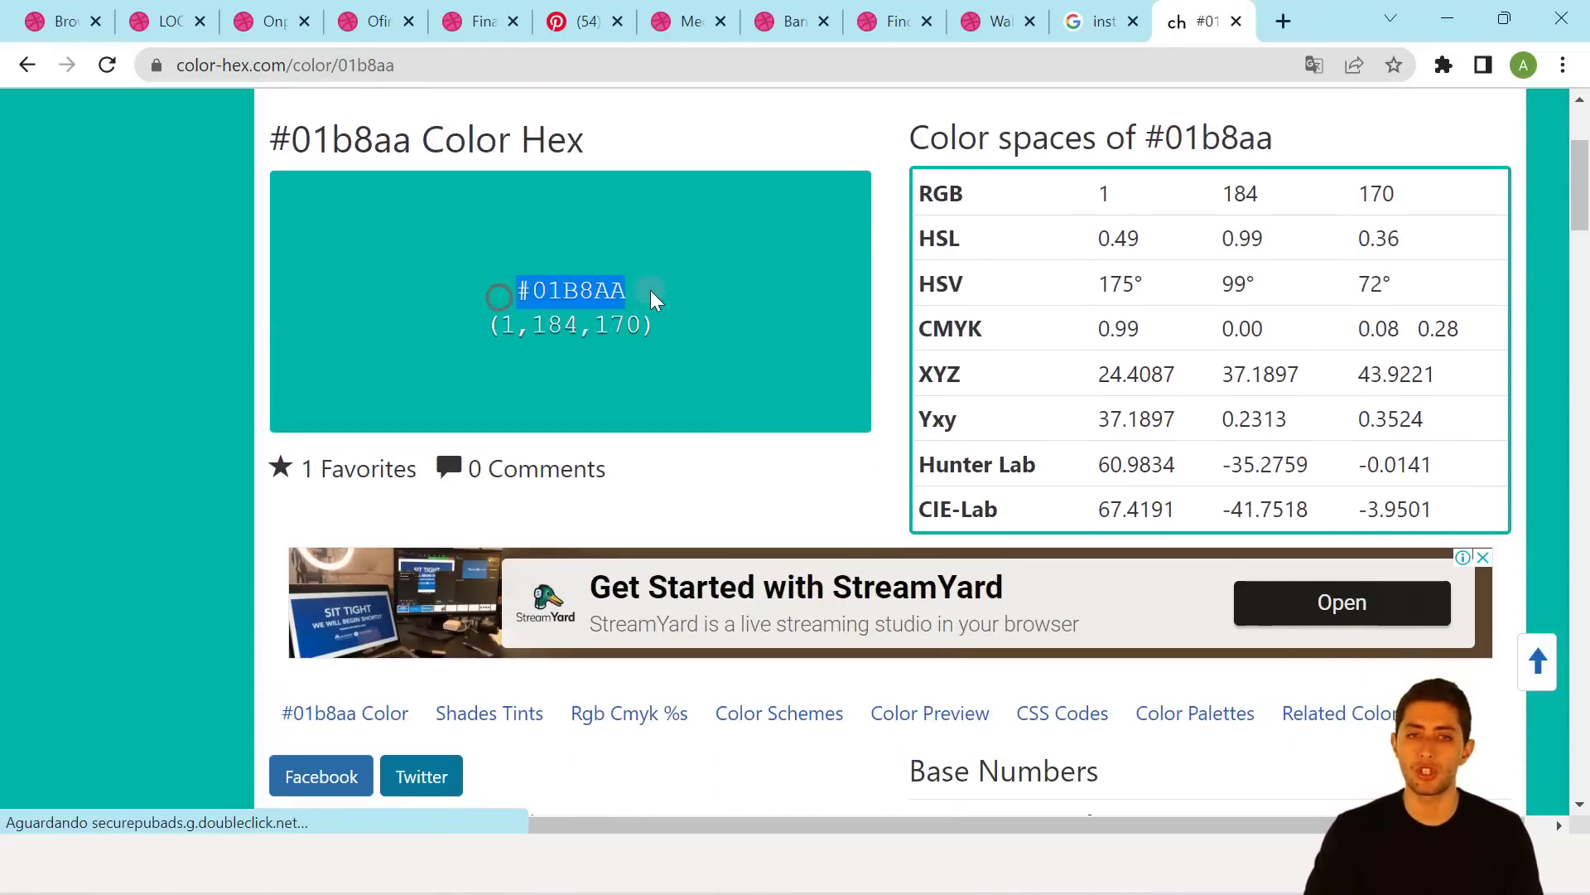
left_click(647, 302)
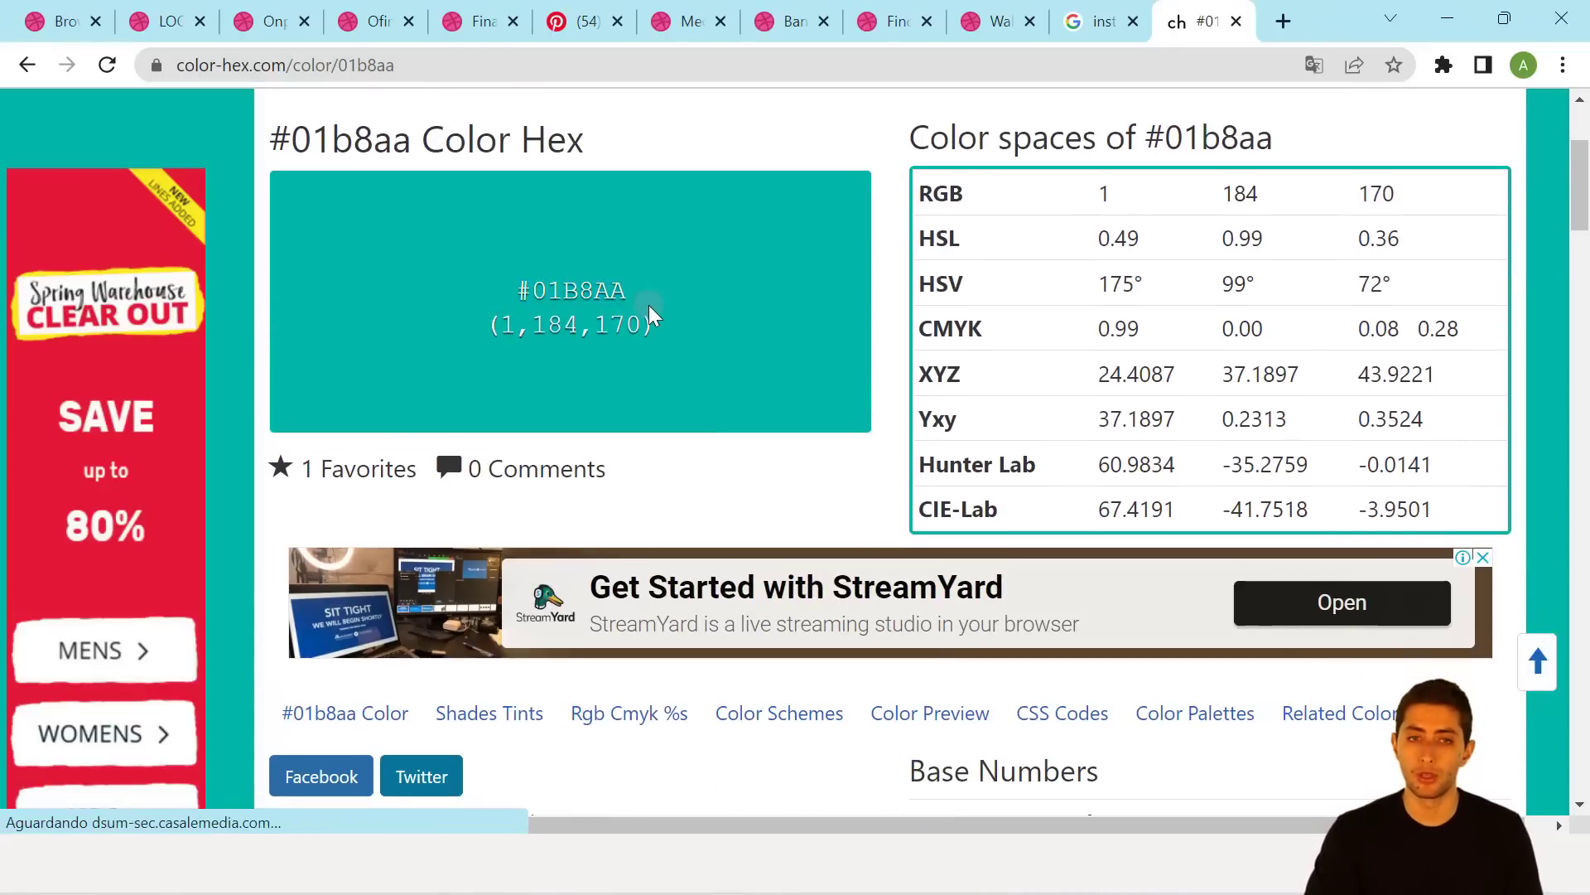
Switch back to Power BI Desktop and copy the colour code #FD625E from the Cor measure.
key("alt+Tab")
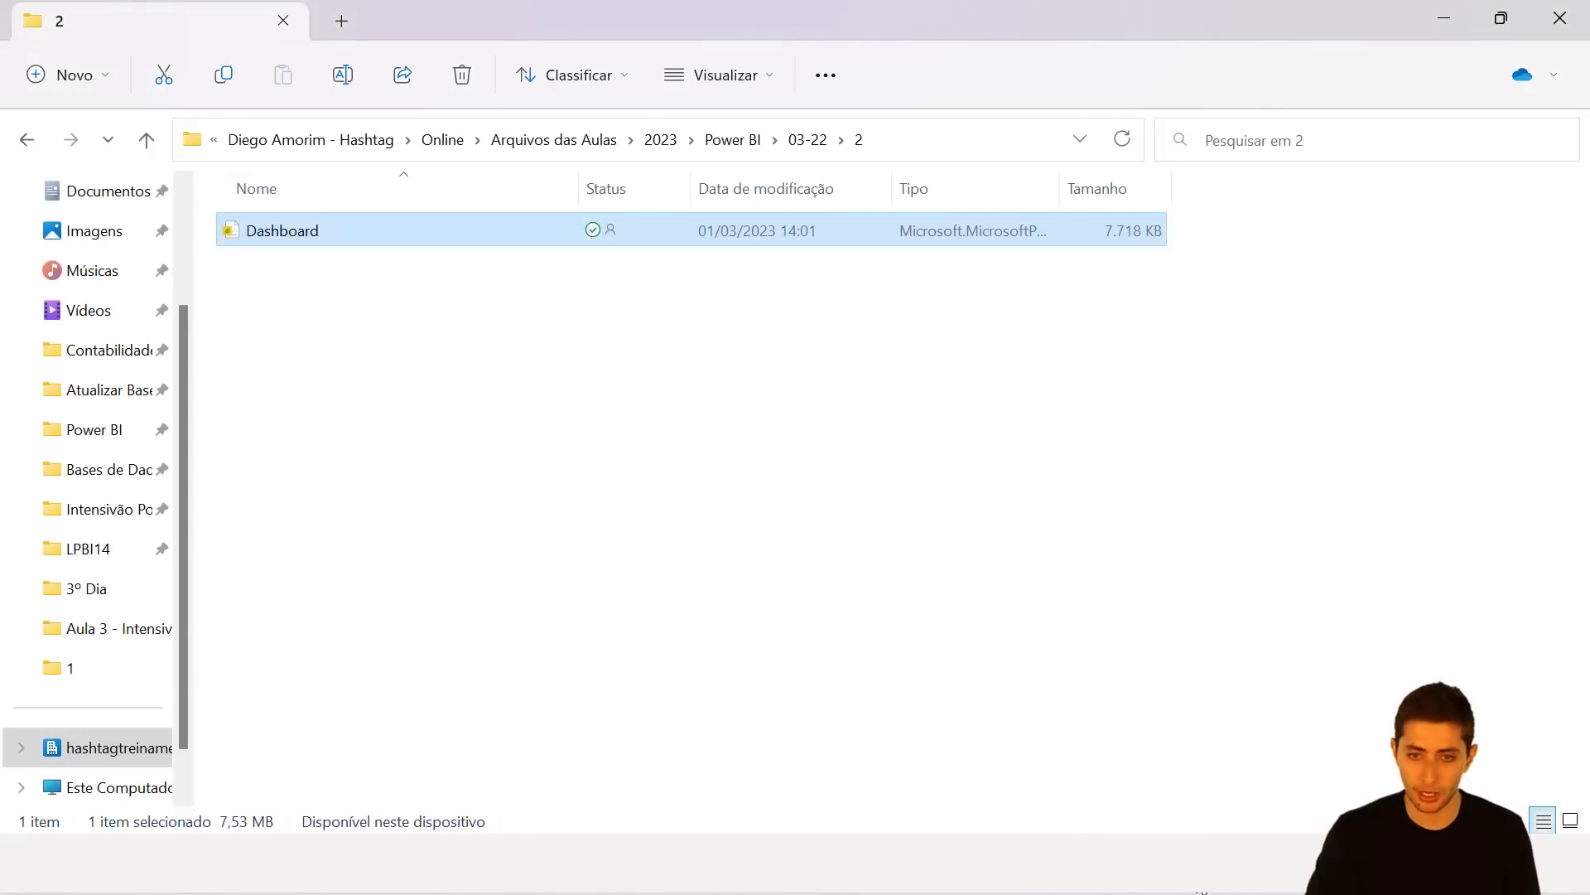
key("alt+Tab")
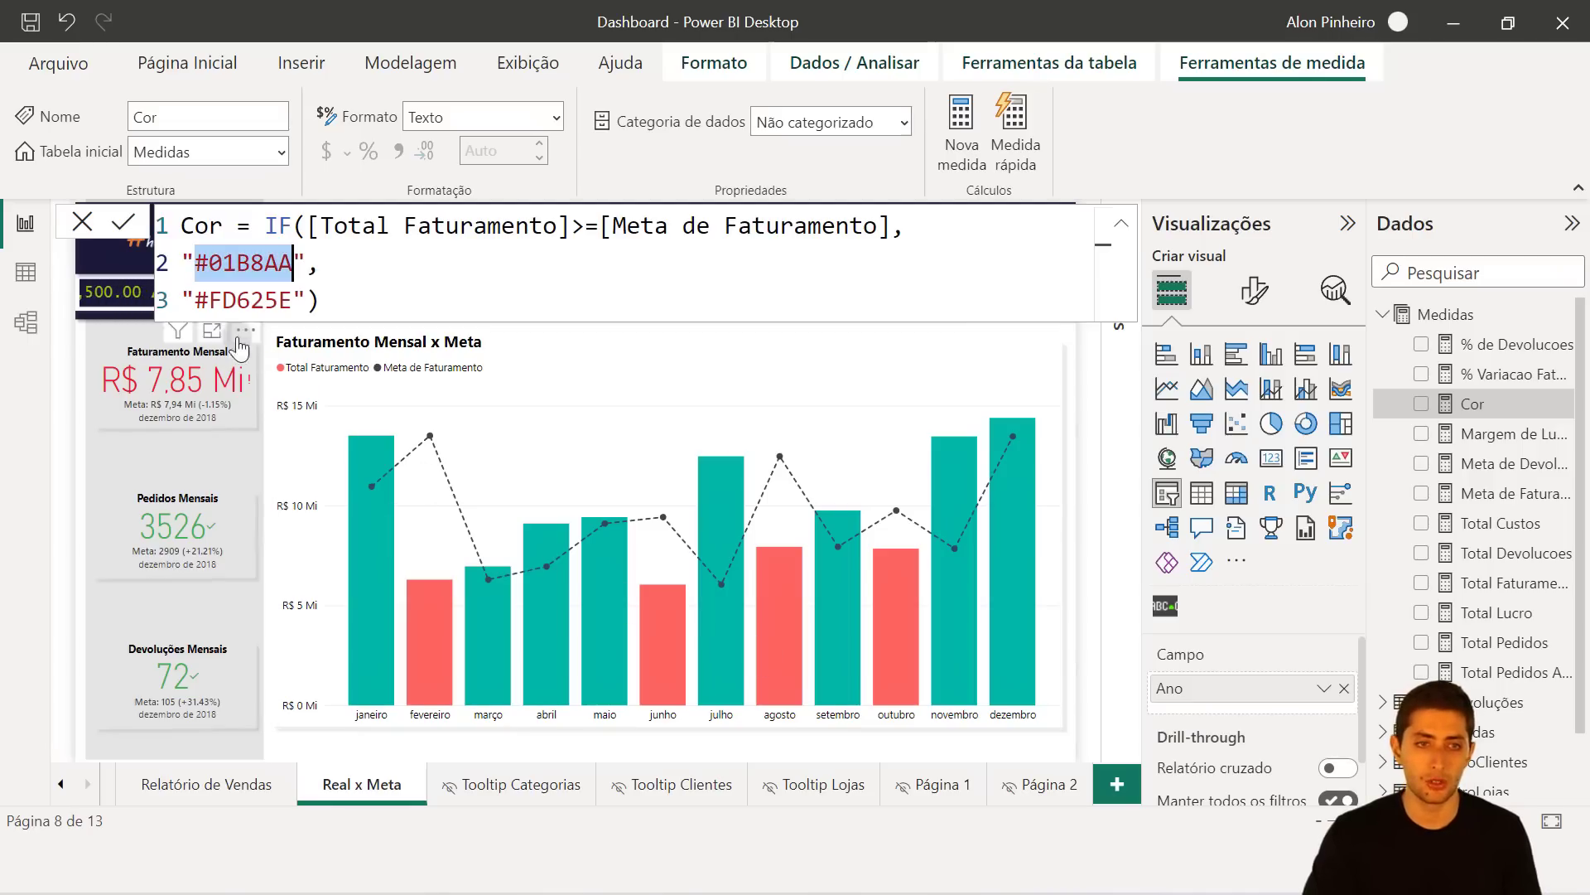
left_click_drag(195, 300, 294, 300)
key("ctrl+c")
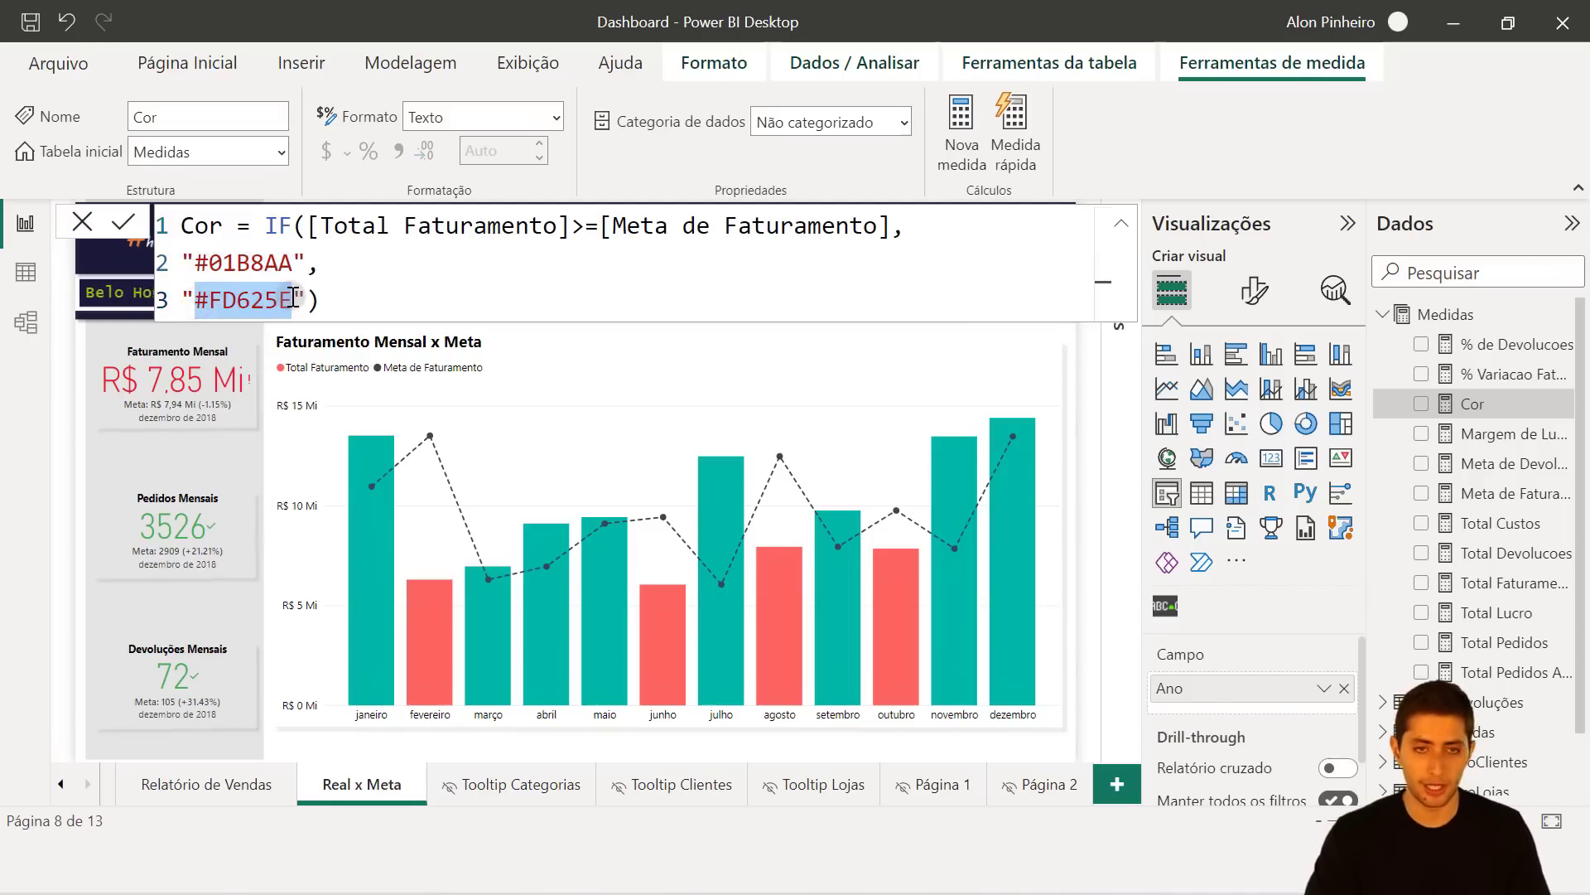
Switch to the browser and look up the copied colour code #FD625E on color-hex.
key("alt+Tab")
key("alt+Tab")
scroll(775, 110, "up", 3)
left_click(651, 131)
key("ctrl+v")
key("Return")
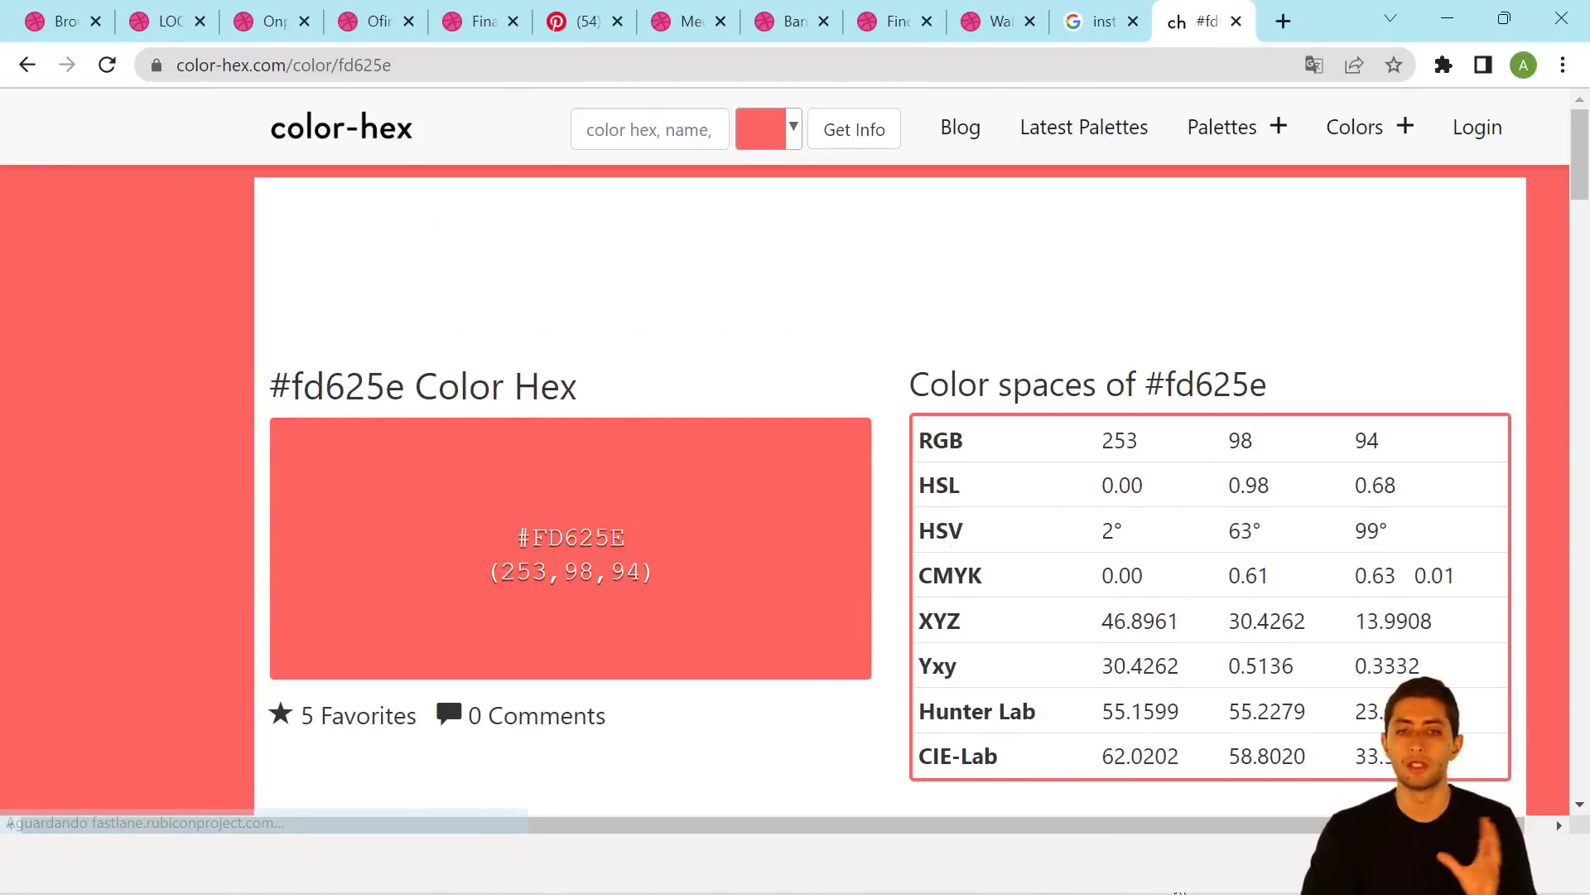
Return to Power BI Desktop and review the Cor measure's IF expression and its colour code for a met target.
key("alt+Tab")
left_click(429, 289)
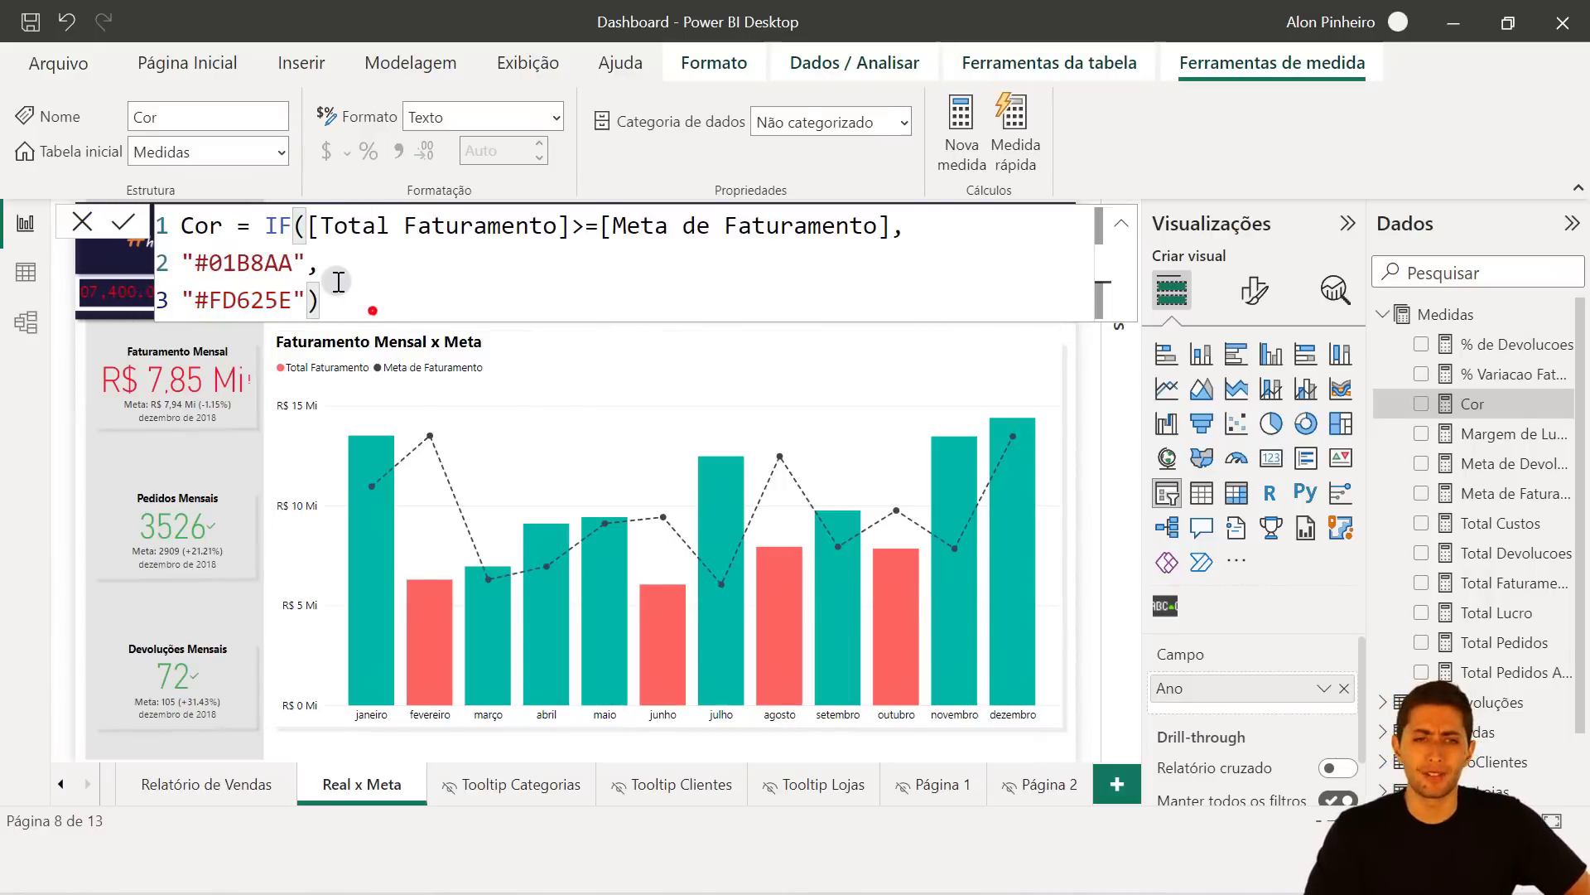
left_click_drag(346, 290, 270, 224)
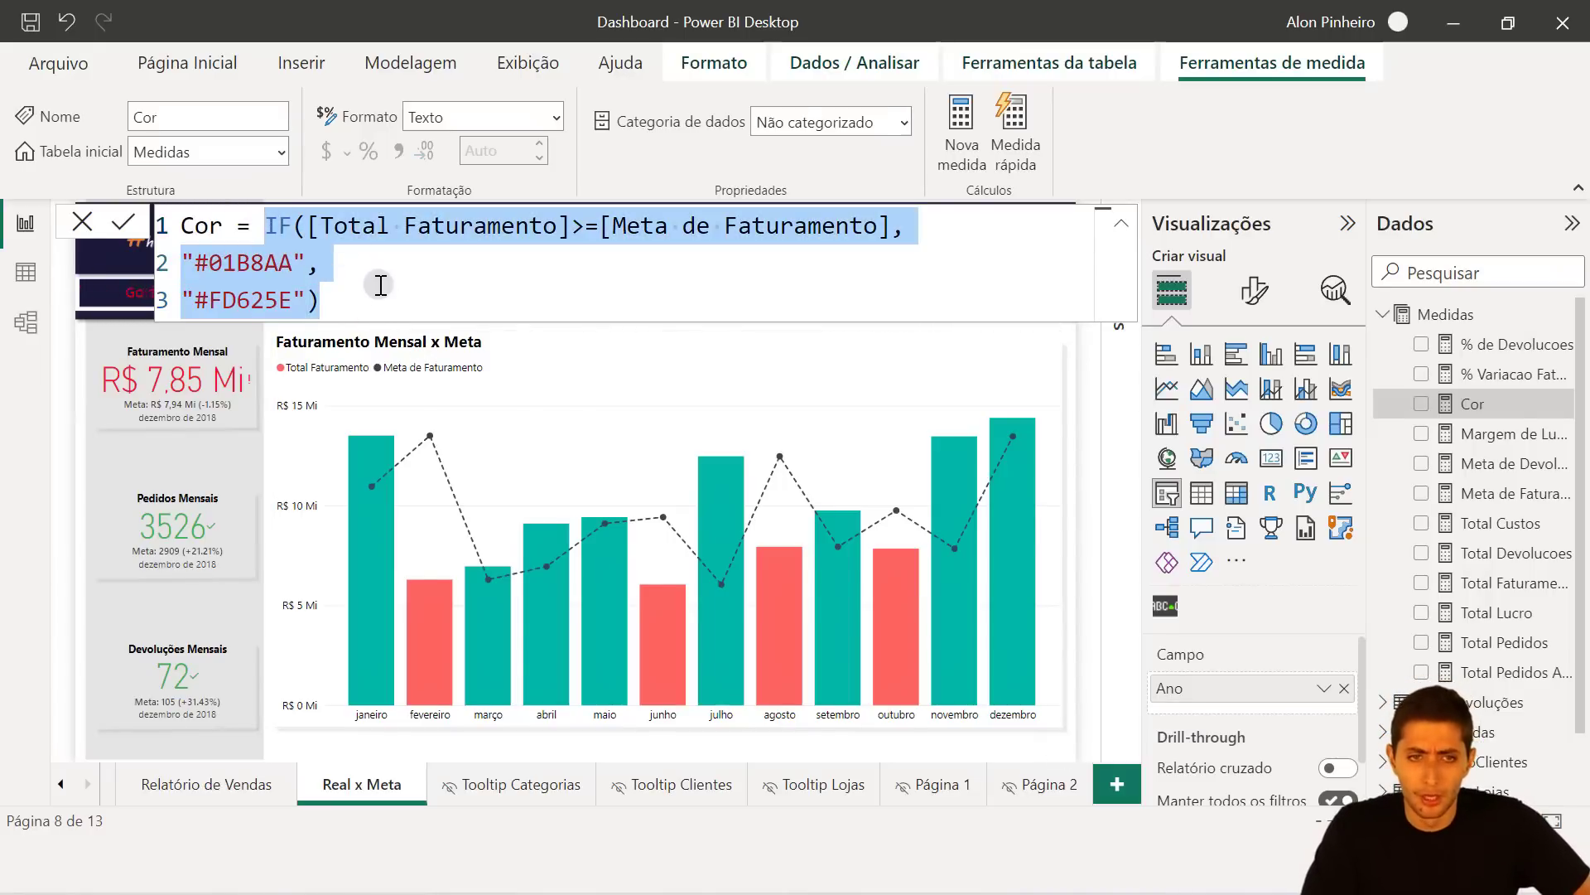
left_click(380, 283)
left_click_drag(303, 263, 176, 272)
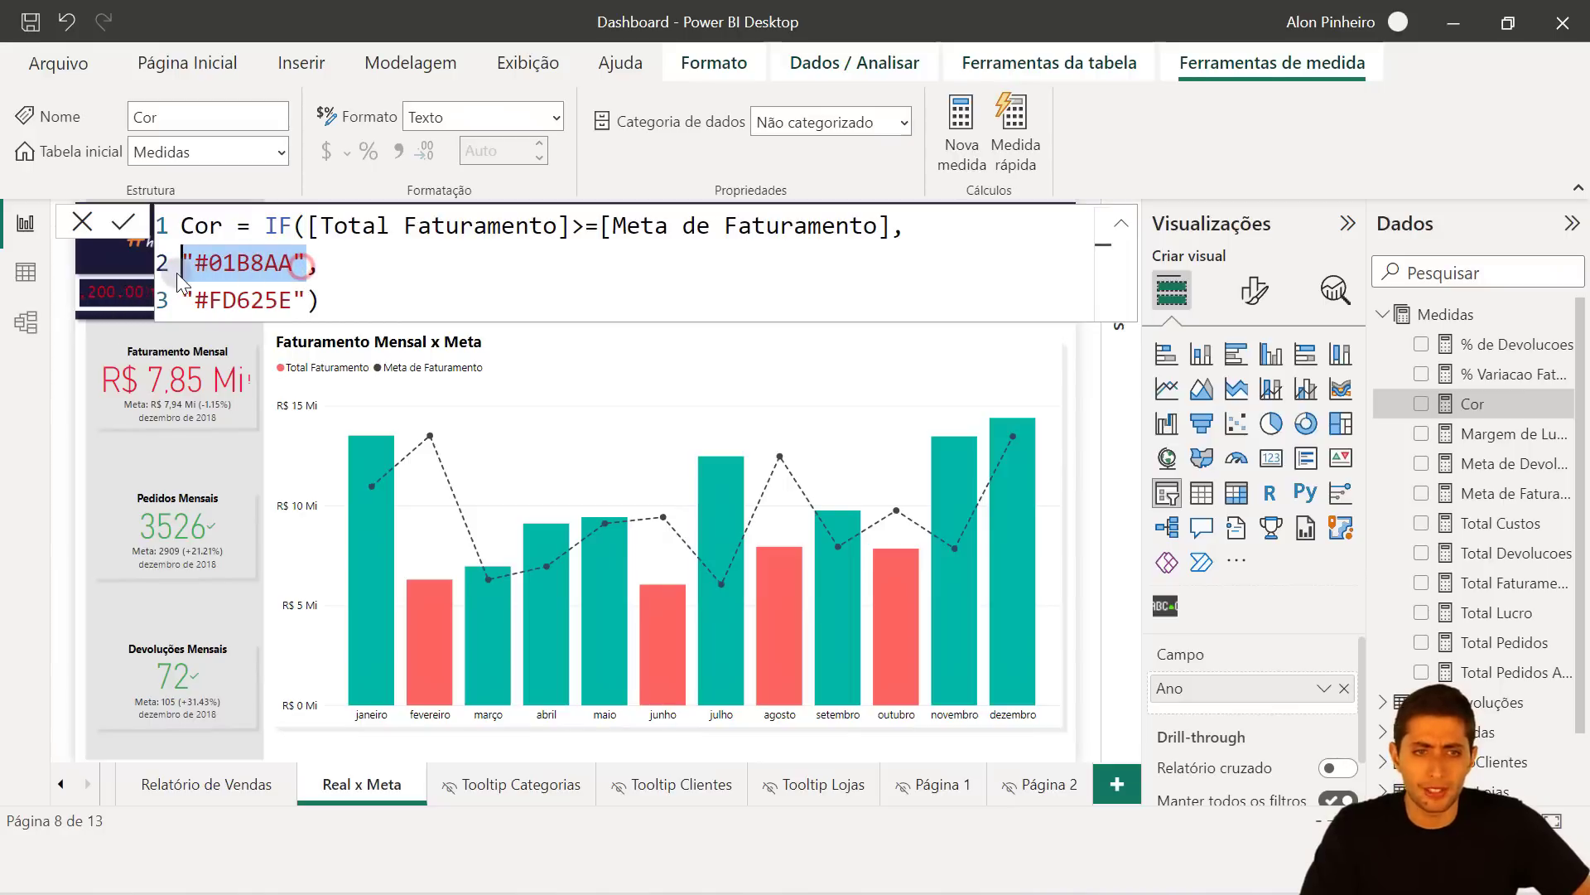
Set the Faturamento Mensal x Meta chart's column colour conditionally, with format style Valor do campo based on the Cor measure.
left_click(482, 455)
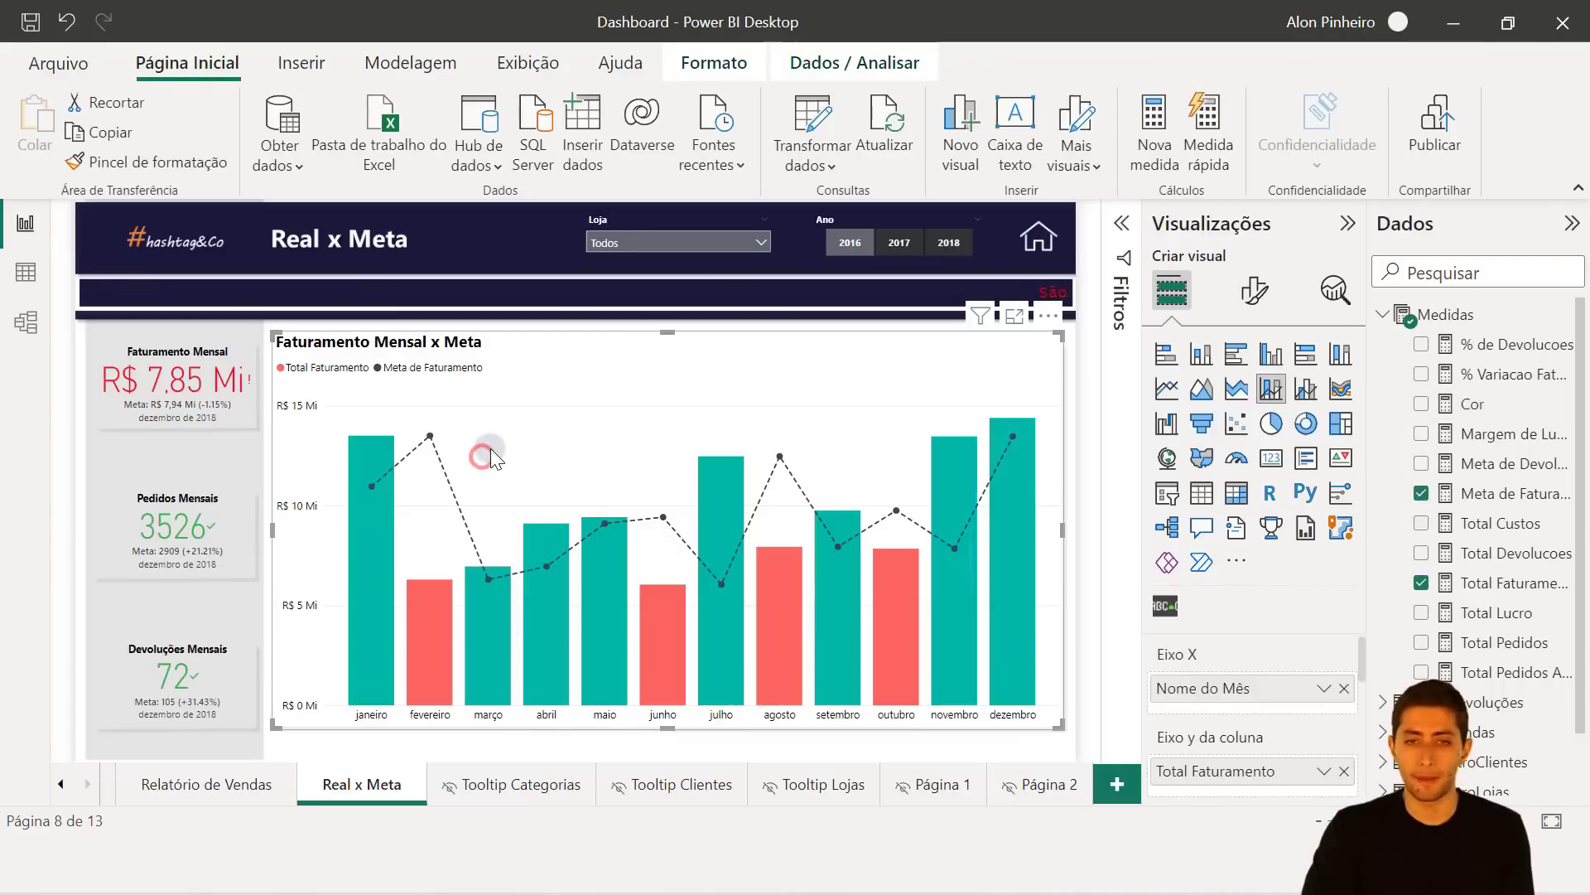
left_click(1250, 287)
scroll(1252, 513, "down", 4)
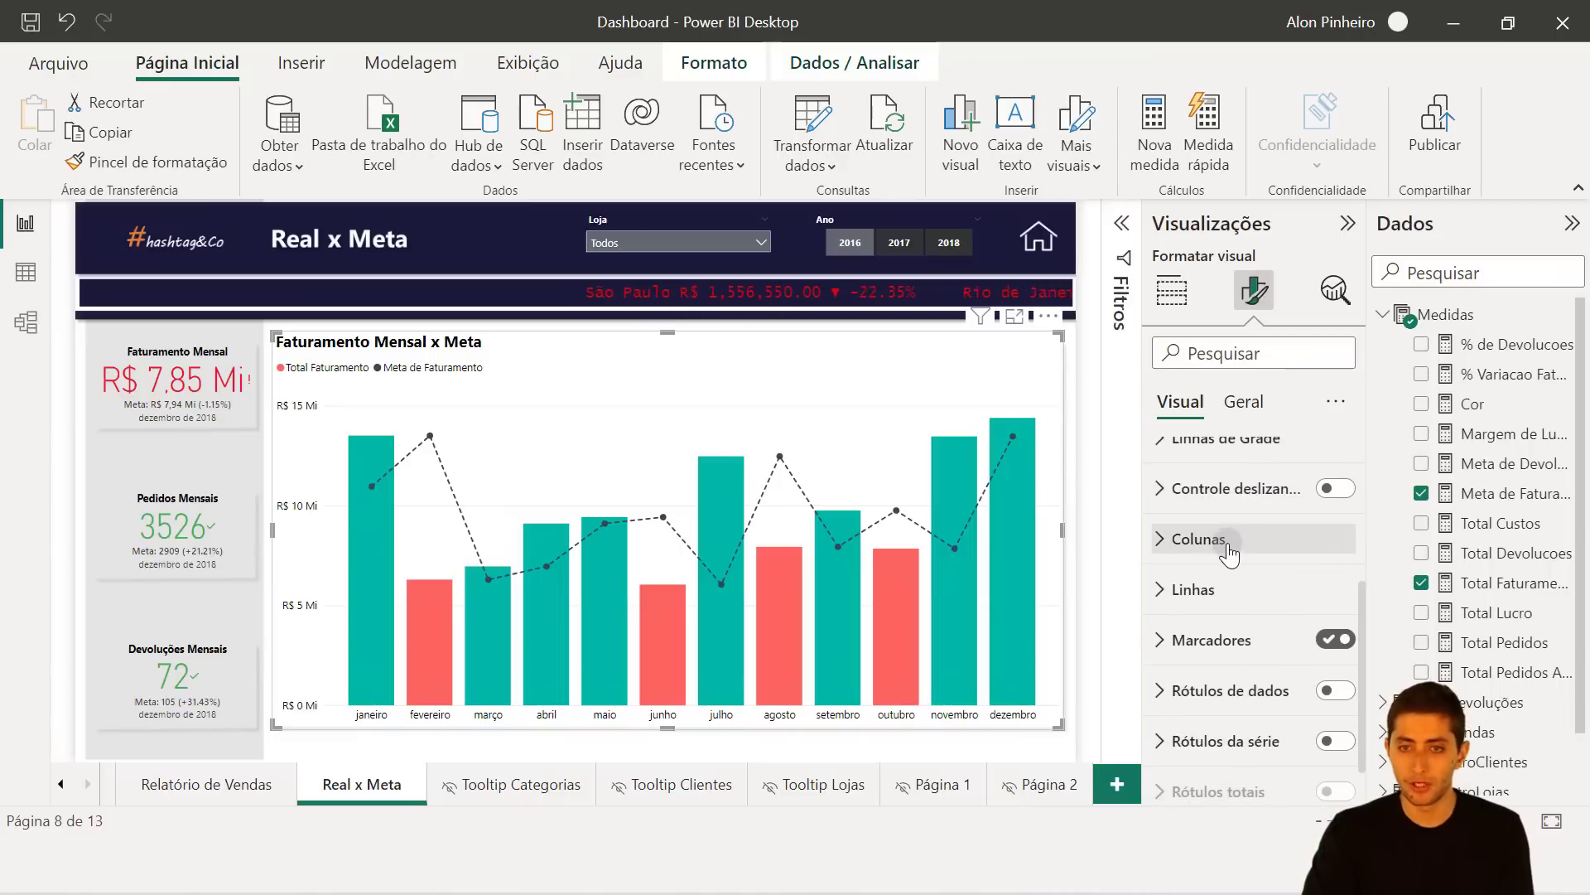
left_click(1229, 550)
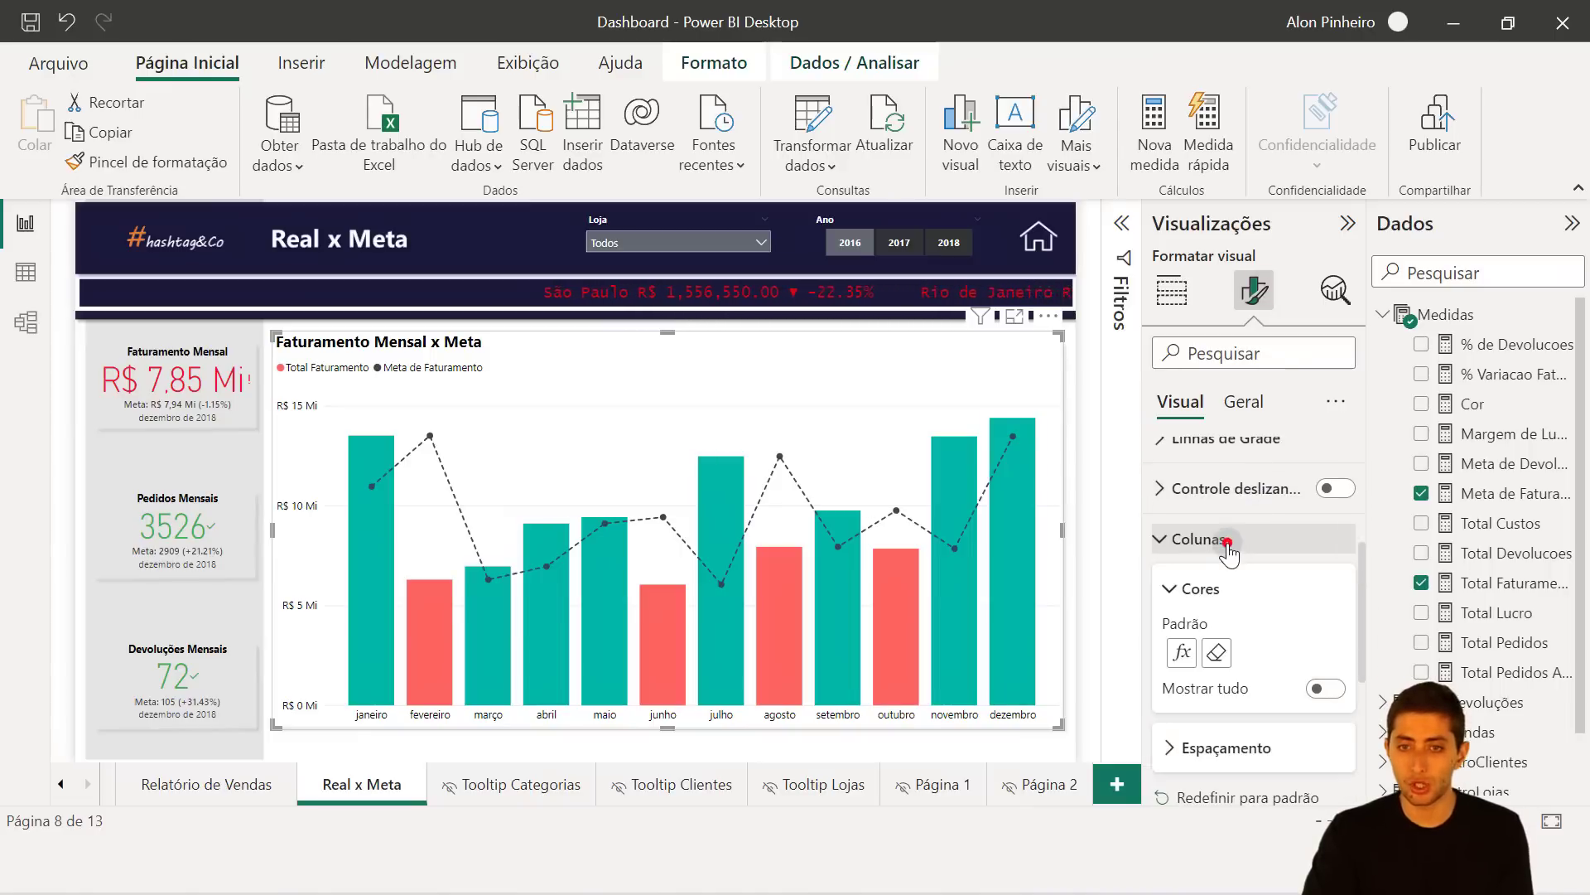
left_click(1183, 654)
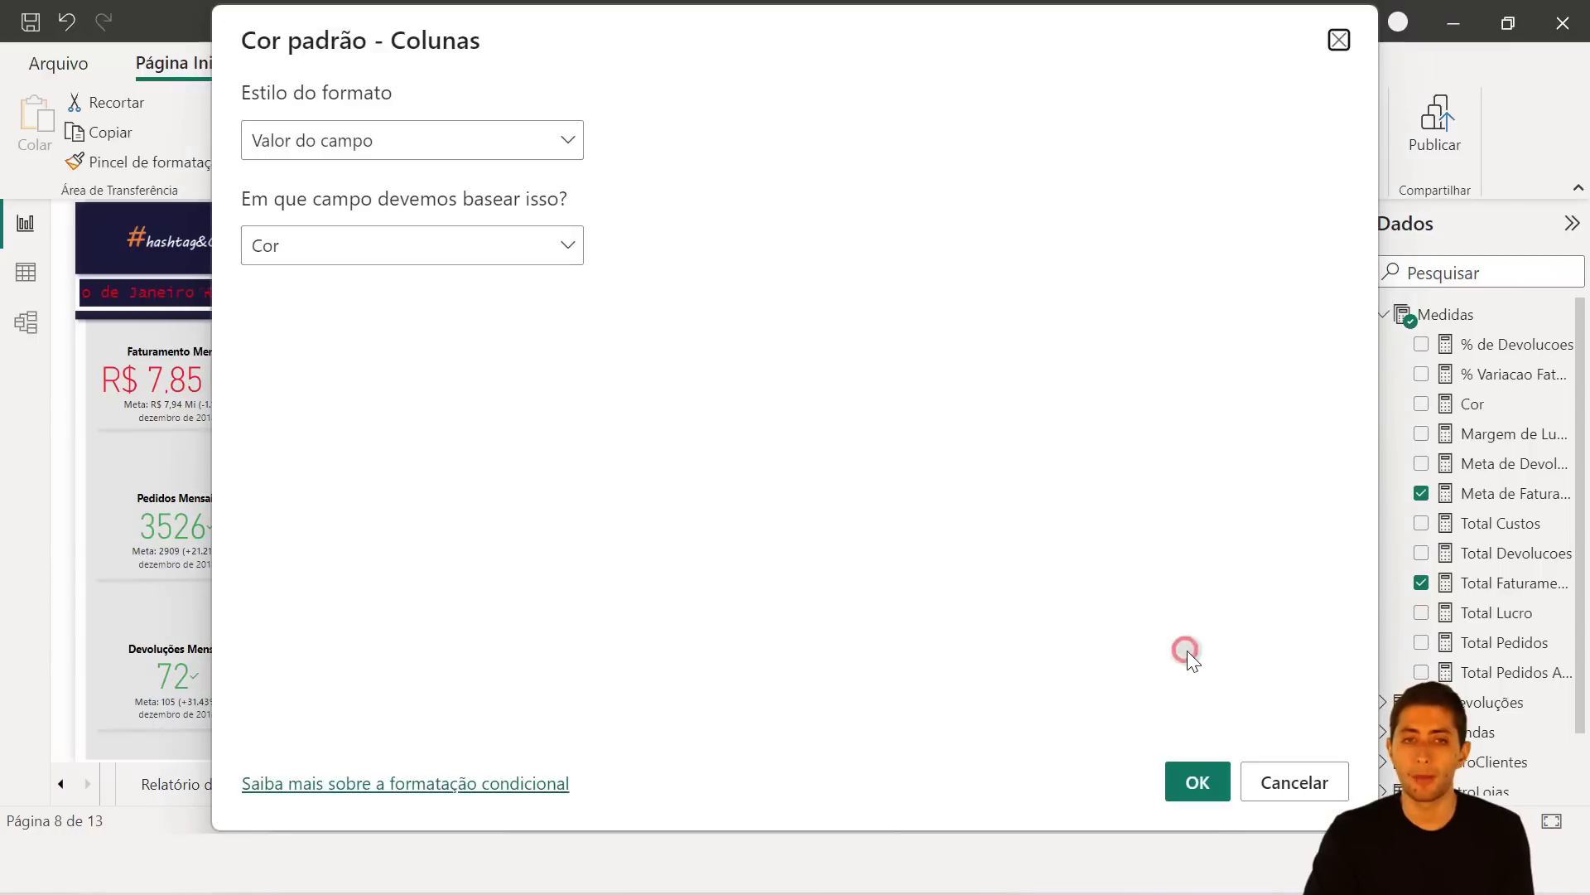
left_click(382, 157)
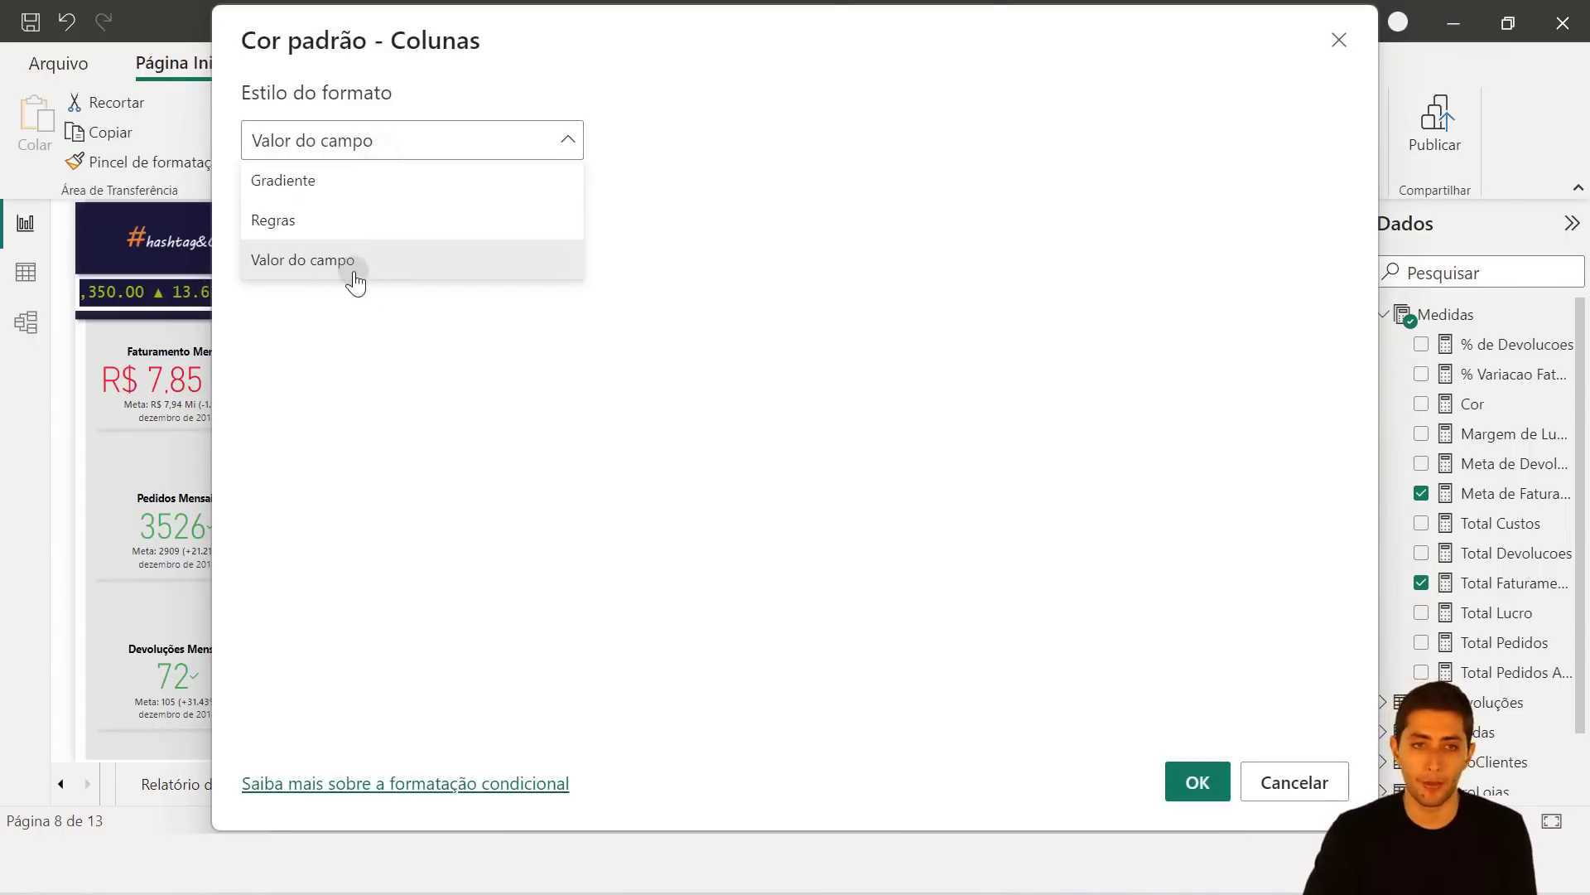
left_click(285, 264)
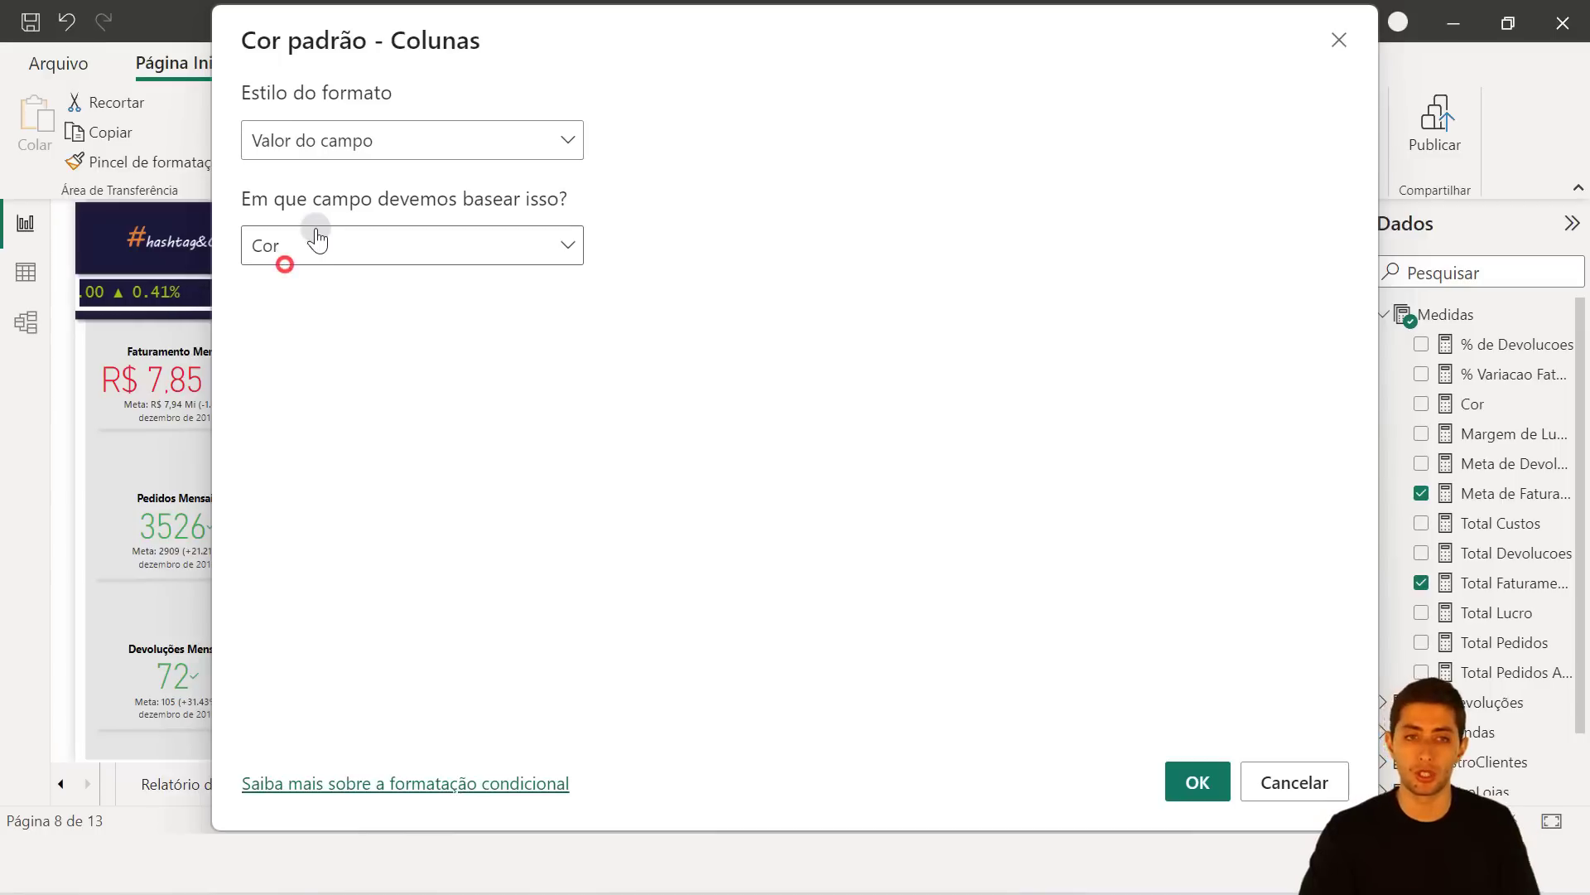
left_click(323, 242)
left_click(262, 330)
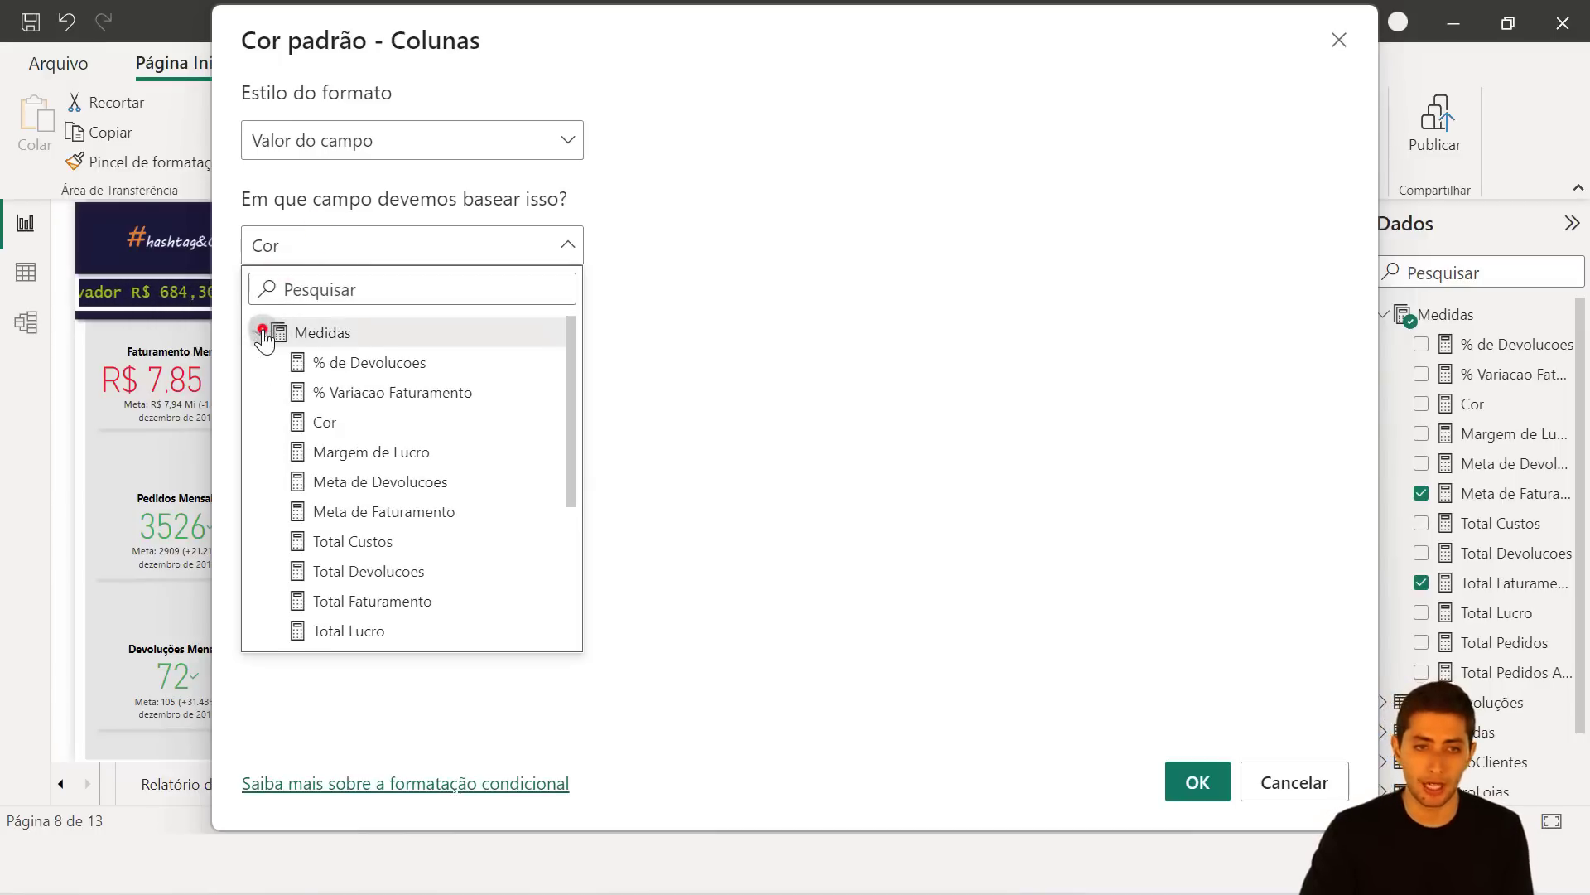
left_click(318, 418)
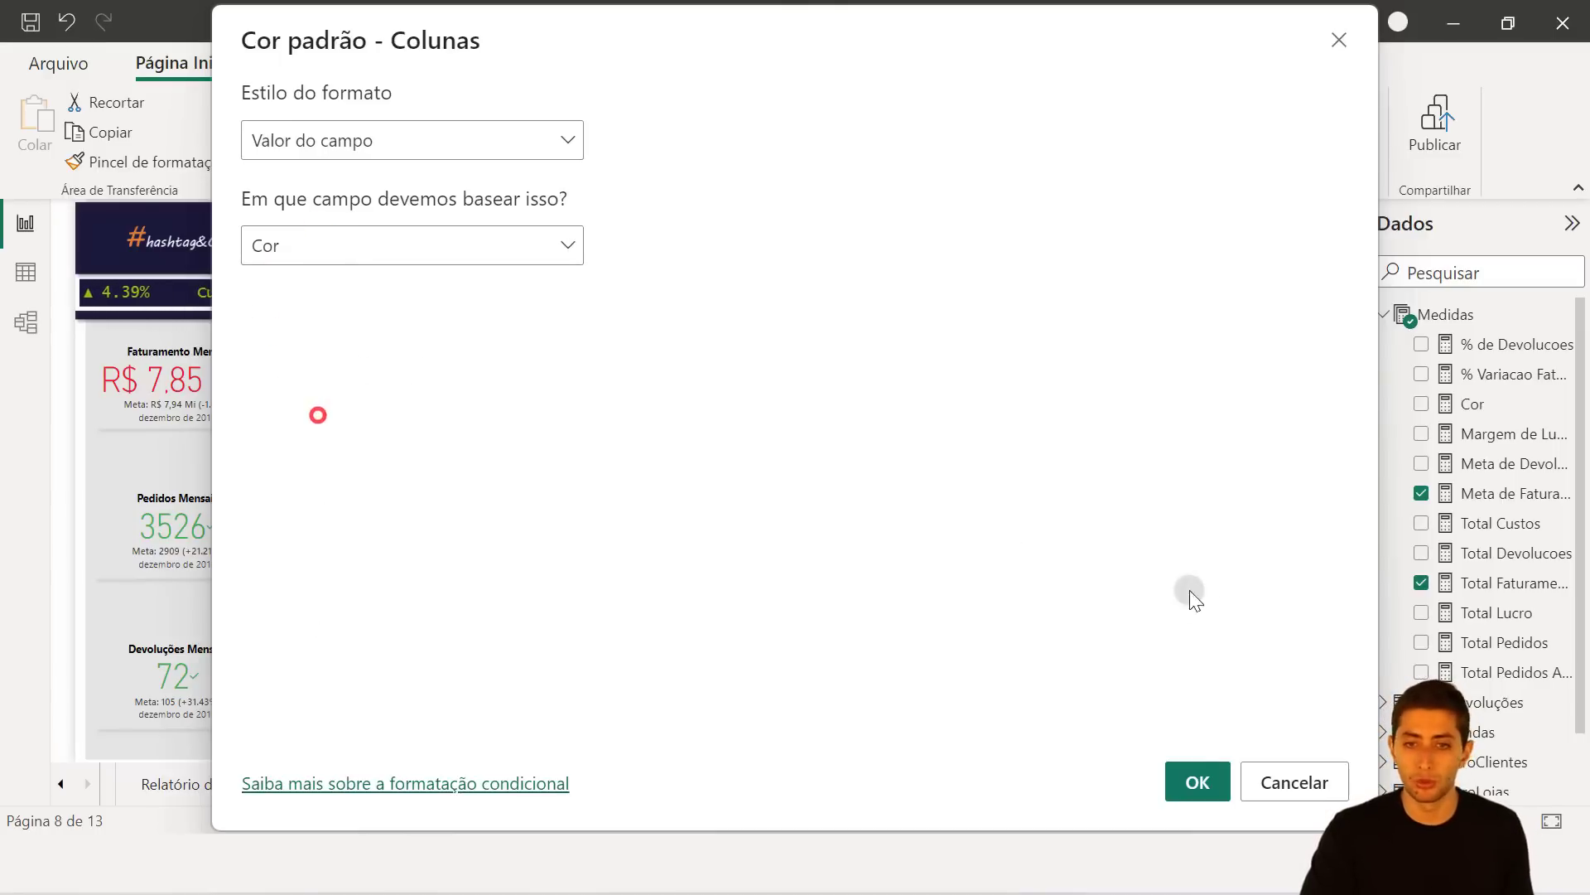
left_click(1201, 795)
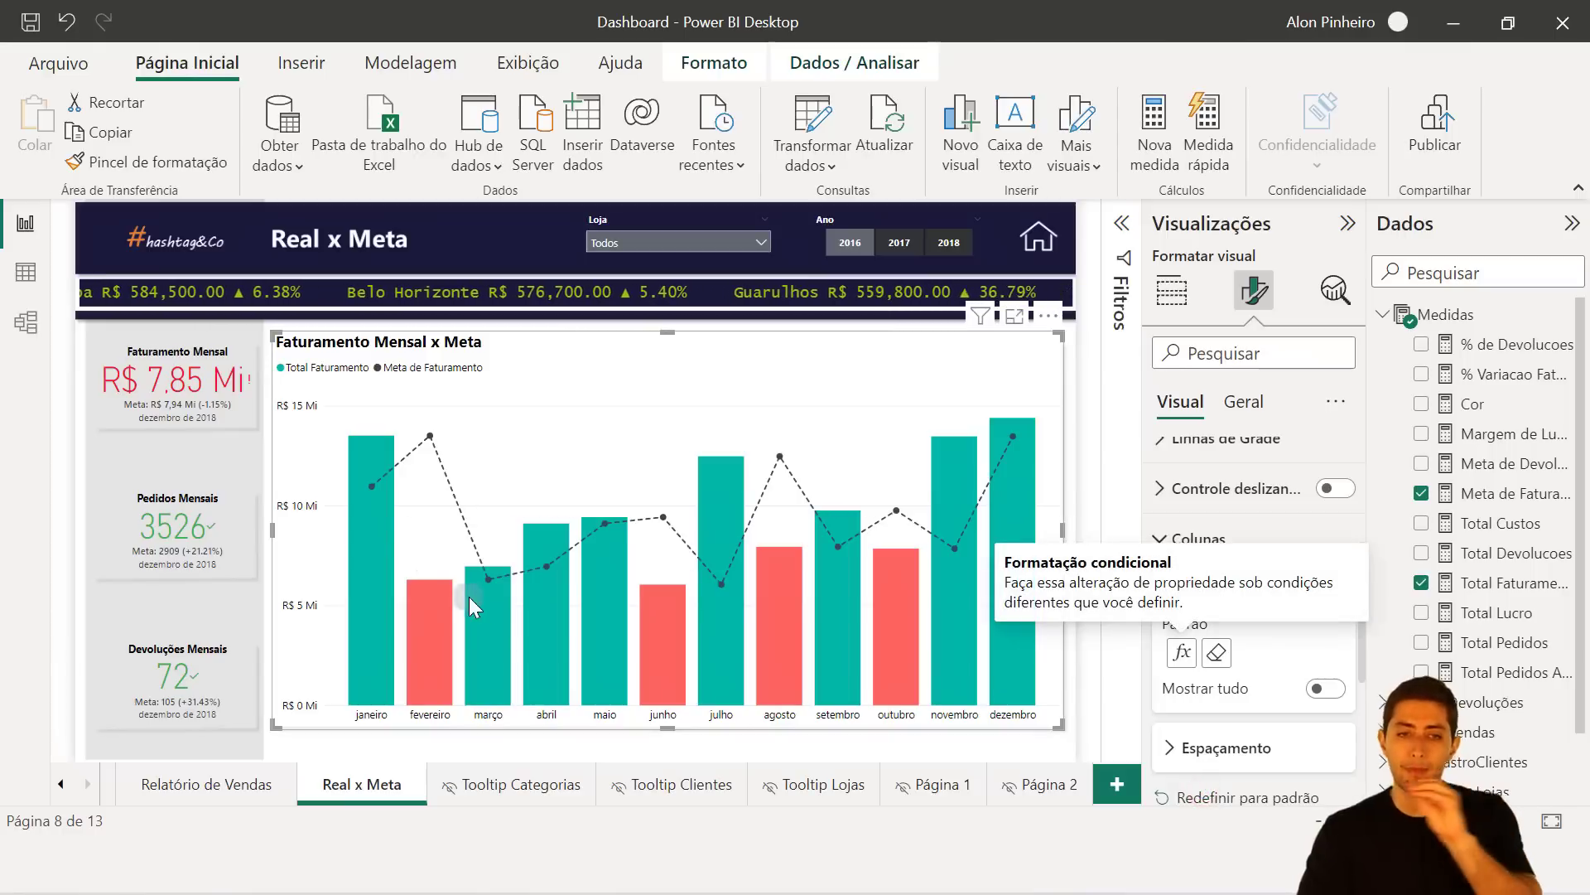
Compare the chart's column colours with the Cor measure's formula, reviewing the code #FD625E for months below target.
mouse_move(373, 510)
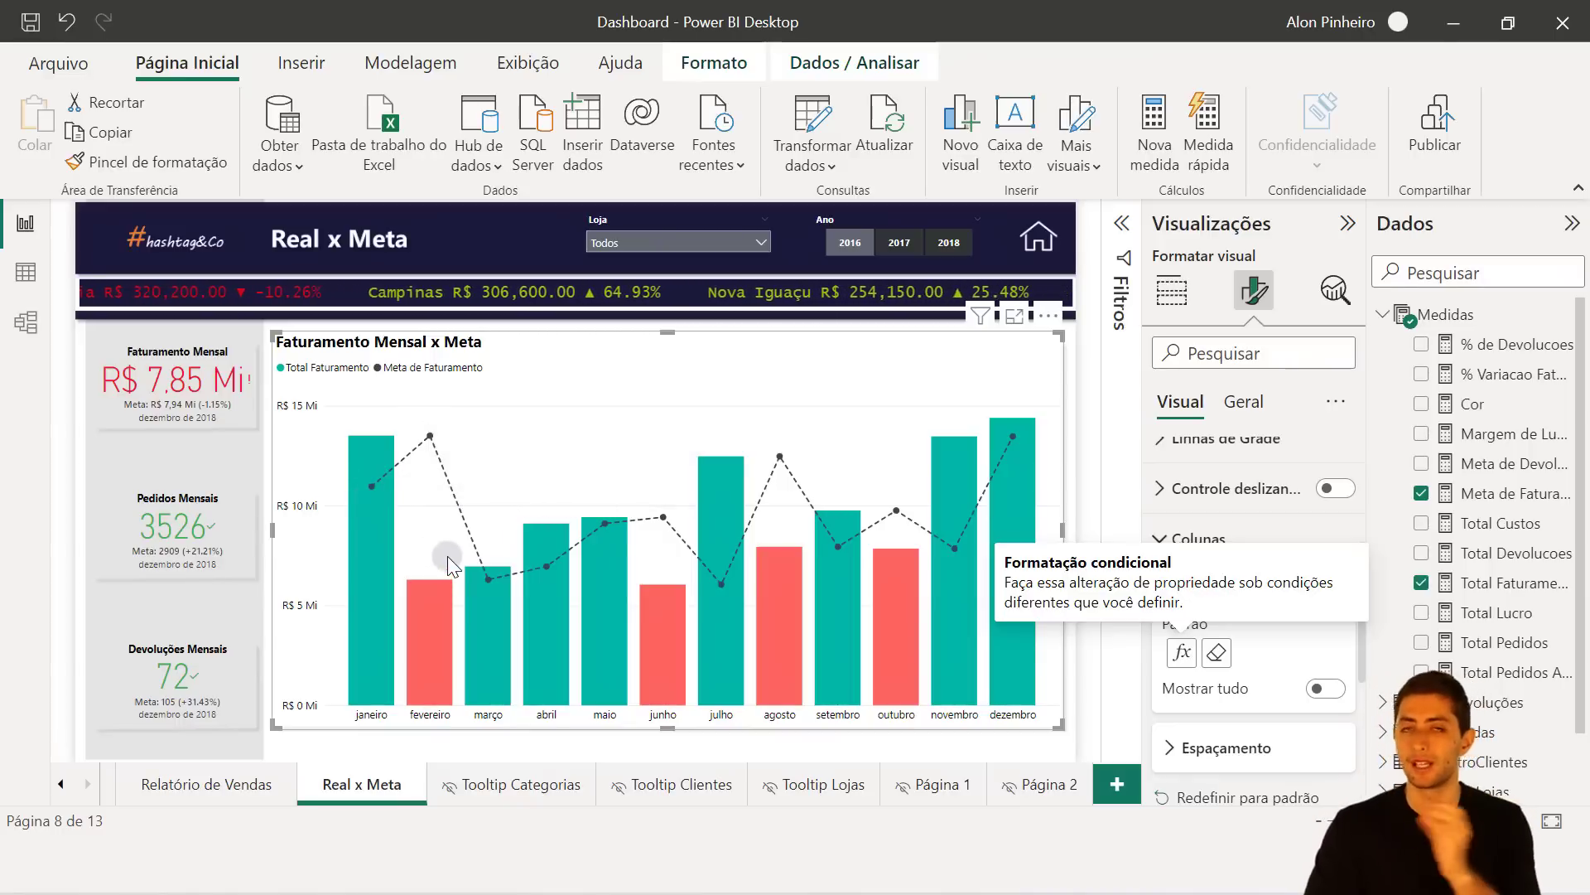
left_click(1472, 404)
left_click_drag(299, 299, 197, 300)
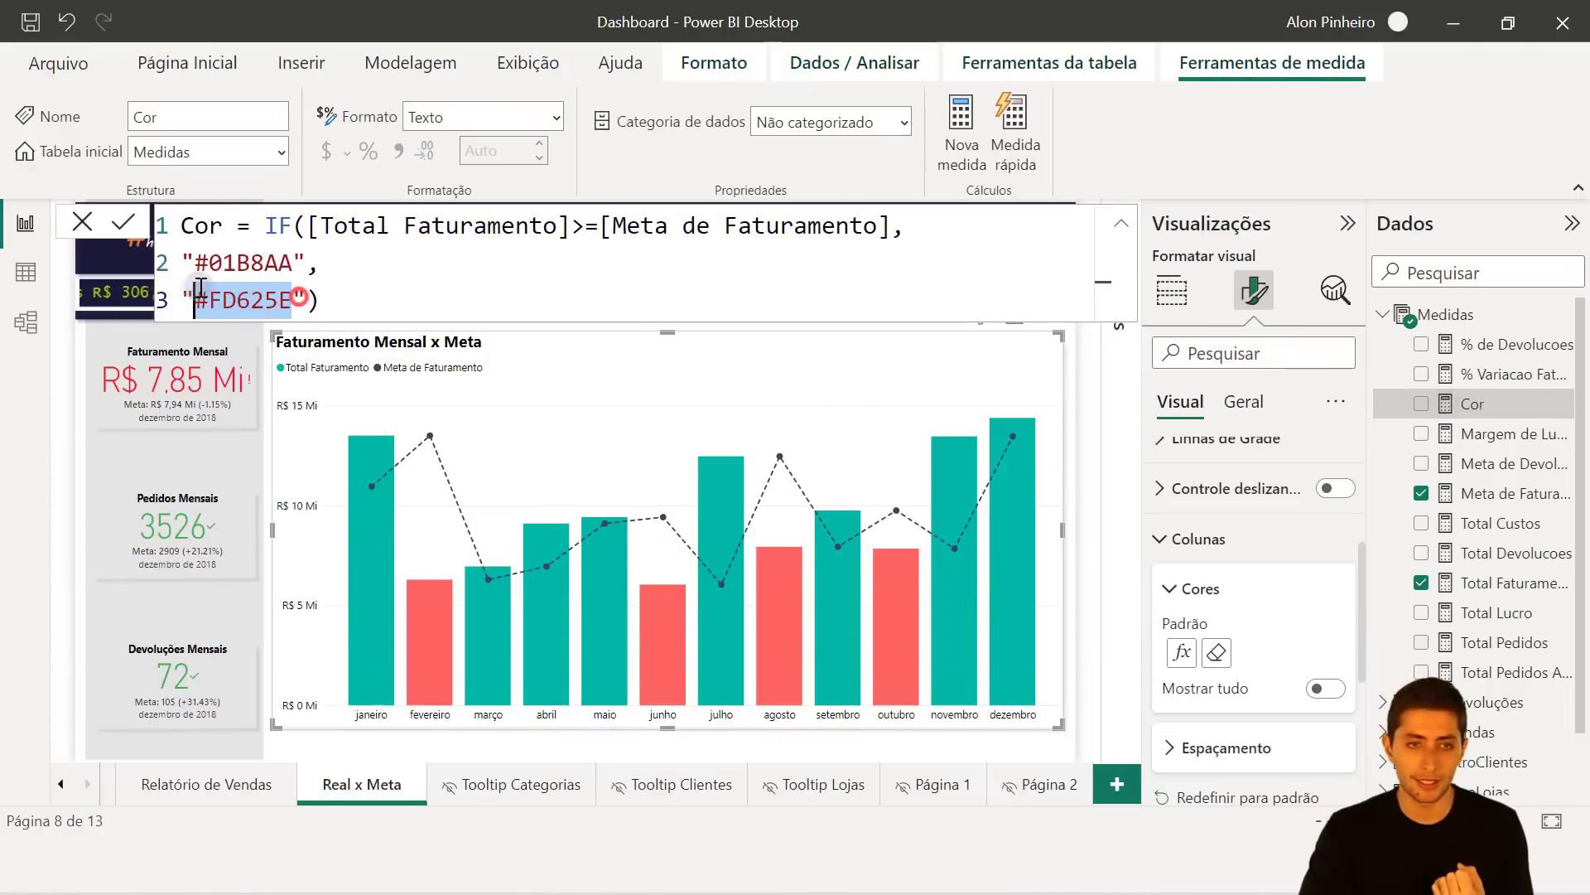
left_click(379, 300)
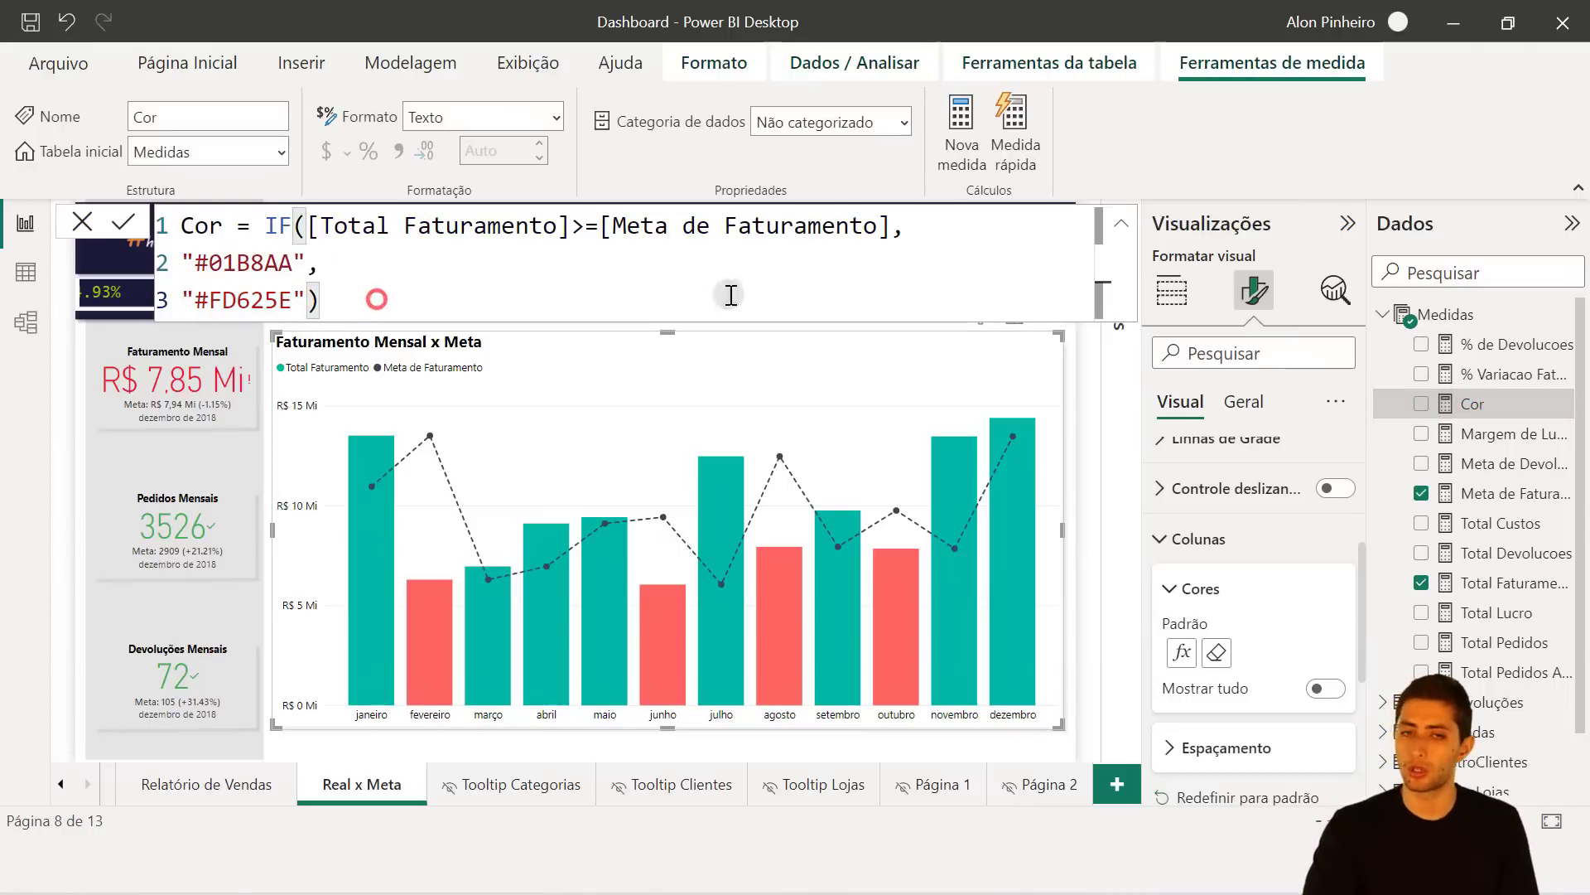
left_click(1067, 439)
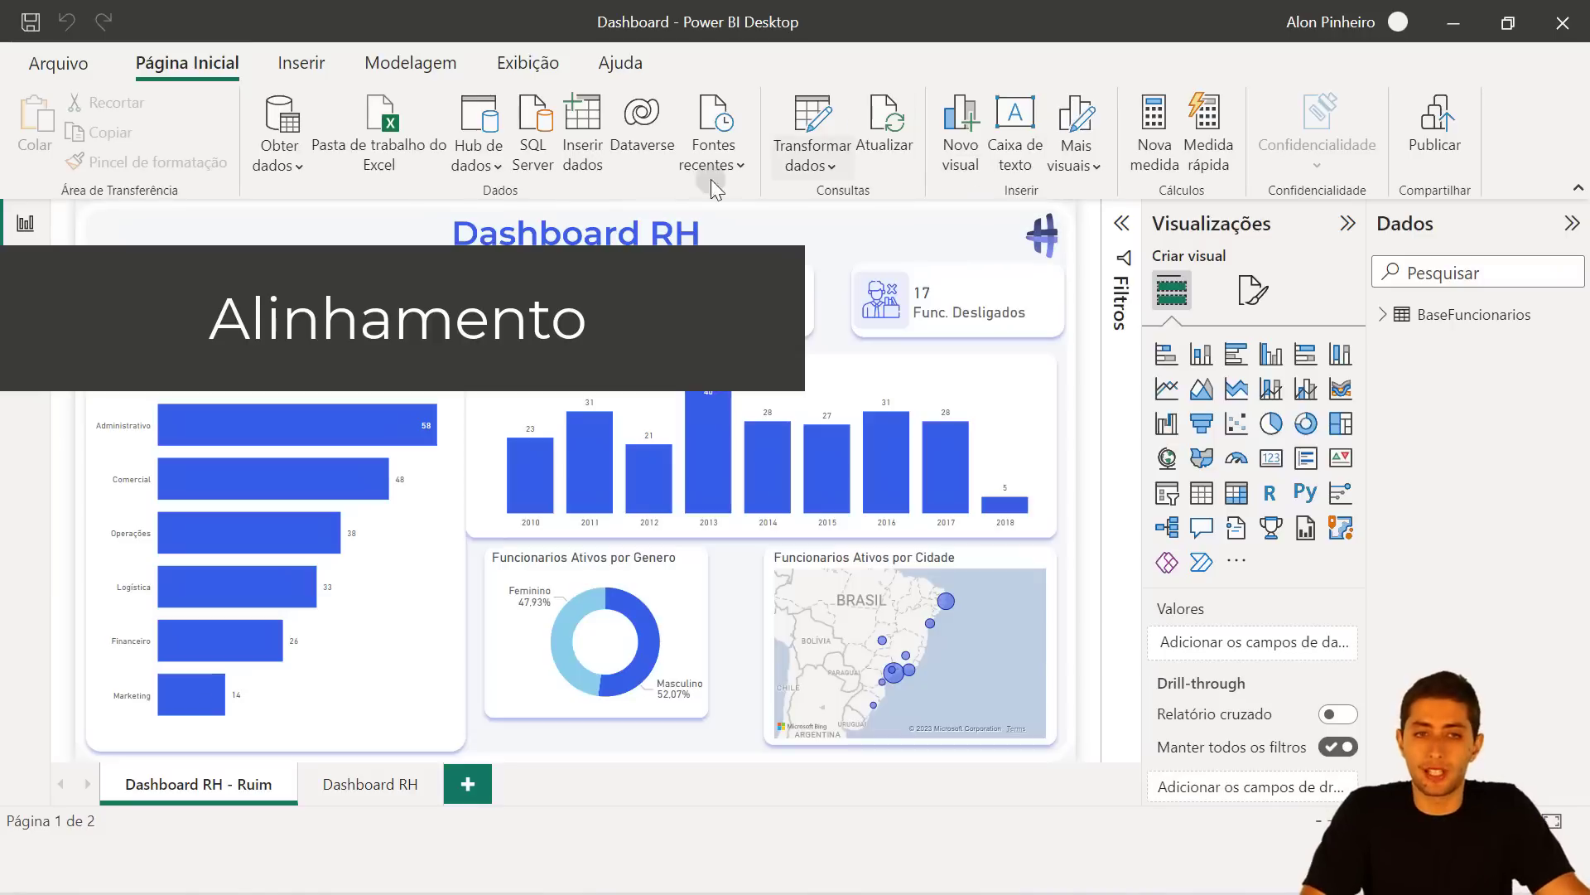
Examine the alignment and spacing of the four indicator cards on the Dashboard RH - Ruim page.
left_click(381, 235)
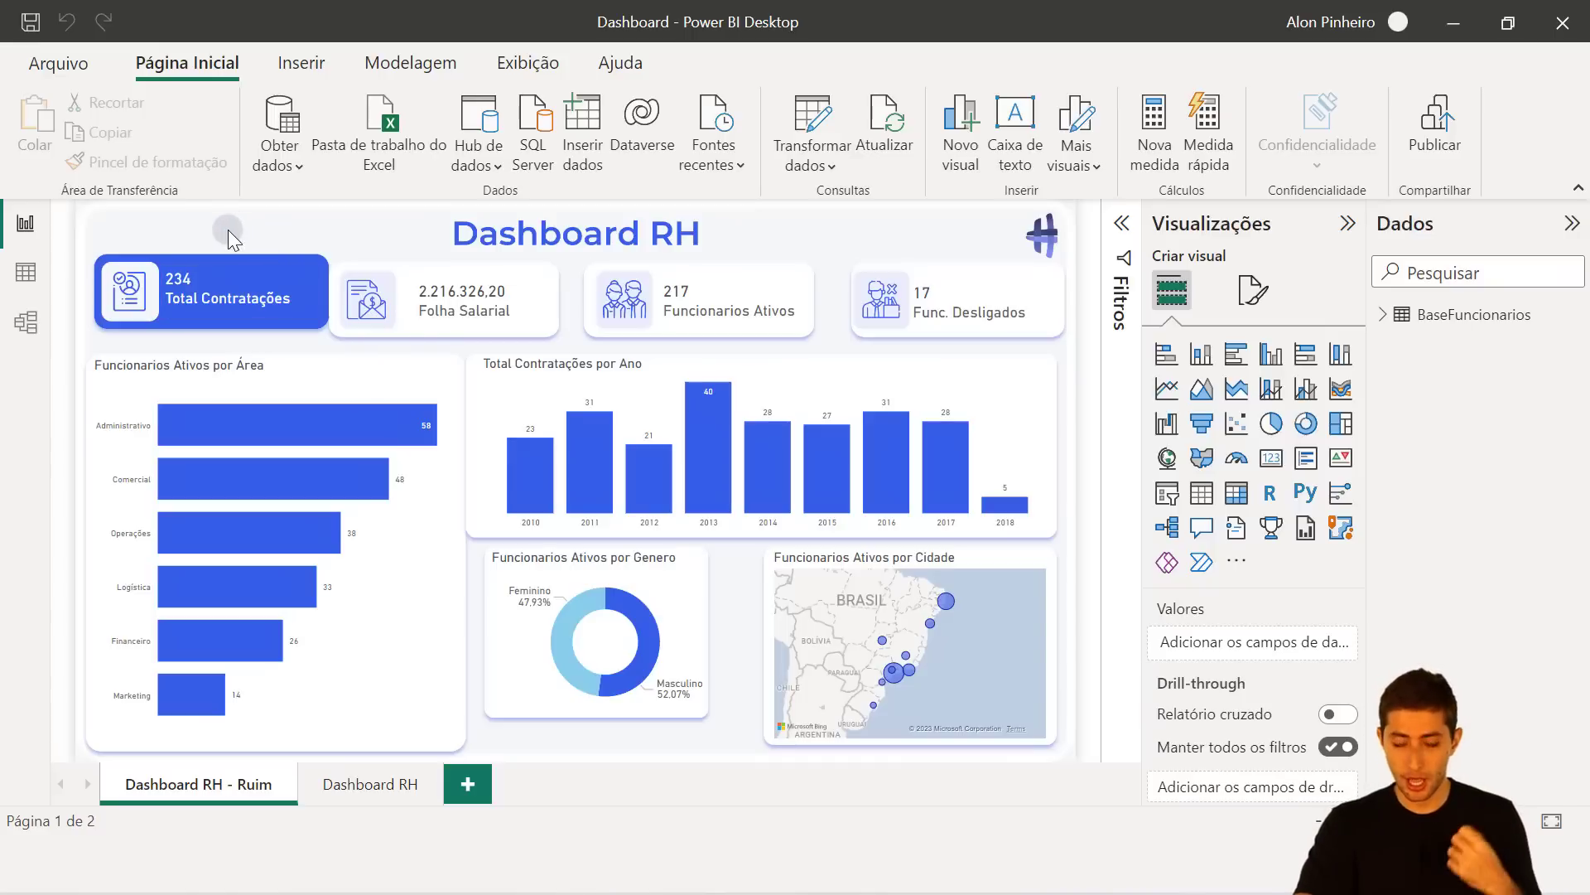
left_click(223, 275)
left_click(485, 315)
left_click(745, 307)
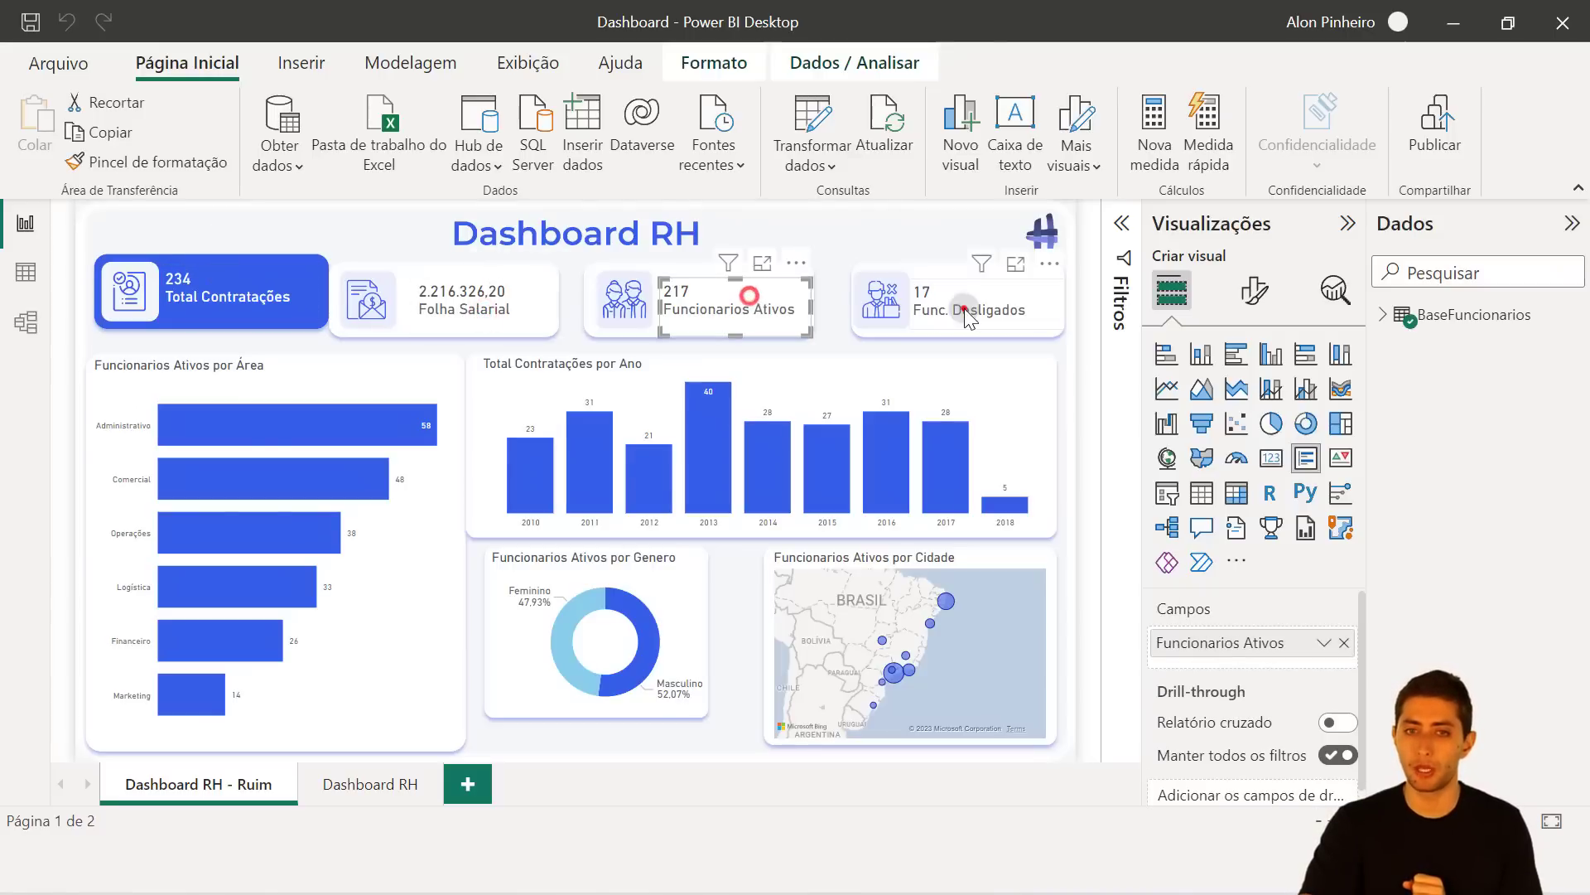
left_click(964, 308)
left_click(915, 248)
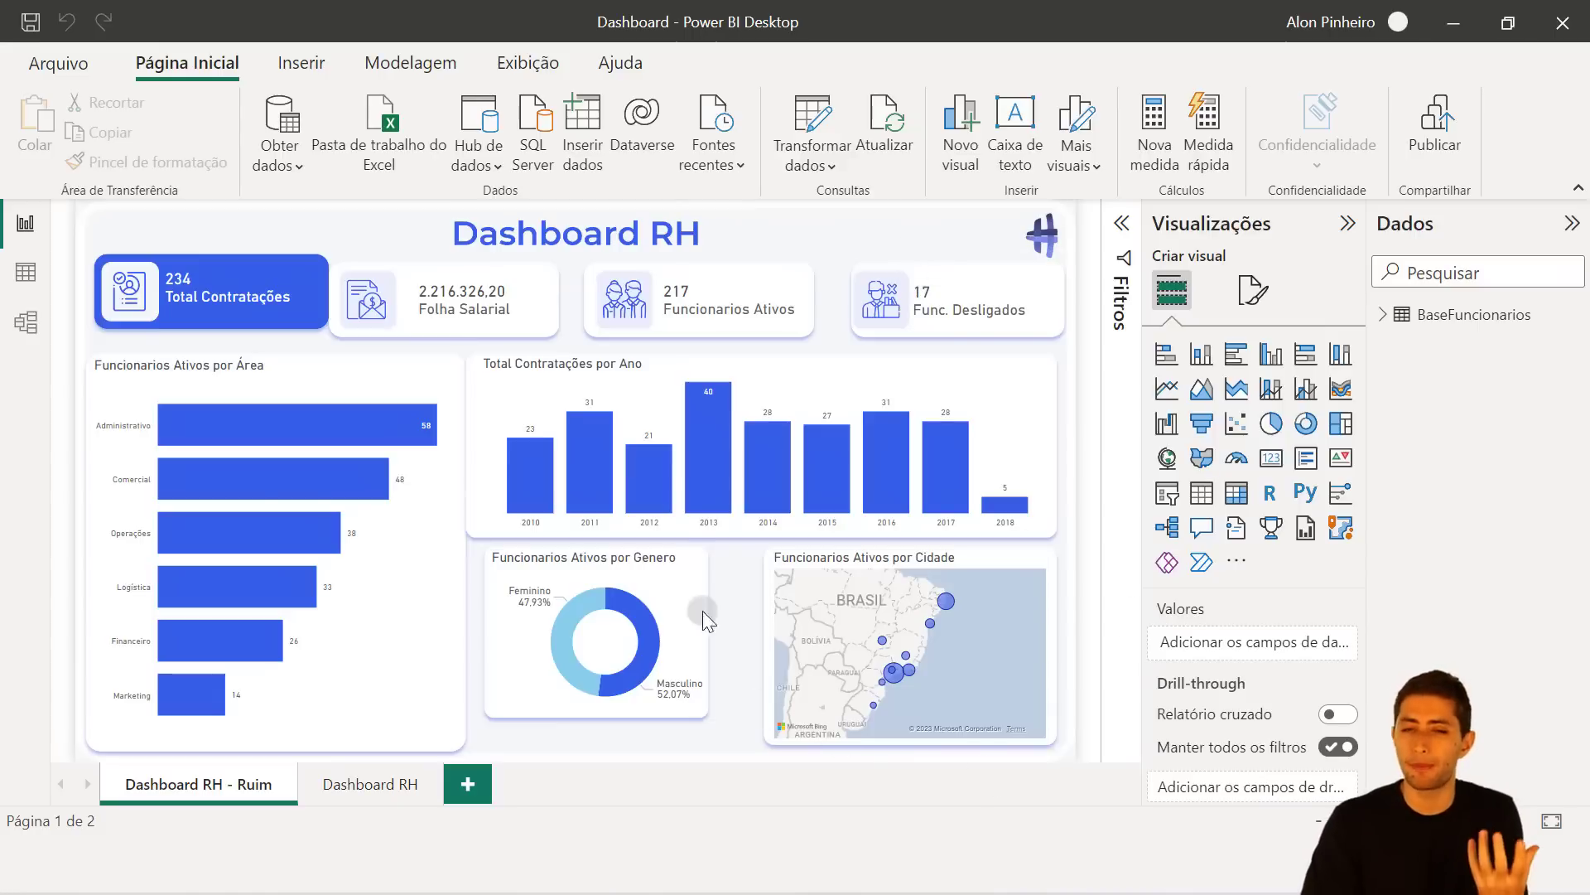
Examine how the Total Contratações por Ano and Funcionarios Ativos por Área charts line up with the cards above.
left_click(653, 401)
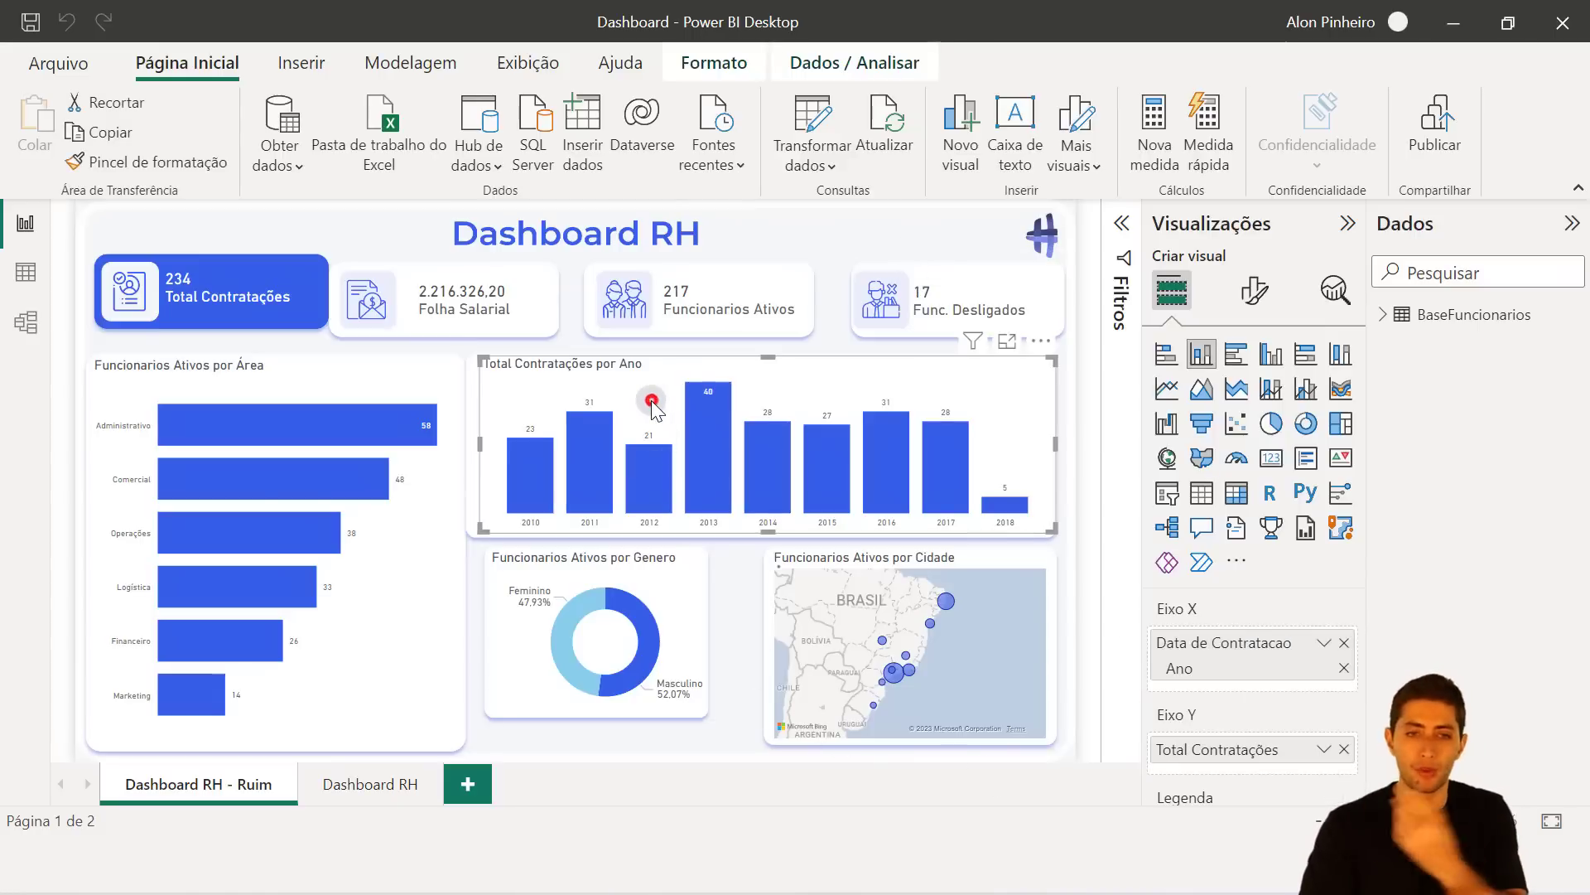
left_click(449, 540)
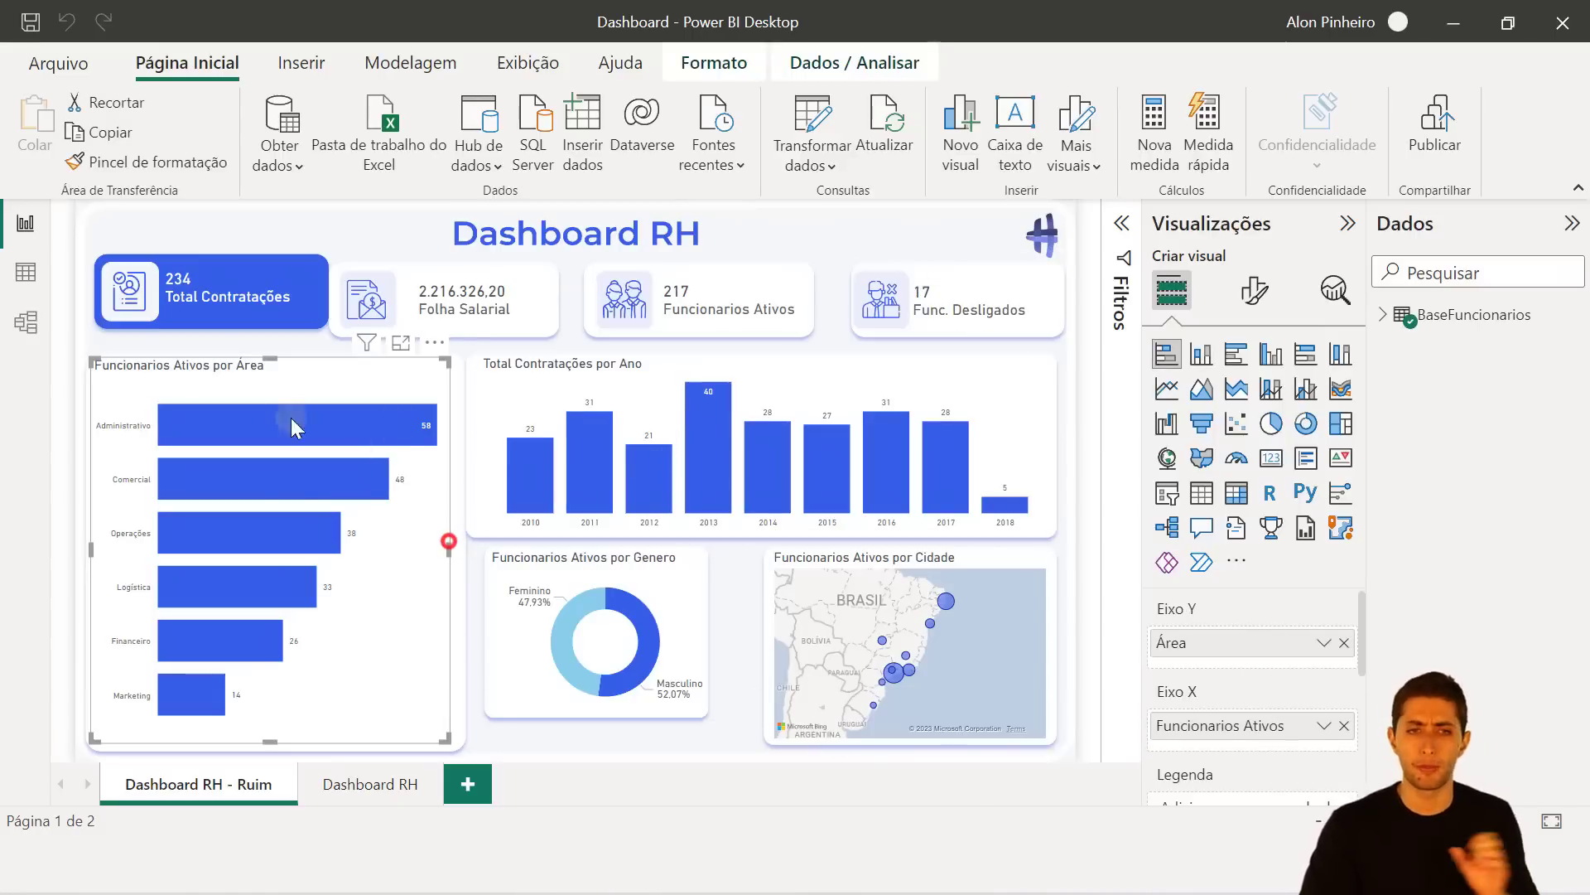
left_click(217, 296)
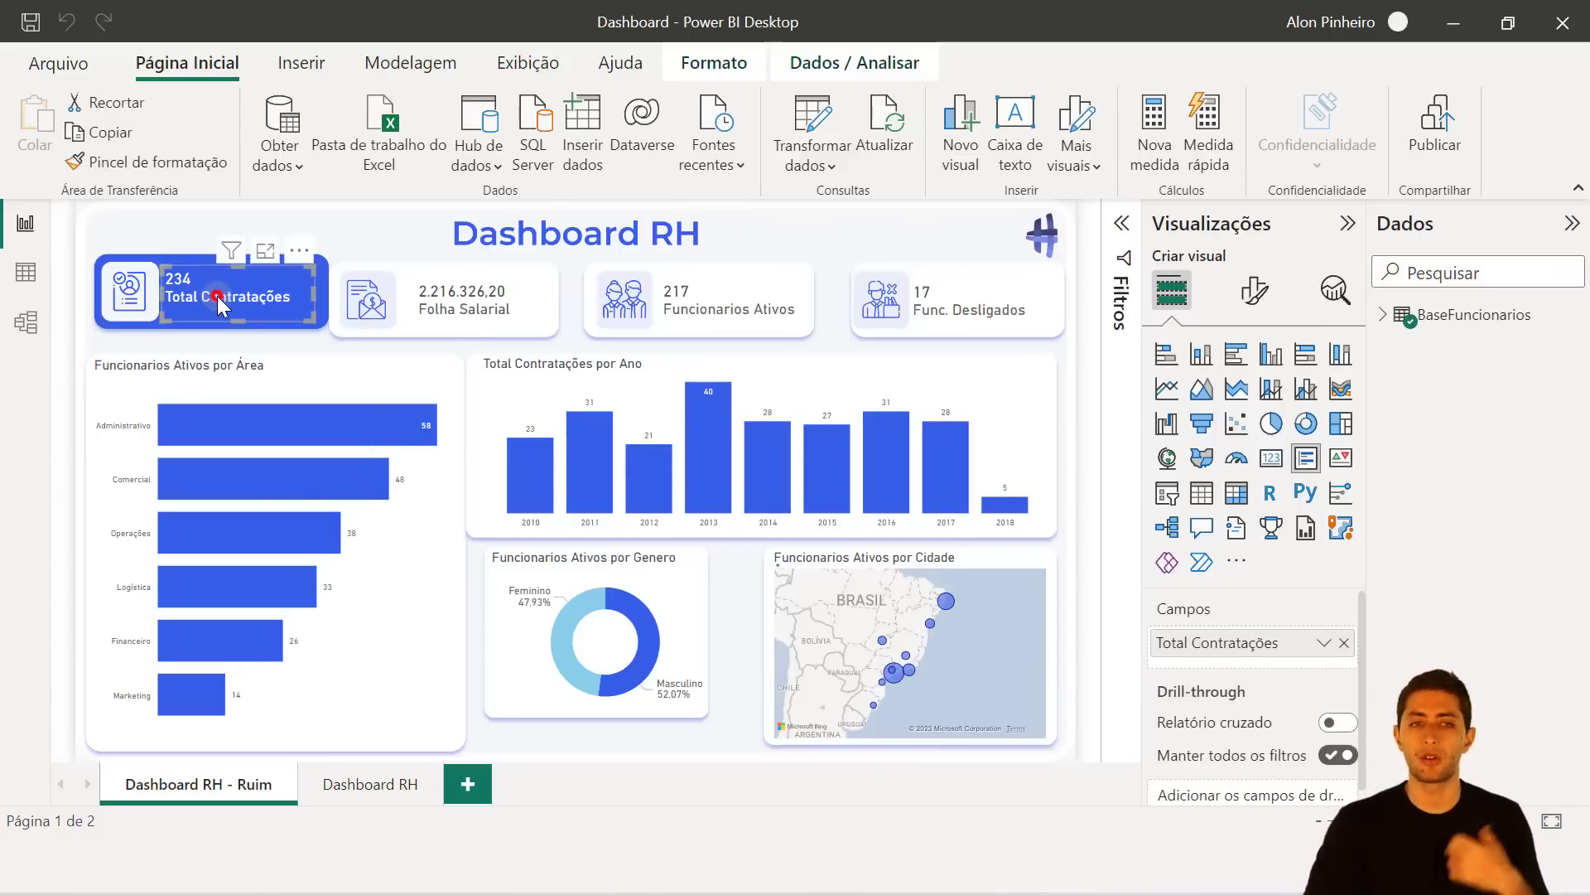
left_click(491, 314)
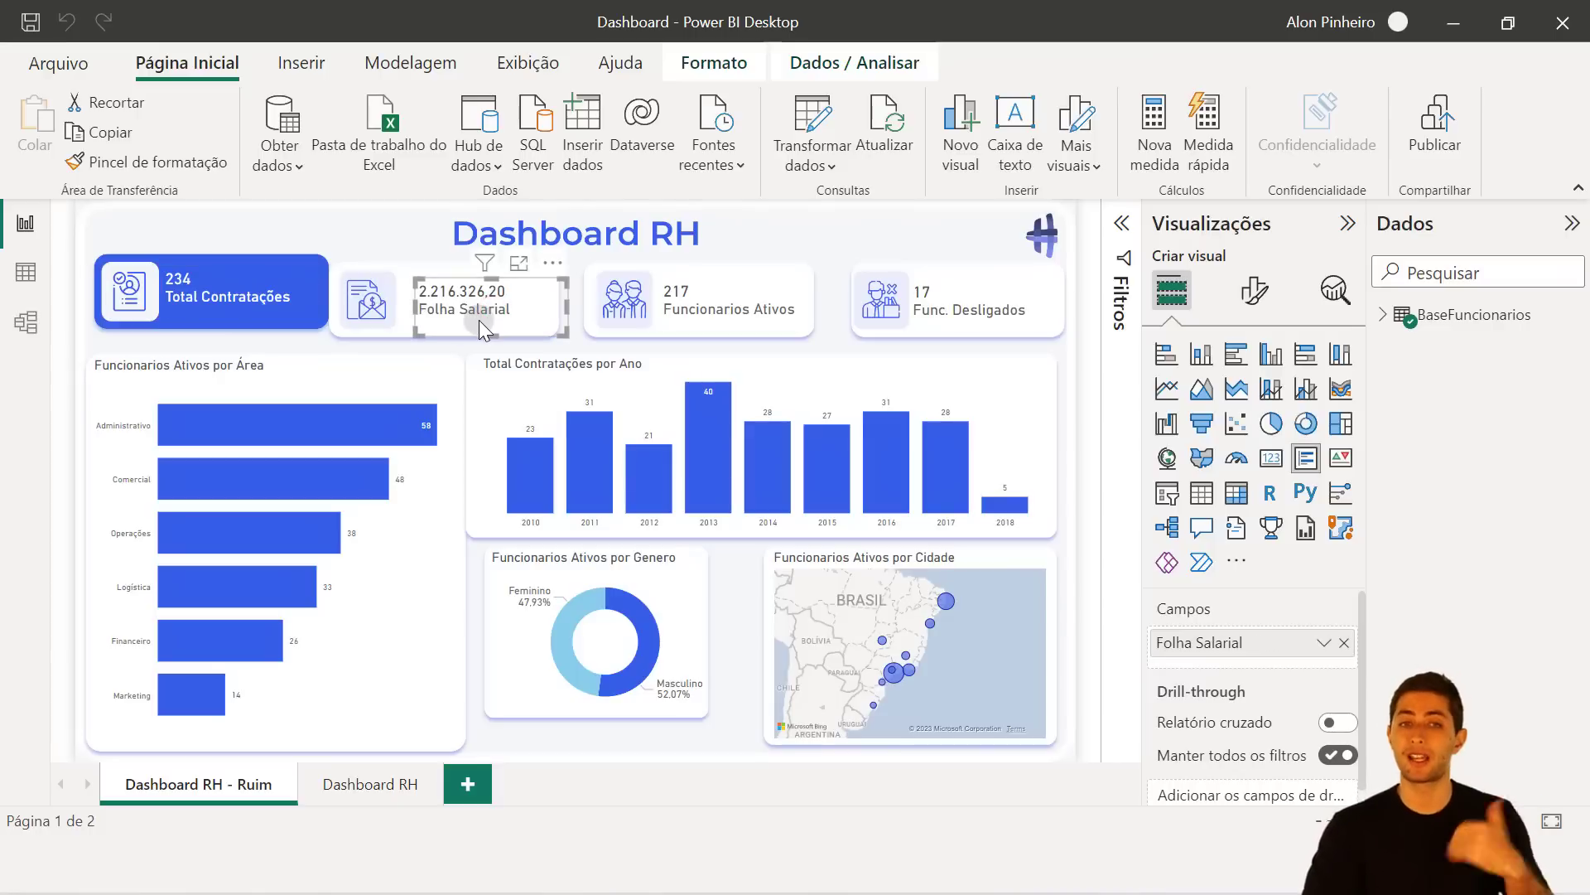
left_click(762, 288)
left_click(727, 221)
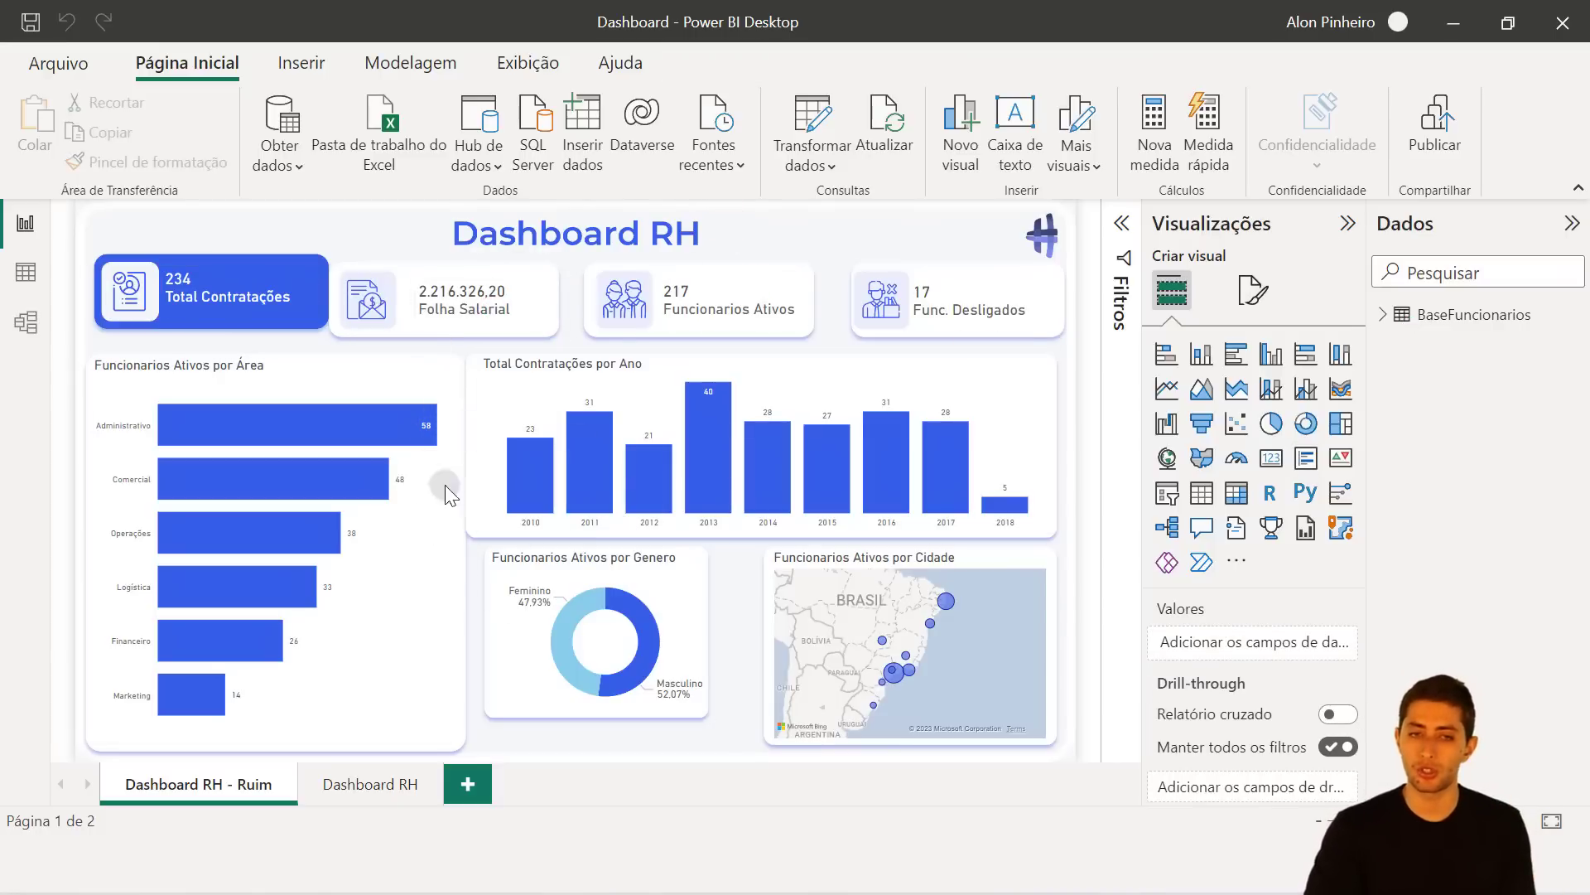
Compare the vertical positions of the four indicator cards under the Dashboard RH title.
left_click(275, 297)
left_click(473, 311)
left_click(692, 308)
left_click(984, 299)
left_click(897, 225)
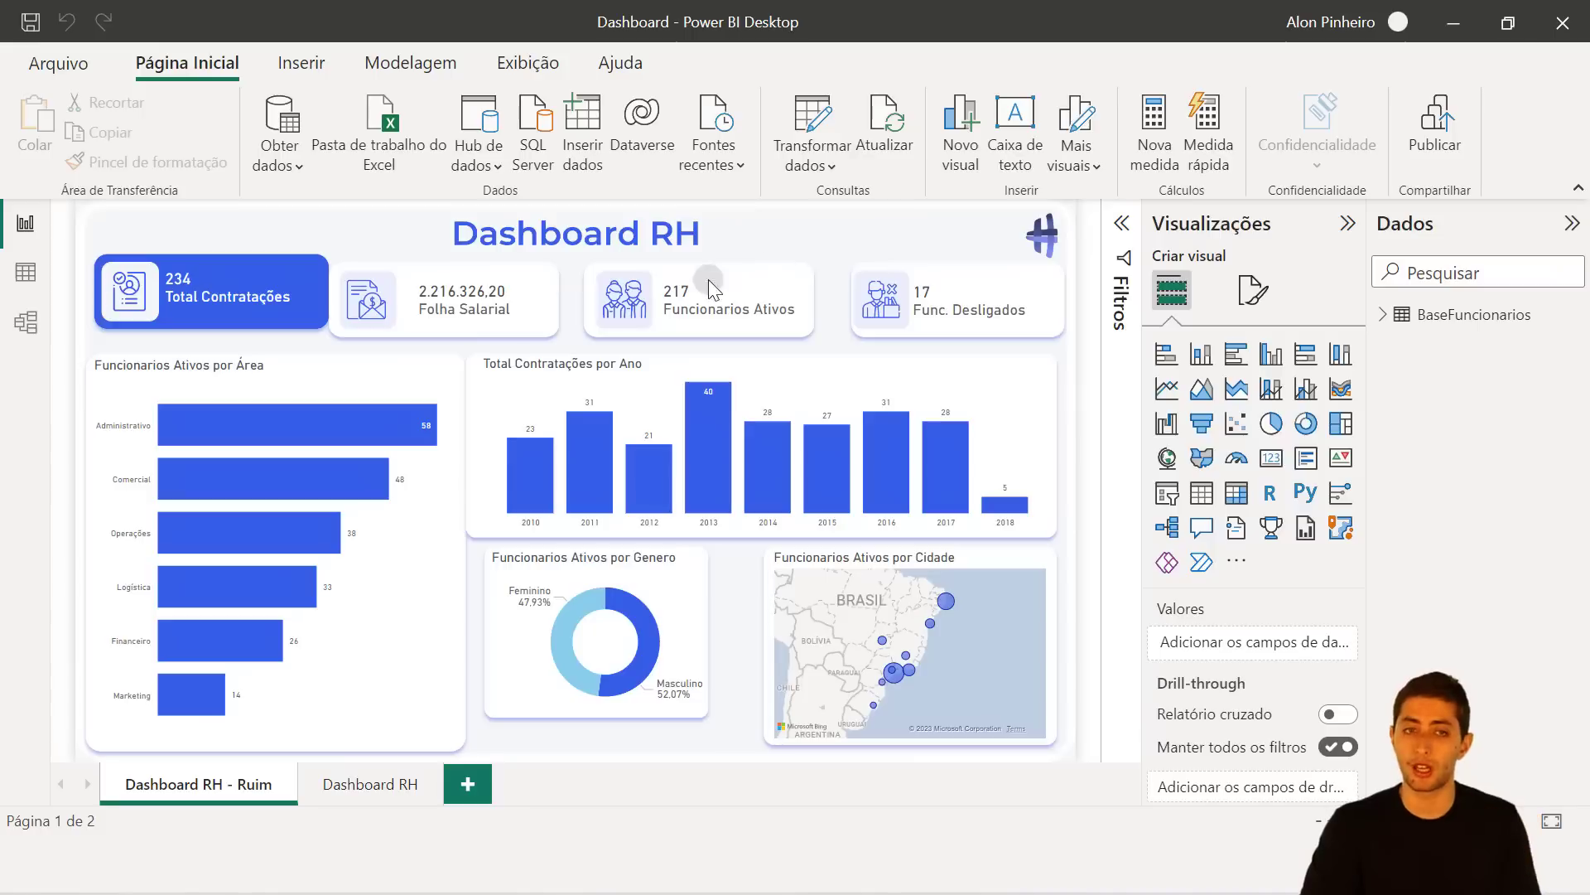
left_click(310, 229)
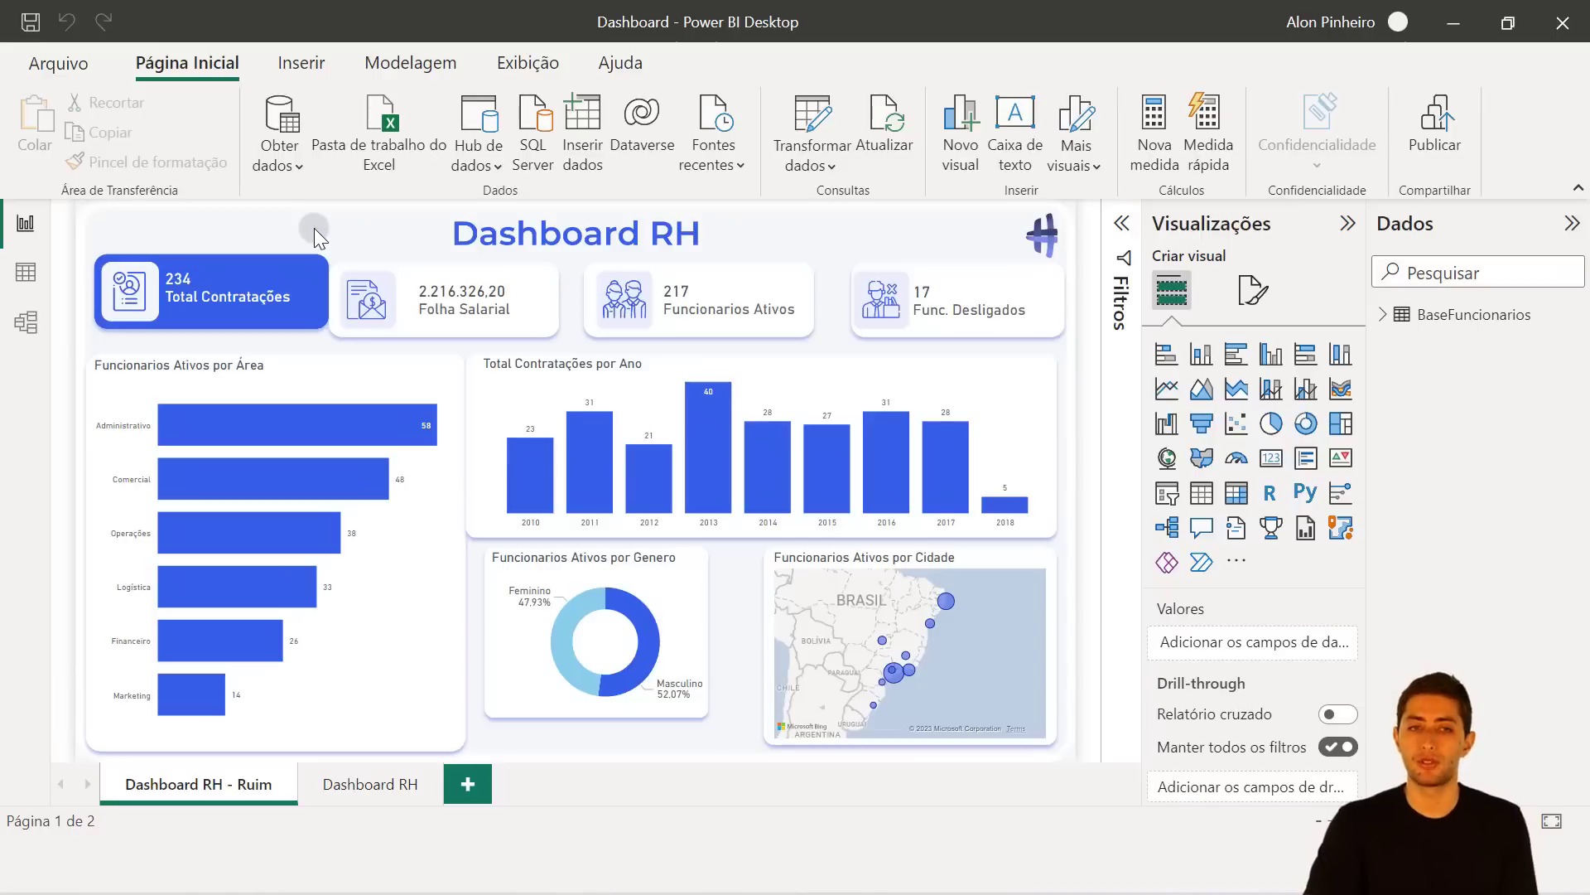
left_click(313, 227)
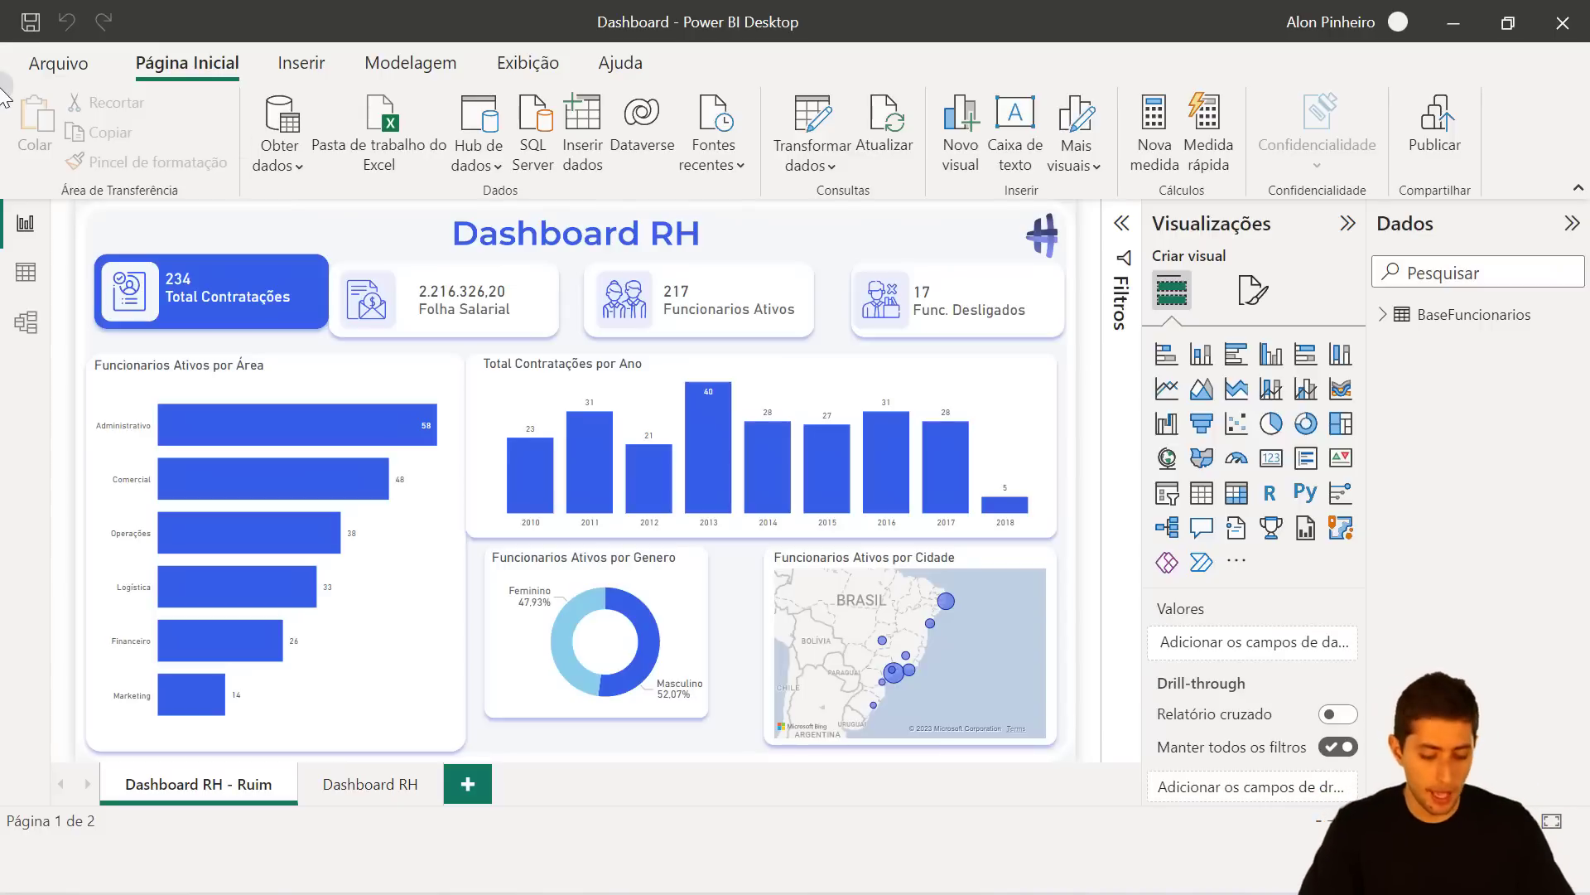
Draw a horizontal reference line along the Total Contratações card's upper edge to compare the heights of the four cards.
left_click_drag(101, 247, 297, 247)
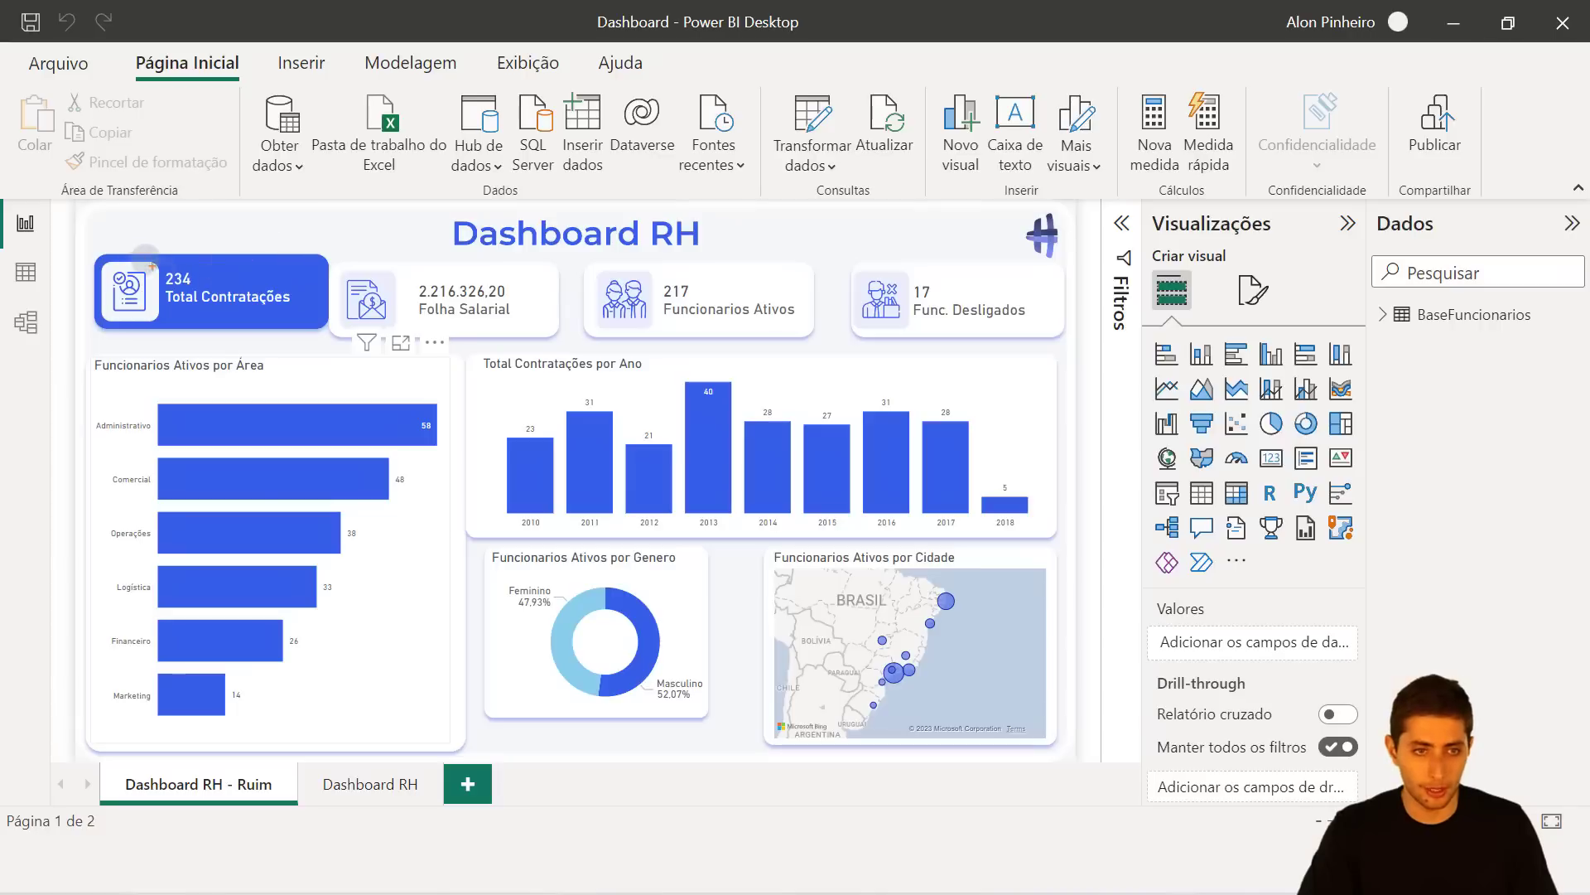
mouse_move(98, 251)
left_mouse_down()
mouse_move(747, 297)
mouse_move(1009, 243)
left_mouse_up()
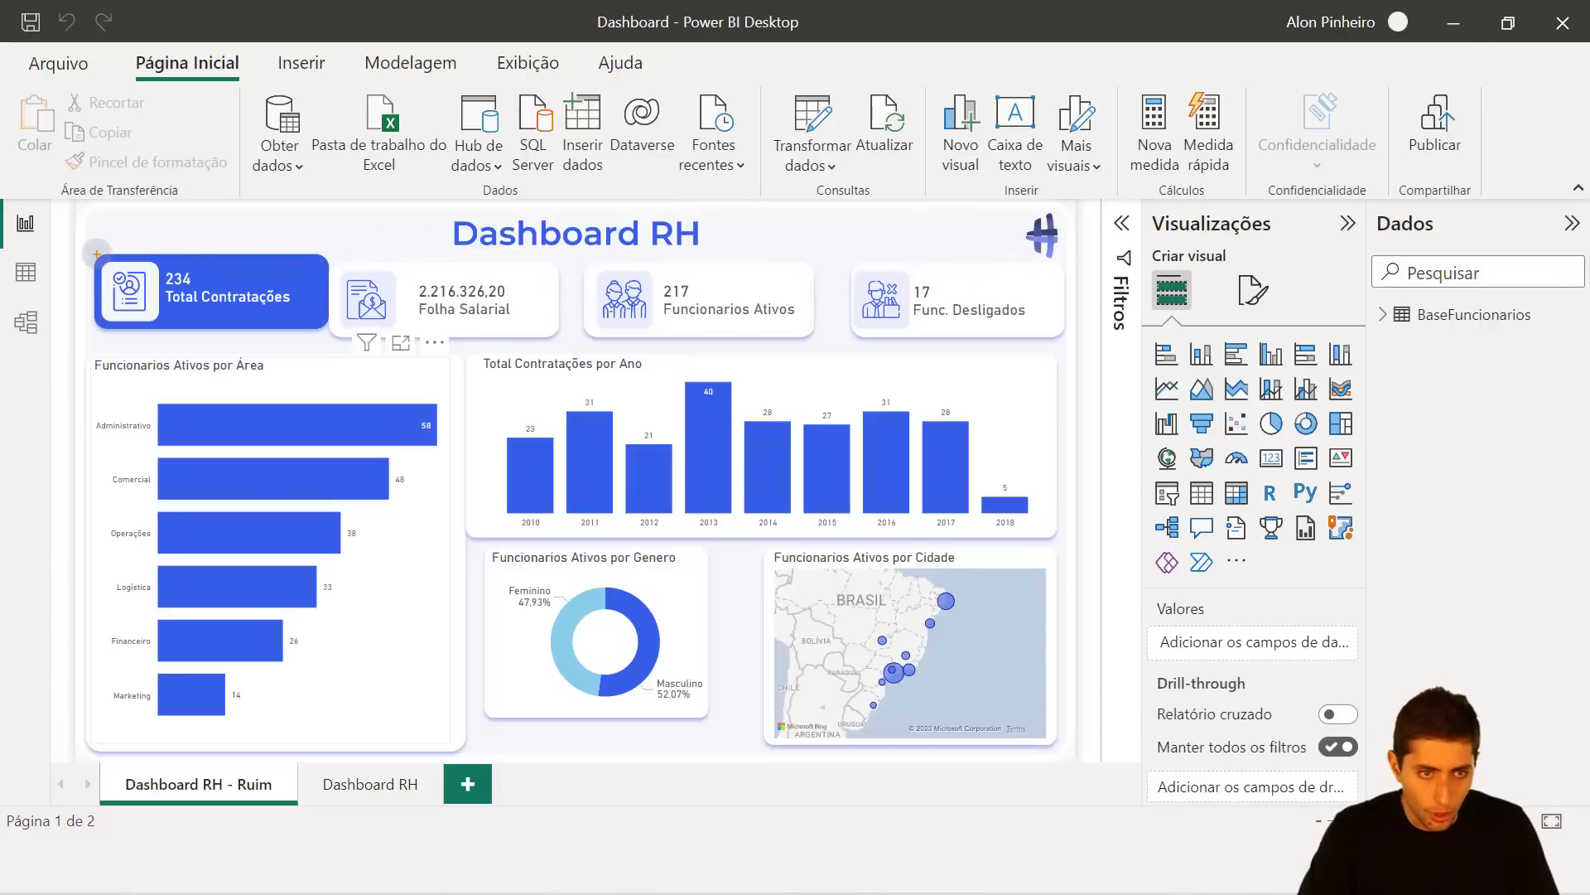
left_click_drag(96, 250, 401, 254)
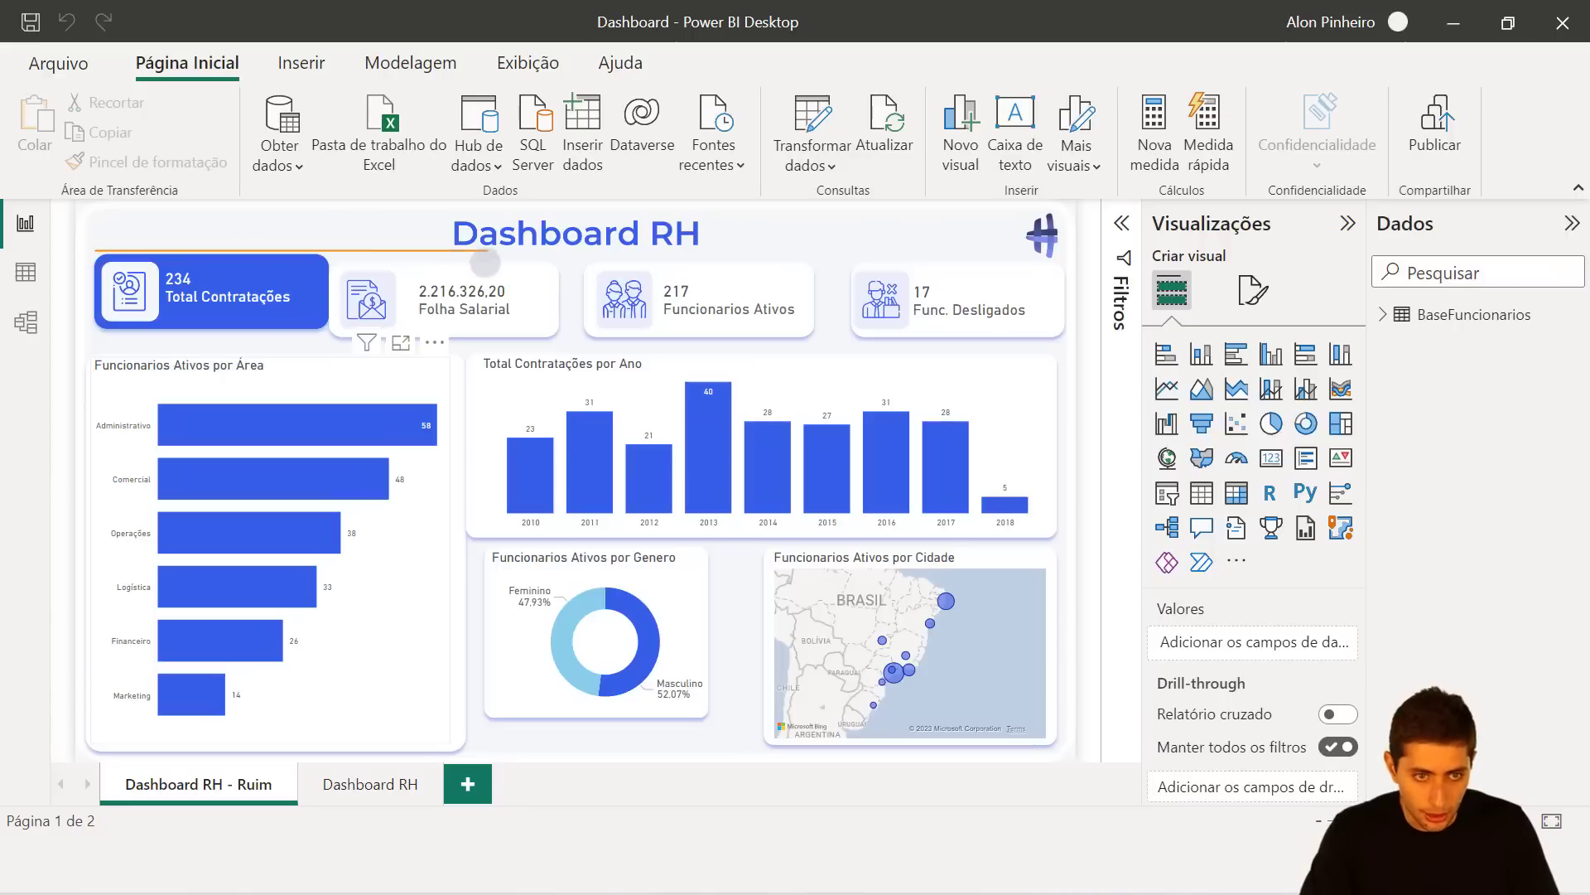
left_click_drag(129, 254, 983, 250)
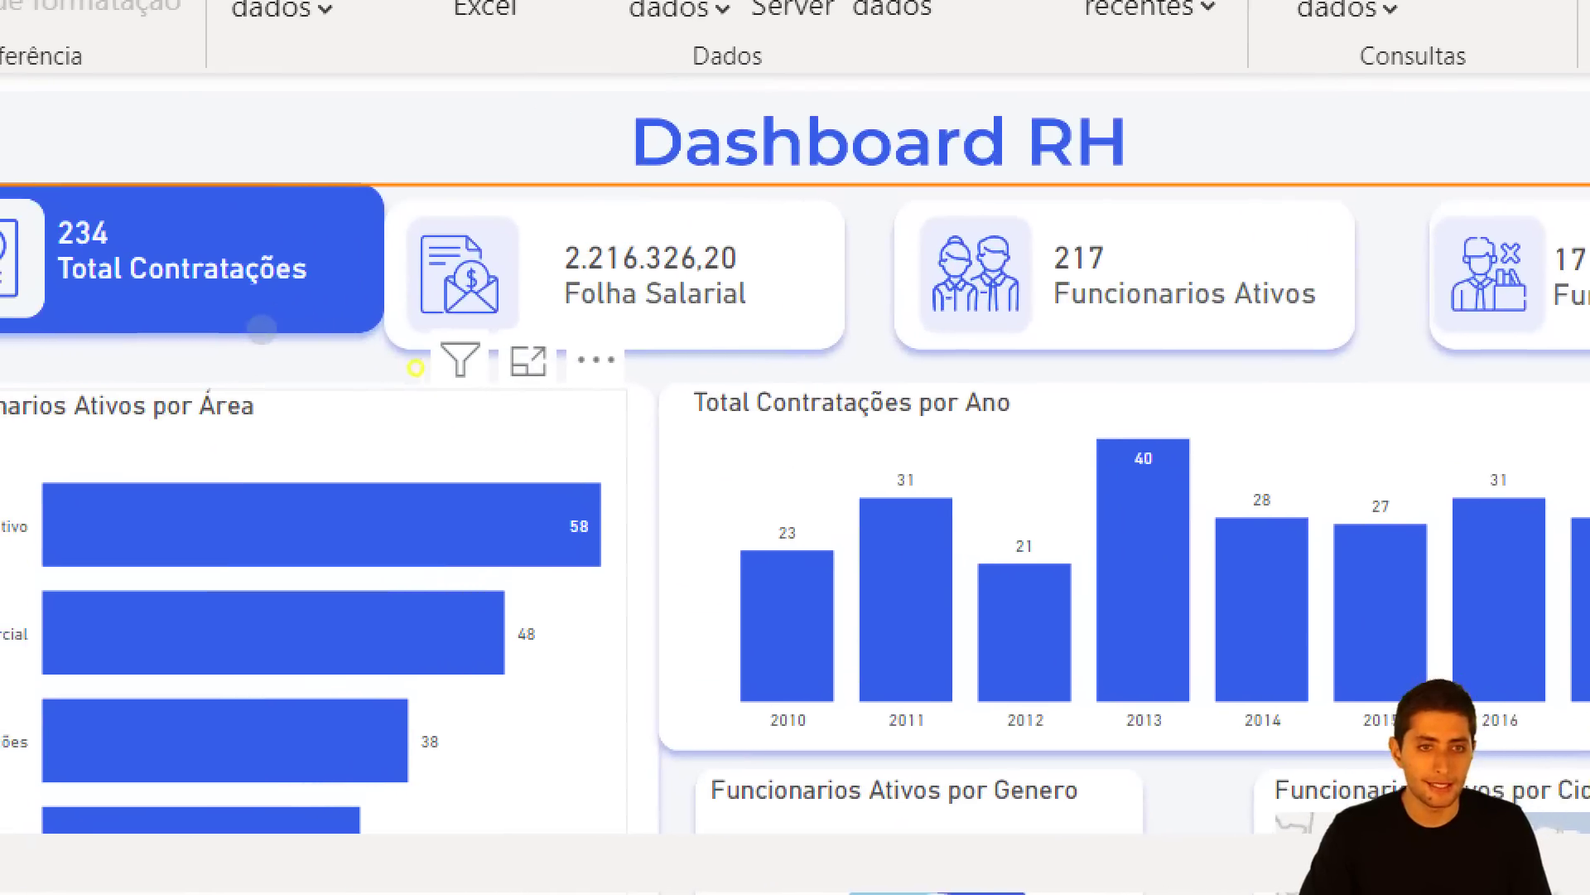
left_click(134, 299)
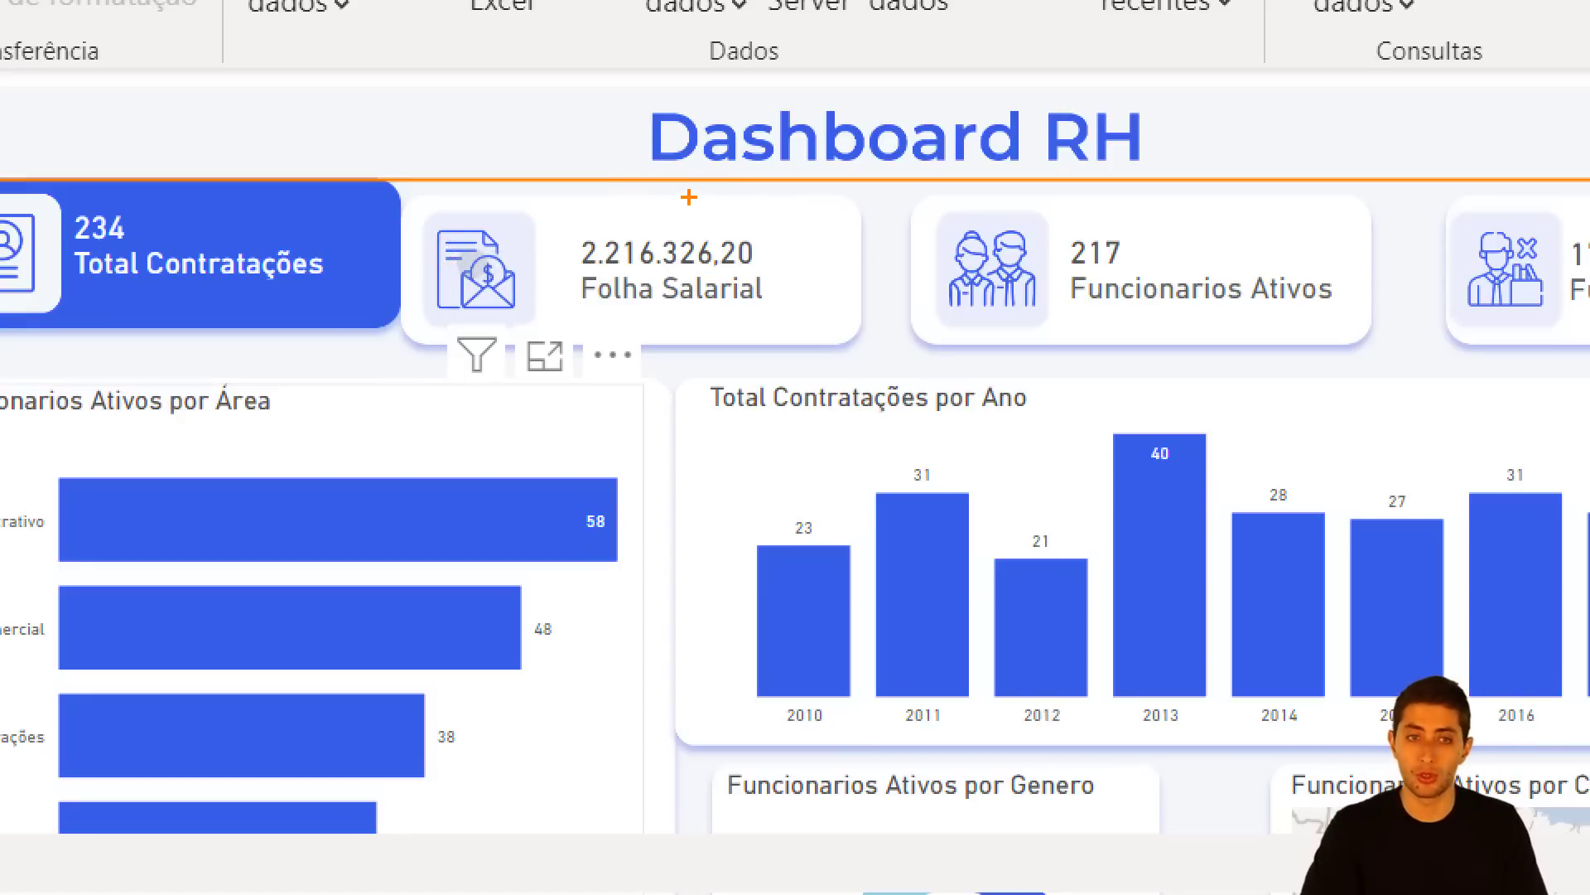
key("e")
left_click_drag(384, 177, 478, 191)
key("e")
key("Escape")
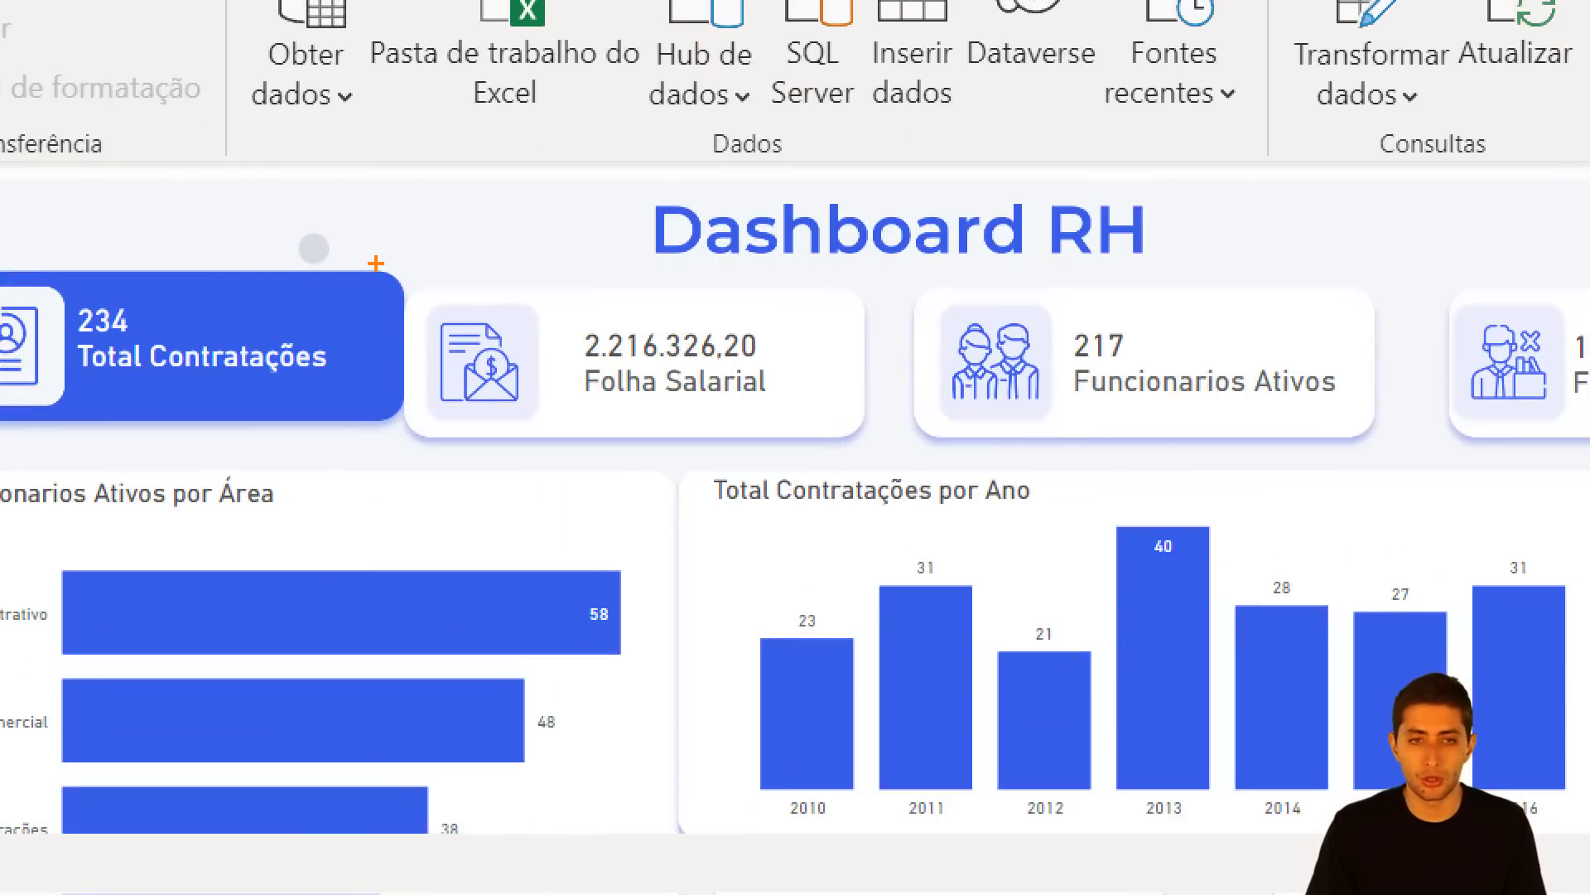
Mark the gaps between the neighbouring indicator cards with rectangles to compare their spacing.
left_click_drag(372, 240, 441, 453)
key("e")
mouse_move(860, 278)
left_mouse_down()
mouse_move(880, 287)
mouse_move(936, 440)
left_mouse_up()
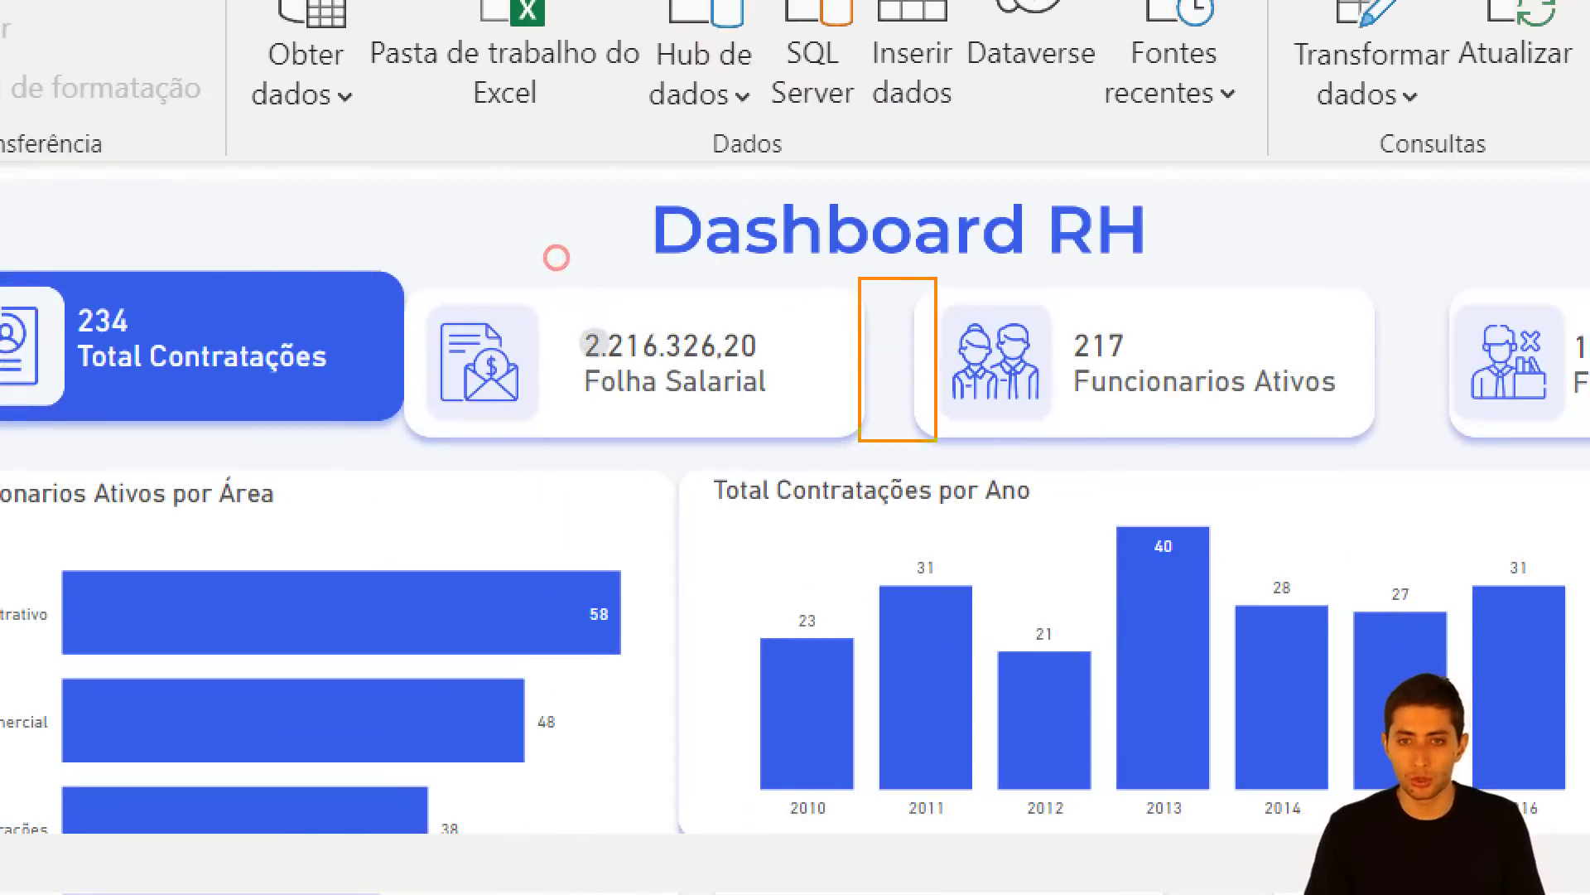
key("e")
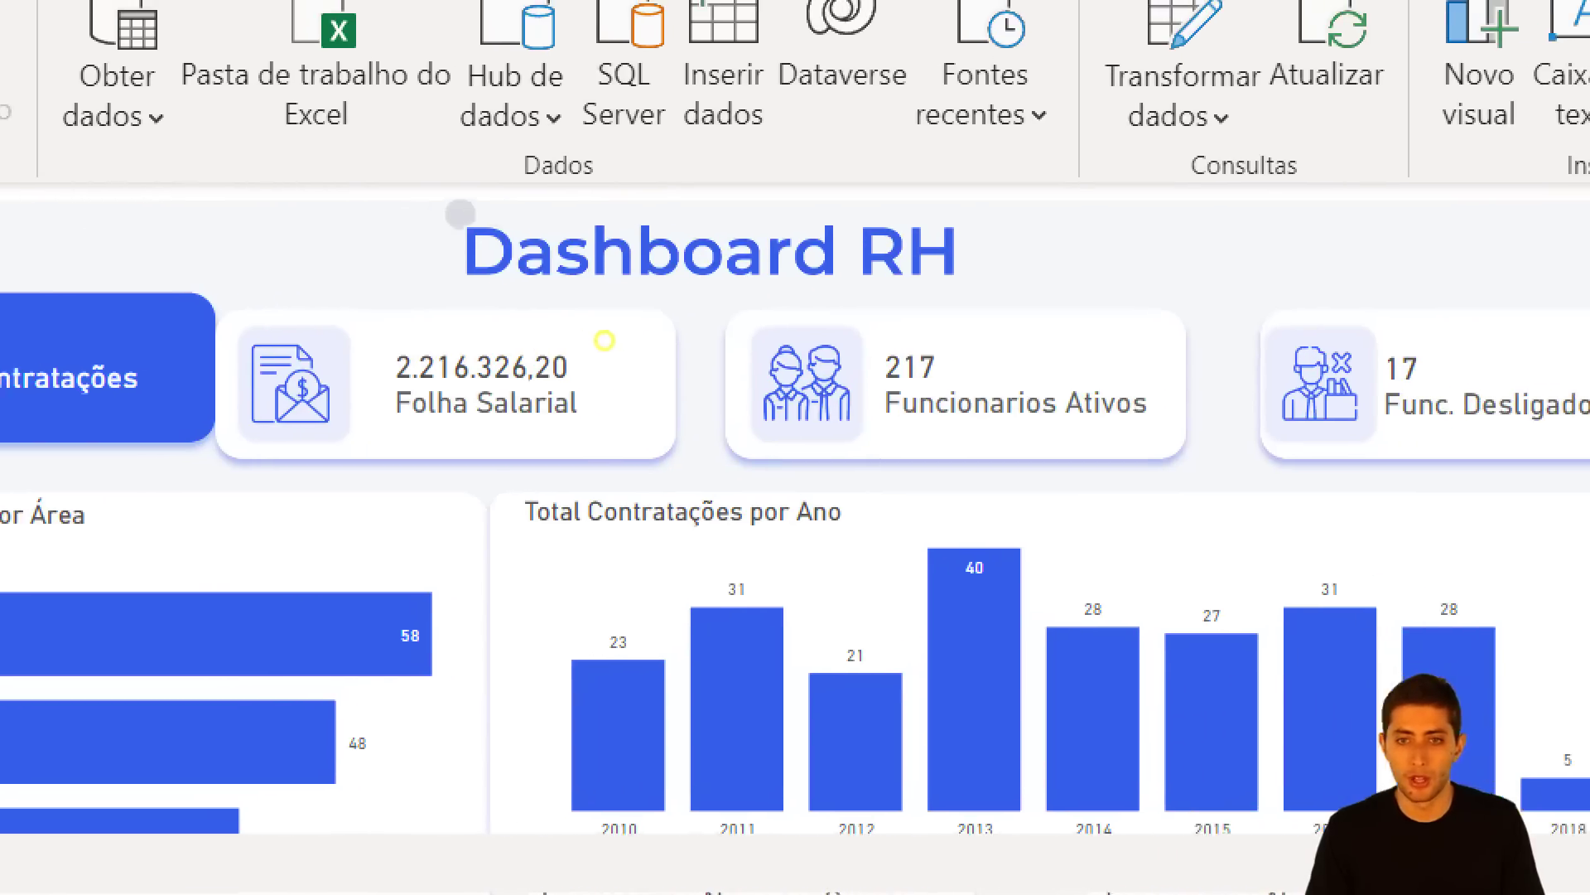
left_click_drag(1136, 272, 1316, 456)
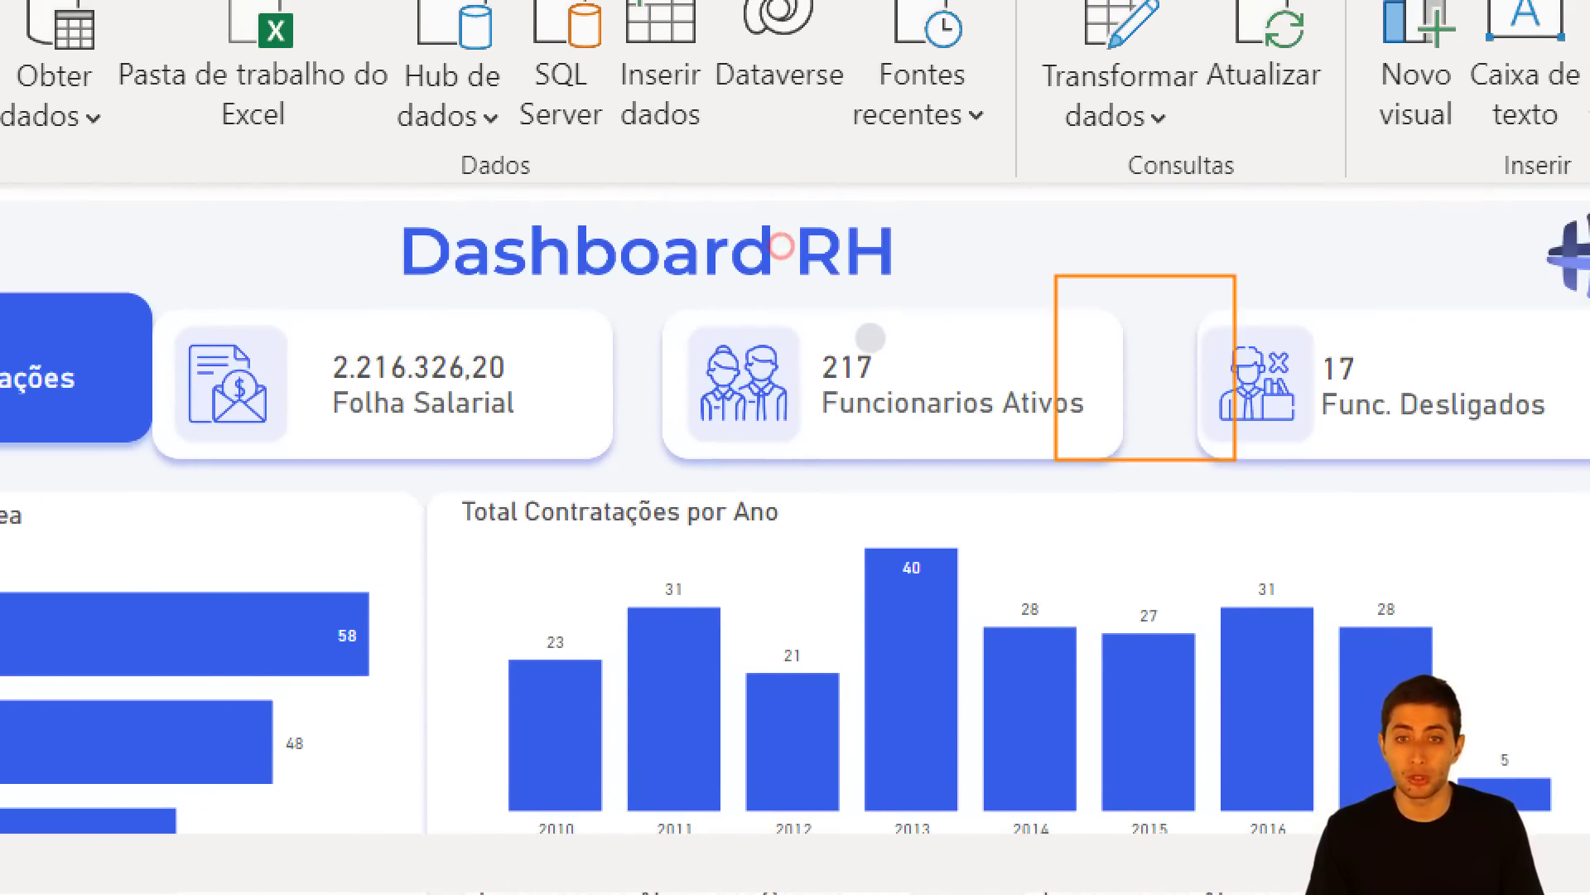
key("e")
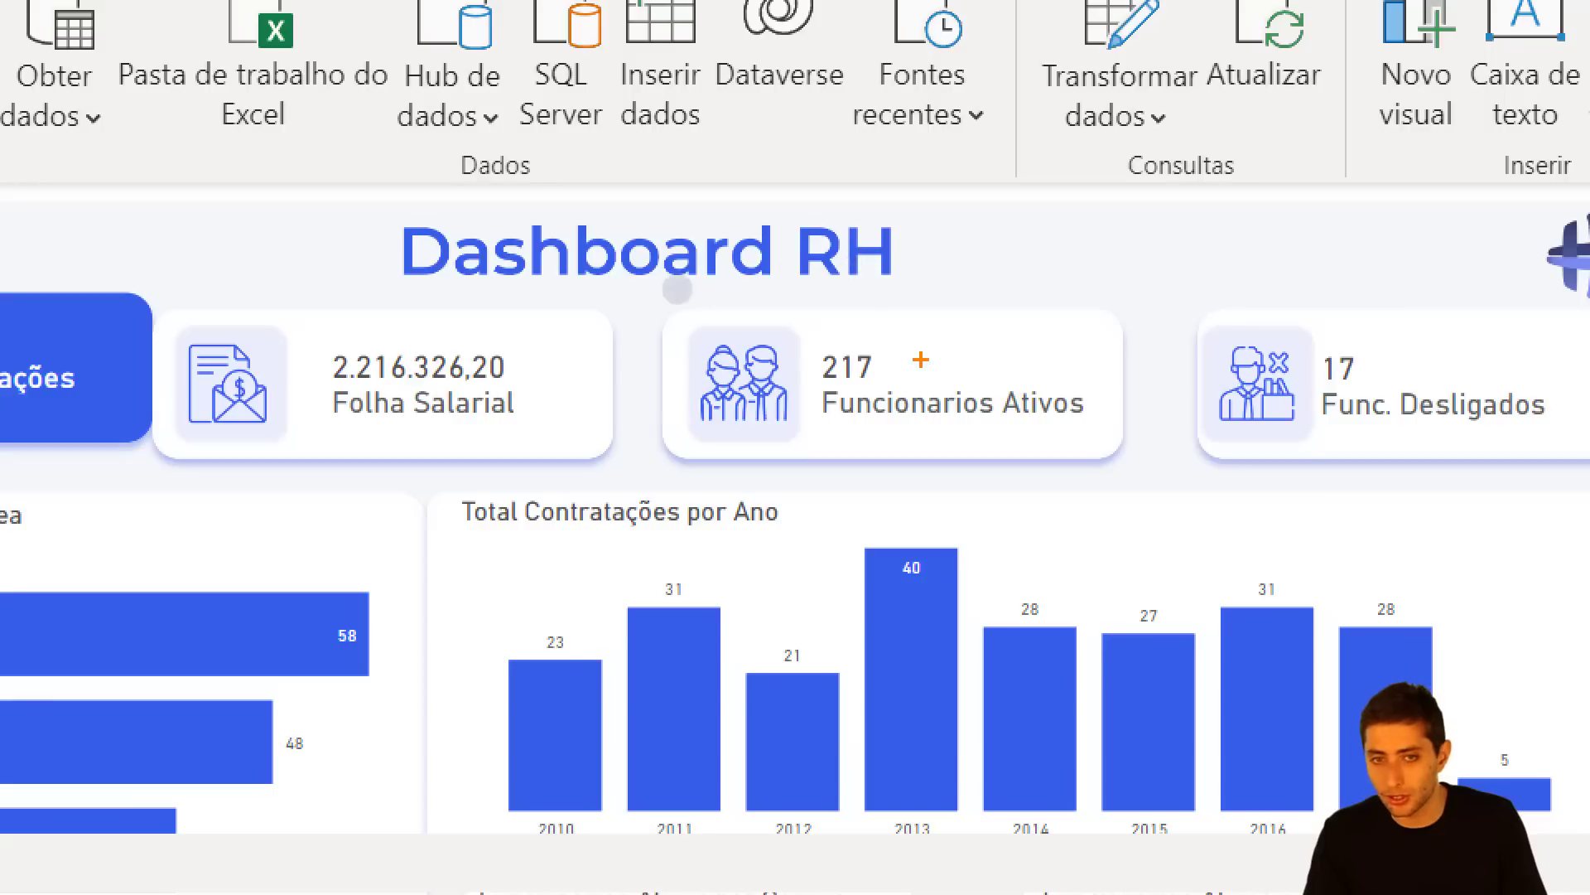
Mark the icon margins inside the Funcionarios Ativos and Func. Desligados cards to compare how the icons are placed.
left_click_drag(692, 332, 793, 435)
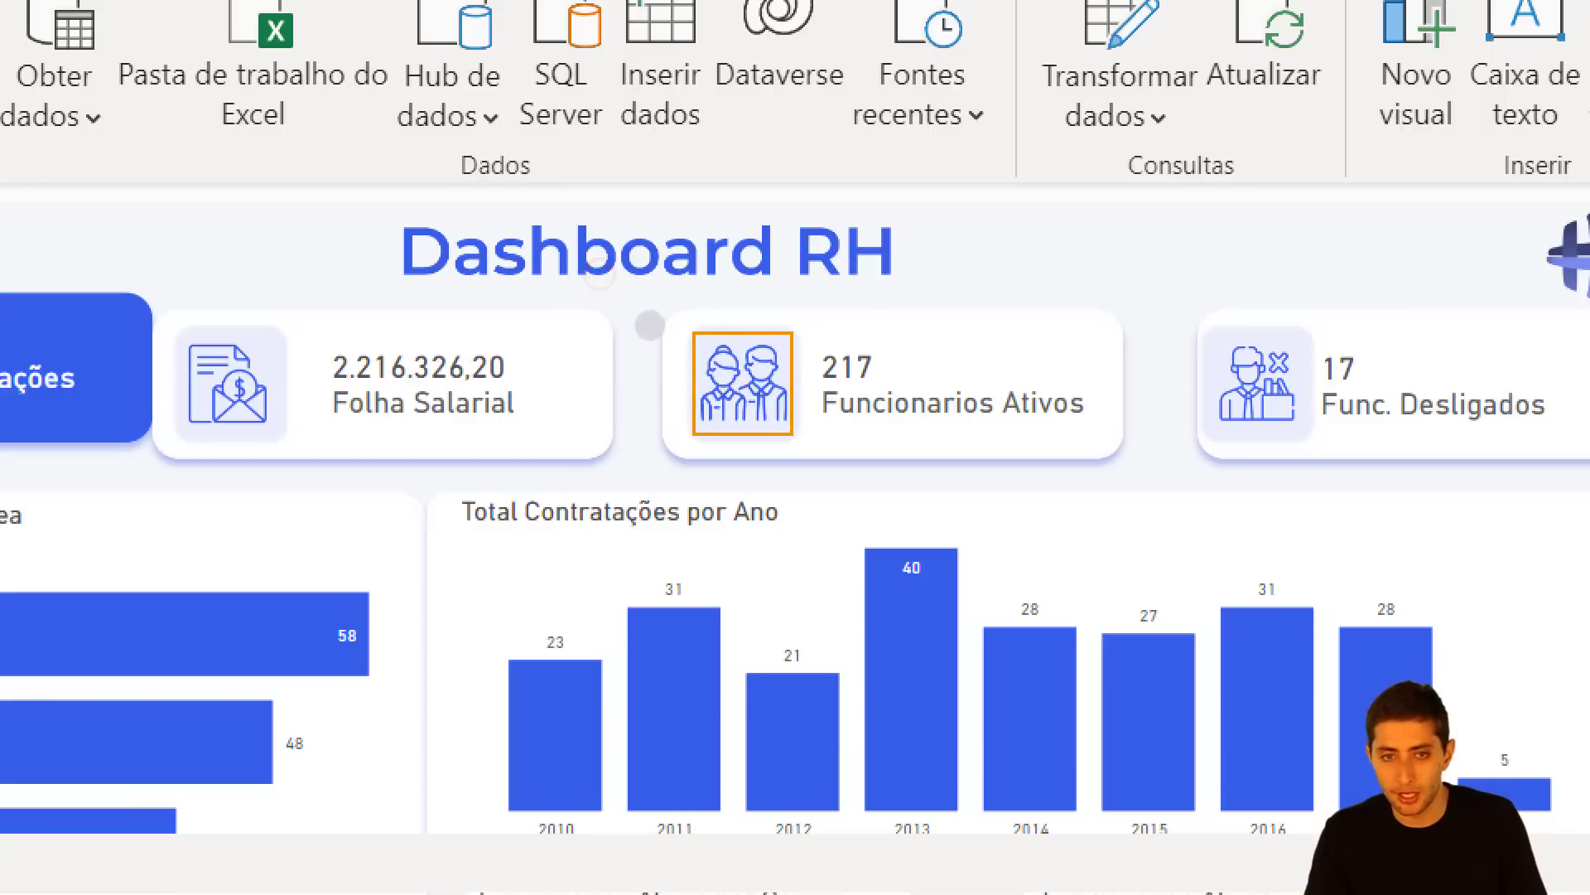
key("e")
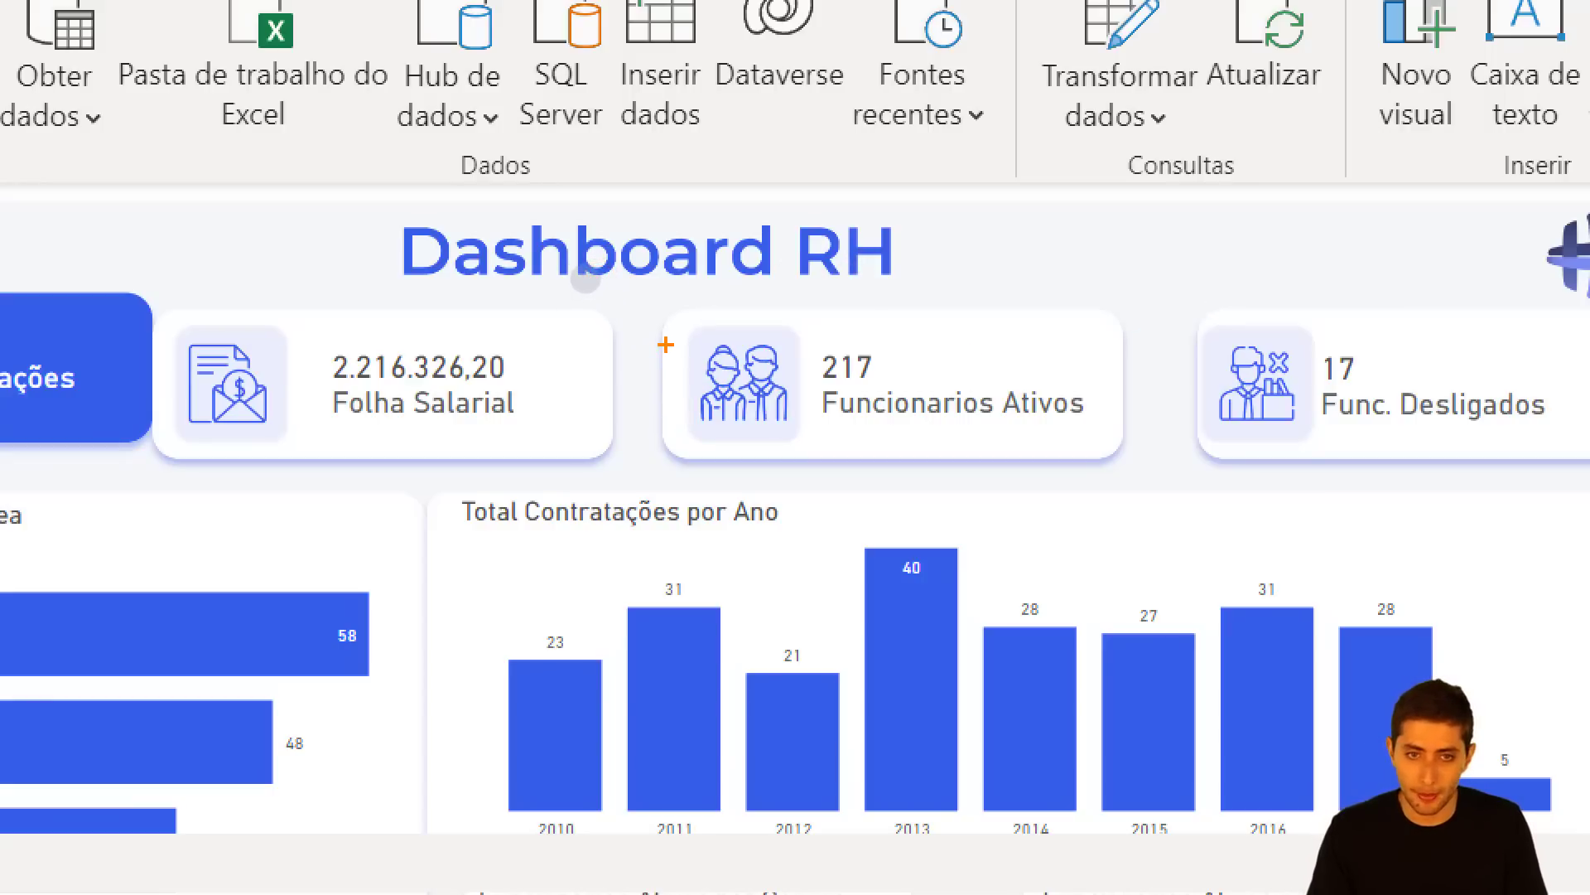
left_click_drag(663, 333, 662, 455)
left_click_drag(693, 348, 688, 447)
key("ctrl+z")
key("ctrl+z")
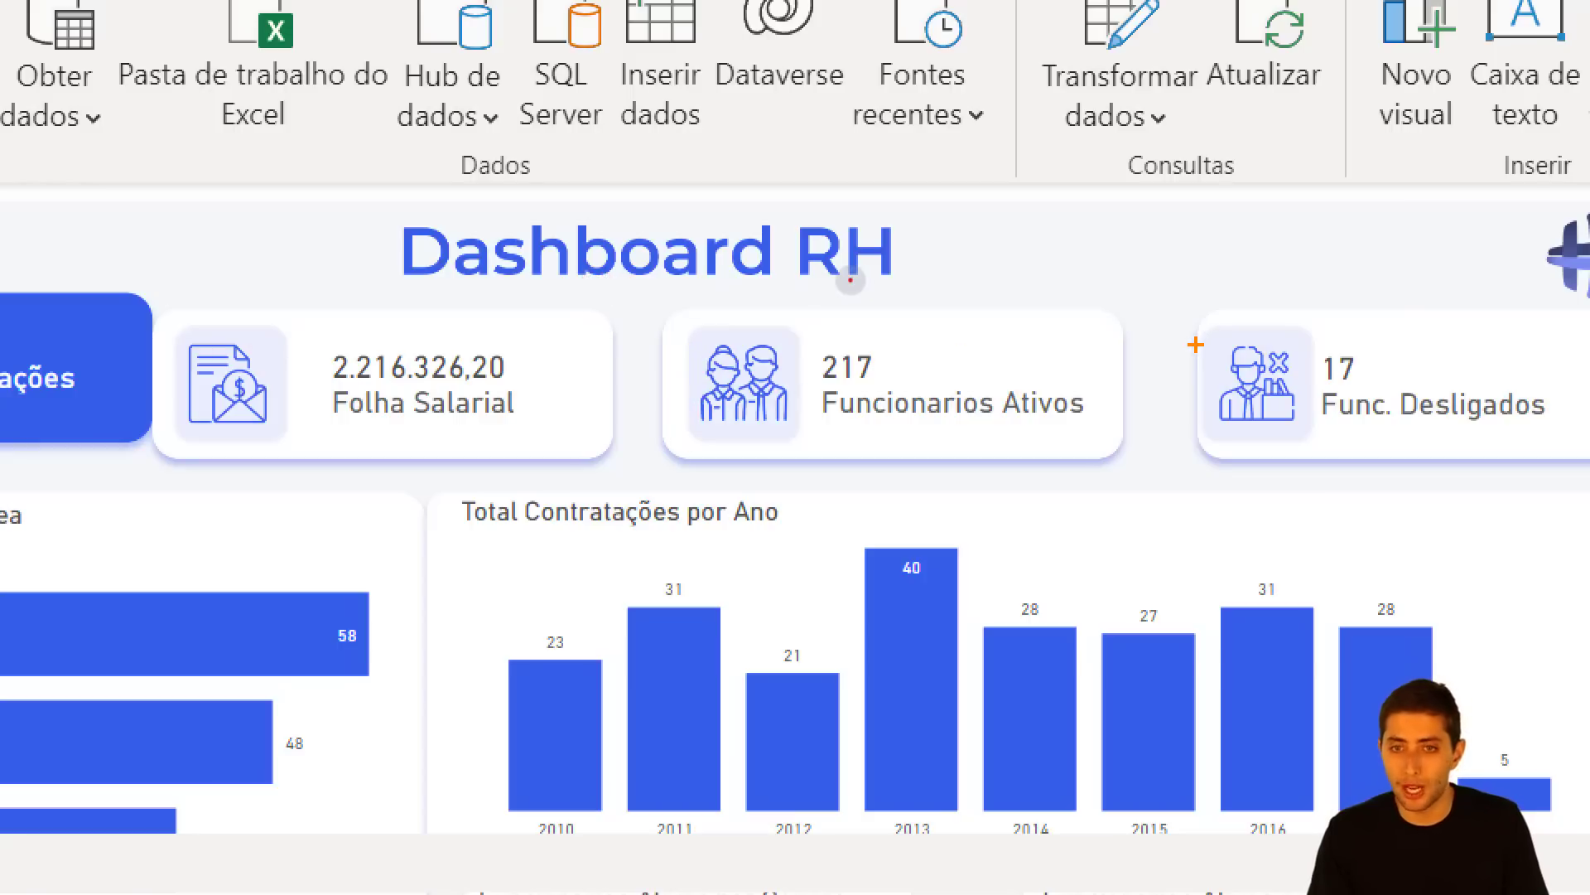
left_click_drag(1196, 345, 1194, 461)
key("ctrl+z")
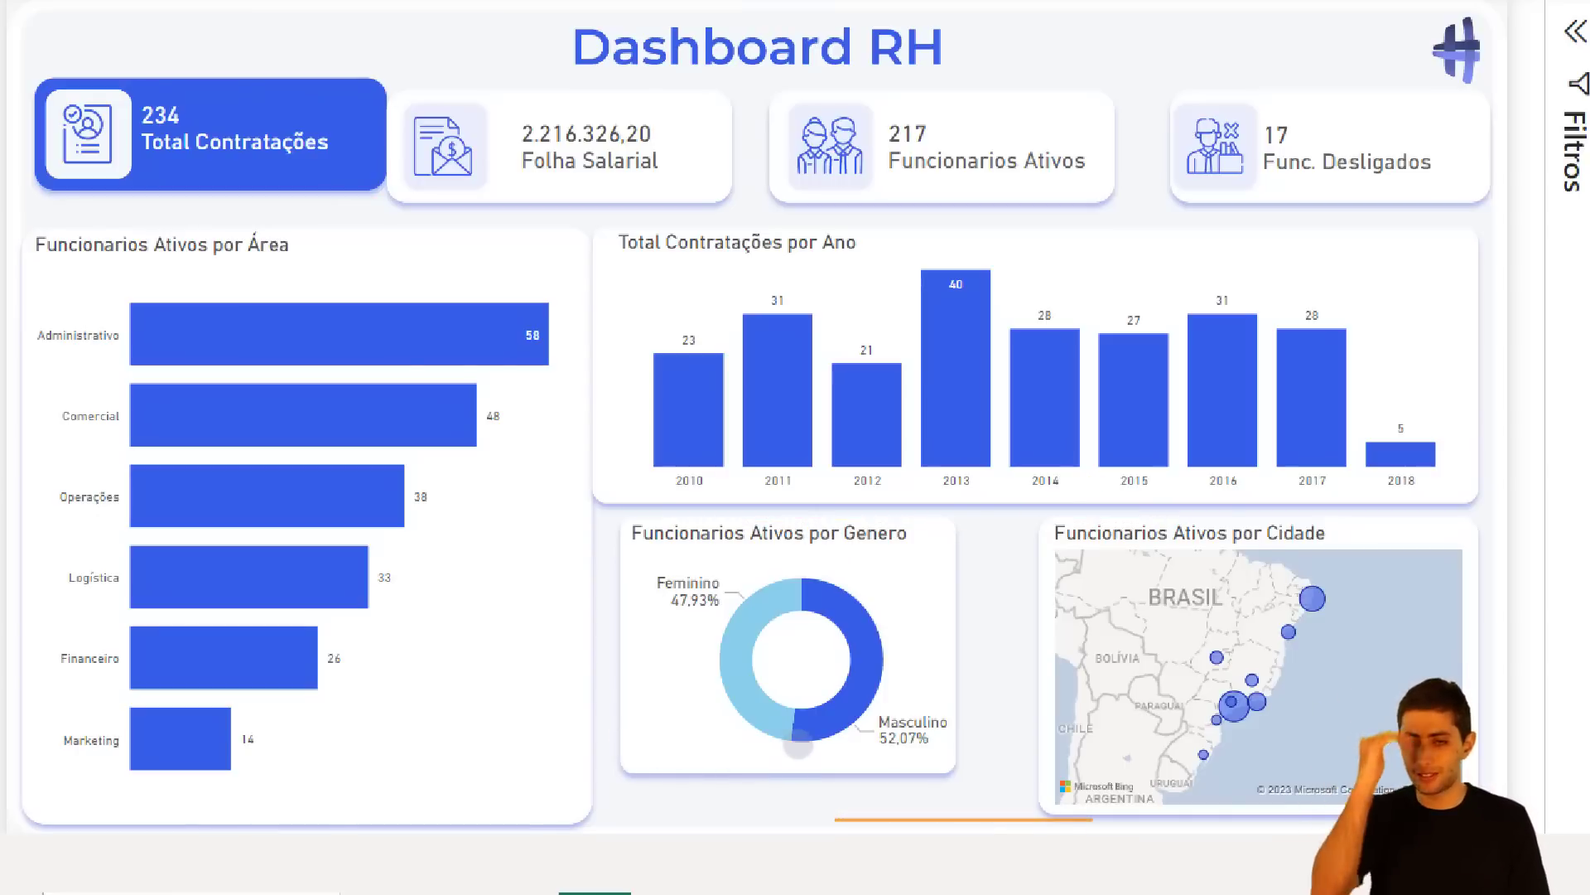
Mark the vertical gaps below the Funcionarios Ativos por Genero and Total Contratações por Ano charts to compare the spacing.
left_click(653, 723)
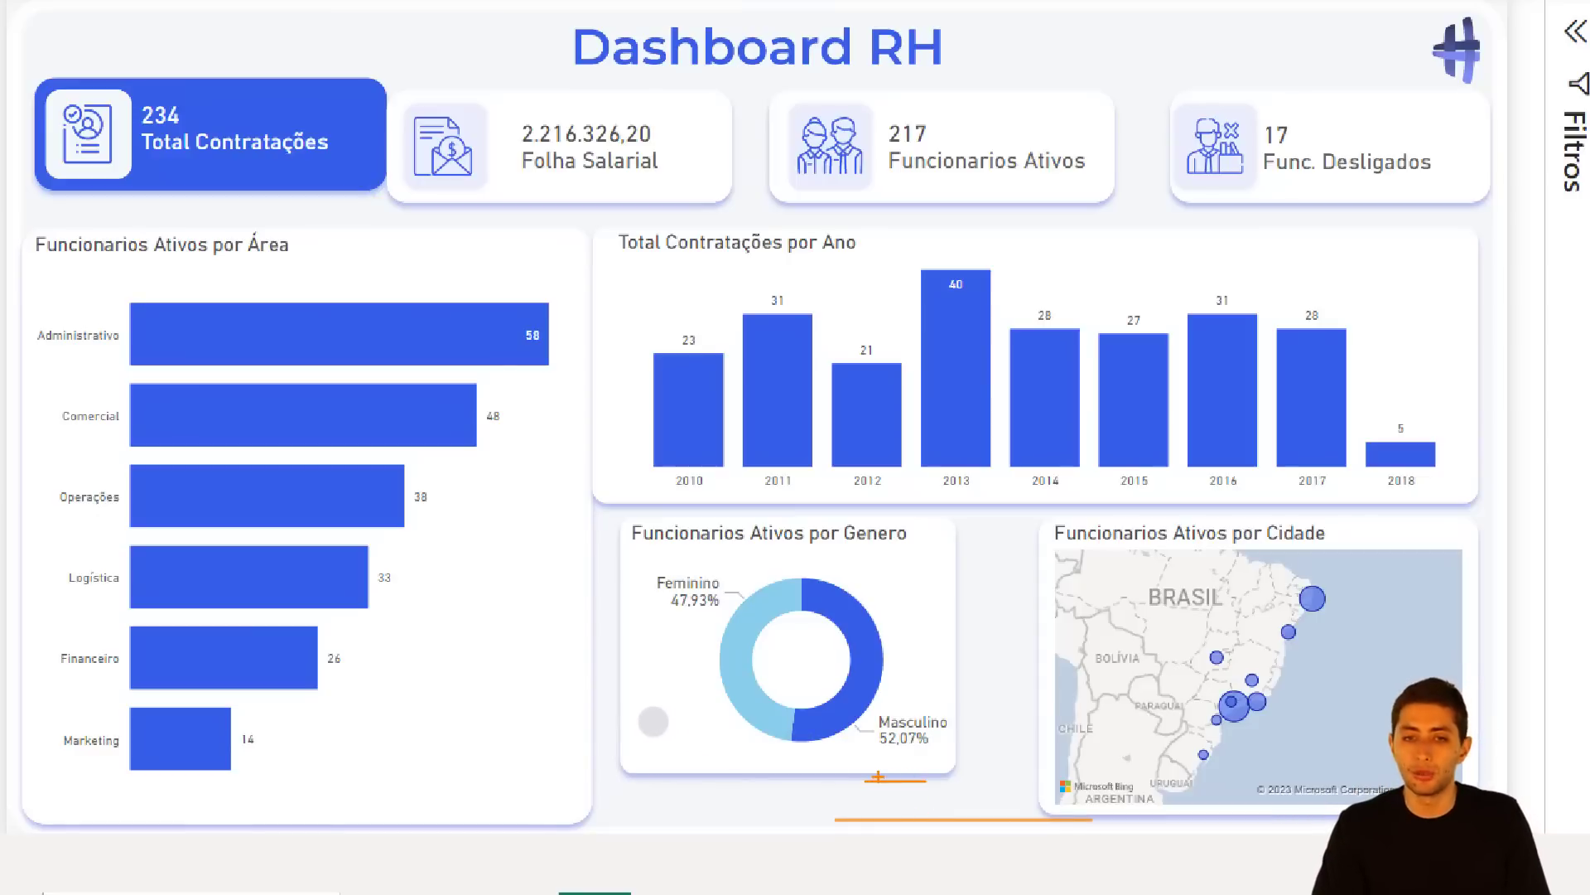
mouse_move(729, 772)
left_mouse_down()
mouse_move(884, 832)
mouse_move(979, 829)
left_mouse_up()
key("ctrl+z")
key("ctrl+z")
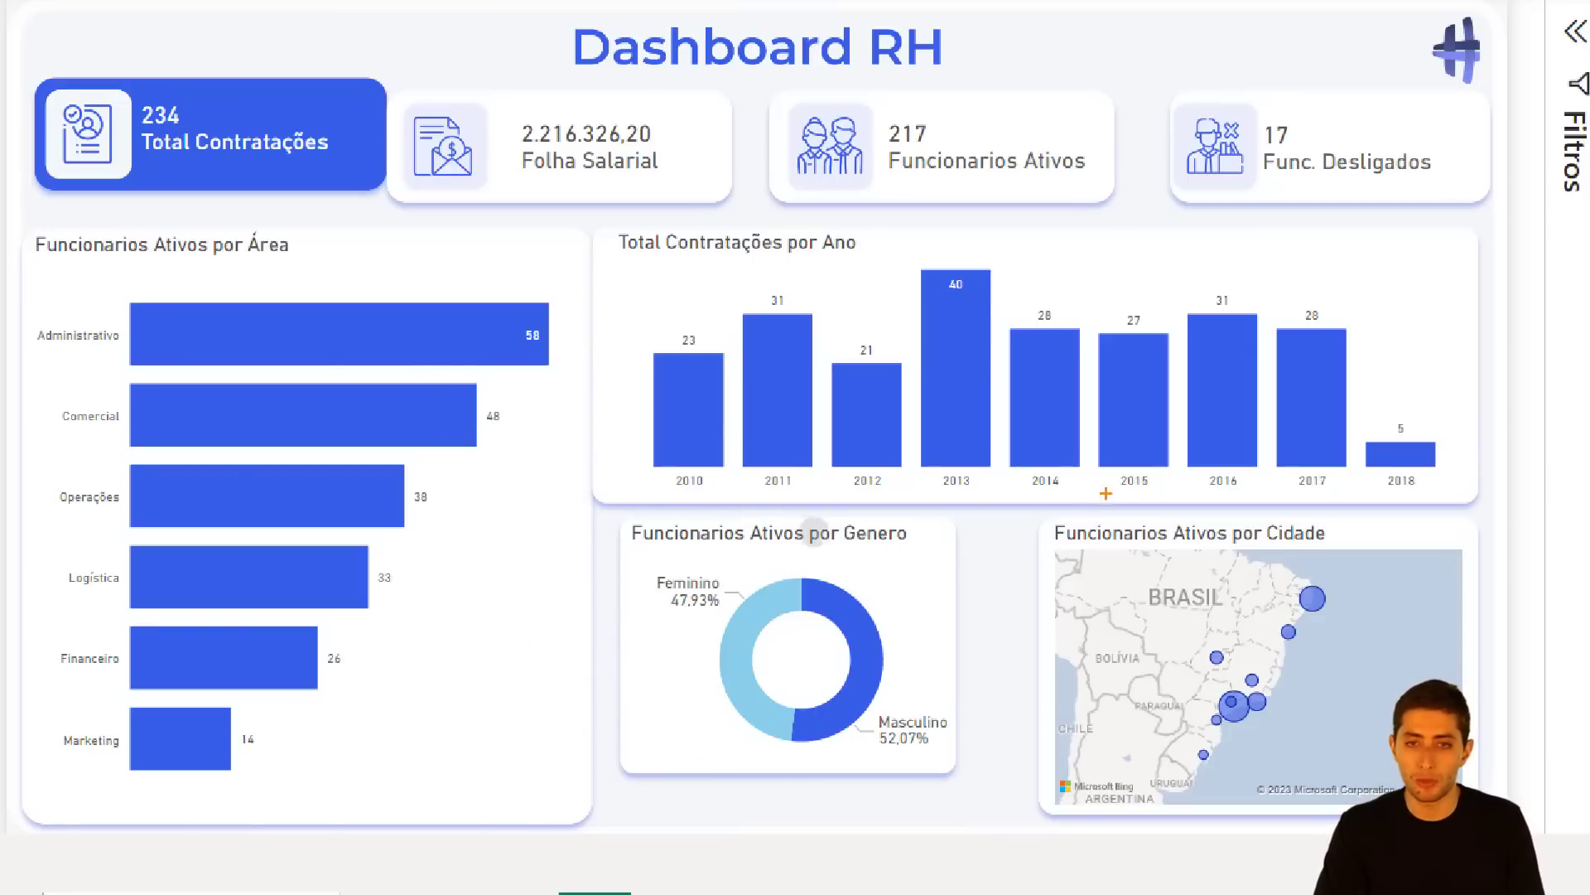
left_click_drag(1067, 500, 1259, 519)
left_click_drag(793, 499, 902, 527)
key("ctrl+z")
key("ctrl+z")
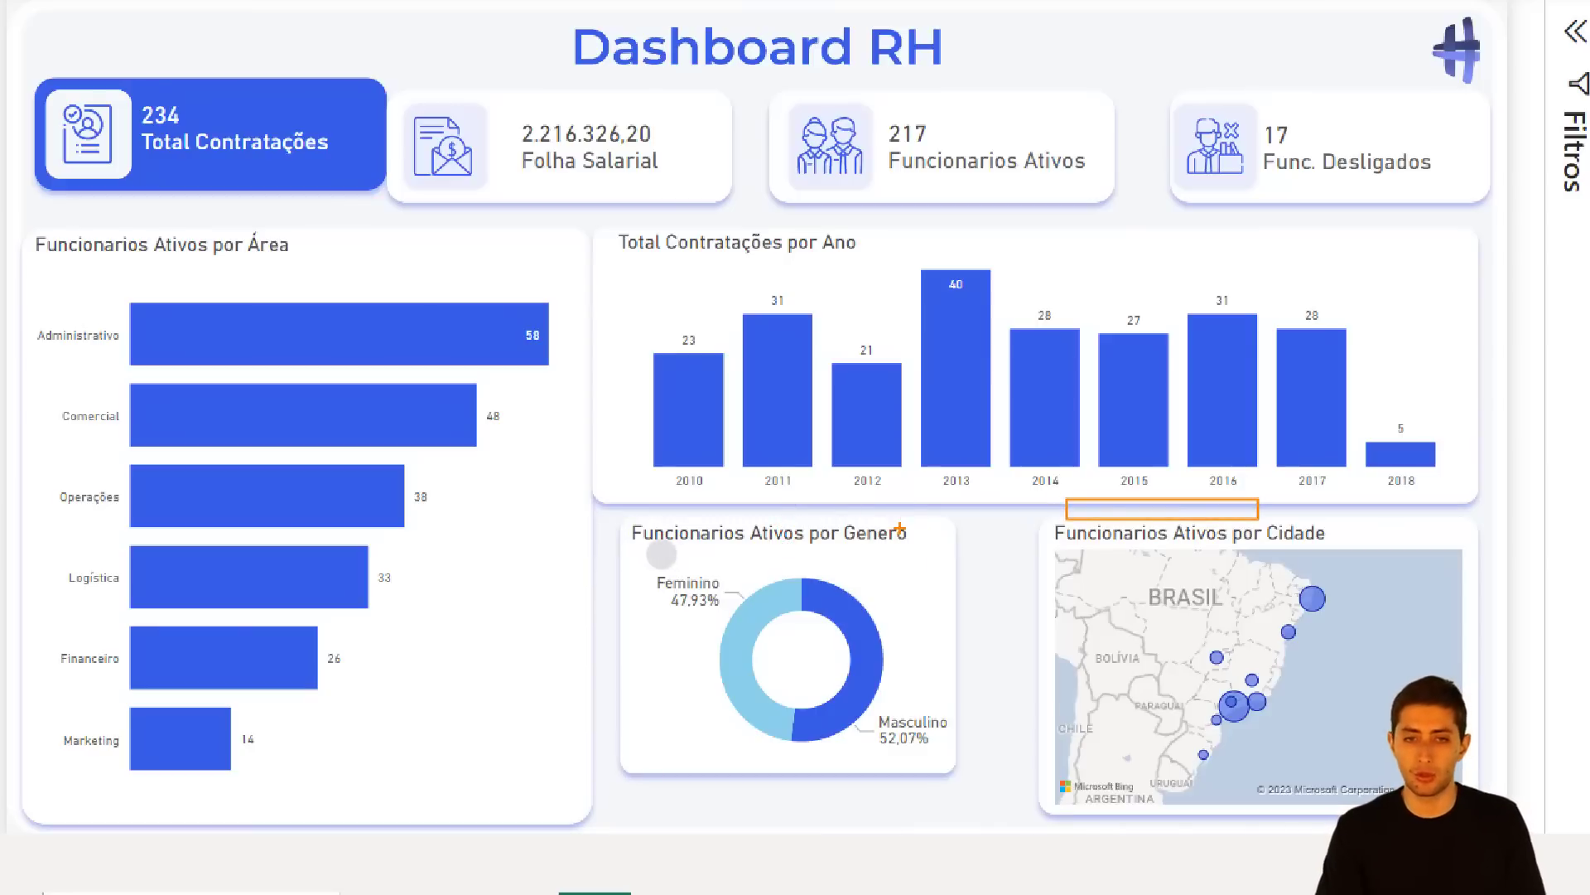
Outline the gender, yearly hirings and city charts with rectangles to compare their sizes and outer edges.
left_click_drag(622, 517, 972, 771)
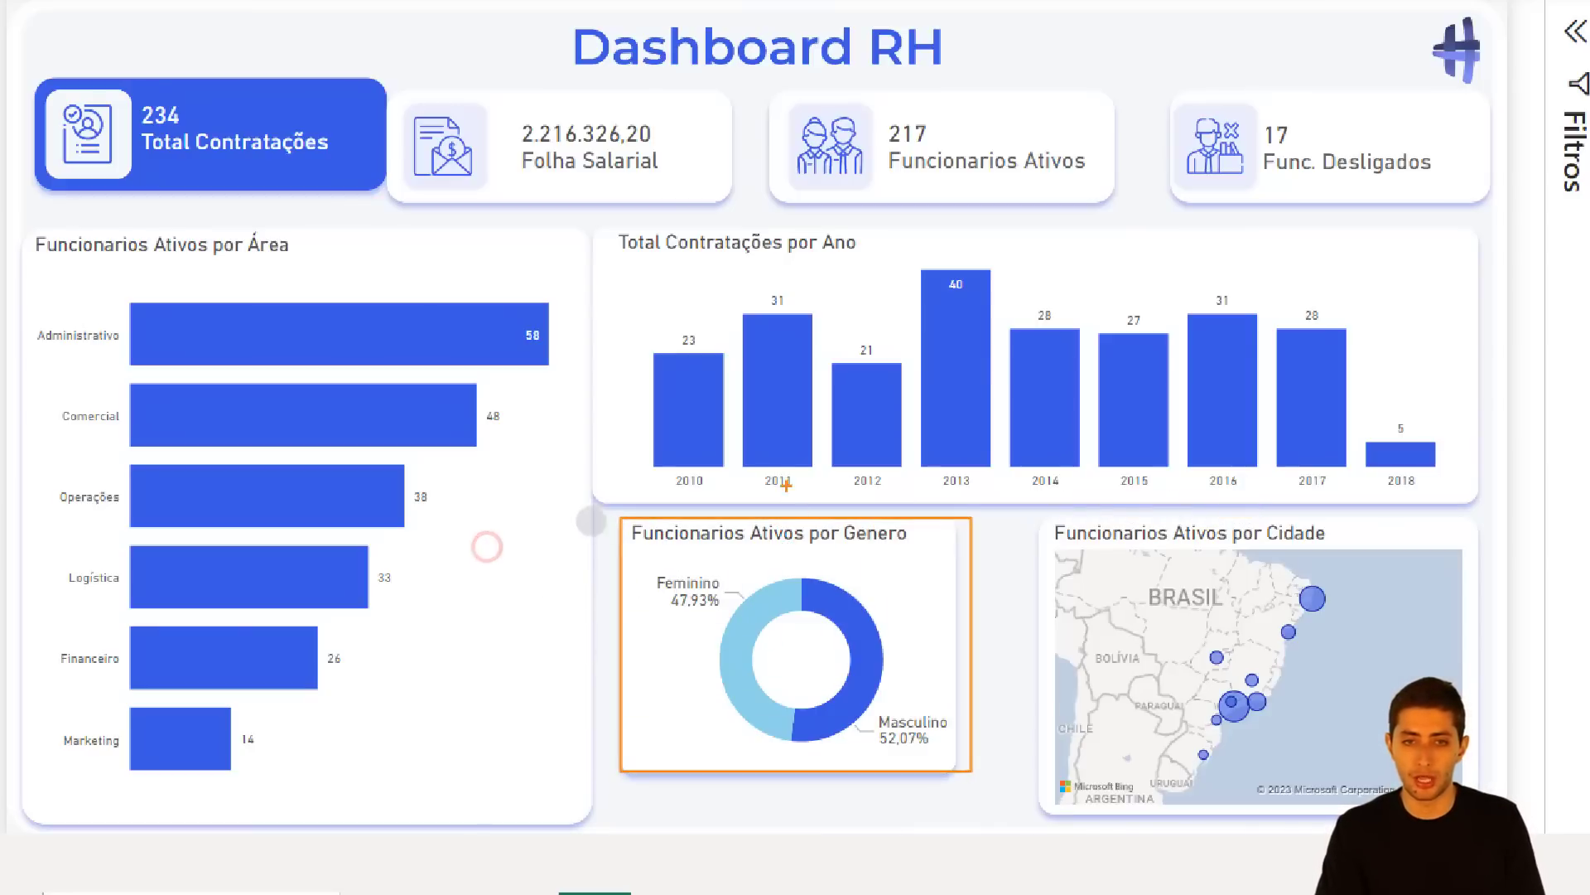
mouse_move(602, 503)
left_mouse_down()
mouse_move(1402, 365)
mouse_move(1493, 227)
left_mouse_up()
left_click_drag(1050, 523, 1492, 805)
key("ctrl+z")
key("ctrl+z")
key("ctrl+z")
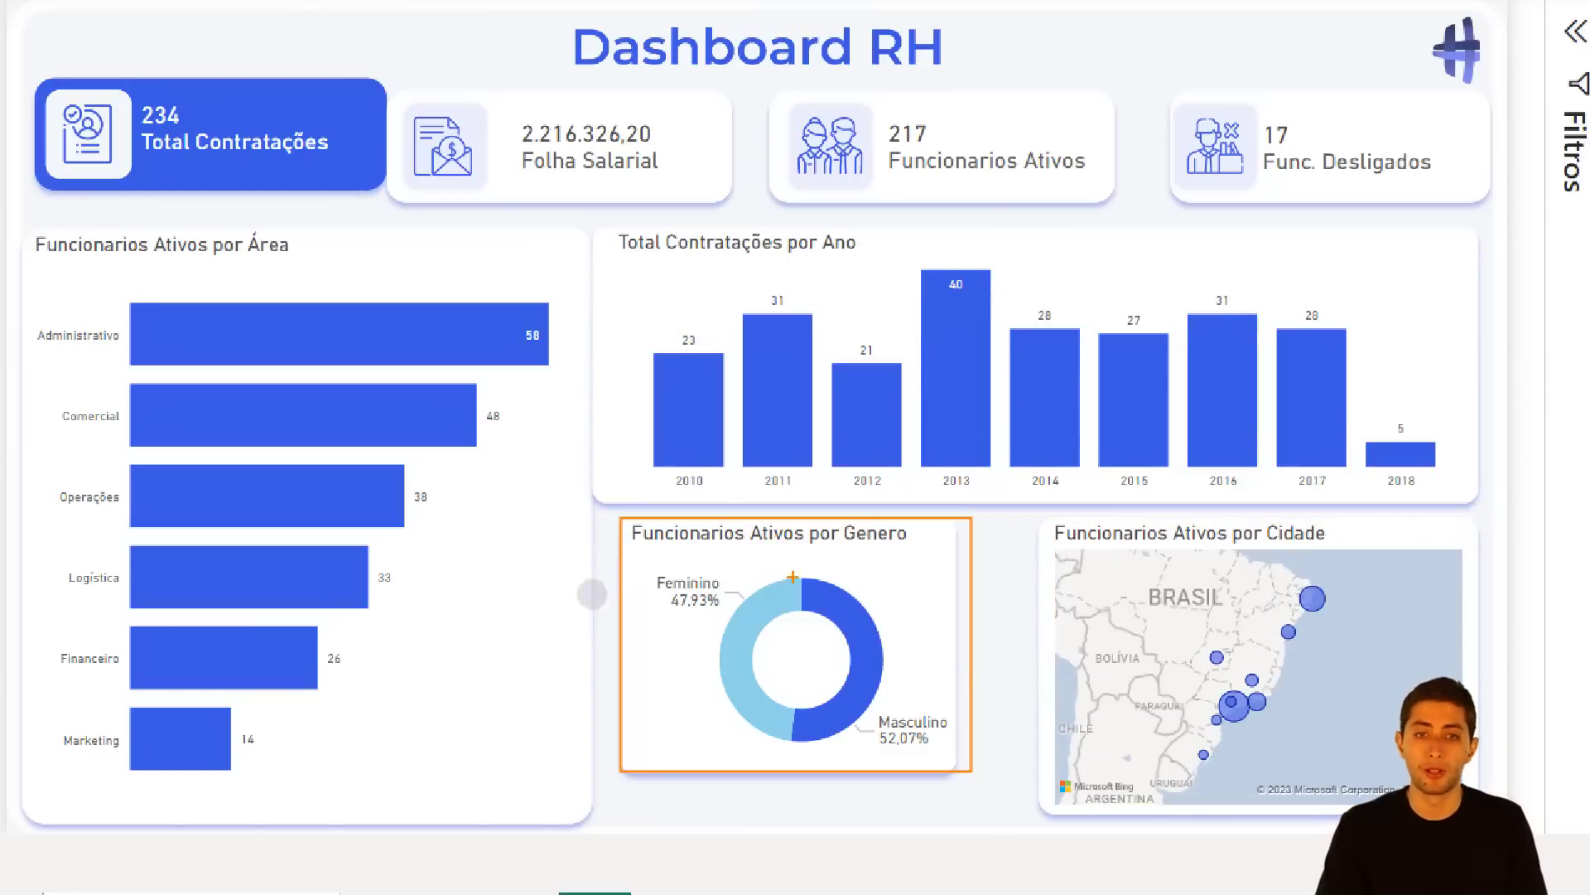
Mark the horizontal gaps beside the Funcionarios Ativos por Genero chart to compare them, then clear the markings.
mouse_move(592, 233)
left_mouse_down()
mouse_move(593, 491)
mouse_move(675, 738)
mouse_move(633, 760)
left_mouse_up()
mouse_move(960, 523)
left_mouse_down()
mouse_move(1071, 748)
mouse_move(1058, 792)
left_mouse_up()
key("ctrl+z")
key("Escape")
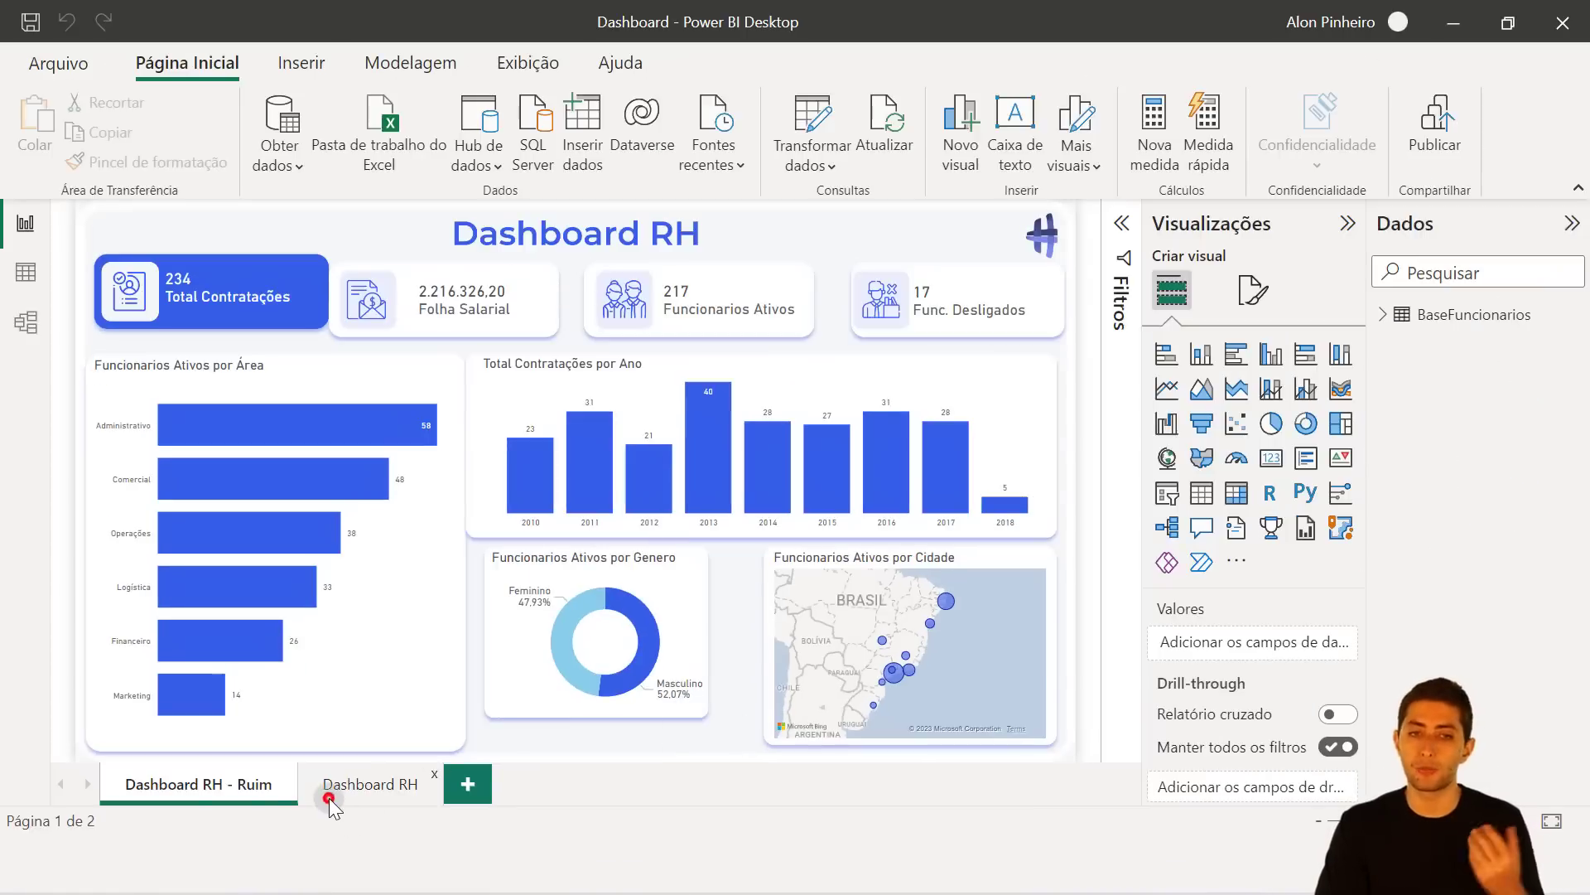
Open the Dashboard RH page and examine the alignment and spacing of its cards and charts.
left_click(329, 797)
left_click(182, 235)
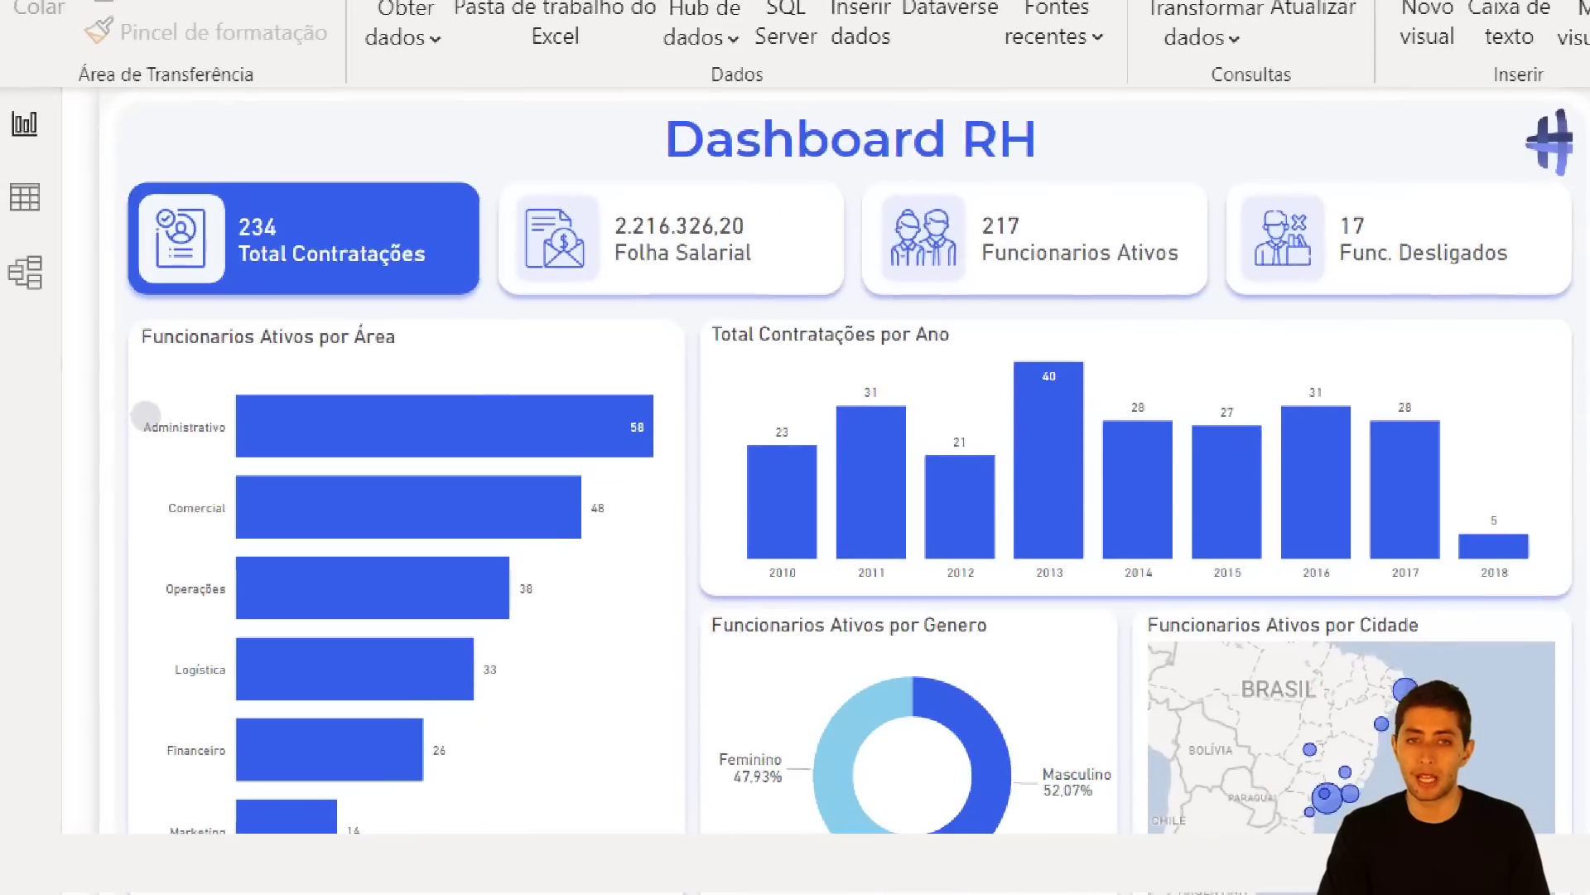
left_click(137, 398)
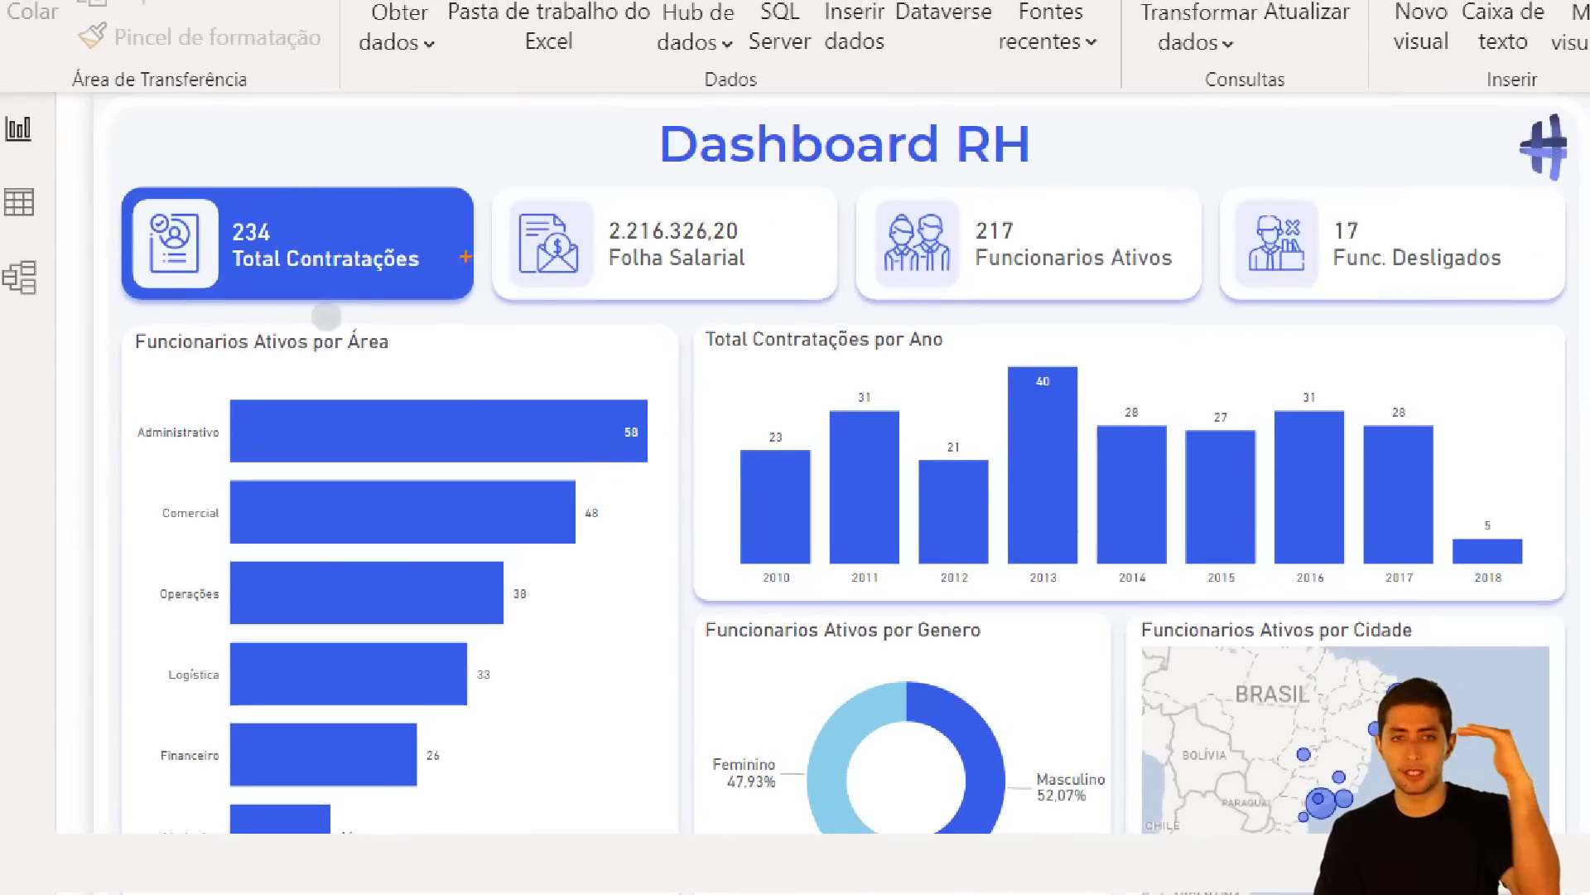
left_click_drag(675, 342, 706, 582)
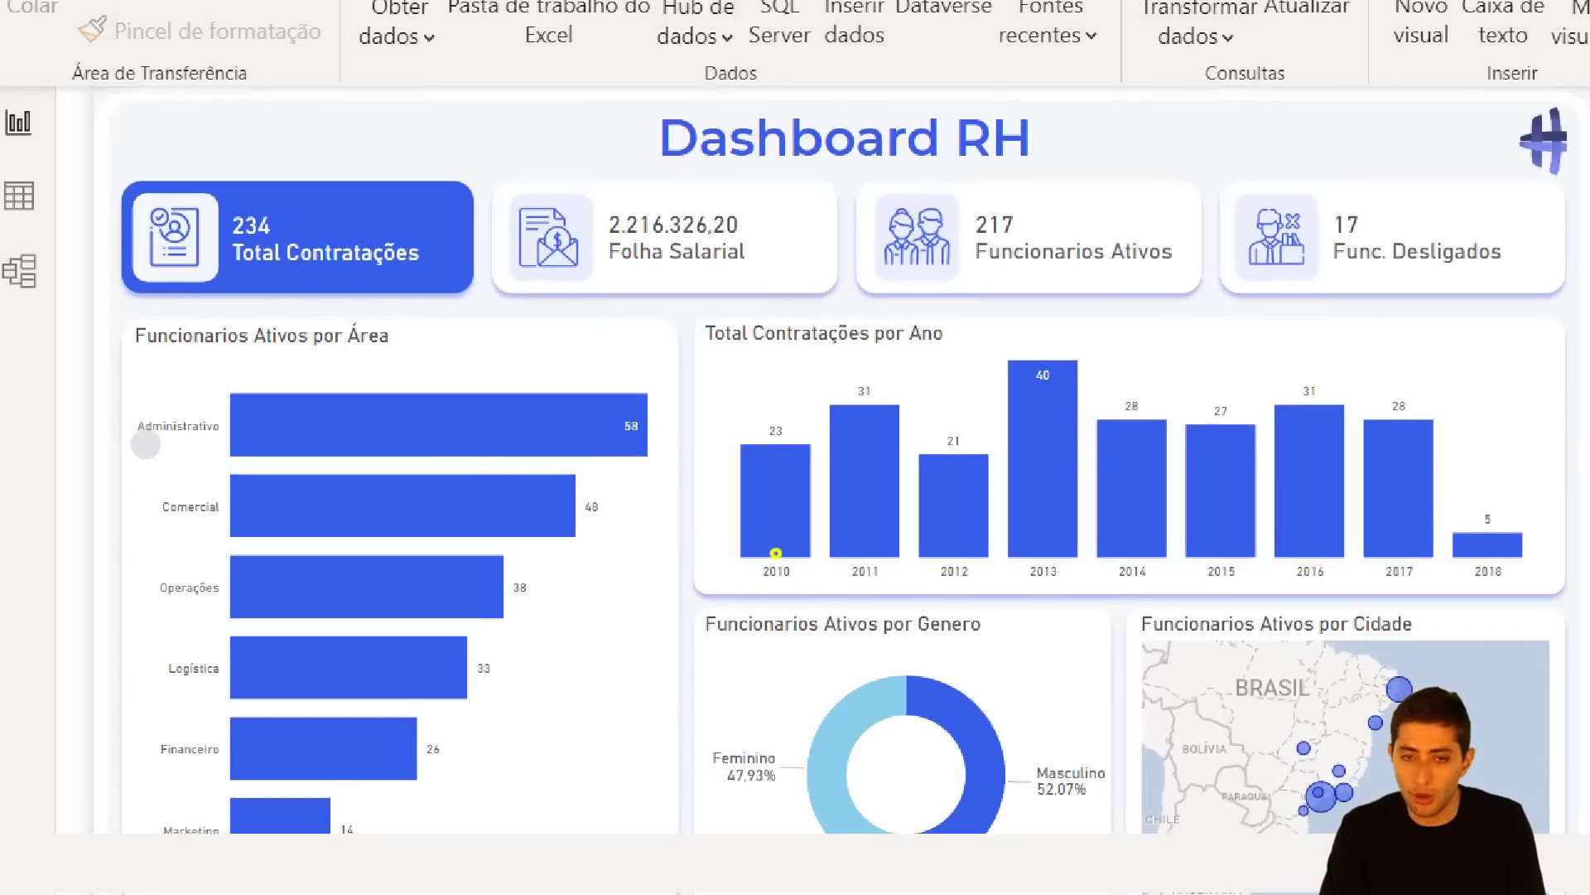
left_click(148, 512)
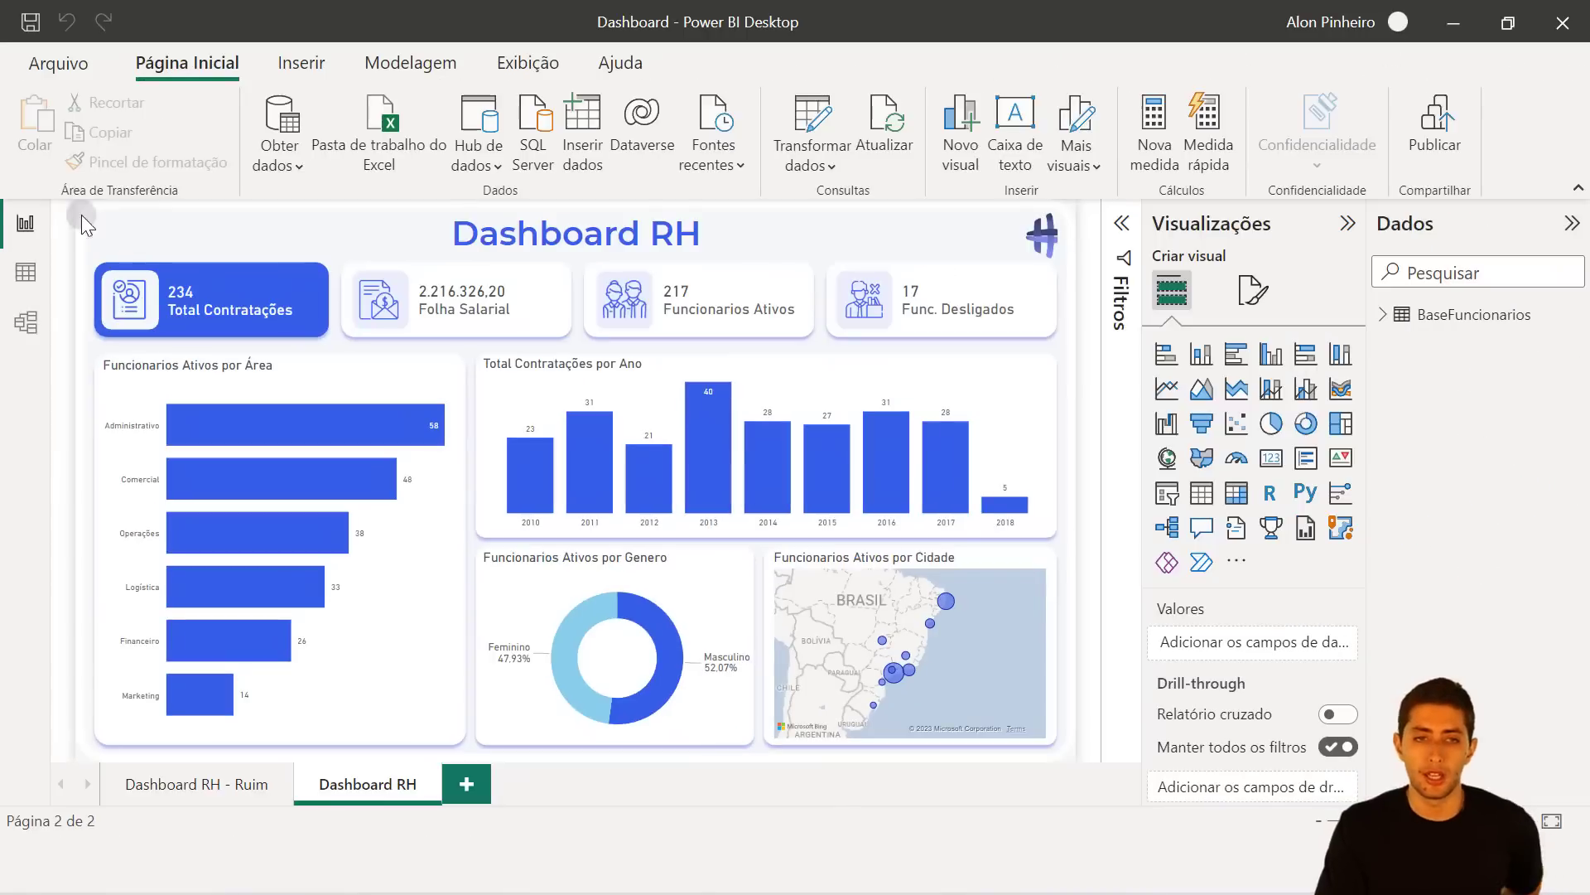
Distribute the four indicator card visuals horizontally and align them with Alinhar ao centro.
mouse_move(227, 292)
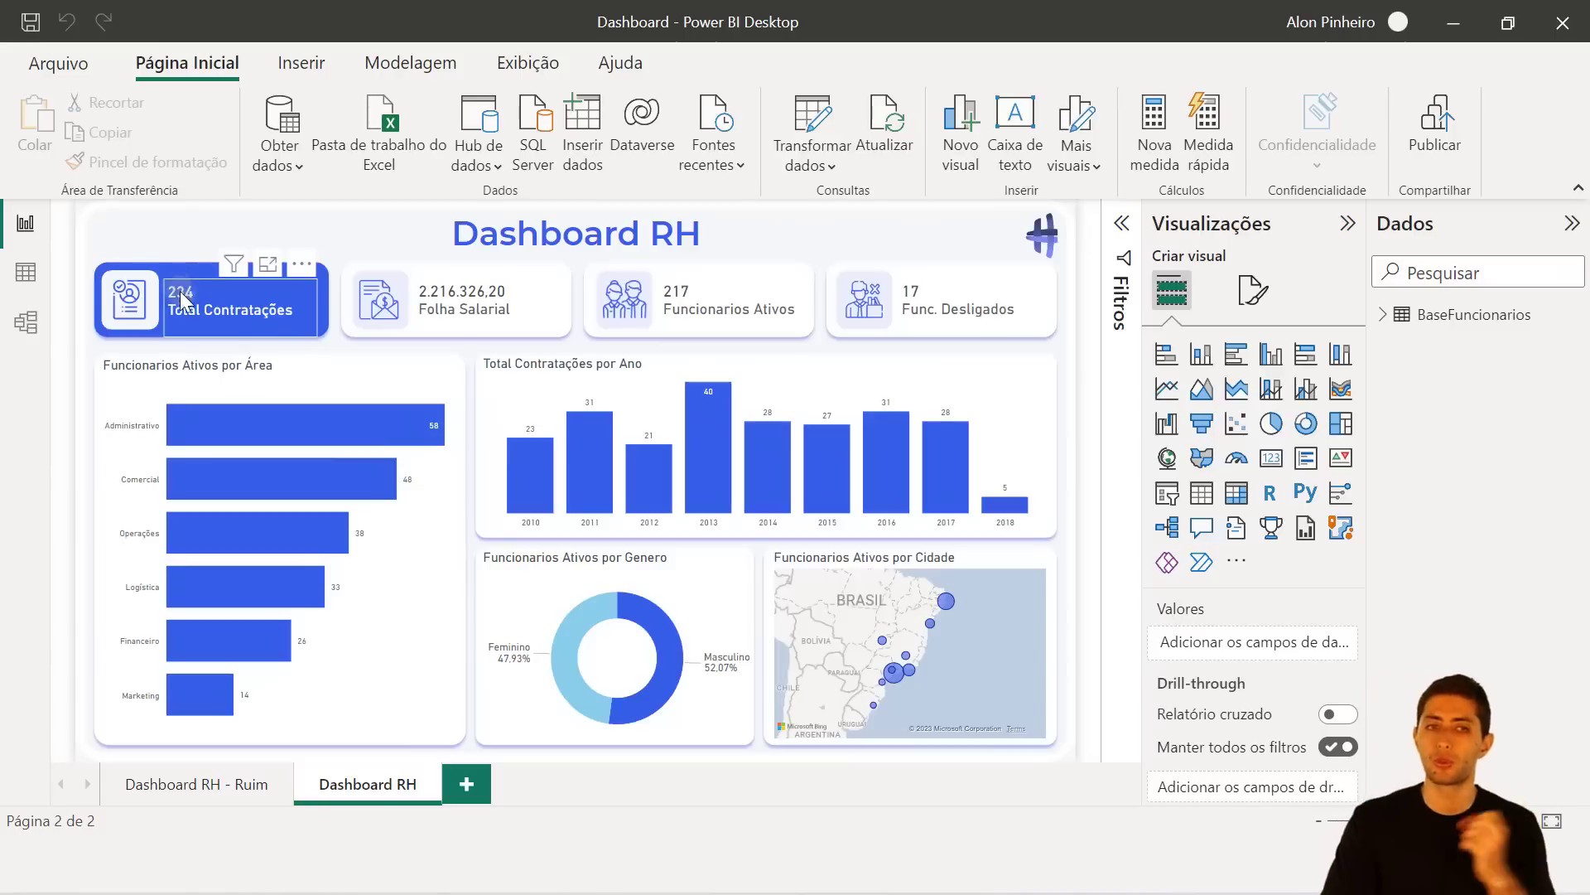
left_click_drag(147, 255, 1073, 364)
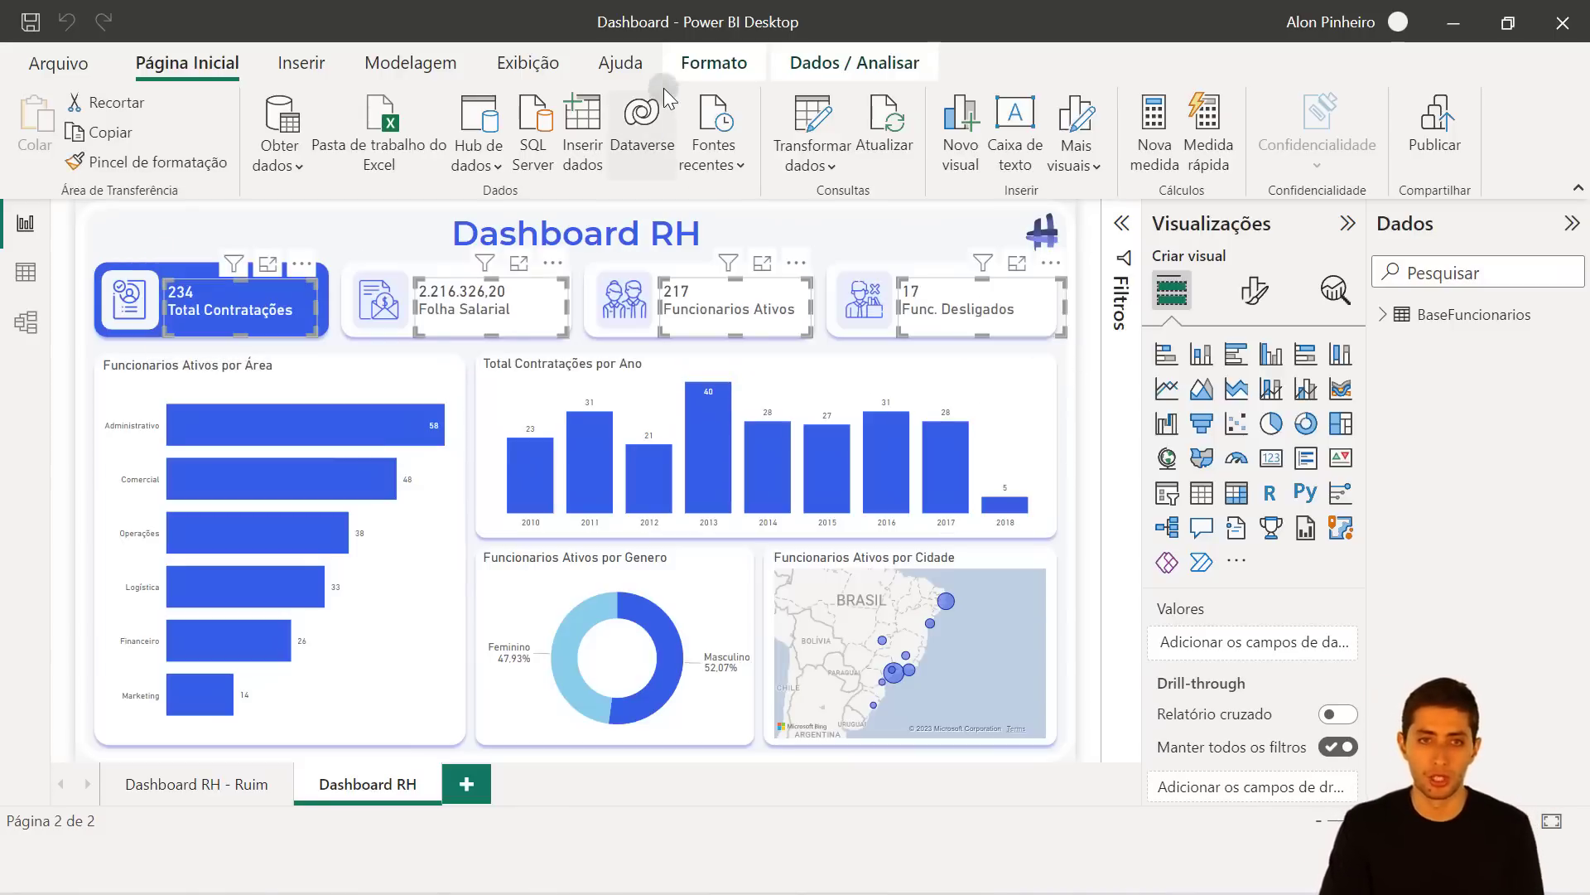
left_click(534, 58)
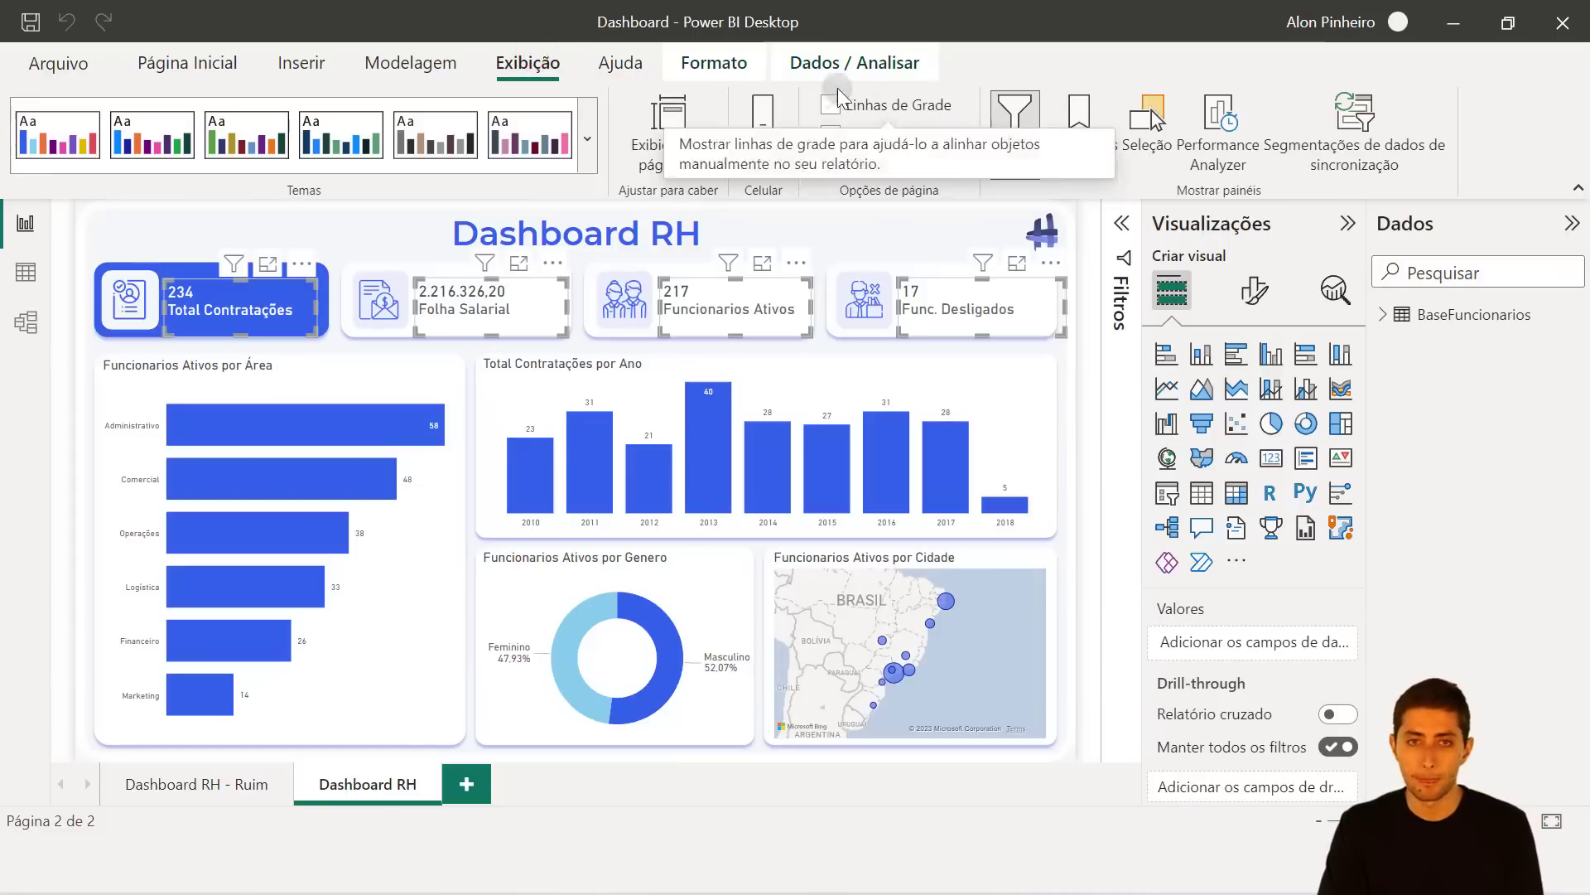
left_click(750, 60)
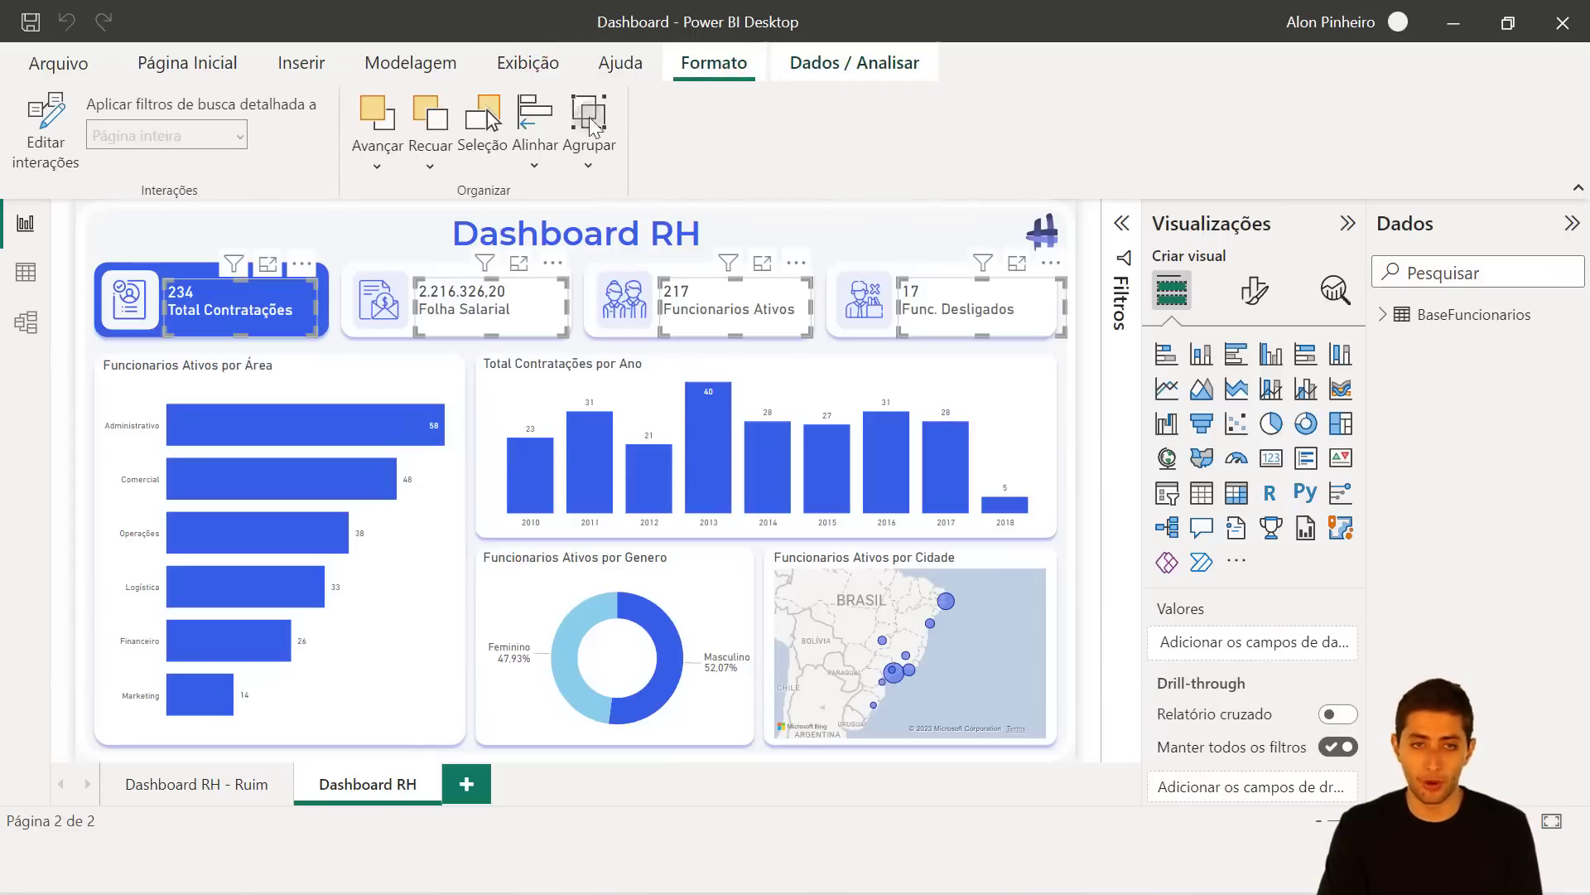
left_click(532, 152)
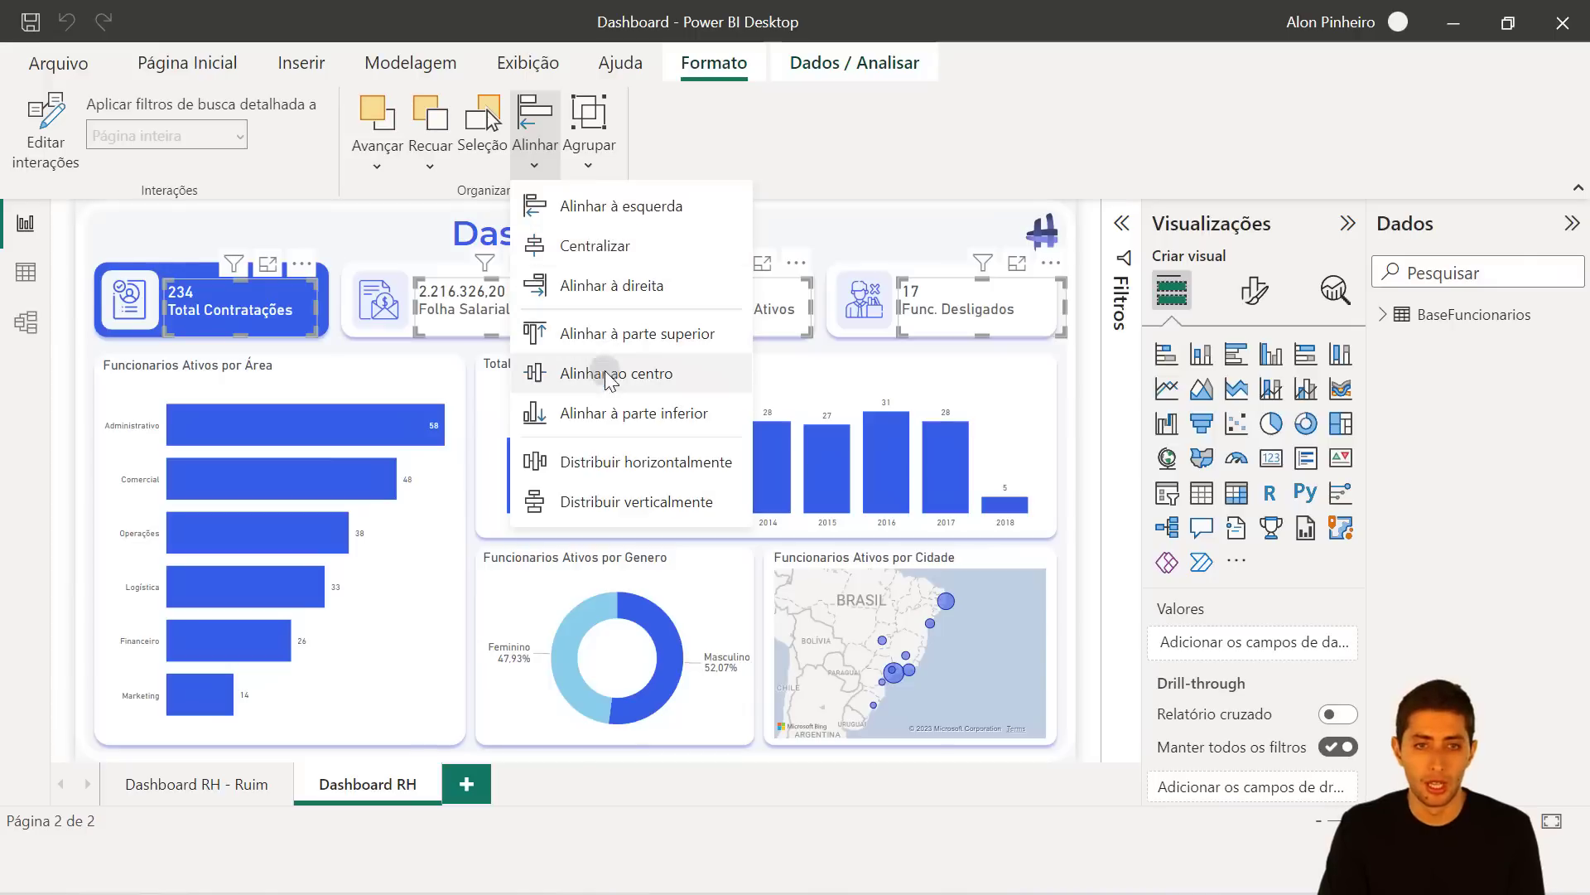
left_click(636, 464)
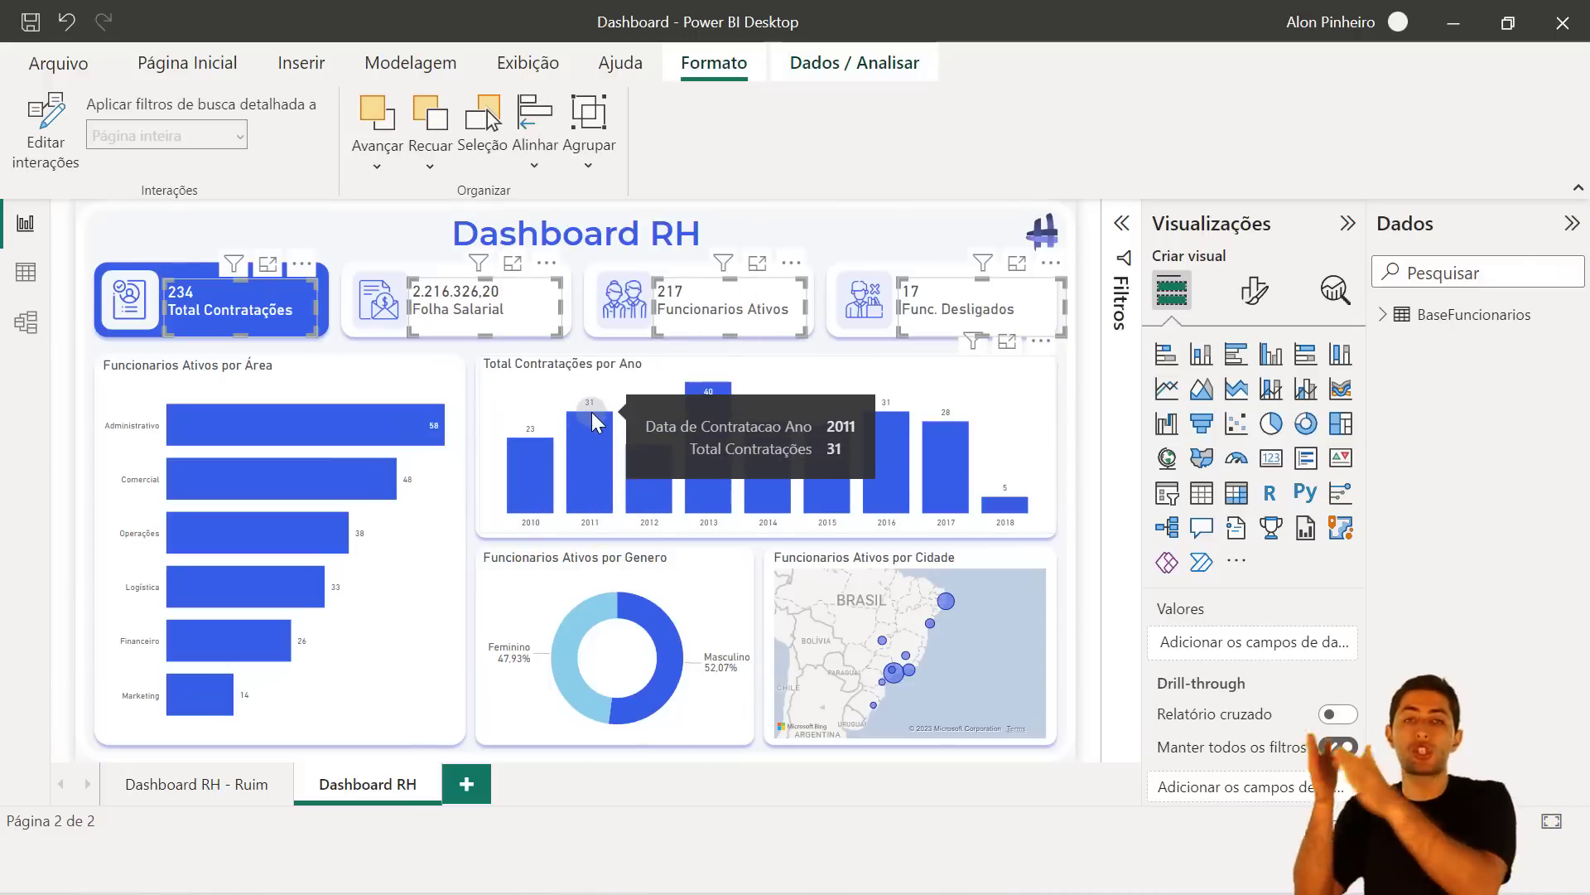
left_click(538, 163)
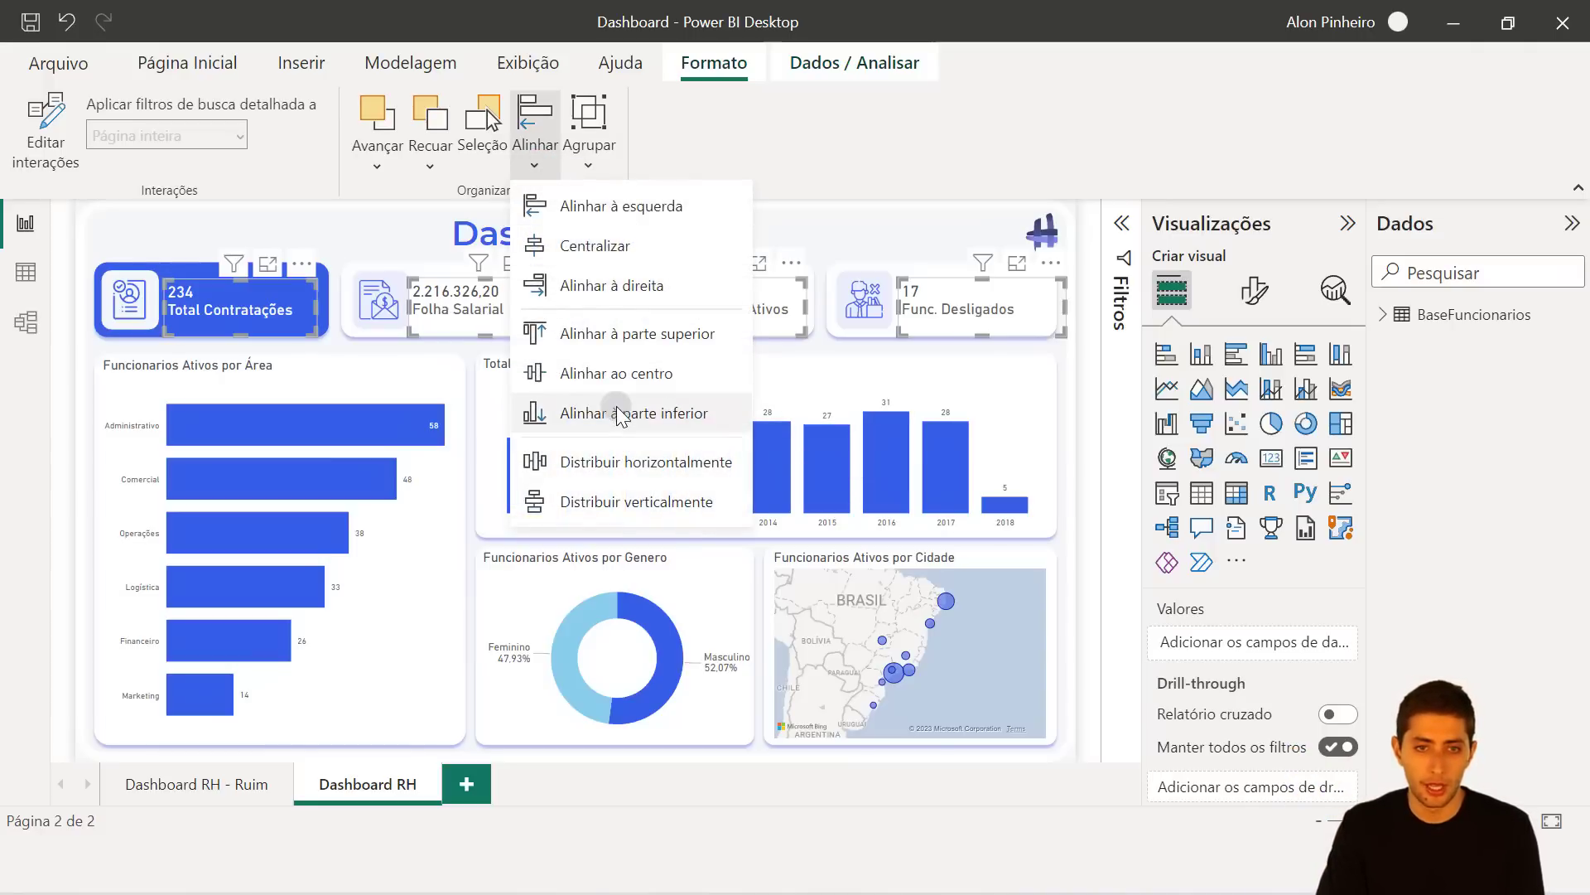
left_click(610, 373)
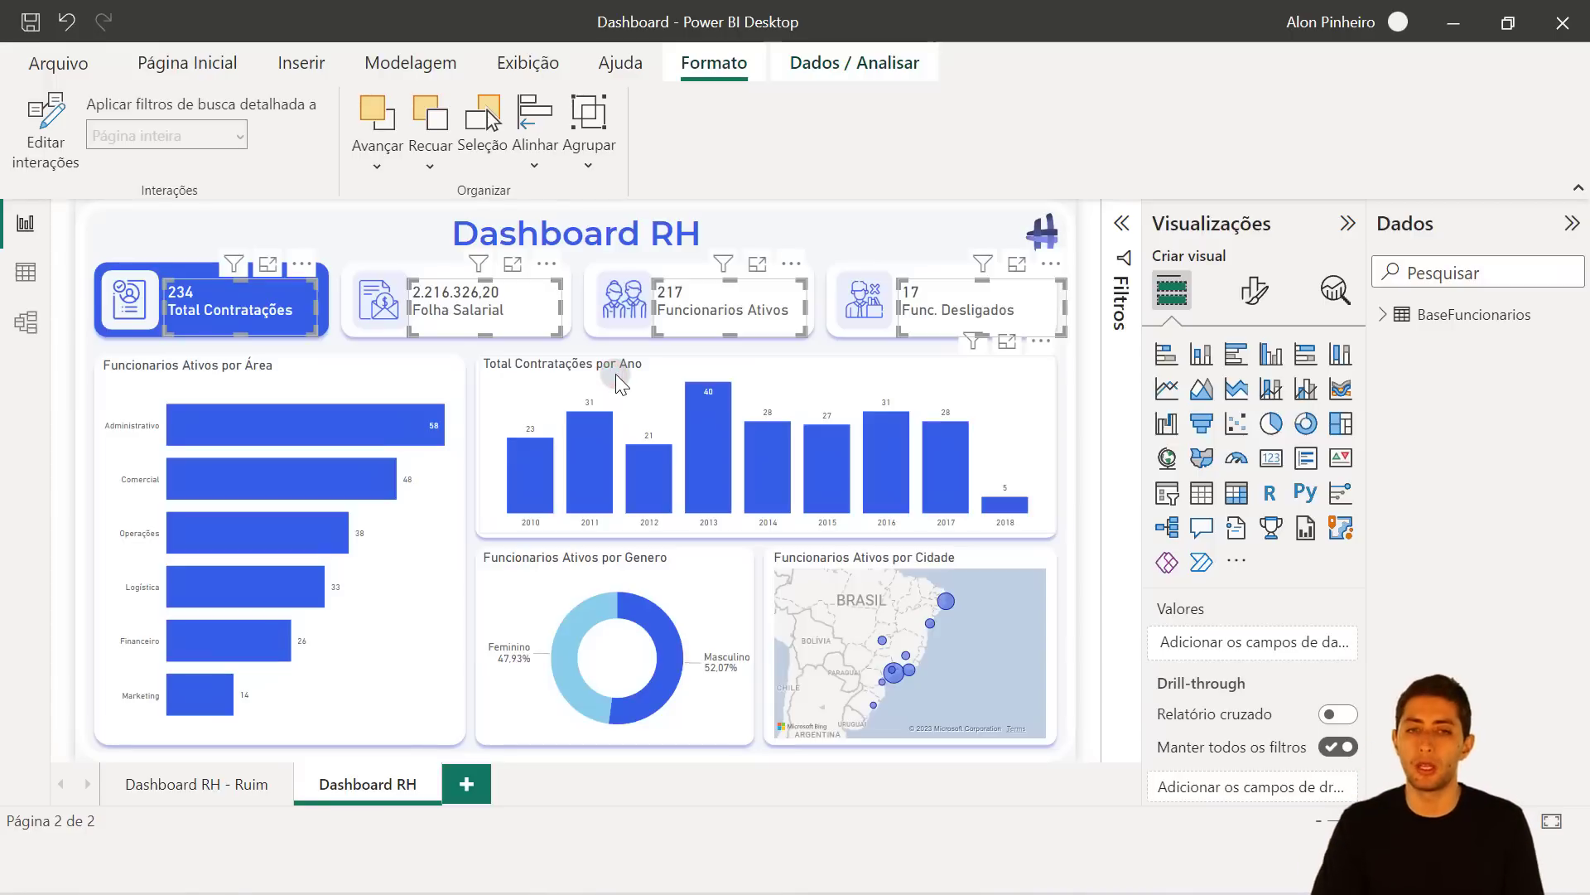
Browse the fields of the Calendário and CadastroProdutos tables, then expand BaseVendas and widen the field list to show full names.
left_click(760, 231)
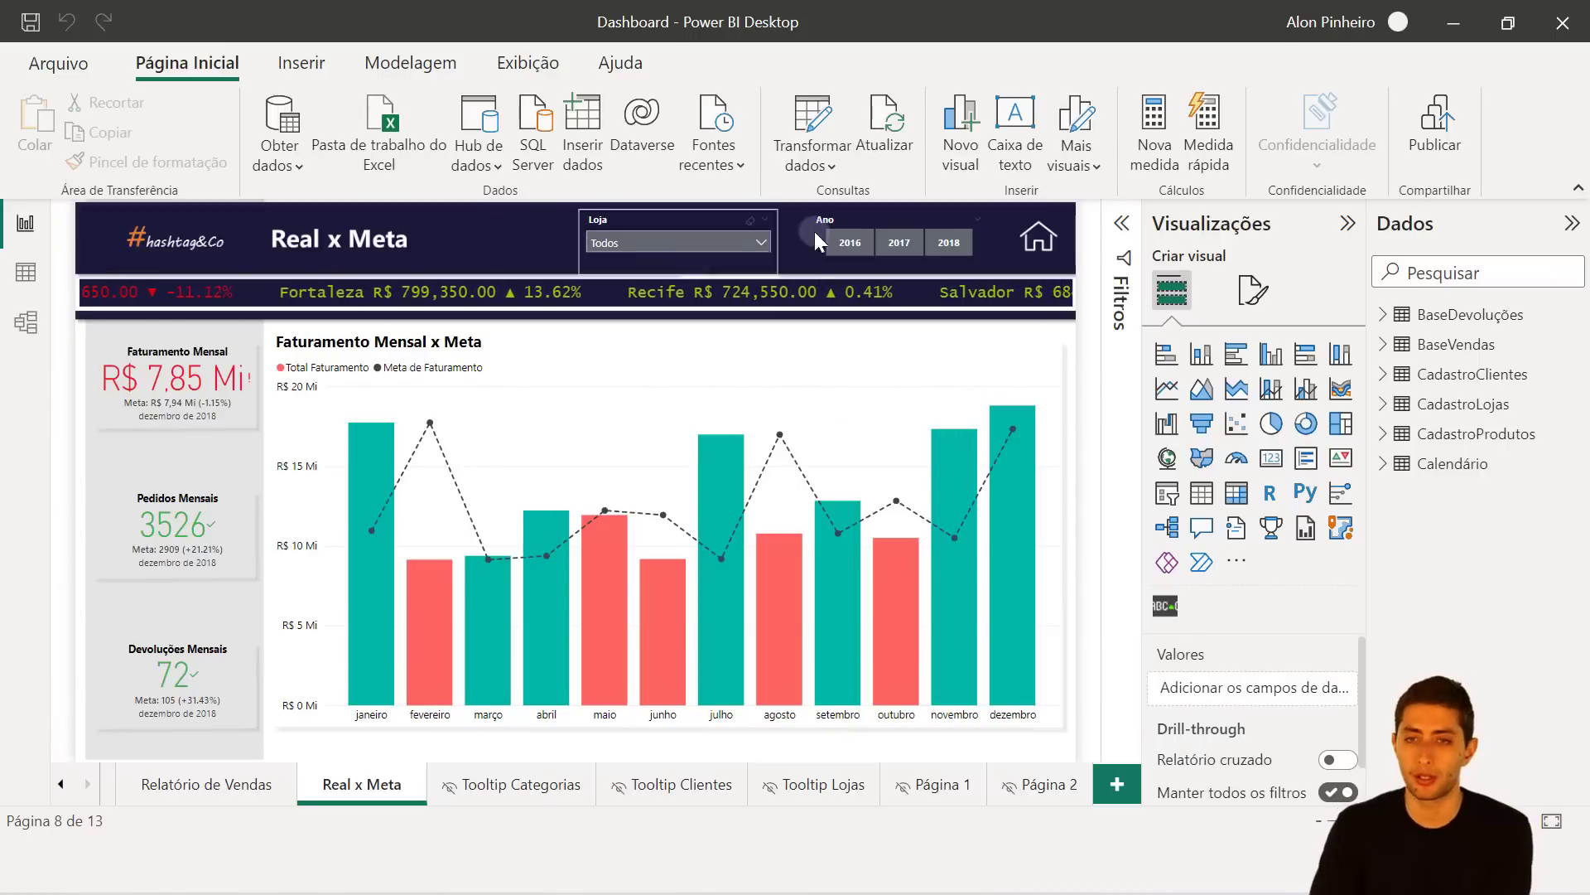
left_click(1381, 464)
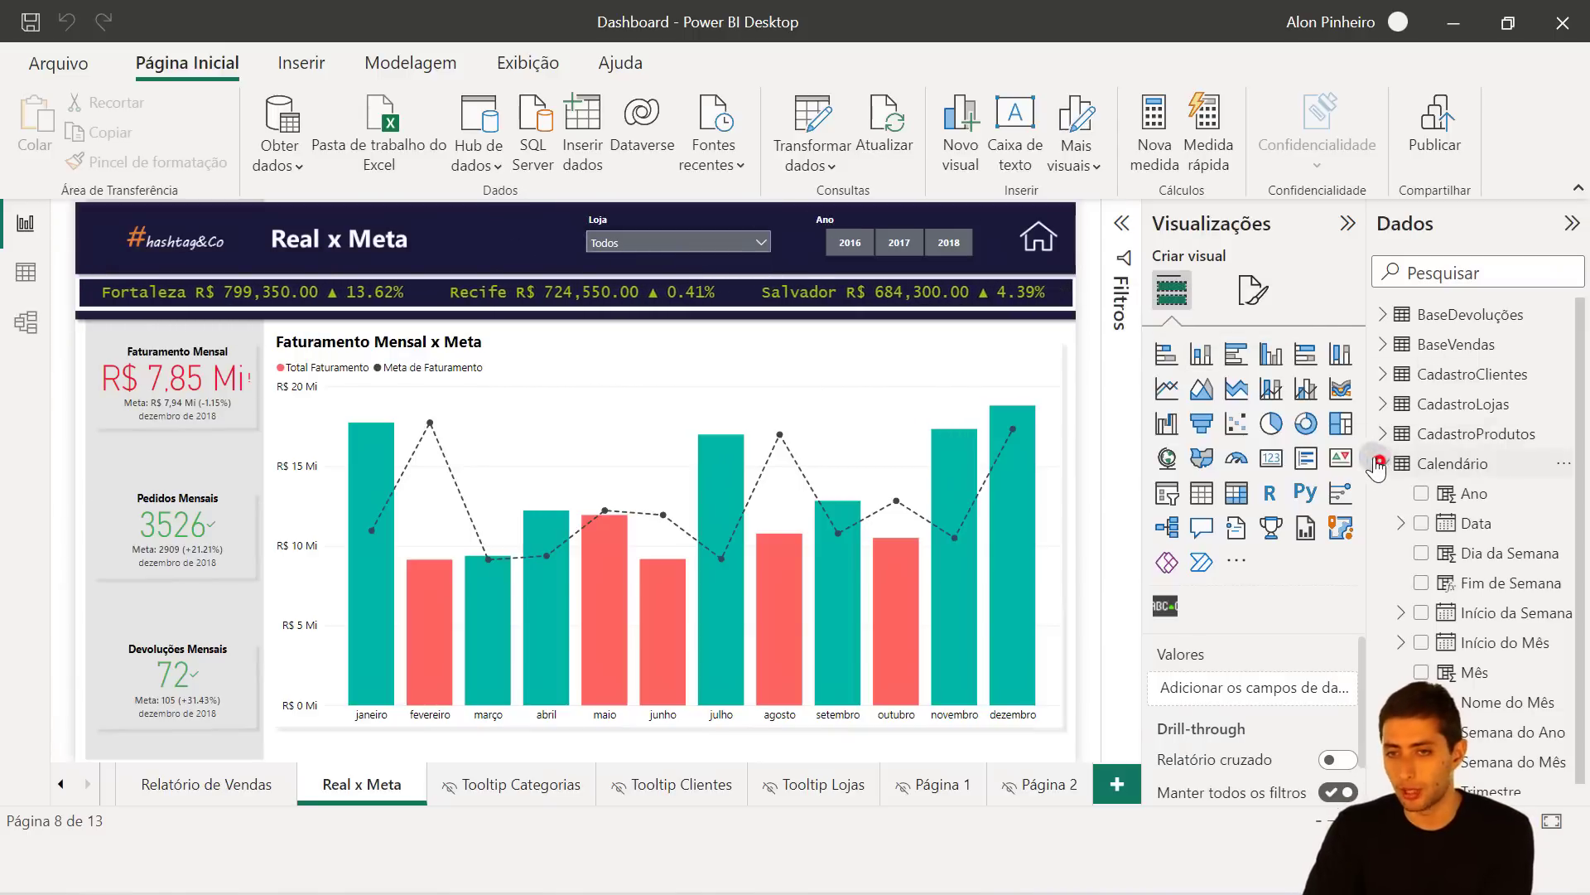
left_click(1382, 433)
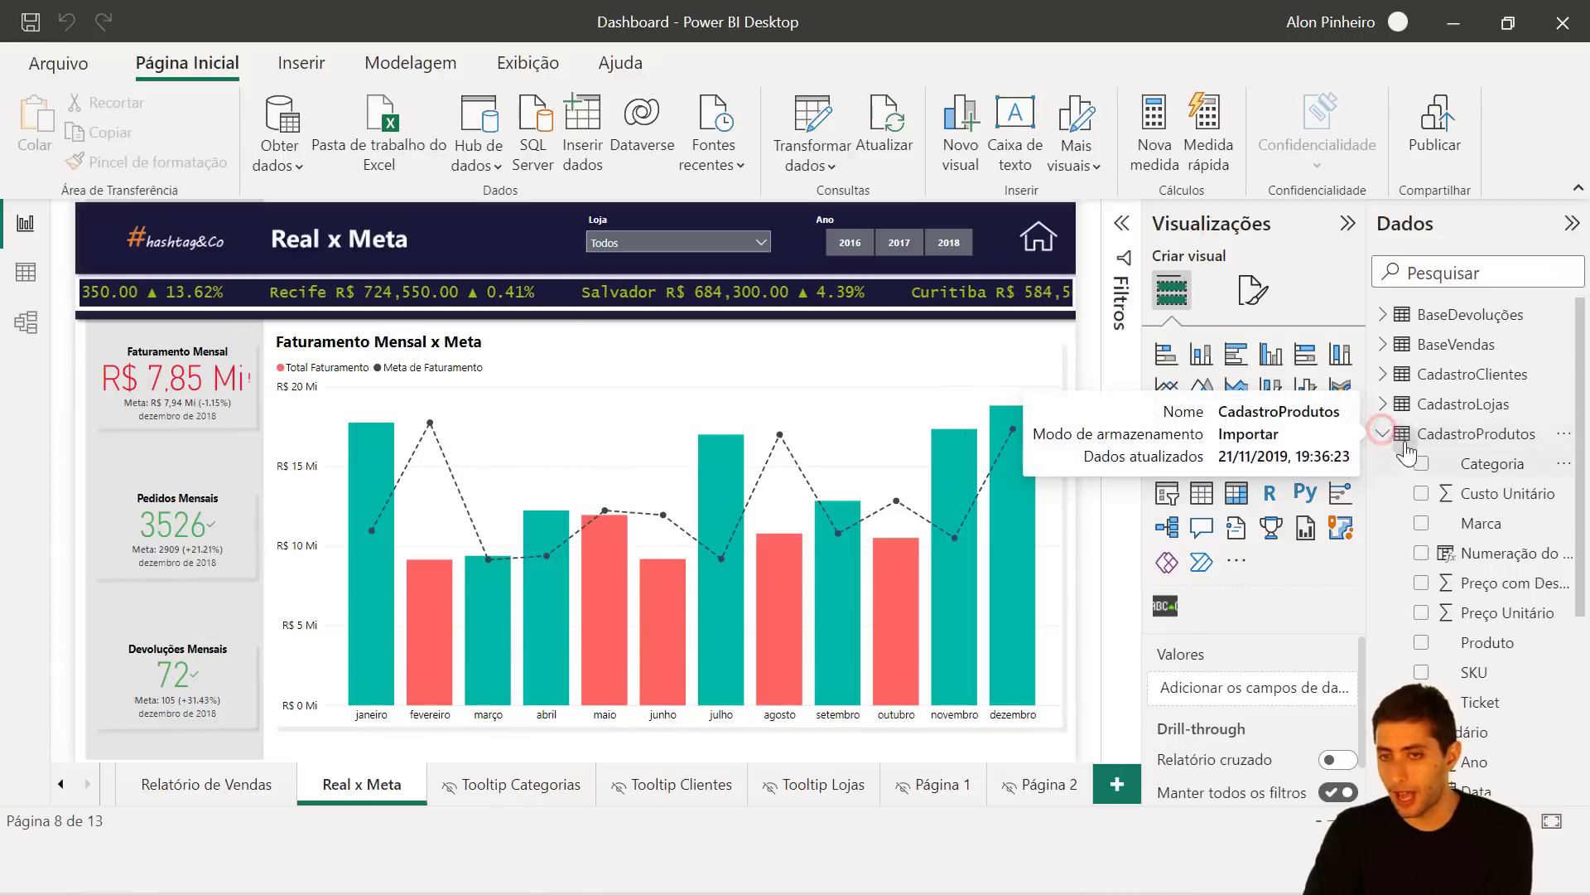
left_click(1381, 432)
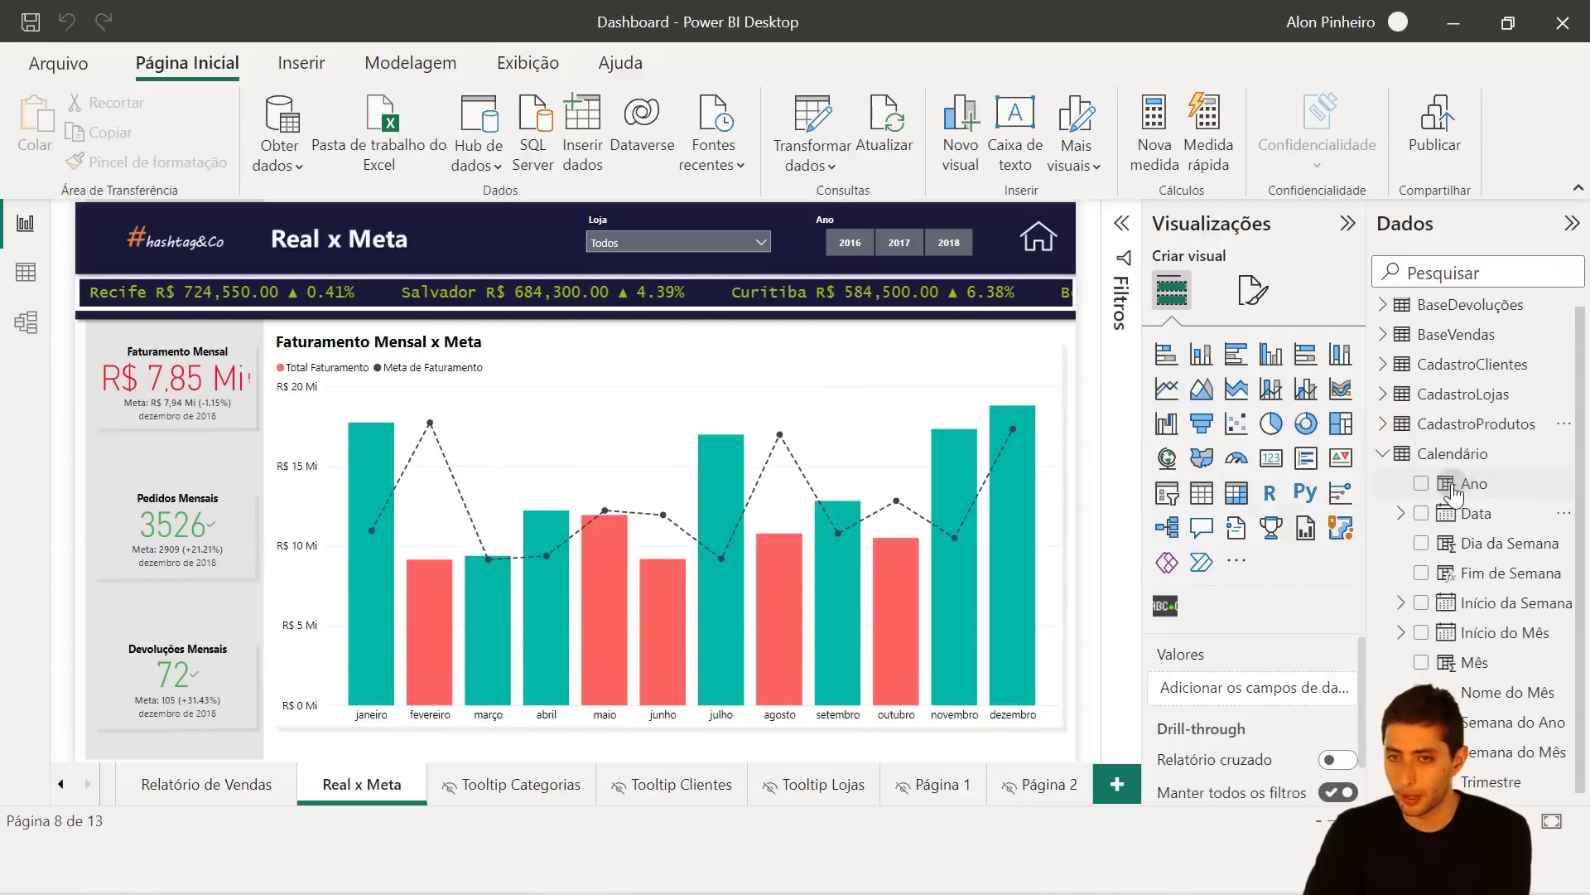
left_click(1382, 458)
left_click(1384, 343)
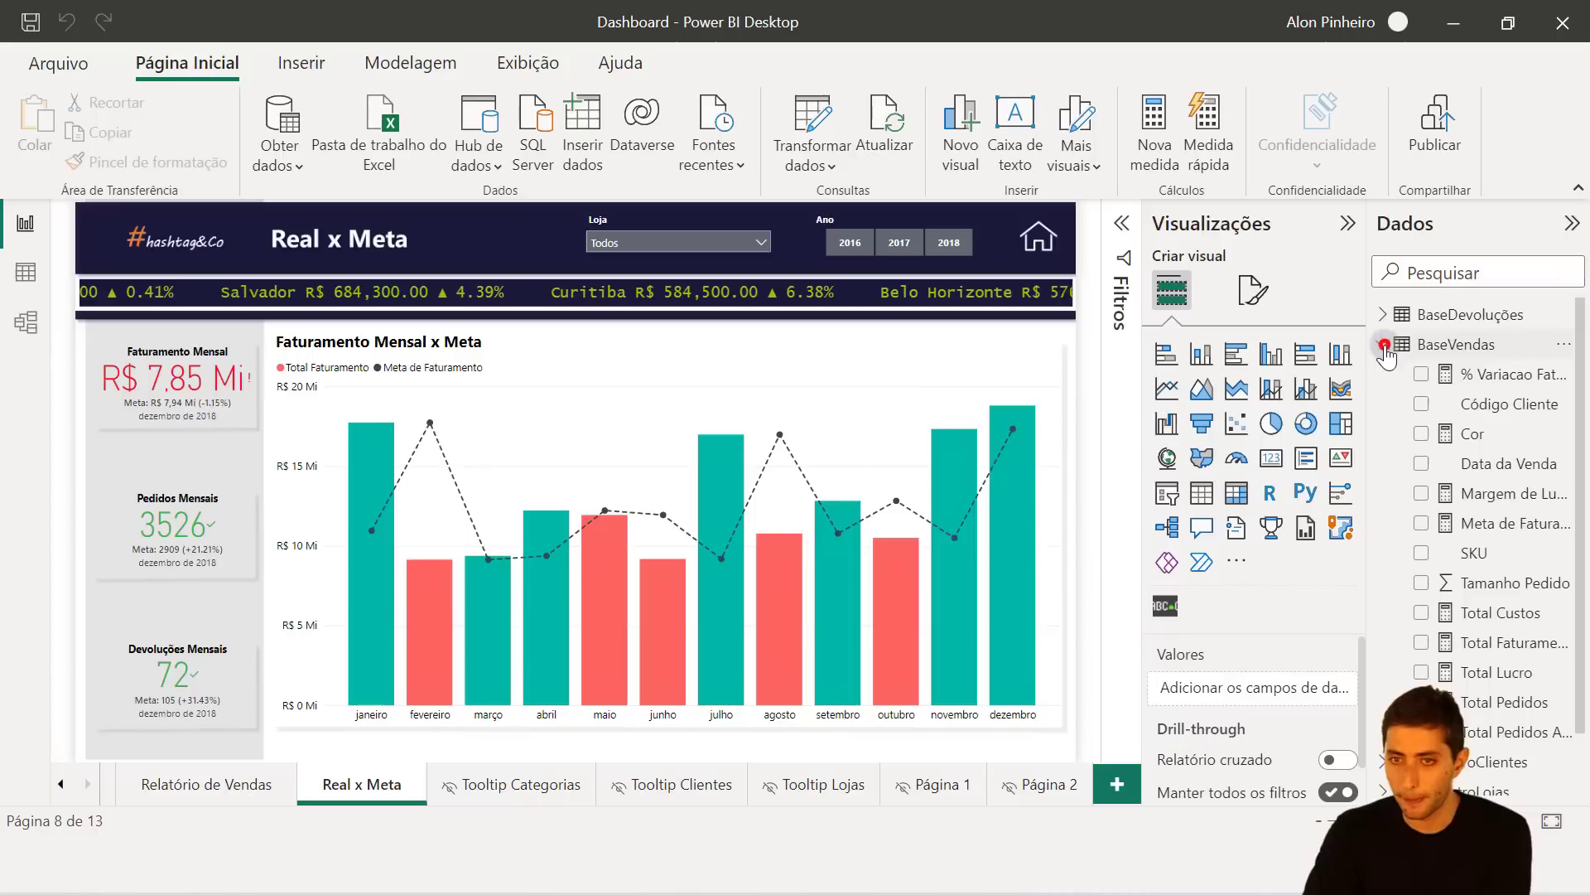
left_click_drag(1371, 393, 1302, 385)
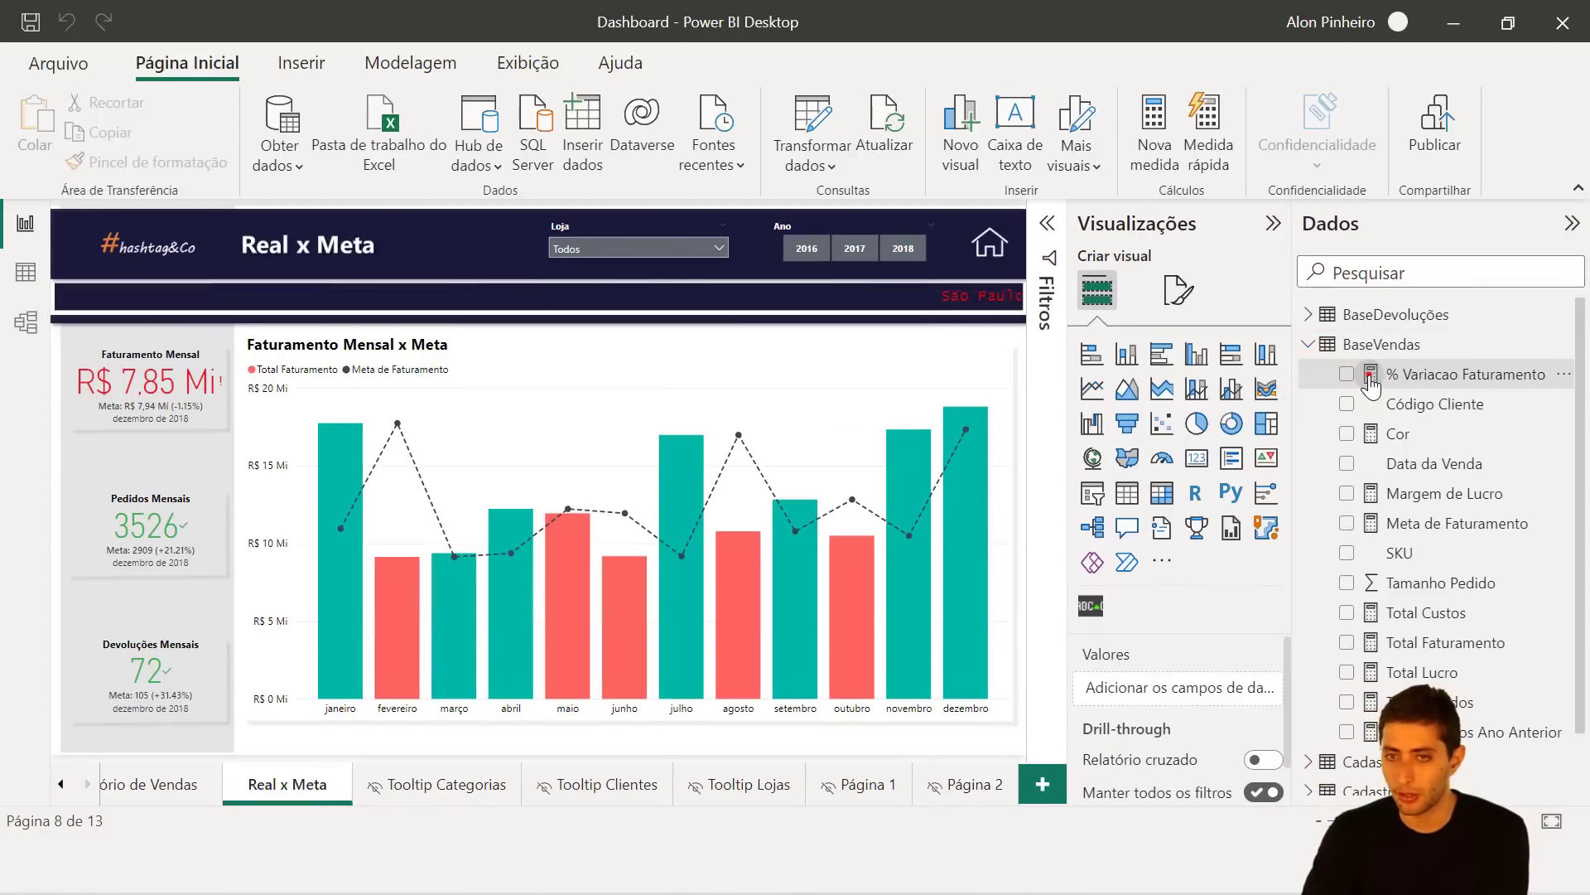
Inspect the BaseVendas measures, including % Variacao Faturamento, Cor, Margem de Lucro, Meta de Faturamento, Total Custos and Total Faturamento.
left_click(1370, 380)
left_click(1420, 432)
left_click(1437, 492)
left_click(1425, 523)
left_click(1424, 613)
left_click(1423, 643)
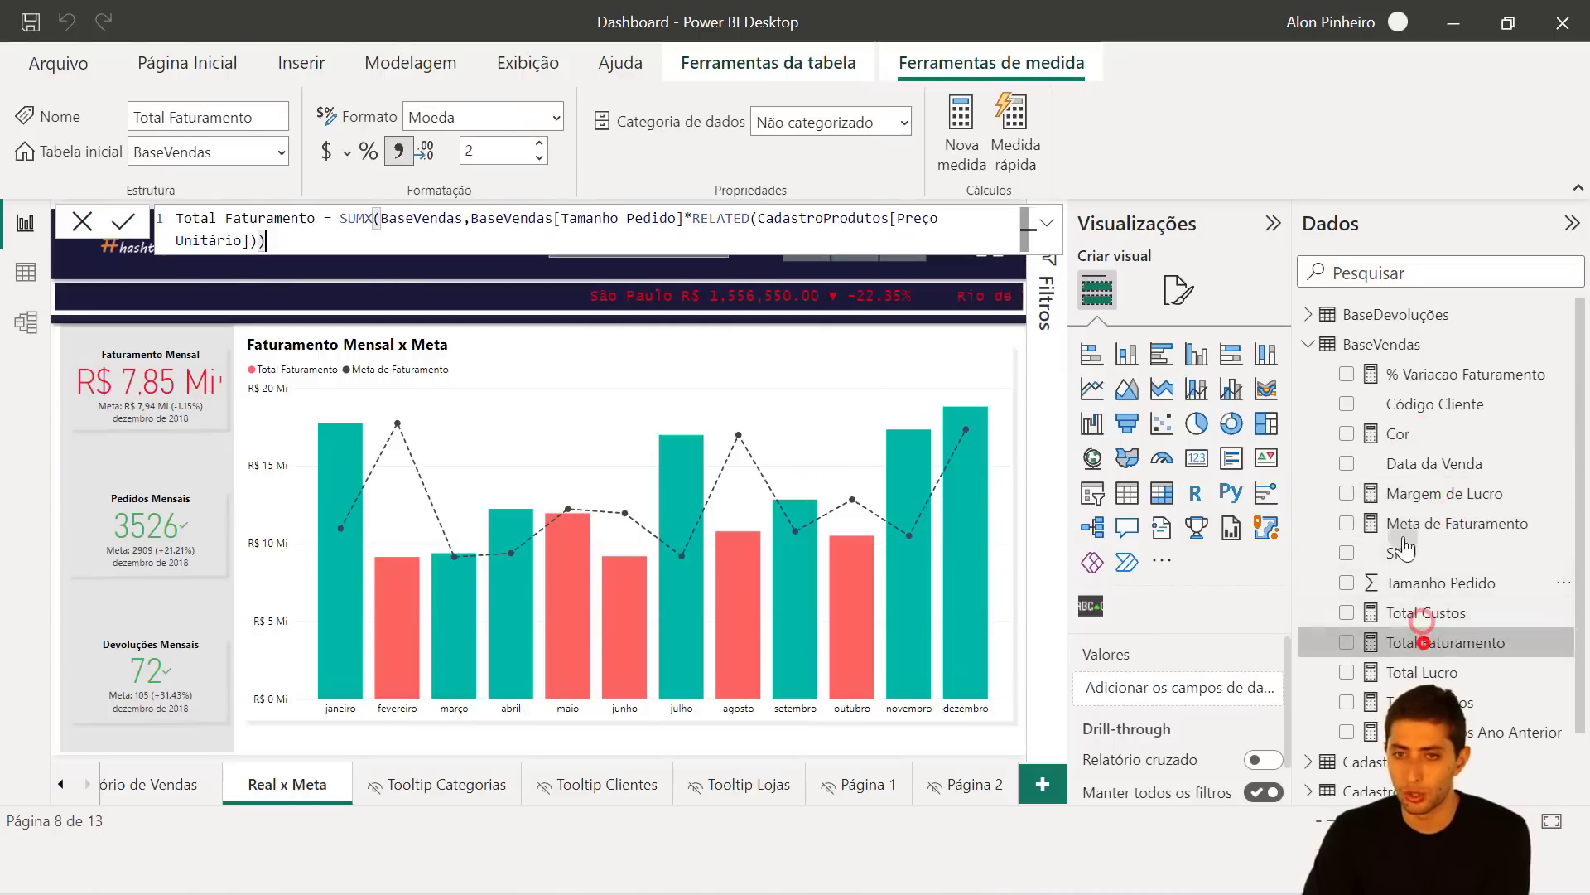
left_click(1309, 344)
Inspect the % de Devolucoes, Meta de Devolucoes and Total Devolucoes measures in the BaseDevoluções table.
left_click(1300, 315)
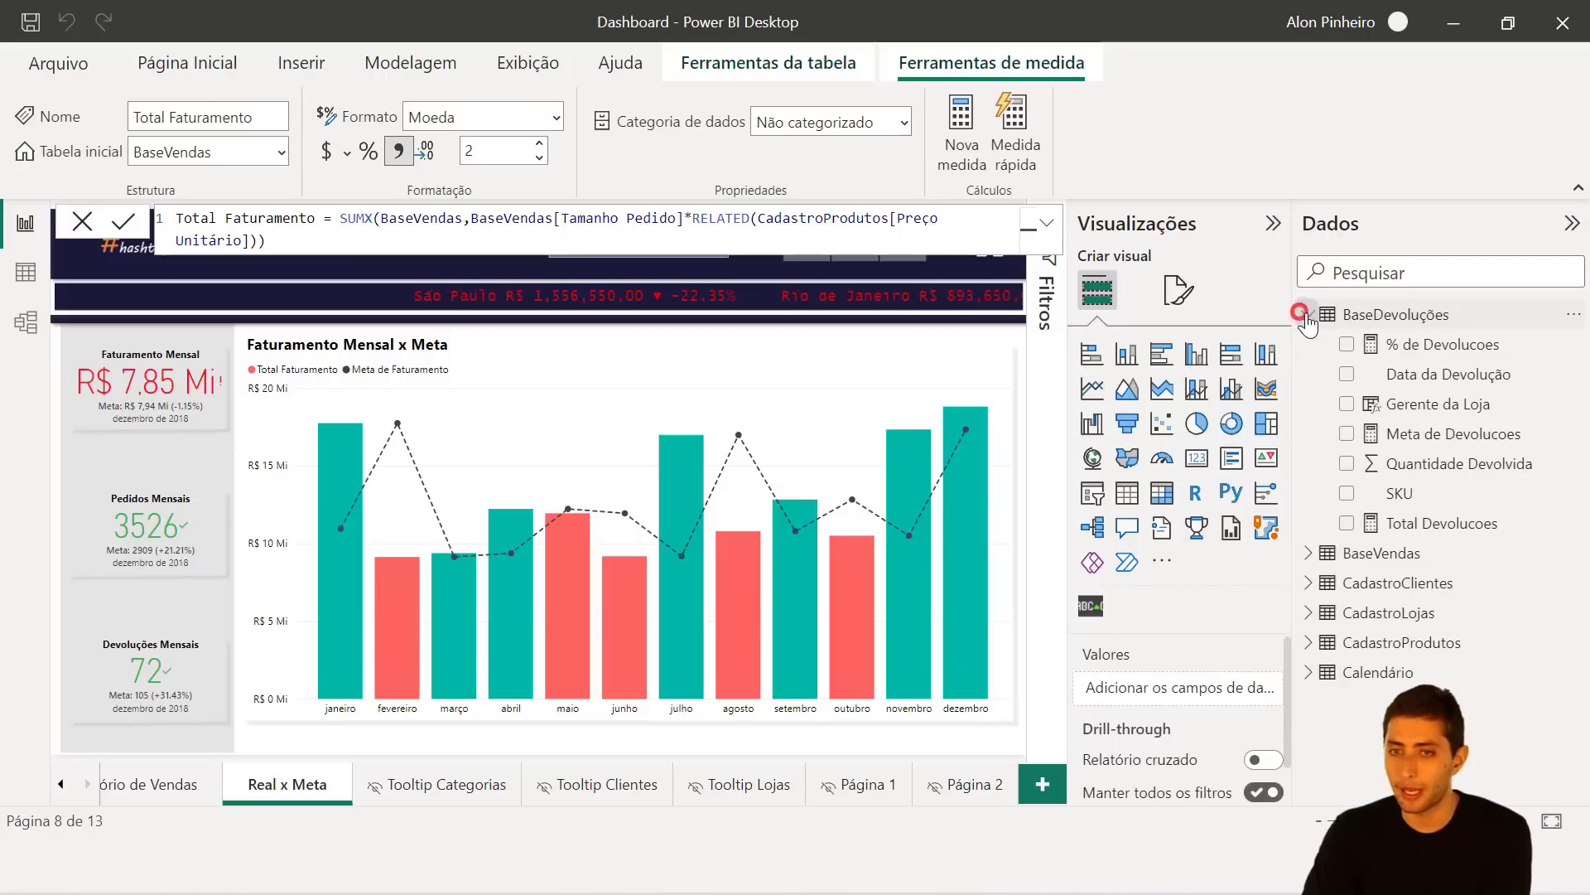
left_click(1391, 344)
left_click(1425, 433)
left_click(1431, 521)
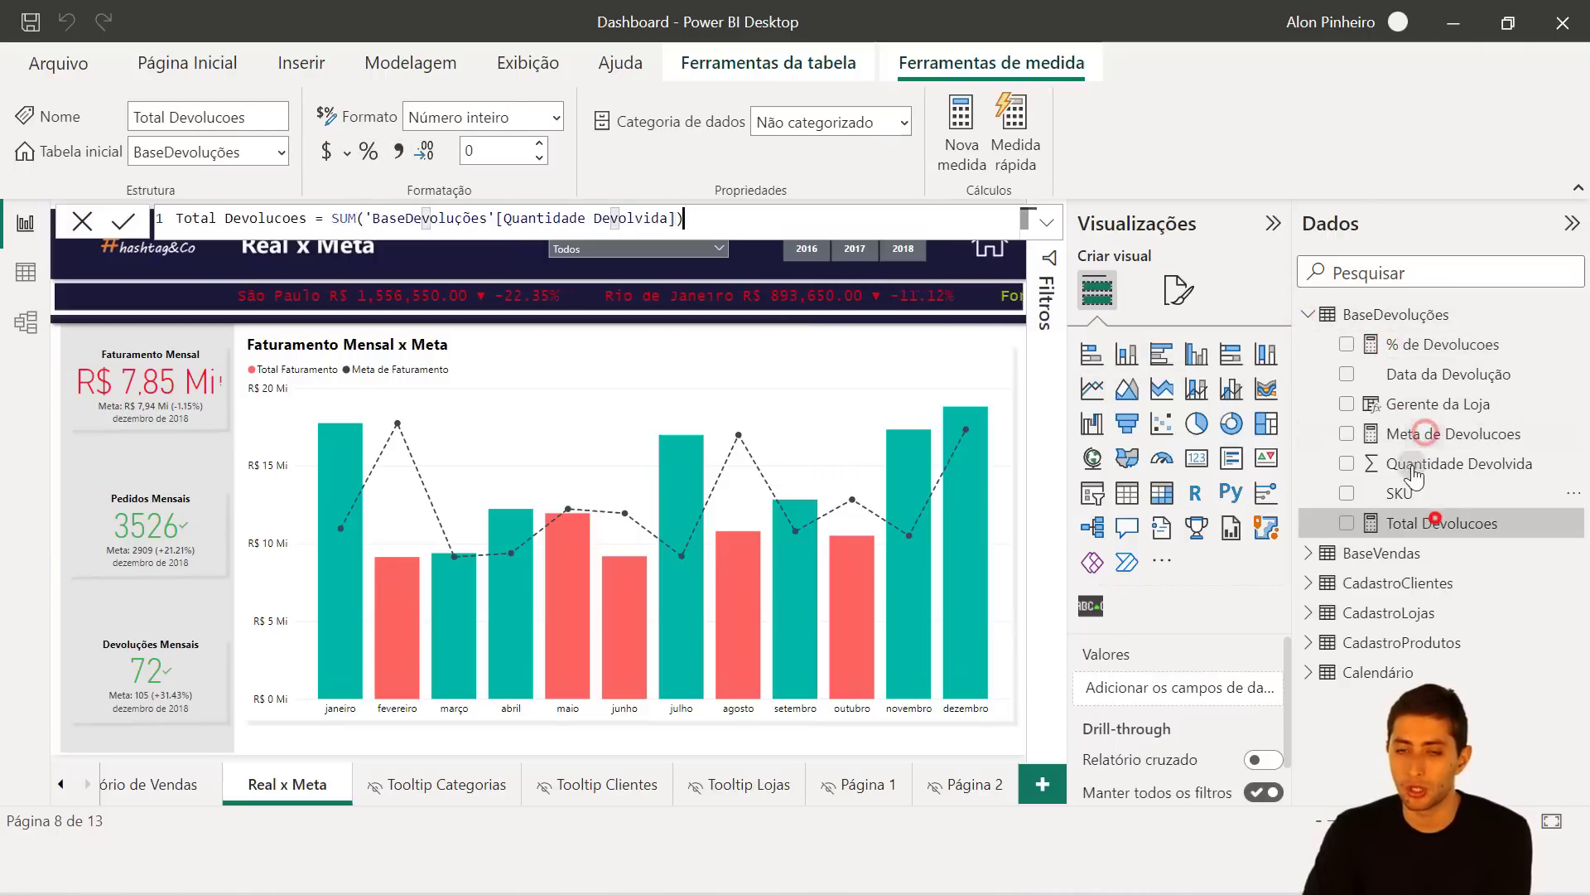
left_click(1309, 315)
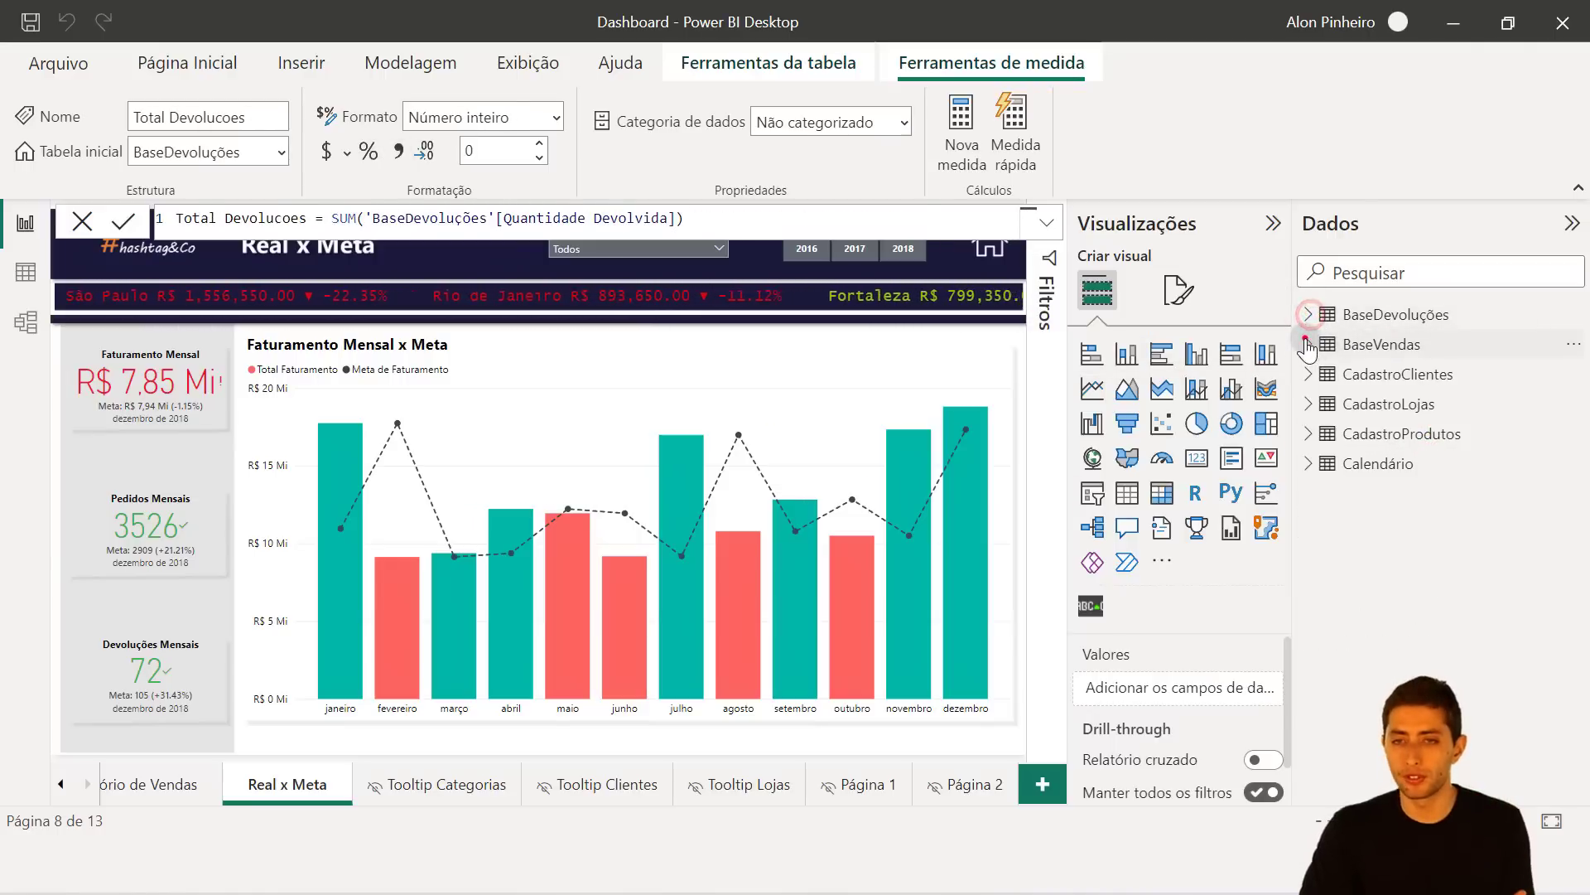
Compare how measures and columns mix in BaseVendas and BaseDevoluções, outlining the Data da Devolução field and clearing the markings.
left_click(1308, 347)
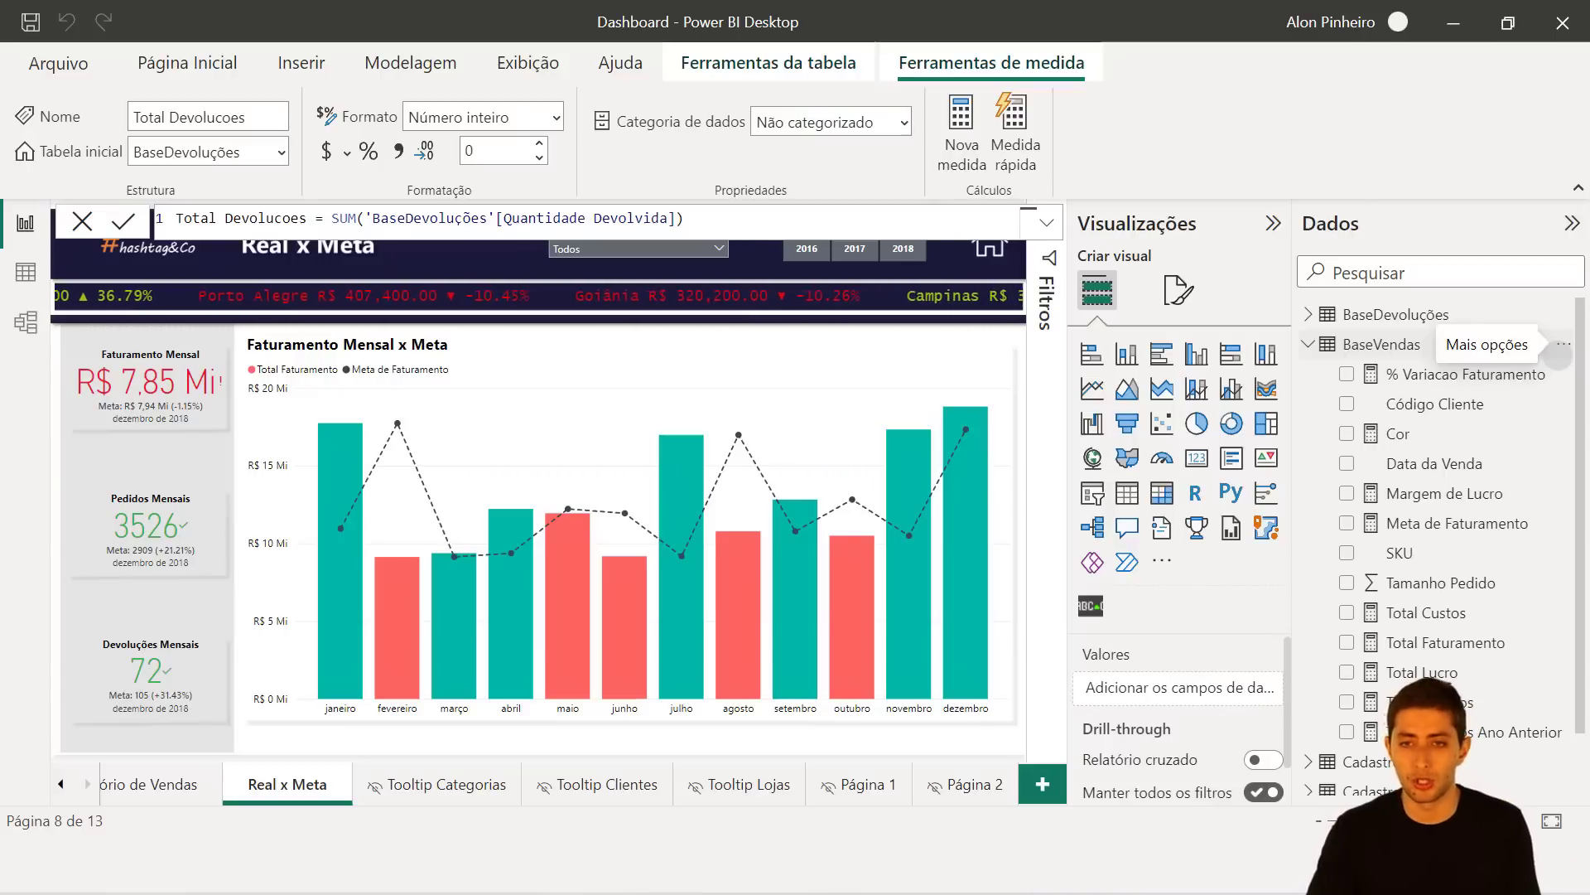
left_click(1307, 345)
left_click(1305, 317)
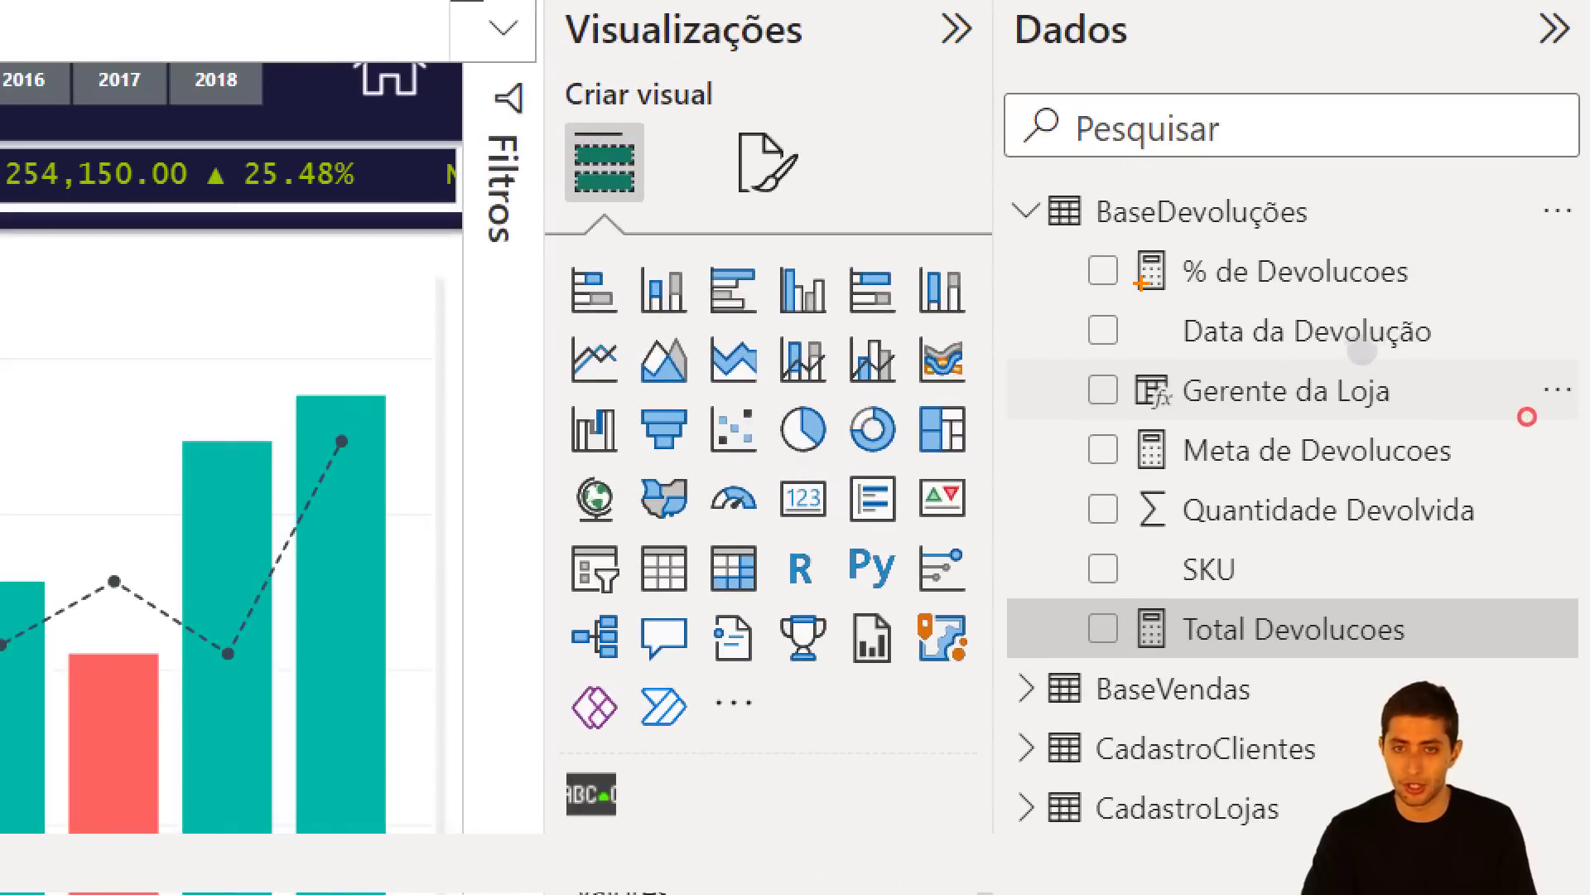
mouse_move(1075, 298)
left_mouse_down()
mouse_move(1367, 363)
mouse_move(1445, 359)
left_mouse_up()
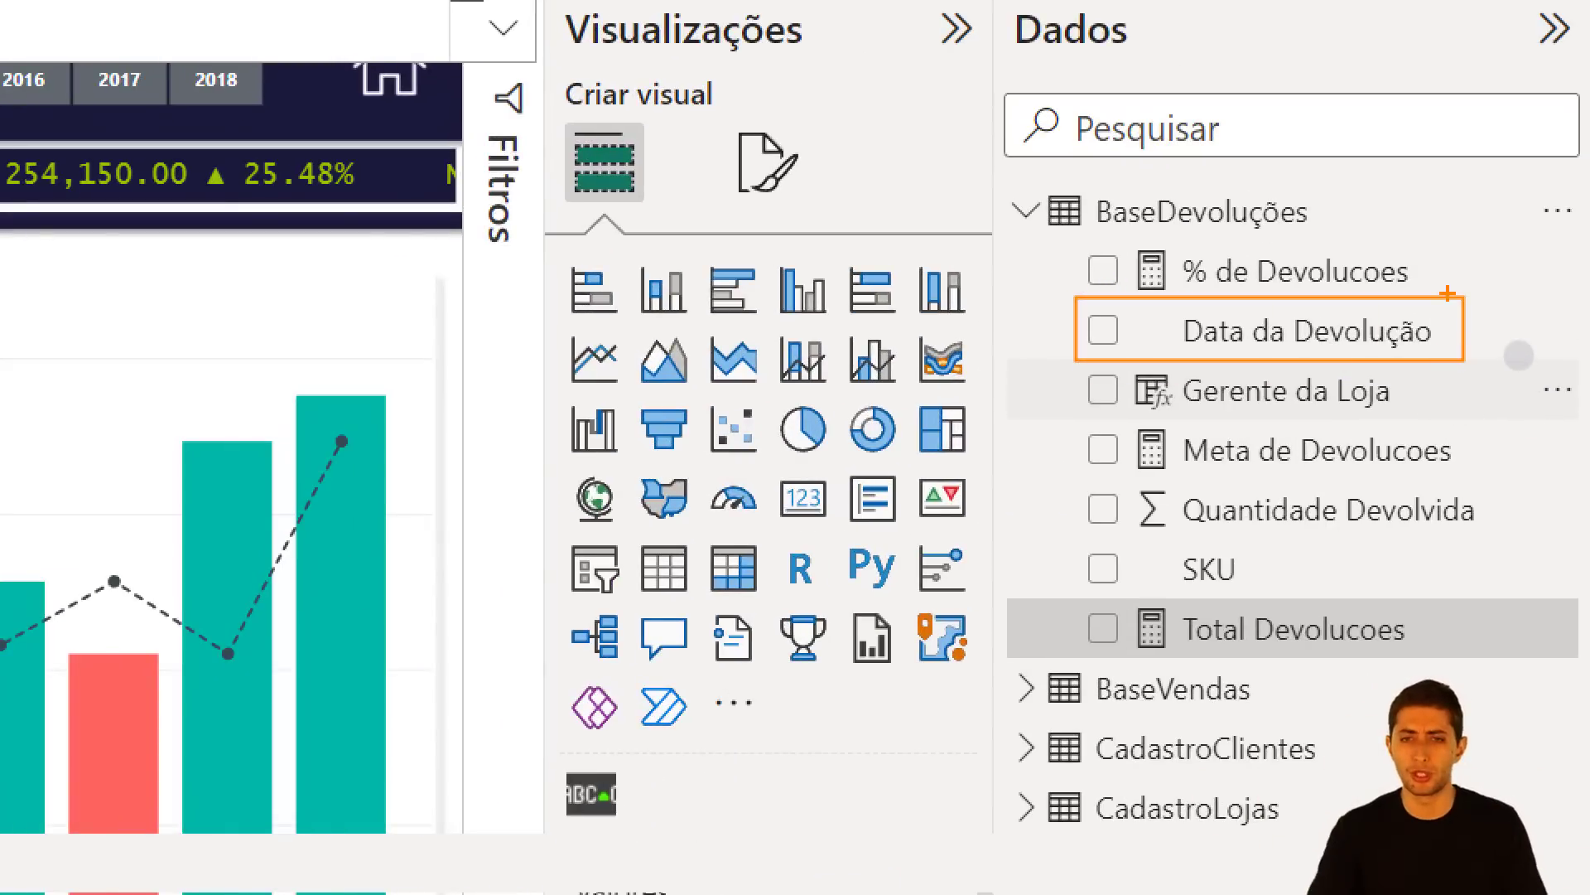
key("e")
mouse_move(1045, 285)
left_mouse_down()
mouse_move(1392, 419)
mouse_move(1515, 349)
left_mouse_up()
key("e")
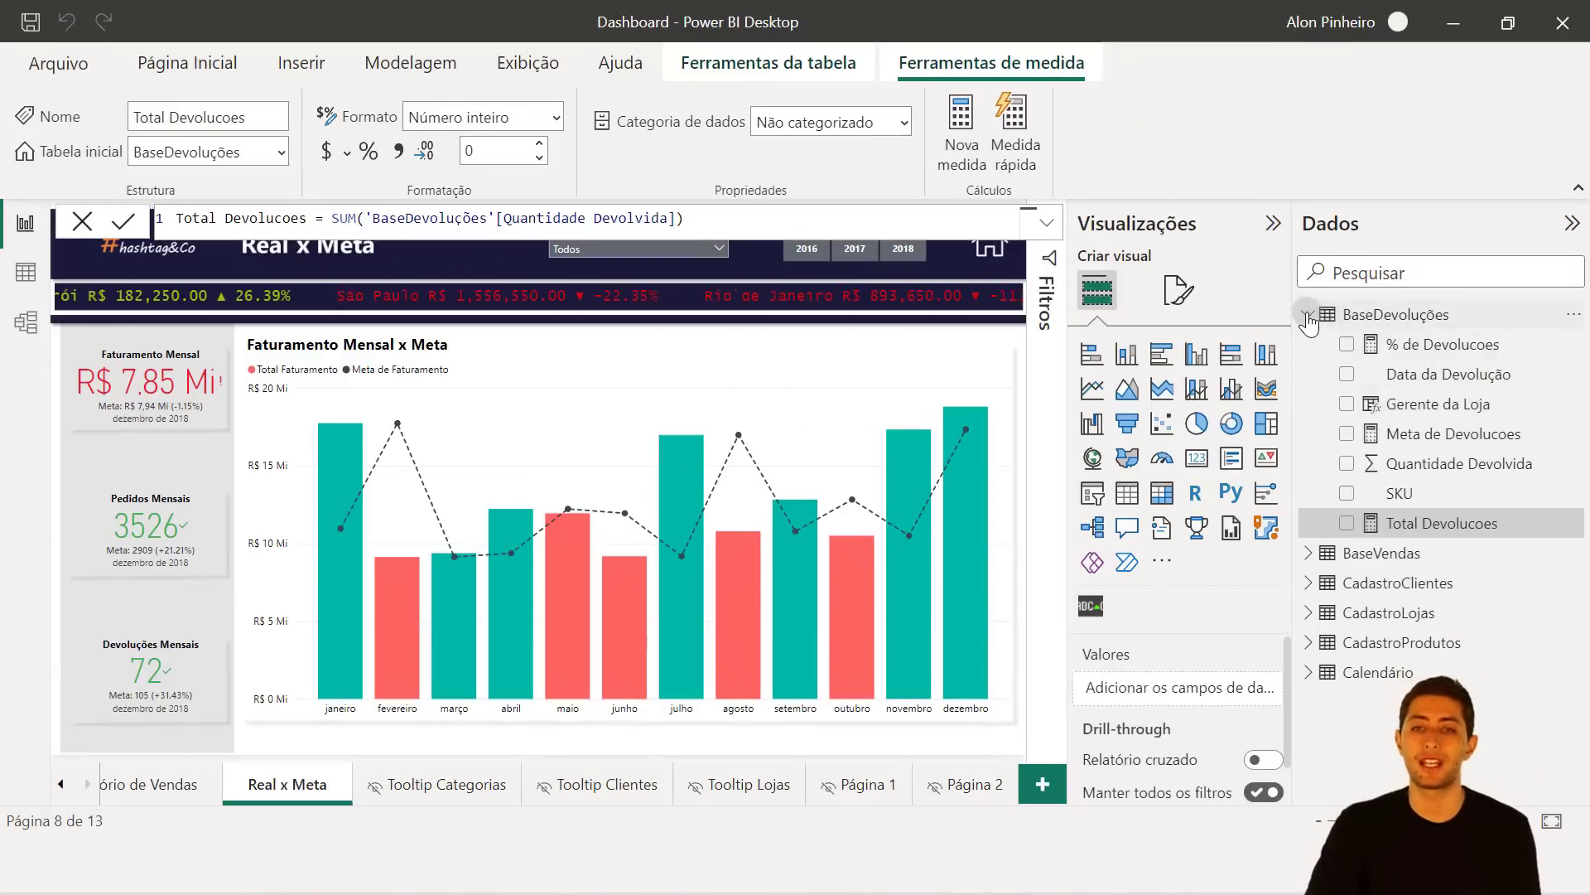
left_click(1308, 316)
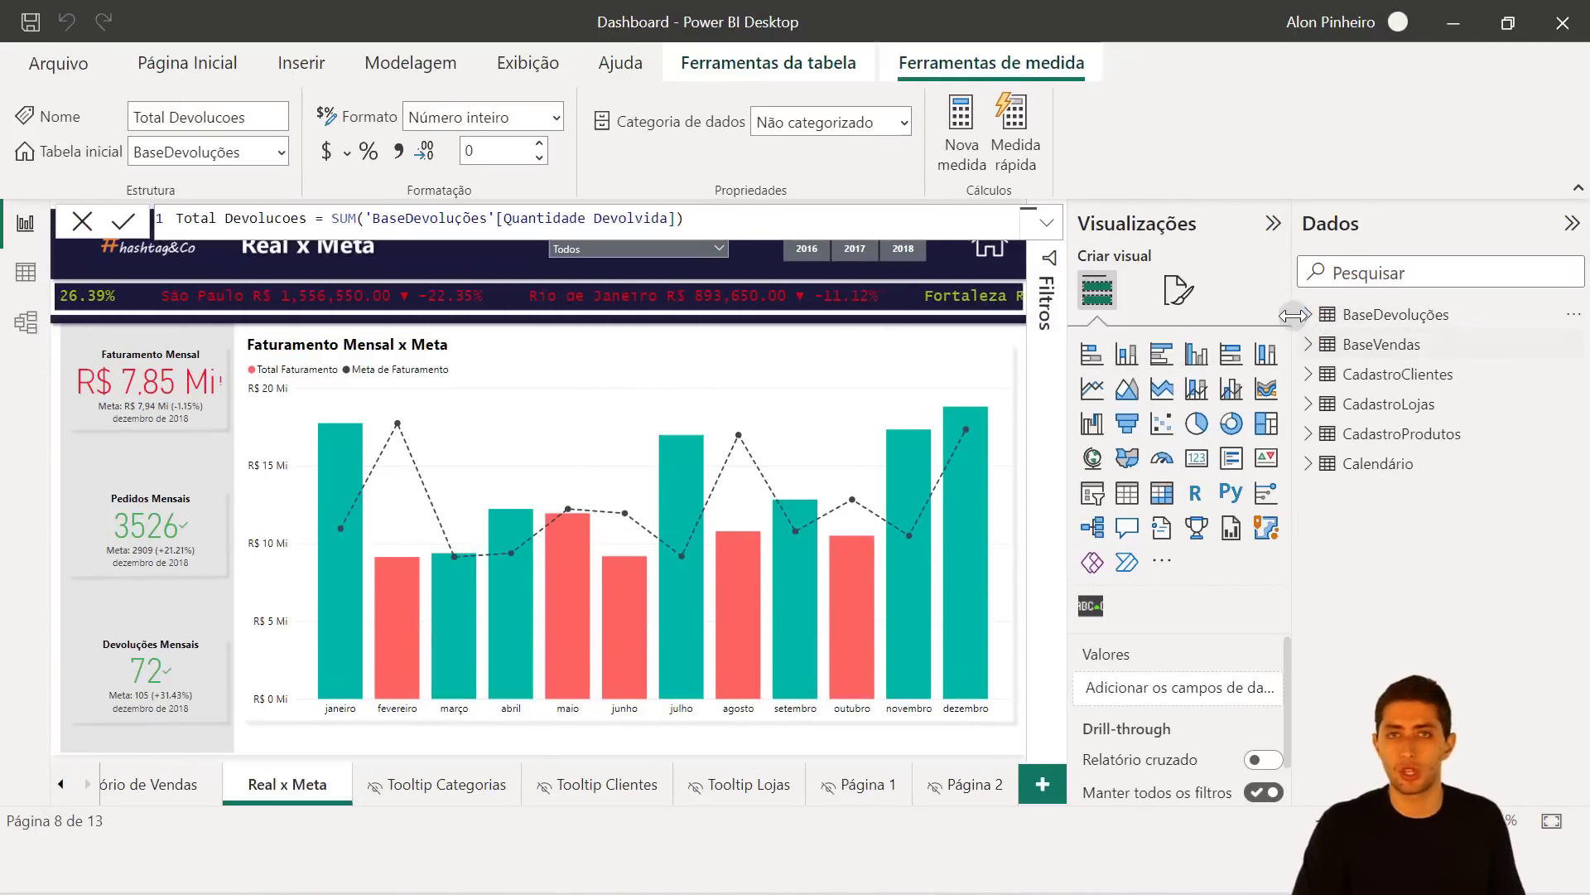
Create an empty table by entering data, name it Medidas and load it into the model.
left_click(285, 64)
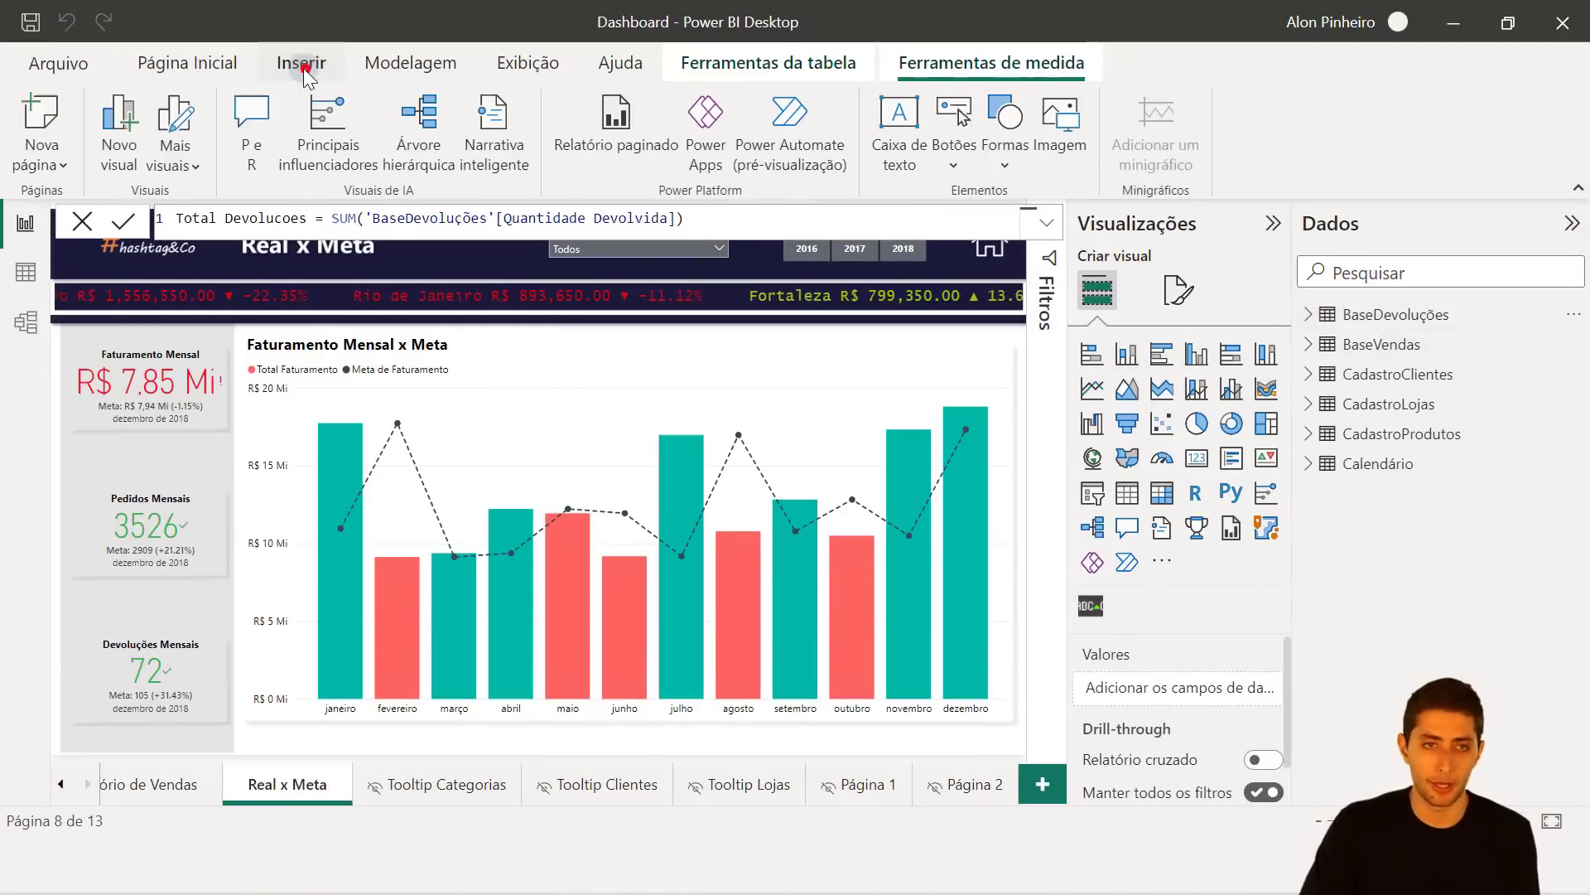
left_click(217, 64)
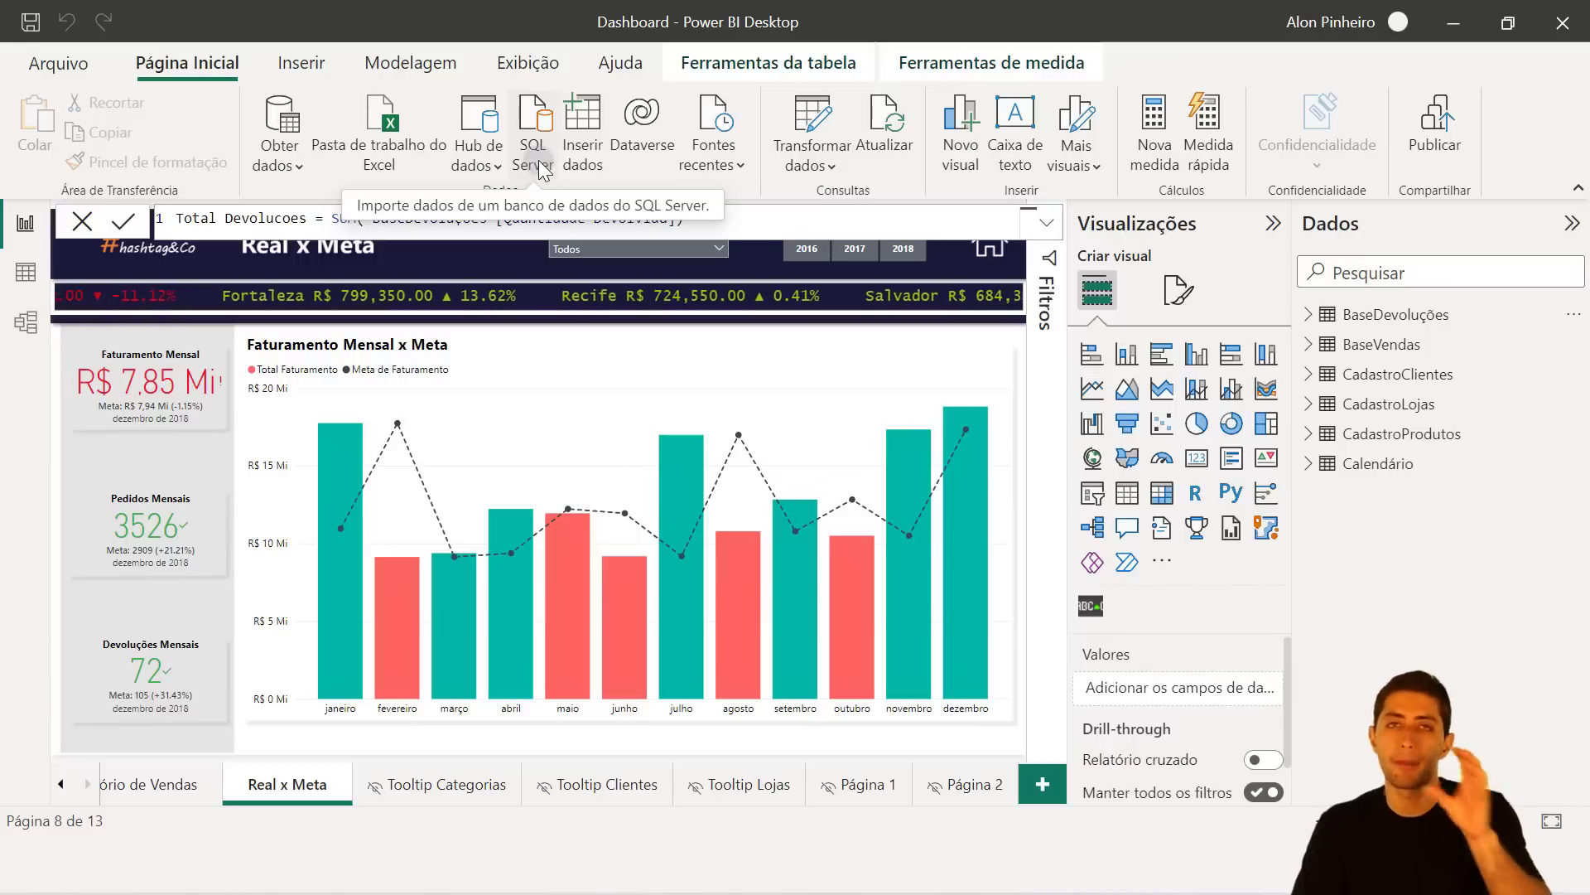
left_click(585, 156)
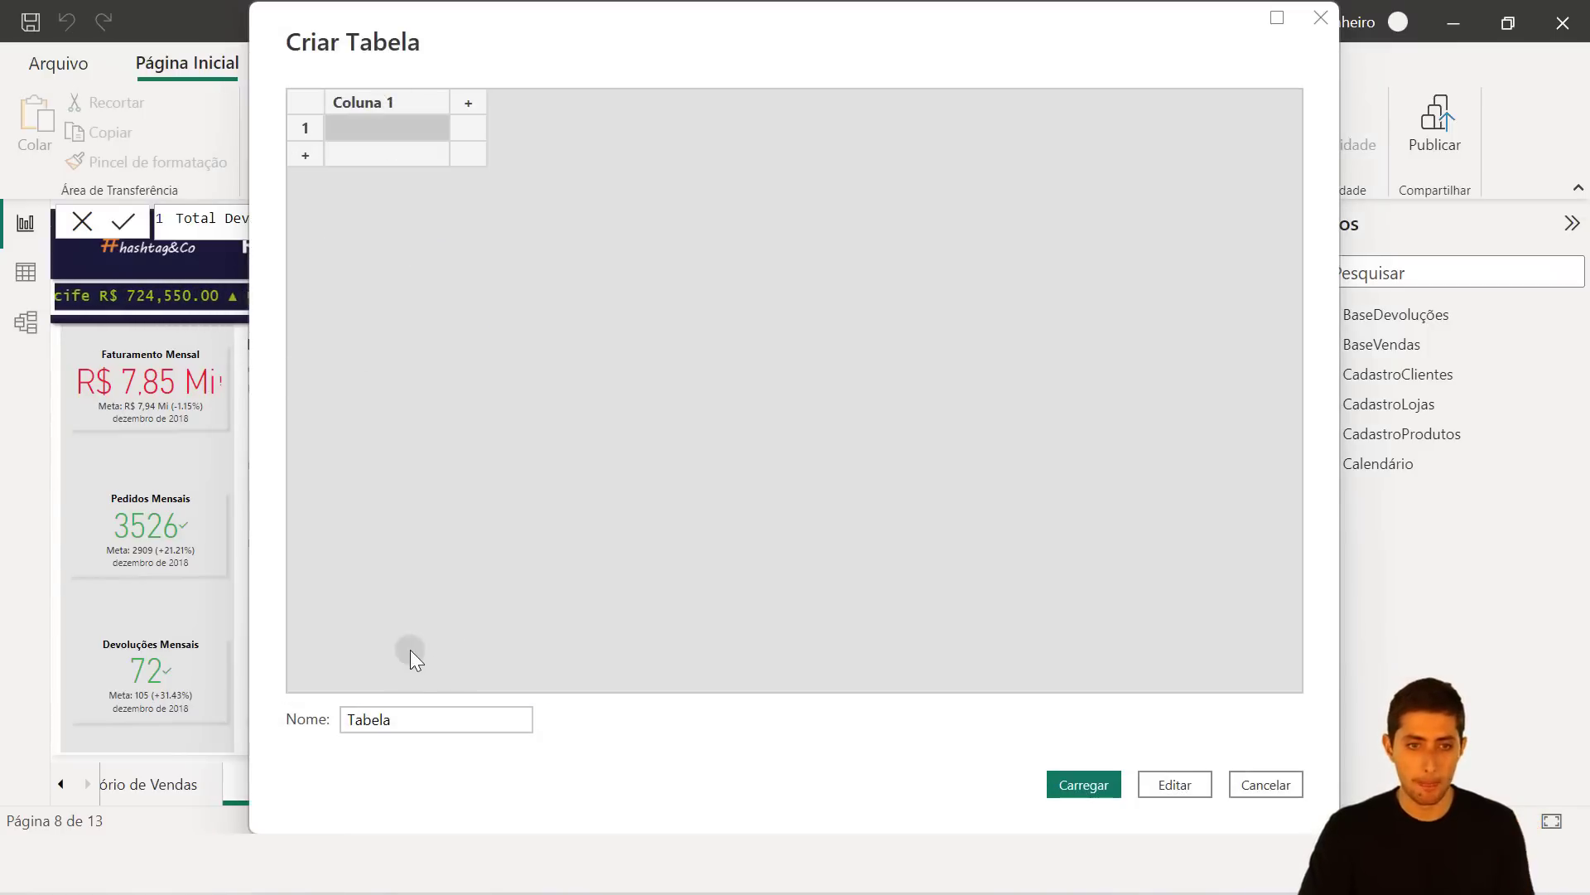
double_click(471, 722)
type("Medidas")
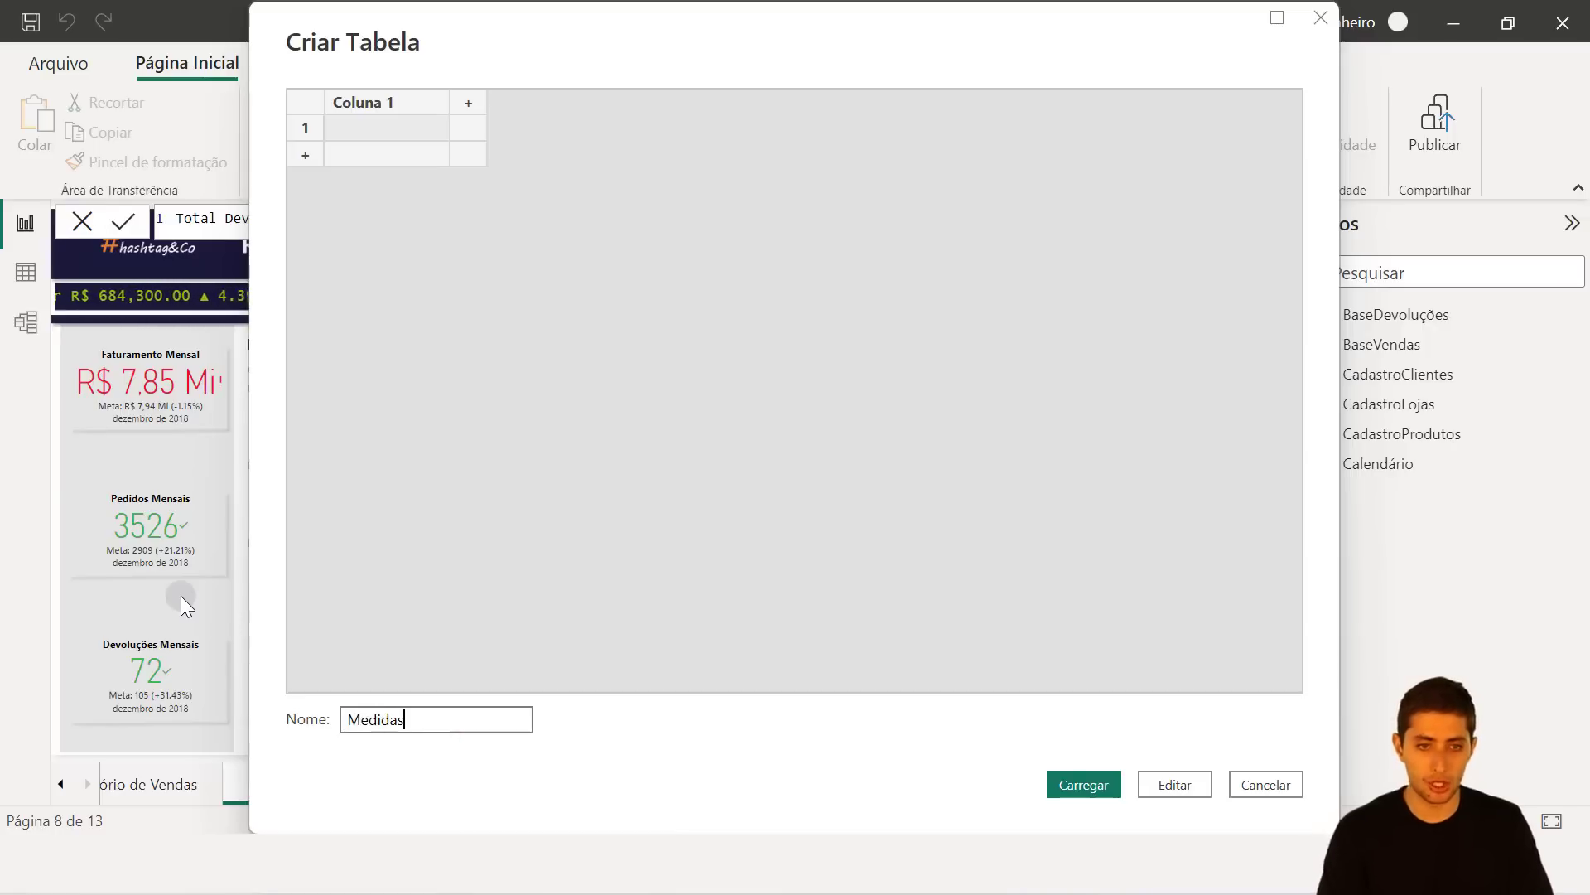
left_click(1062, 787)
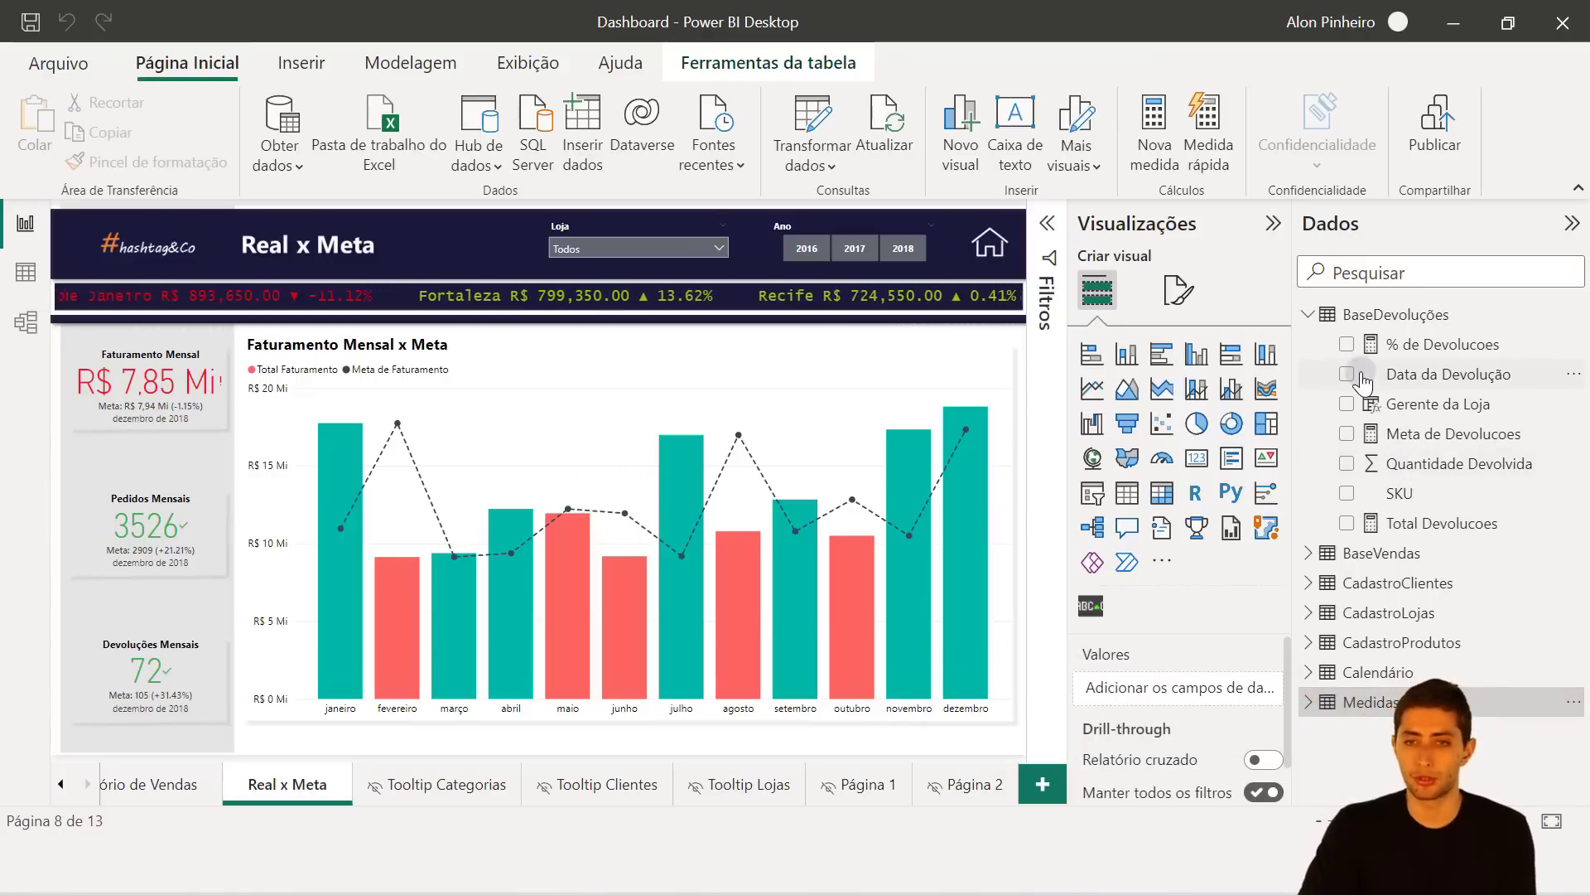
Review the BaseVendas measures from % Variacao Faturamento to Total Pedidos Ano Anterior as candidates for moving.
left_click(1308, 314)
left_click(1308, 344)
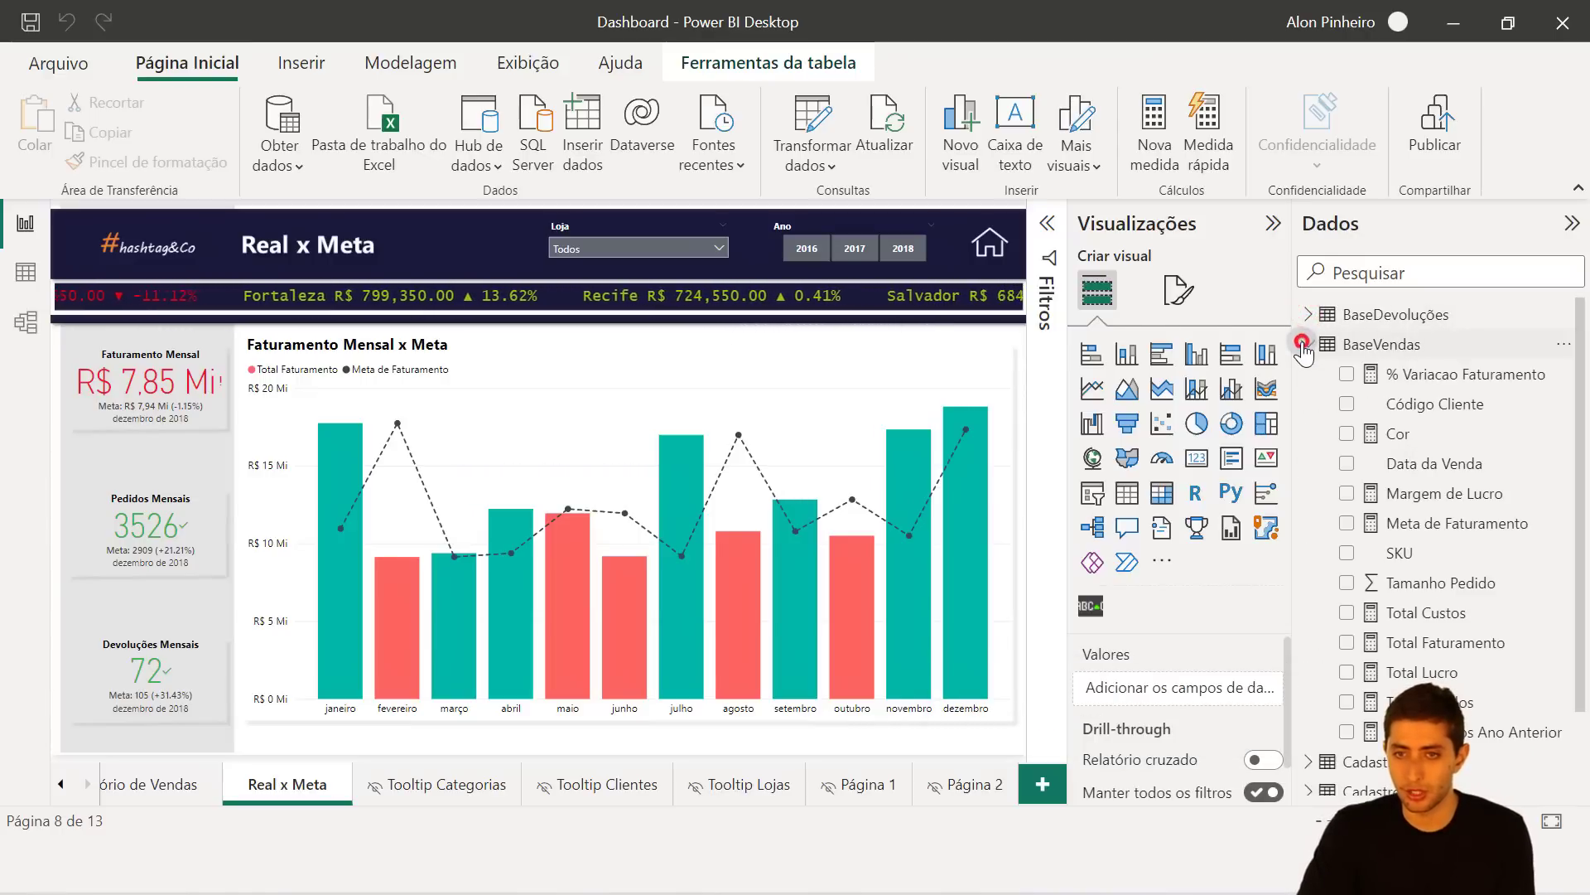
left_click(1408, 376)
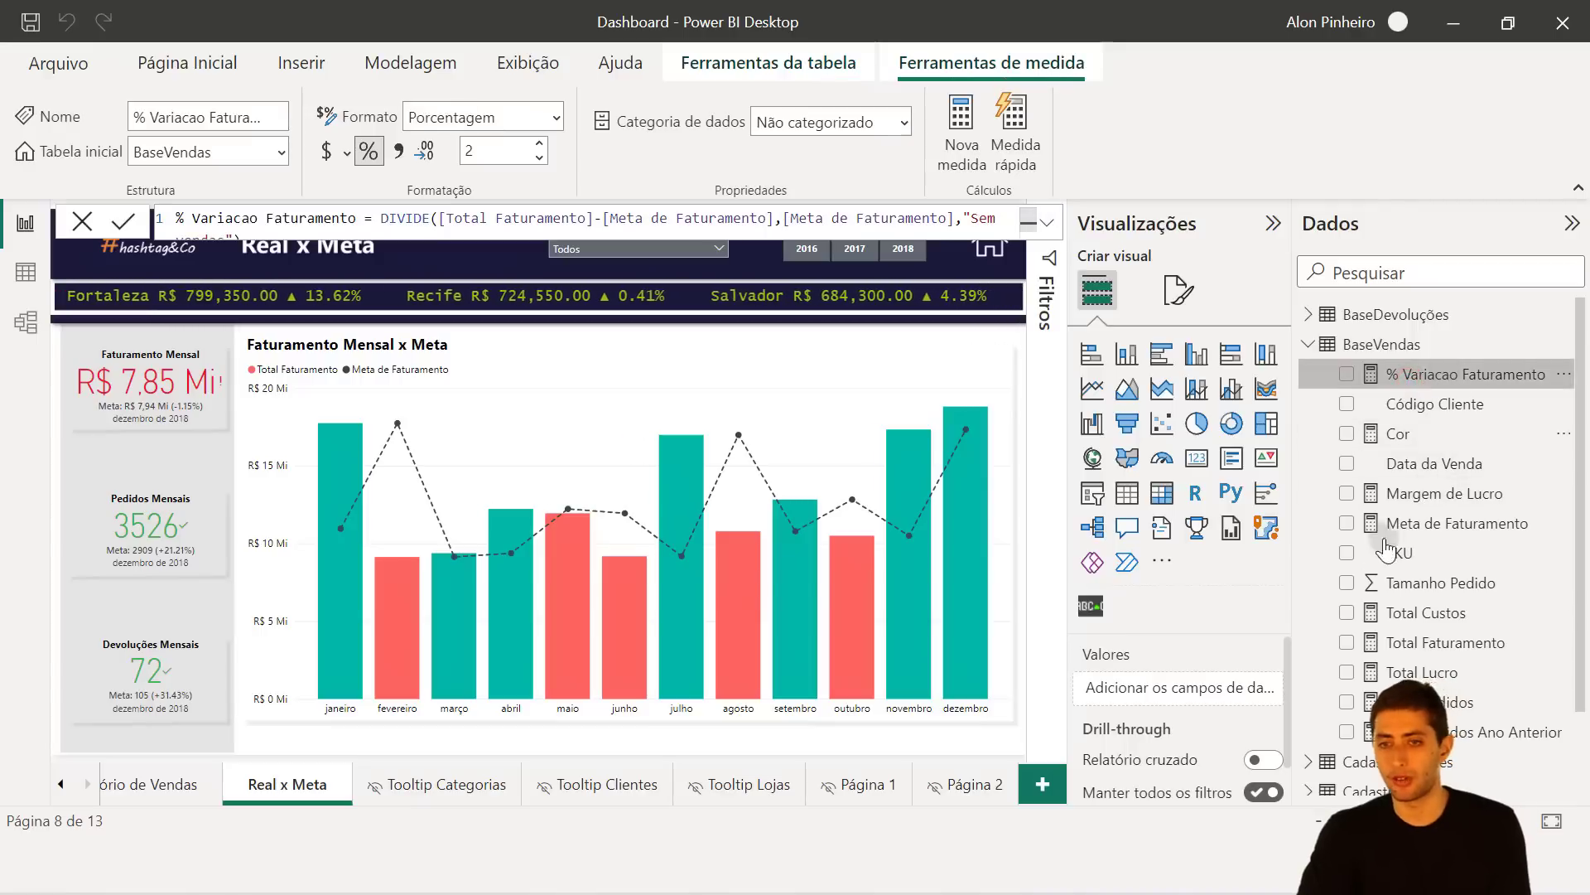
scroll(1440, 451, "down", 2)
scroll(1382, 785, "up", 2)
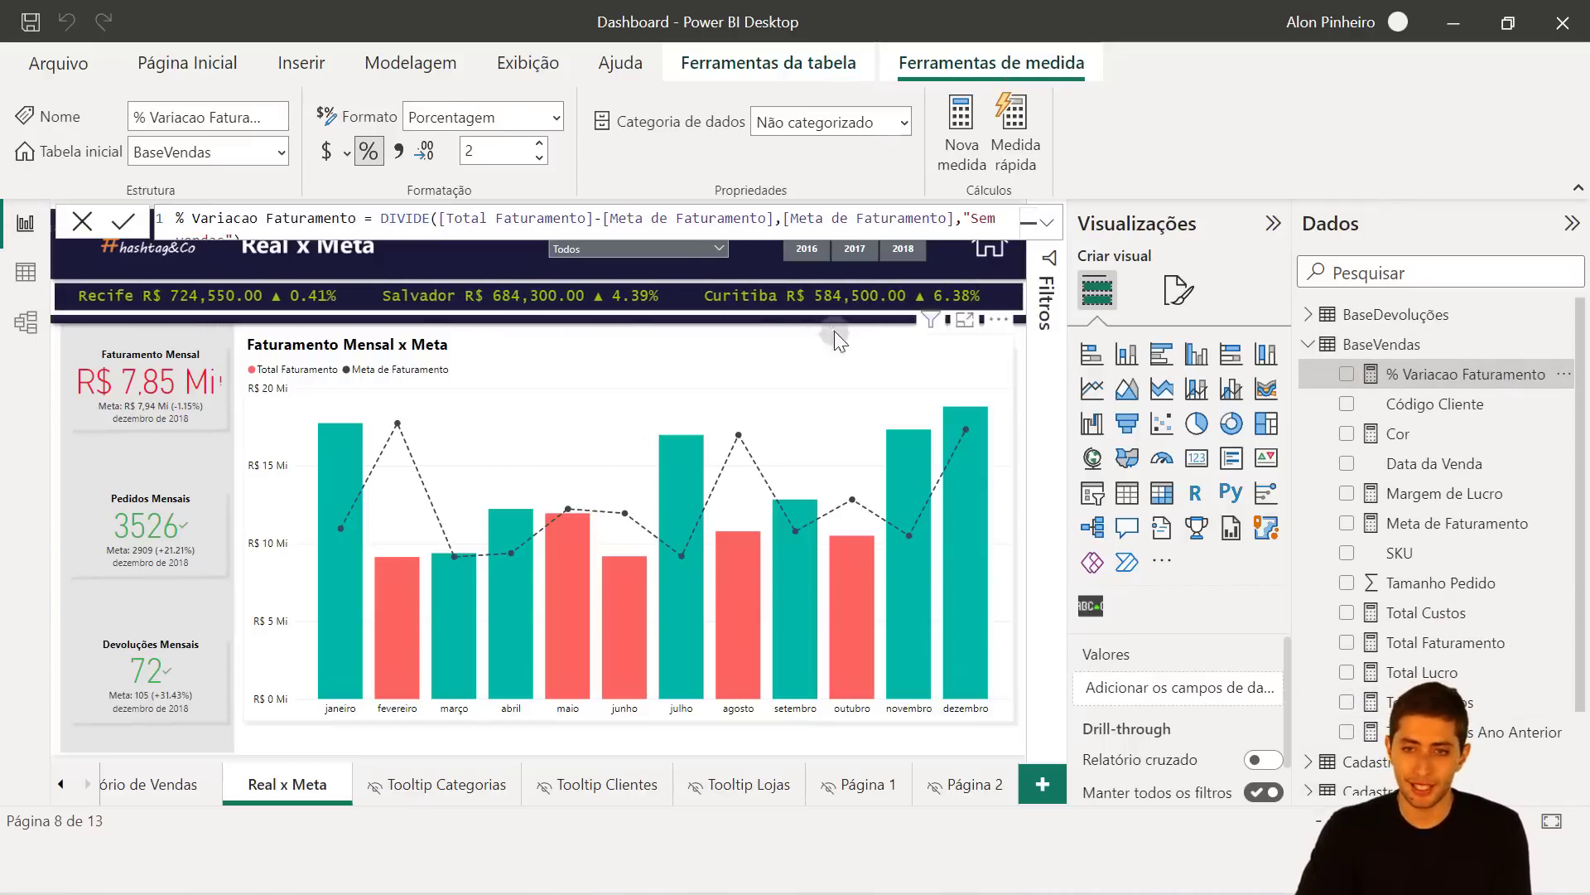
scroll(1424, 455, "down", 2)
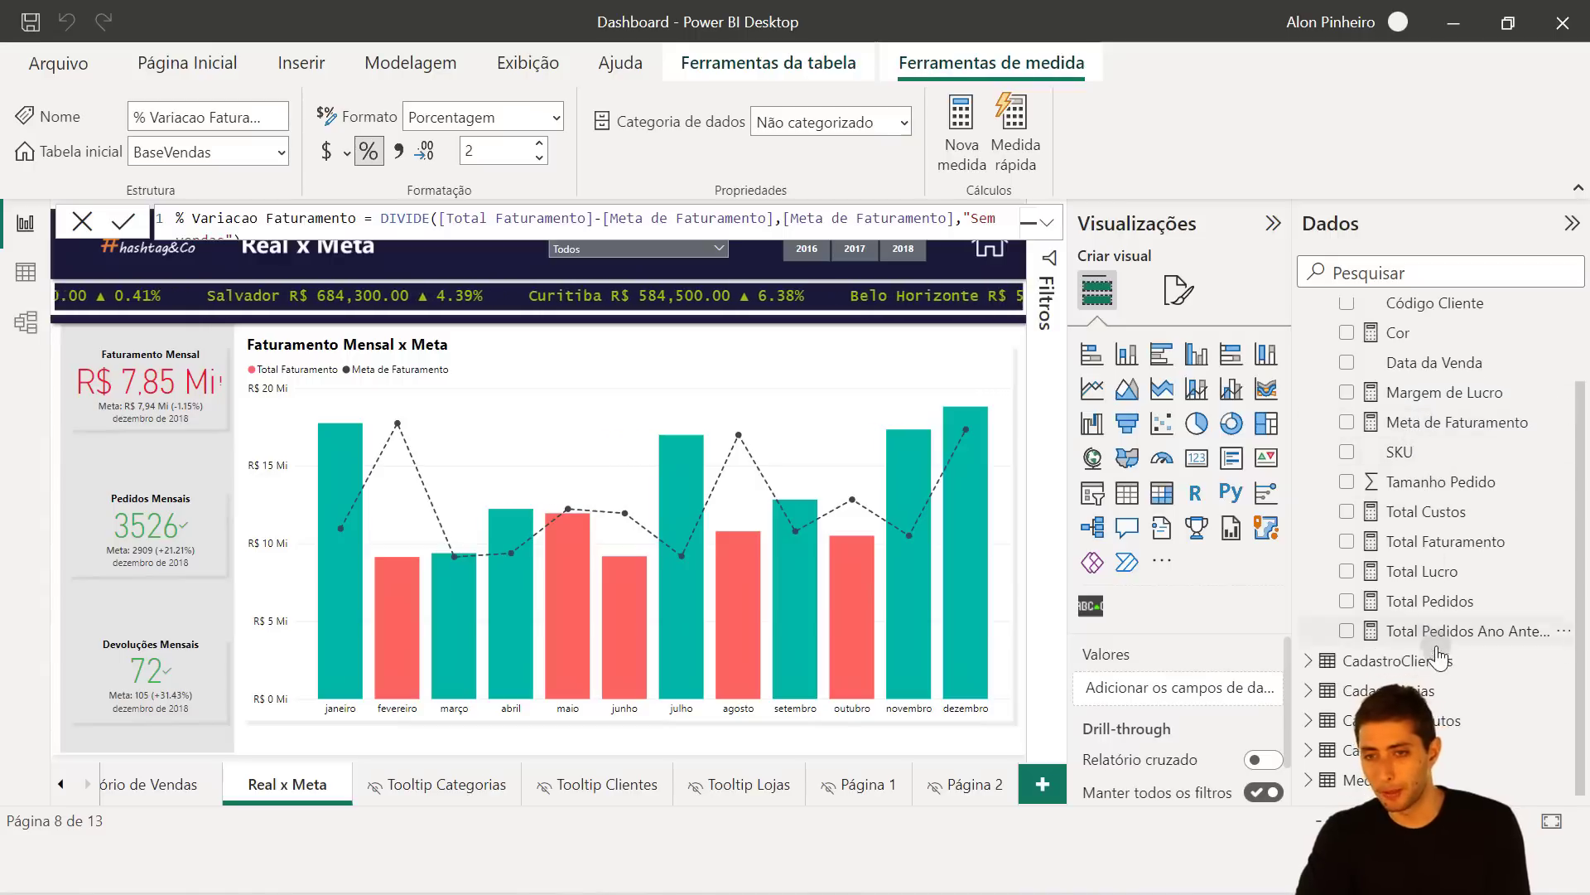
mouse_move(1424, 631)
left_mouse_down()
mouse_move(1430, 681)
mouse_move(1446, 634)
mouse_move(1427, 634)
mouse_move(1423, 654)
left_mouse_up()
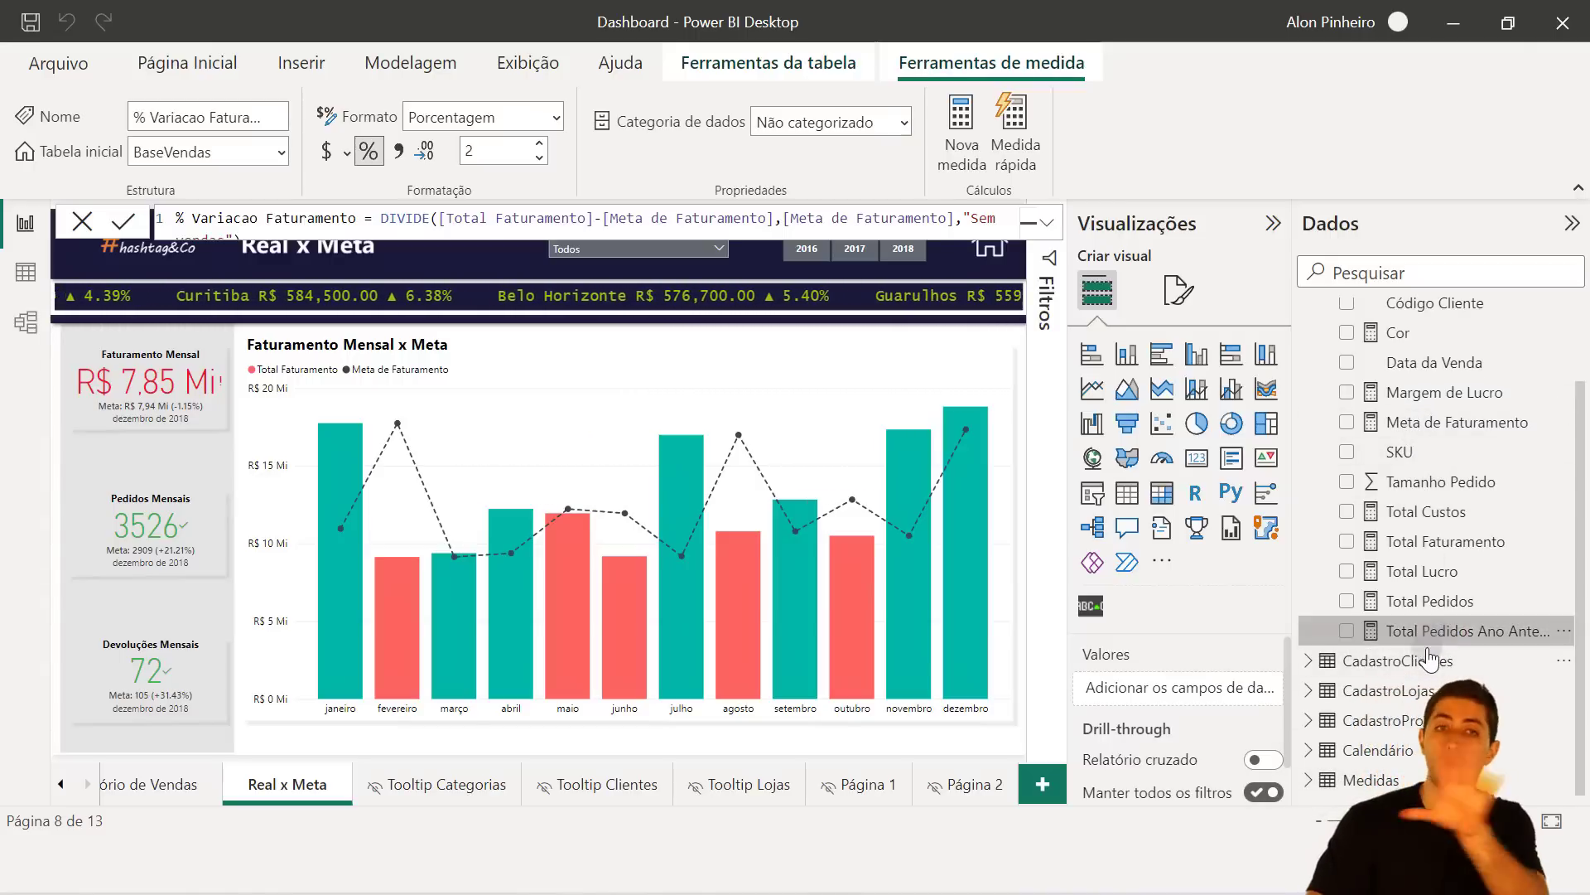
left_click(1437, 630)
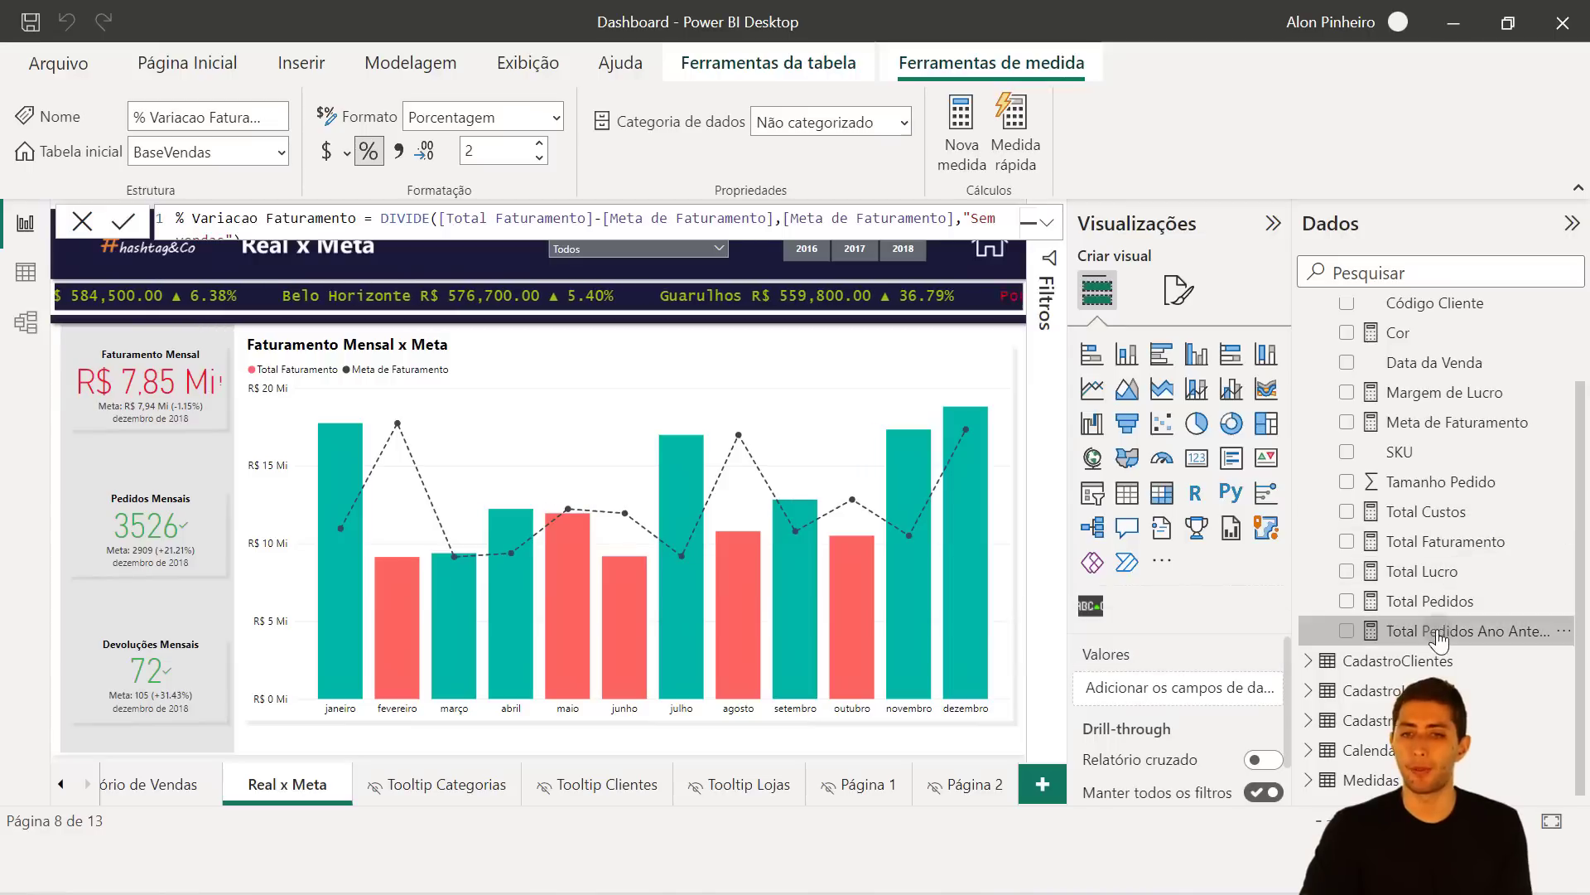
Move the Meta de Faturamento measure from BaseVendas to the Medidas table by changing its home table.
left_click(1426, 421)
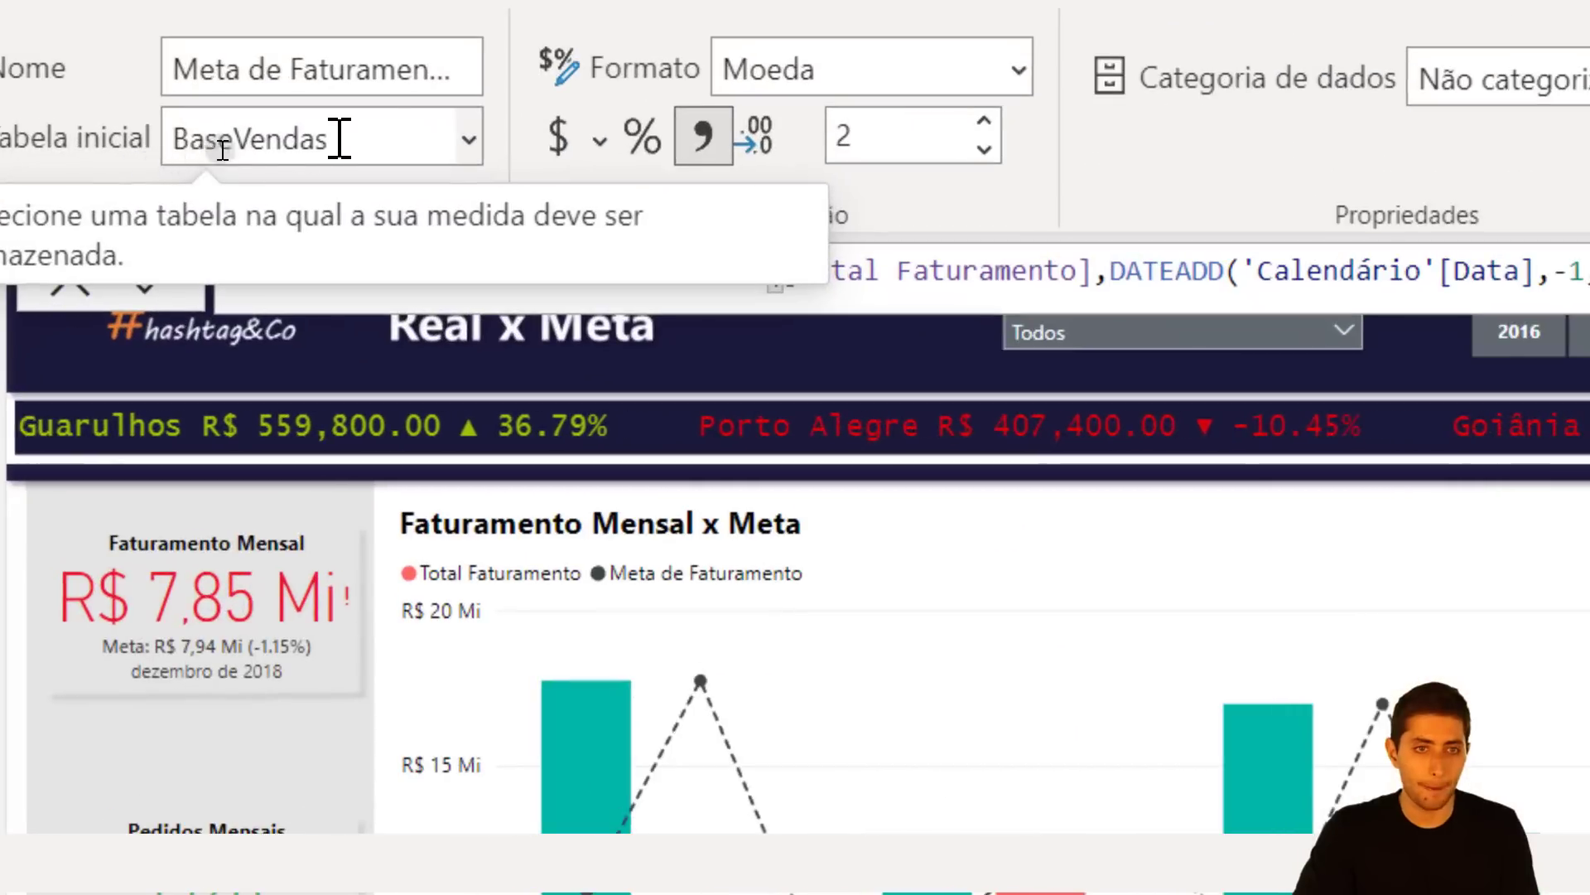
left_click(469, 140)
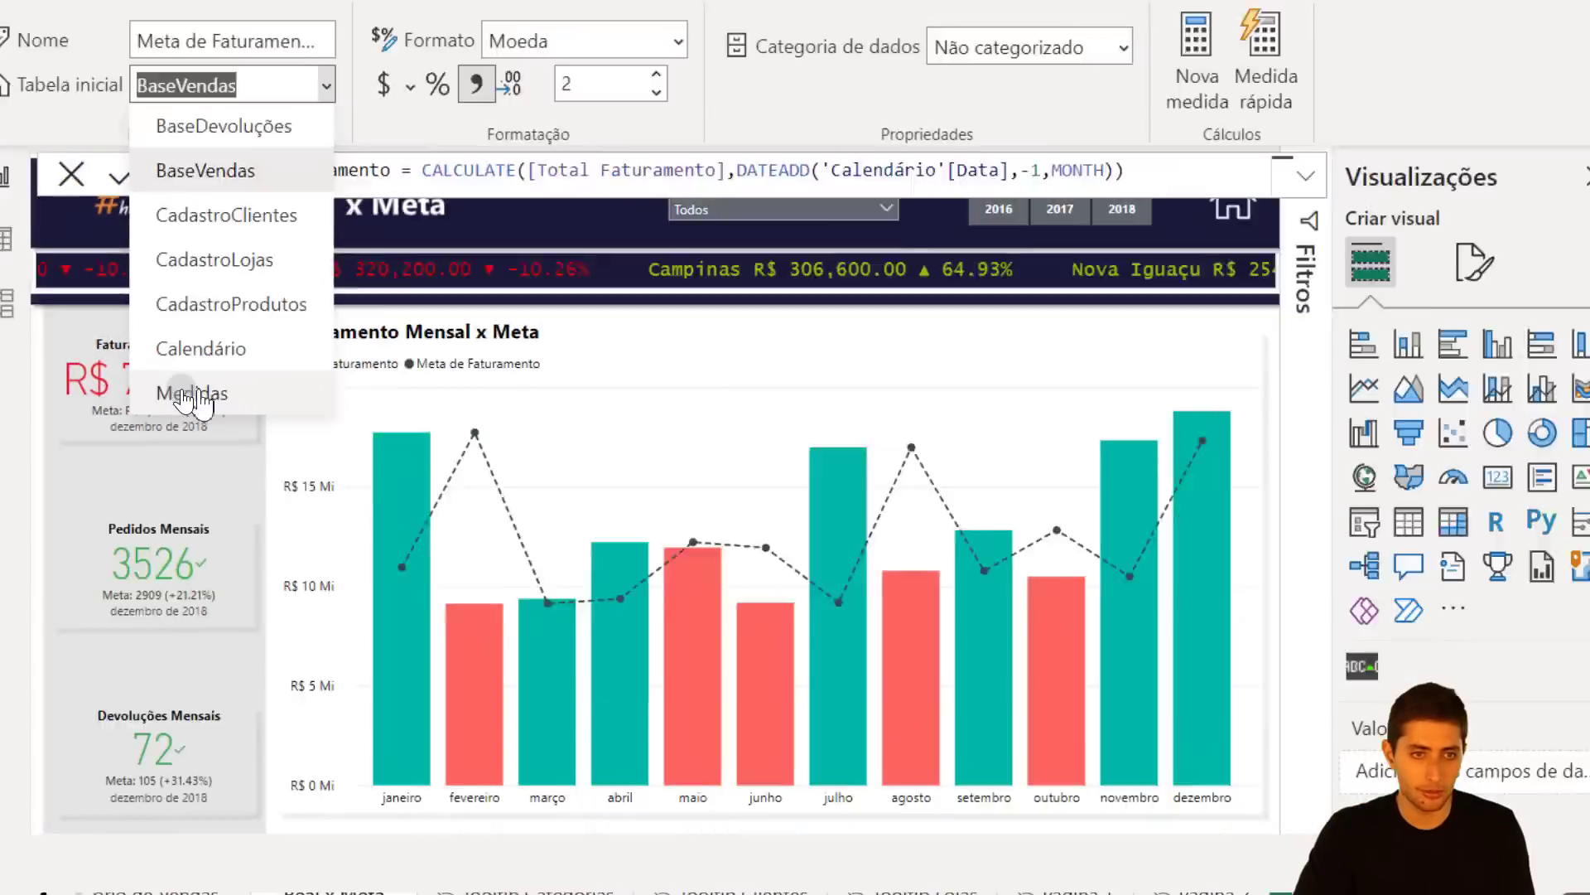
left_click(177, 393)
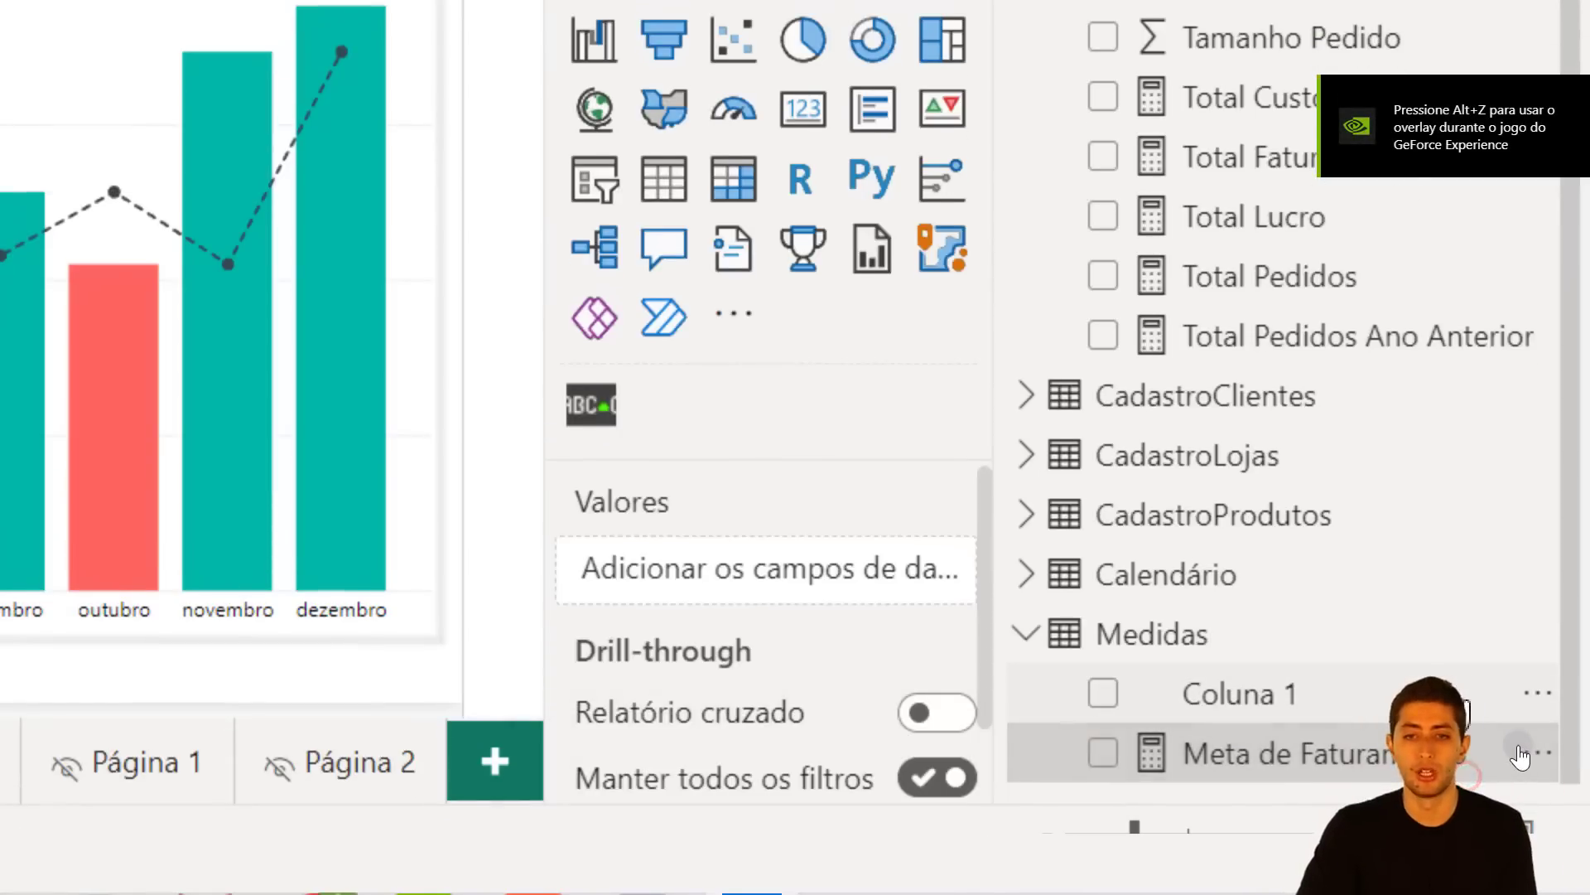
Delete Coluna 1 from the Medidas table and collapse the BaseVendas table.
left_click(1531, 696)
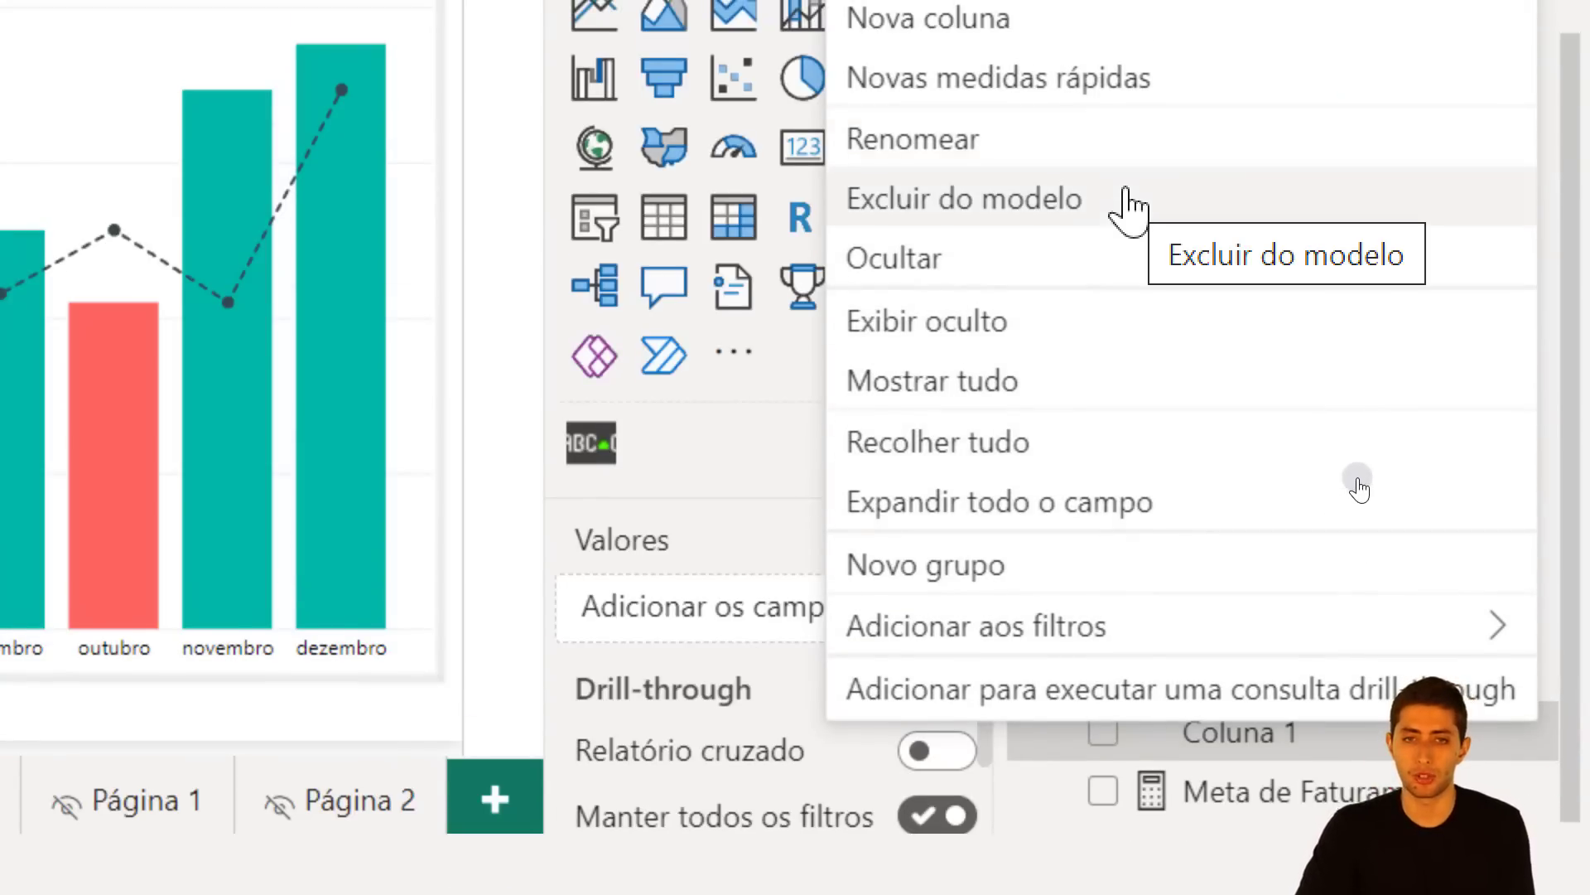
left_click(1128, 201)
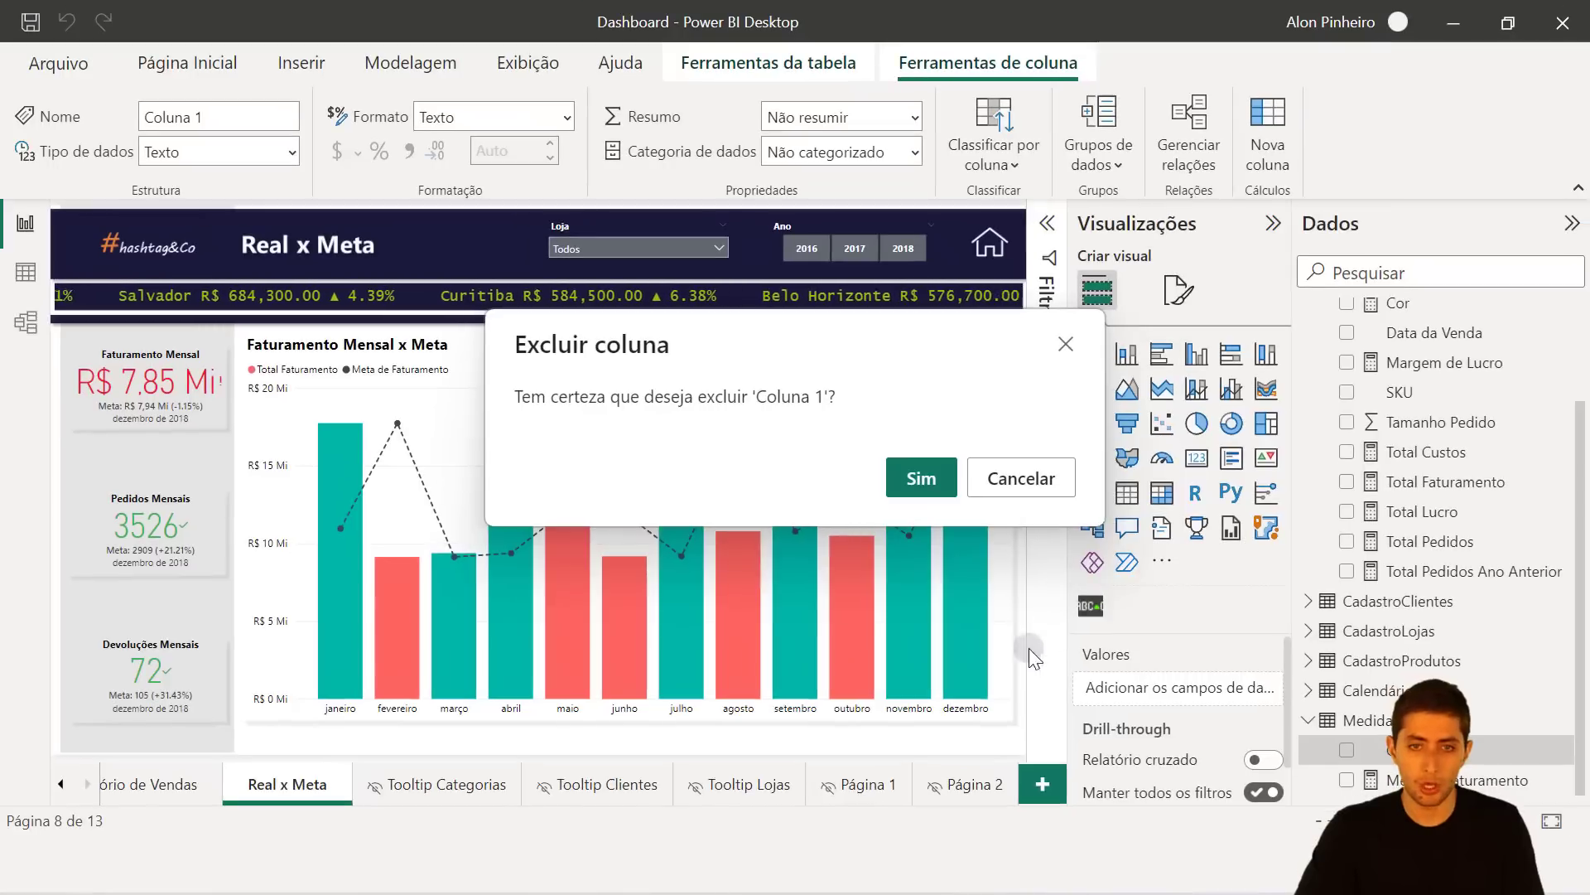
left_click(931, 478)
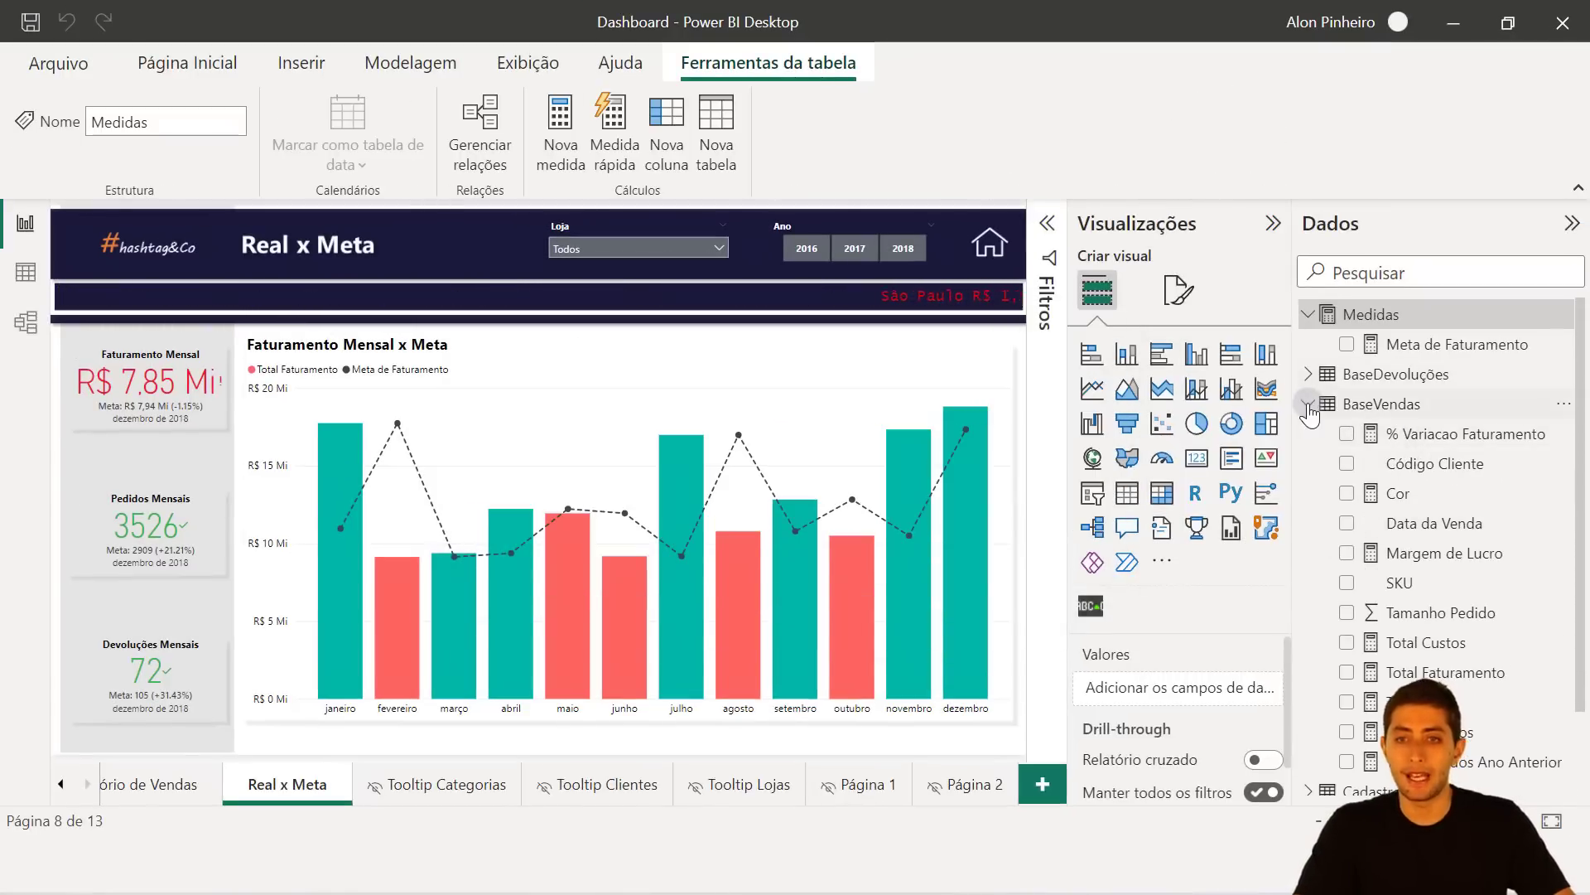
left_click(1308, 405)
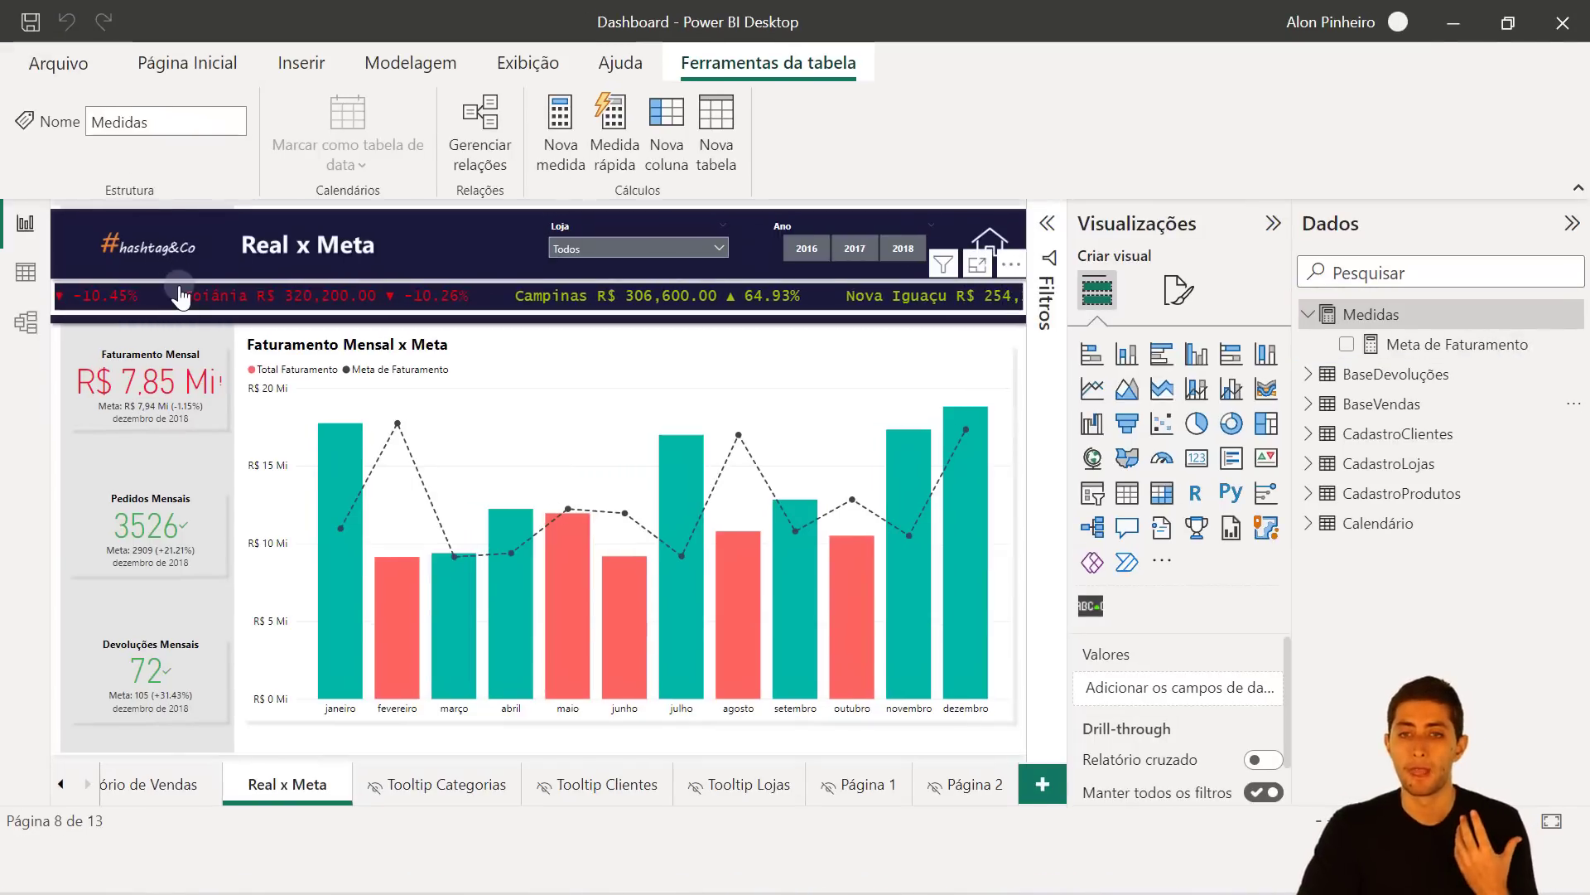
Move all BaseVendas measures, from % Variacao Faturamento and Cor to Total Pedidos Ano Anterior, into the Medidas table in the model view.
left_click(19, 335)
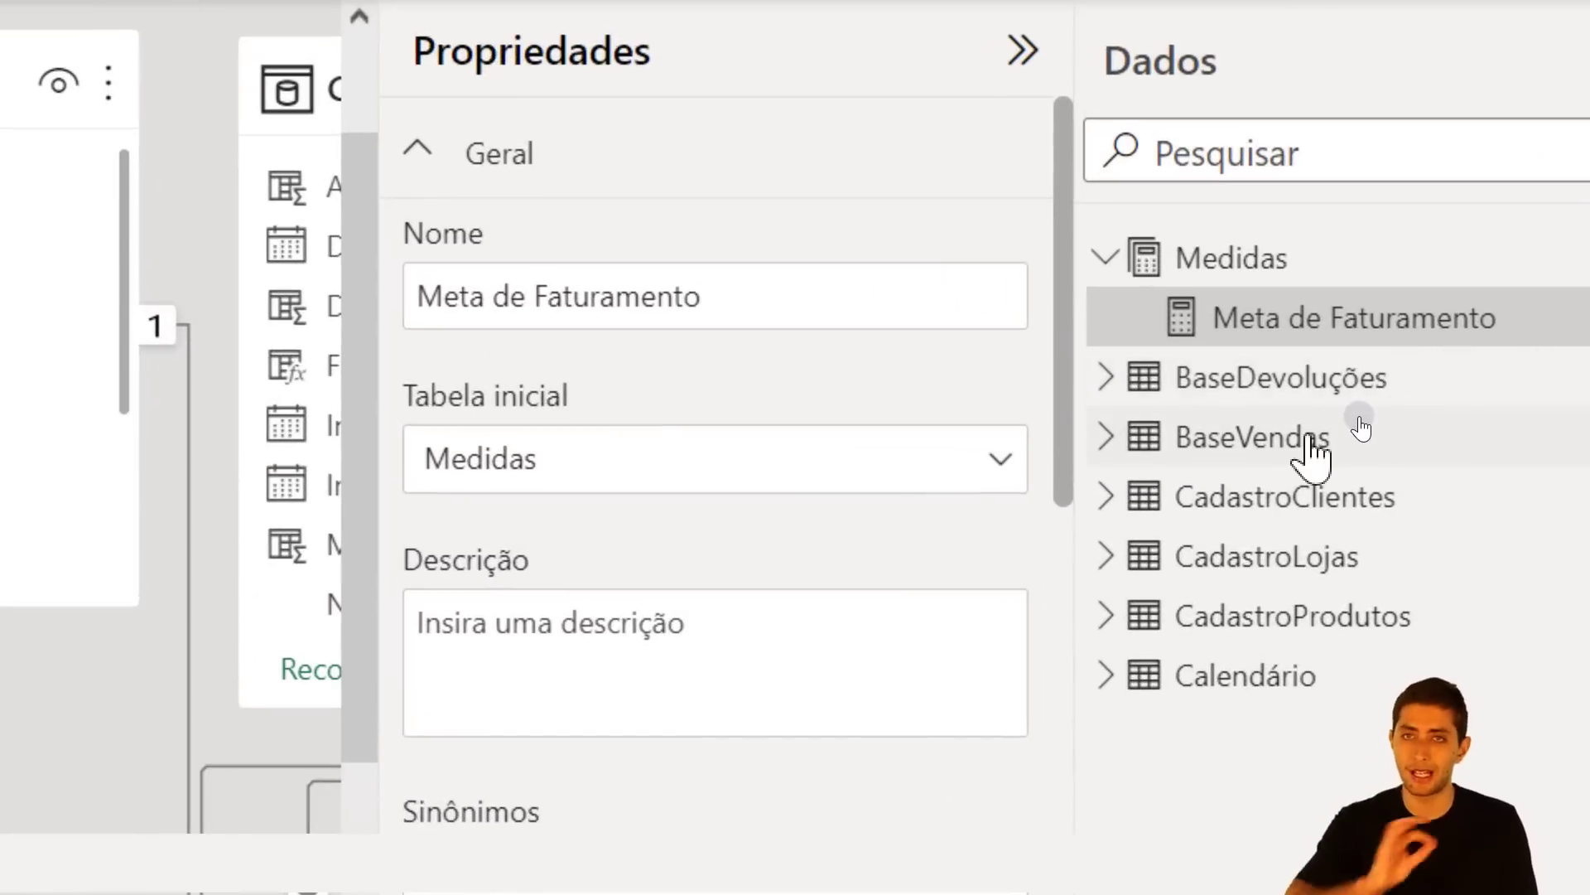
mouse_move(1359, 417)
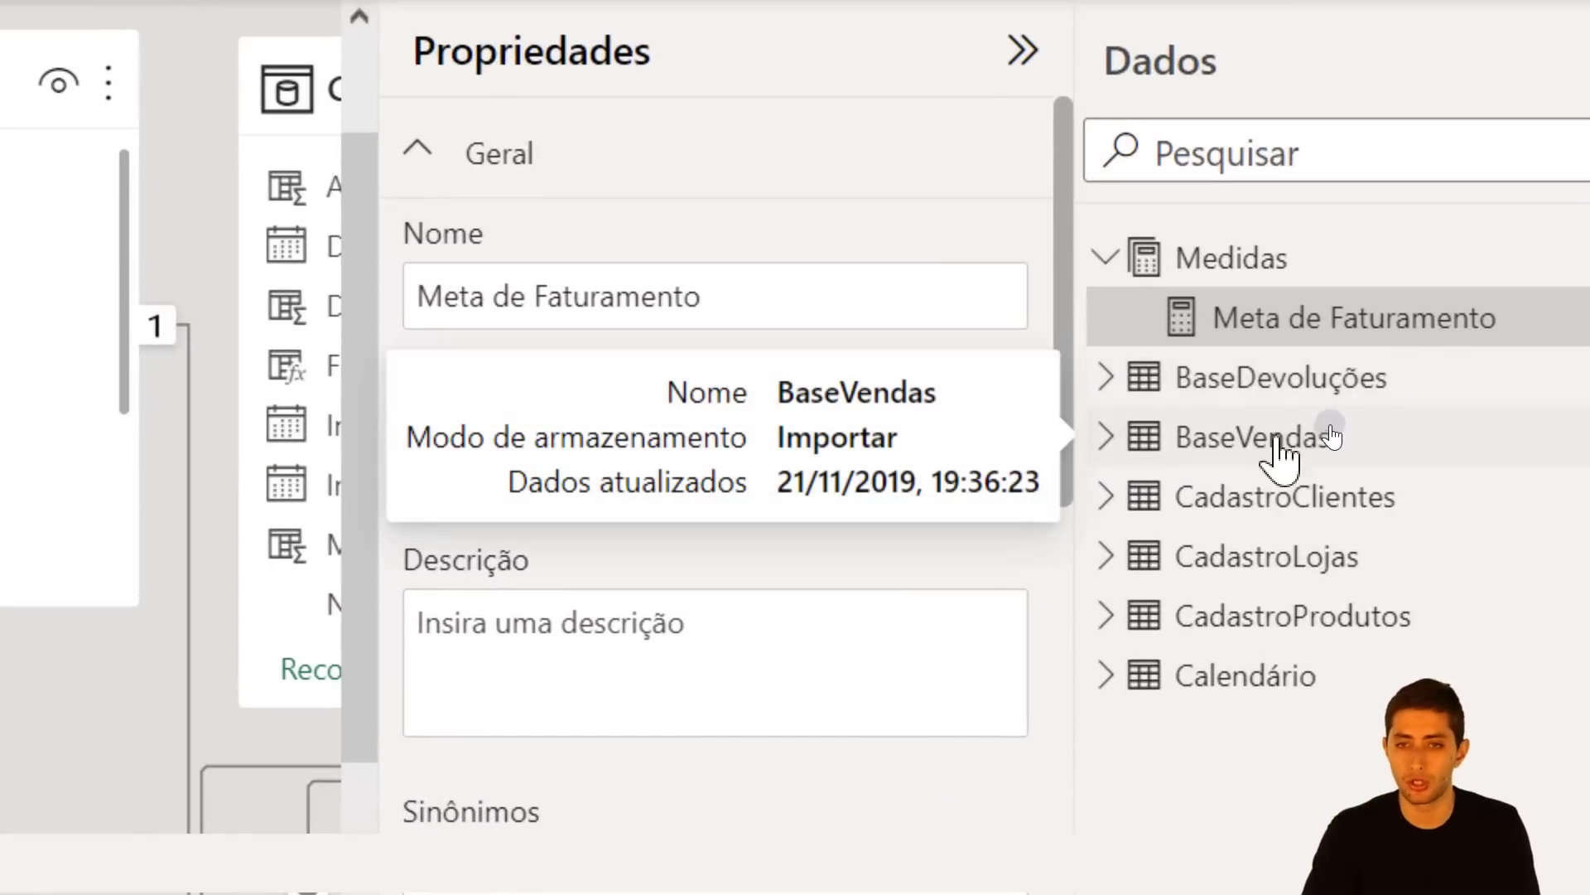
left_click(1106, 436)
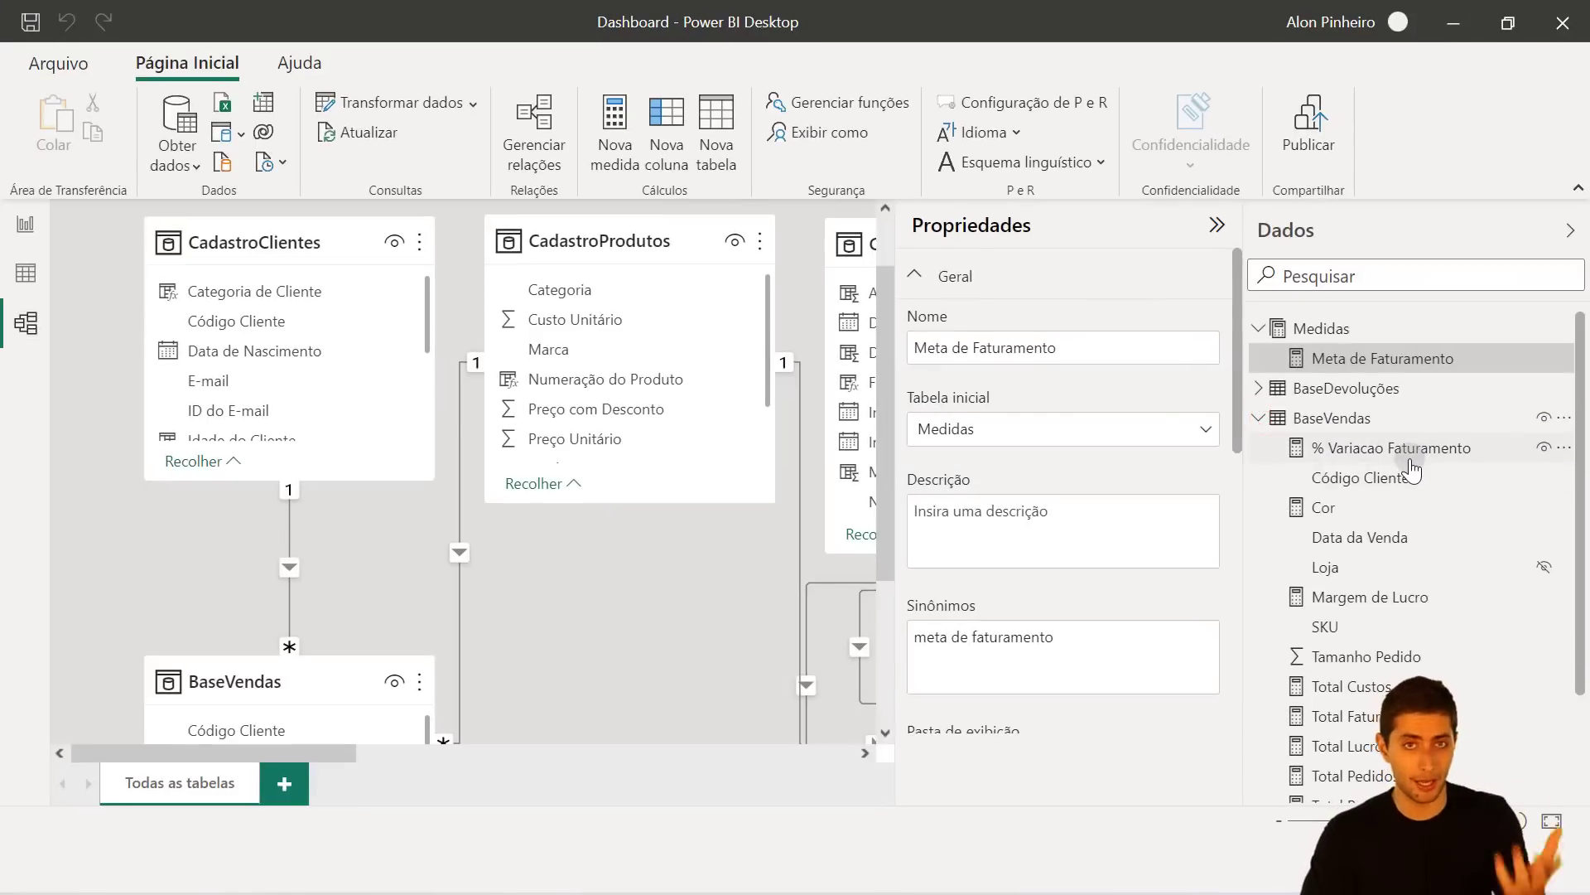
left_click(1408, 458)
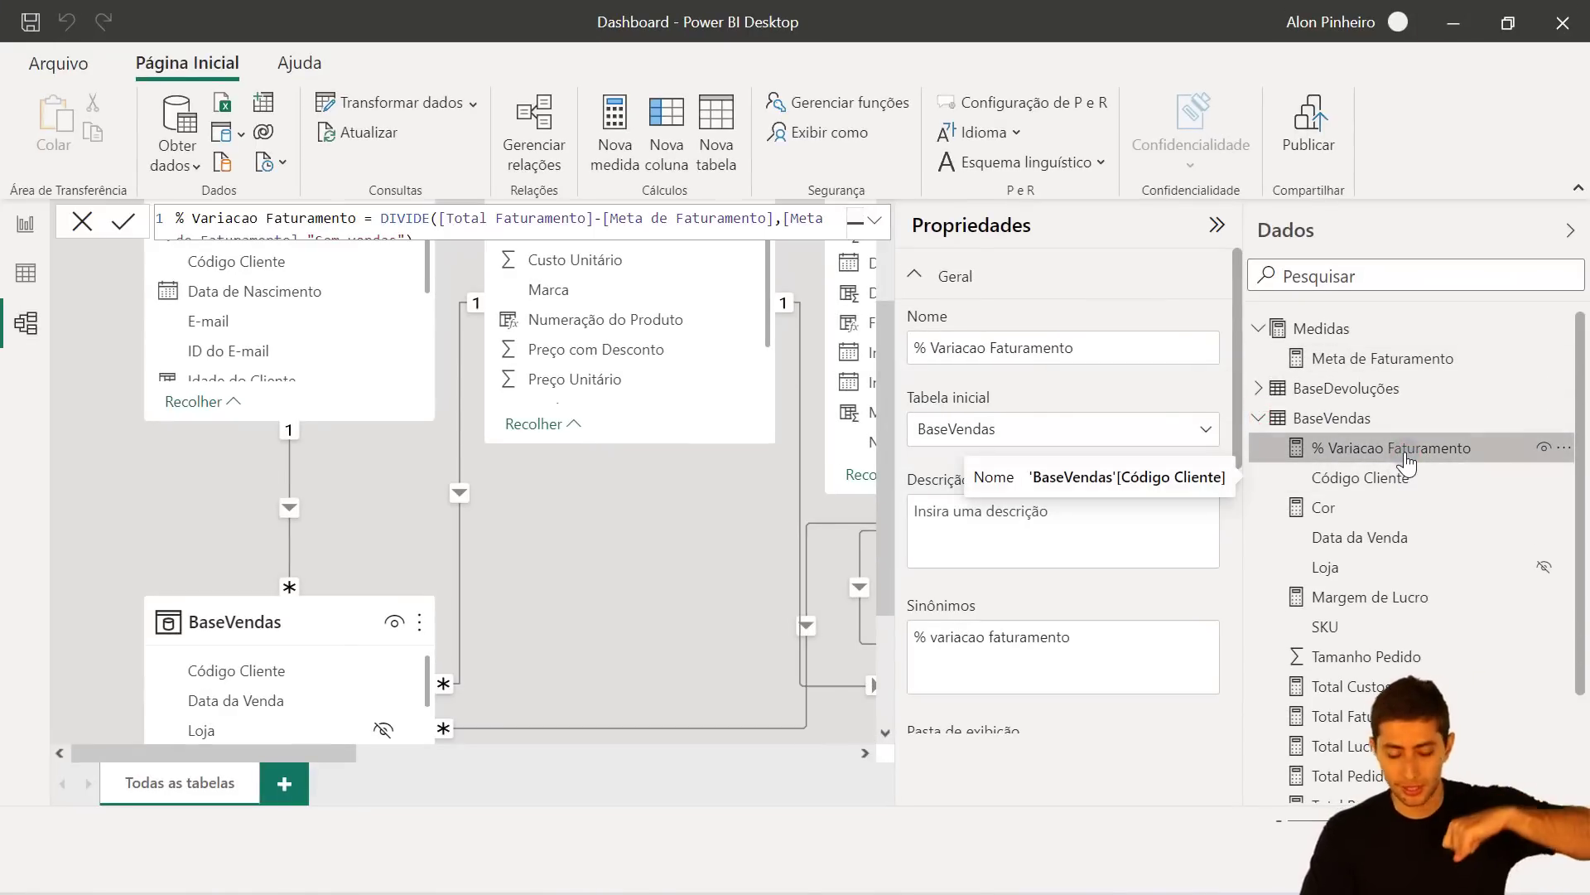
left_click(1399, 499)
left_click(1372, 596, "ctrl")
left_click(1348, 685, "ctrl")
left_click(1356, 716, "ctrl")
scroll(1359, 717, "down", 1)
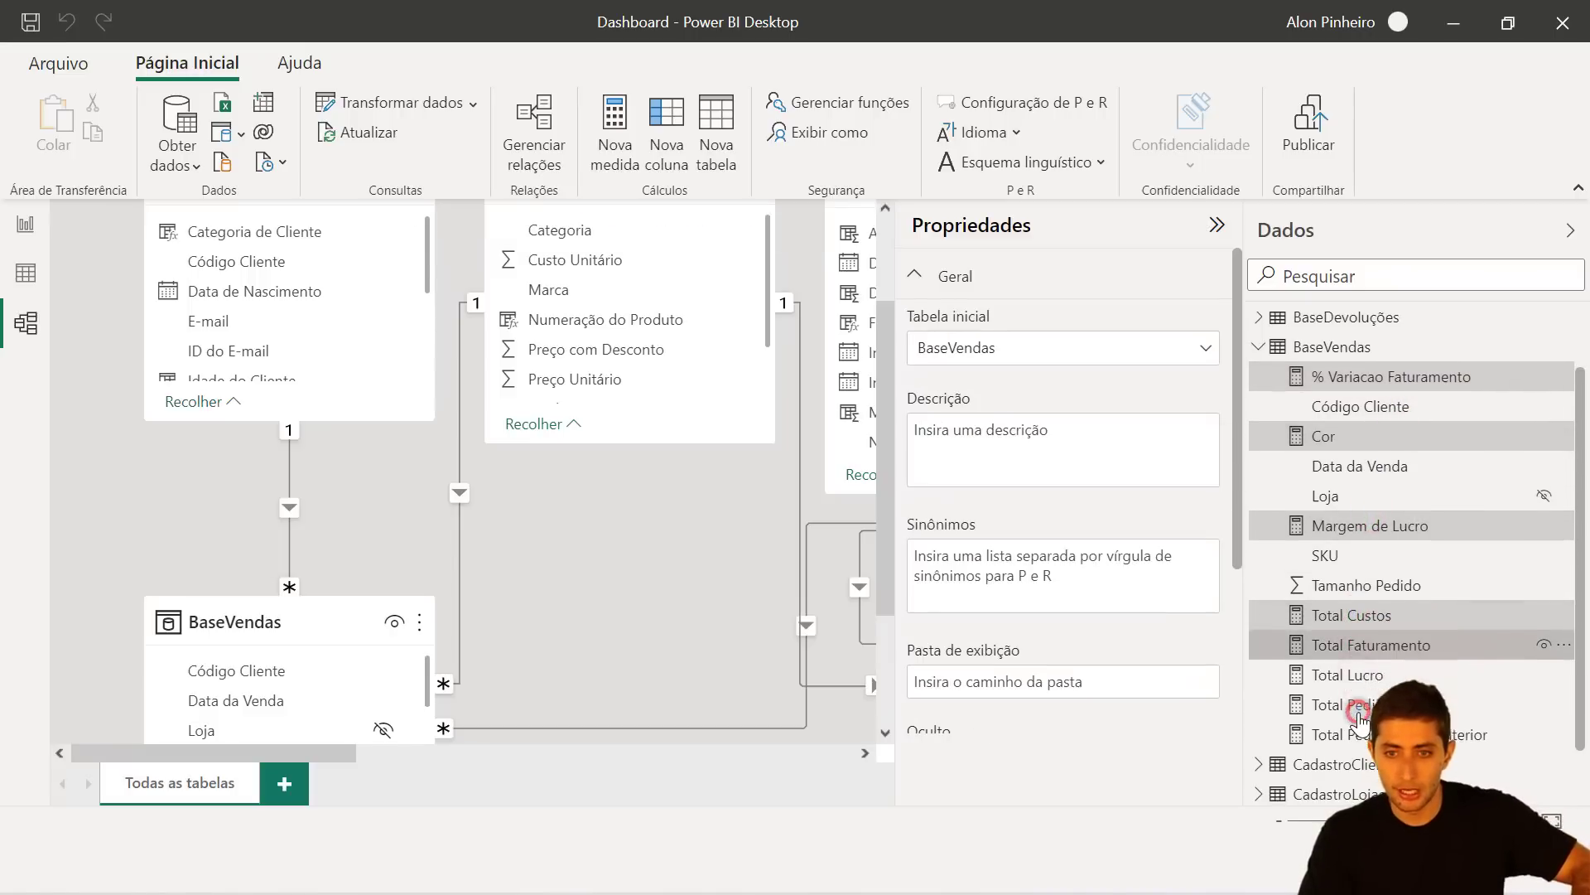
left_click(1380, 670, "ctrl")
left_click(1375, 689, "ctrl")
scroll(1365, 731, "up", 1)
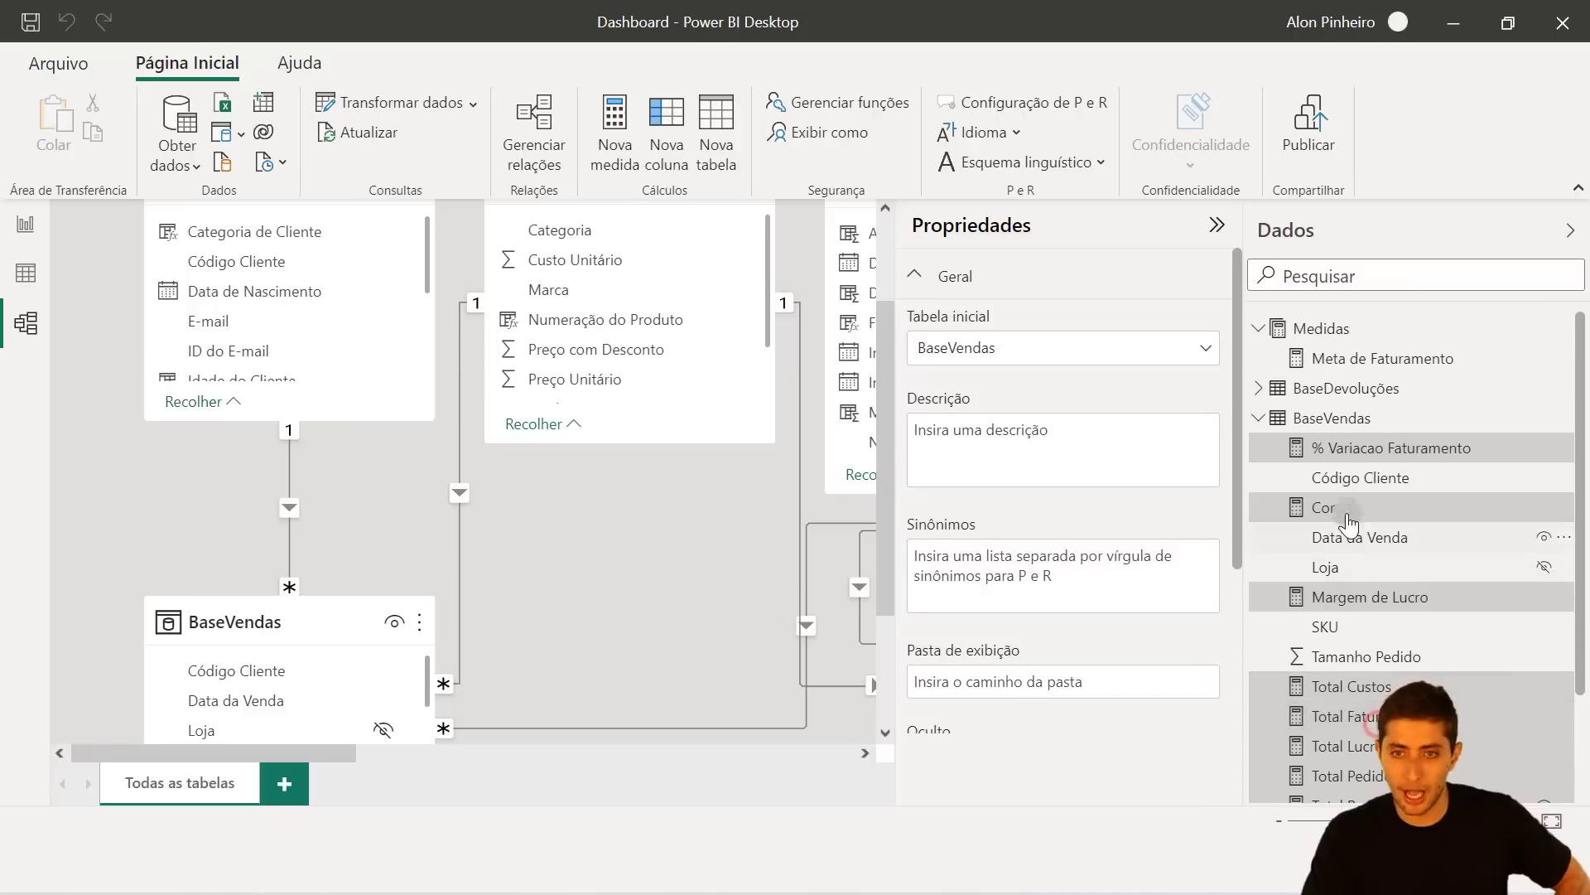
left_click_drag(1356, 454, 1322, 343)
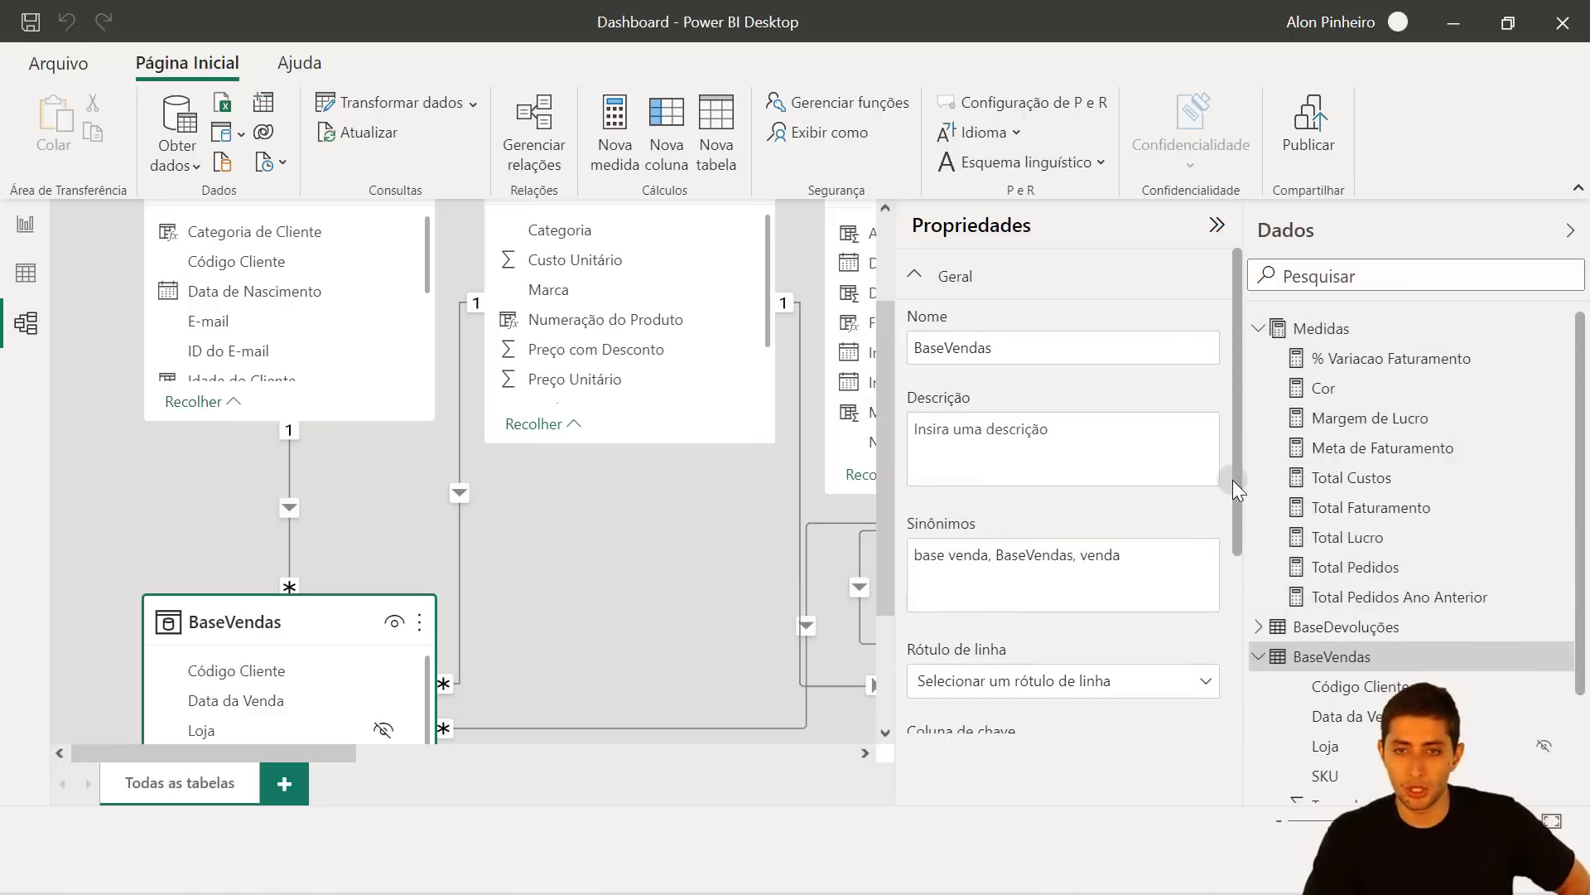
Move the measures % de Devolucoes, Meta de Devolucoes and Total Devolucoes from BaseDevoluções into the Medidas table.
left_click(1259, 627)
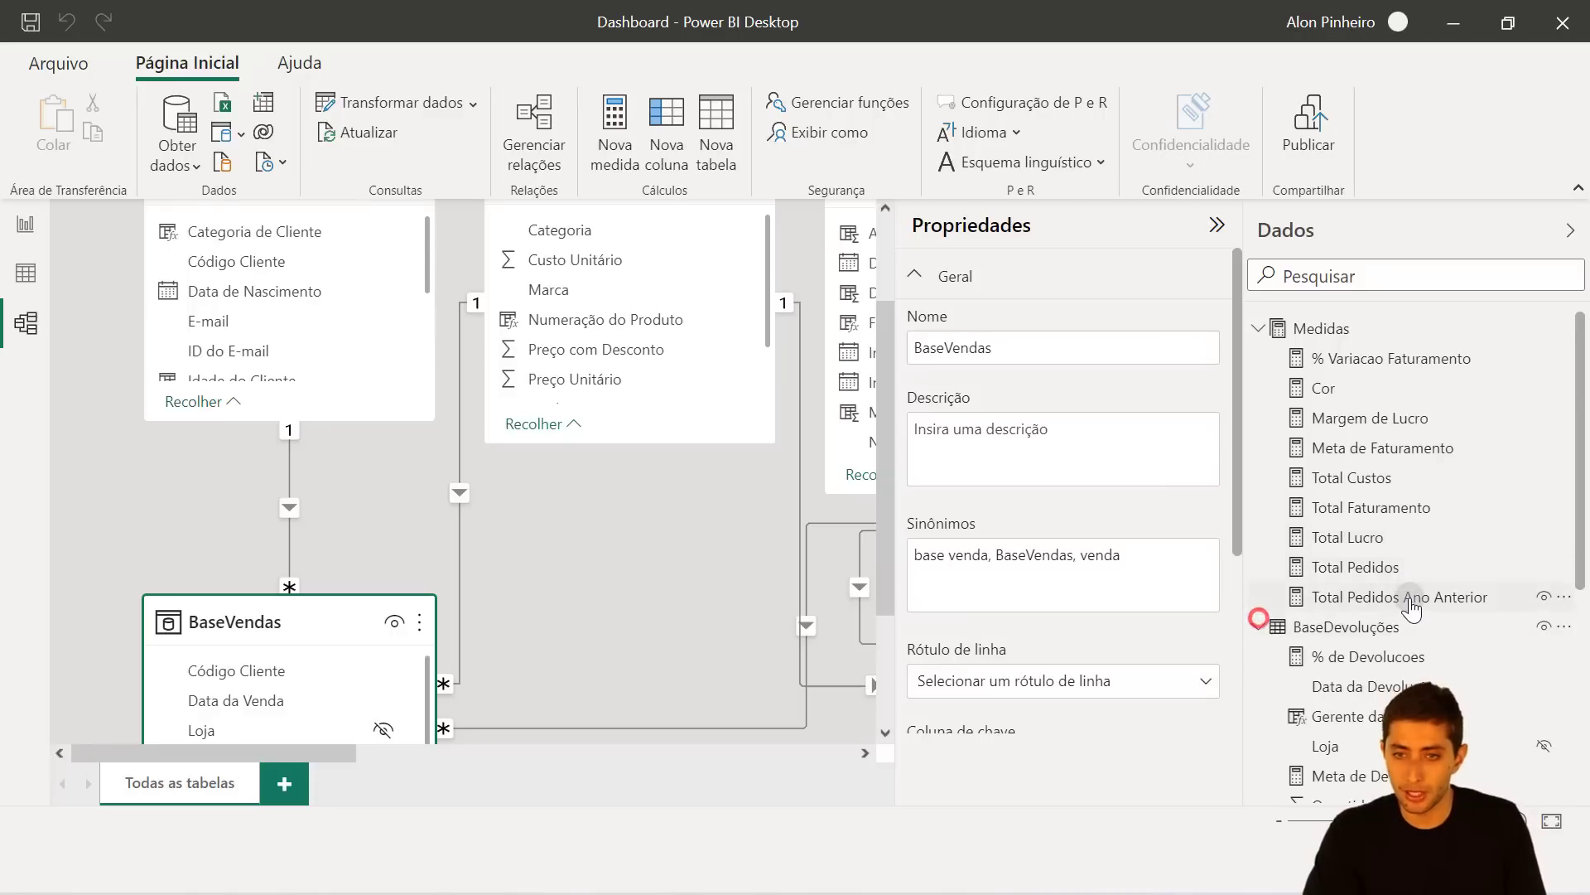
scroll(1408, 589, "down", 1)
scroll(1415, 497, "down", 2)
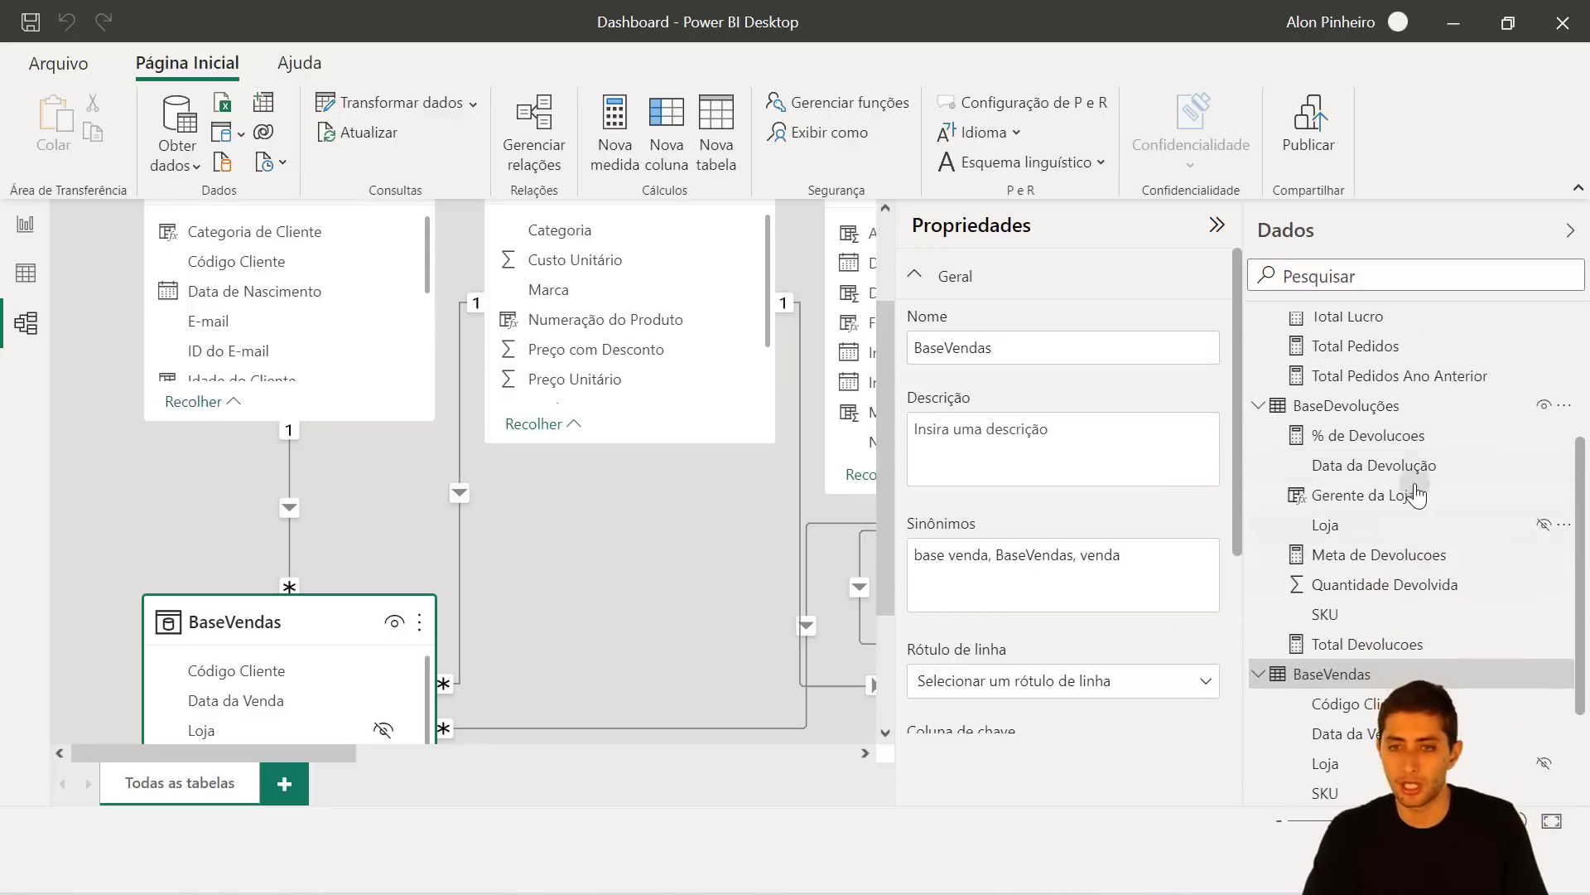
left_click(1408, 439, "ctrl")
left_click(1409, 552, "ctrl")
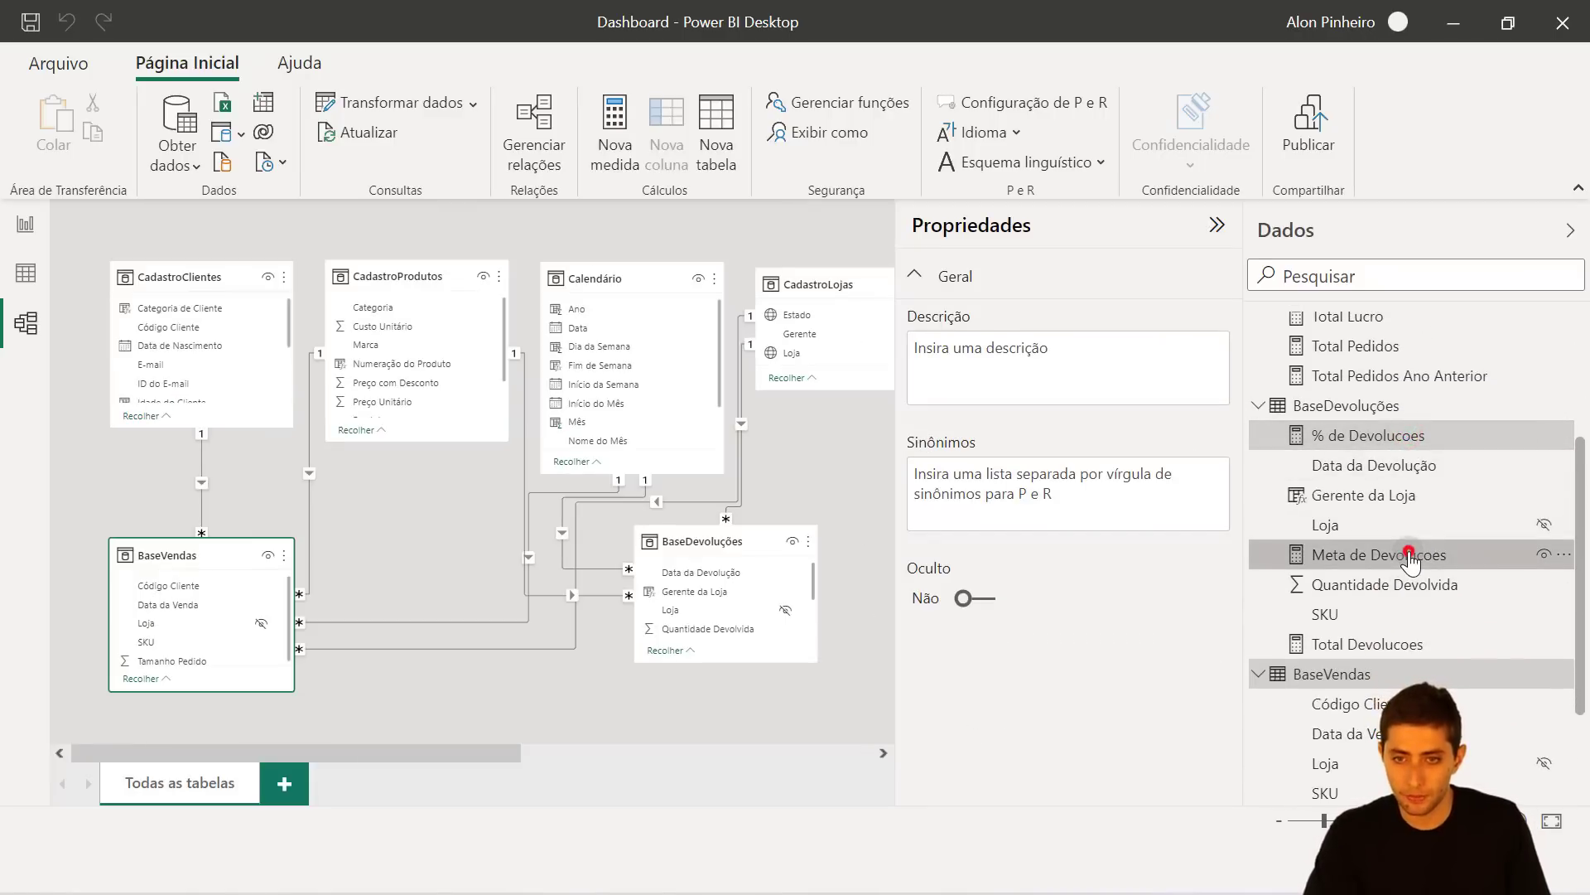
left_click(1384, 648, "ctrl")
scroll(1381, 648, "up", 3)
left_click_drag(1379, 654, 1299, 412)
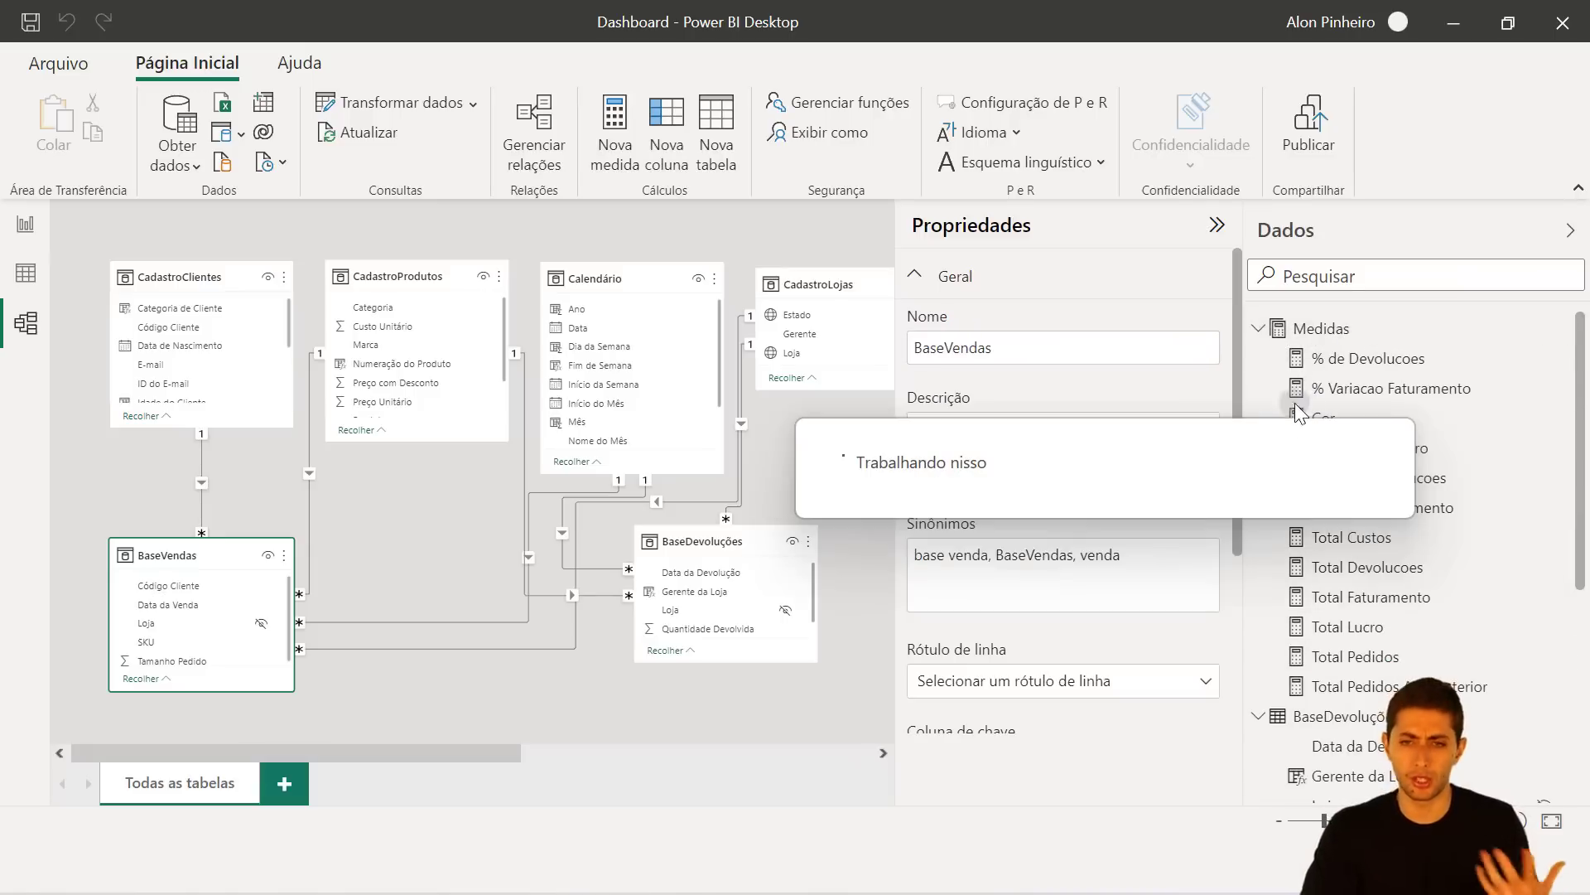
Return to the report view and check the contents of the Medidas, BaseVendas and BaseDevoluções tables.
left_click(24, 223)
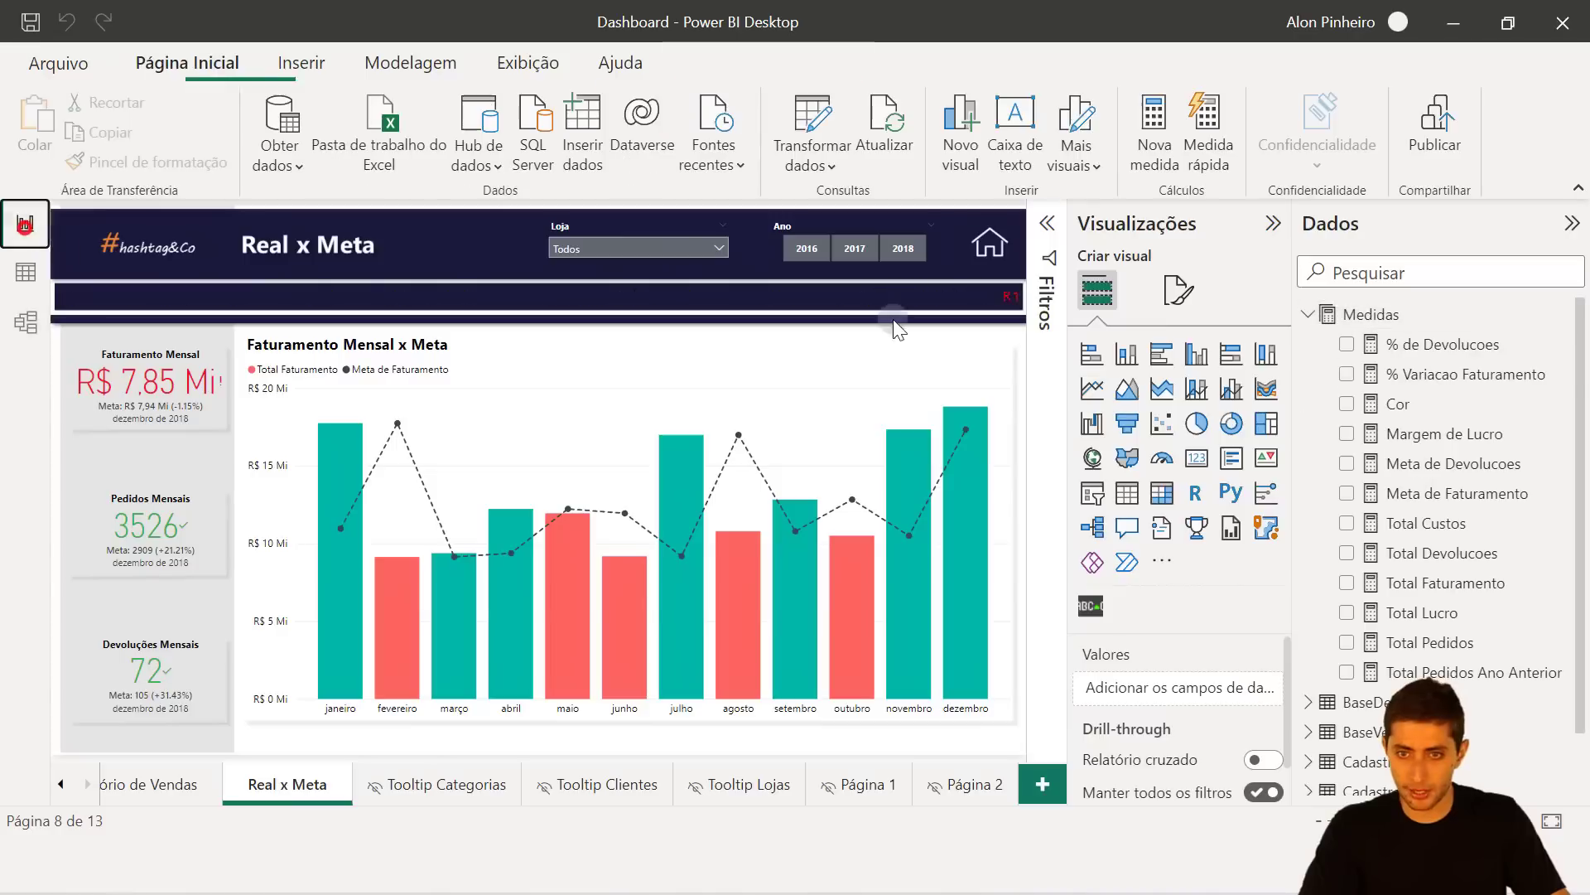
left_click(1310, 315)
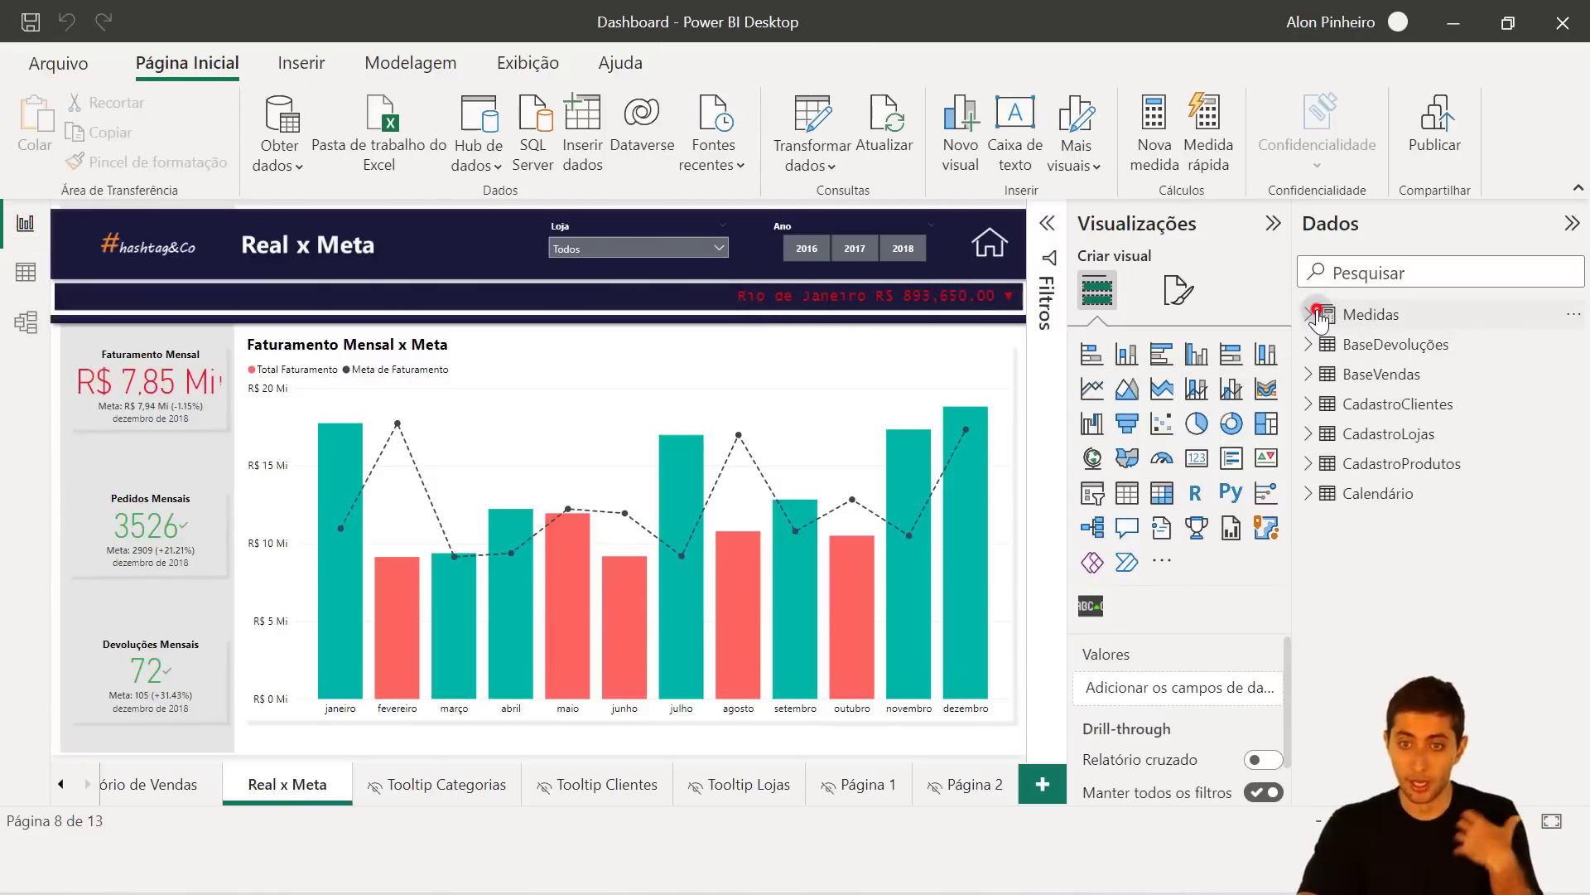
left_click(1308, 374)
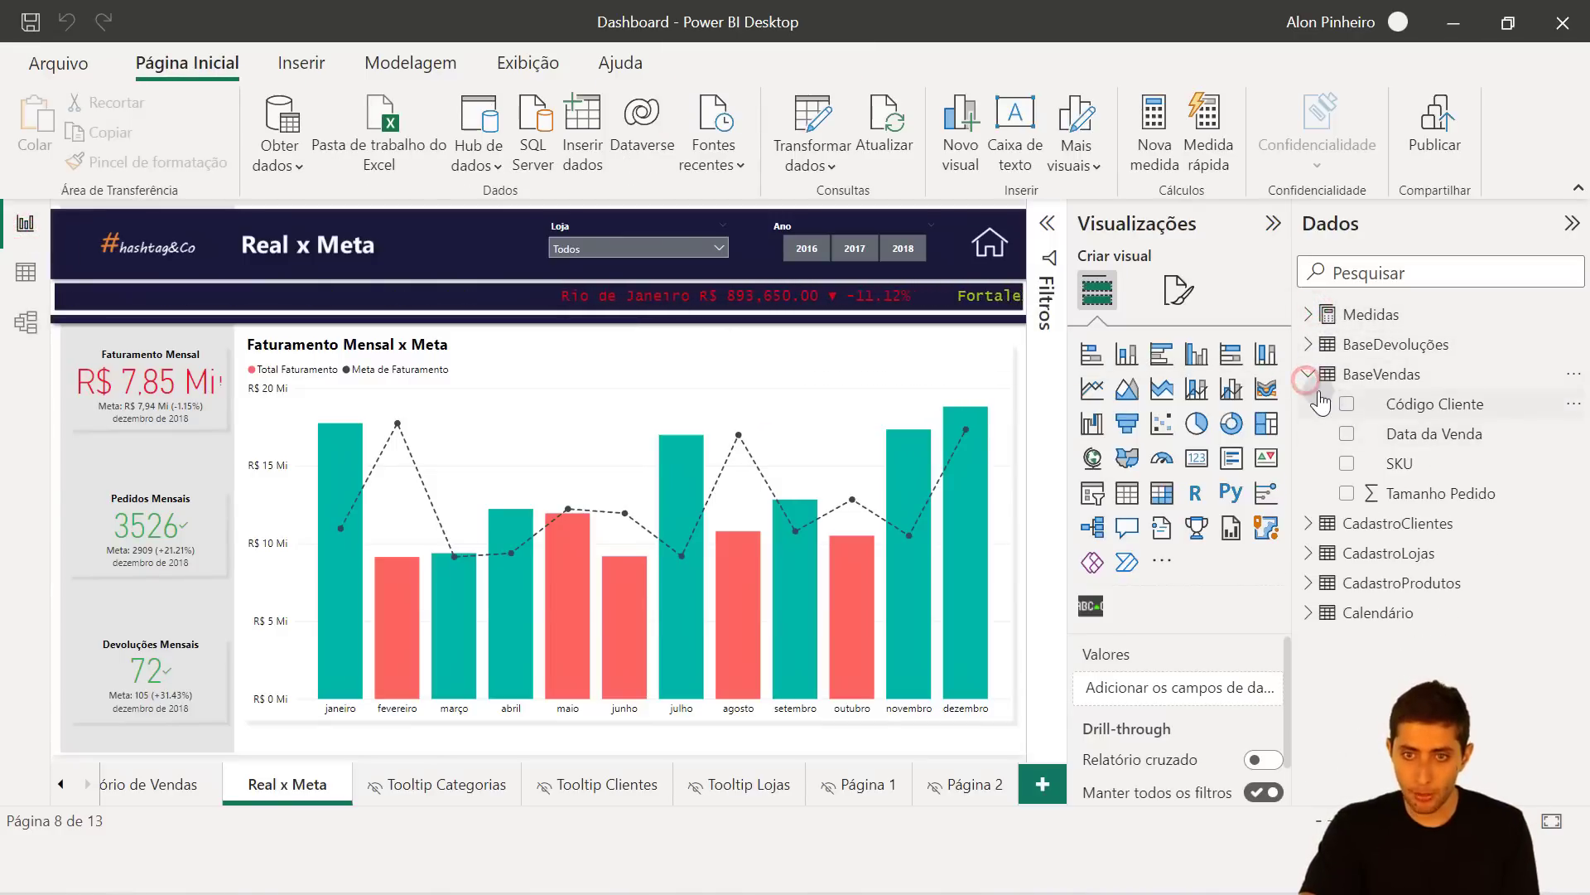
left_click(1307, 374)
left_click(1315, 345)
left_click(1315, 346)
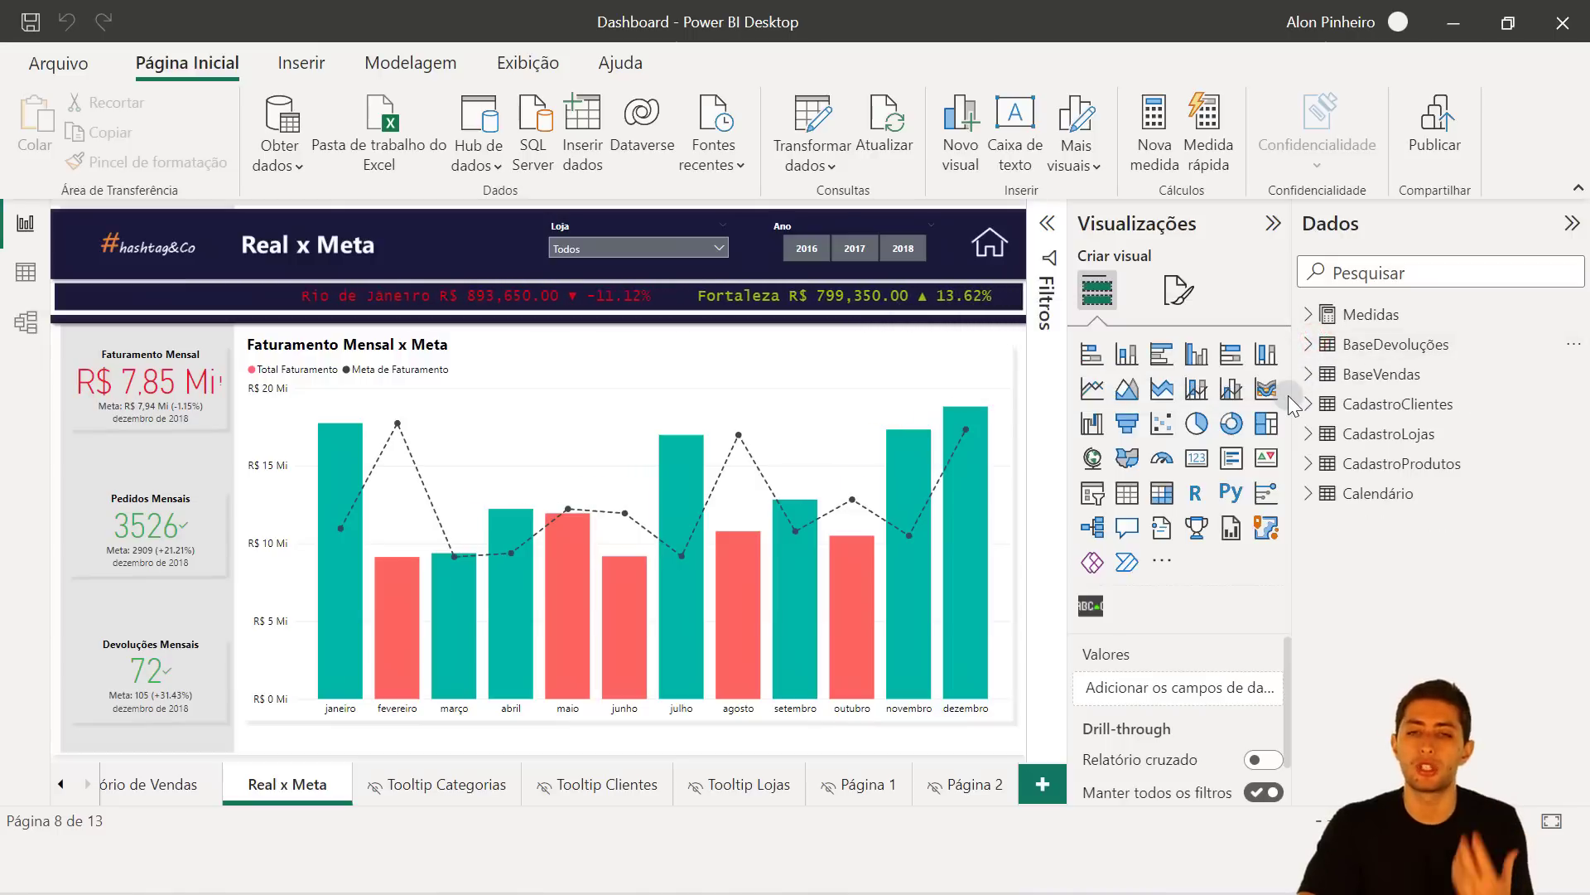
left_click(1305, 315)
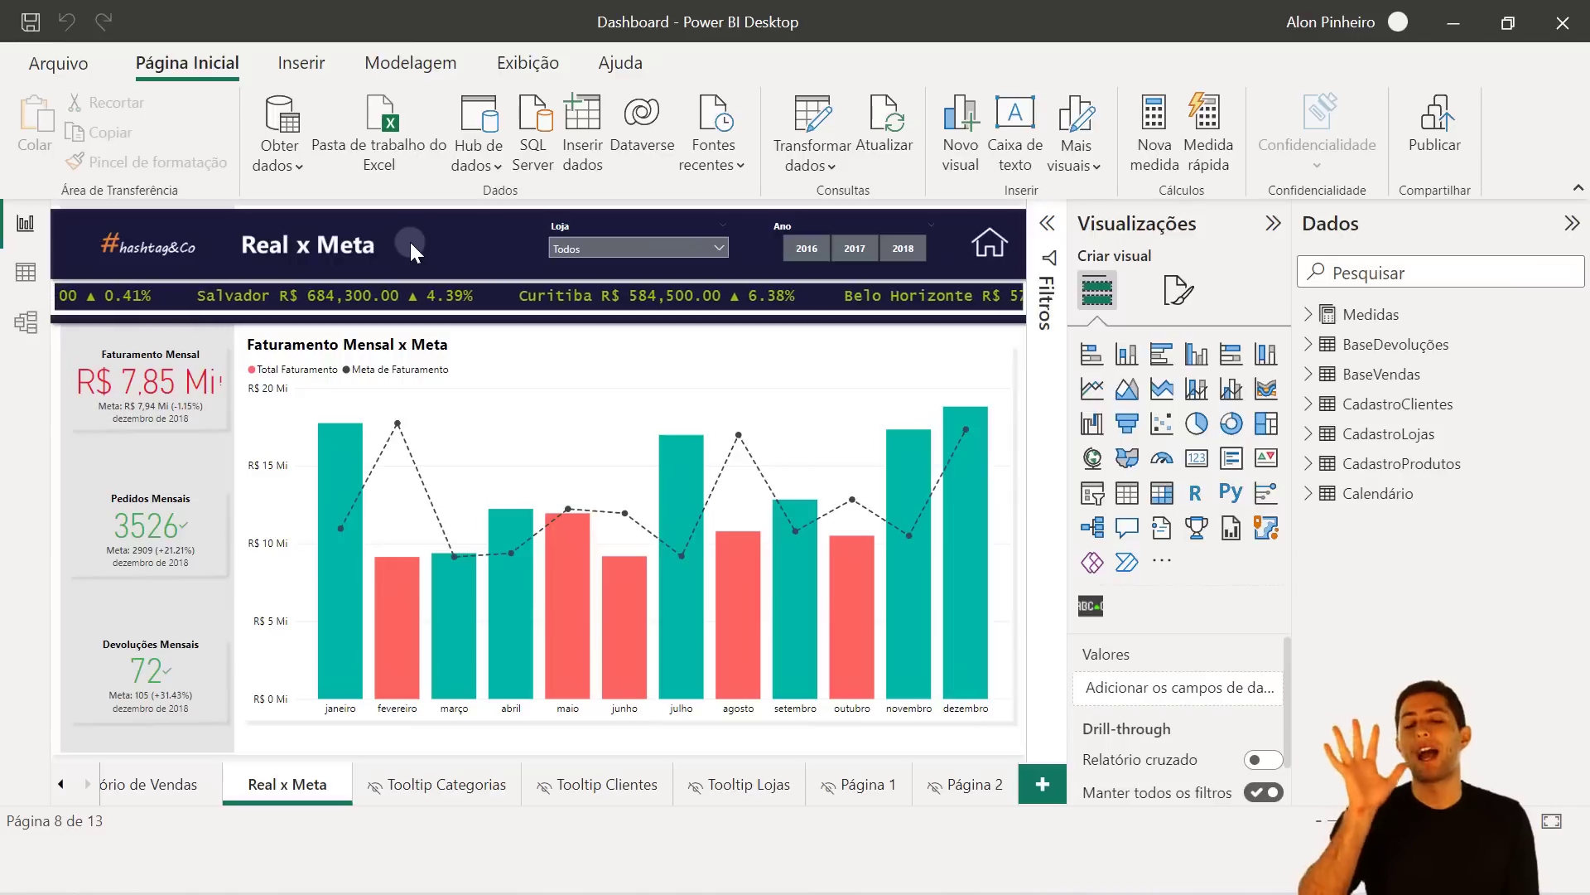
Open the Relatório de Vendas page and examine its indicator cards, monthly revenue chart and profit by category chart.
left_click(154, 784)
left_click(59, 791)
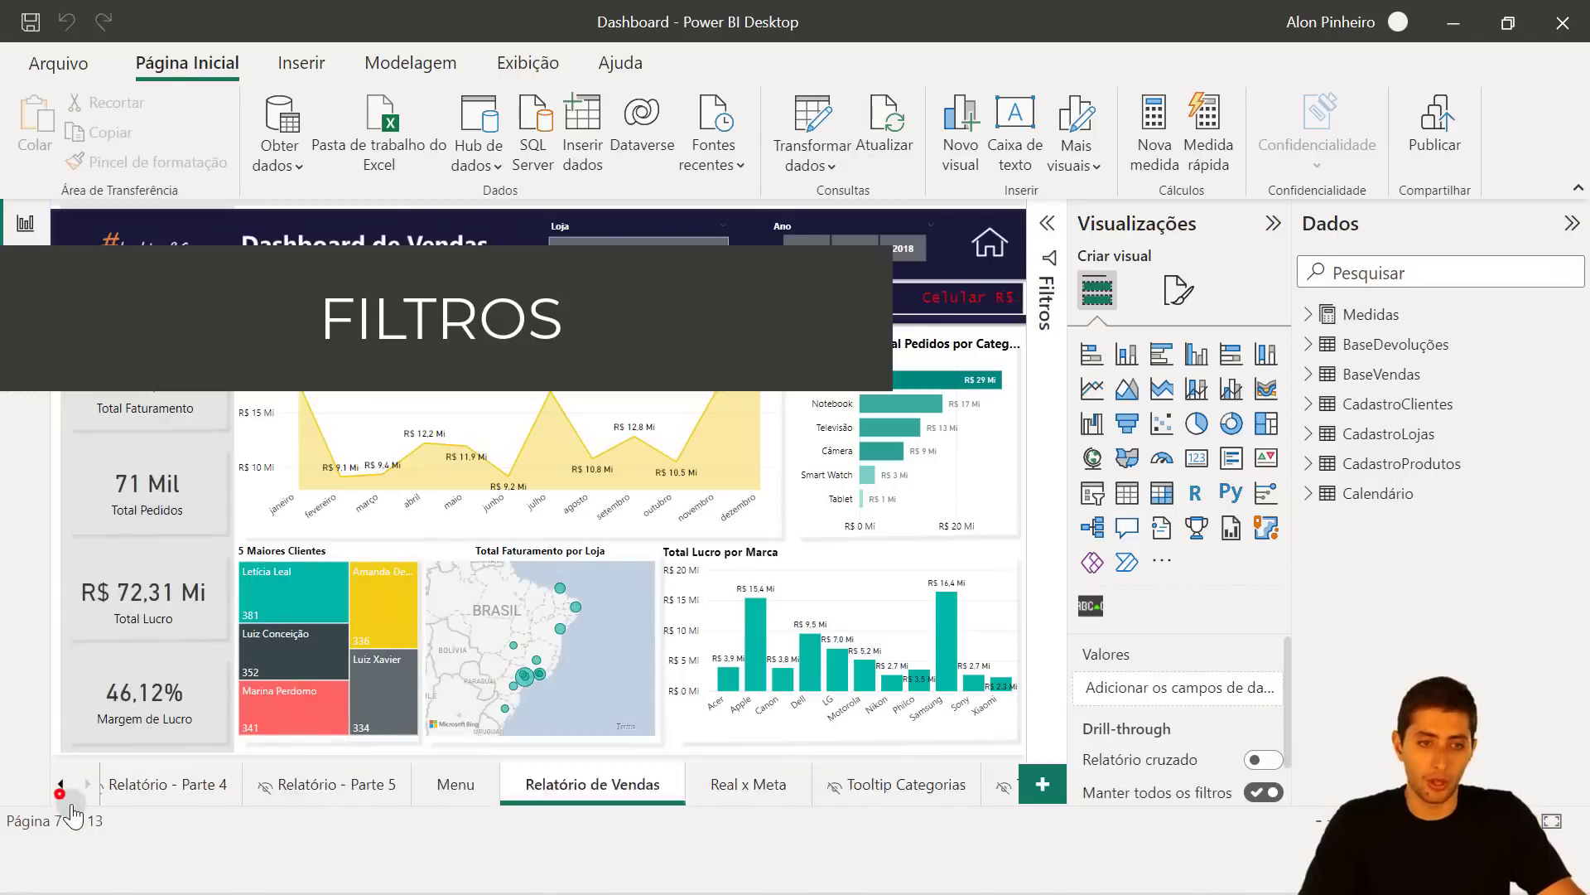
left_click(87, 783)
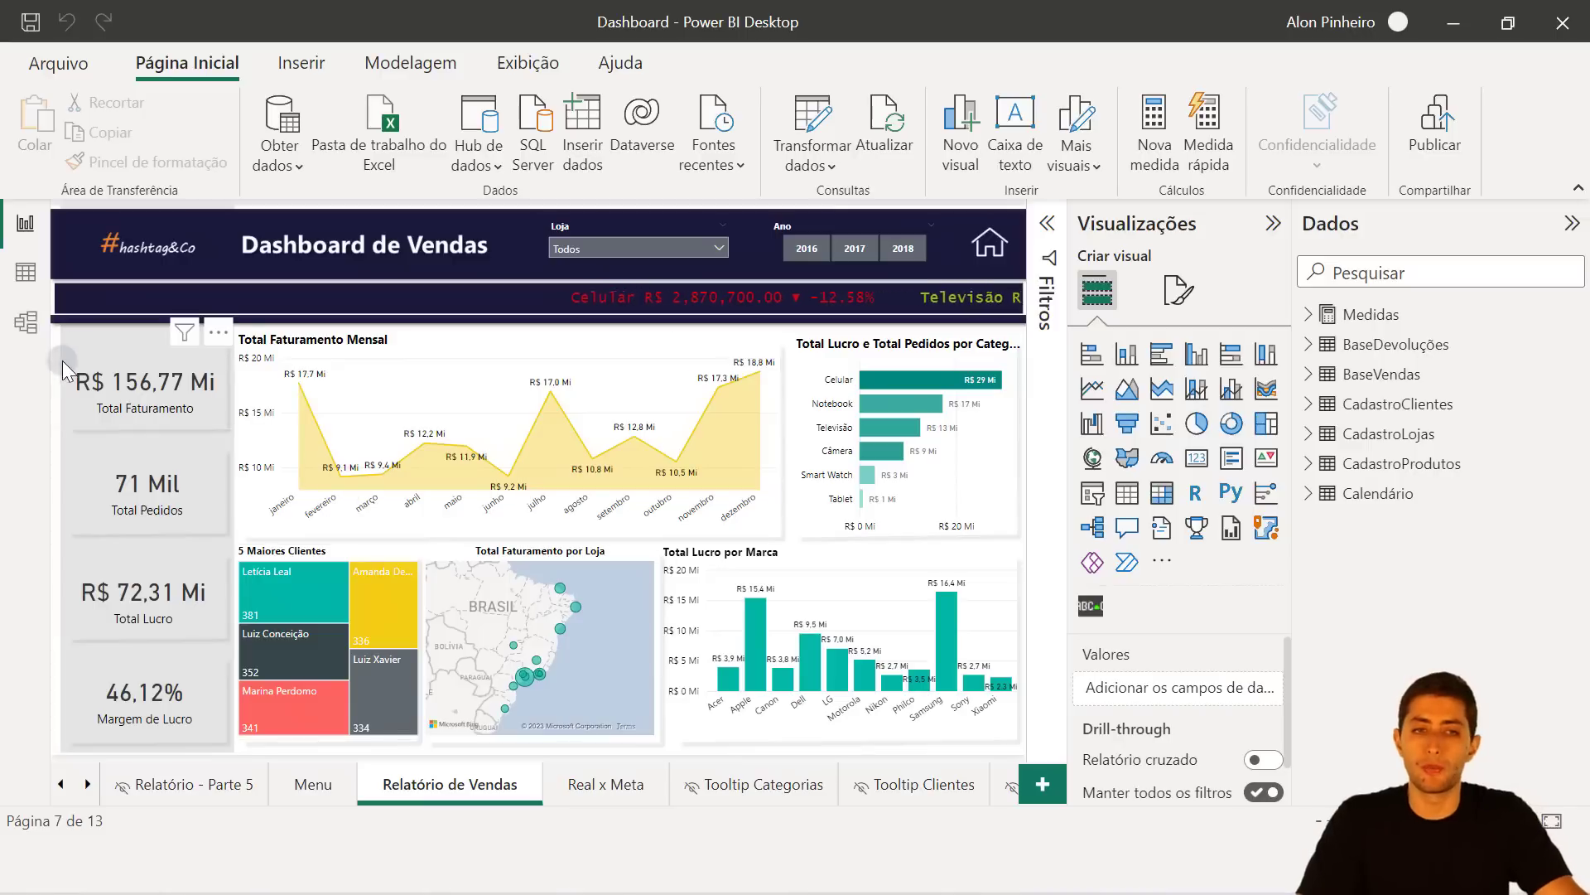
left_click(151, 493)
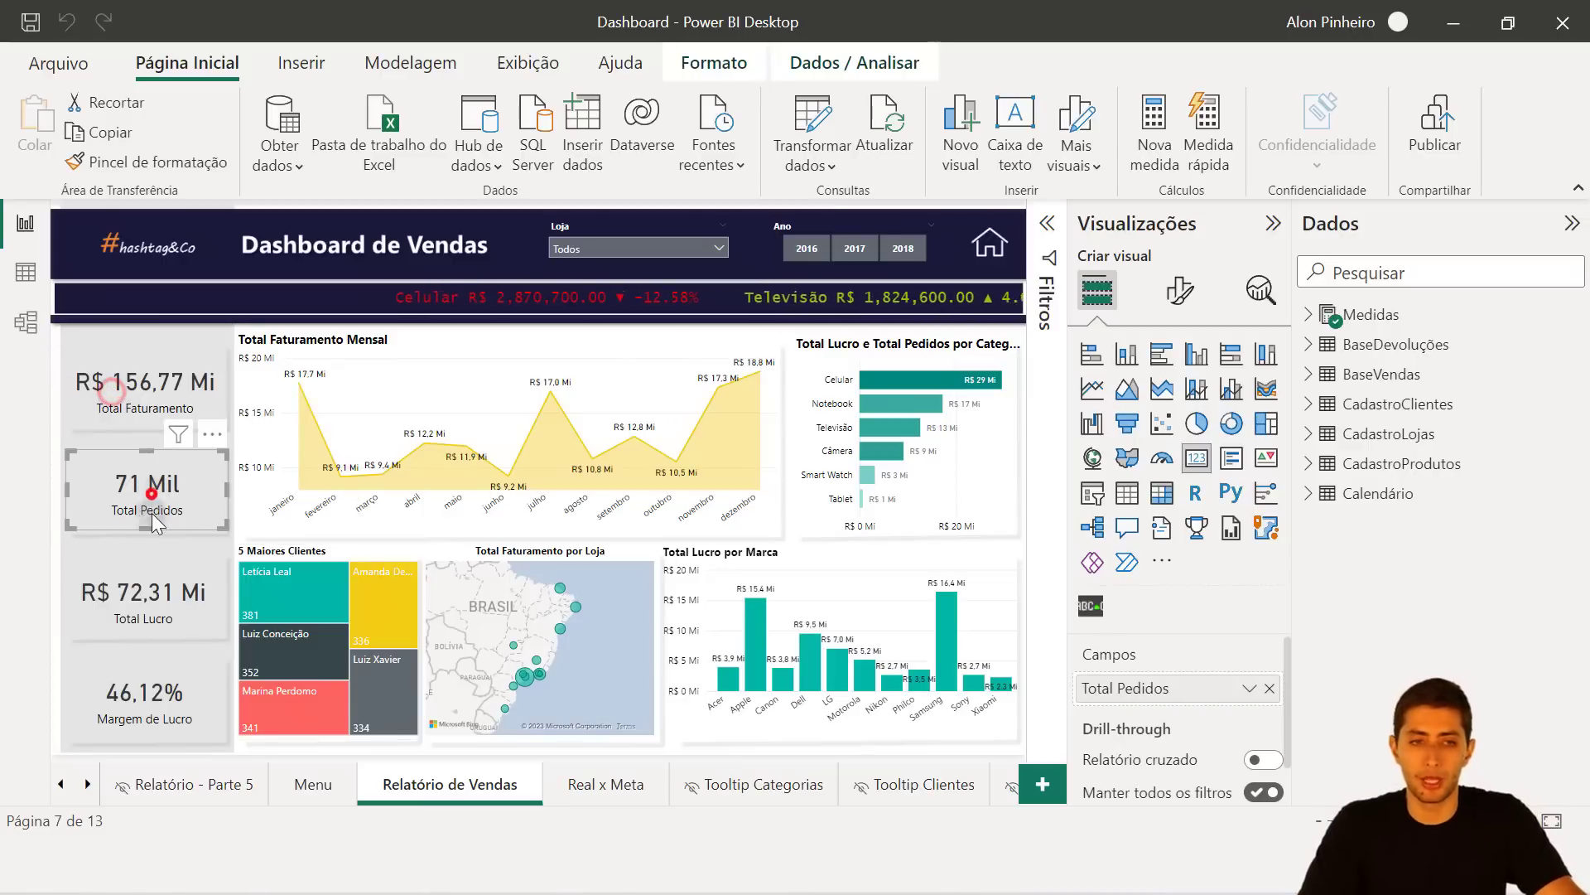
left_click(157, 598)
left_click(180, 726)
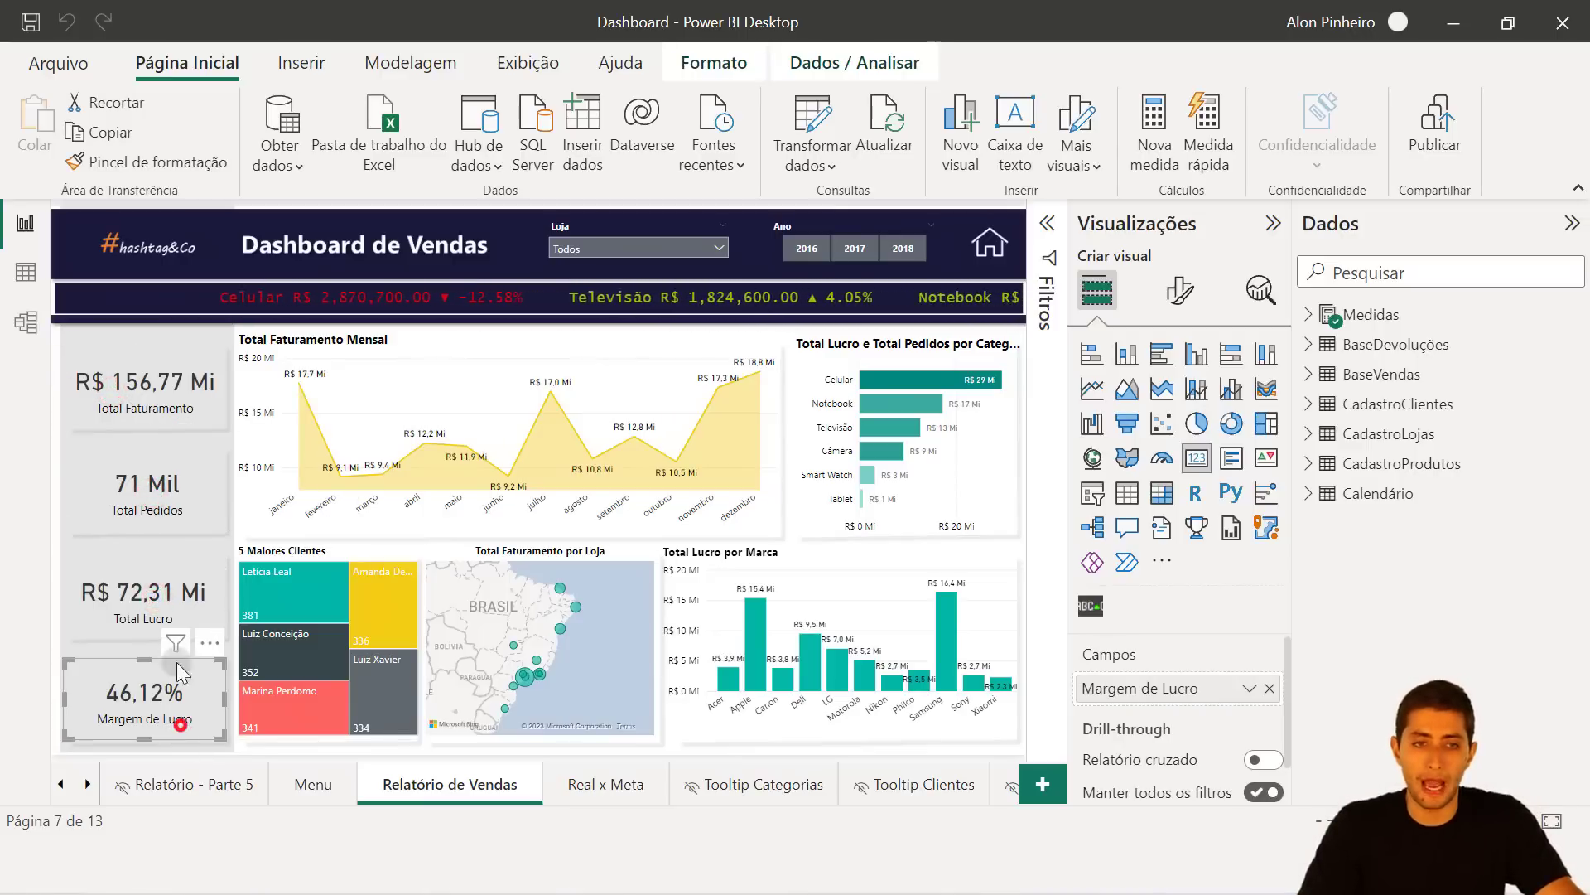
left_click(345, 367)
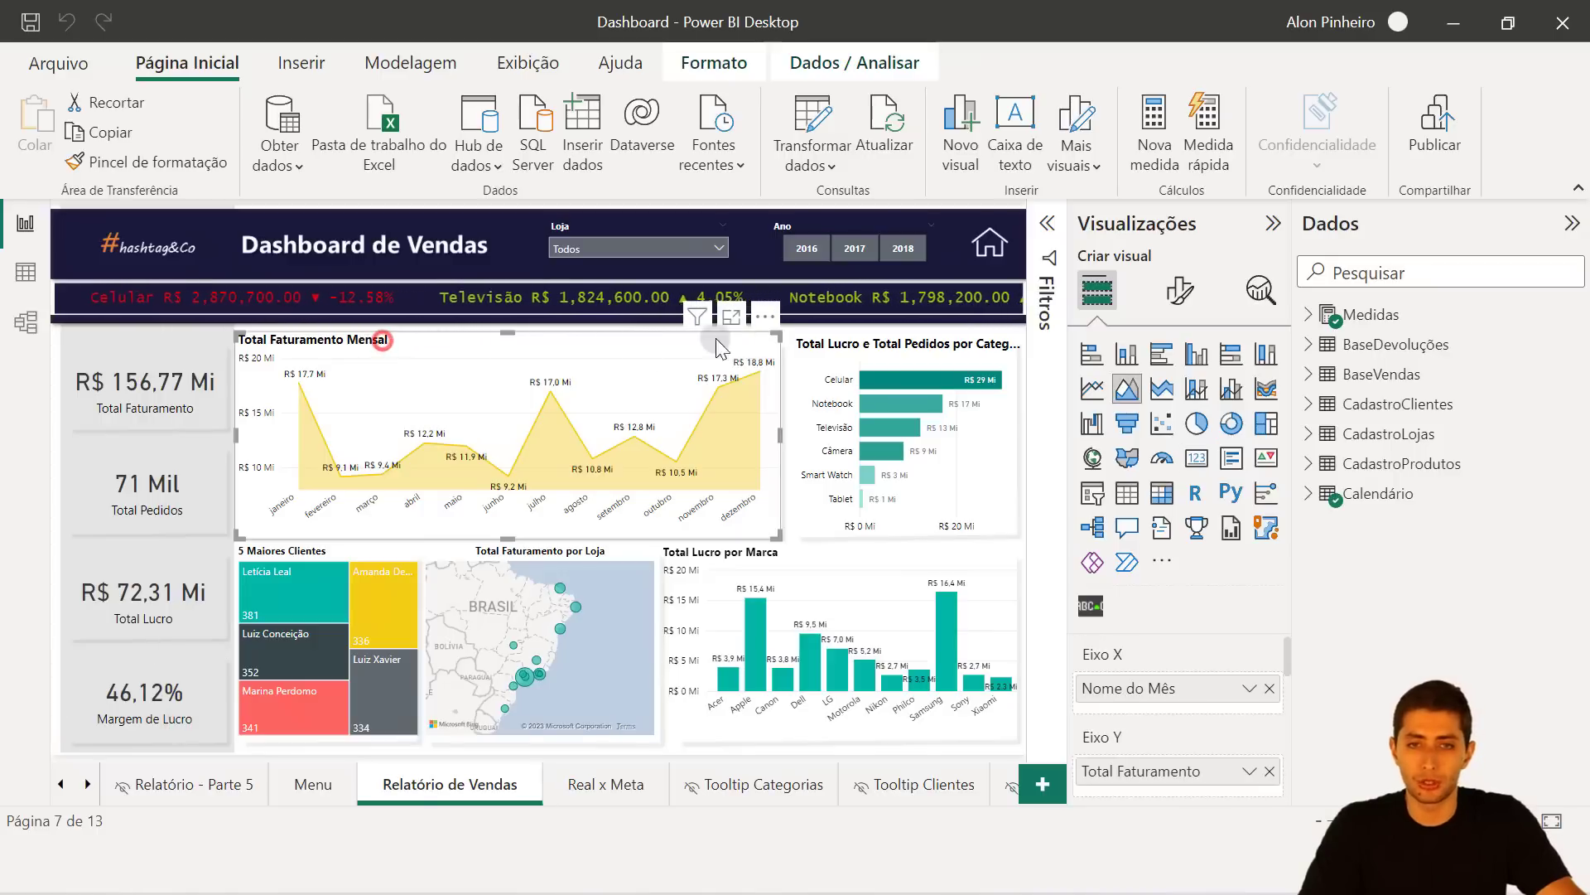
left_click(808, 358)
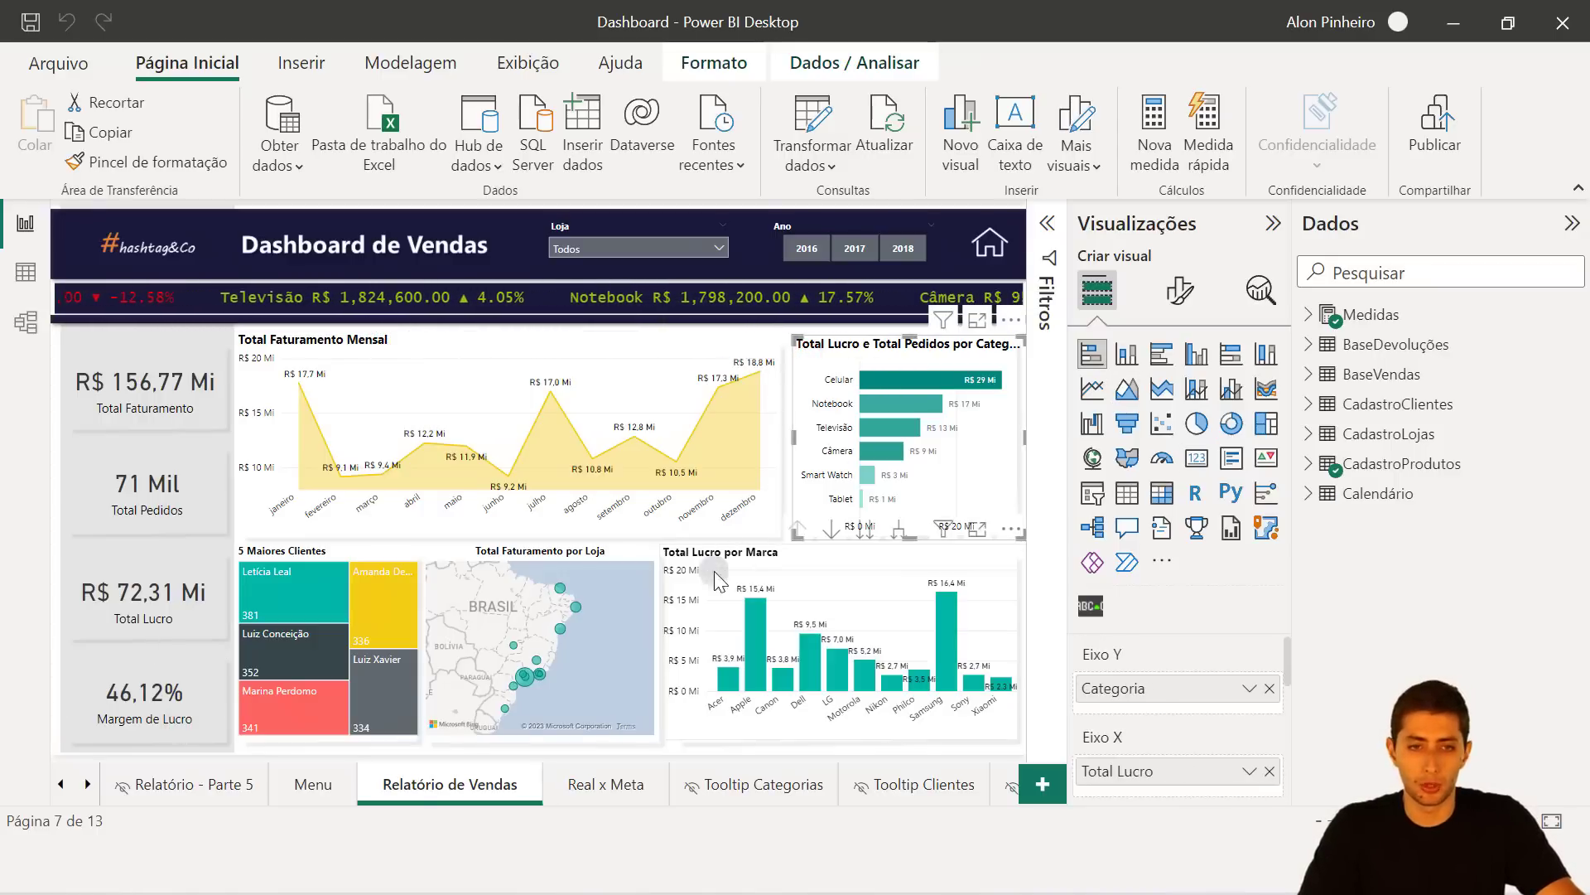
left_click(506, 245)
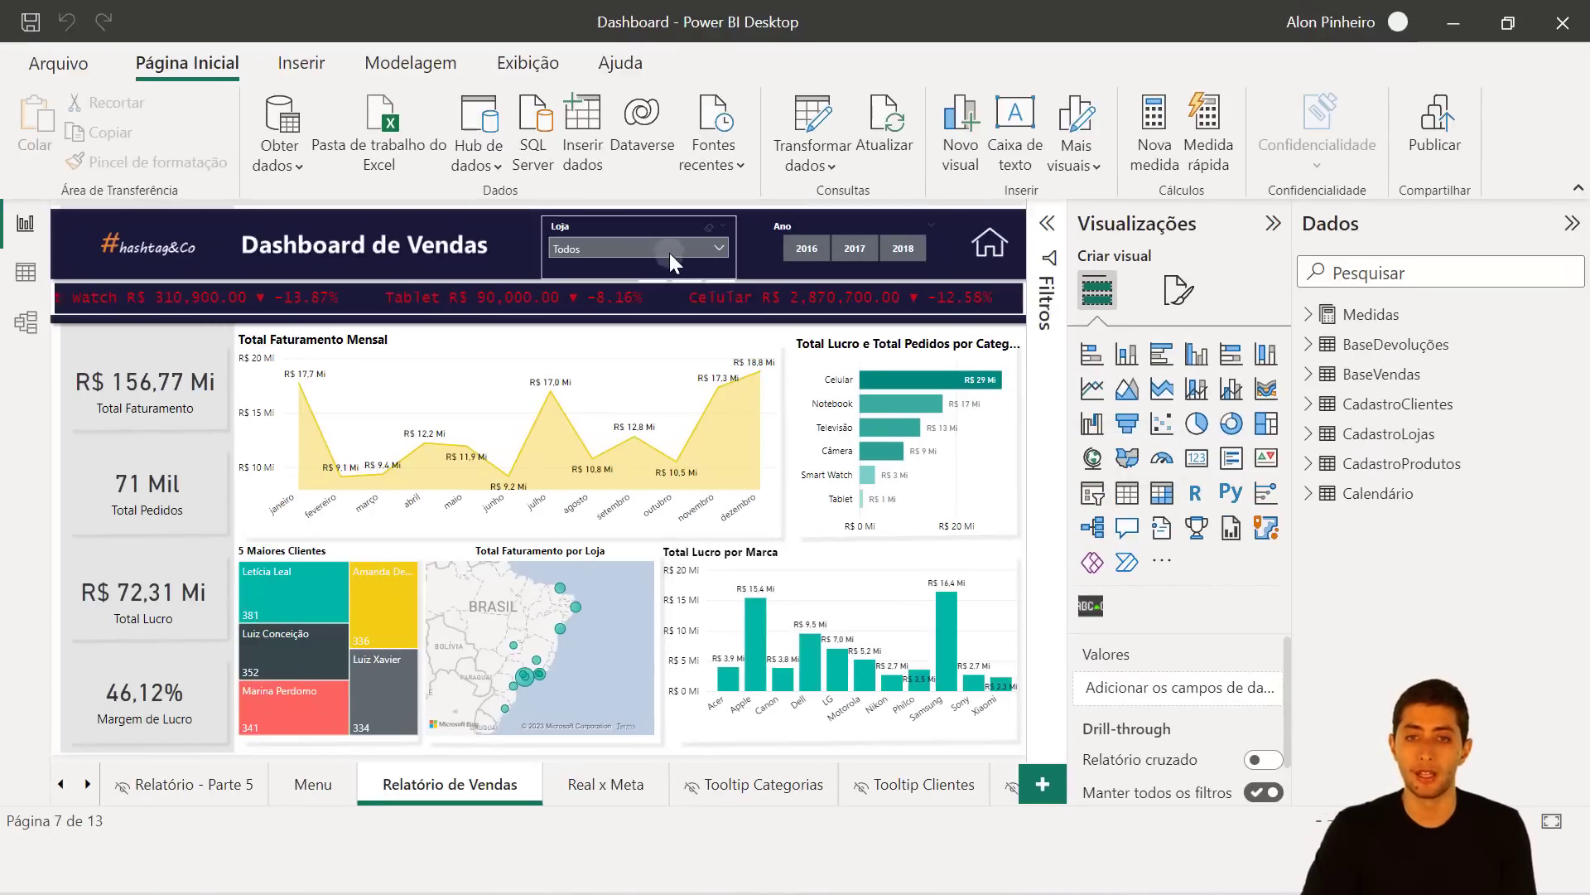
Inspect which field feeds the Loja slicer in the dashboard header.
left_click(659, 227)
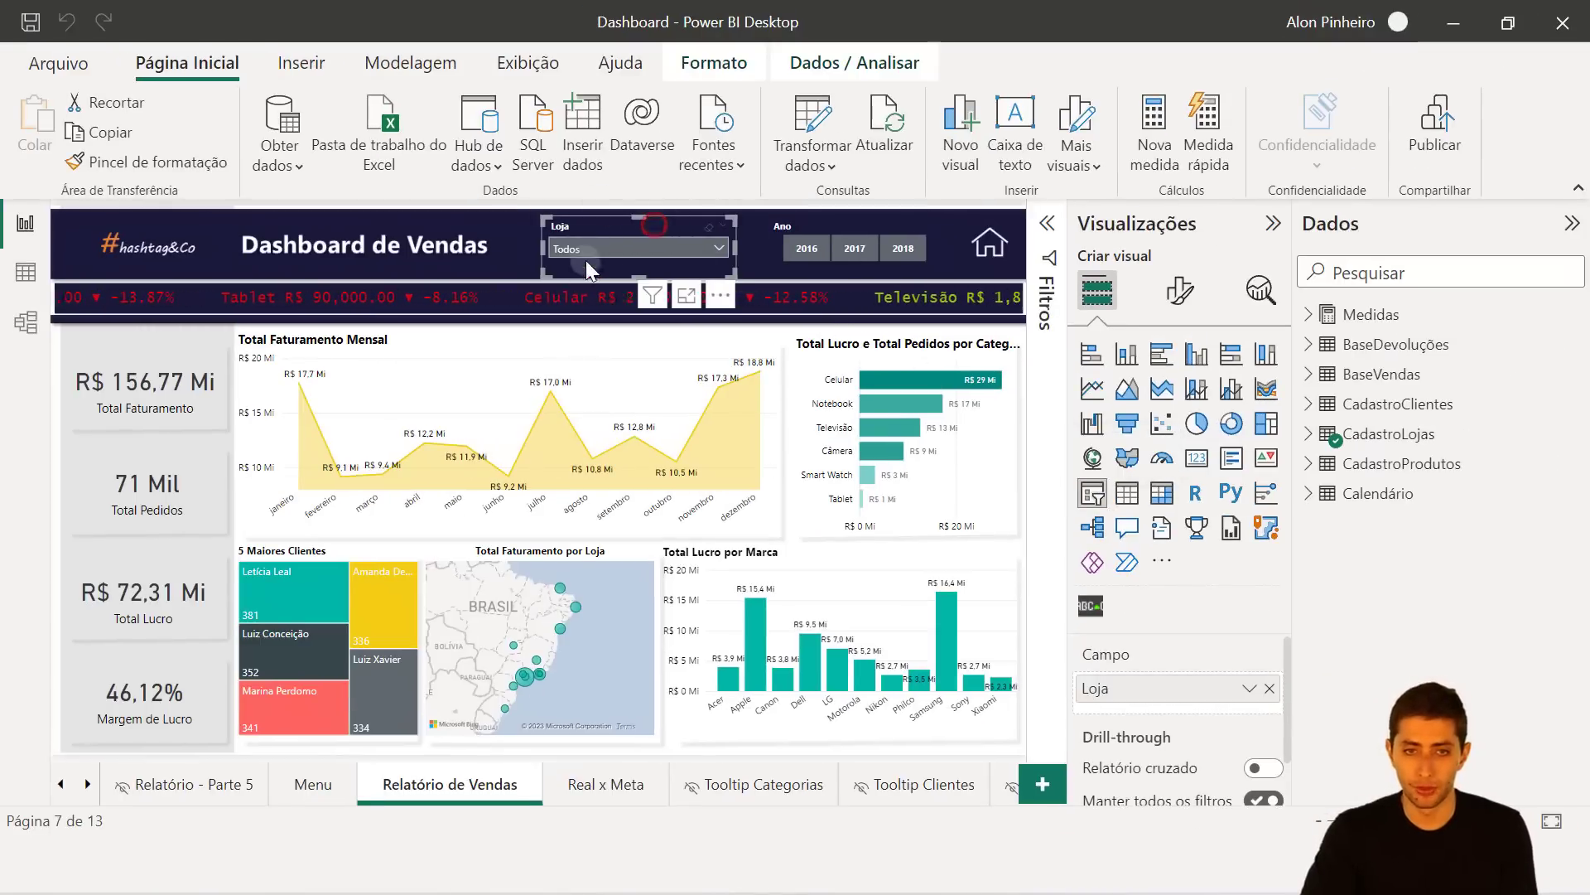
scroll(1190, 712, "down", 1)
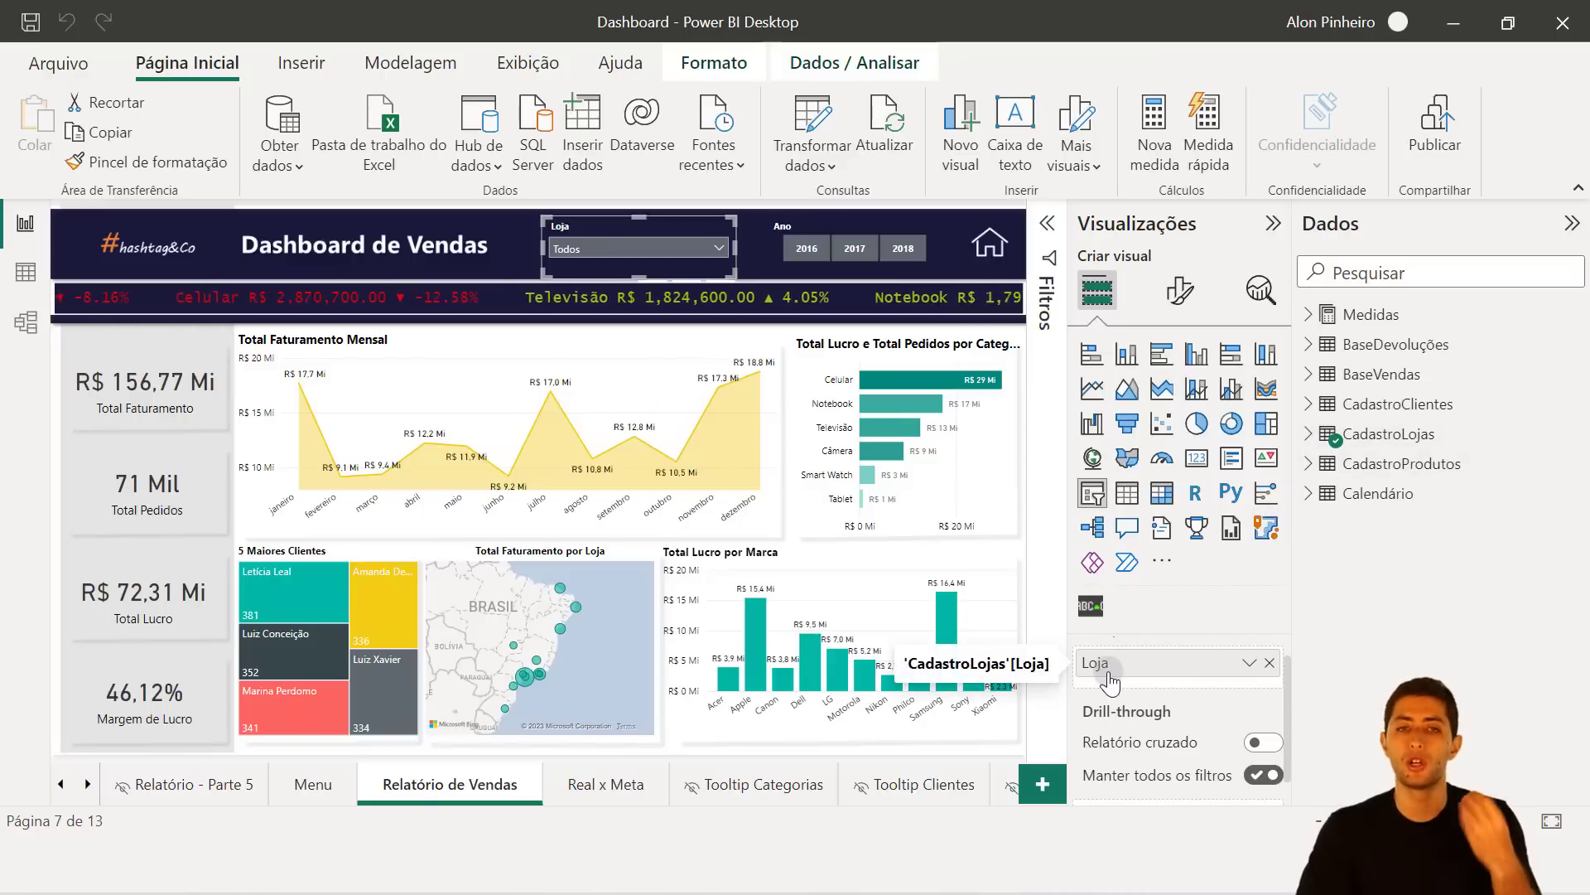
left_click(524, 250)
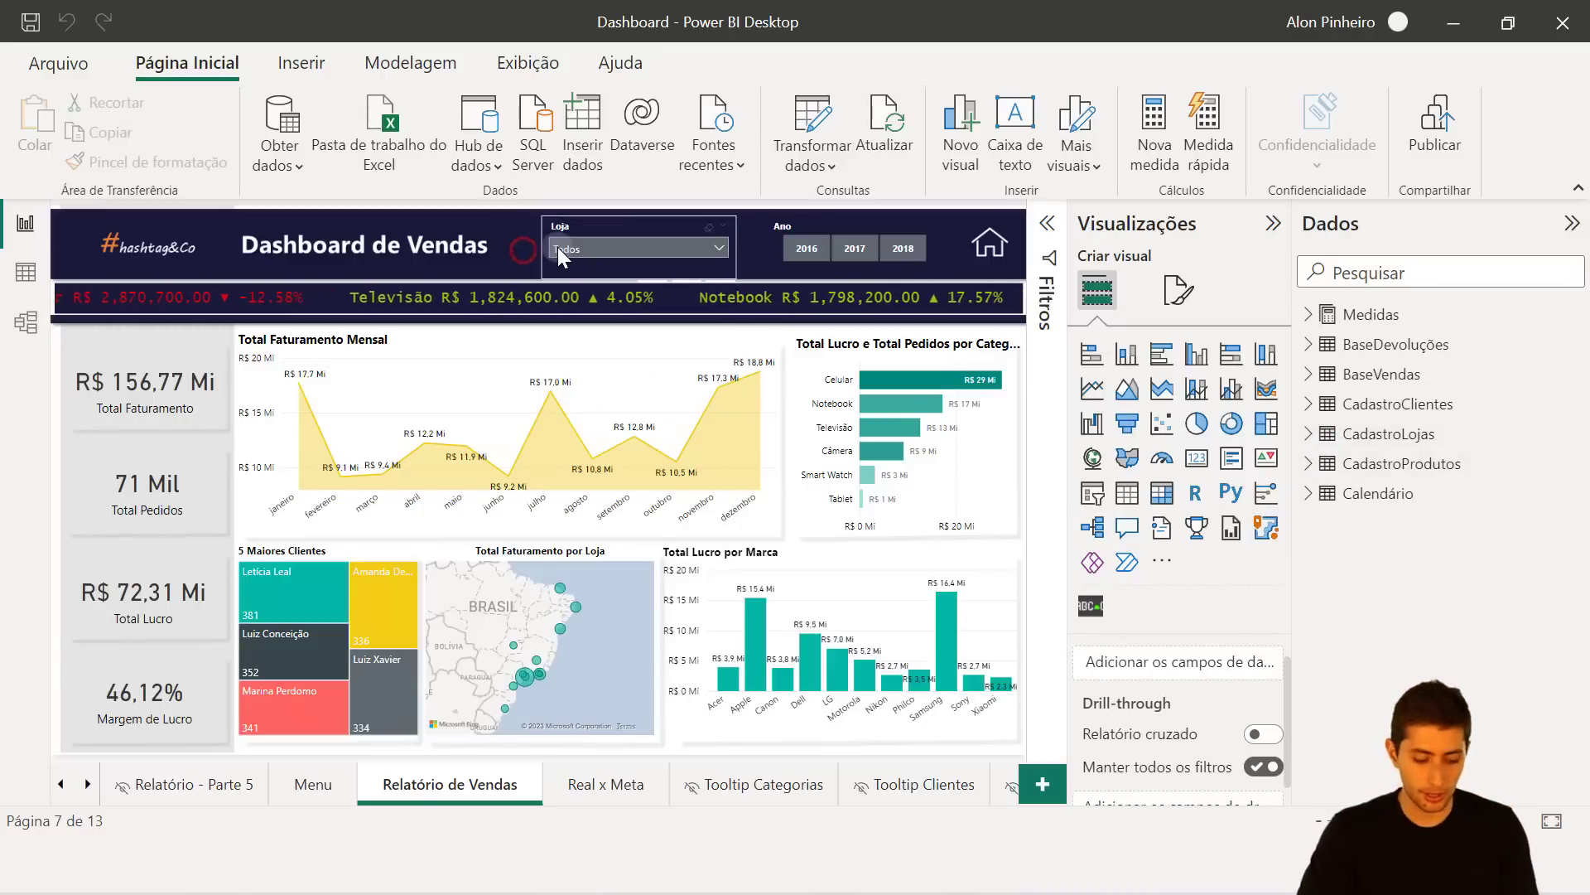
Filter the sales dashboard by the Rio de Janeiro store using the Loja slicer.
left_click(558, 246)
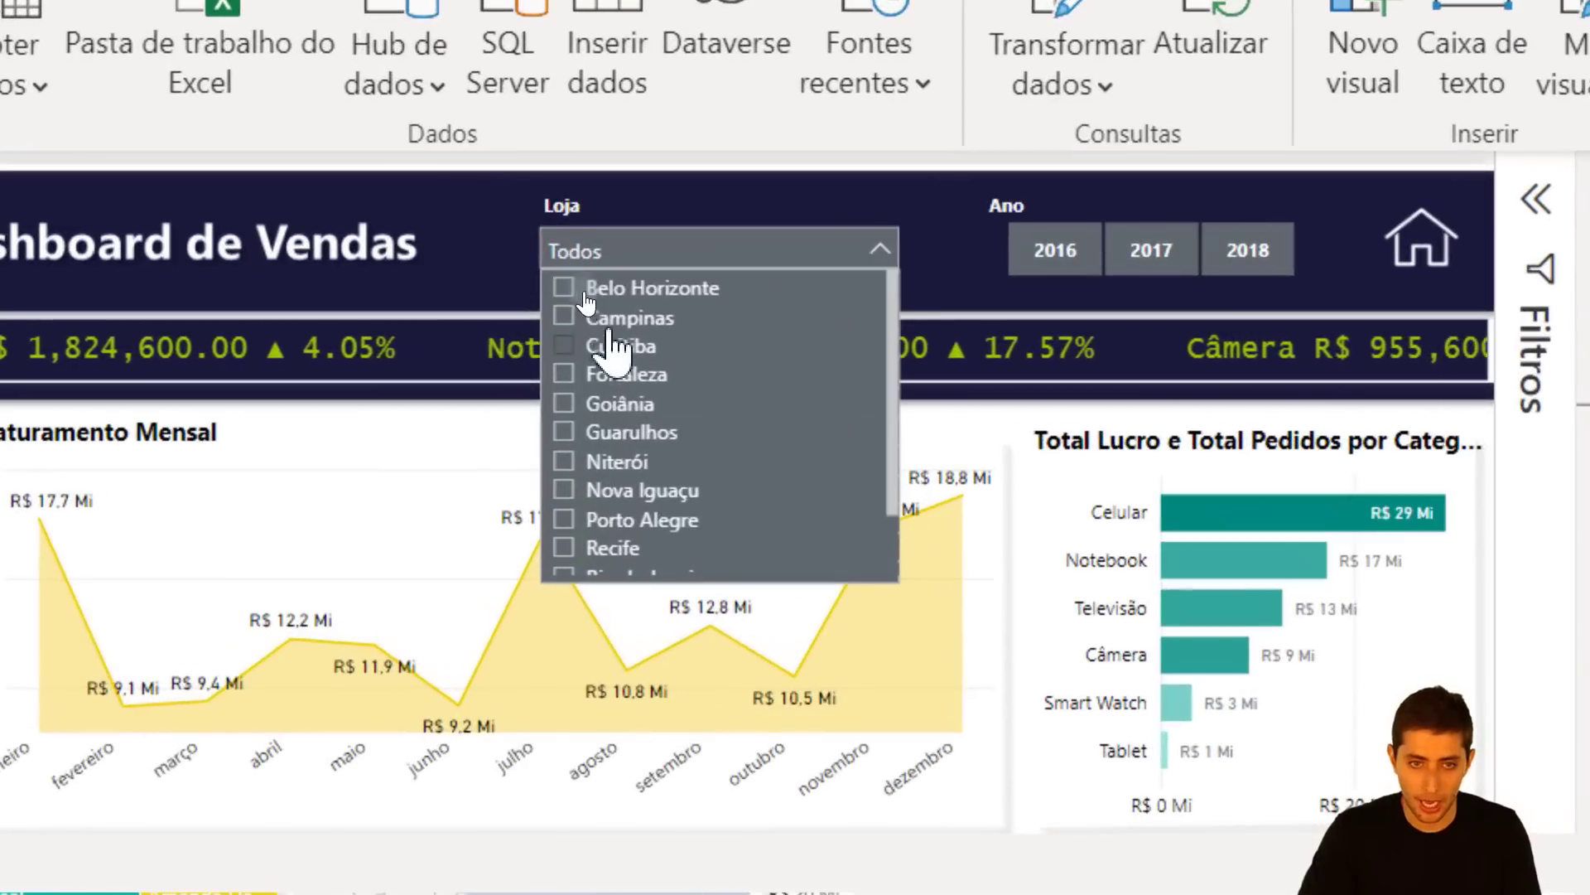
scroll(630, 493, "down", 2)
left_click(628, 507)
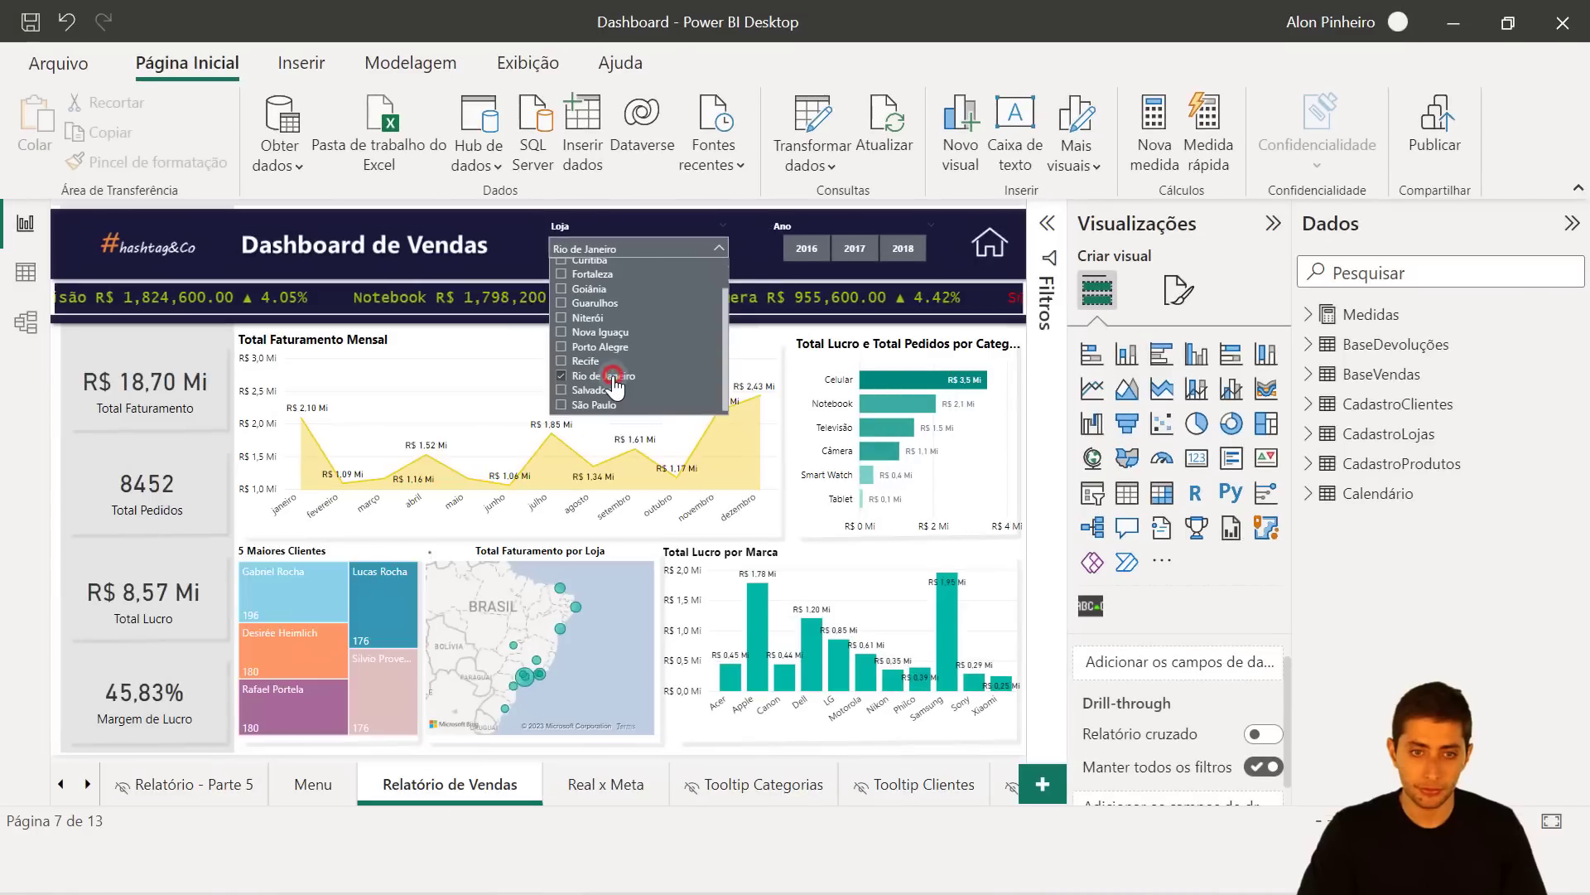
left_click(489, 267)
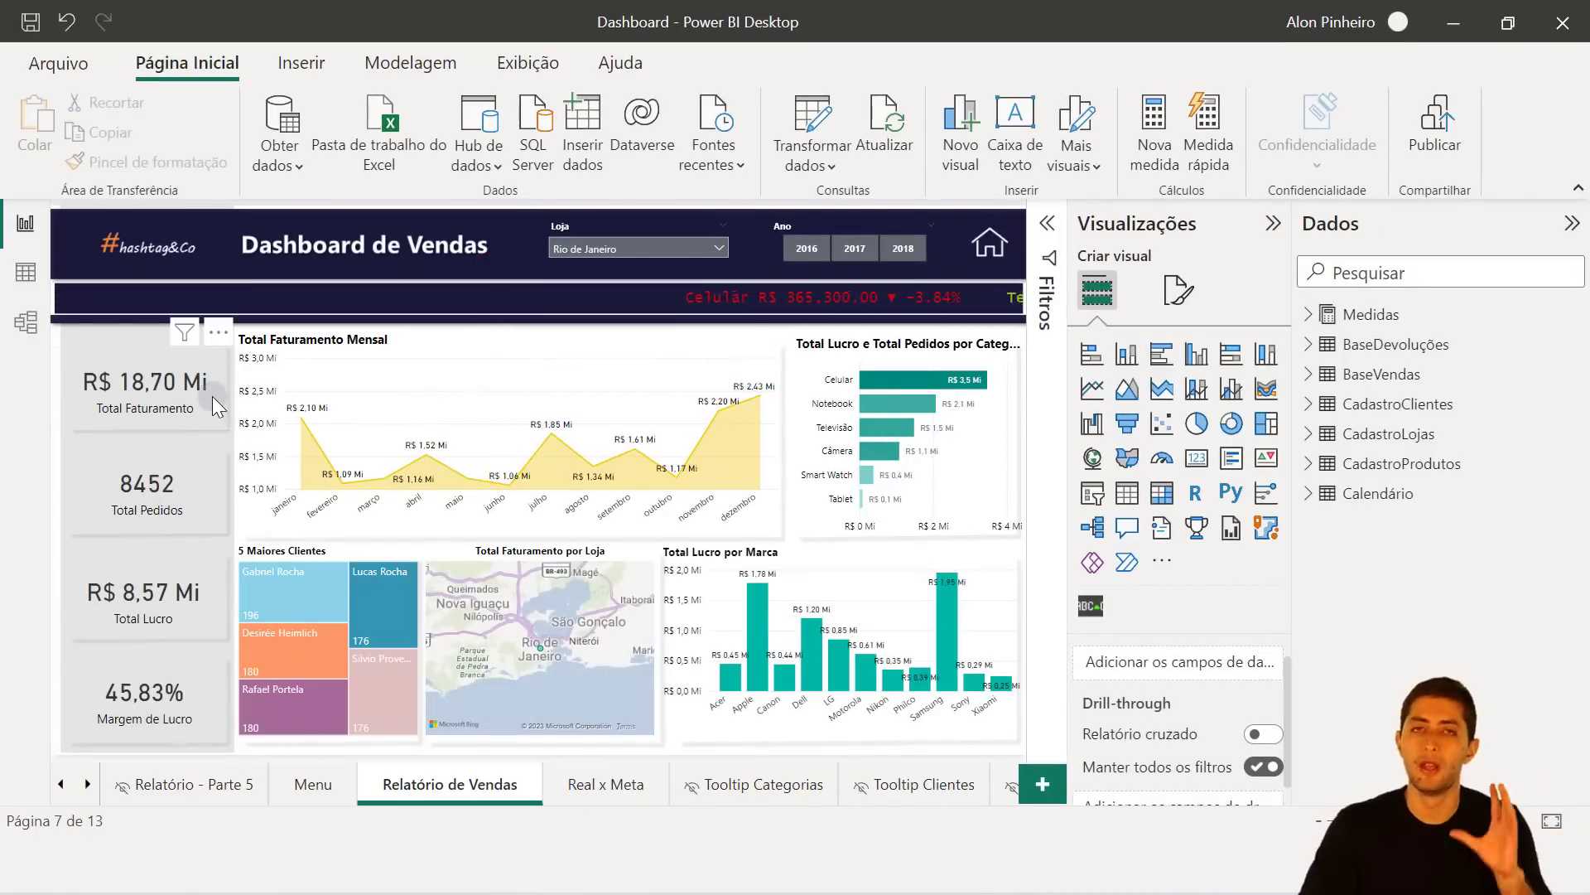
Switch the Loja slicer to Porto Alegre only, and clear its selection to show all stores again.
left_click(582, 251)
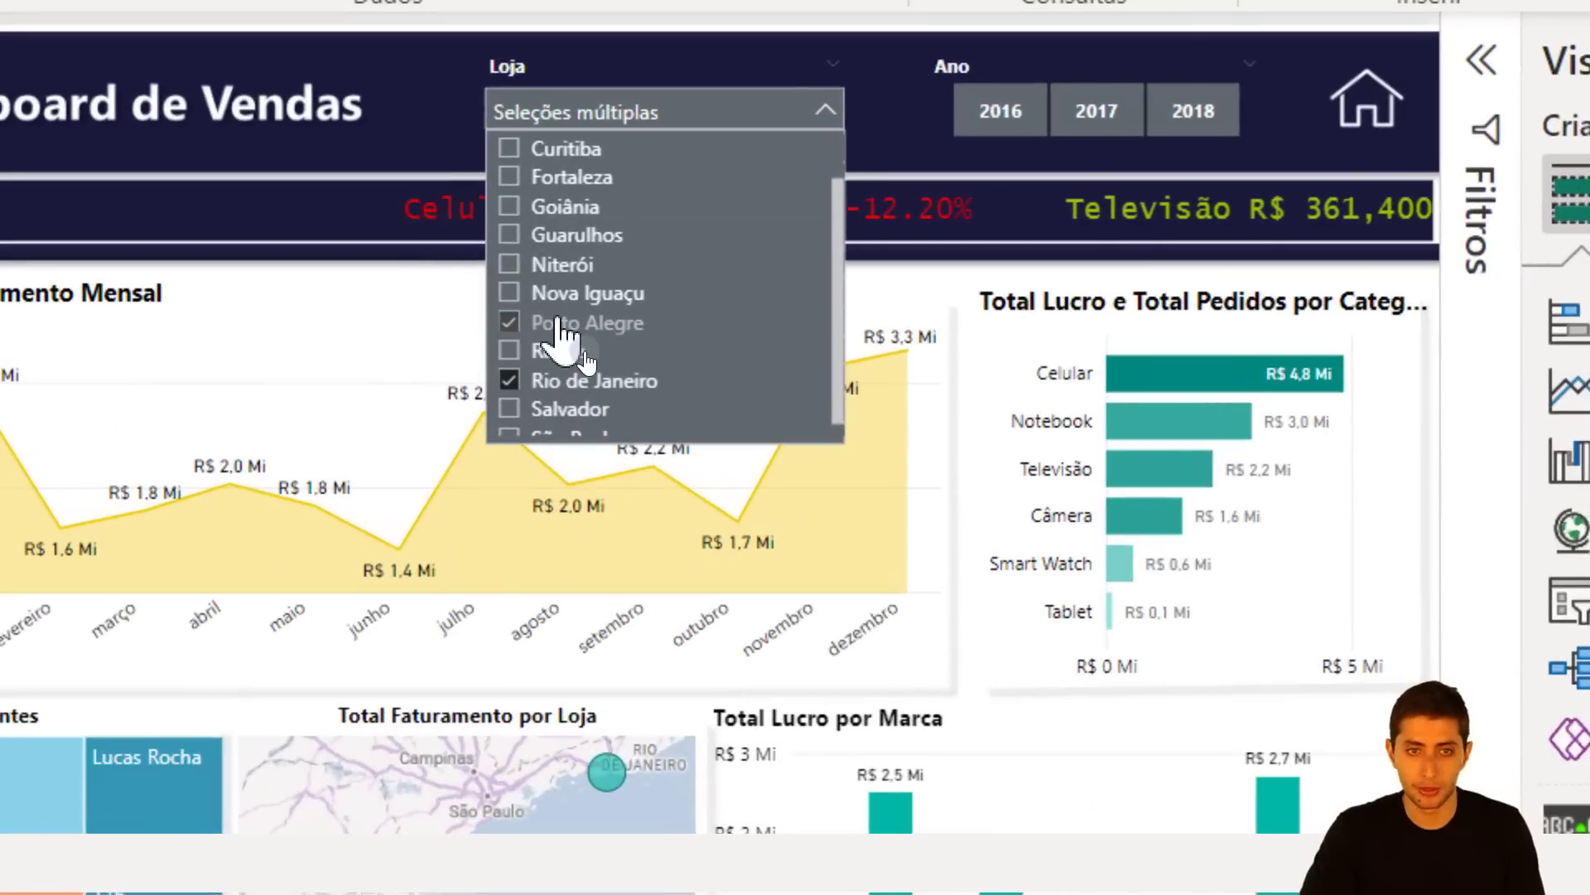
left_click(577, 380)
left_click(577, 381)
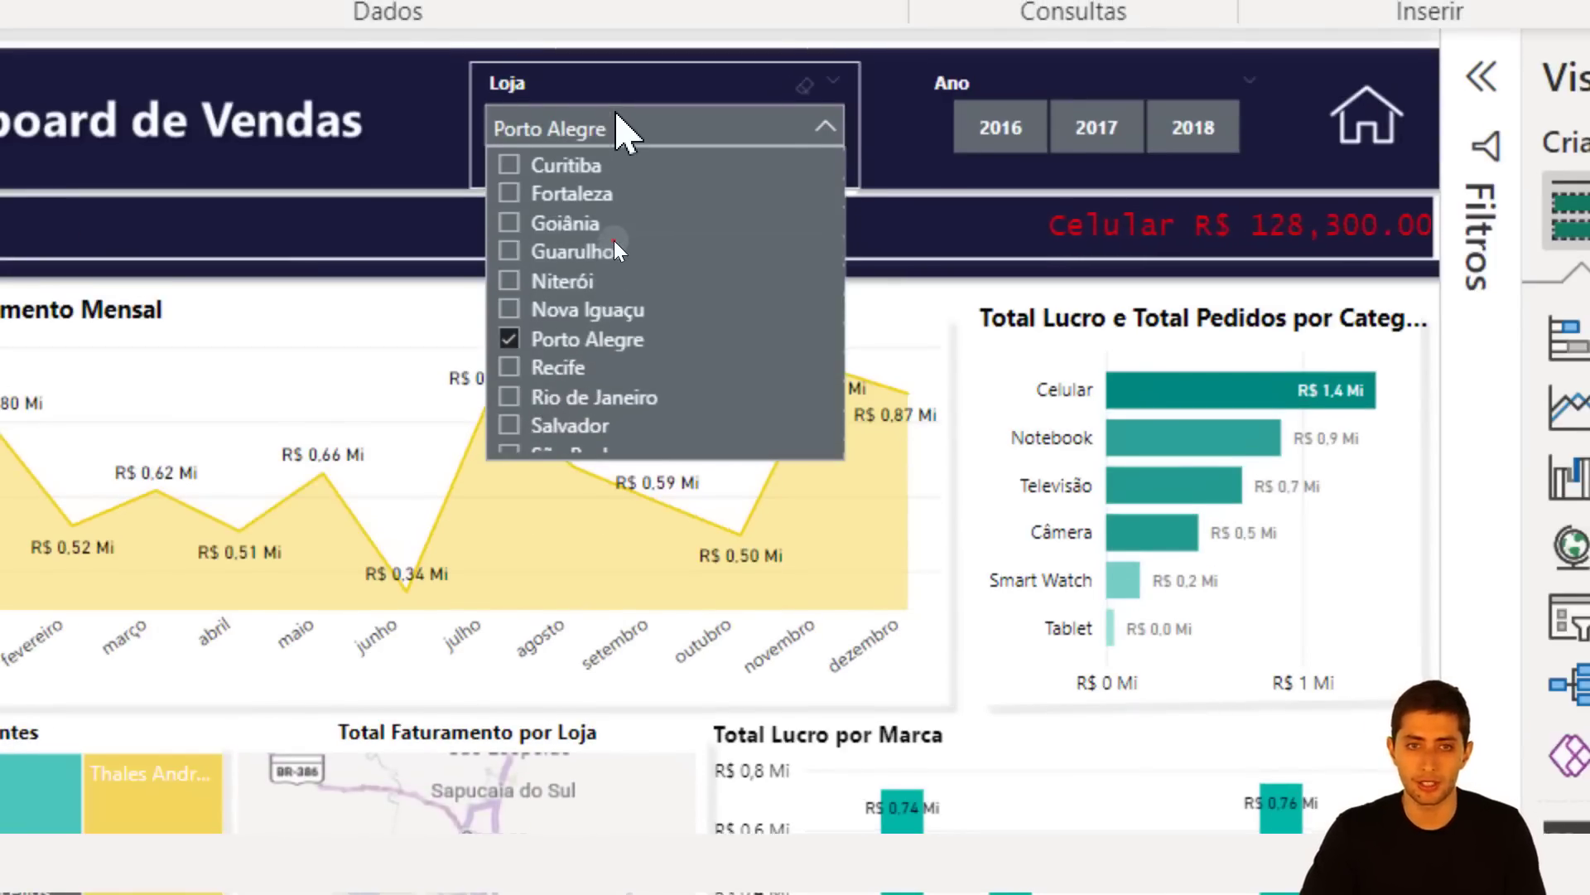
left_click(617, 116)
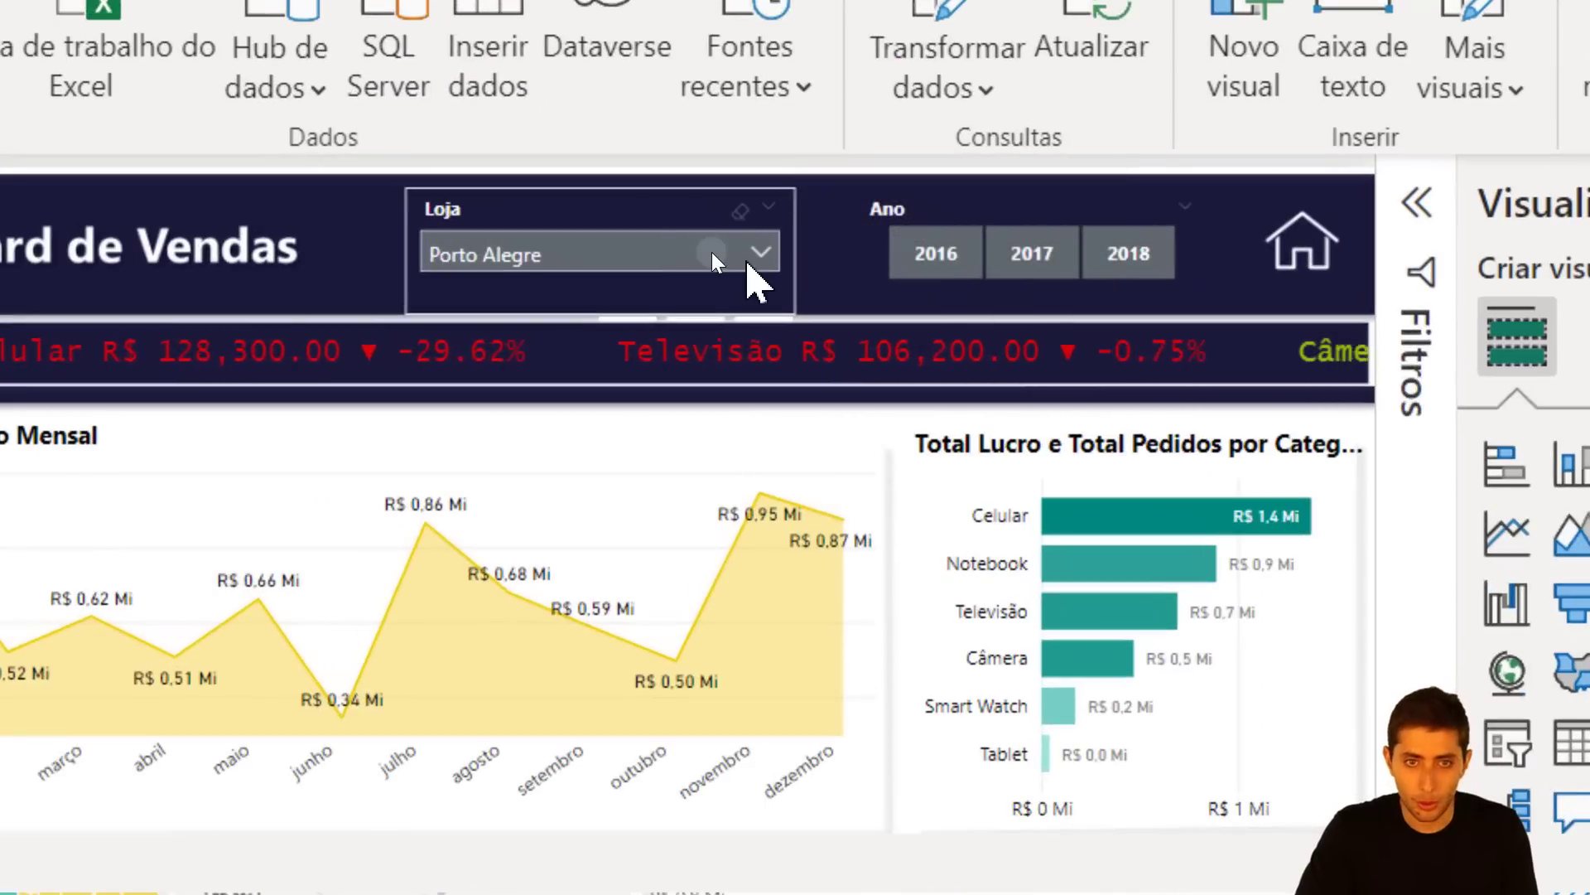
left_click(734, 217)
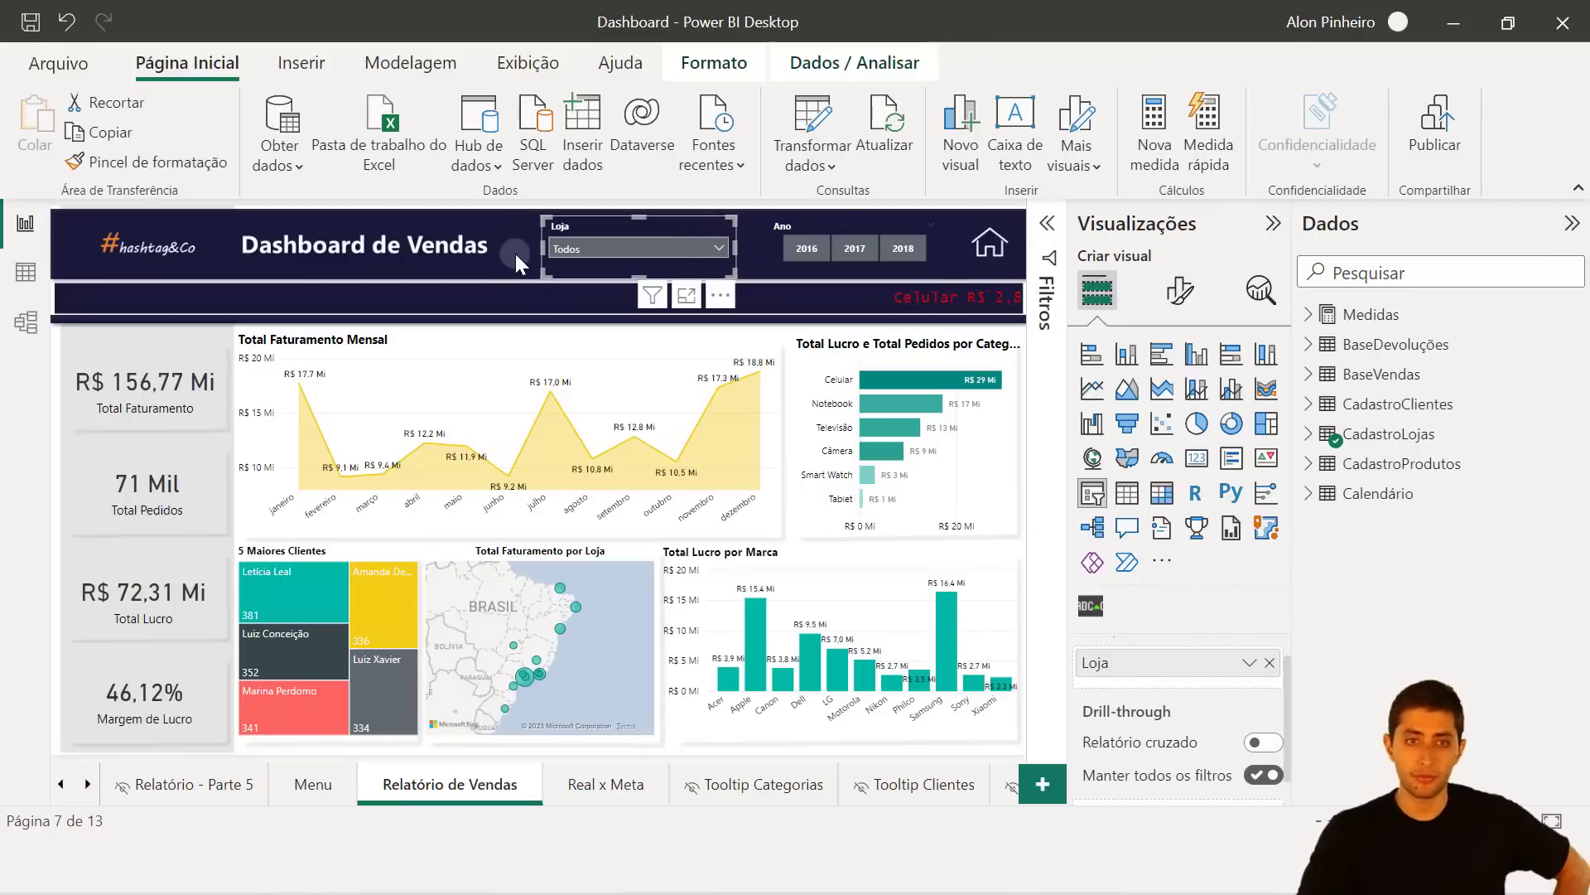
left_click(515, 255)
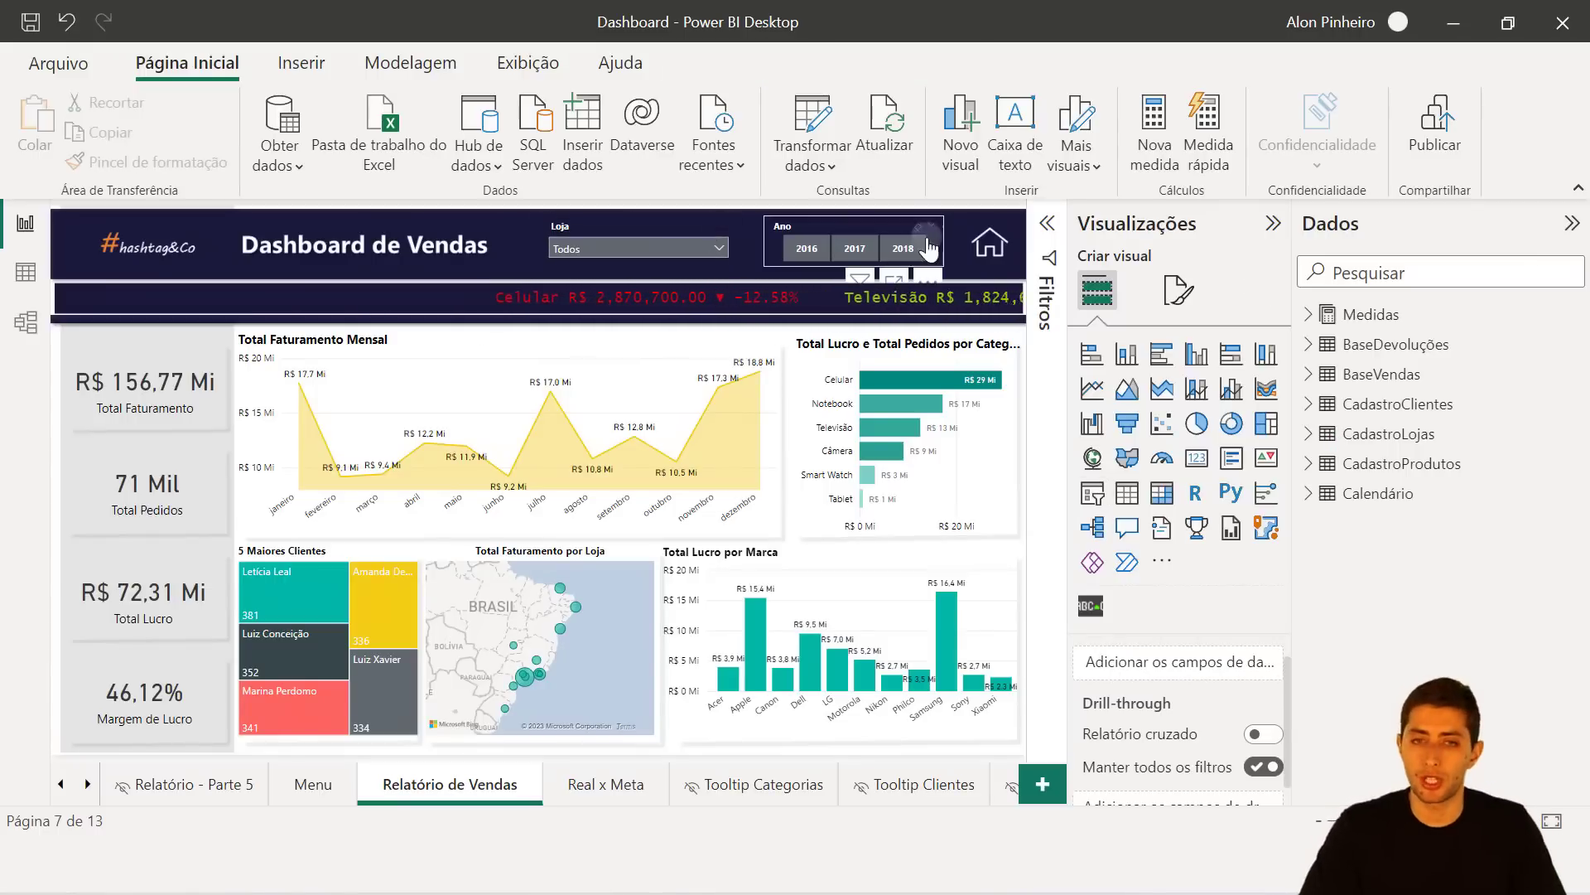
Inspect the Ano slicer and open the visual formatting options of the Loja slicer.
left_click(866, 220)
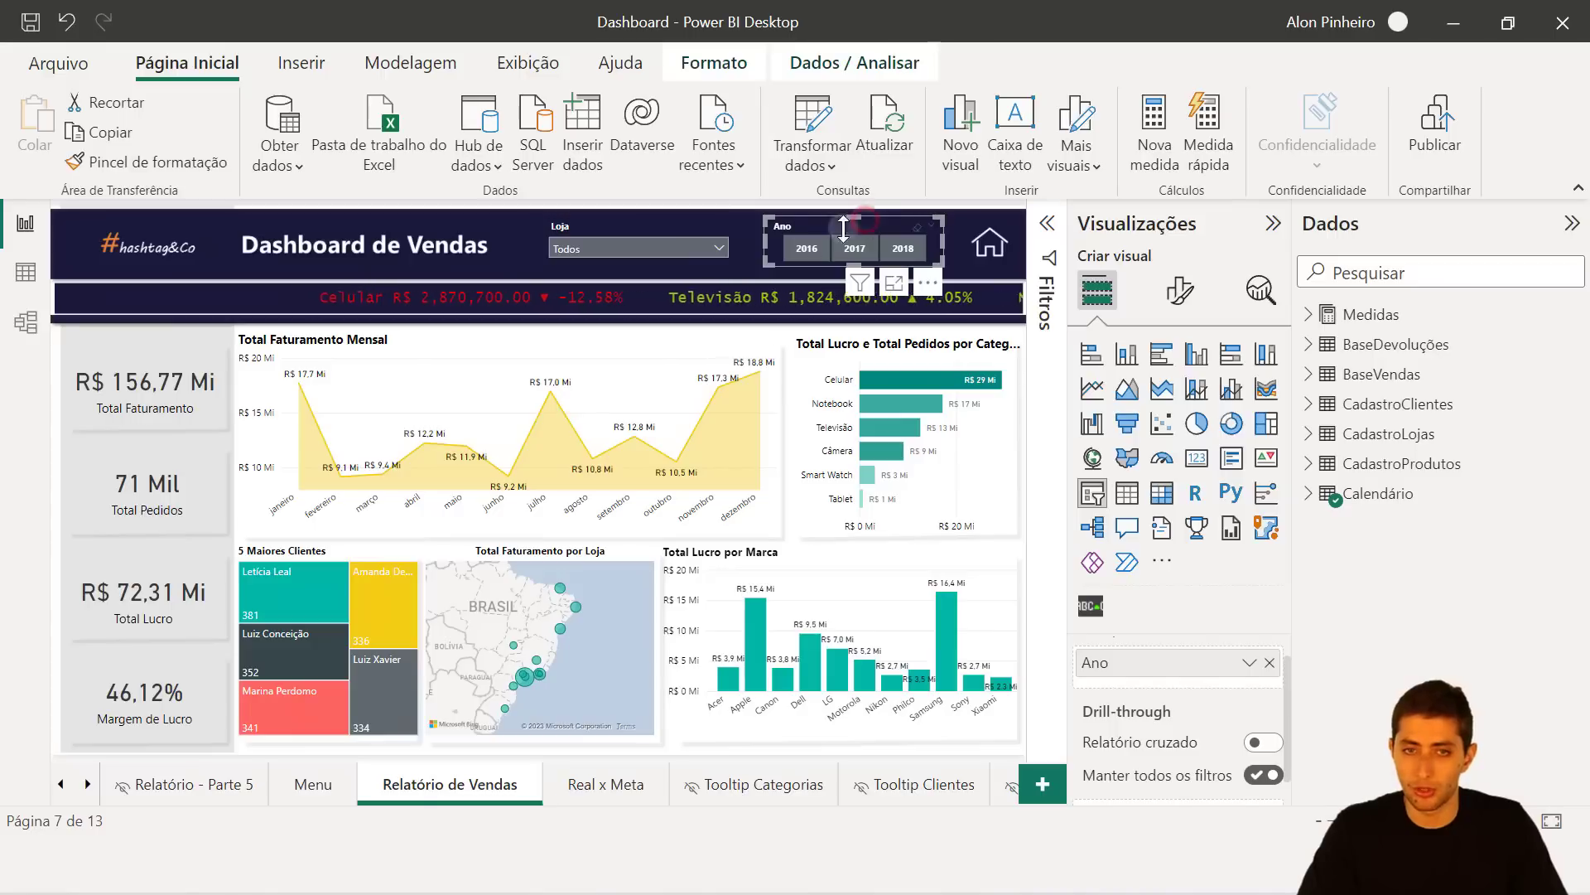
left_click(852, 232)
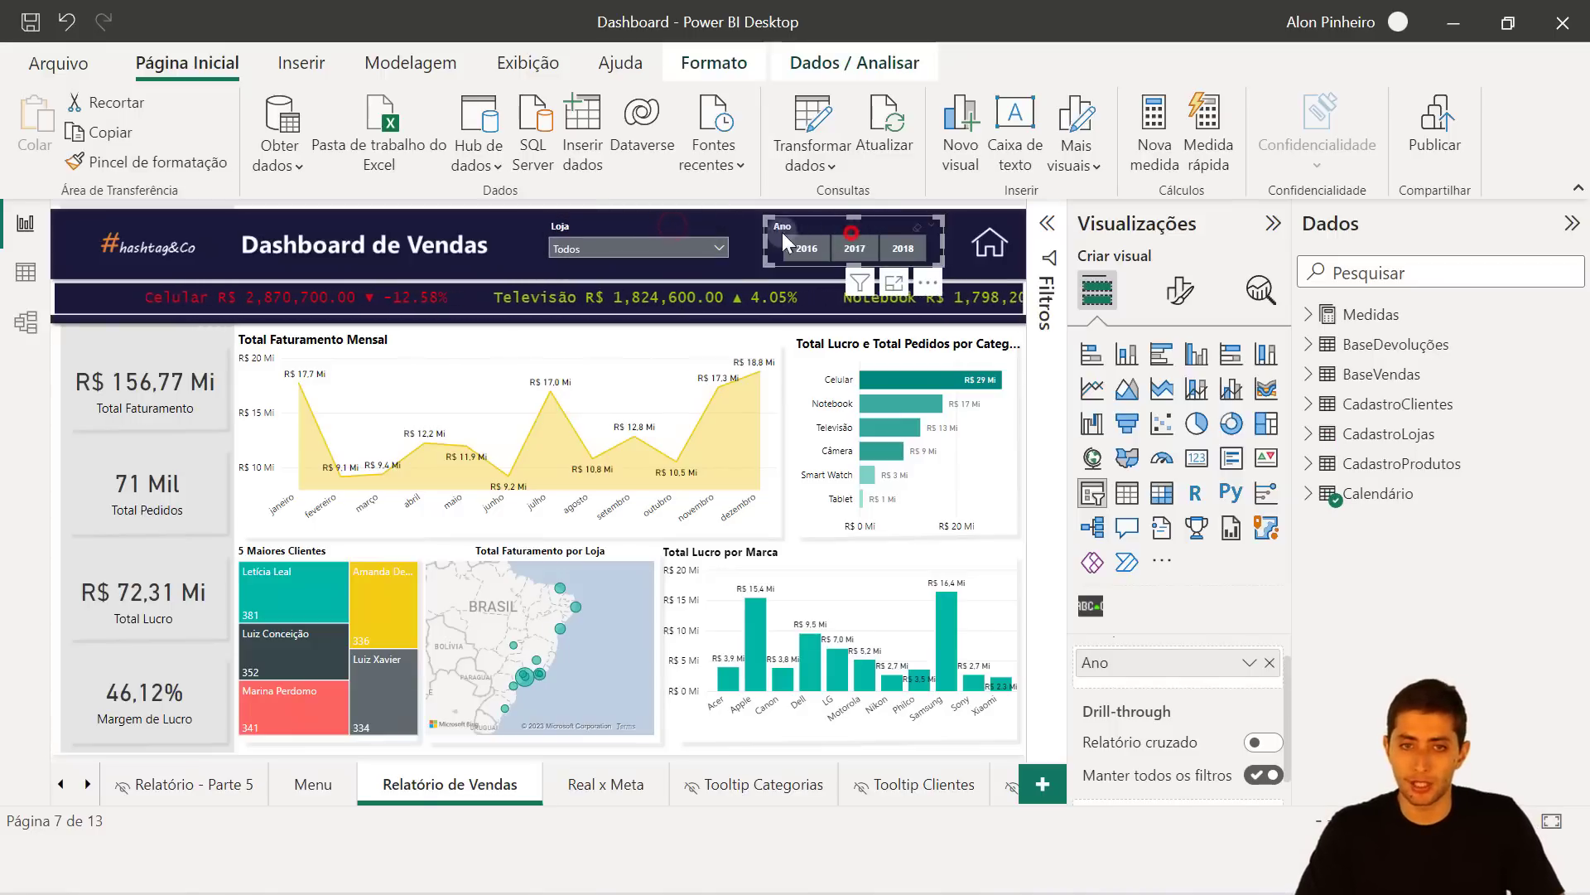
left_click(644, 222)
left_click(1180, 289)
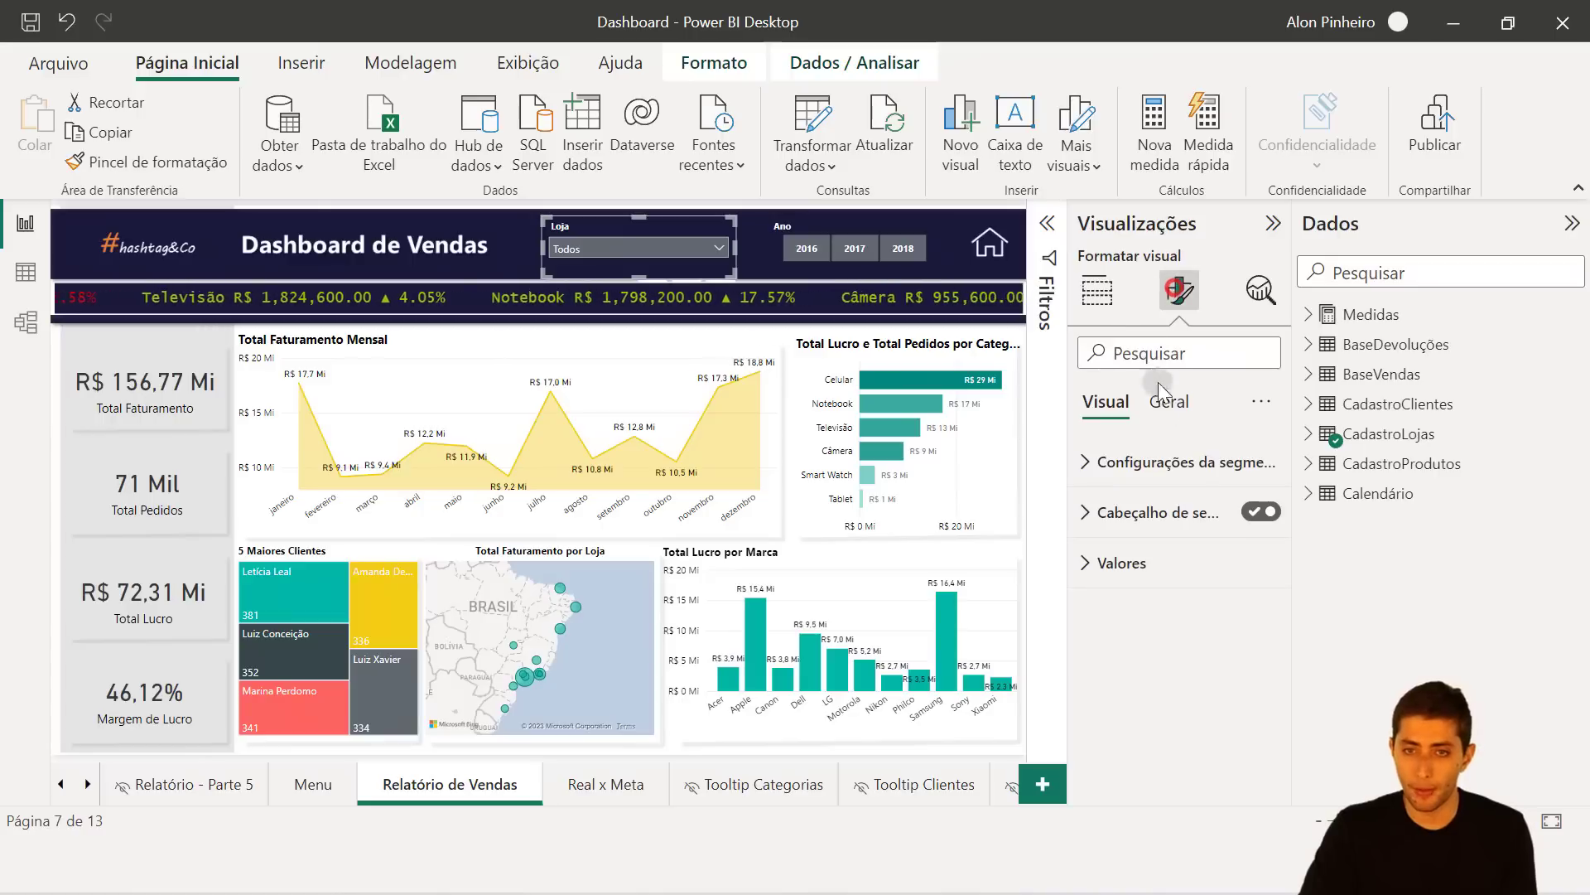
Inspect the Loja slicer's style setting and its list of stores.
left_click(1193, 464)
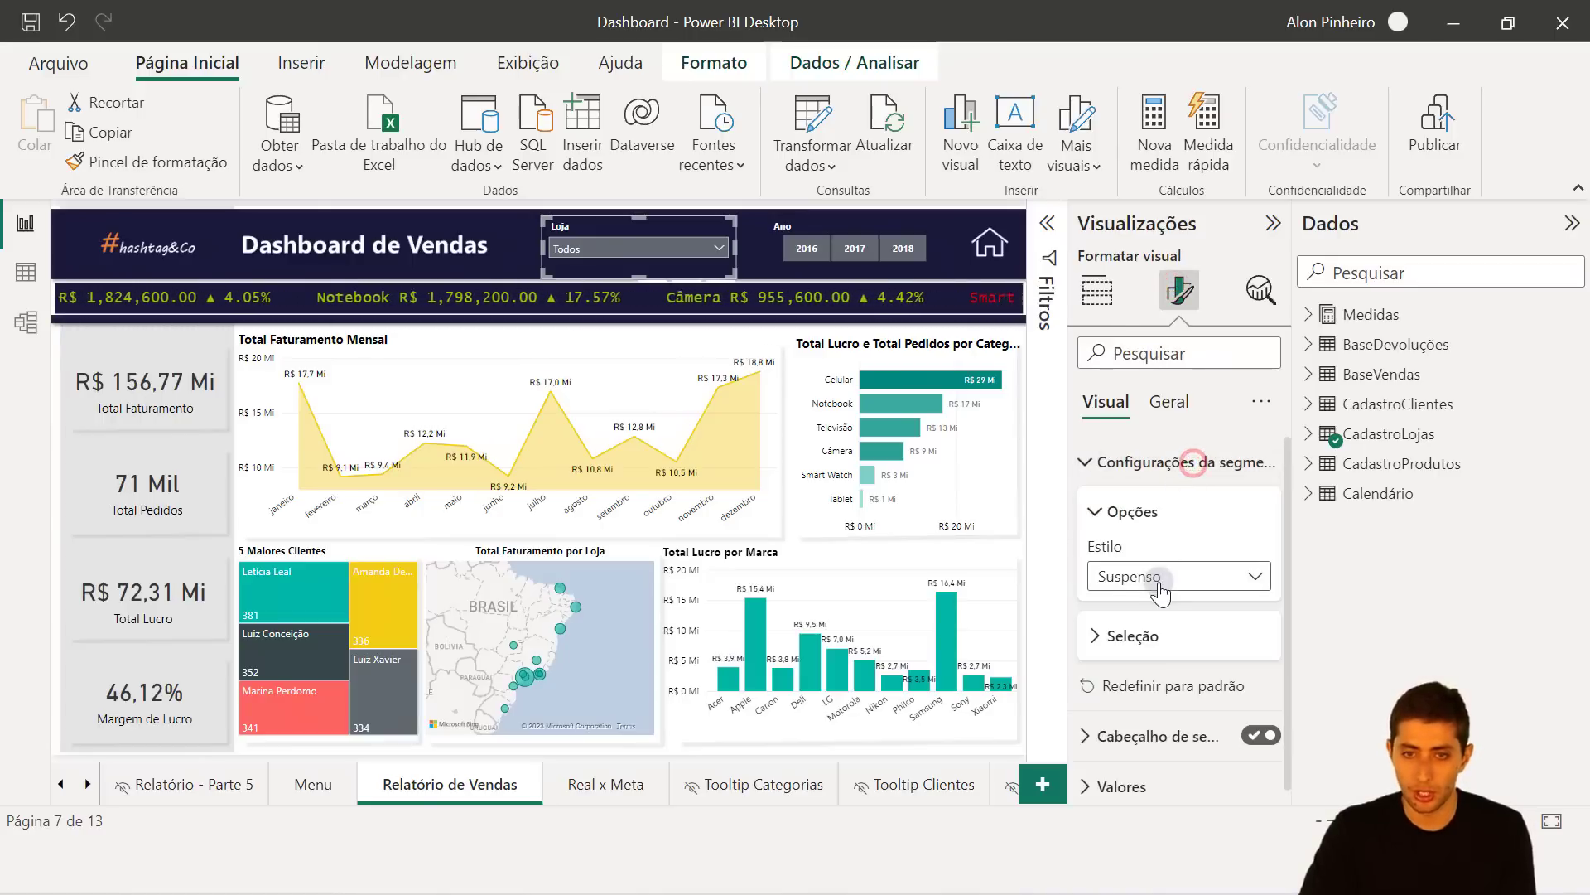
left_click(688, 255)
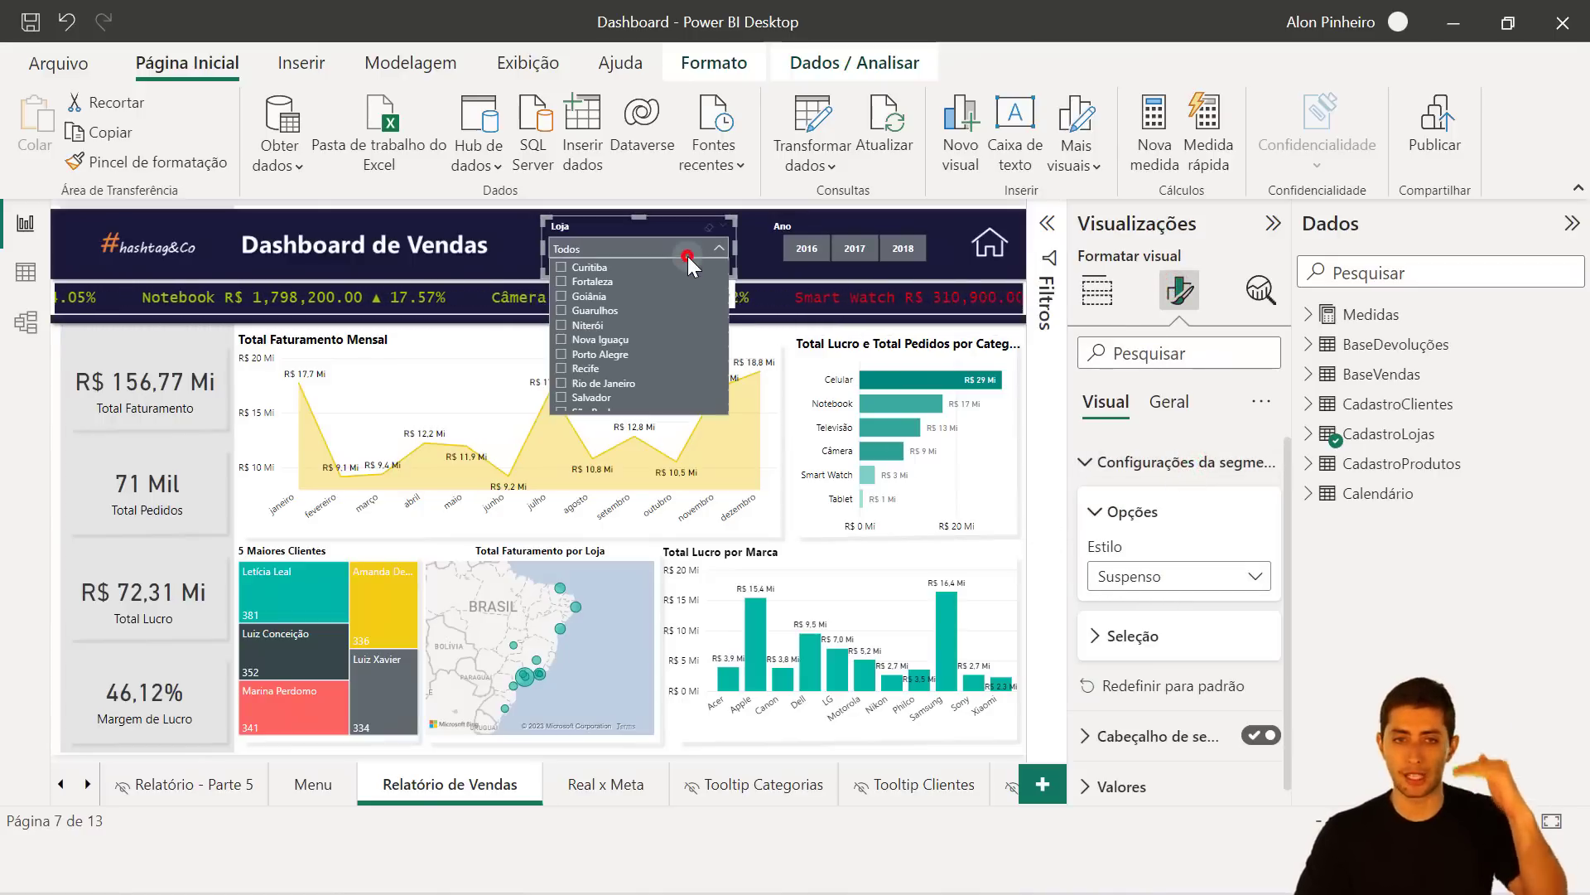
left_click(688, 256)
Inspect the Ano slicer's style setting and the other styles available for it.
left_click(839, 214)
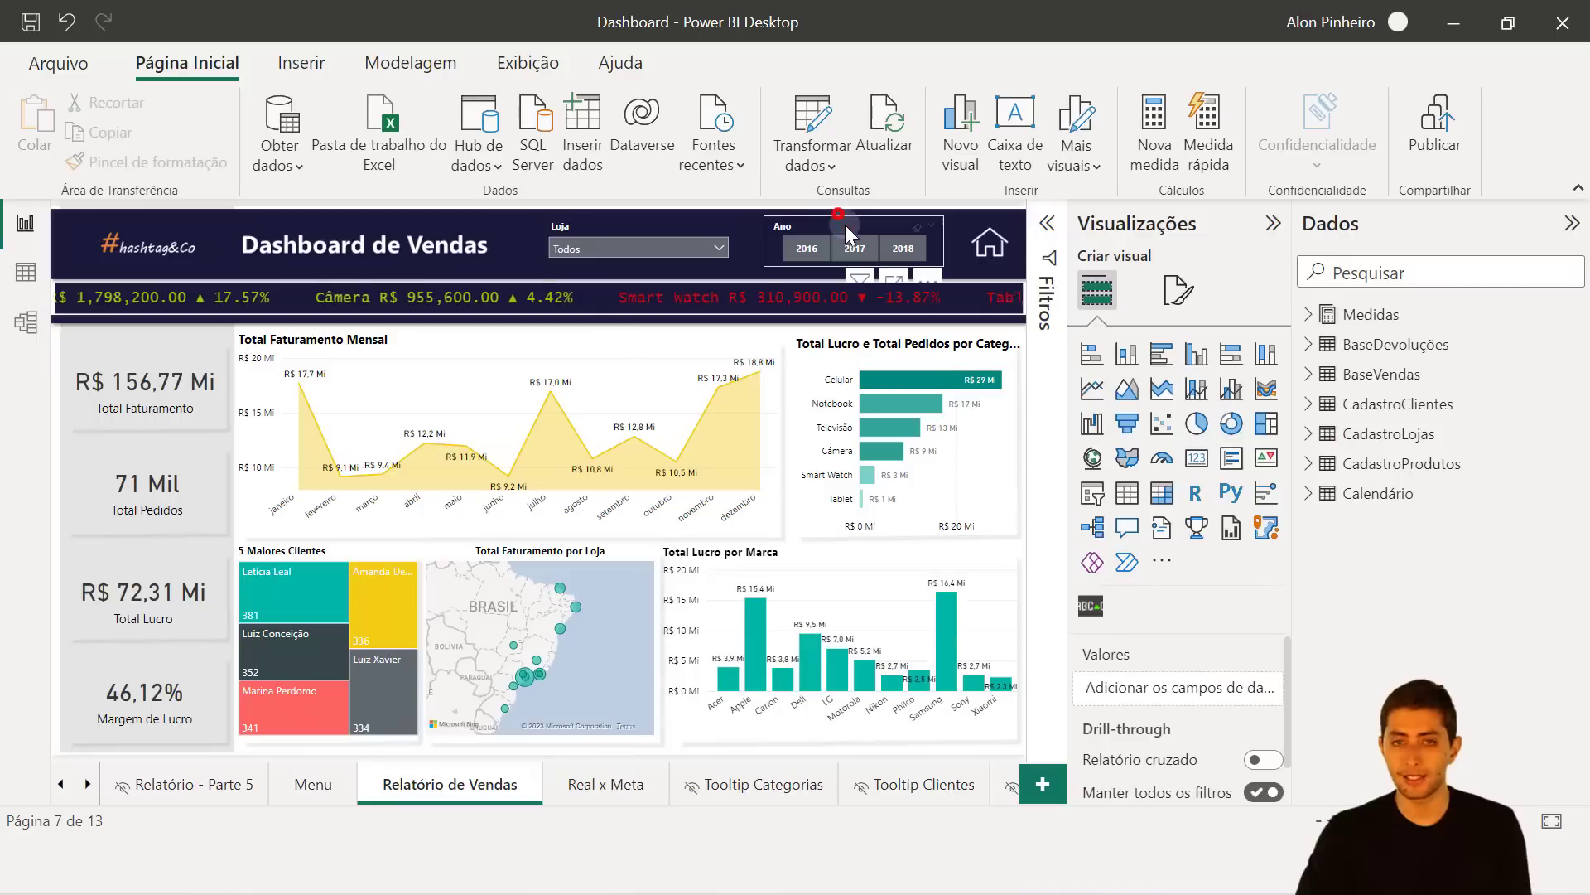
left_click(1180, 290)
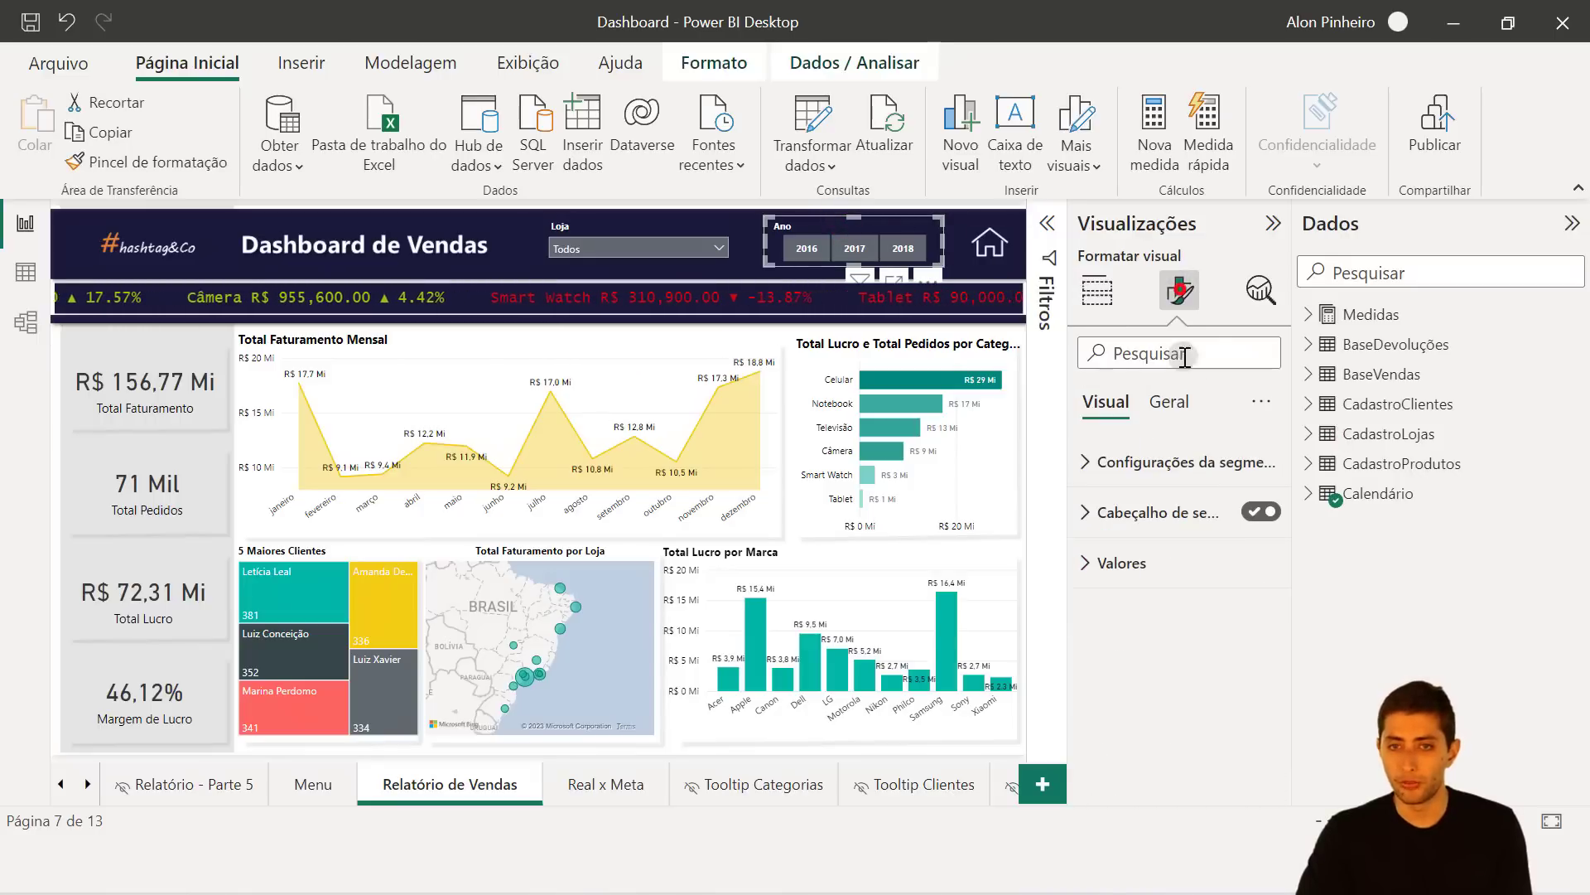
left_click(1206, 463)
left_click(1158, 585)
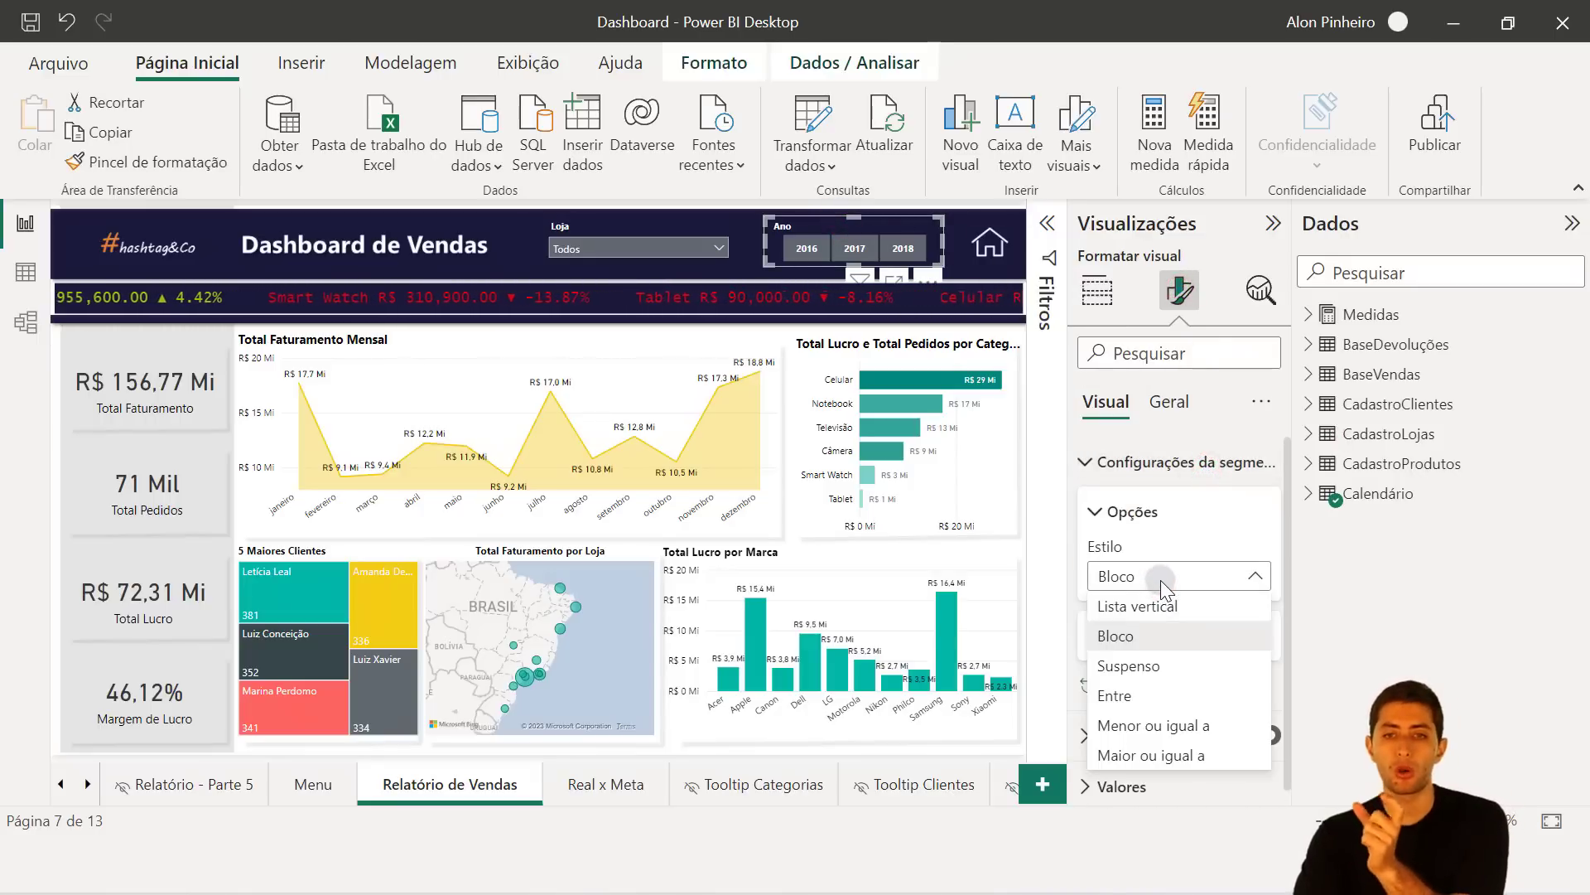
left_click(1159, 583)
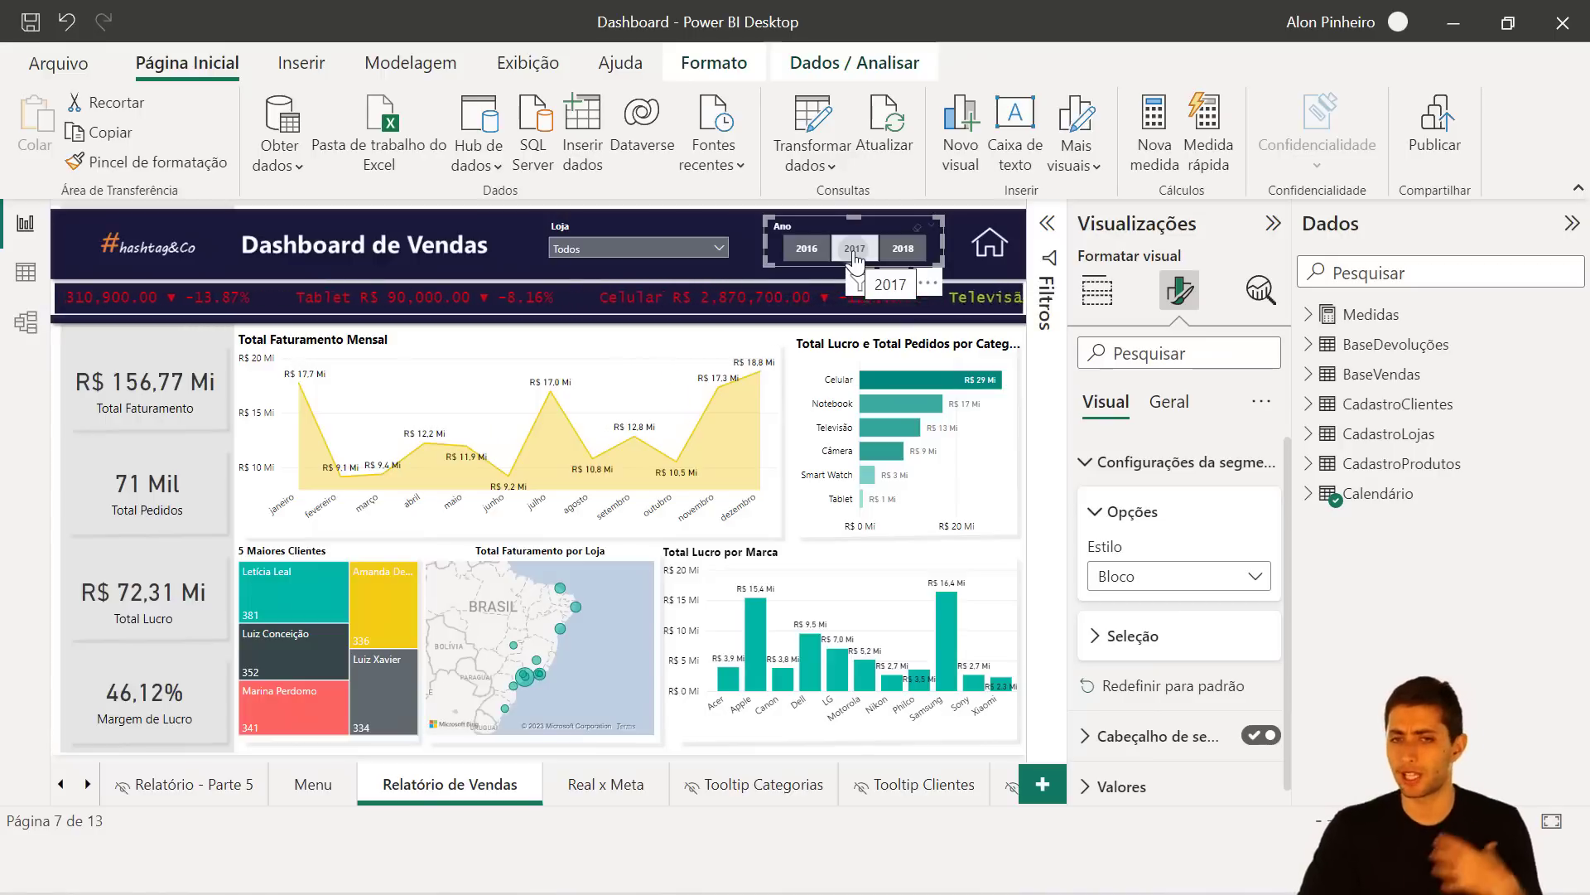
Test the Ano slicer with 2017, 2016 and 2018 selected together and with 2018 alone, clearing the selection each time.
left_click(855, 253)
left_click(743, 248)
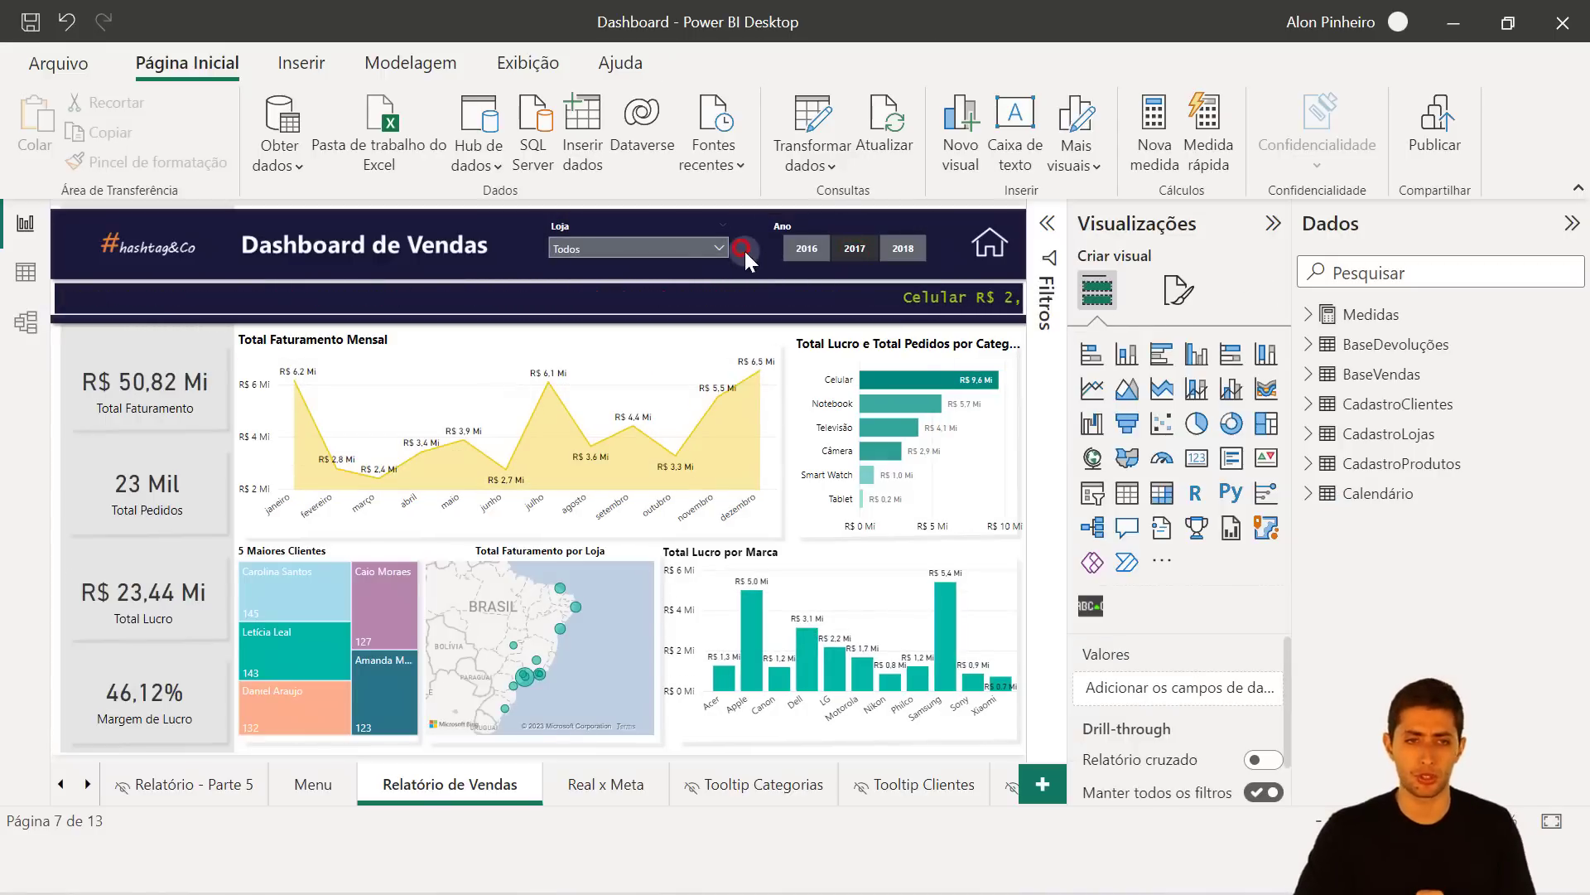
left_click(809, 258)
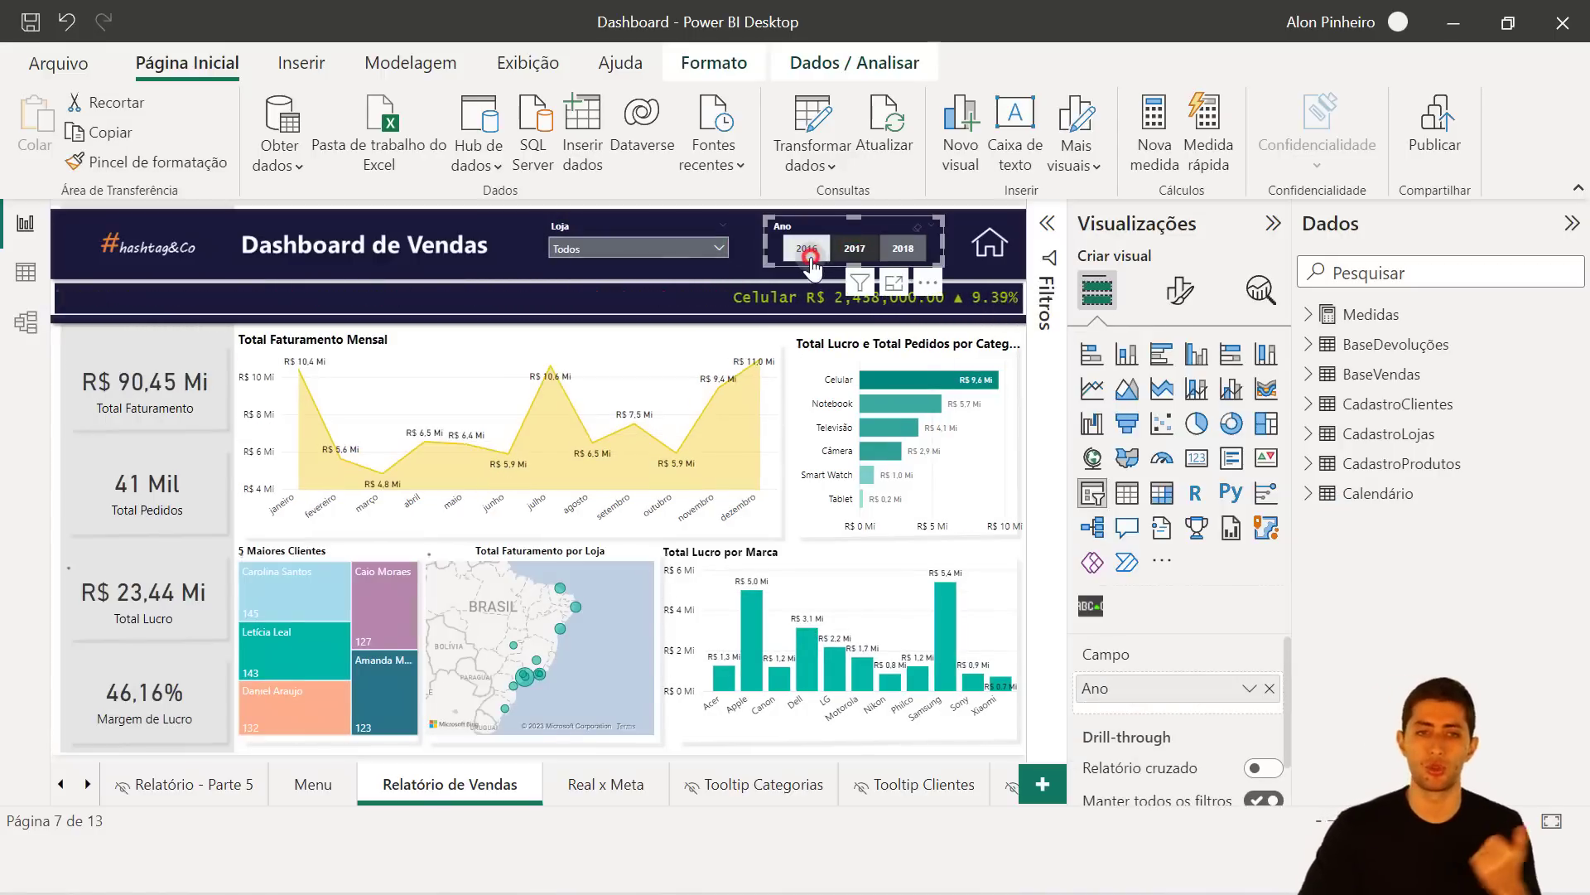
left_click(906, 250)
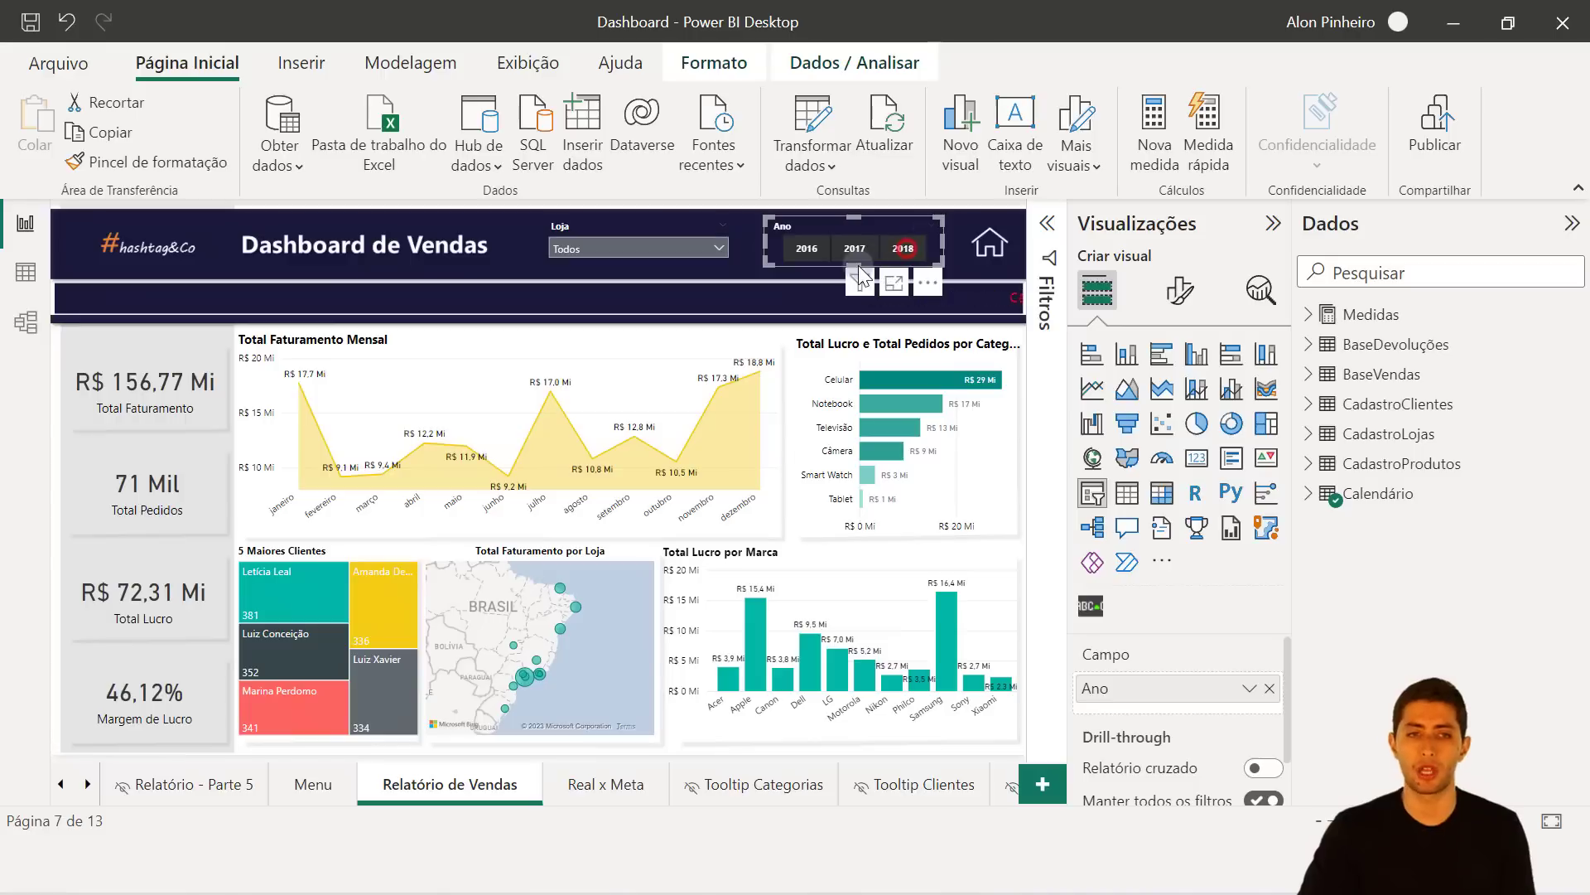
left_click(918, 229)
left_click(905, 249)
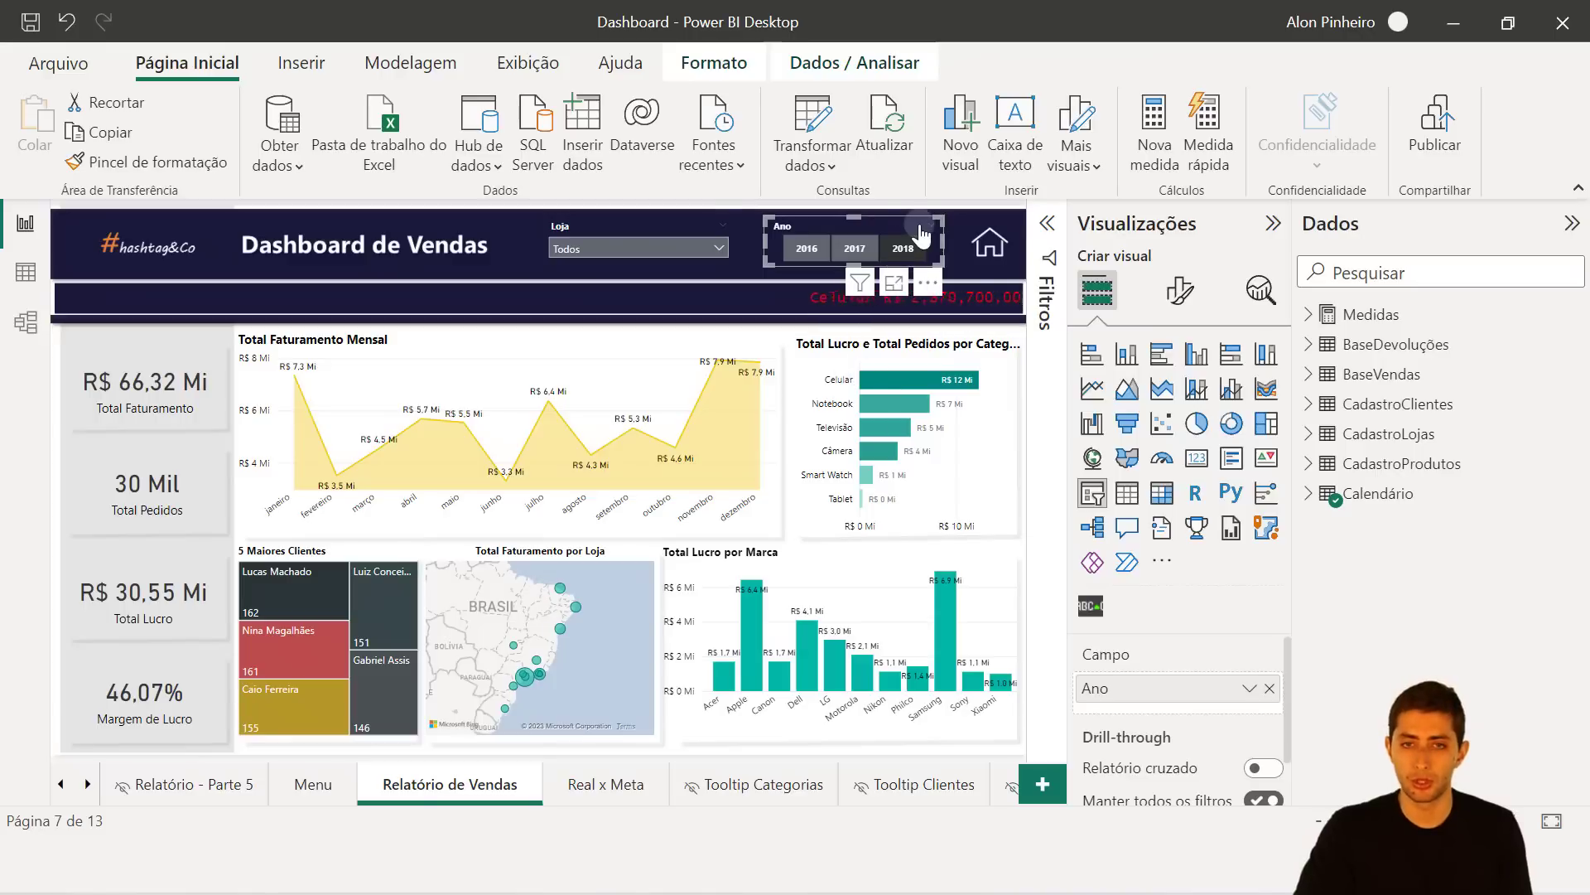
left_click(916, 228)
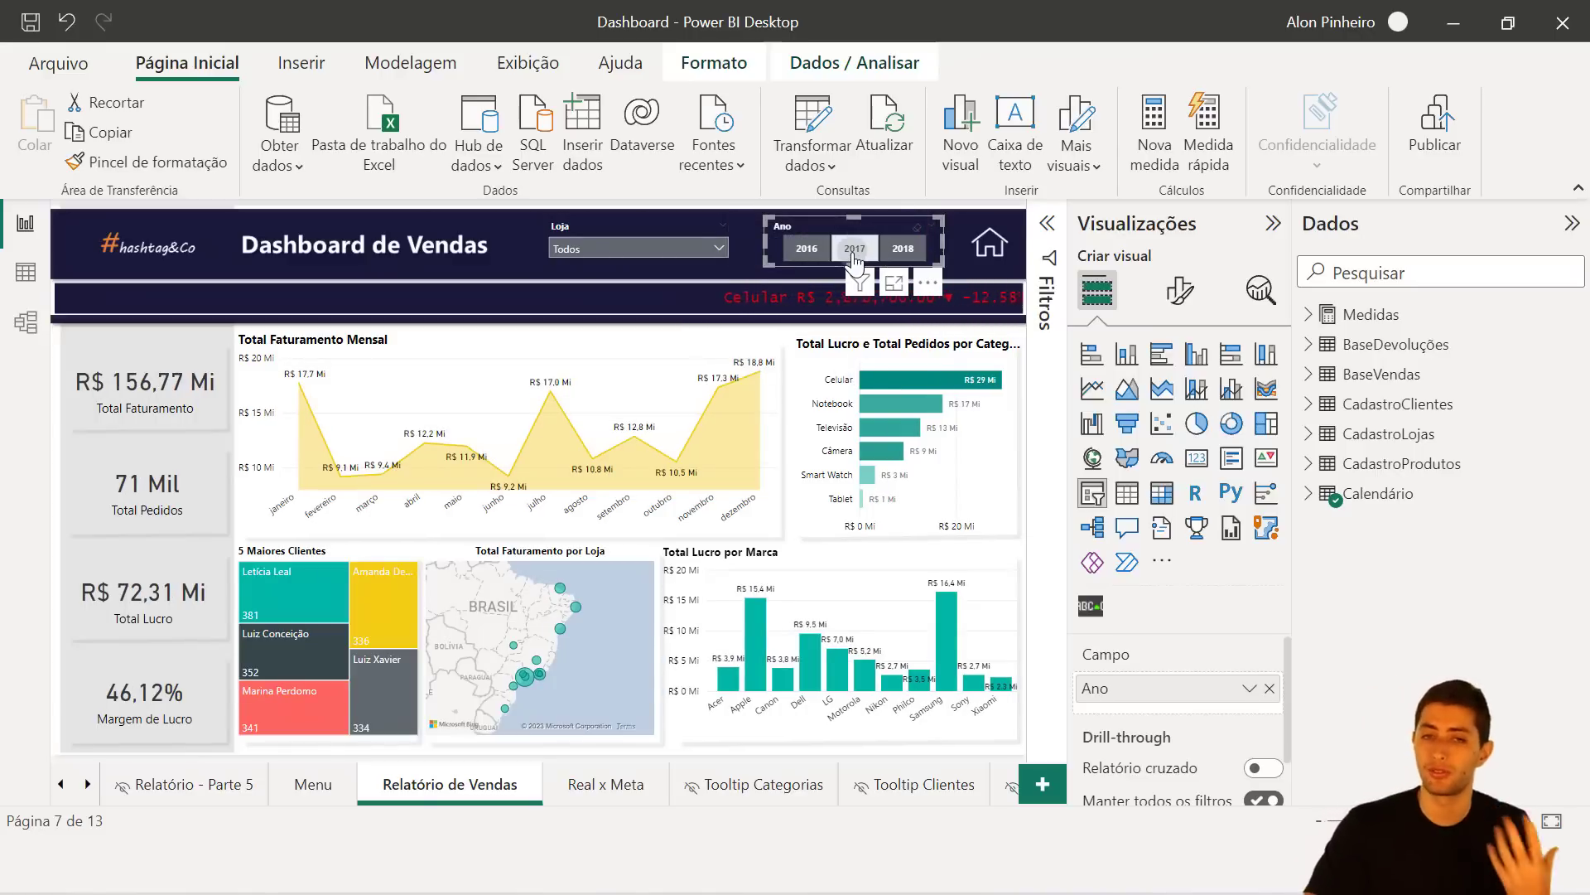
Turn on single selection (Seleção única) for the Ano slicer.
left_click(1179, 291)
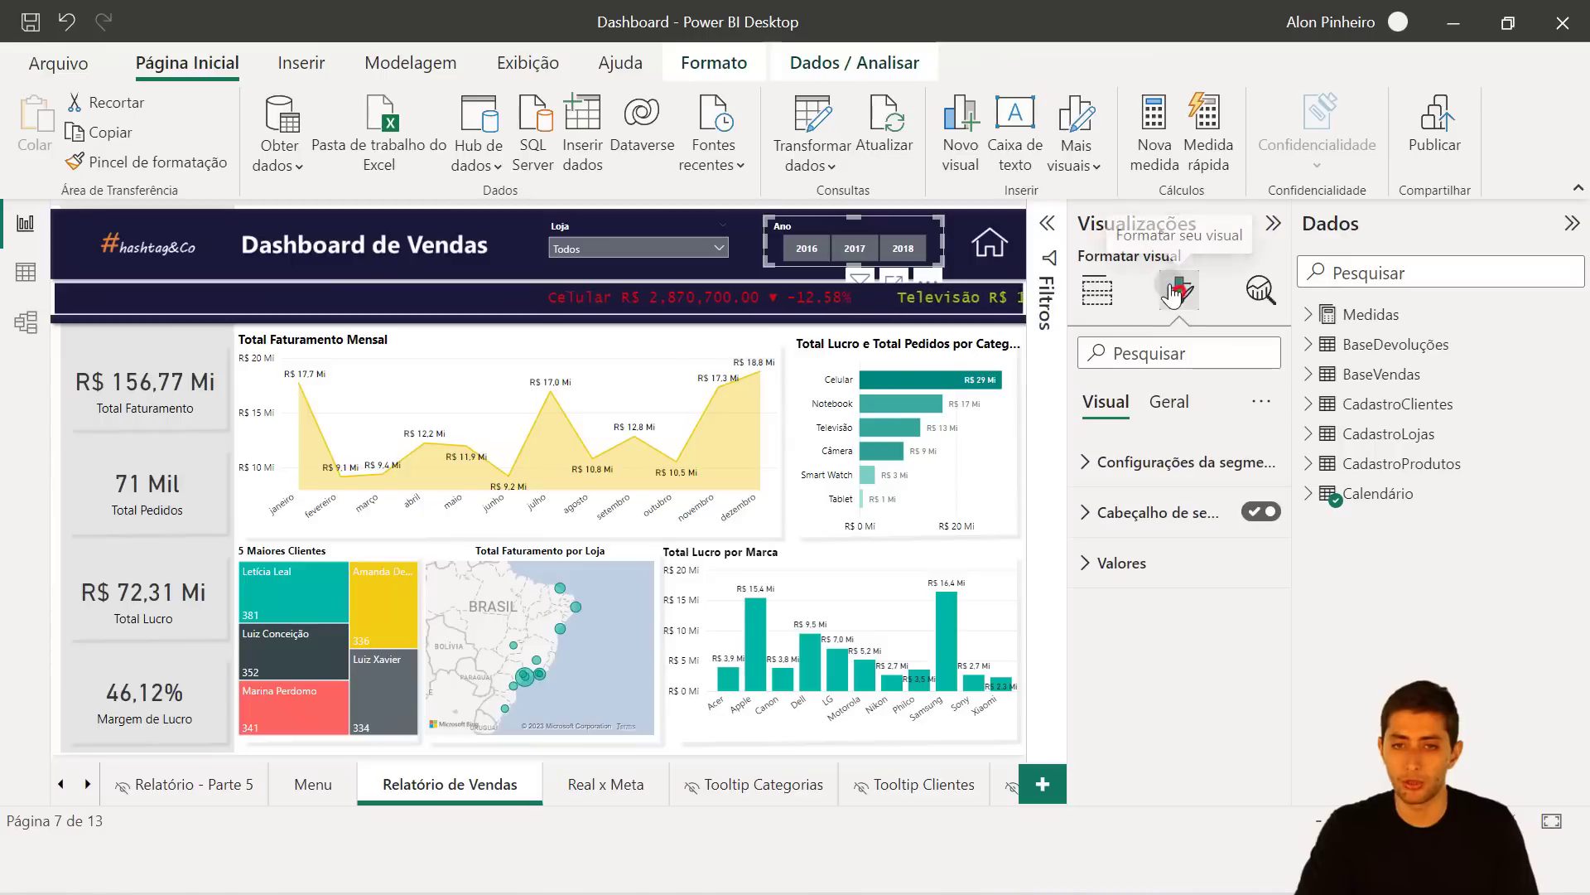
left_click(1161, 477)
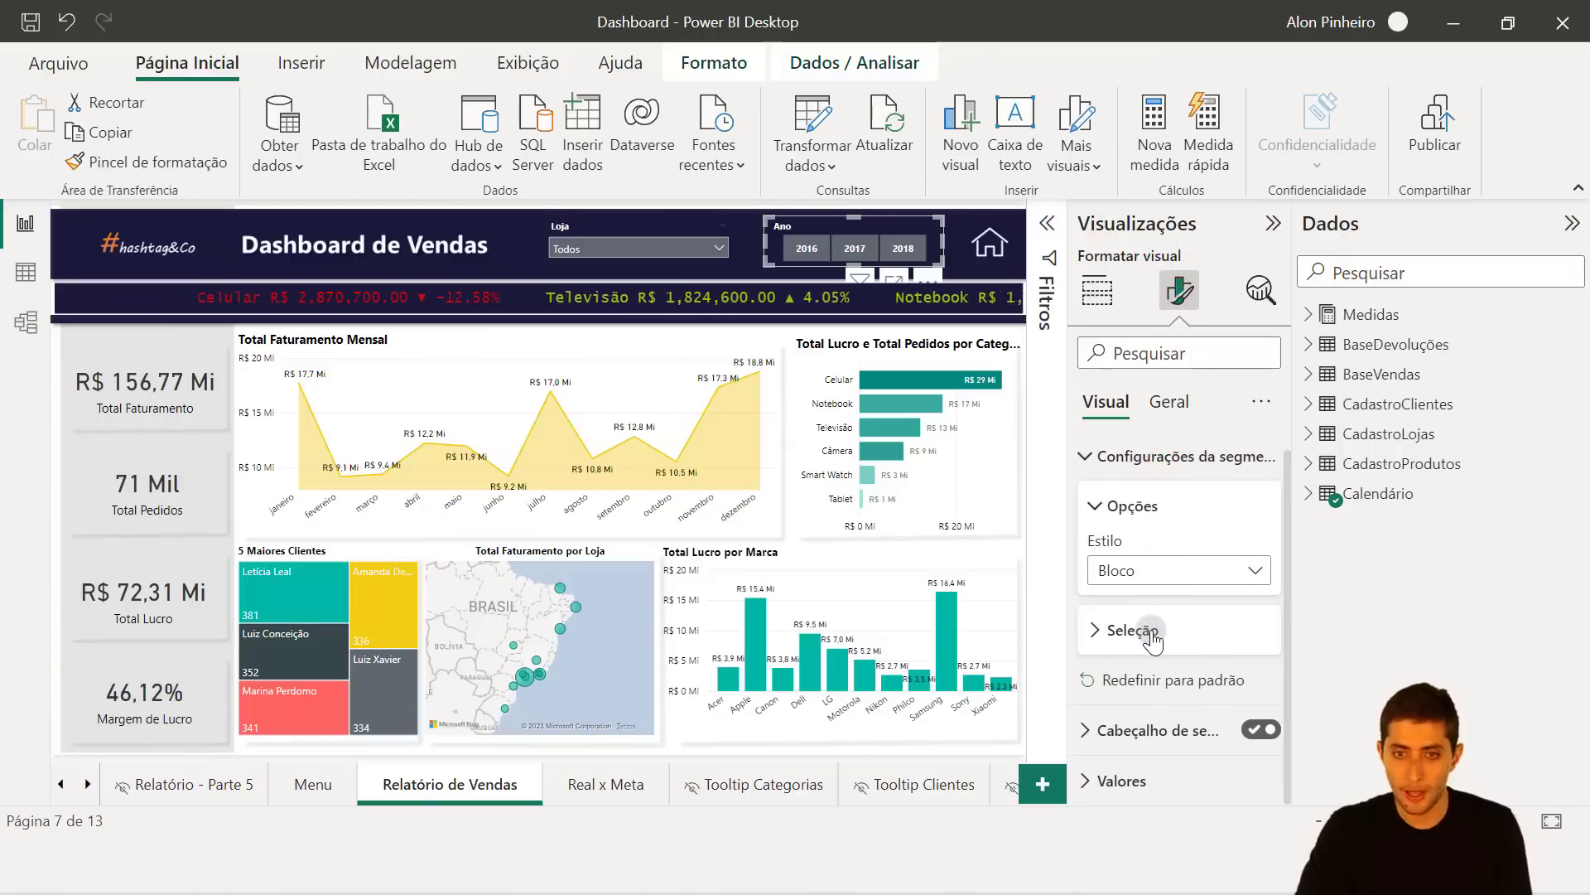
left_click(1152, 631)
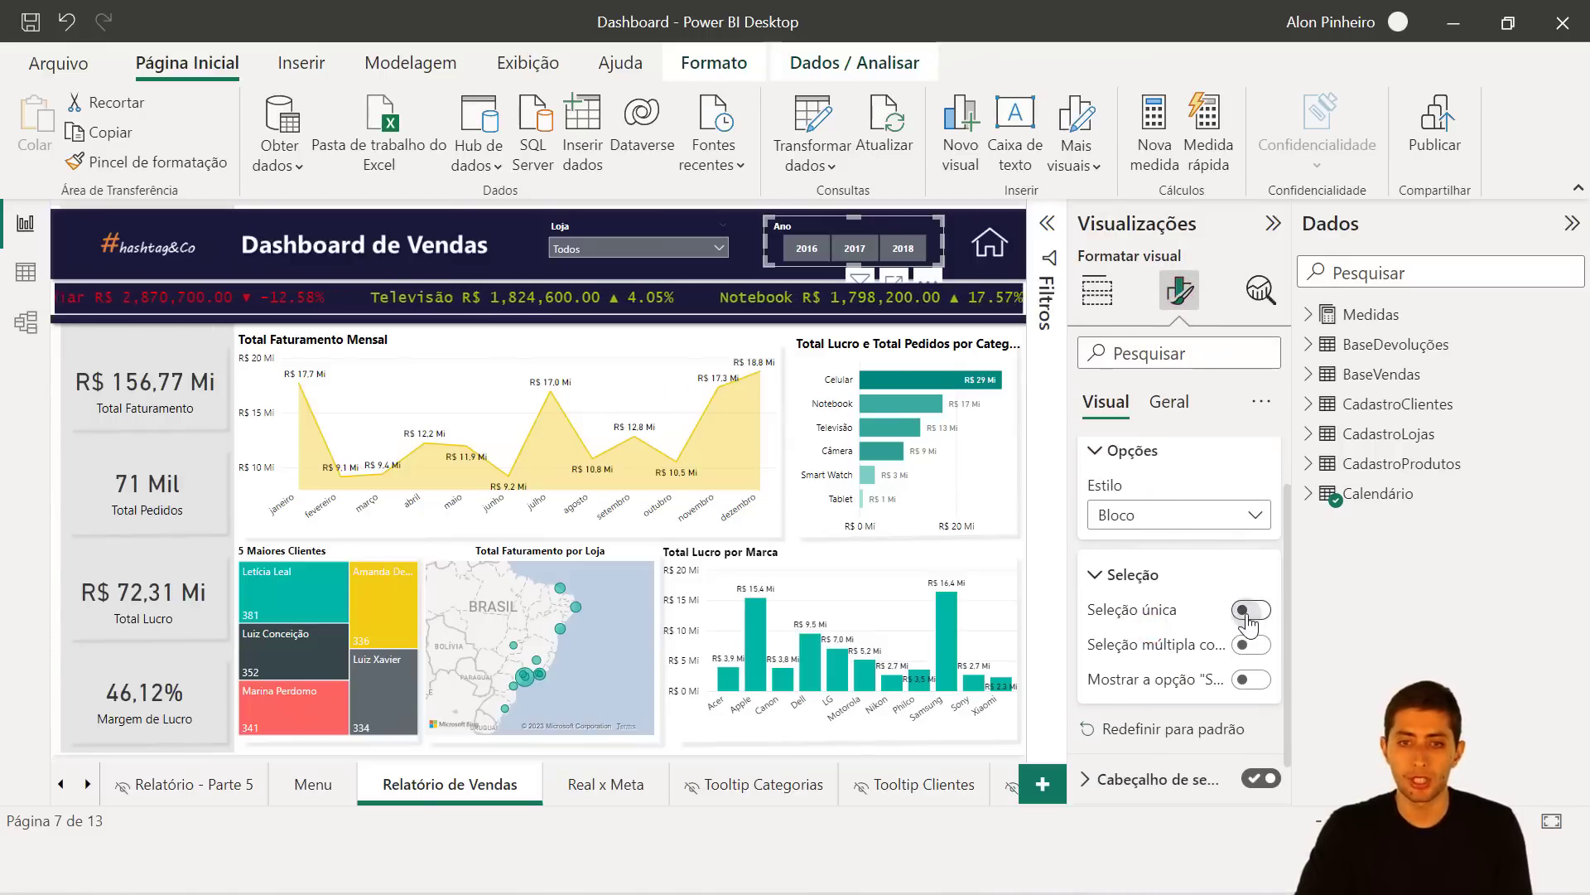
left_click(1251, 611)
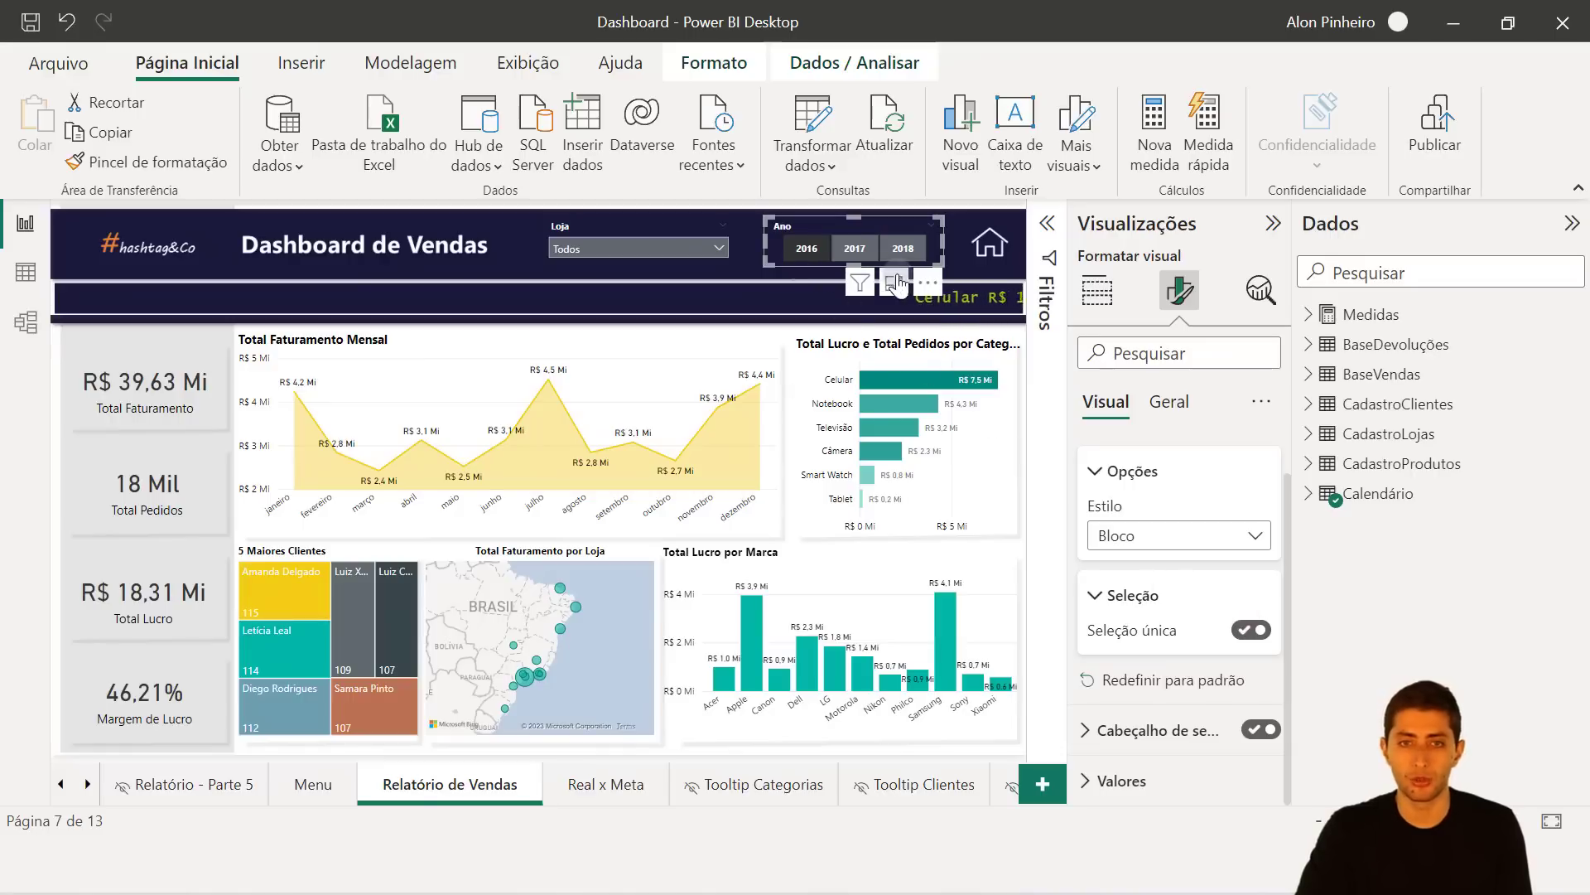
Test single selection on the Ano slicer by switching between 2017, 2018 and 2016, and try to deselect 2017.
left_click(854, 249)
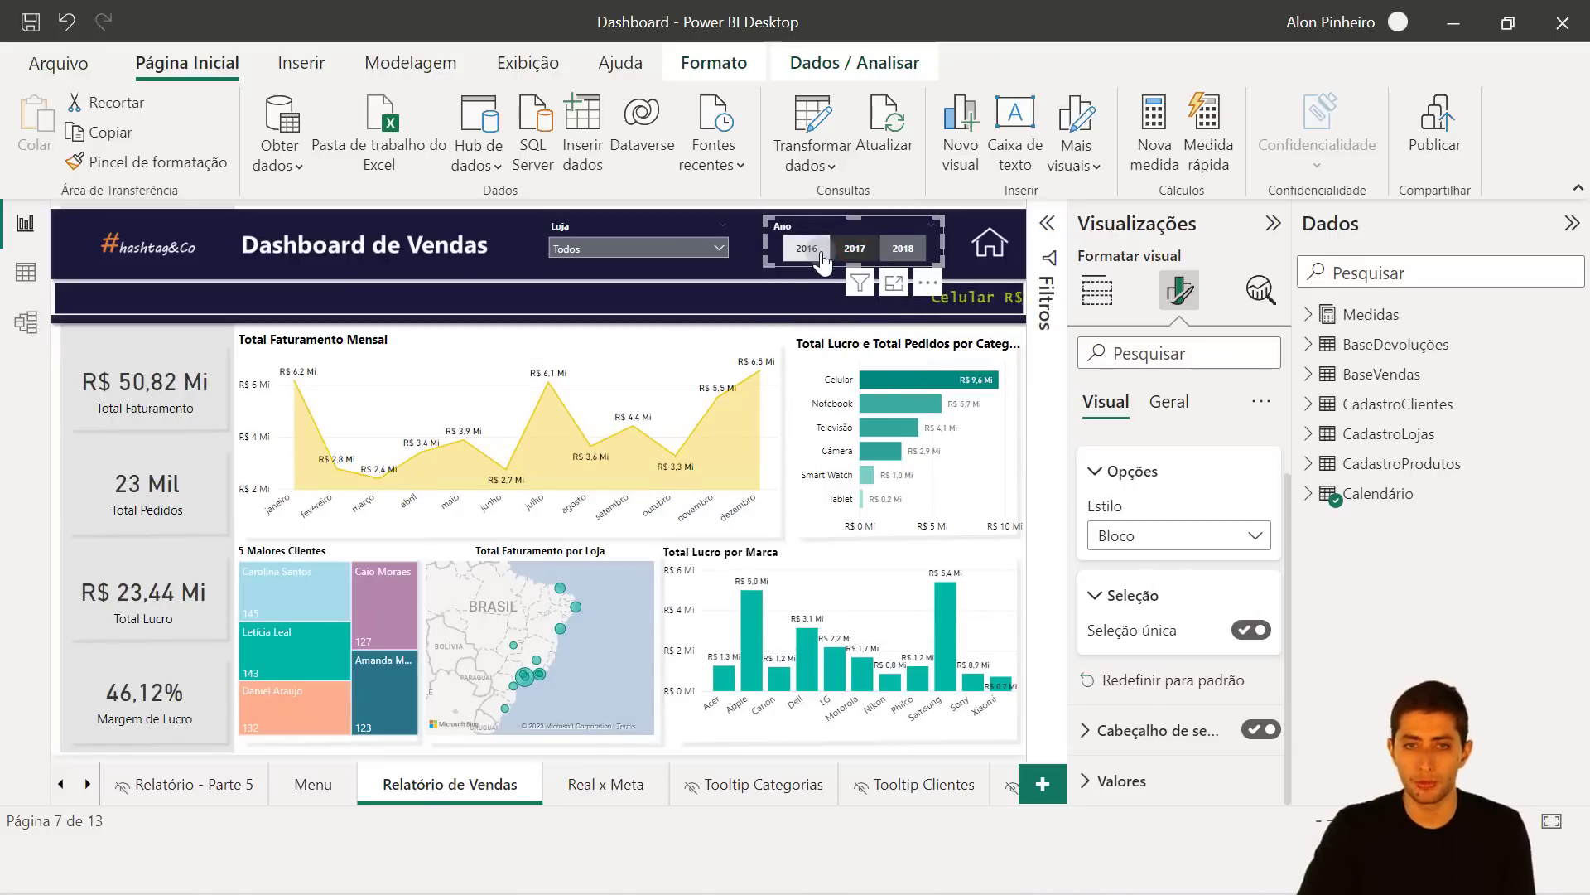
left_click(914, 259)
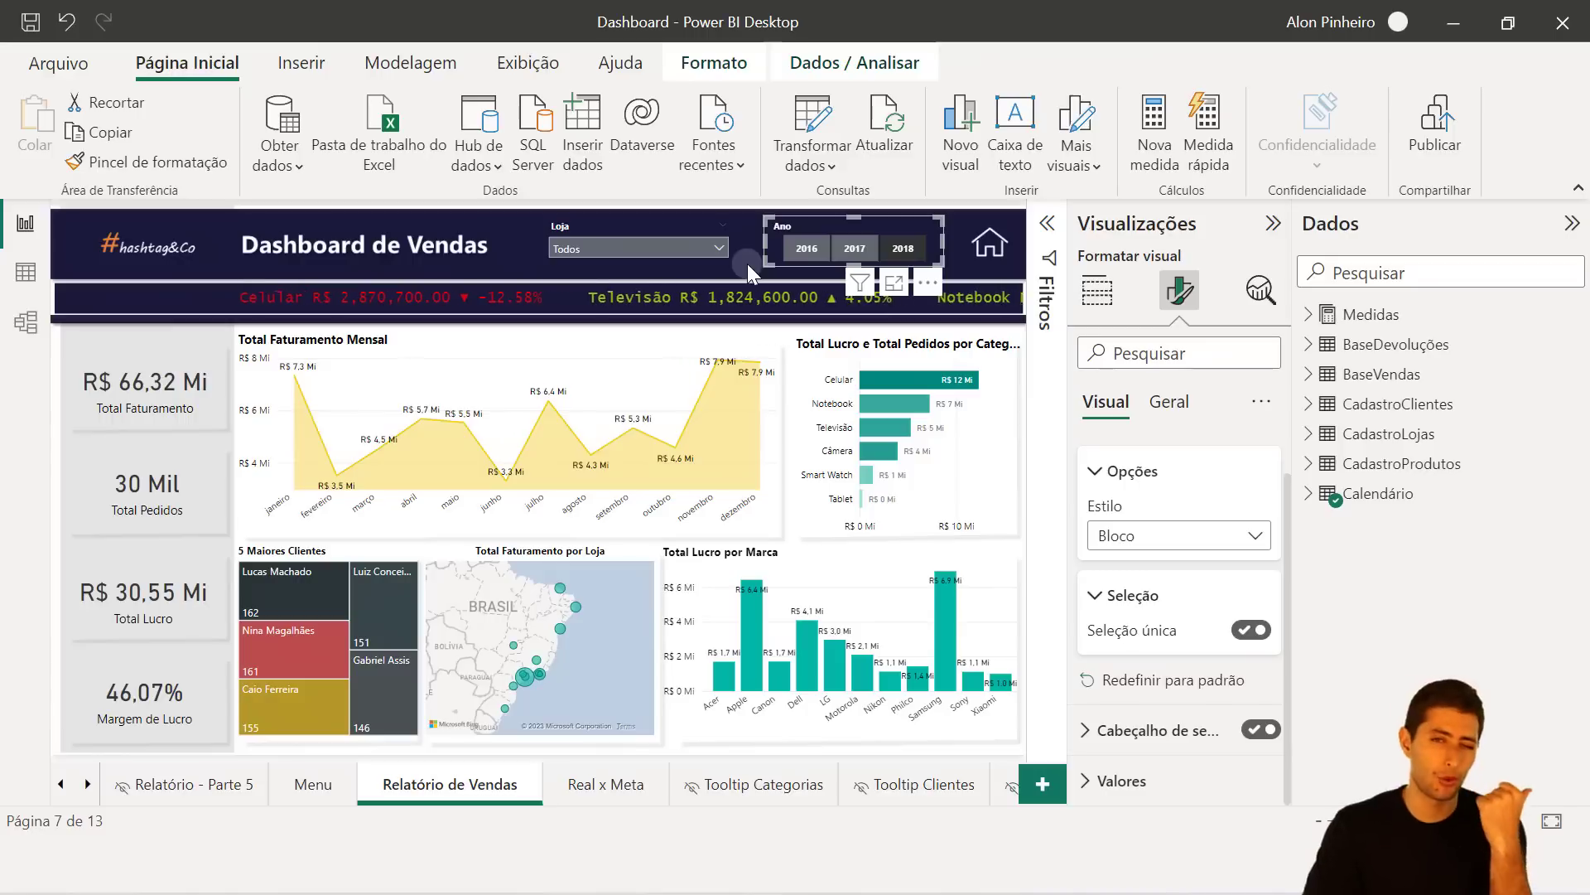
left_click(807, 245)
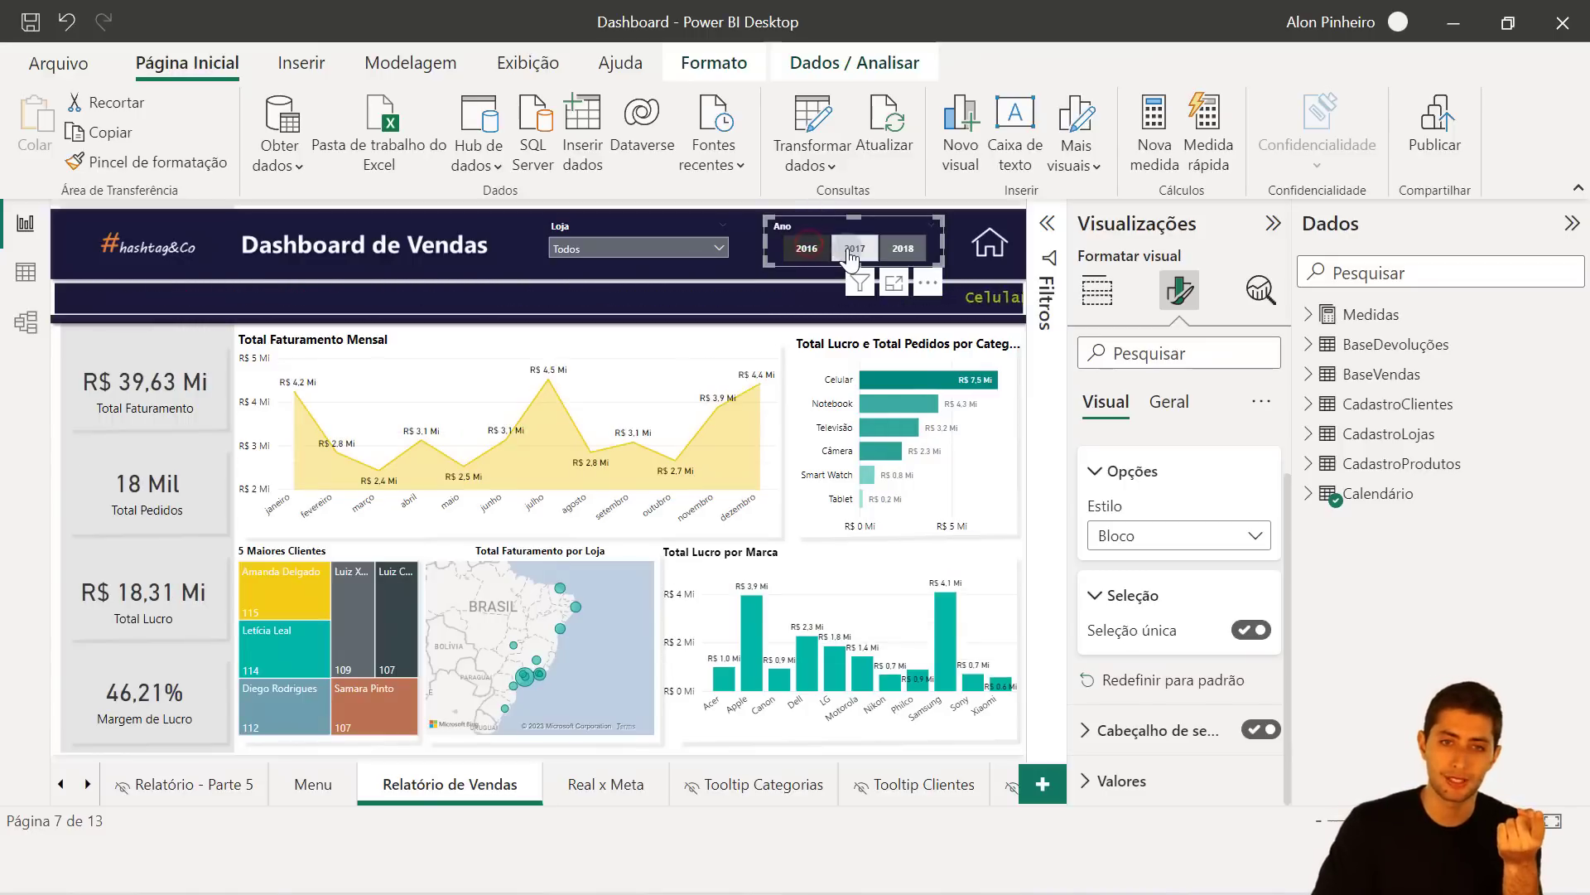
left_click(848, 249)
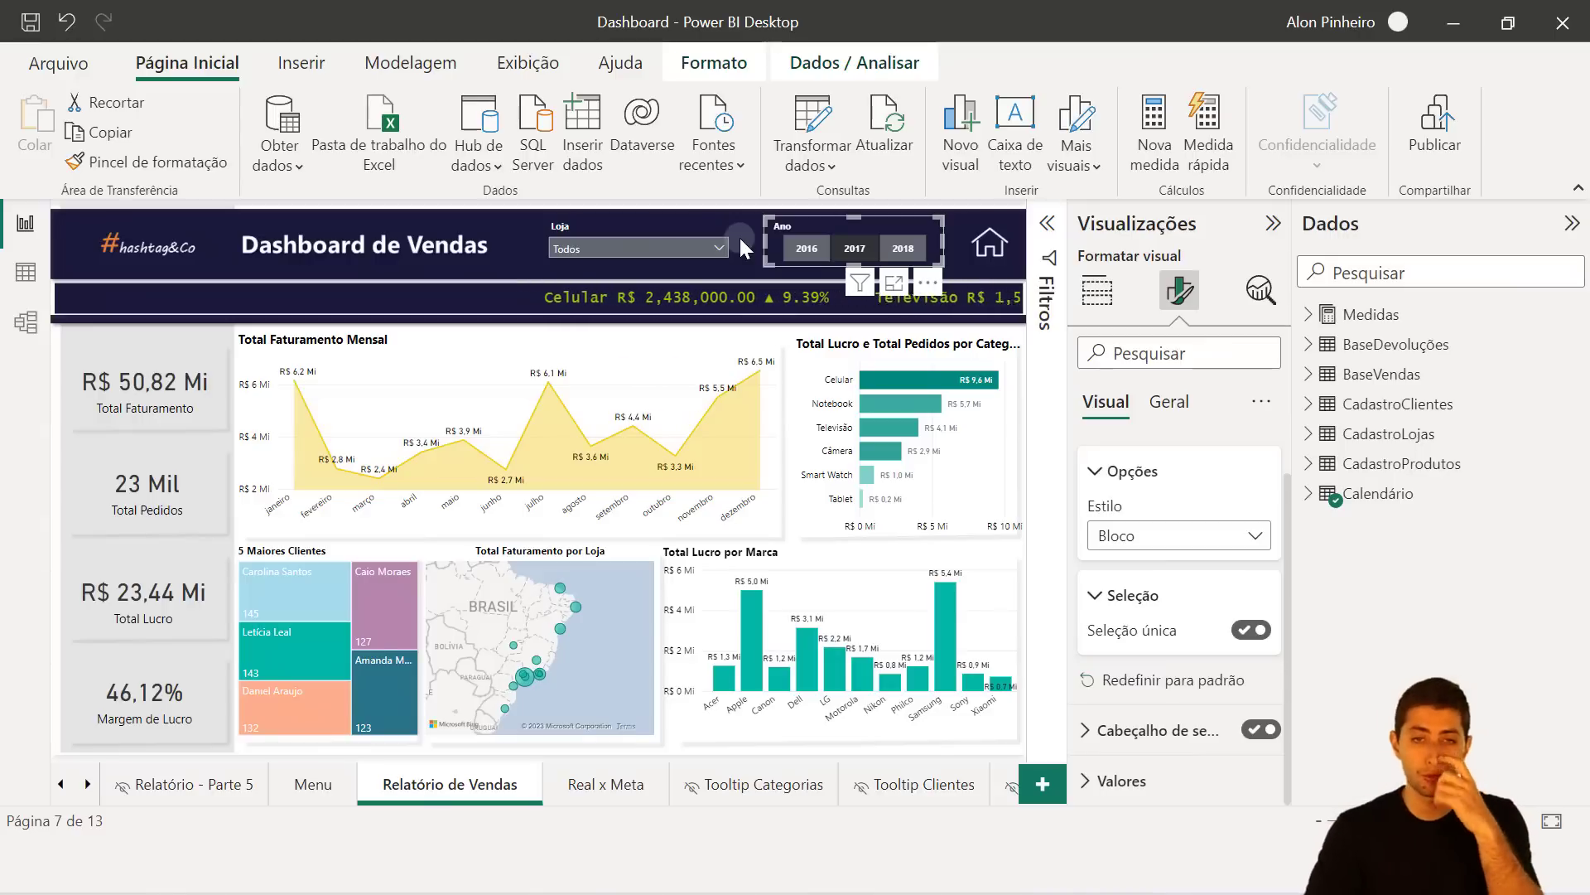
left_click(867, 246)
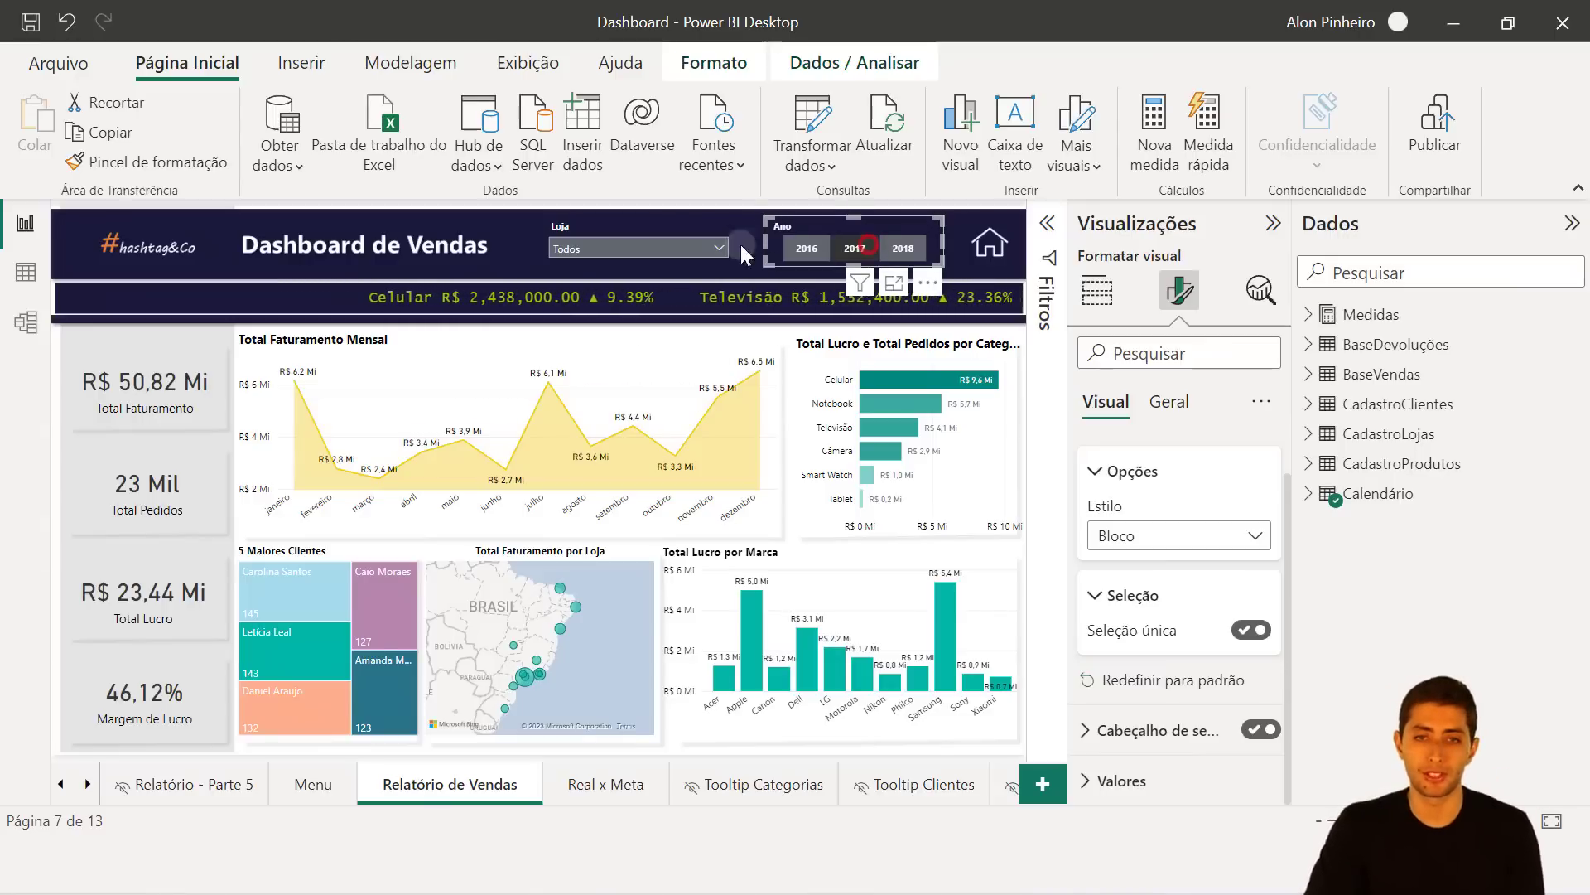
left_click(853, 250)
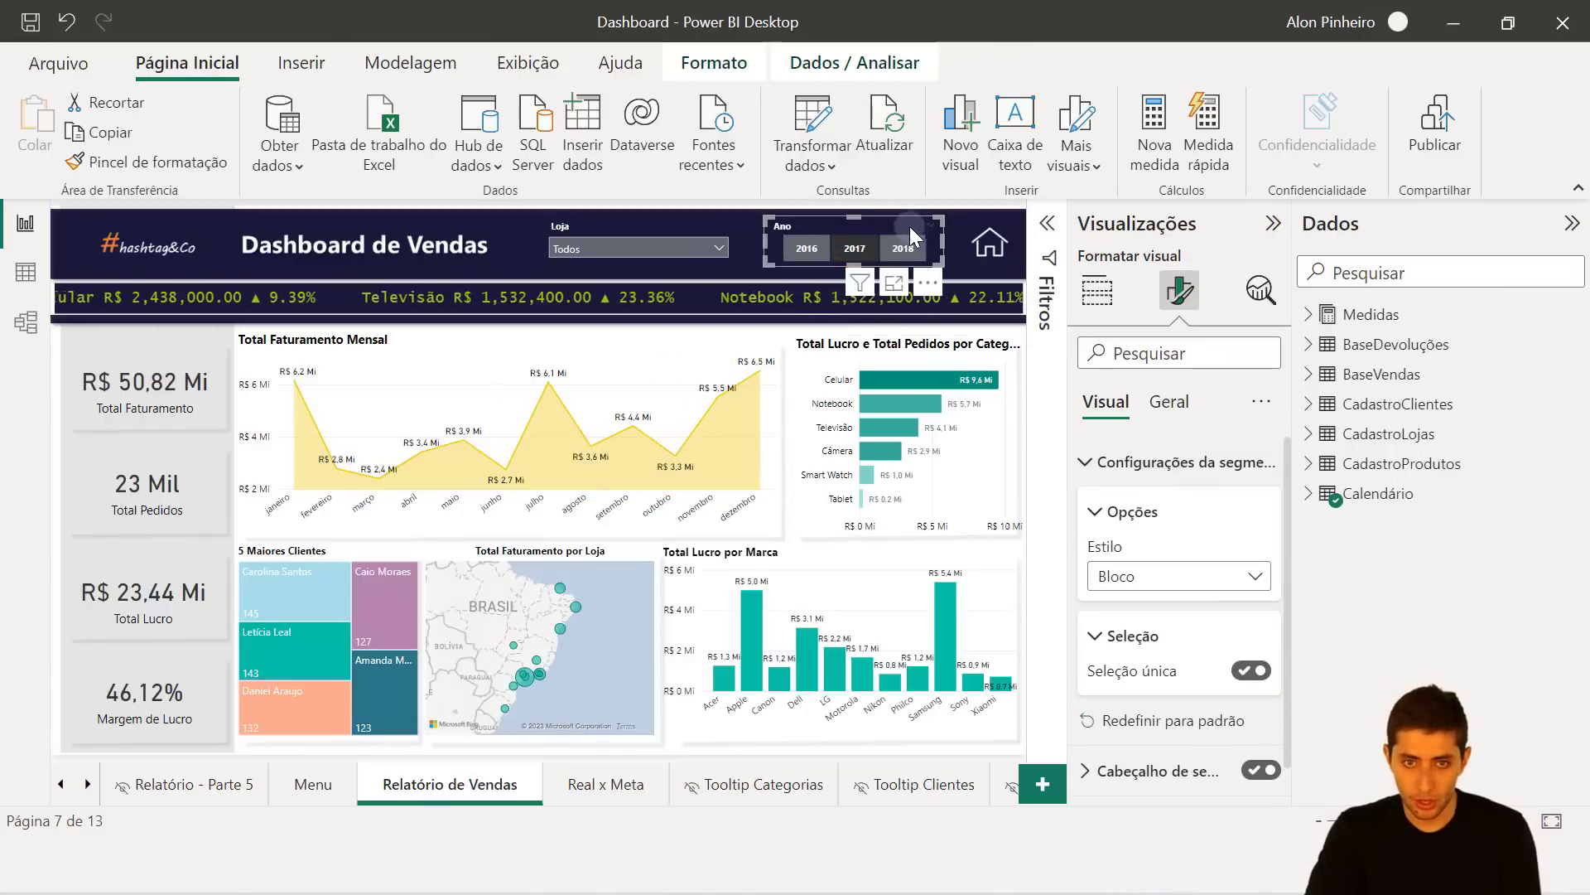
Turn off single selection for the Ano slicer and deselect the year 2017.
left_click(1263, 660)
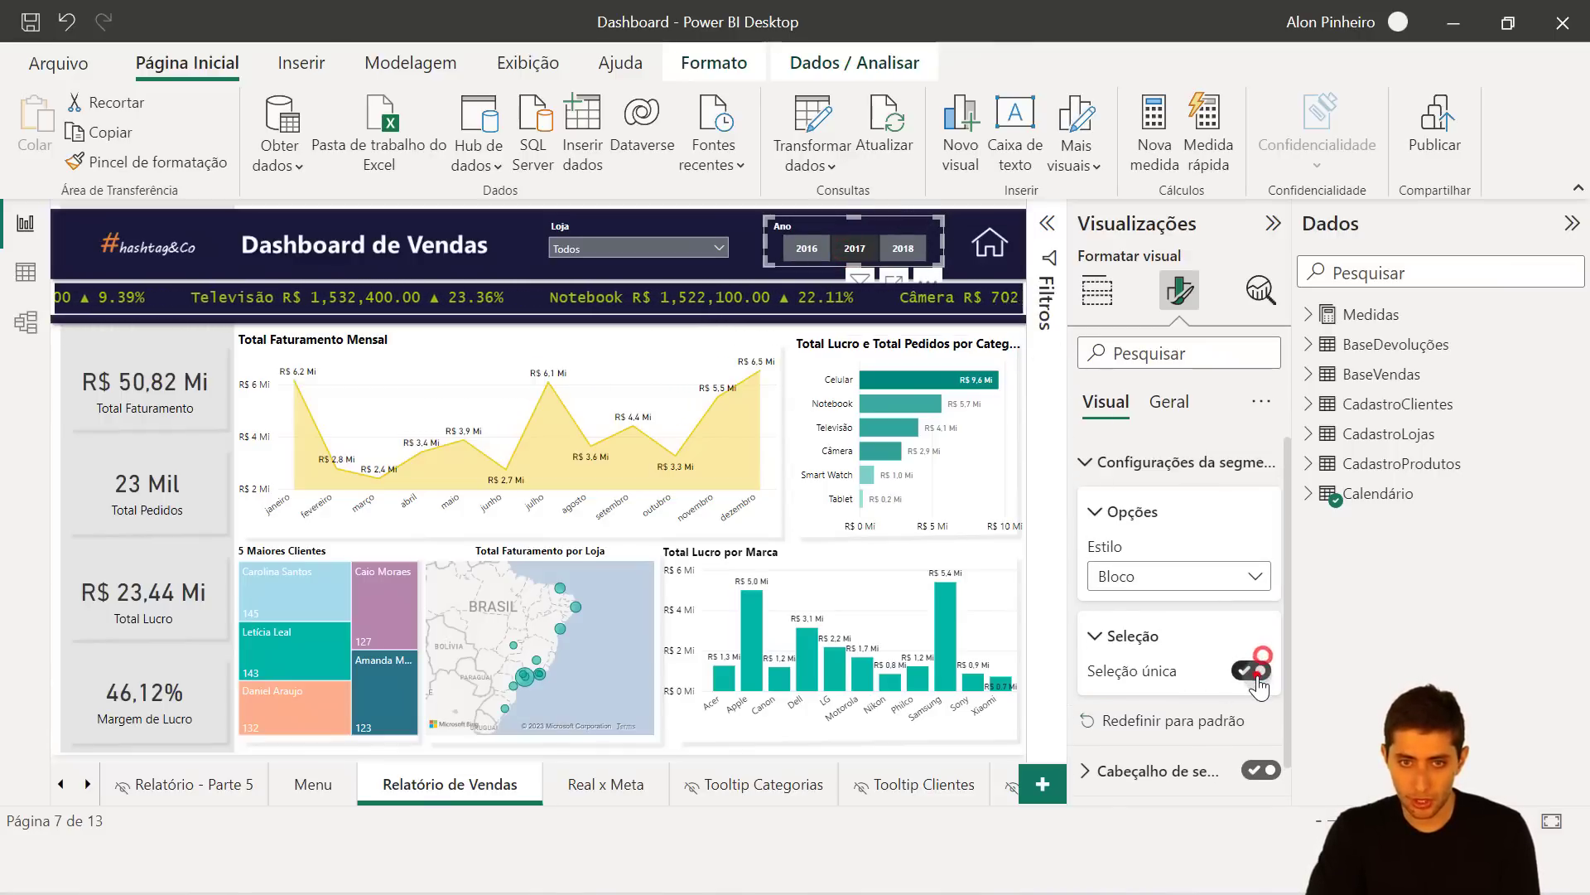
left_click(854, 248)
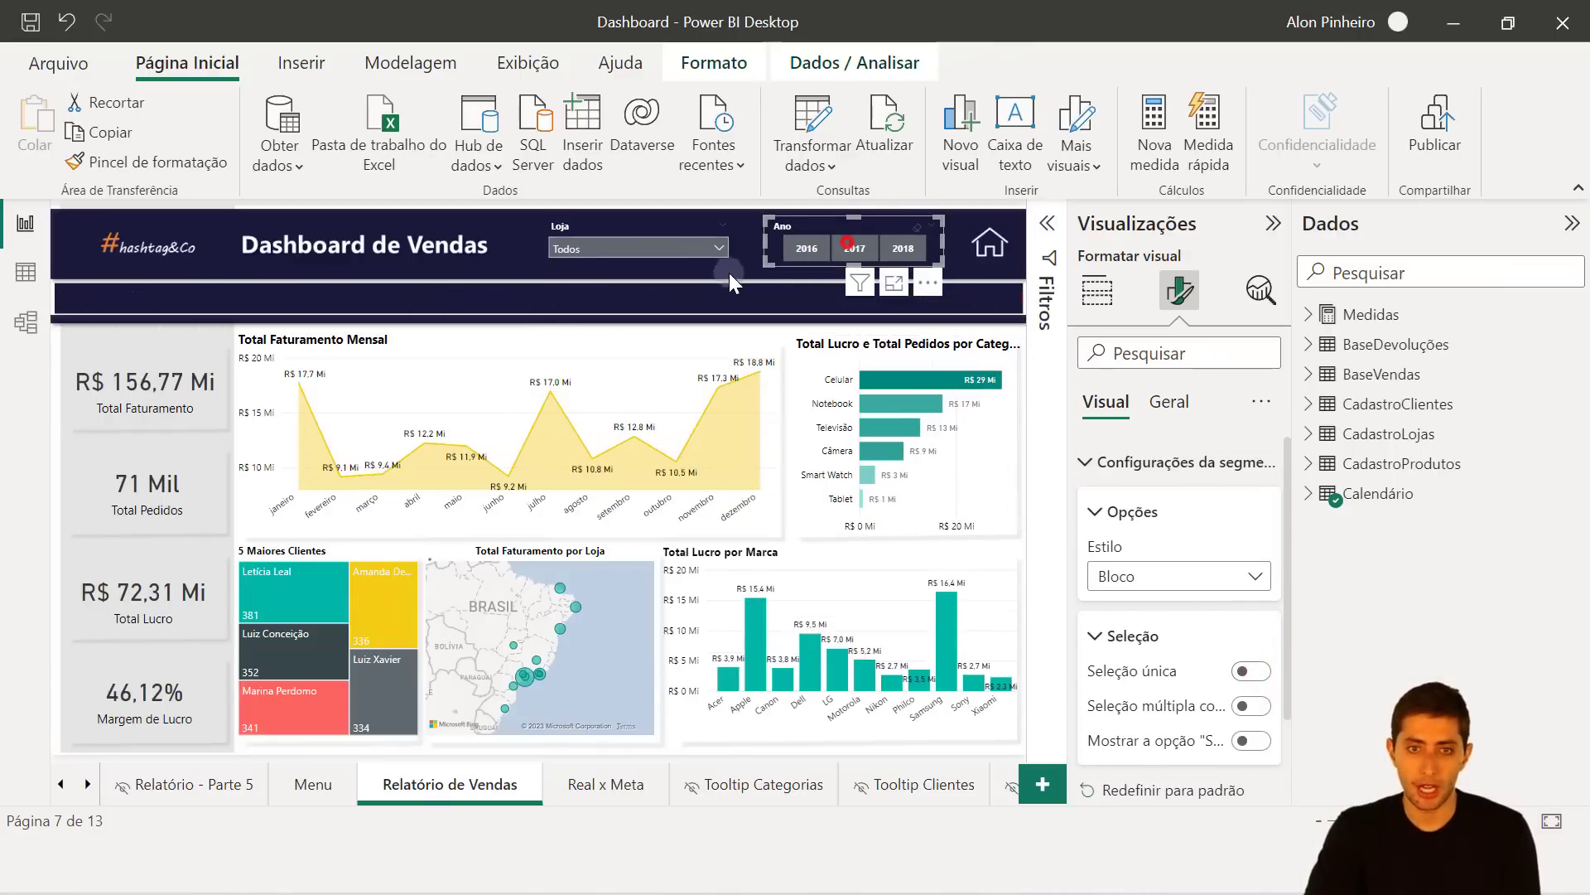
left_click(506, 214)
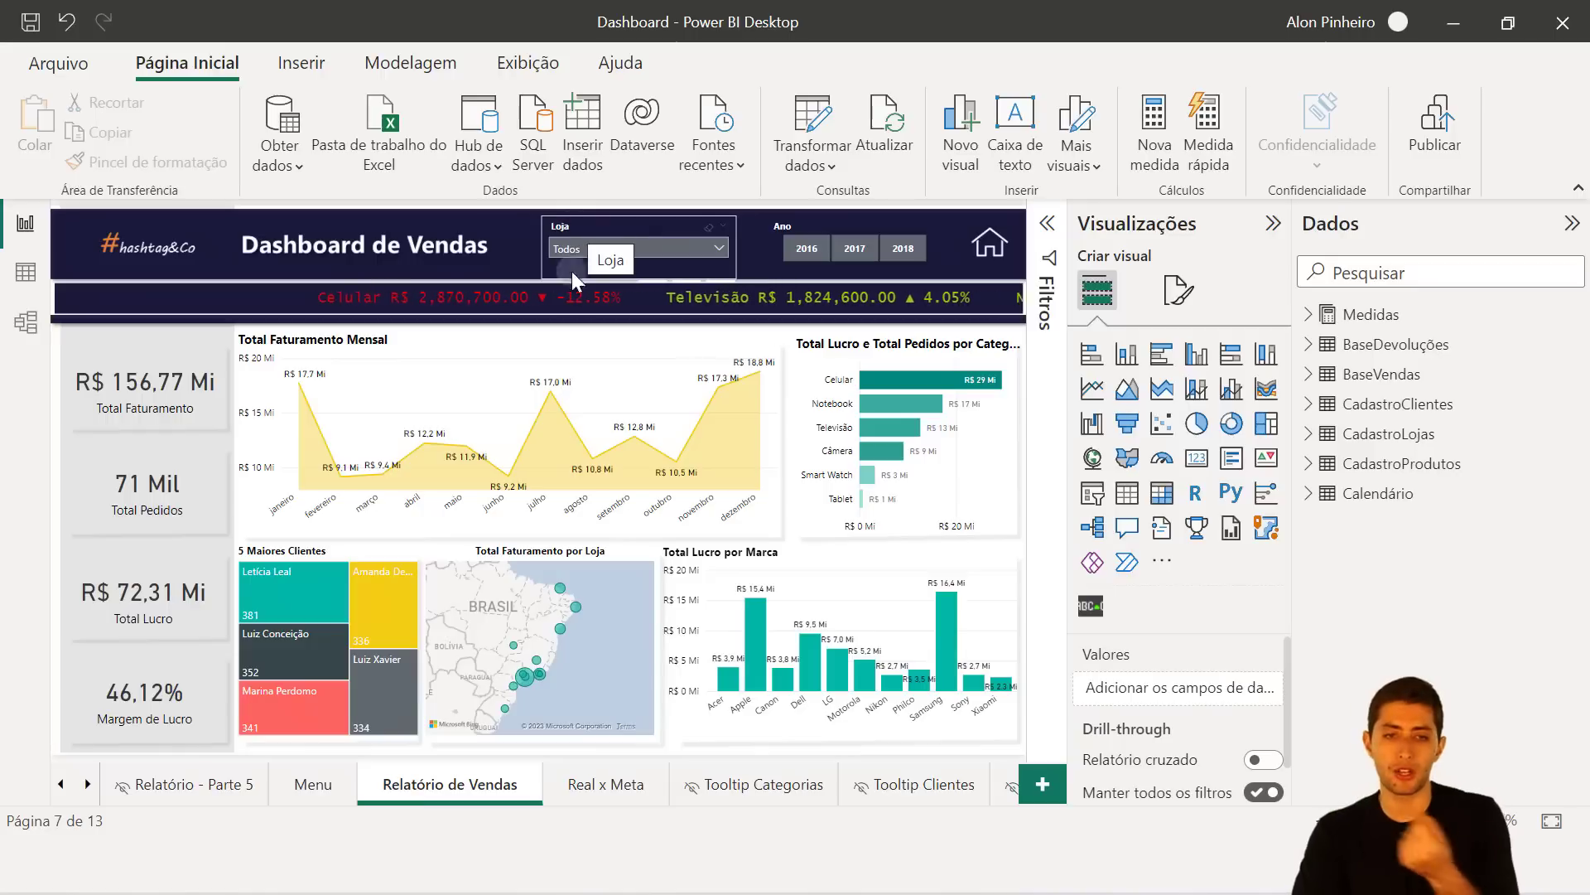
Delete the Loja and Ano slicers from the Real x Meta page.
left_click(606, 782)
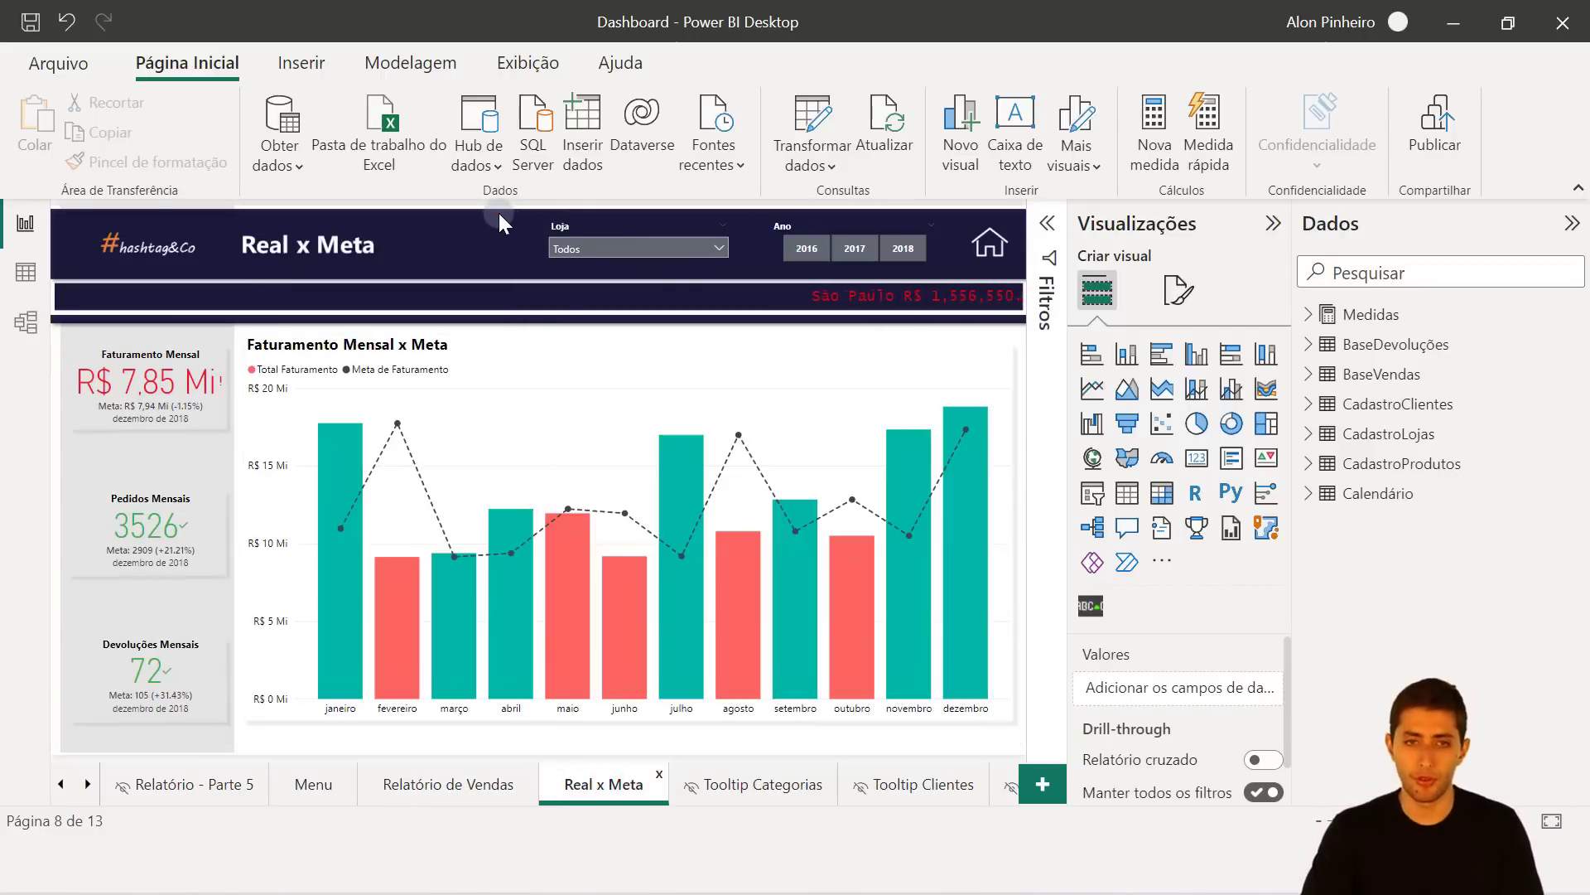
left_click_drag(668, 274, 997, 286)
key("Delete")
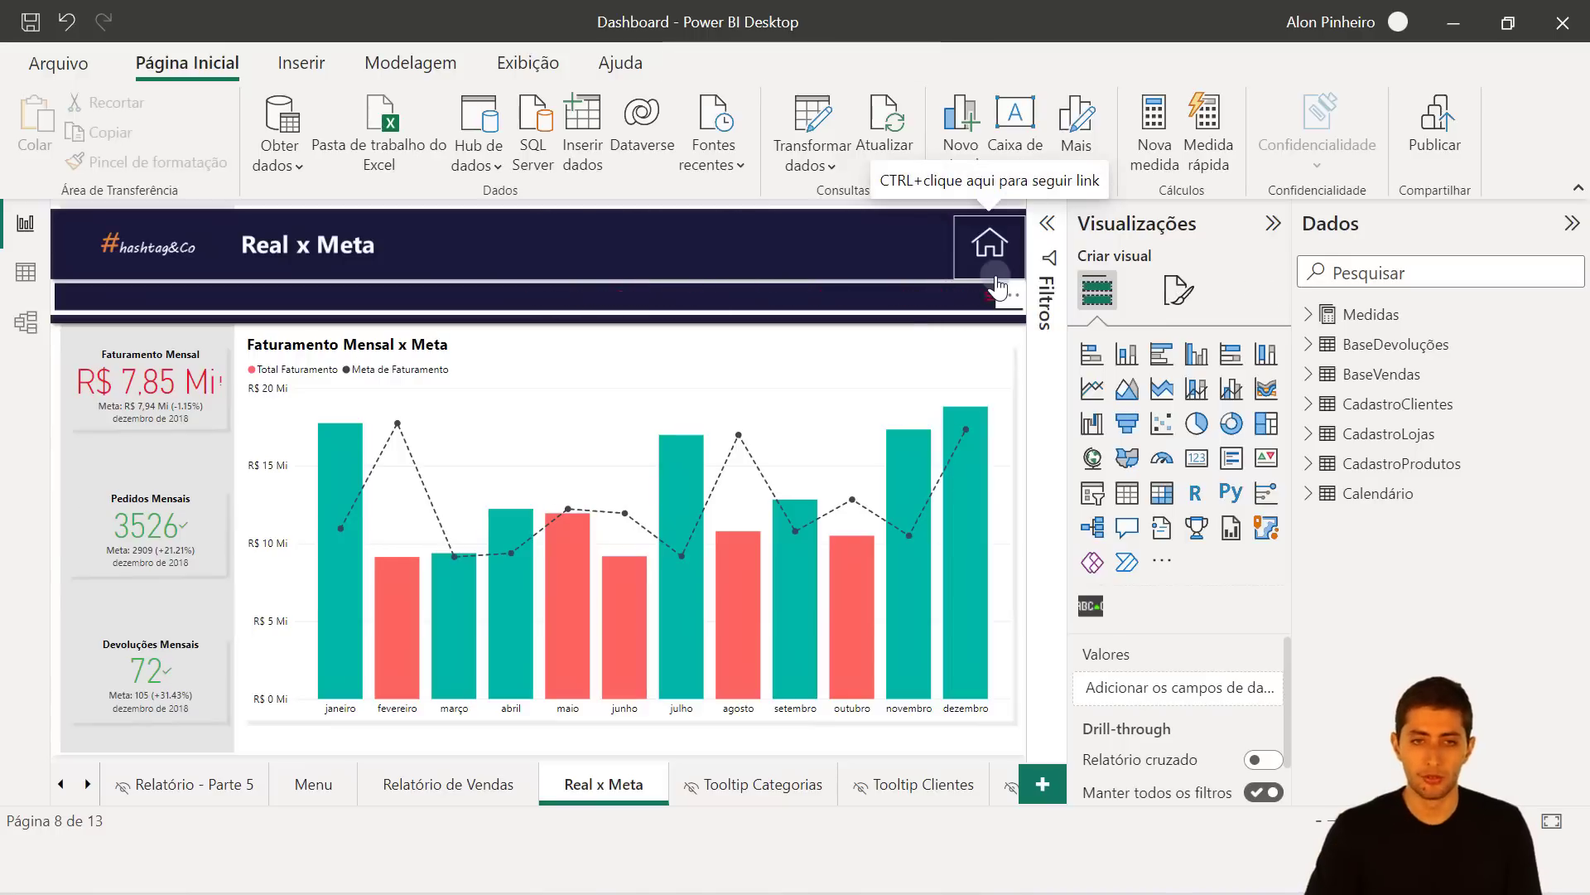
Compare the Relatório de Vendas and Real x Meta pages, and filter Relatório de Vendas by the Rio de Janeiro store.
left_click(451, 790)
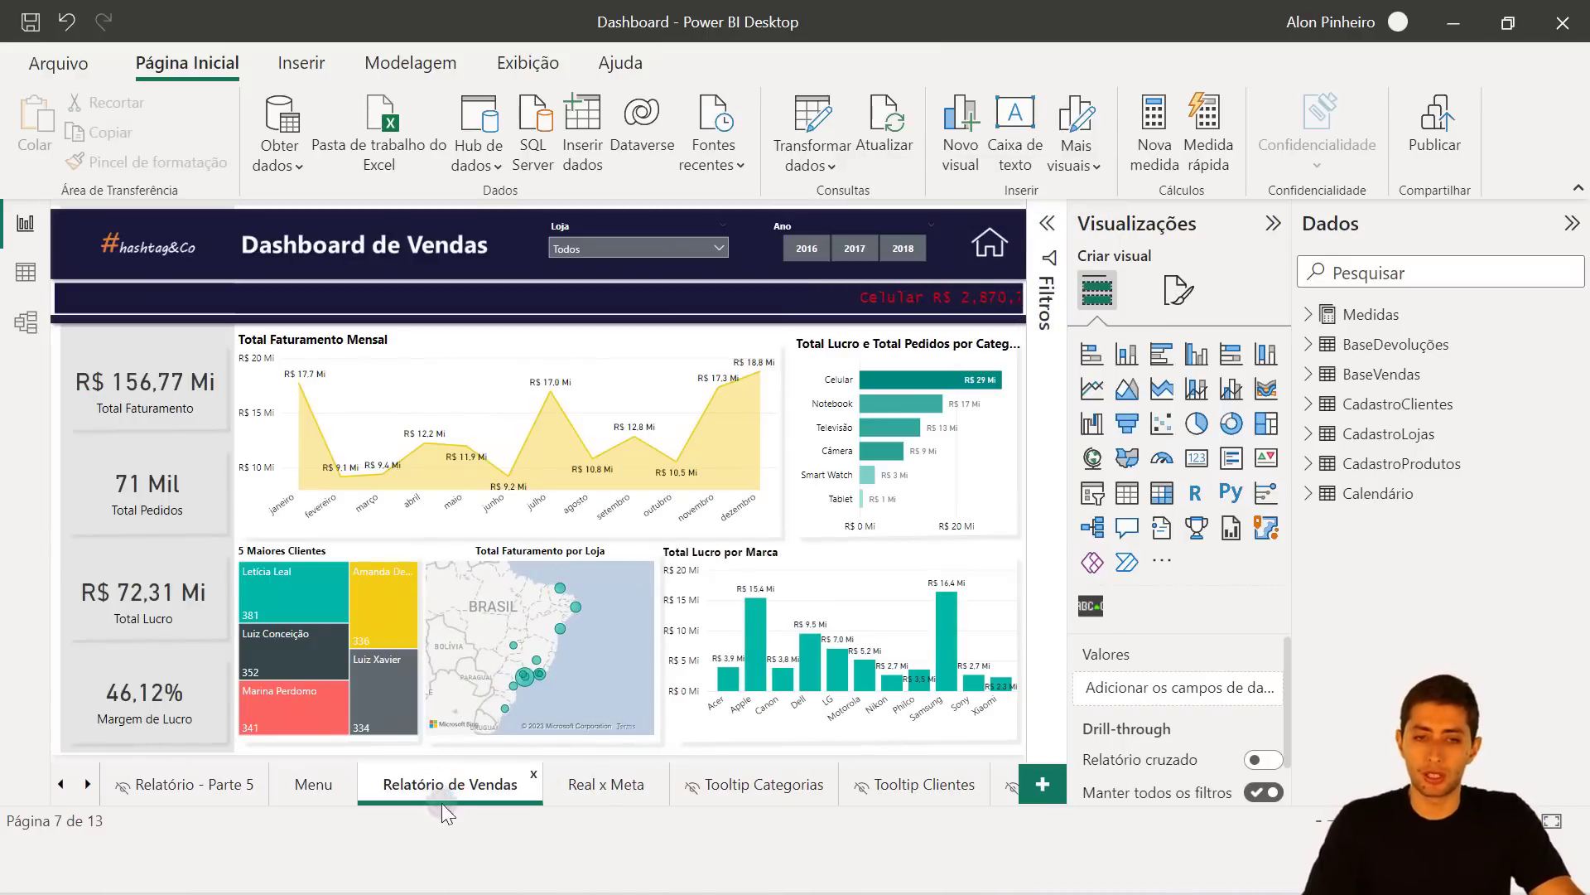
left_click(596, 787)
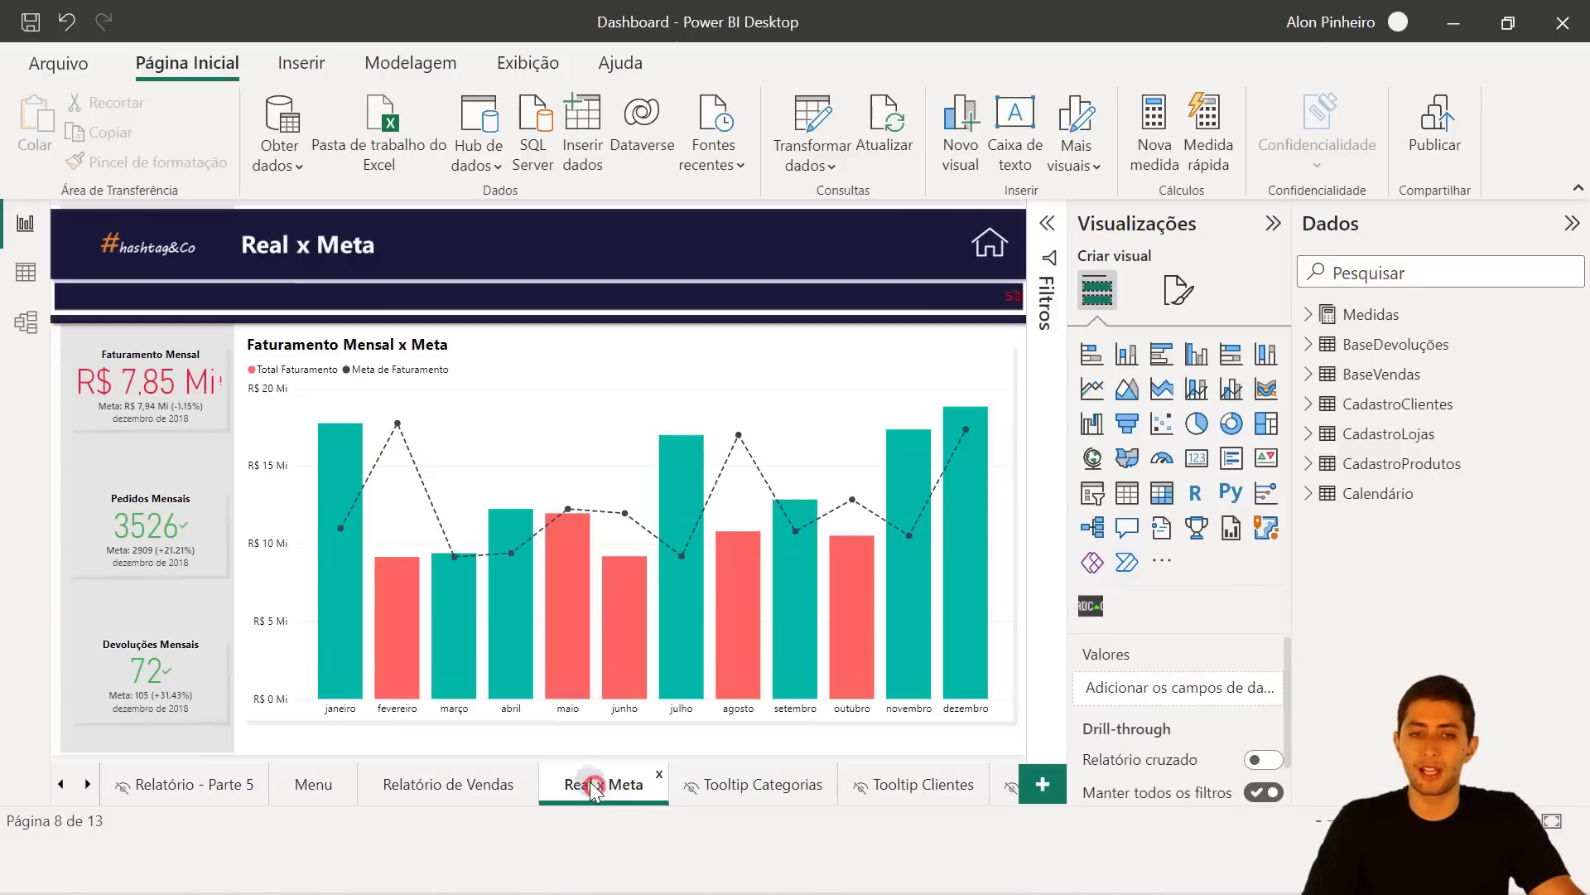
left_click(495, 789)
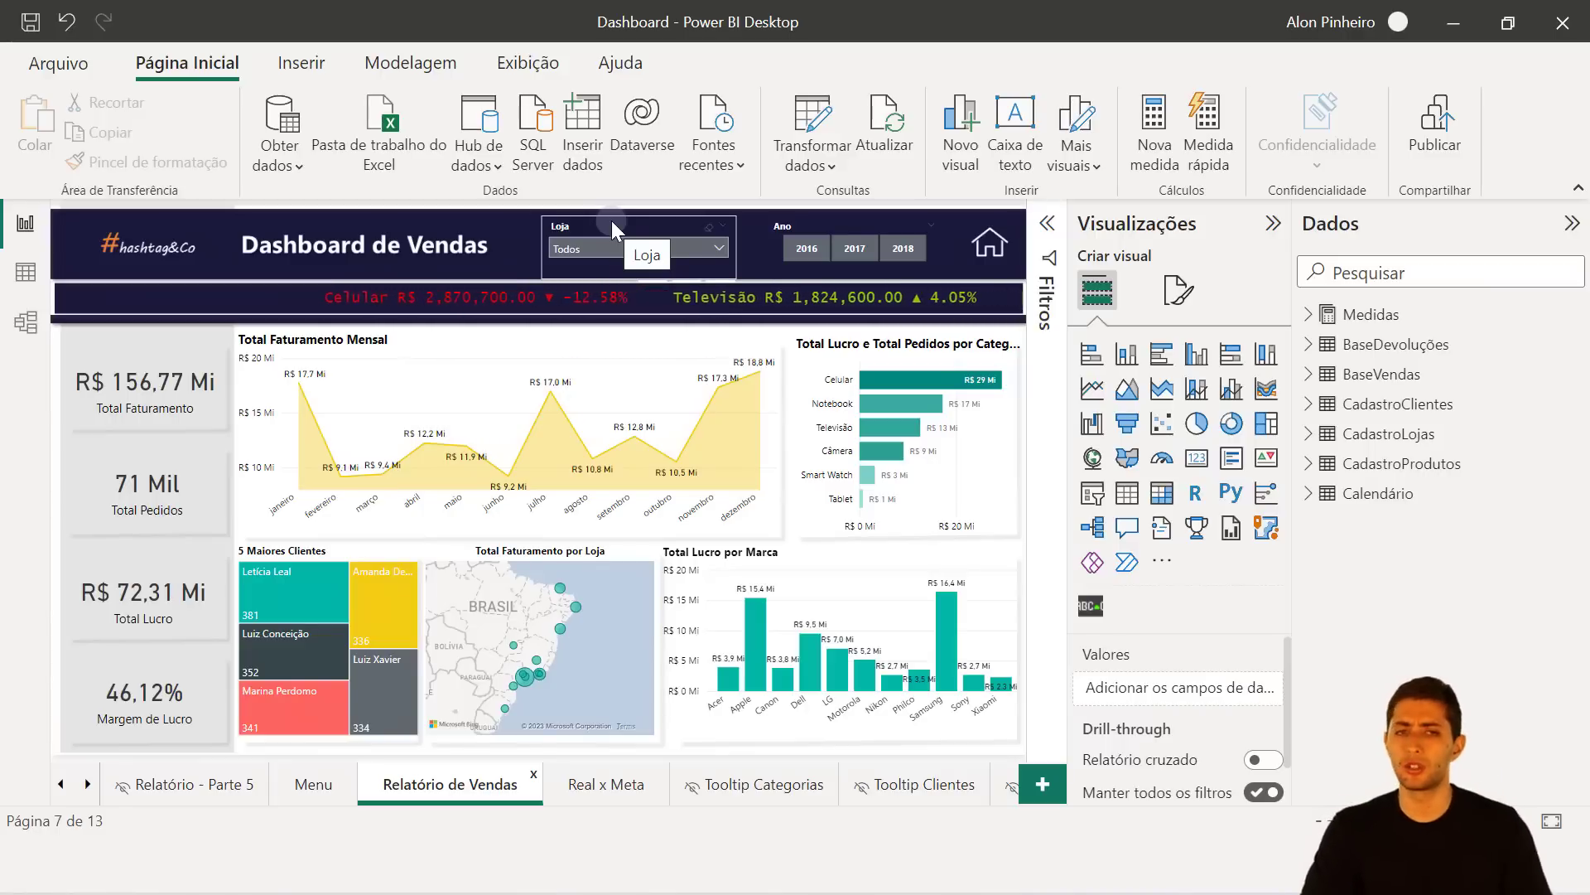
left_click(610, 246)
scroll(638, 373, "down", 3)
left_click(603, 377)
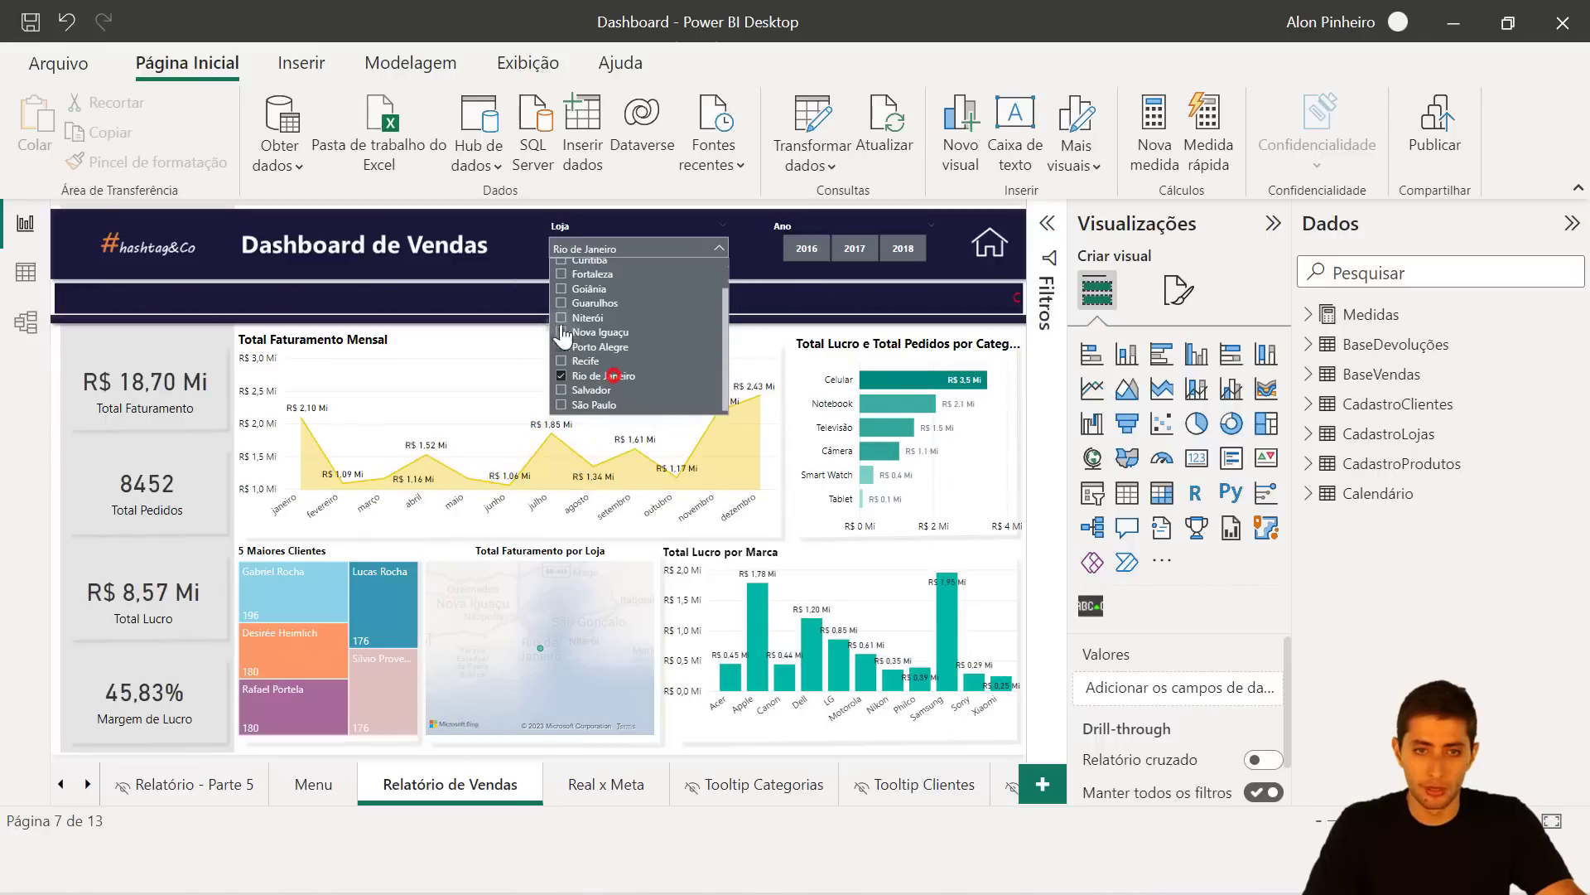
left_click(501, 227)
Check the Real x Meta page for the store filter, and clear the Loja slicer on Relatório de Vendas.
left_click(584, 787)
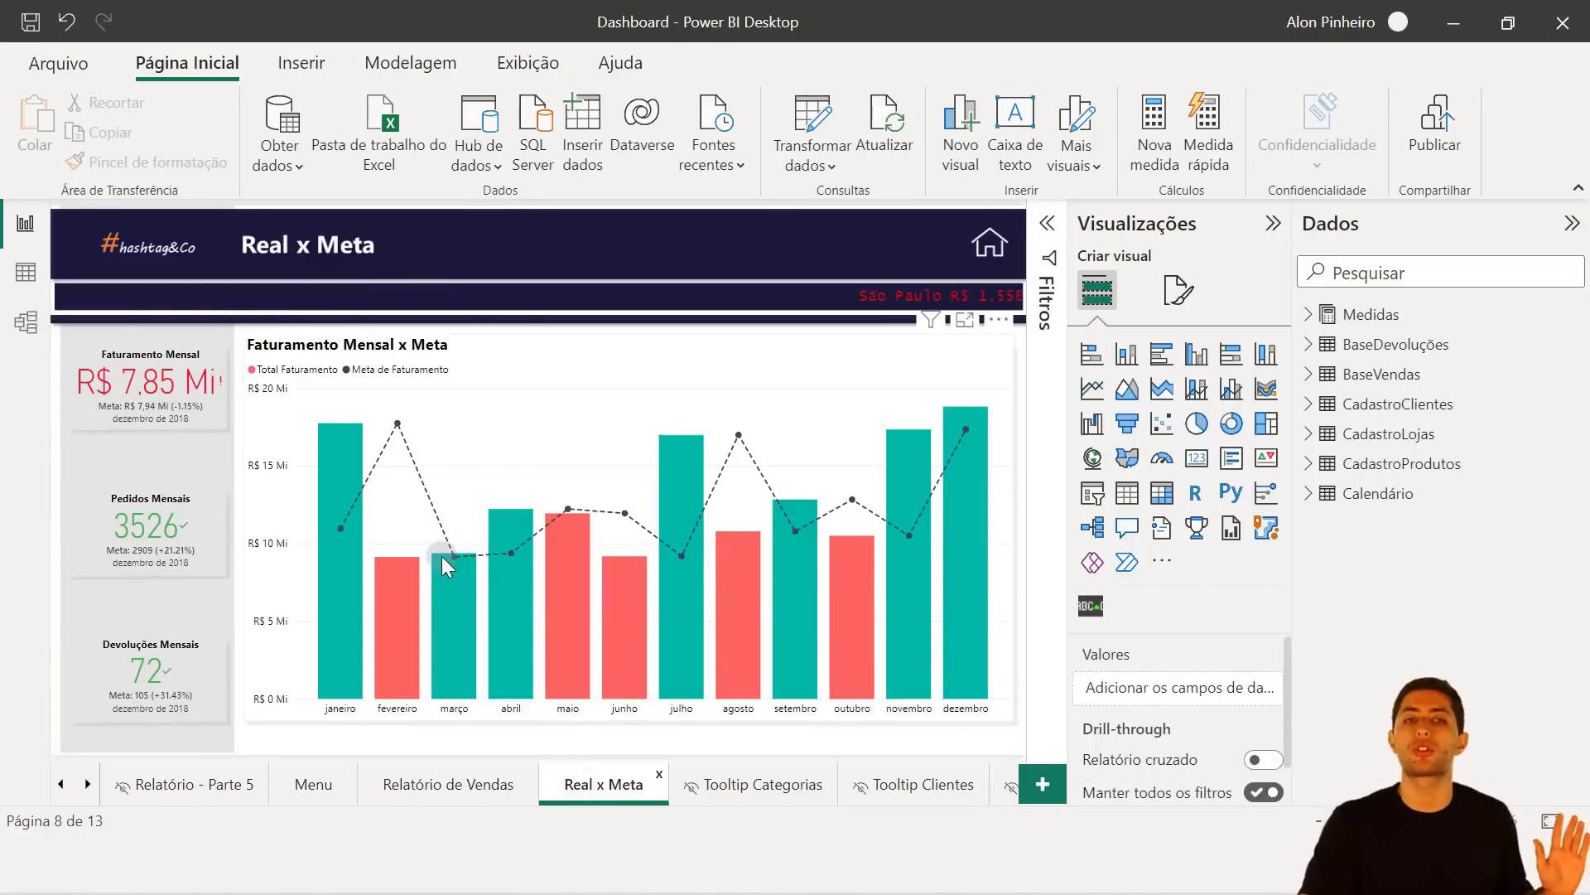
mouse_move(440, 555)
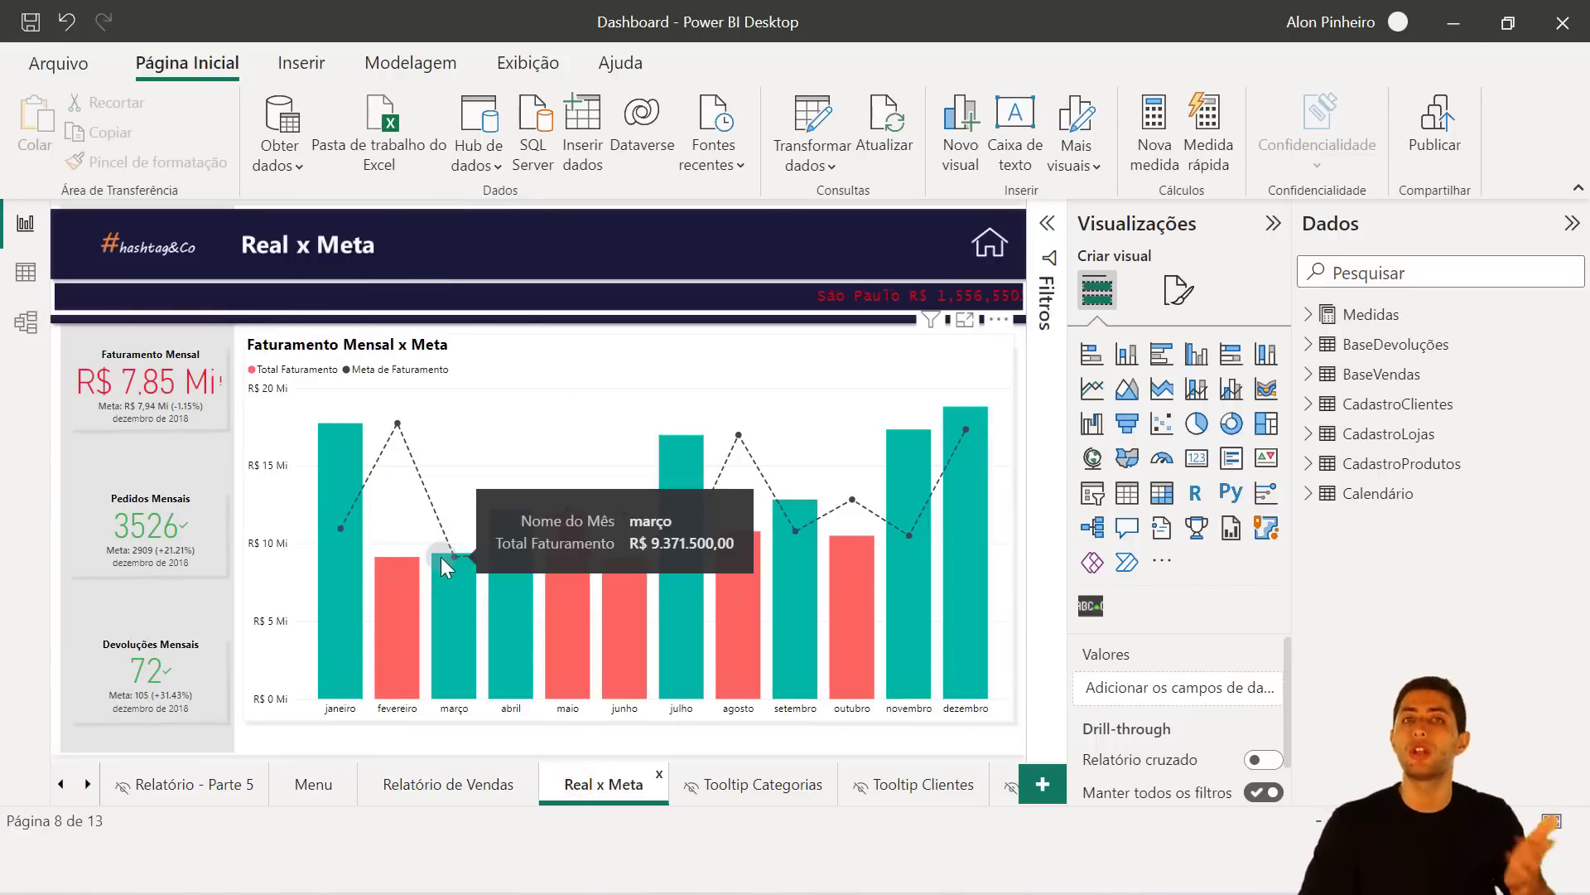
left_click(406, 798)
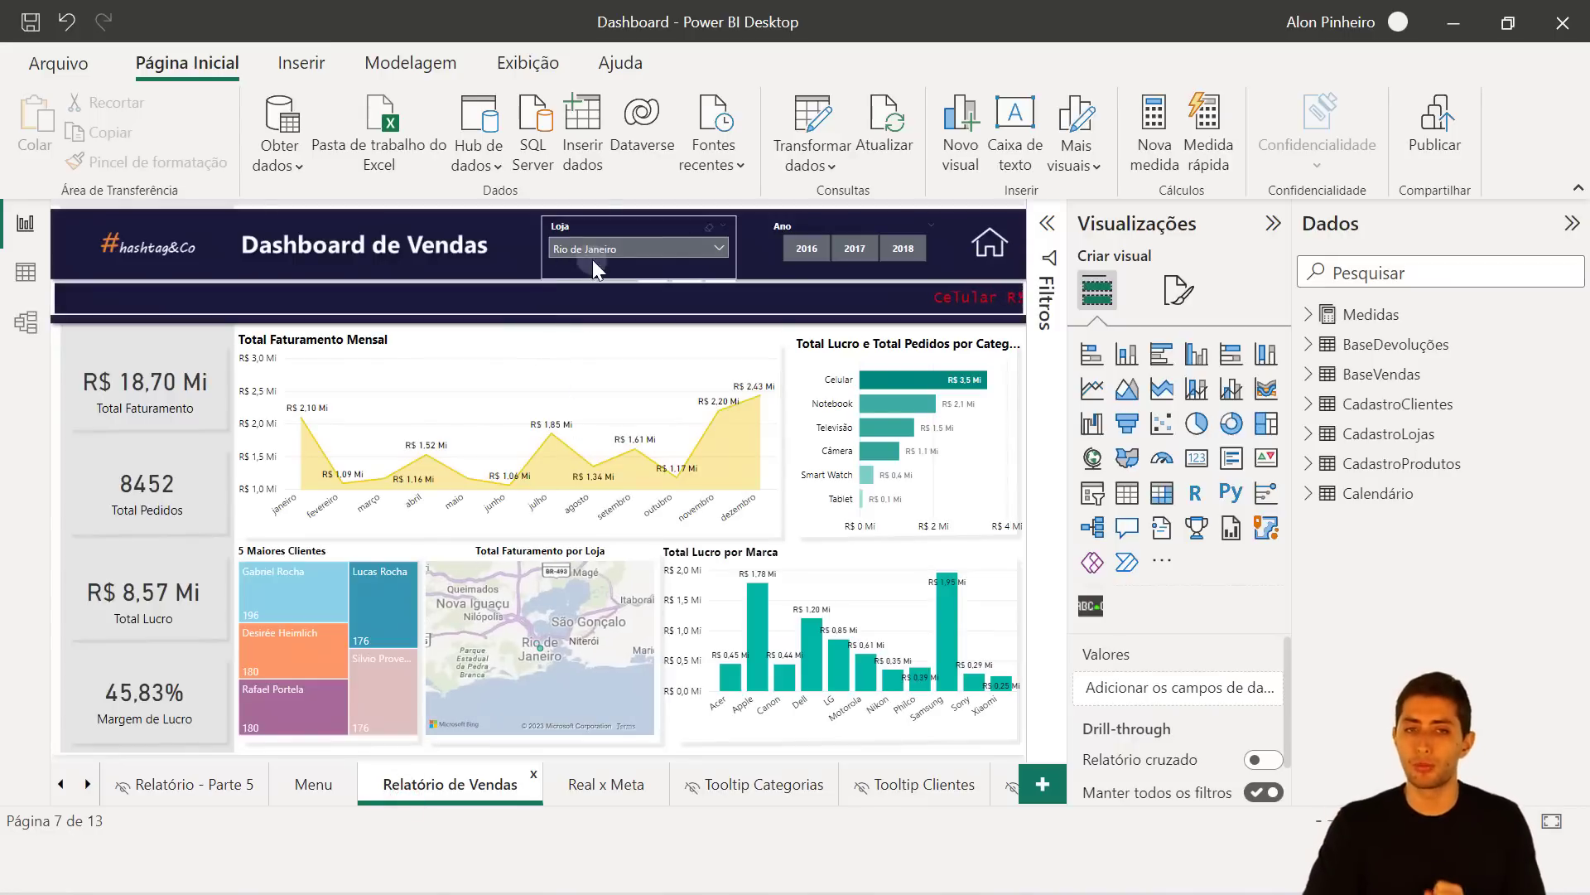
left_click(710, 238)
left_click(712, 225)
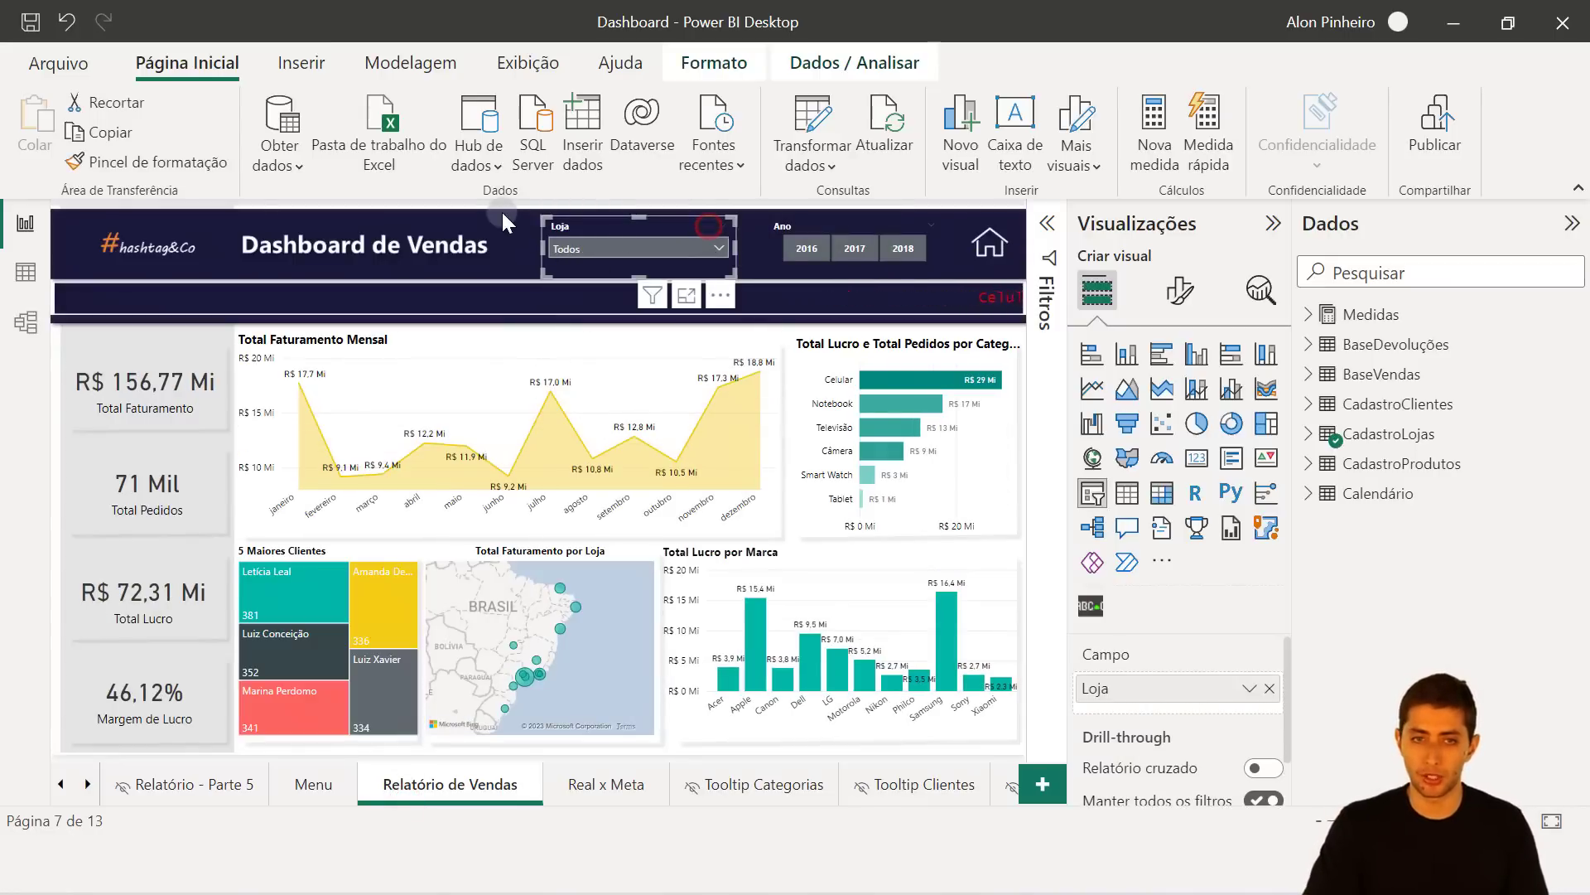
Copy the Loja and Ano slicers from Relatório de Vendas to the Real x Meta page, keeping them in sync.
mouse_move(493, 207)
left_mouse_down()
mouse_move(724, 260)
mouse_move(963, 288)
left_mouse_up()
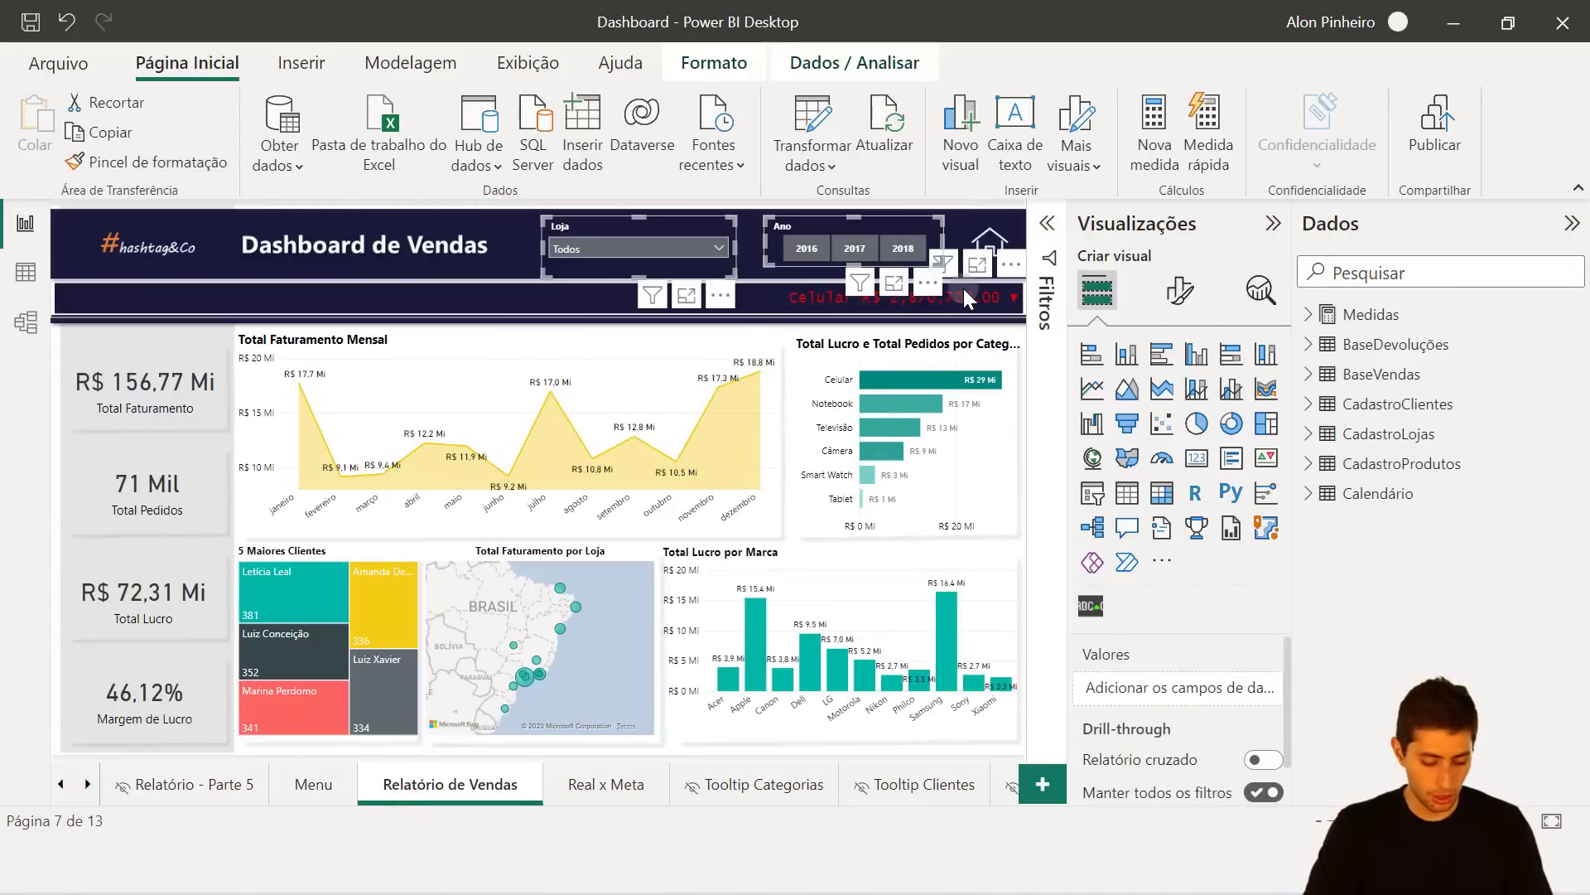
left_click(604, 787)
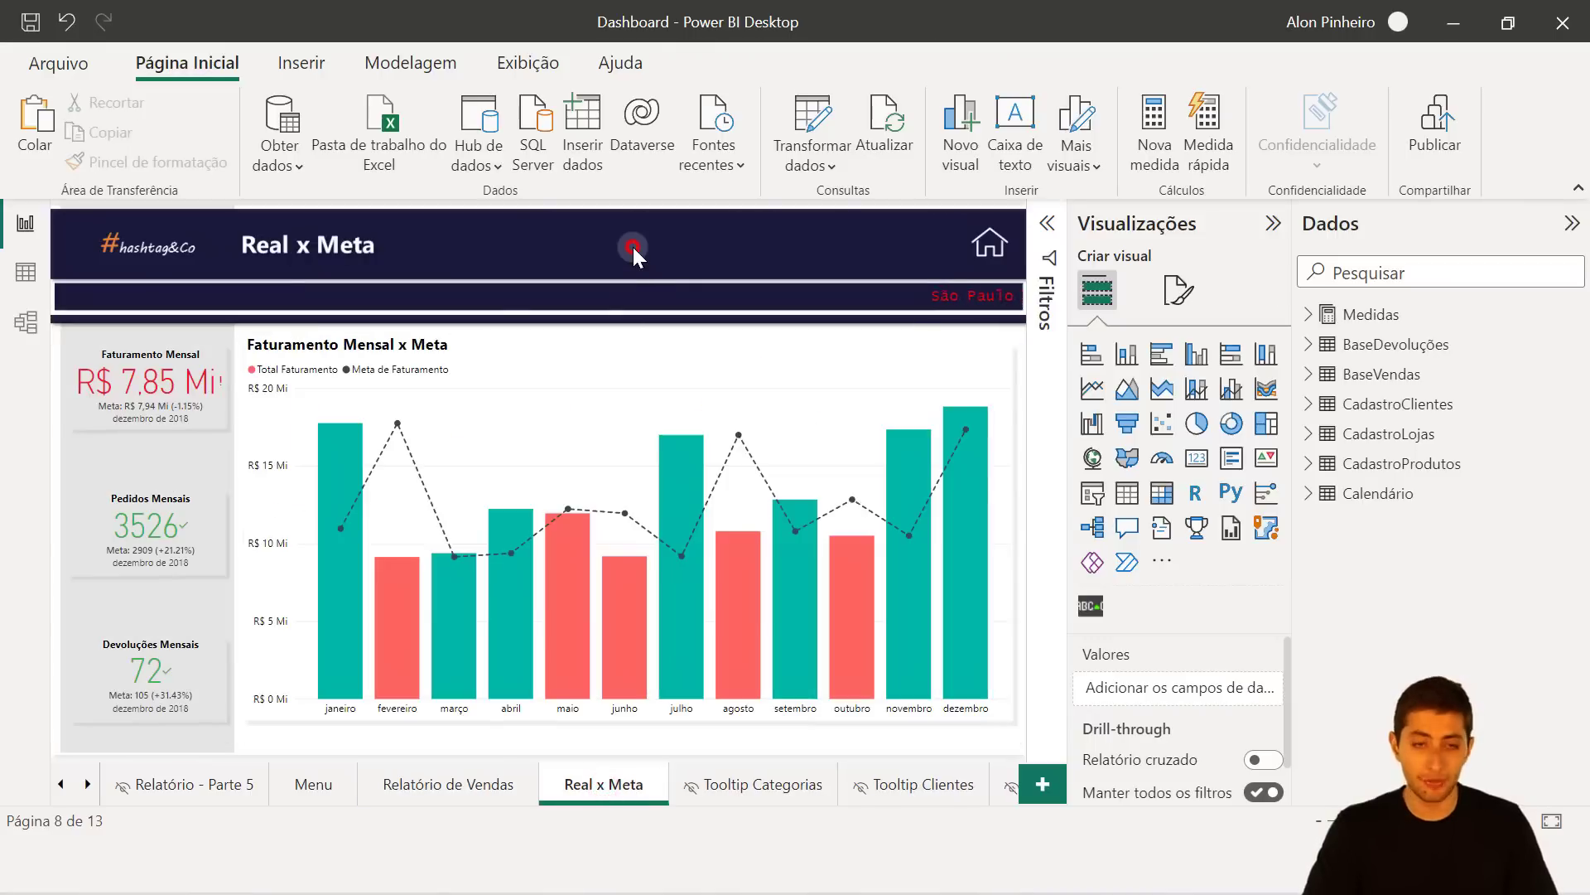
key("ctrl+v")
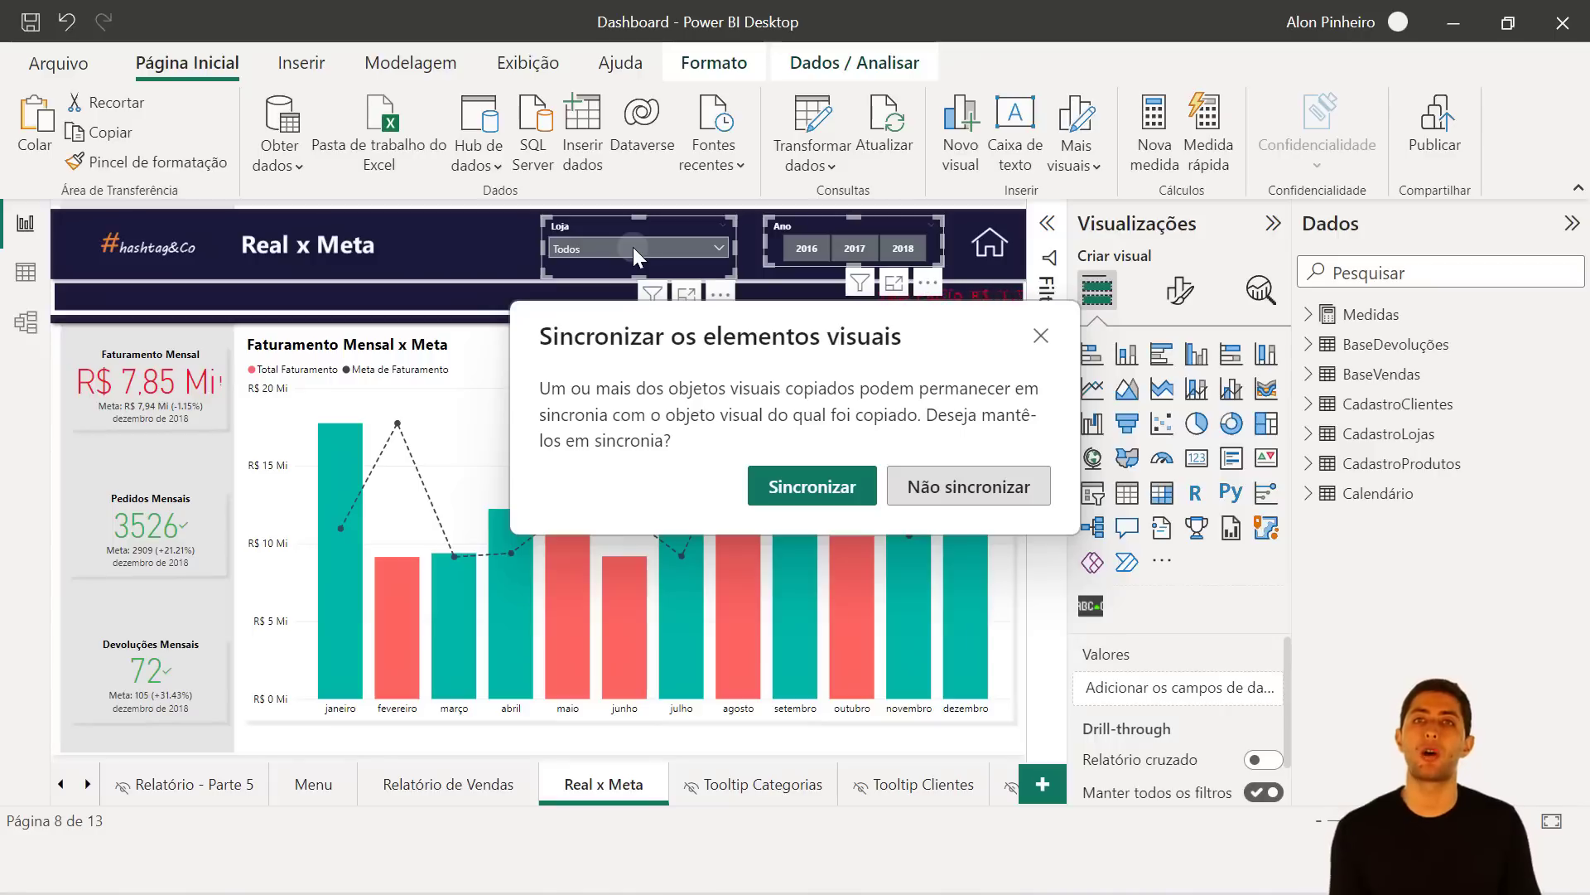
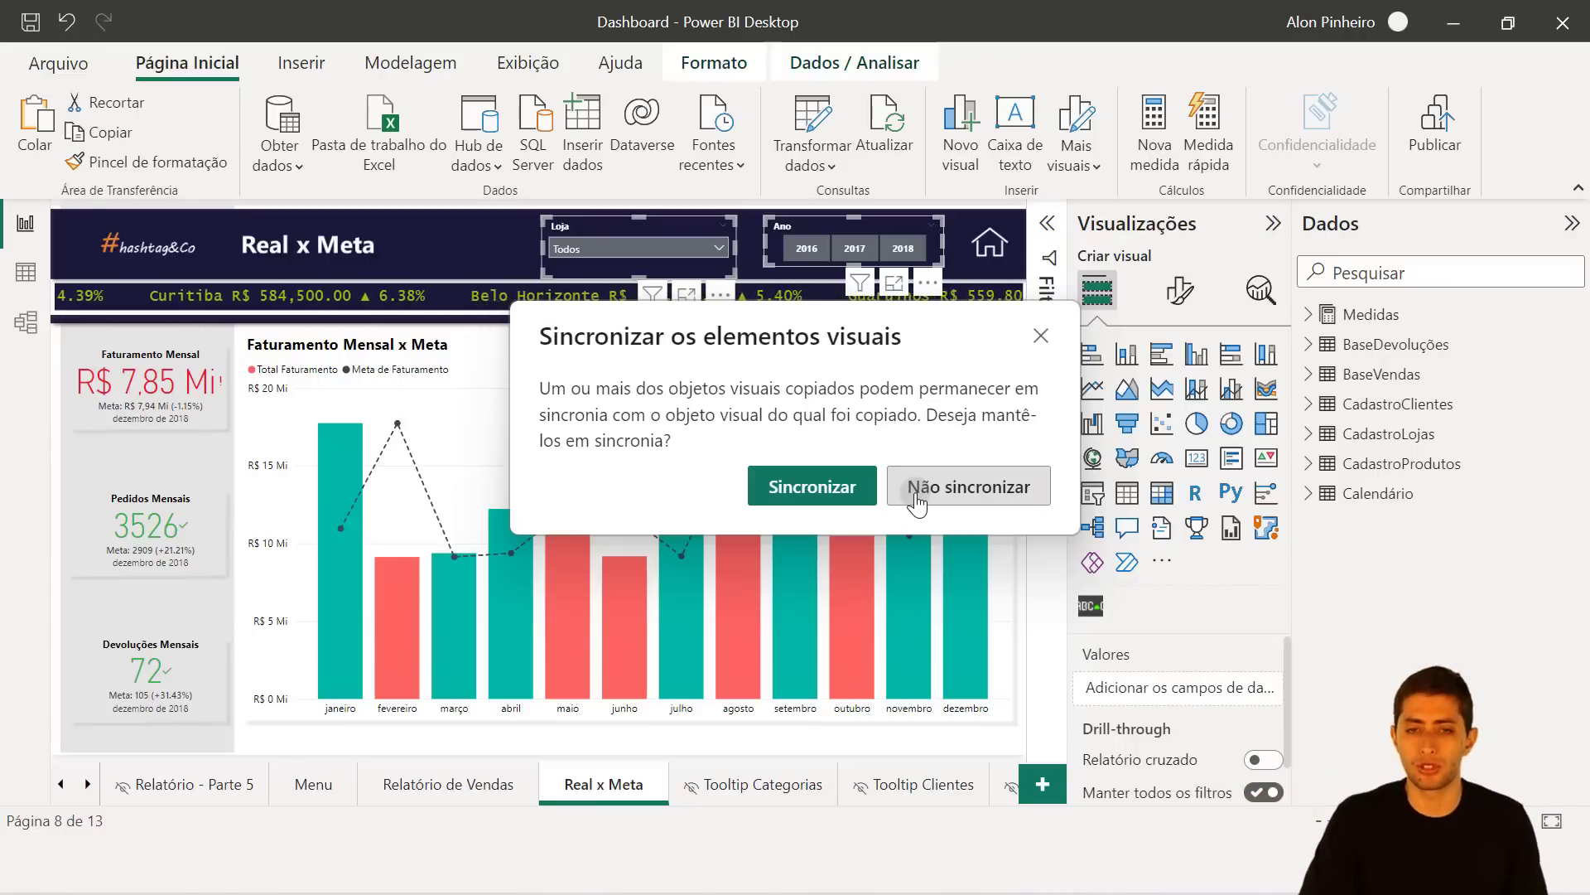
left_click(808, 507)
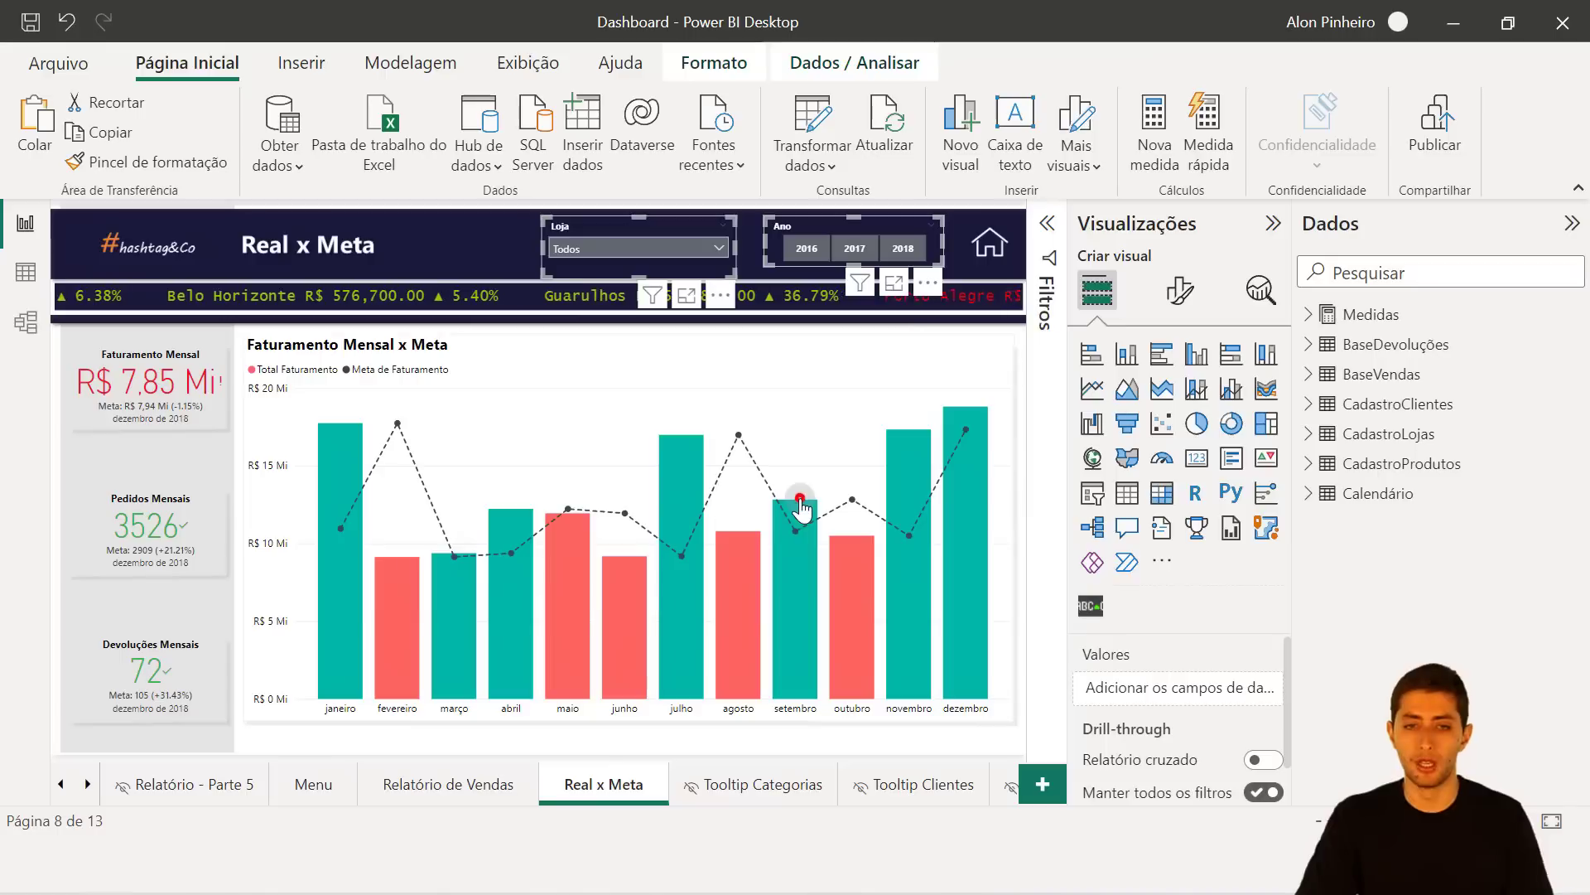
Filter the Relatório de Vendas page by the Porto Alegre and Guarulhos stores and the year 2017.
left_click(454, 782)
left_click(614, 247)
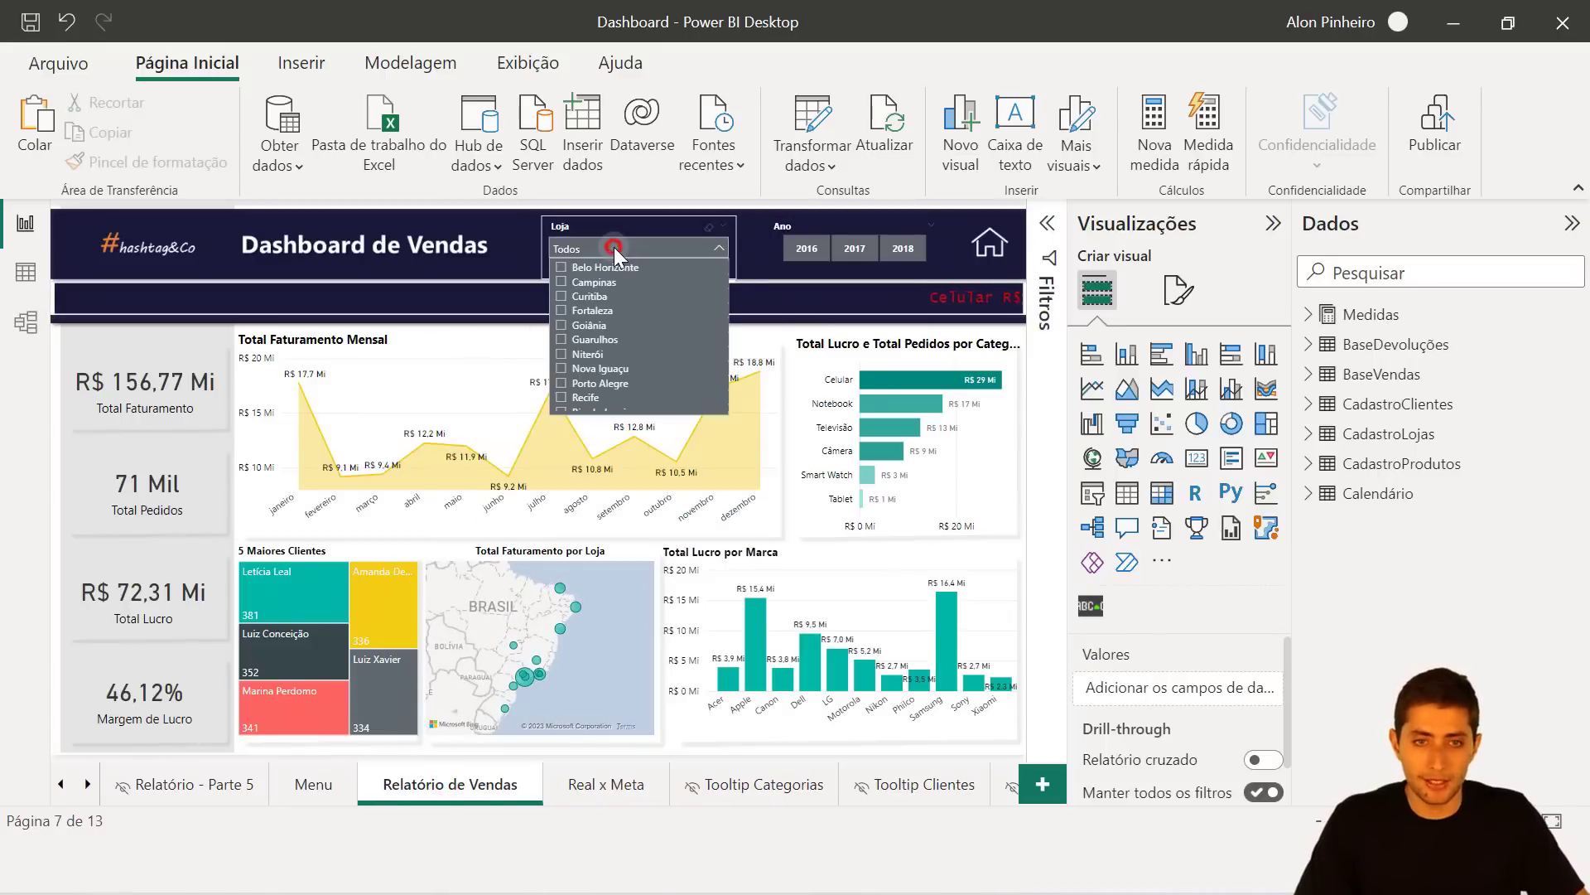
scroll(627, 348, "down", 3)
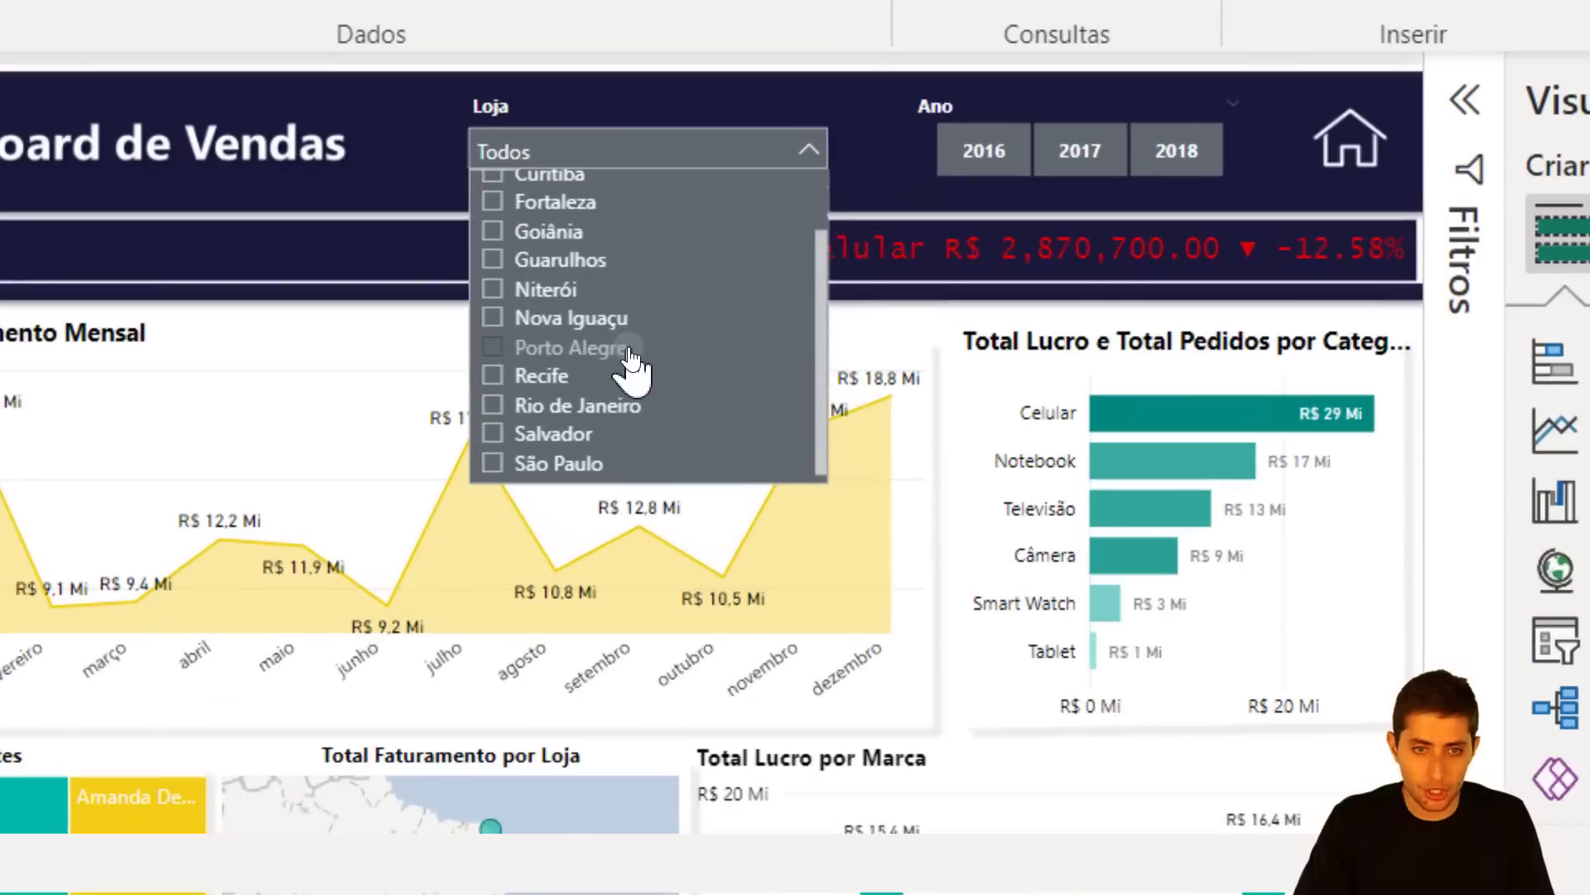
left_click(629, 346)
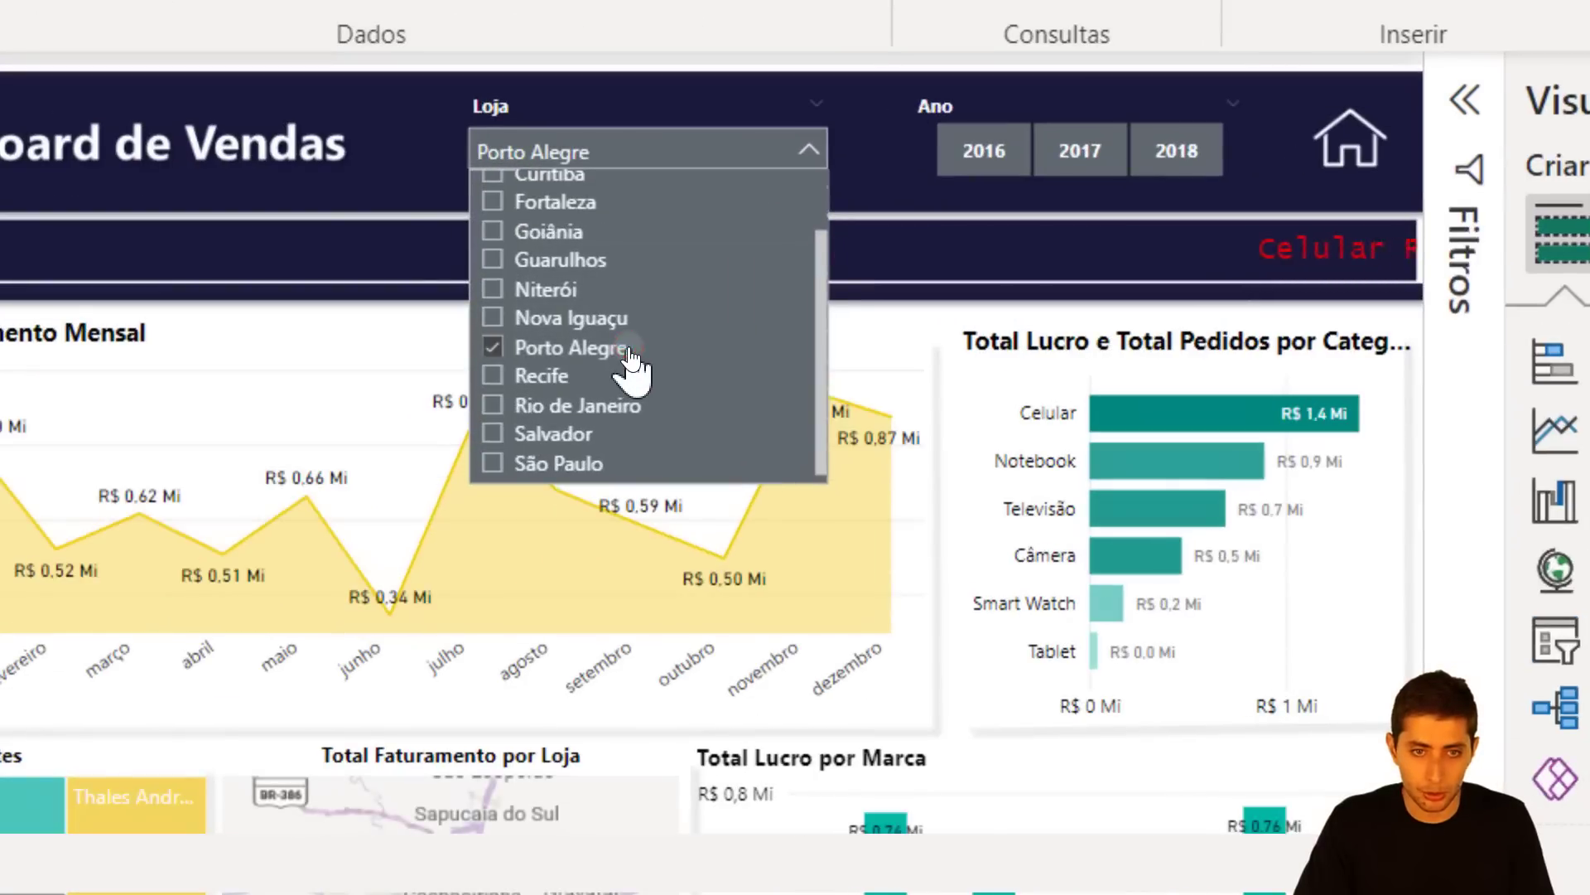
left_click(576, 259)
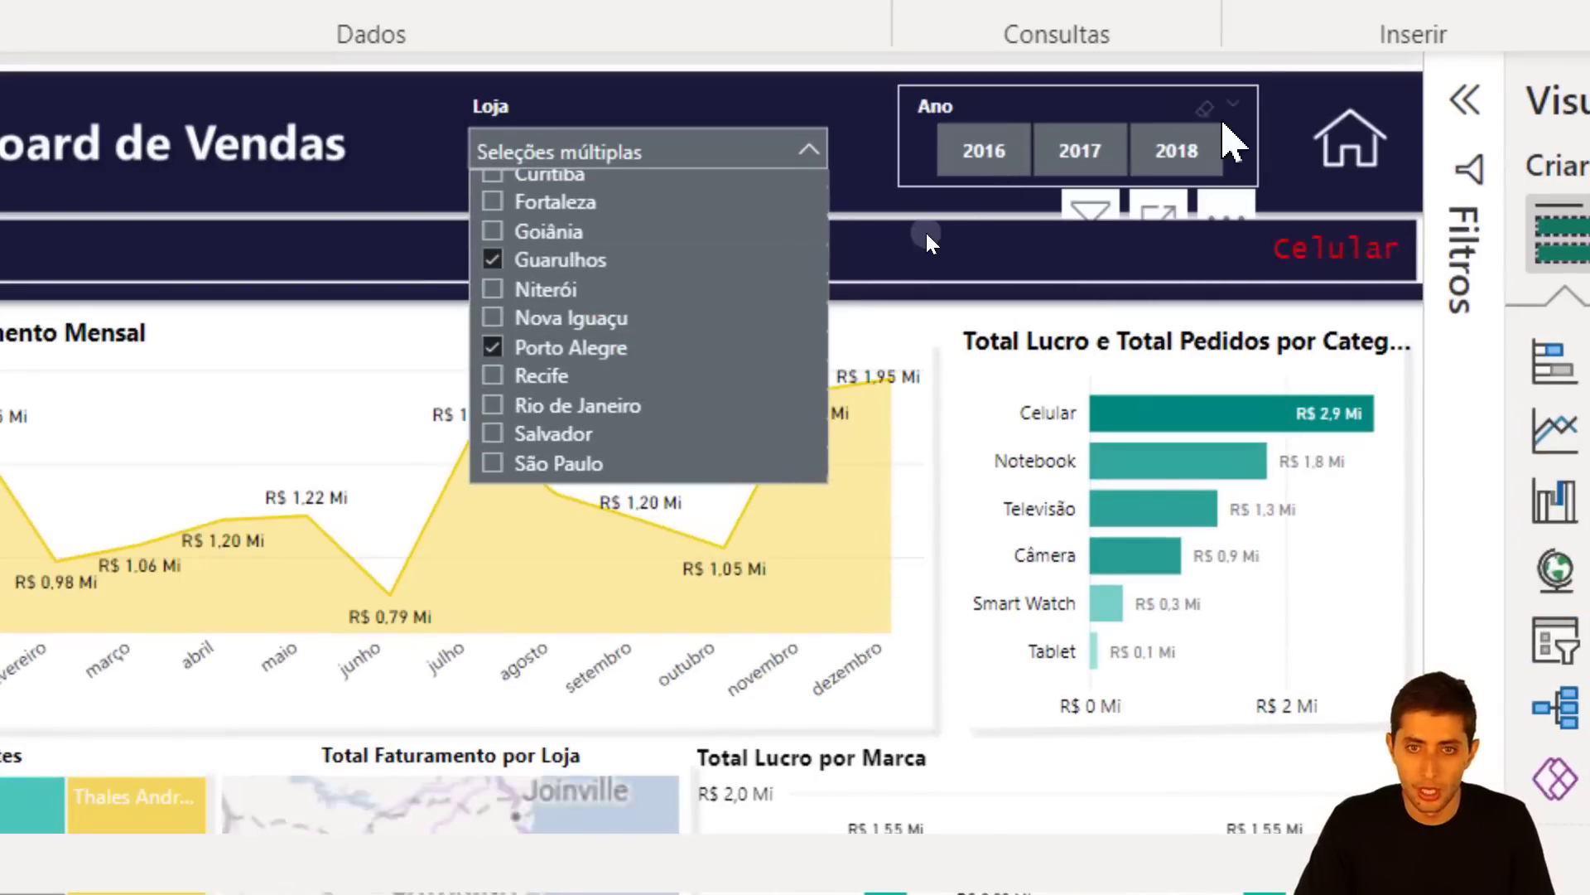
left_click(1045, 157)
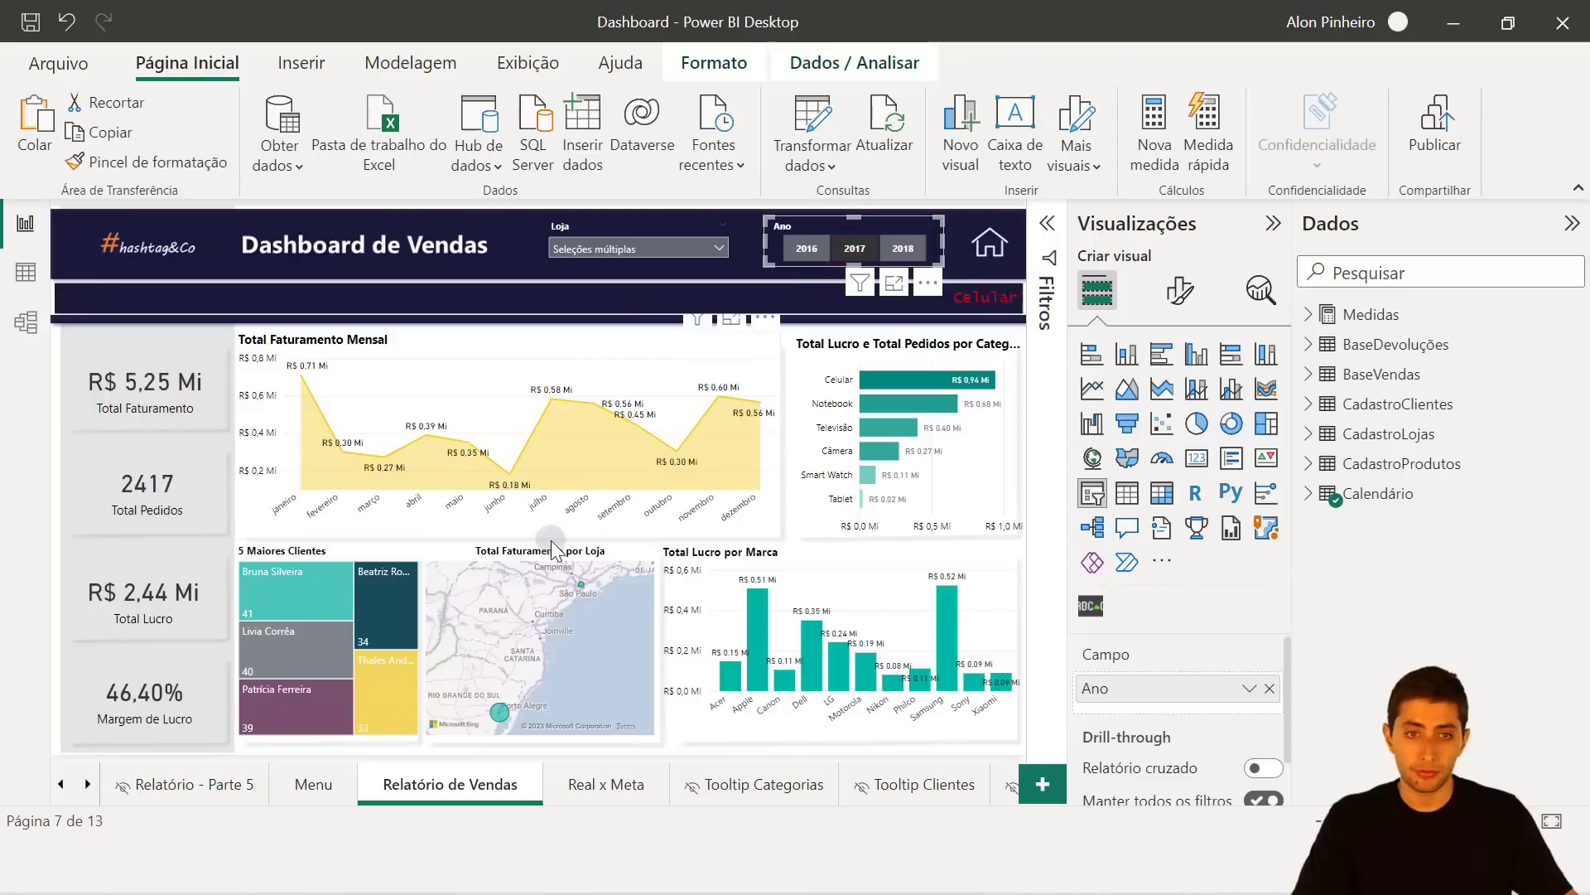
Remove Porto Alegre from the Loja filter, leaving only Guarulhos selected.
left_click(631, 249)
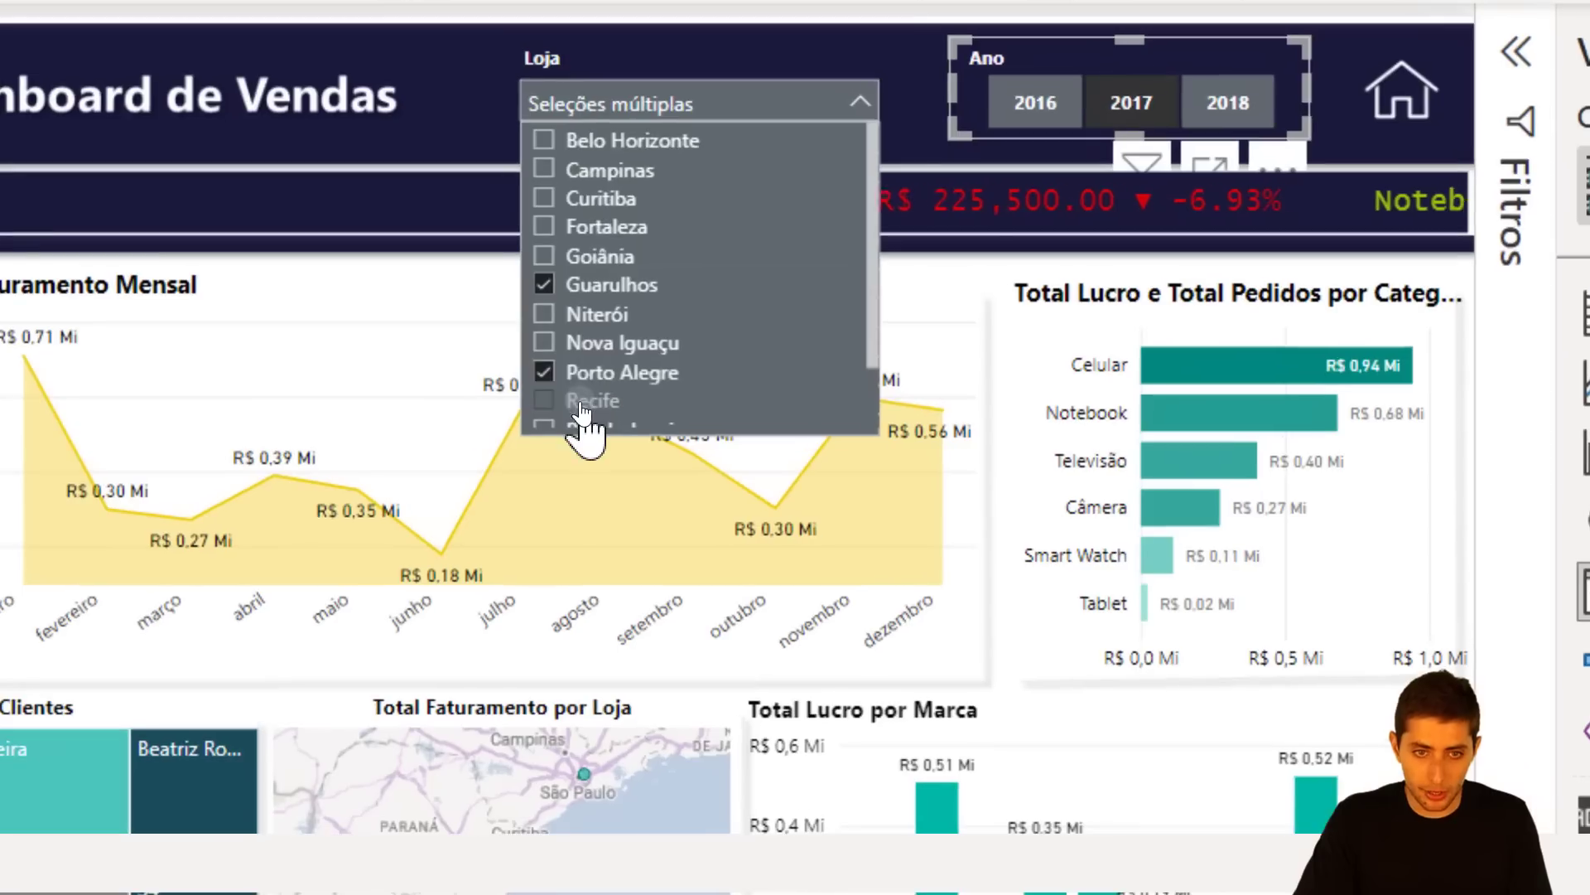
left_click(580, 385)
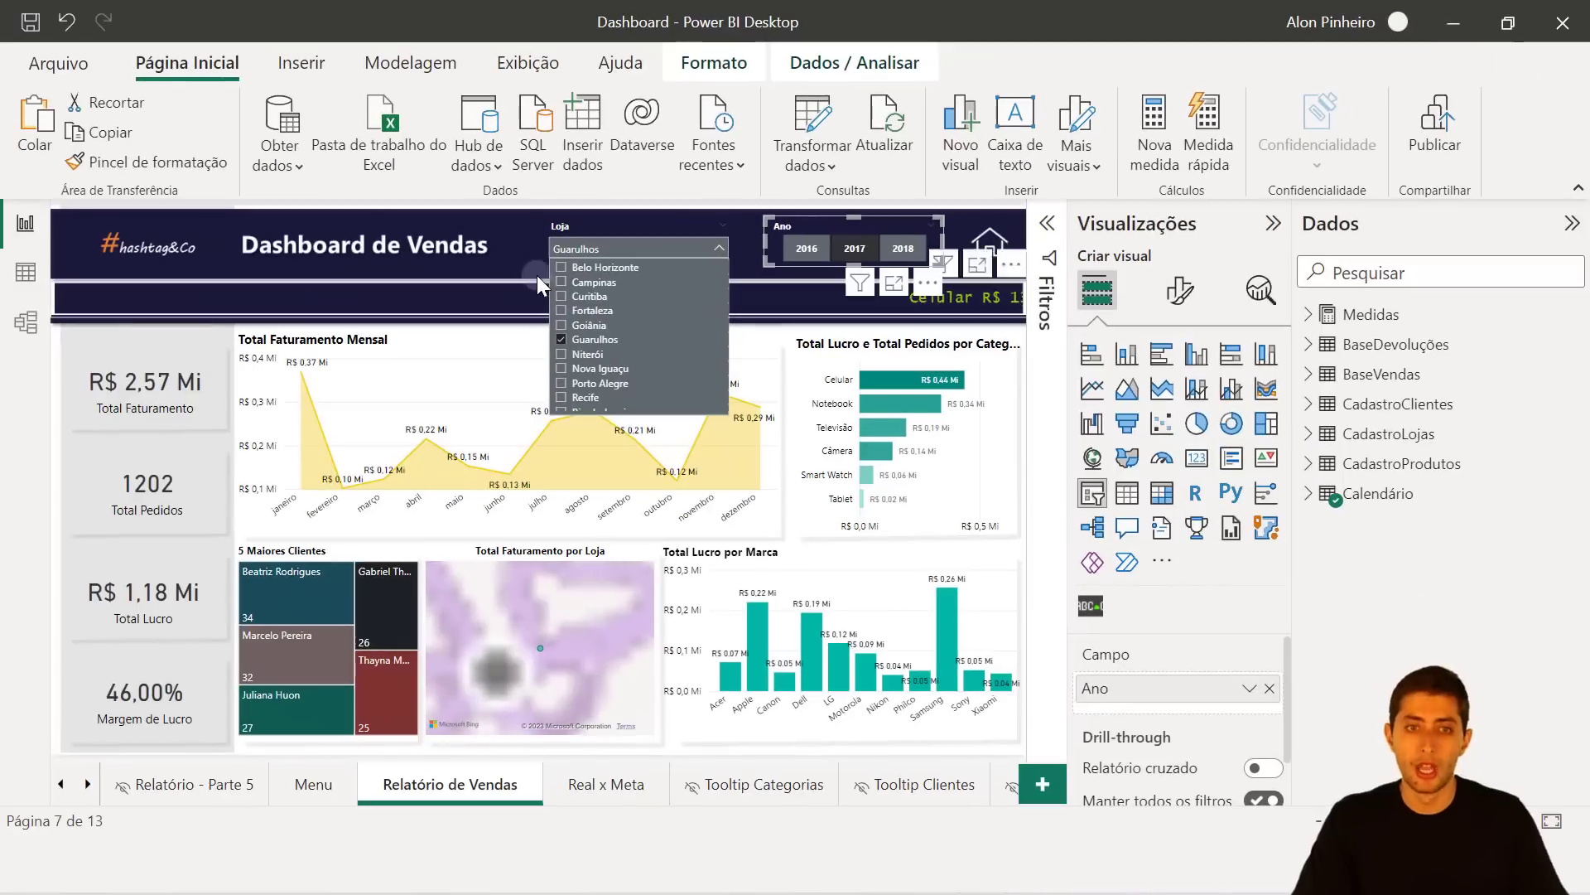
left_click(481, 126)
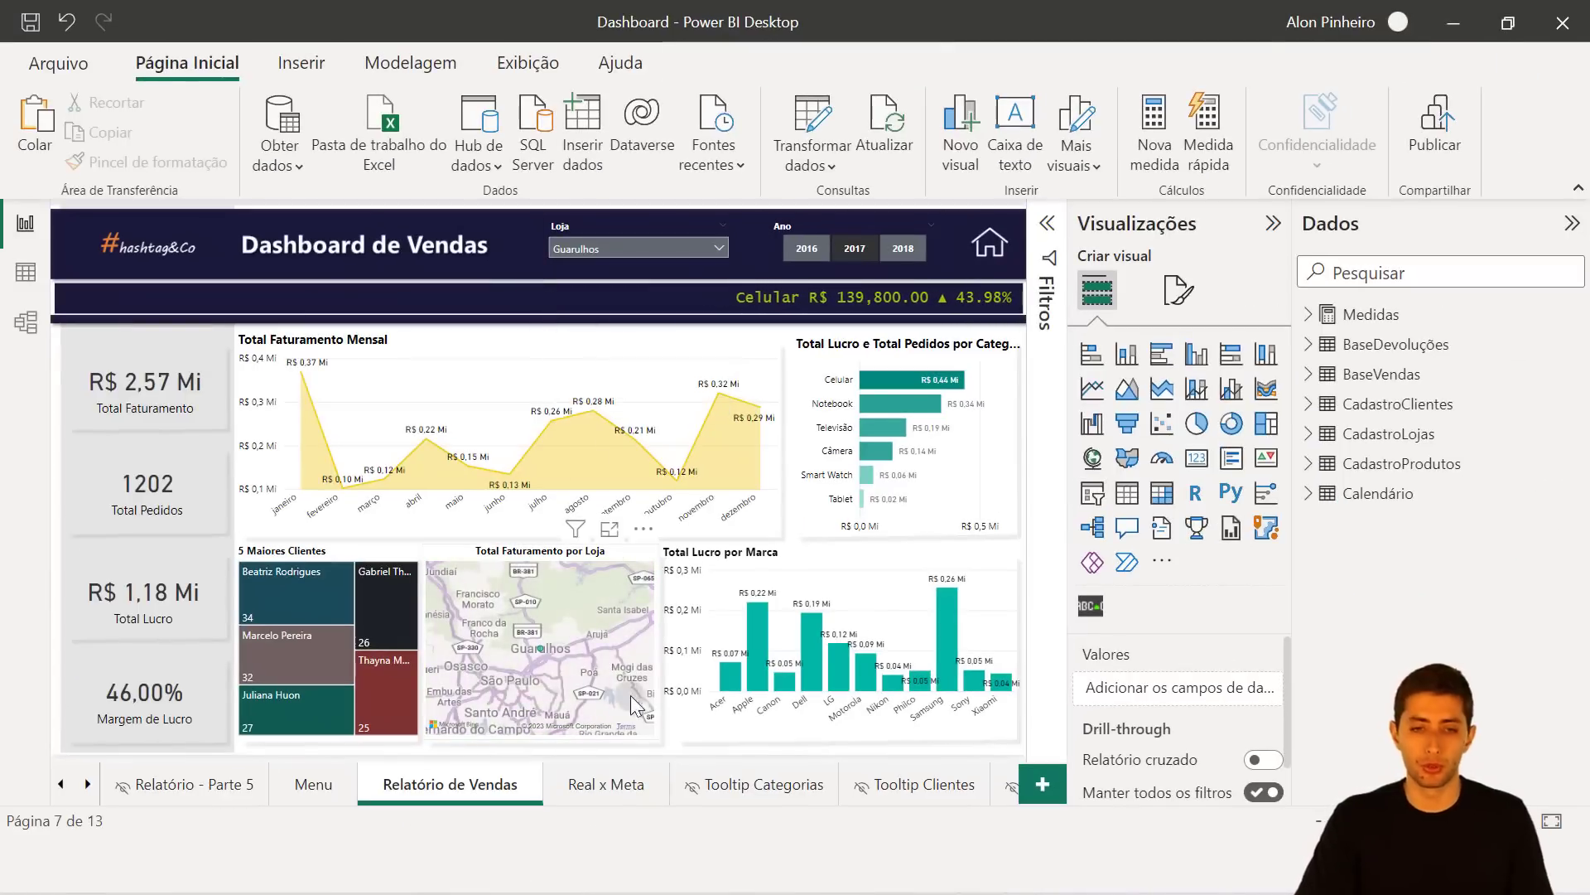
Check that the store and year filters match on the Real x Meta and Relatório de Vendas pages.
left_click(595, 783)
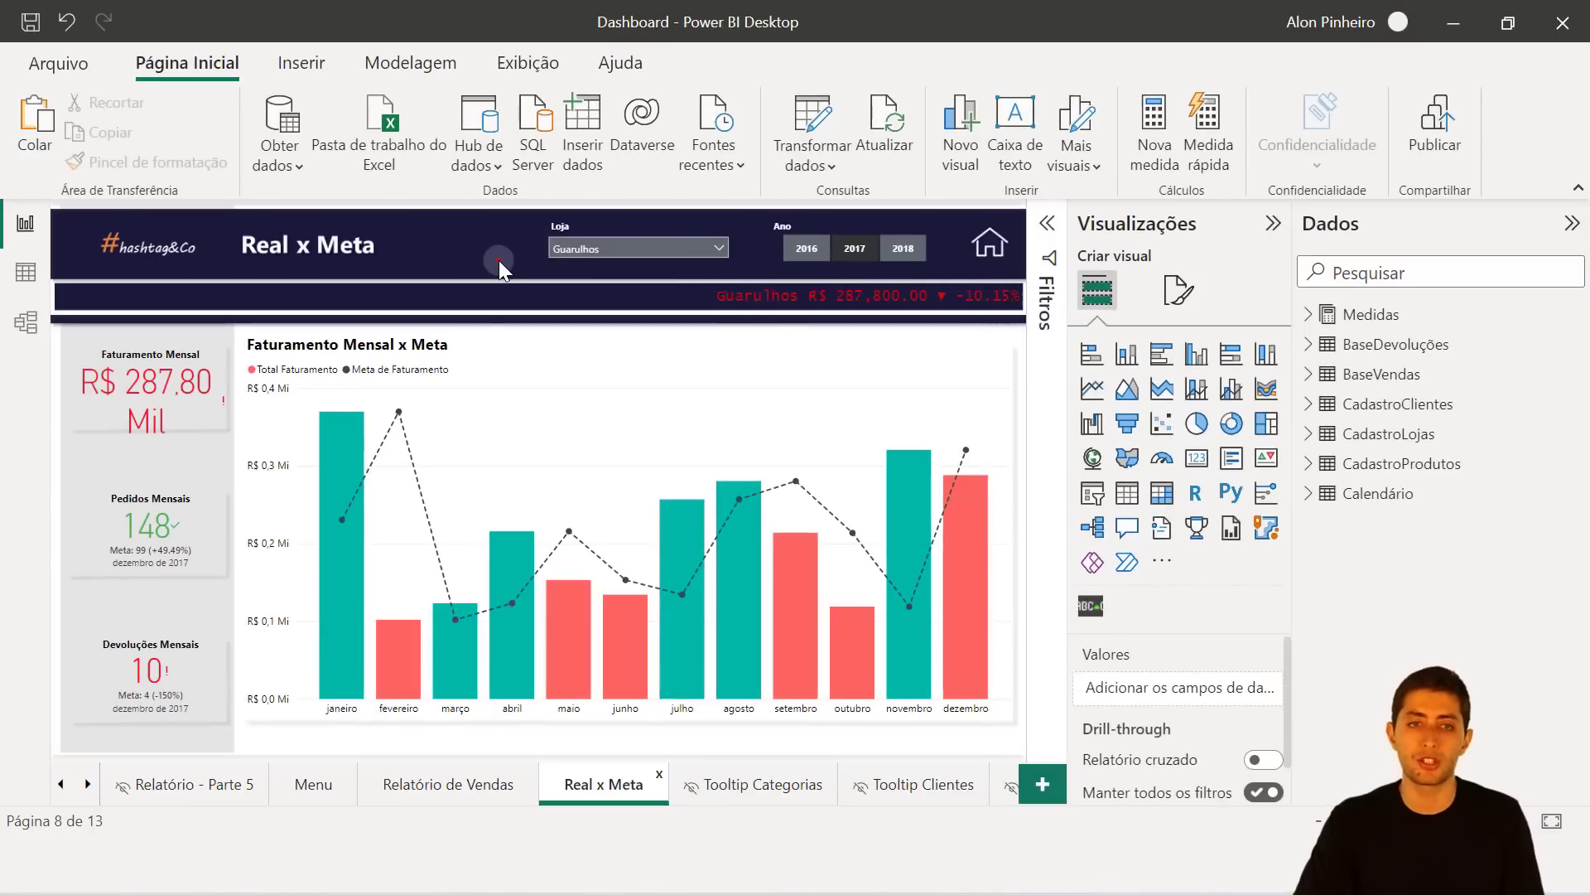
left_click(478, 237)
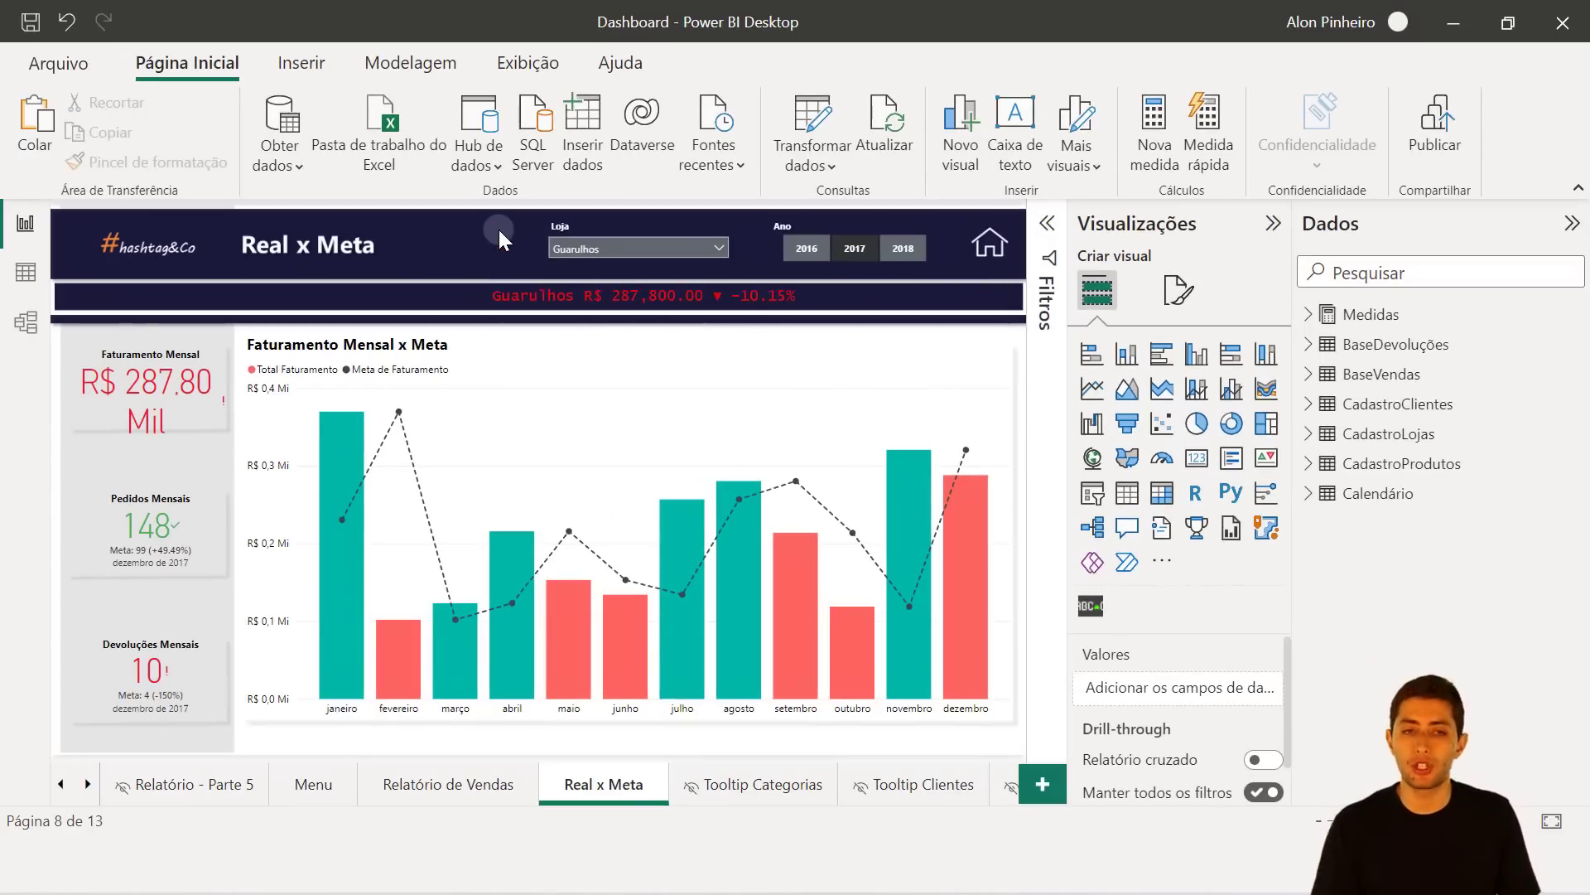
left_click(460, 782)
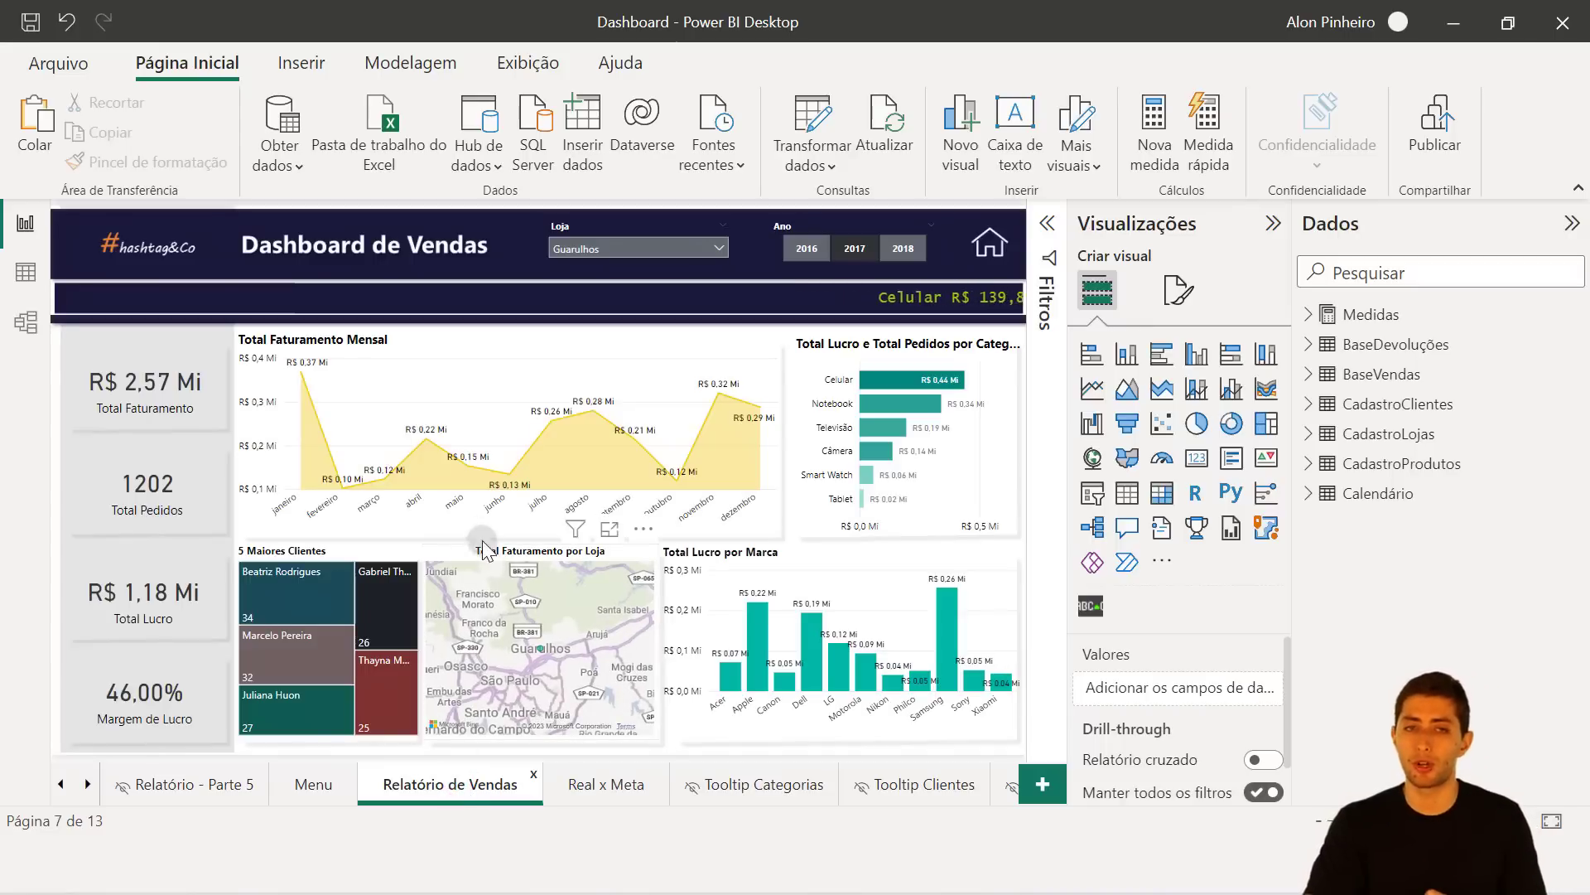
left_click(589, 251)
left_click(515, 246)
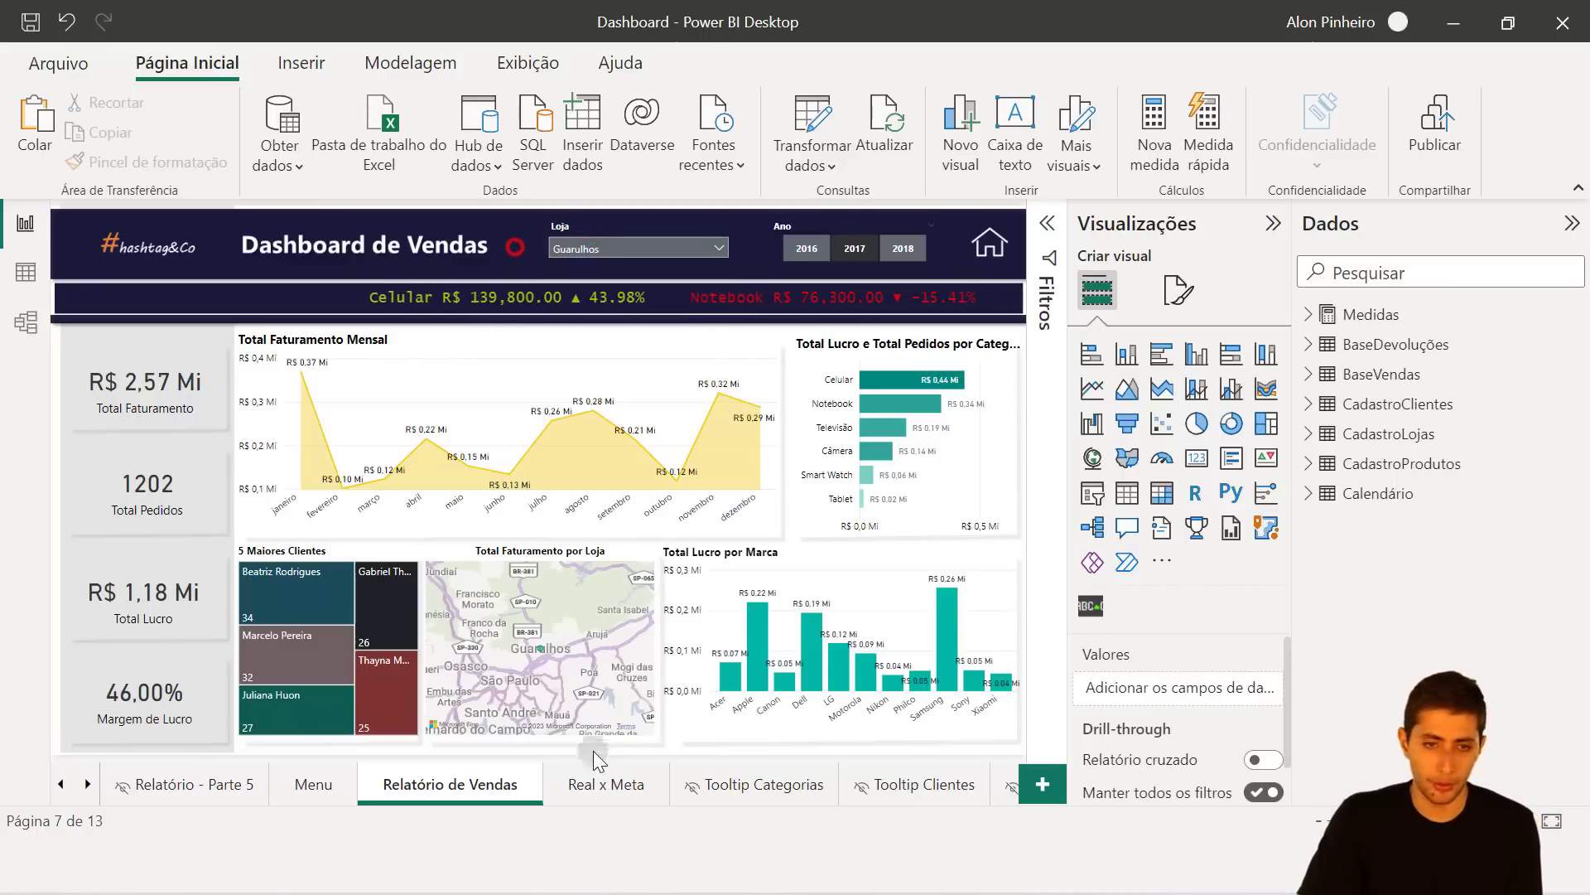
left_click(596, 787)
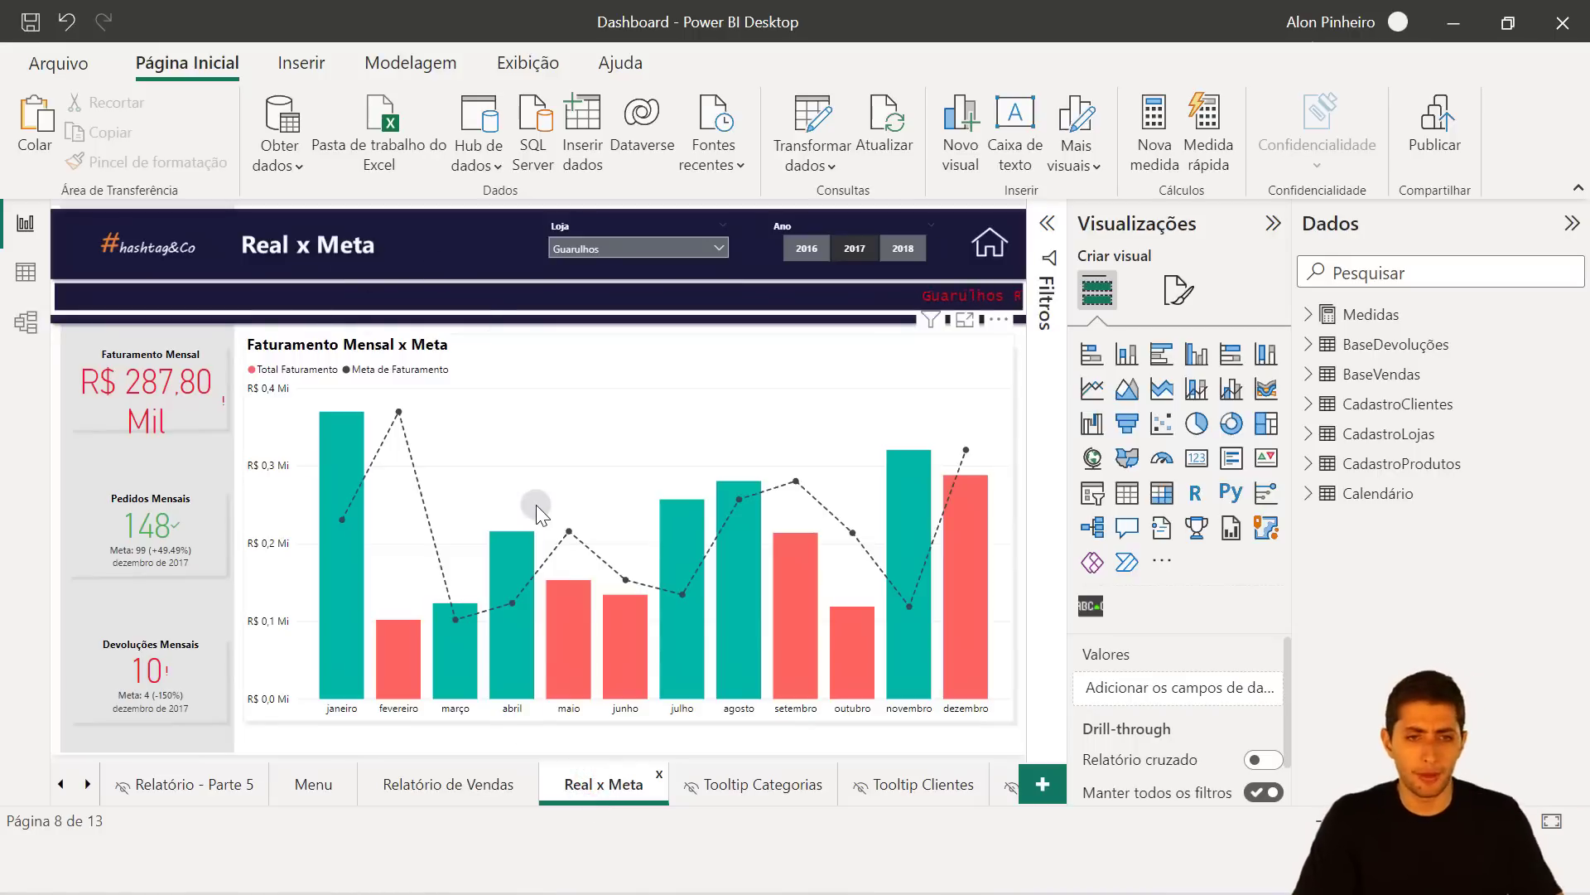
left_click(469, 797)
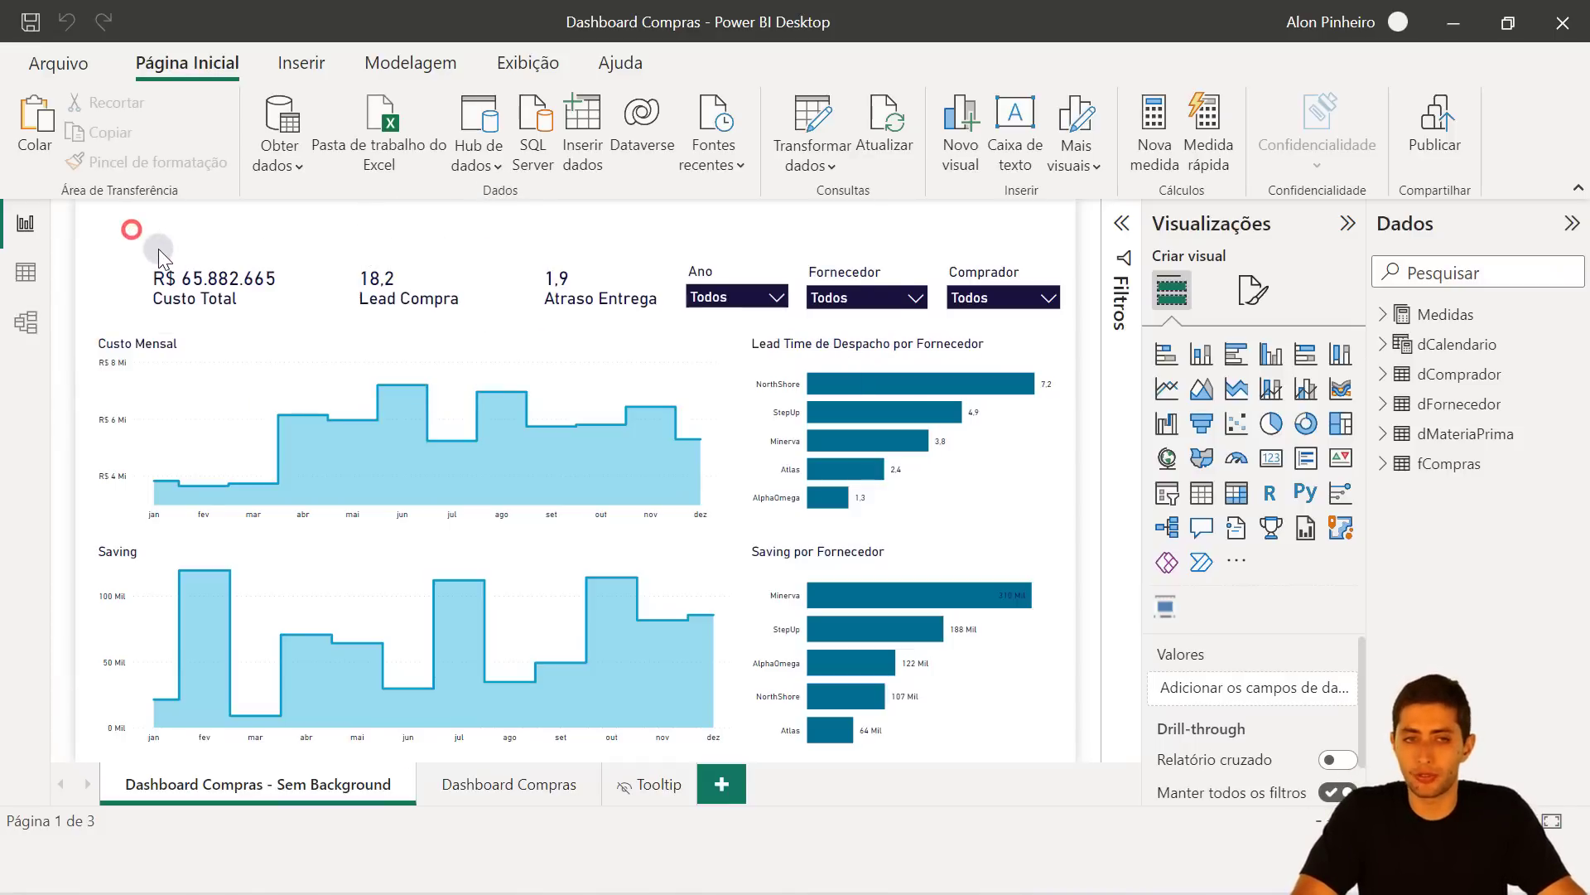
Examine the cards, charts and slicers on the Dashboard Compras - Sem Background page.
left_click(177, 231)
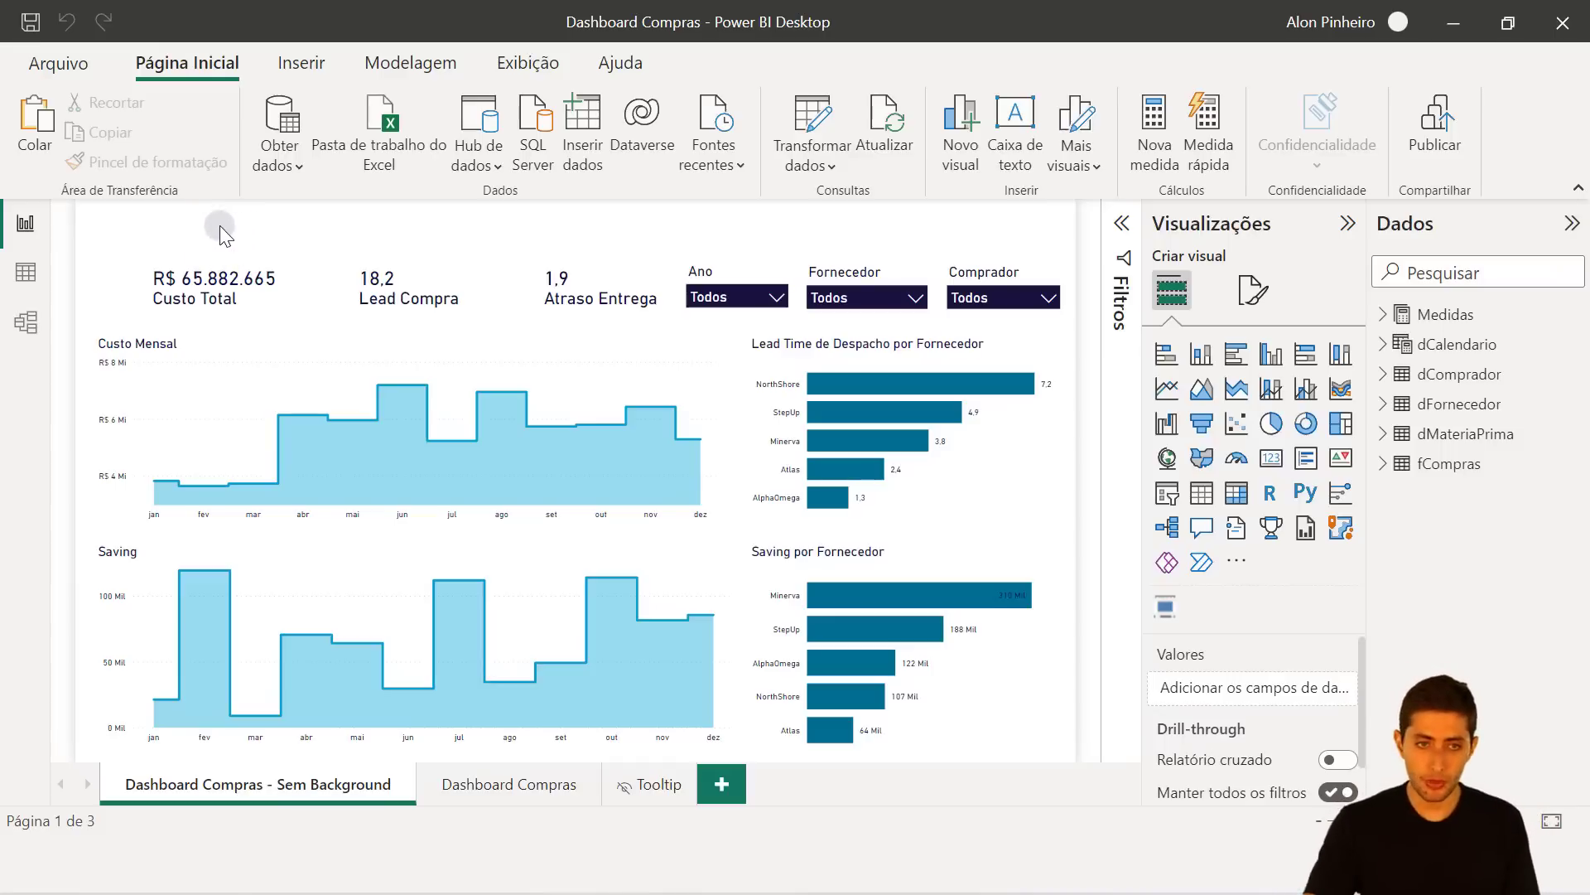
left_click(271, 295)
left_click(444, 282)
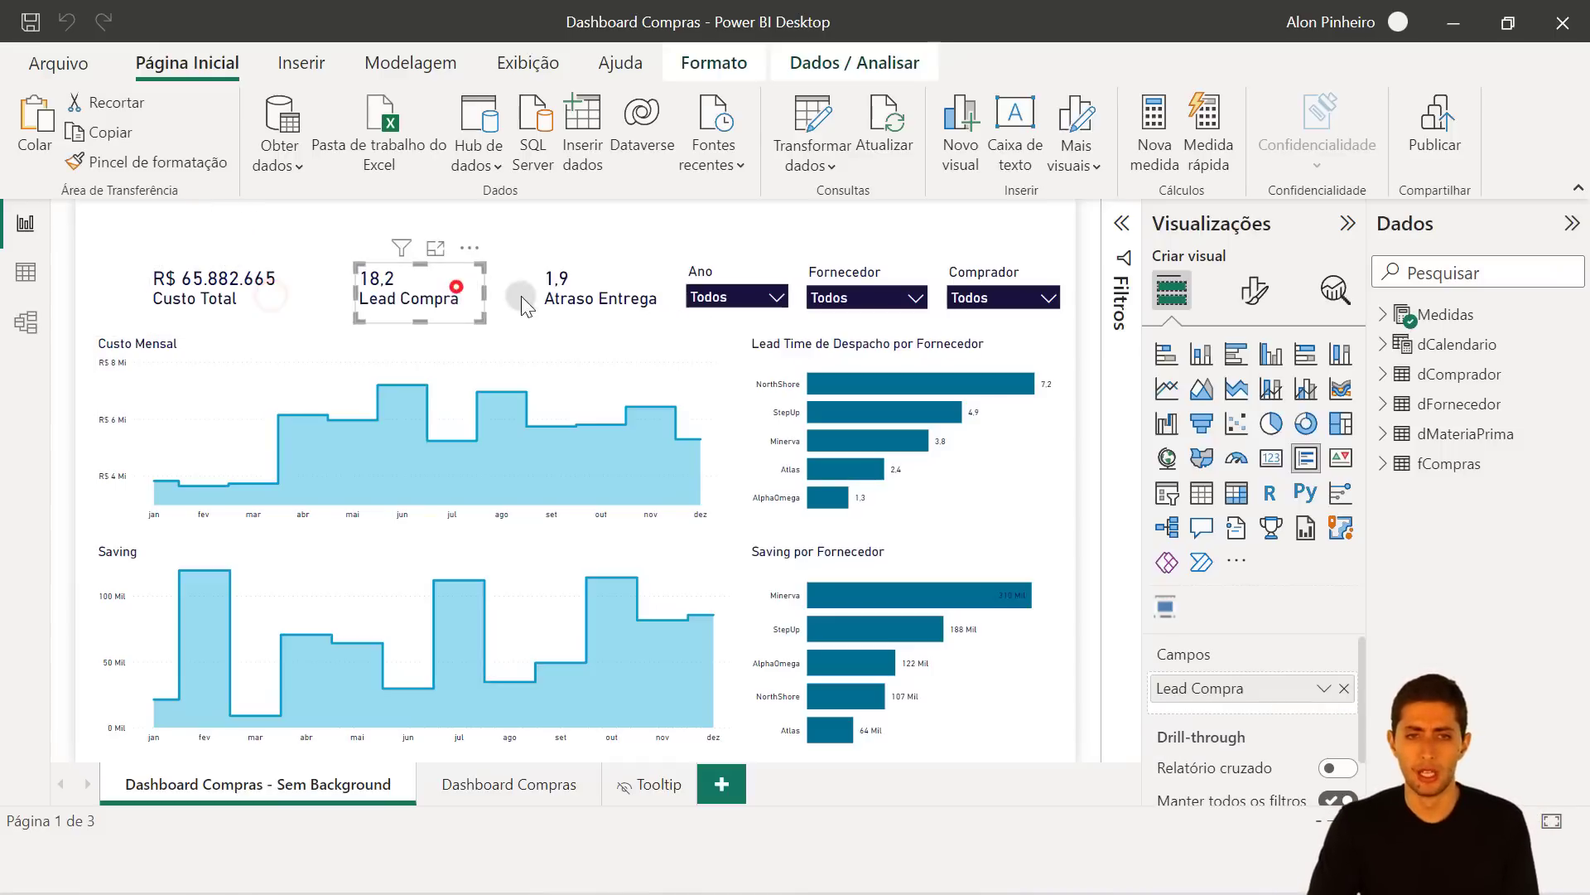
left_click(585, 298)
left_click(220, 352)
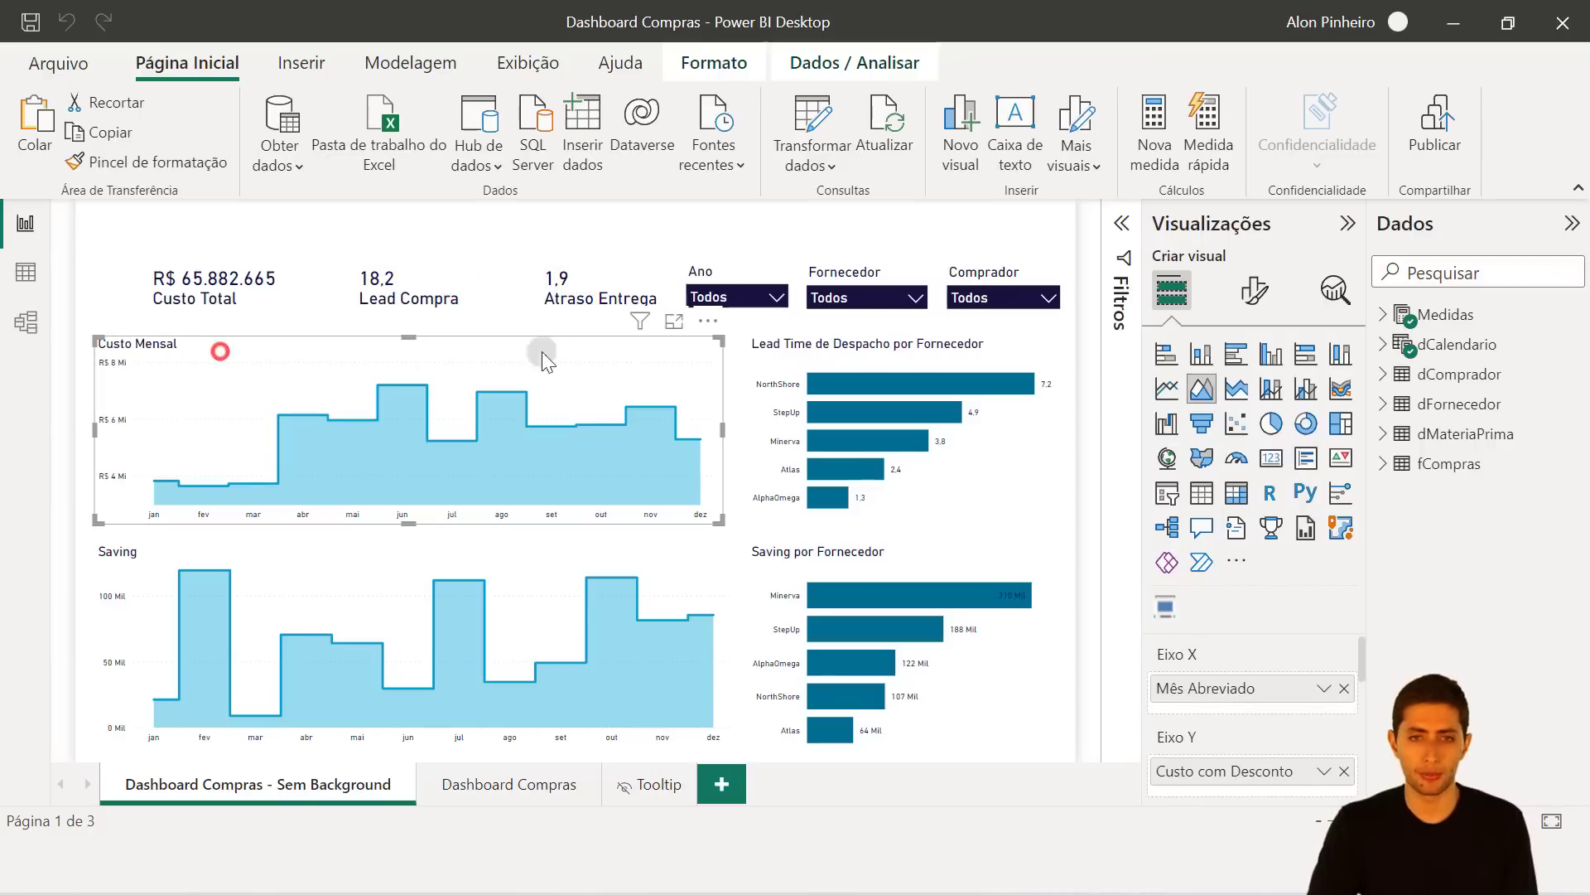
left_click(808, 343)
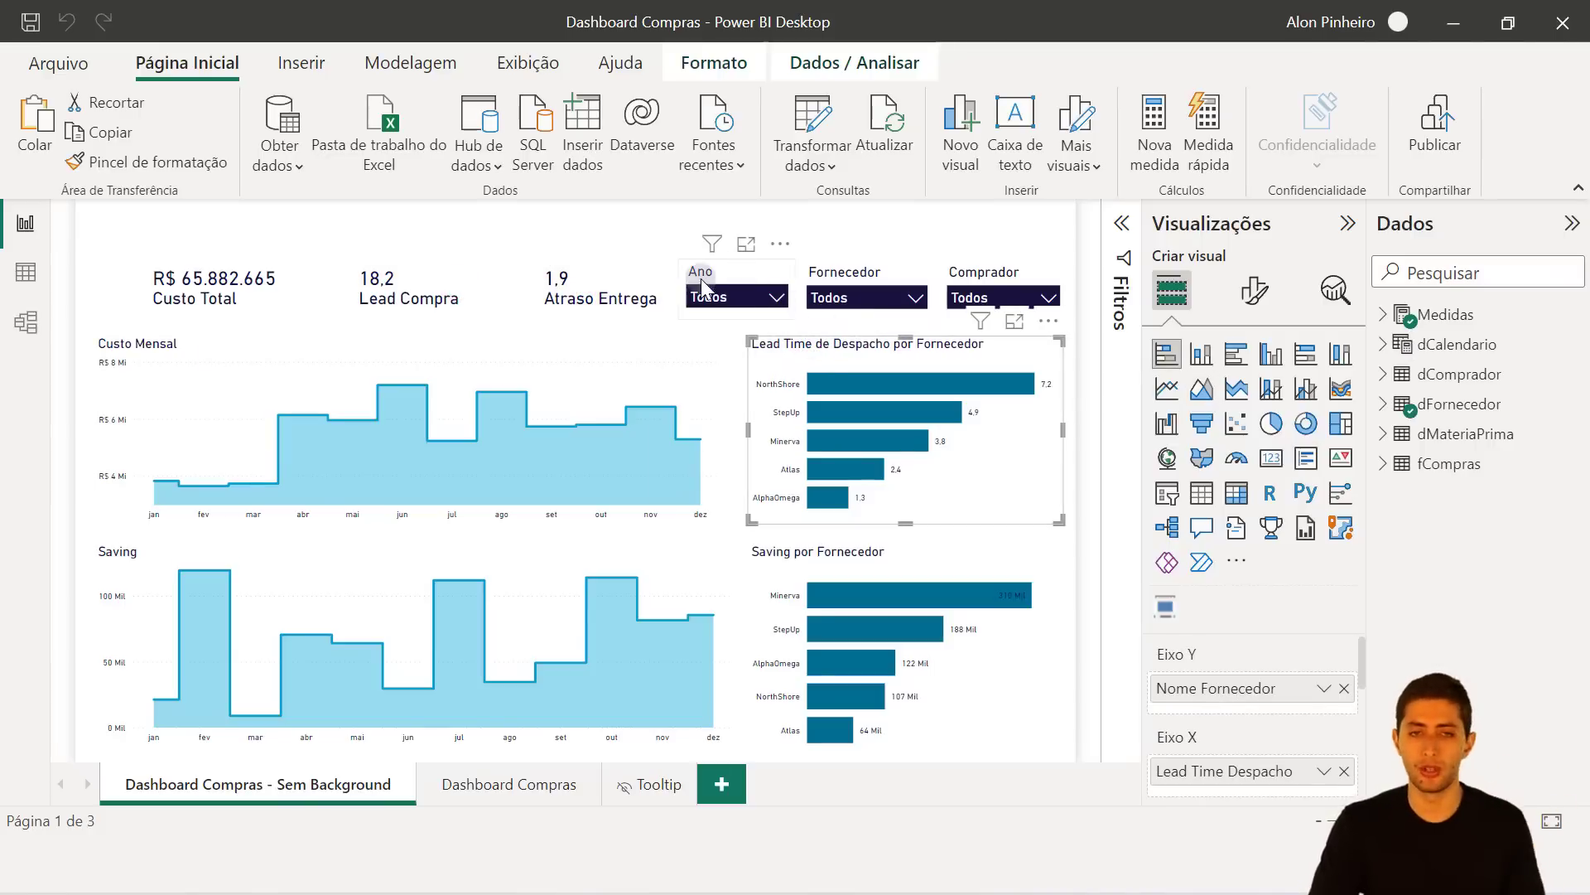
left_click(649, 236)
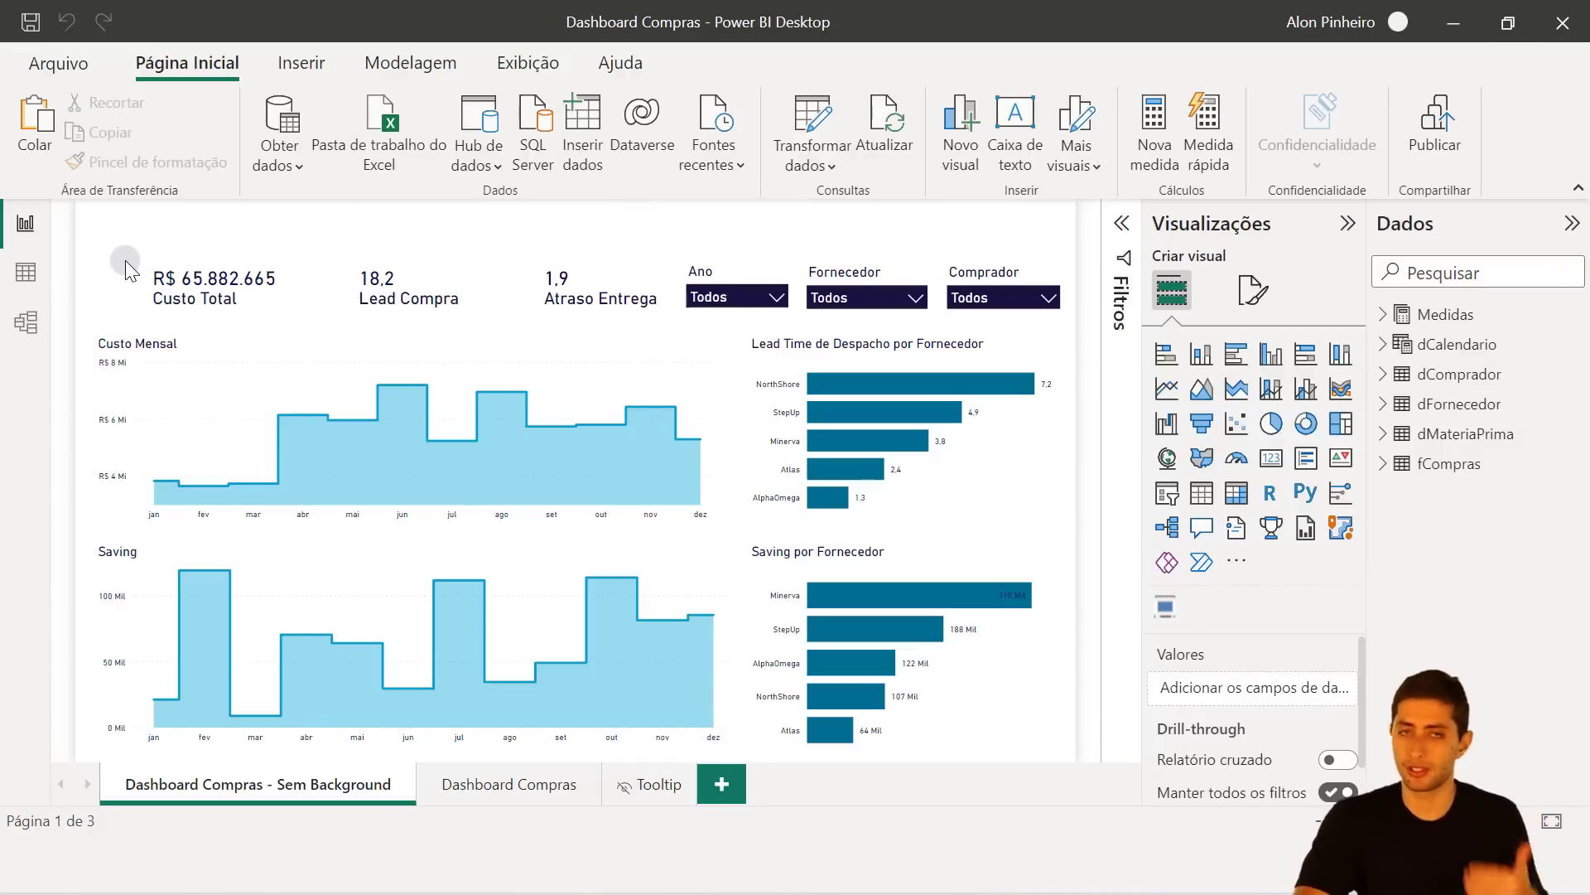
Compare the purchasing dashboard page without a background with the designed Dashboard Compras page.
left_click(490, 785)
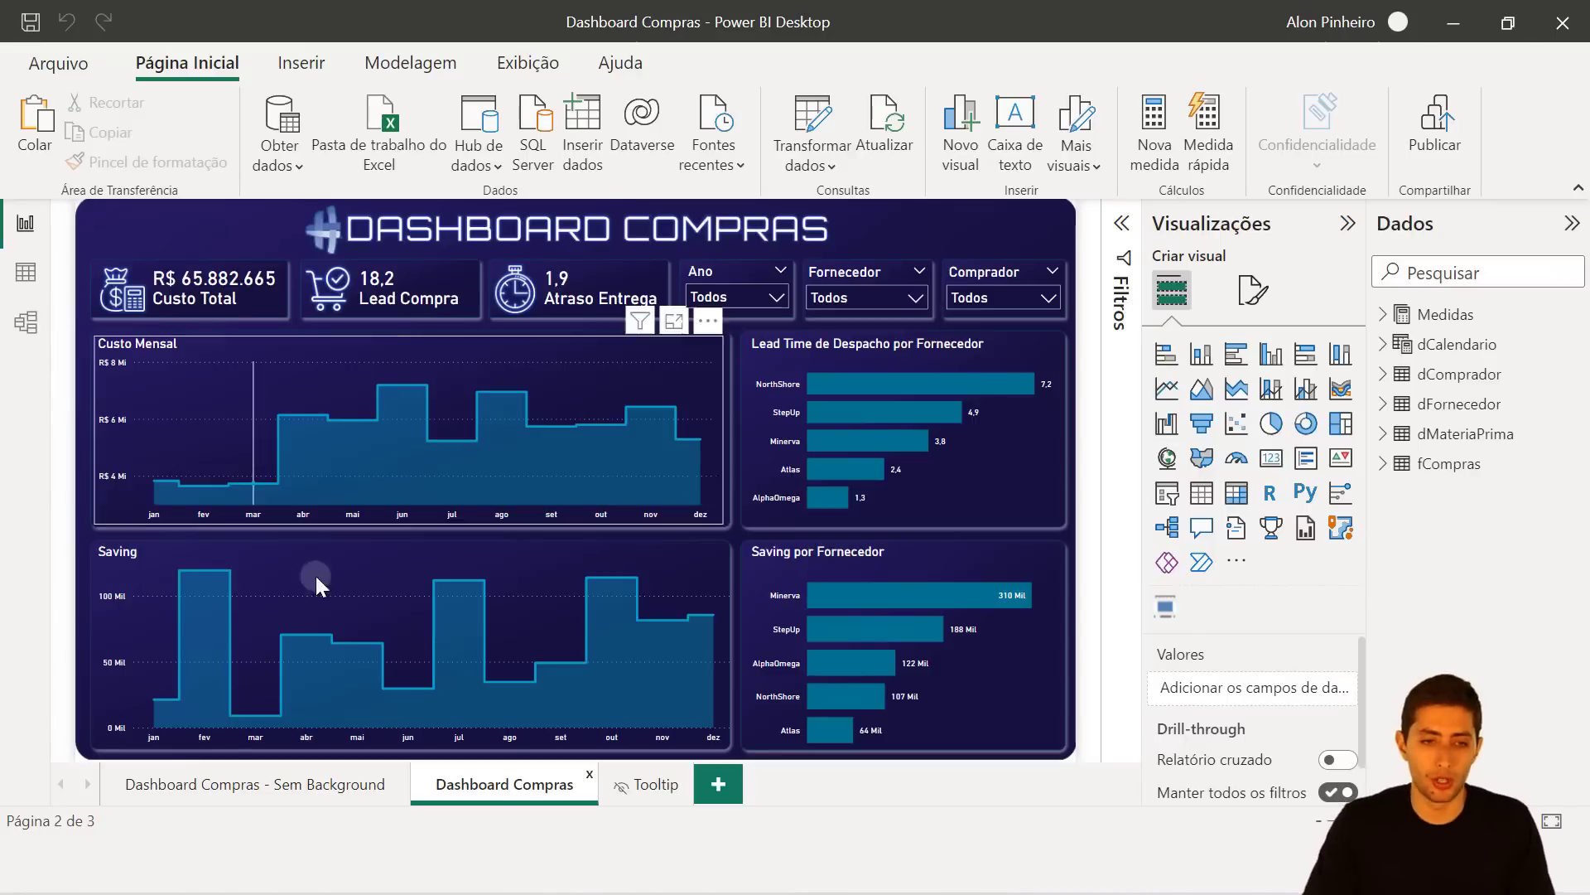
left_click(308, 777)
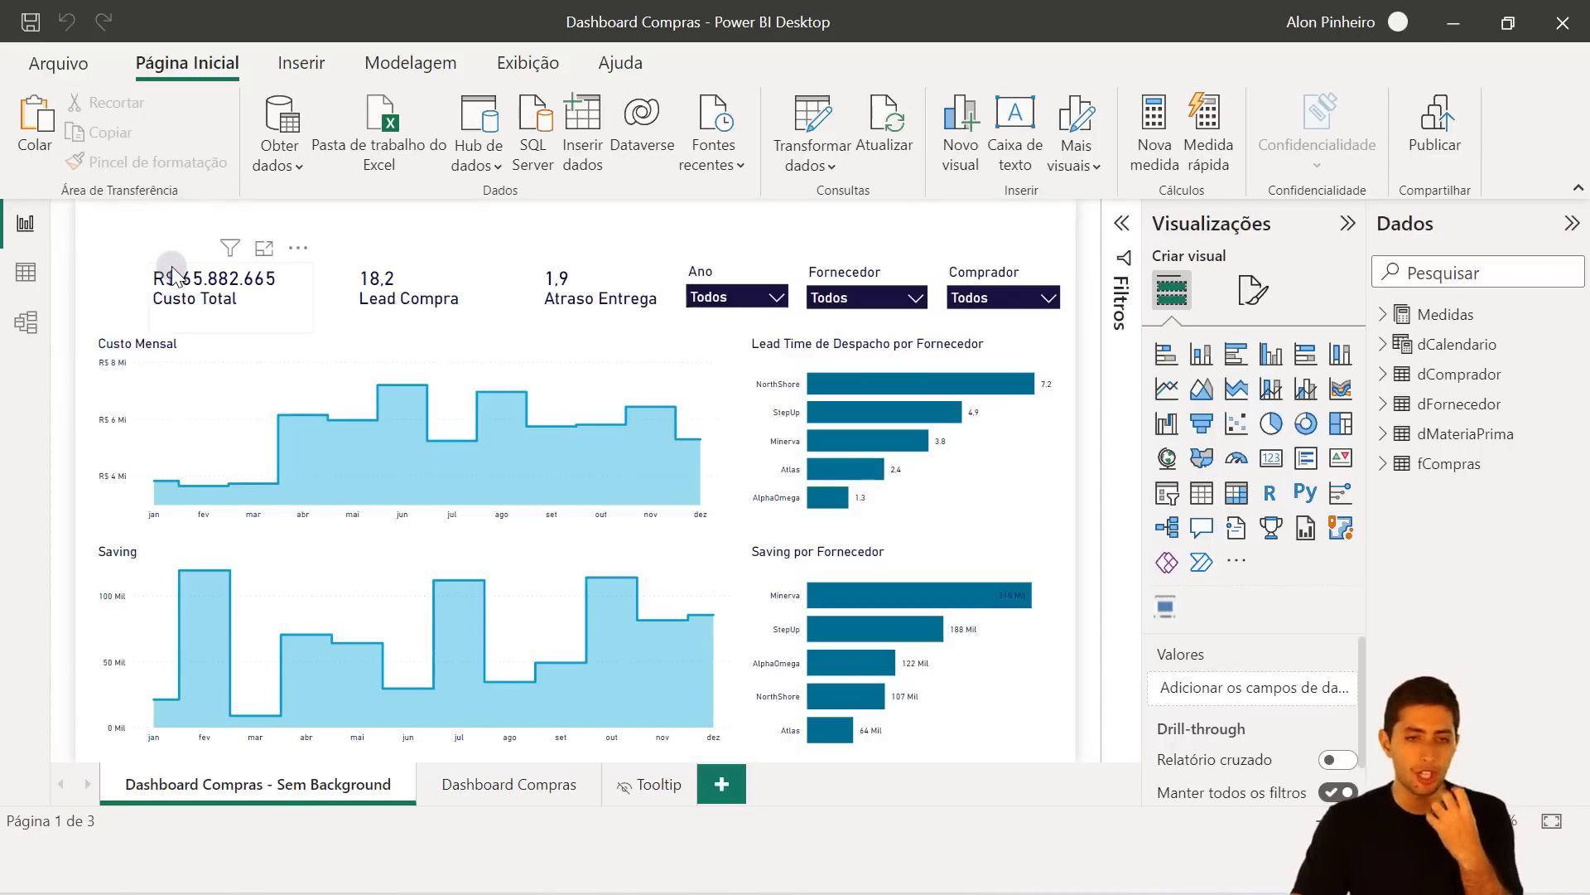
left_click(489, 782)
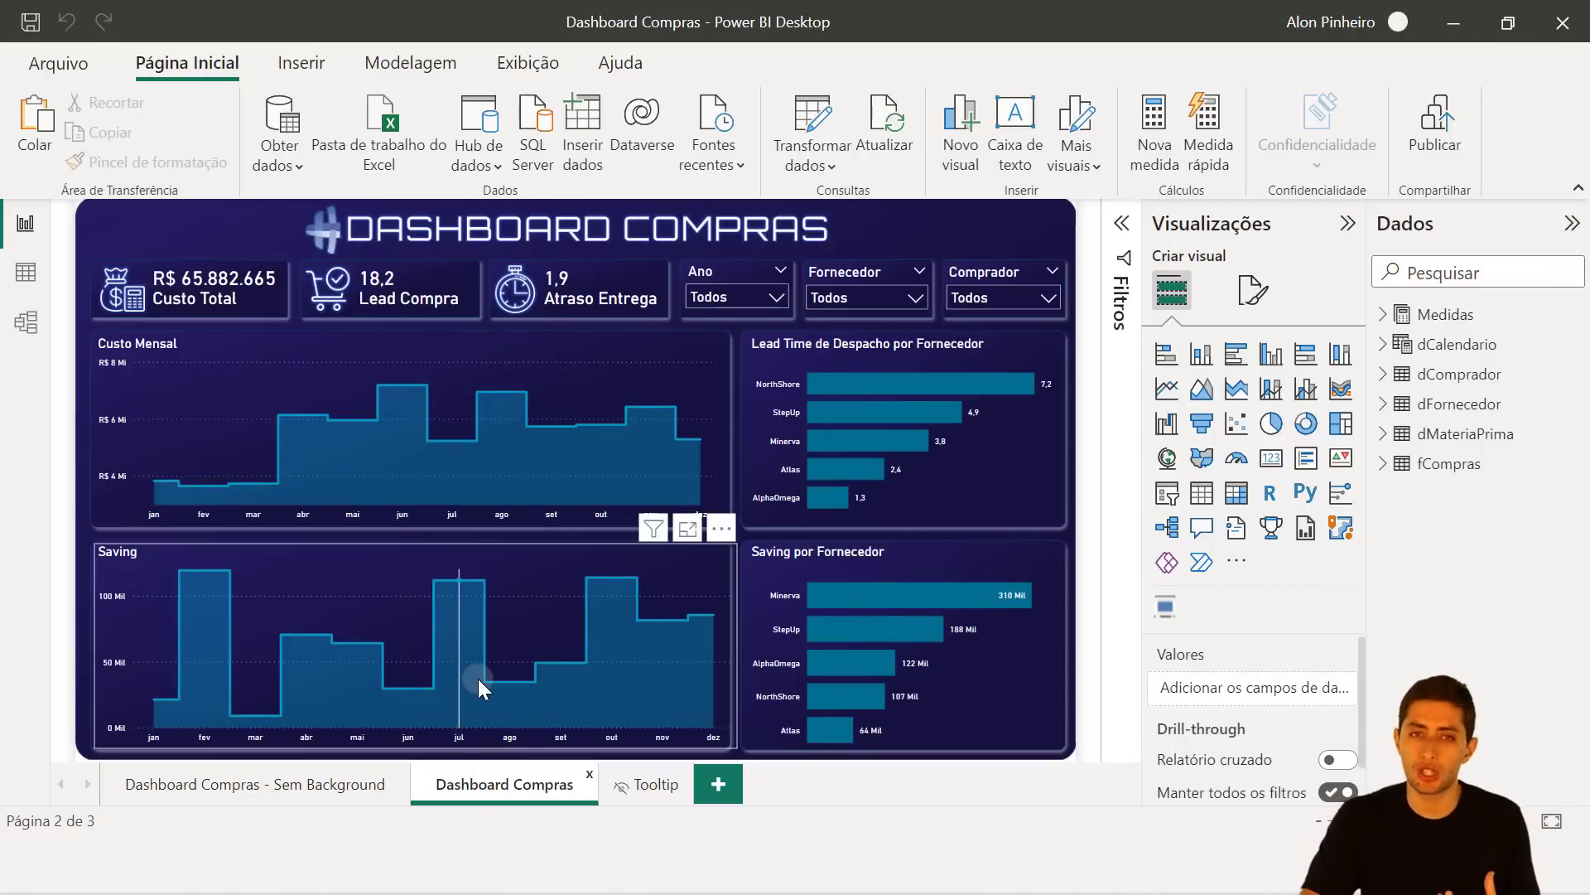
Switch to the Plano de Fundo presentation in PowerPoint and examine the panel shapes that make up the dashboard background.
mouse_move(396, 469)
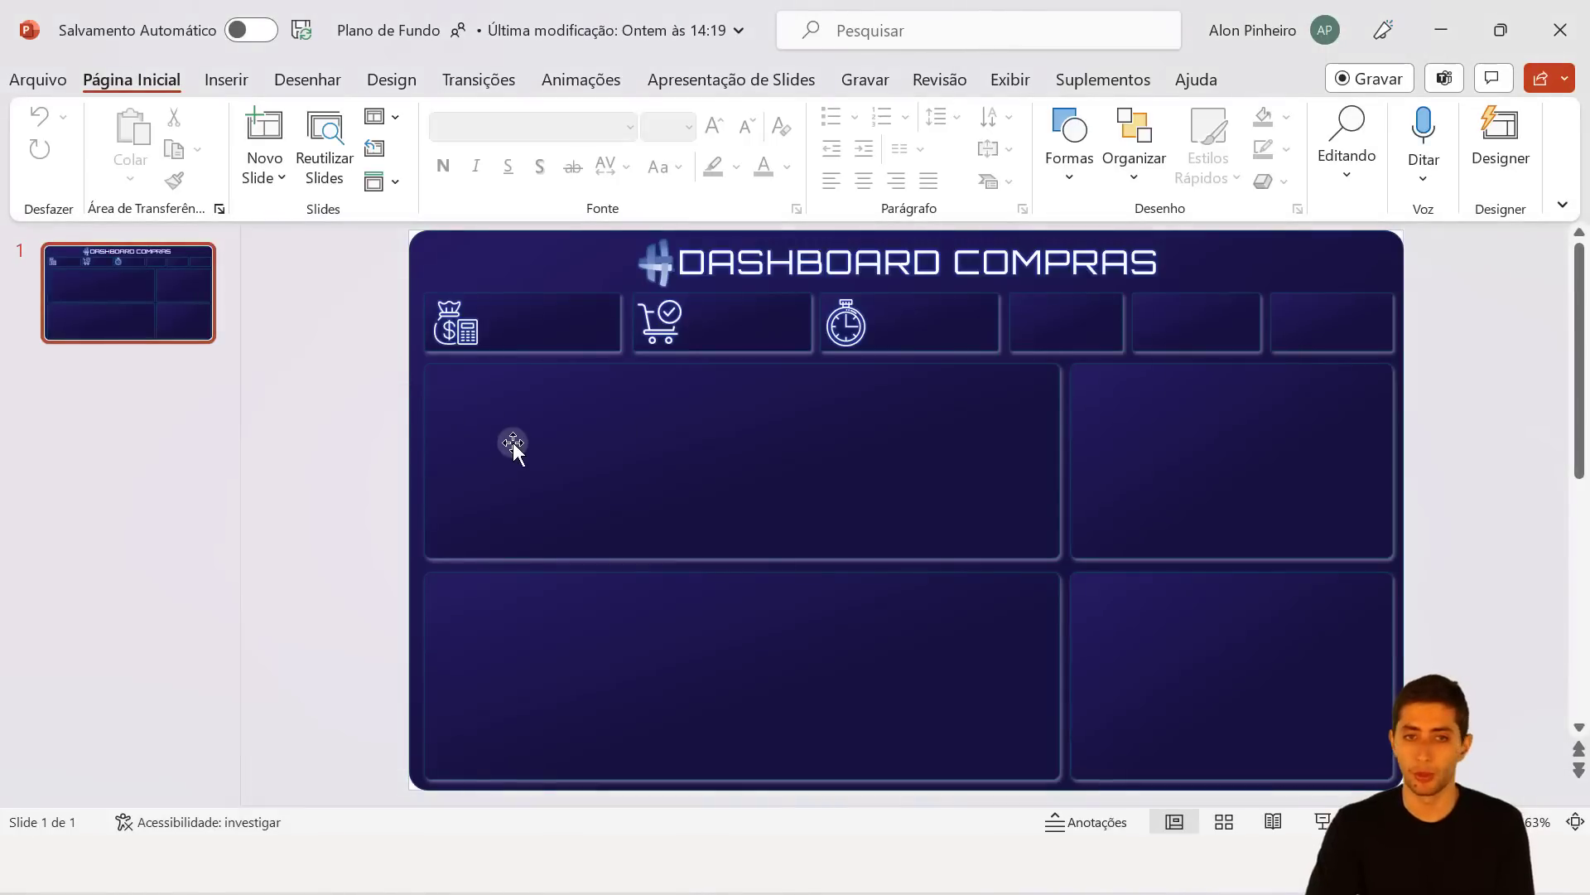
left_click(508, 271)
left_click(596, 444)
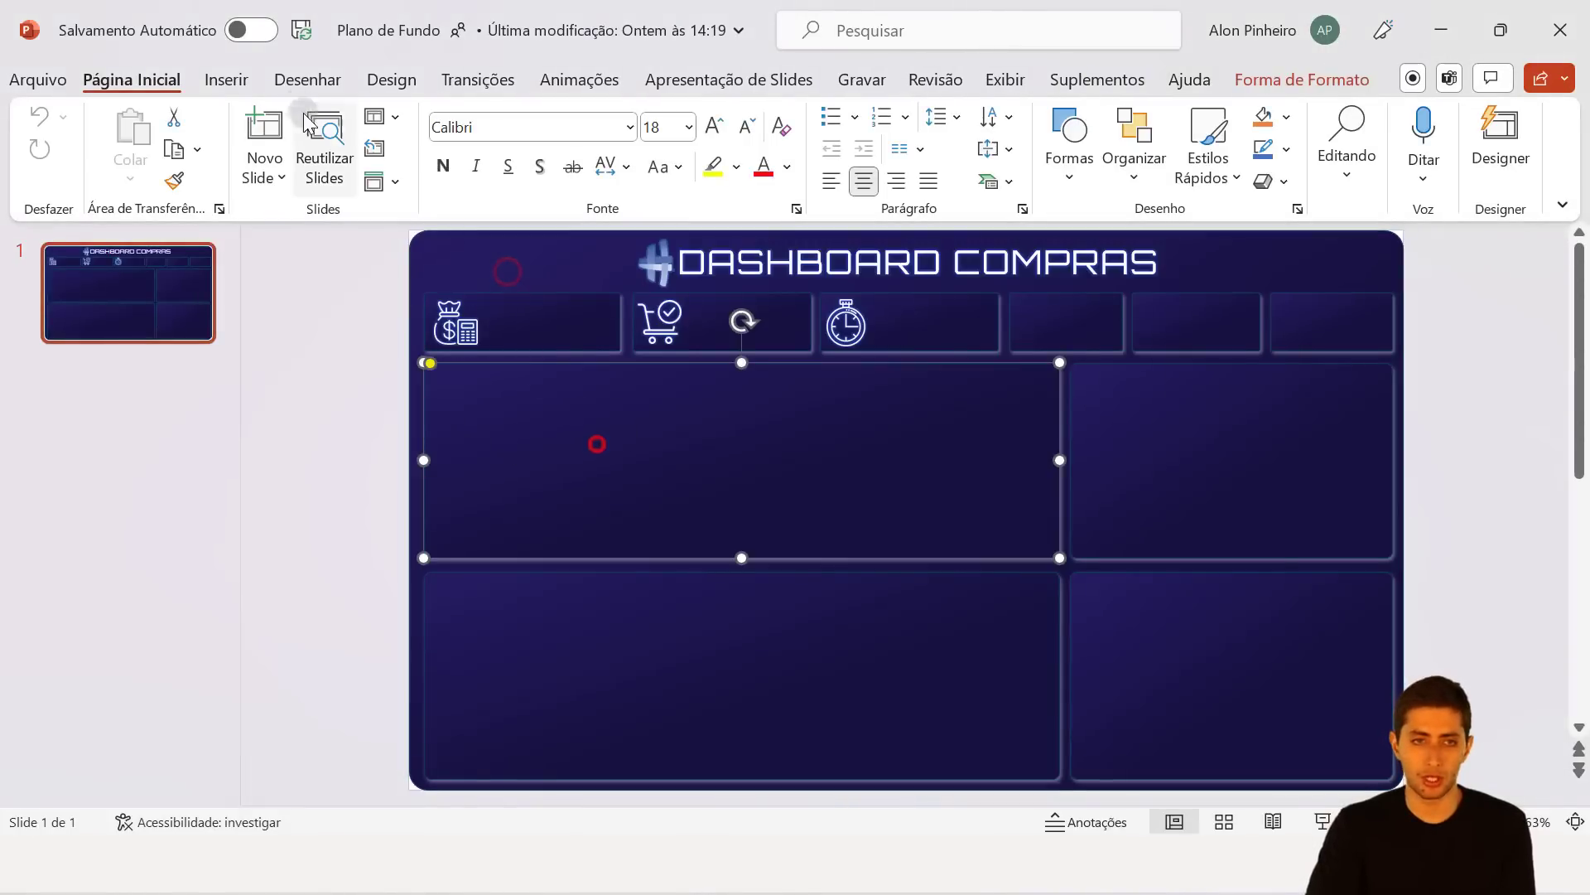
left_click(1149, 477)
left_click(990, 478)
left_click(1010, 660)
left_click(1147, 671)
left_click(1134, 502)
left_click(998, 476)
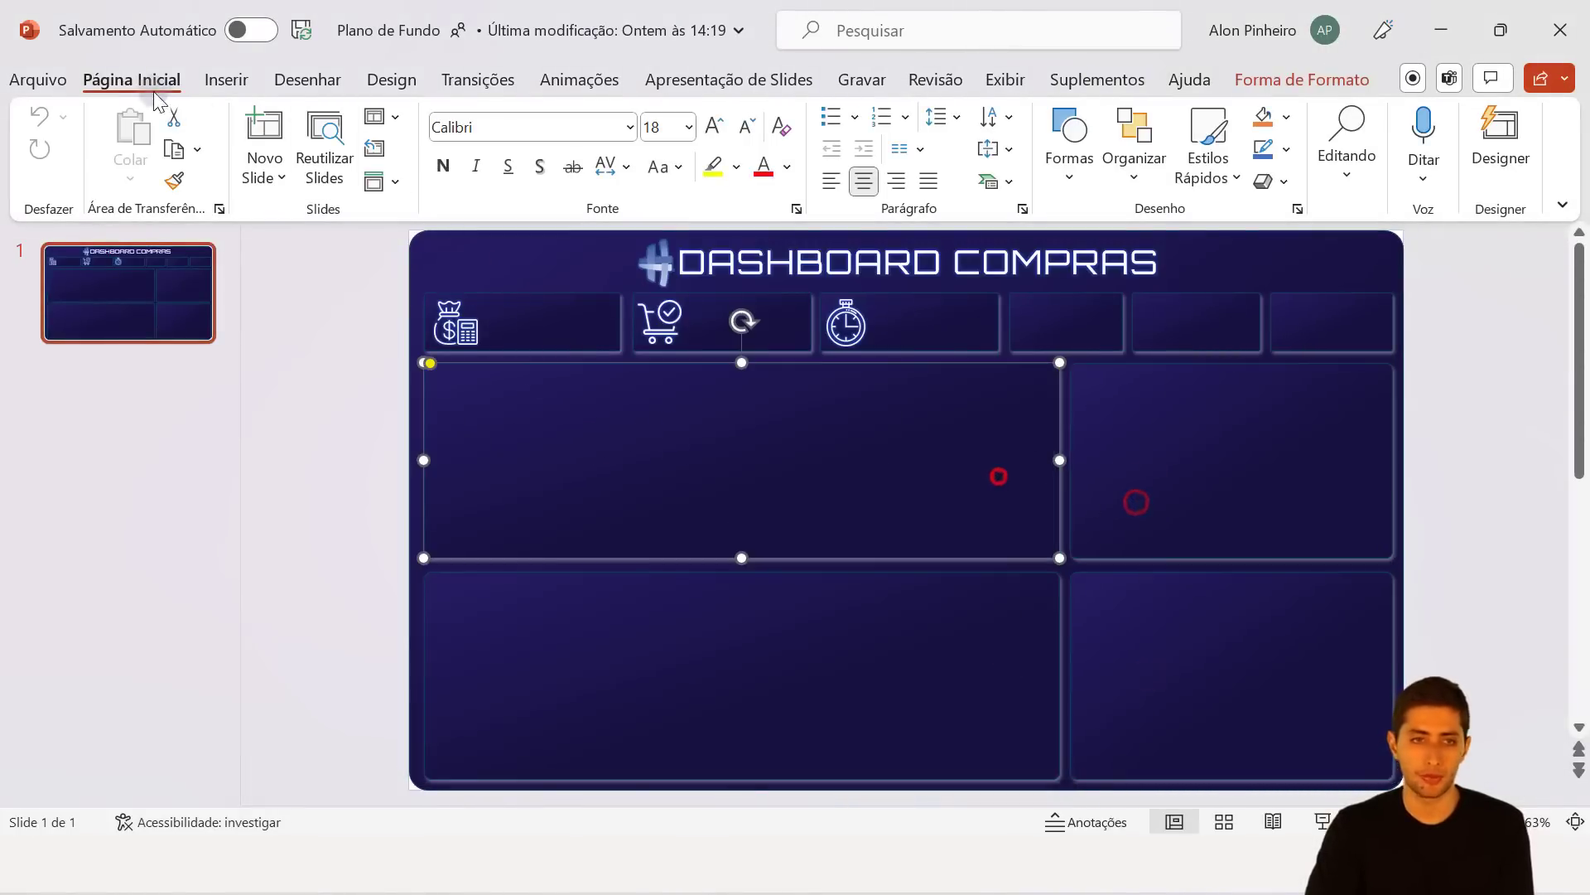
Draw a rounded rectangle about 21.6 × 6.7 cm over the large upper chart panel of the slide.
left_click(227, 79)
left_click(564, 180)
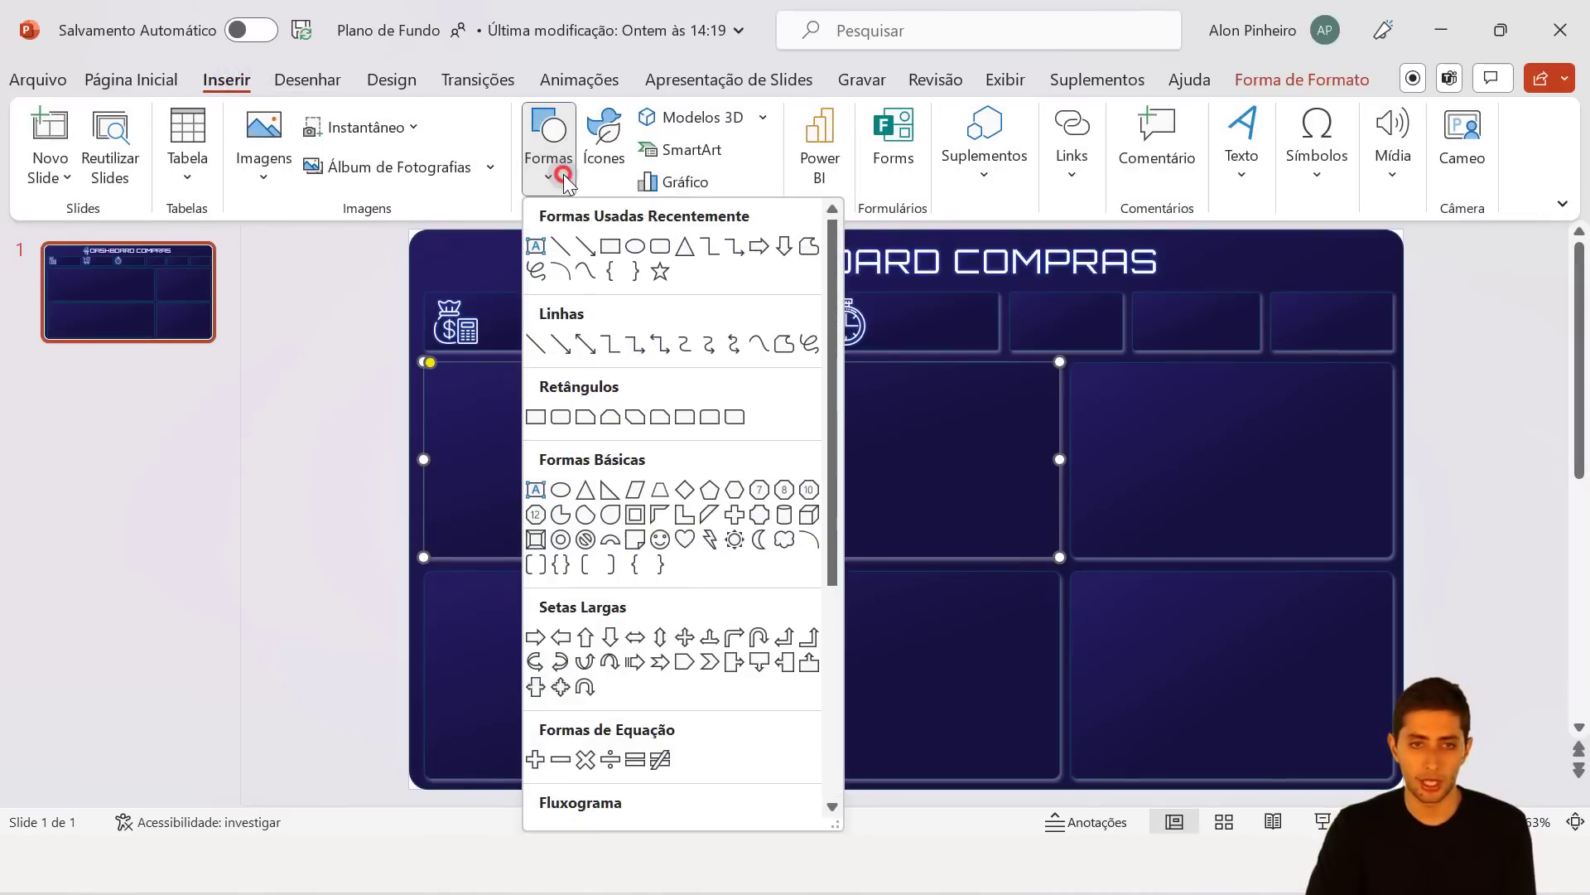
left_click(561, 417)
left_click_drag(425, 359, 1060, 557)
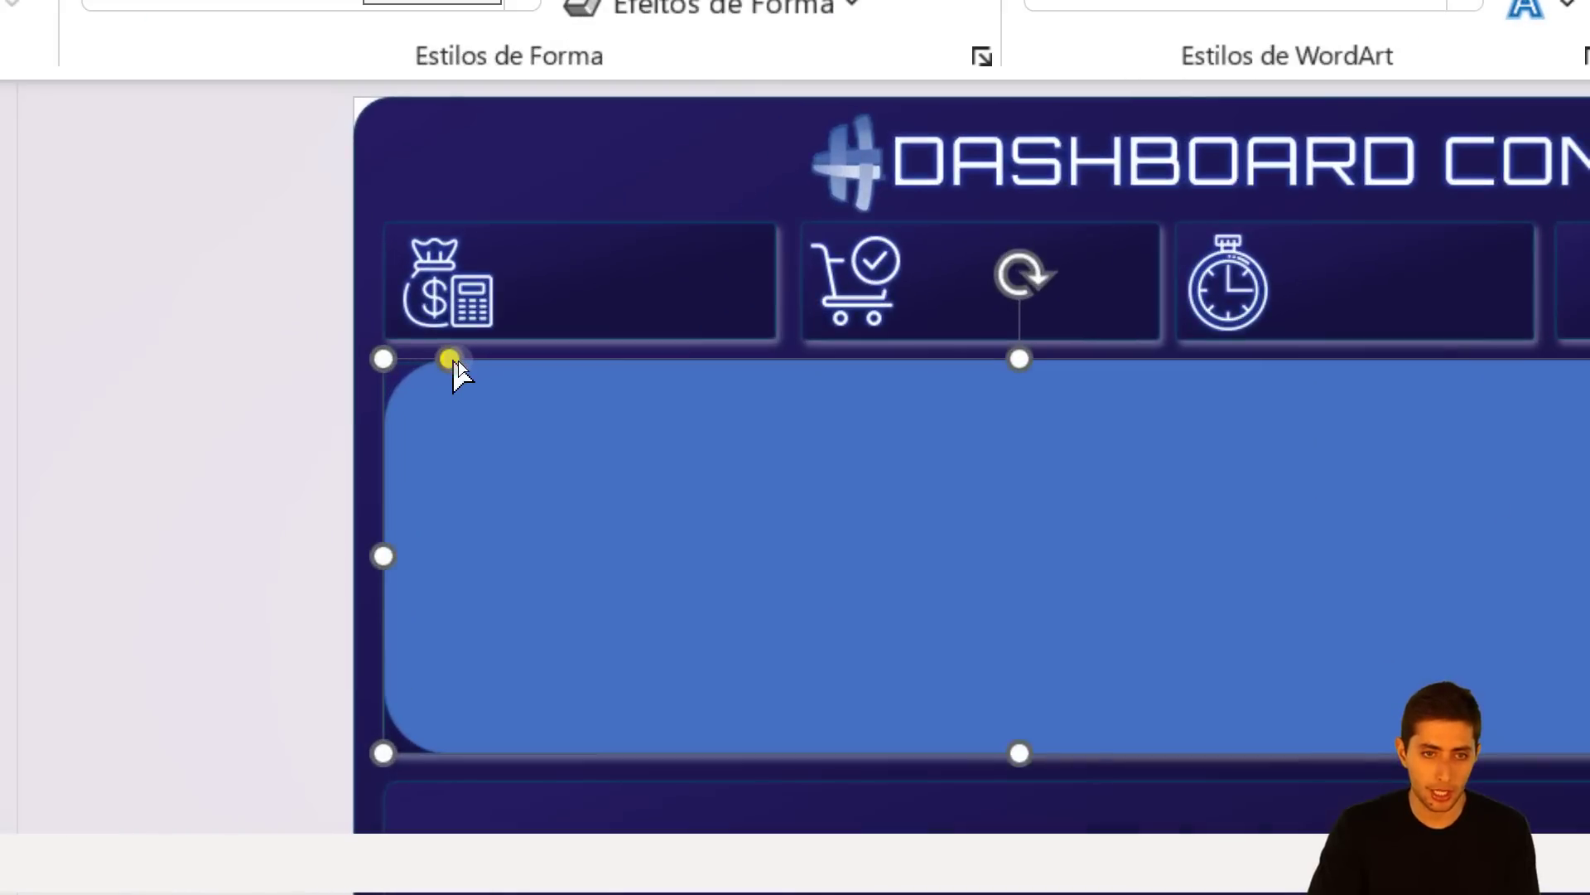
Reduce the new rectangle's corner rounding and fill it with the darkest shade of the theme blue.
left_click_drag(450, 359, 407, 371)
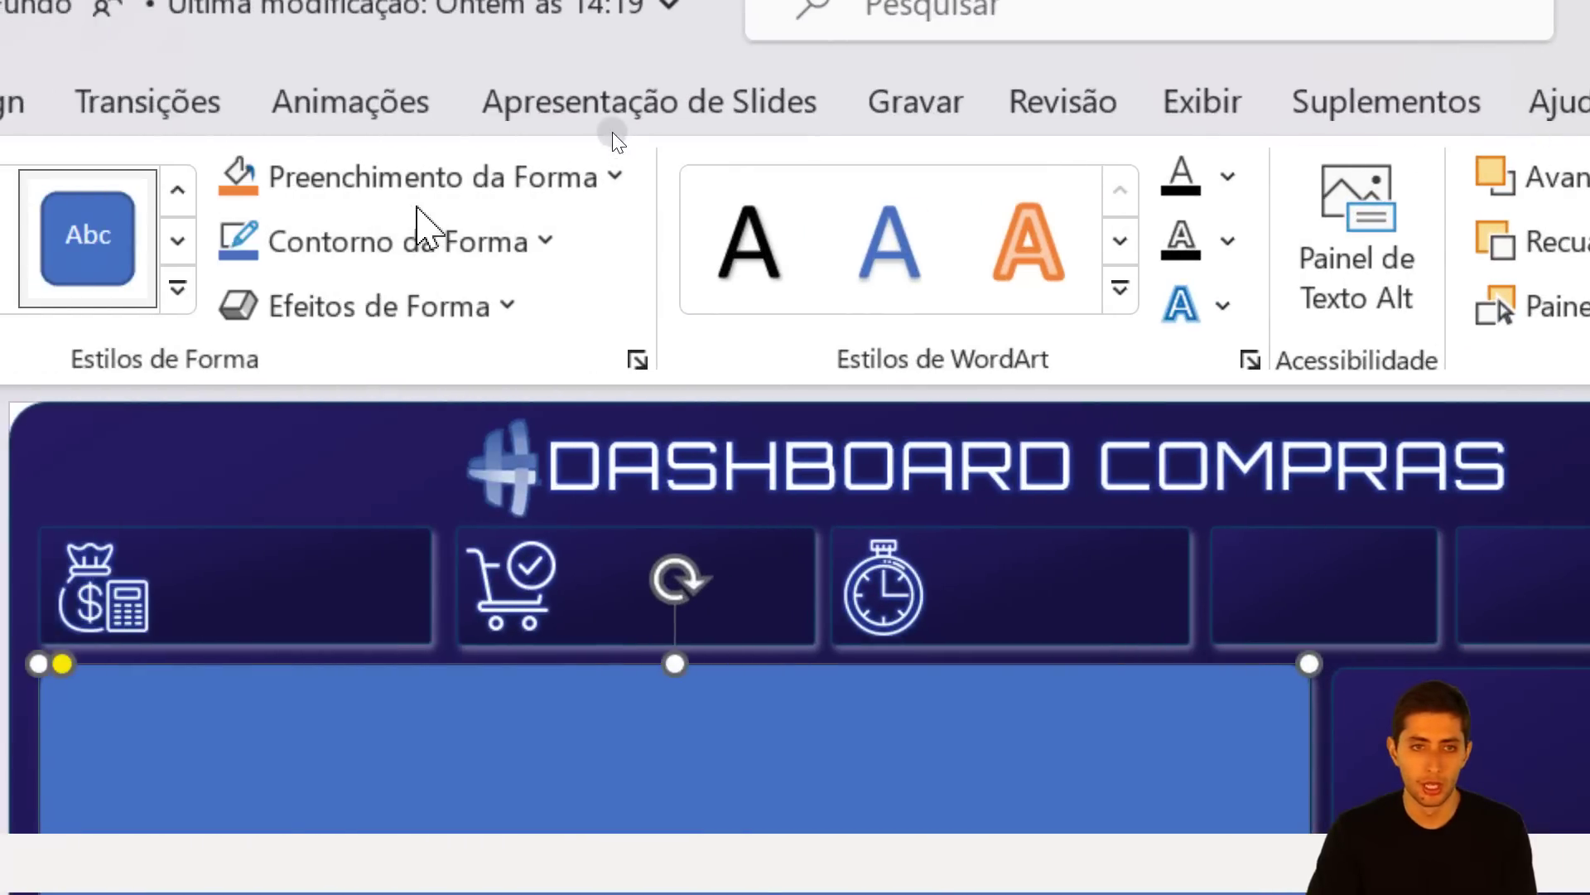
left_click(423, 184)
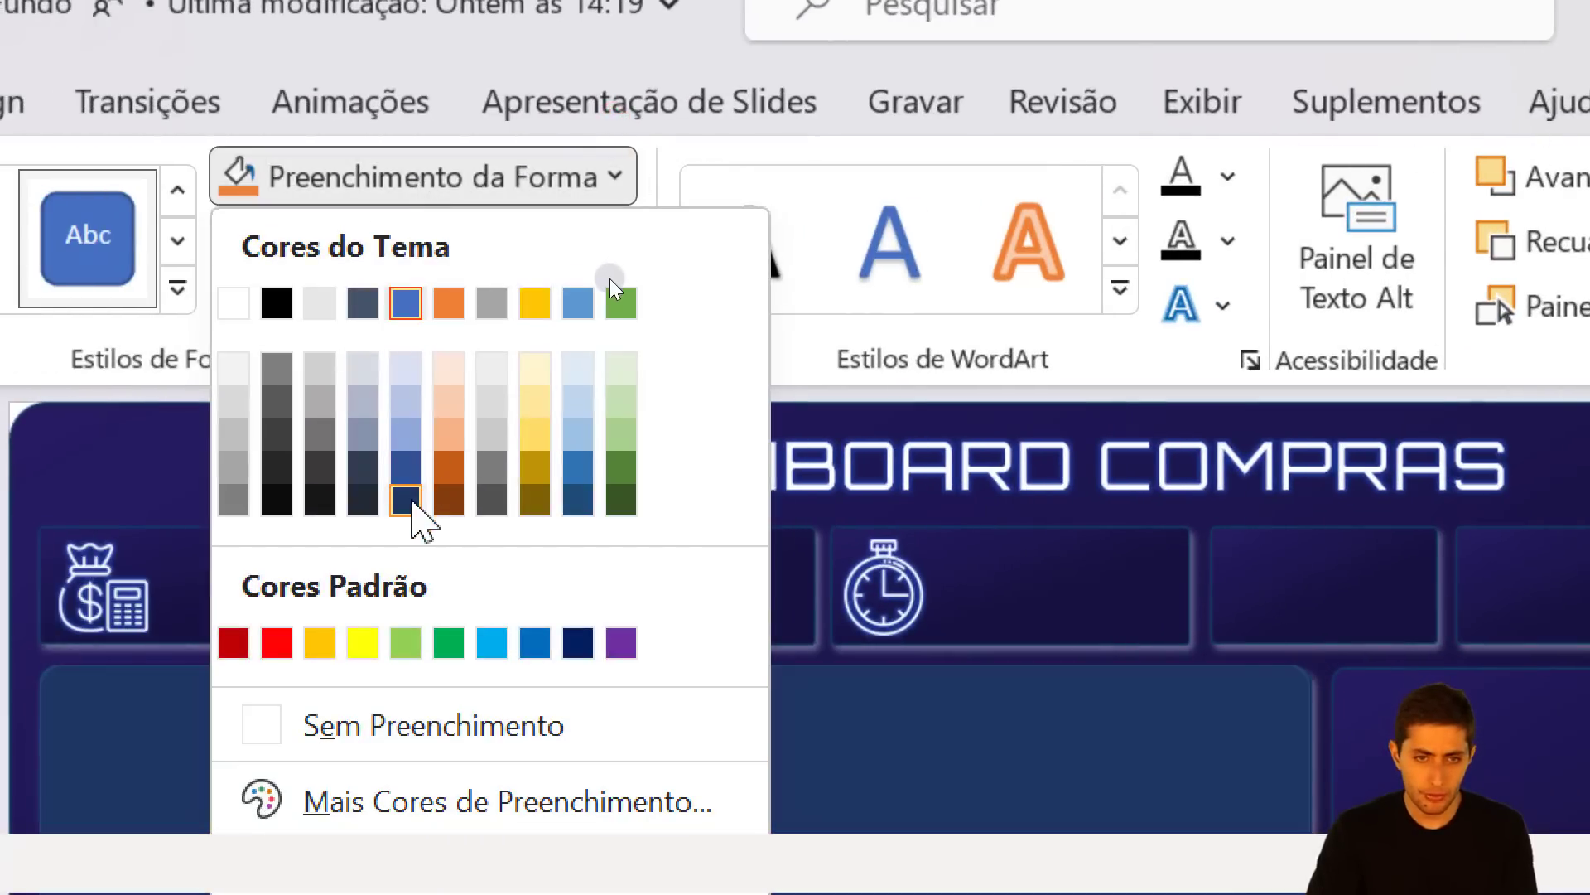
left_click(406, 500)
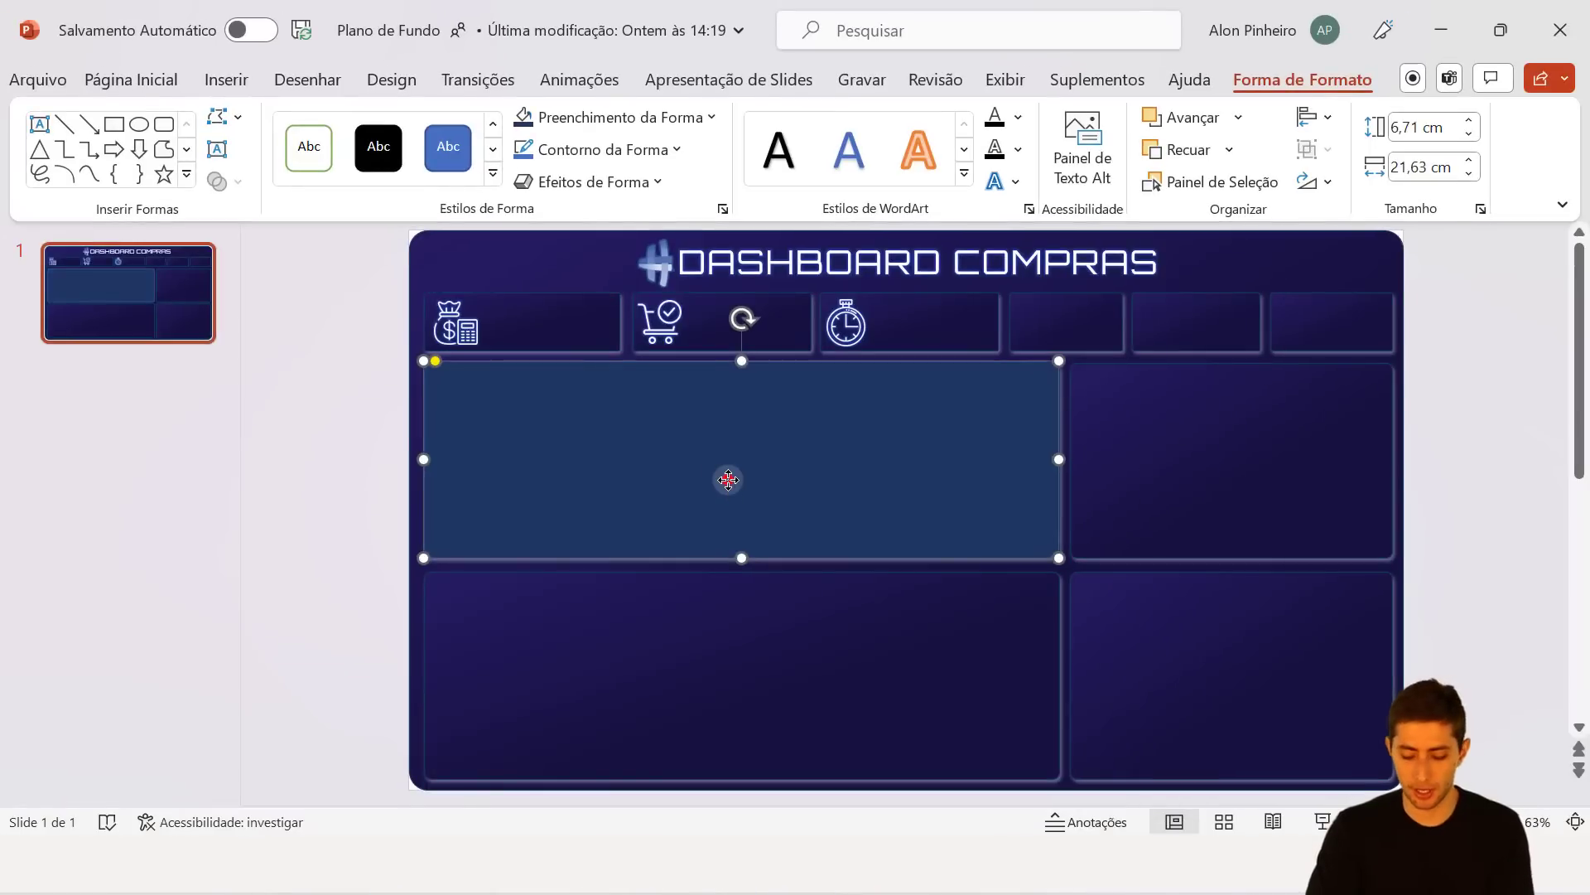
Delete the rectangle added over the large upper panel, and open saving all slide objects together as an image.
key("Delete")
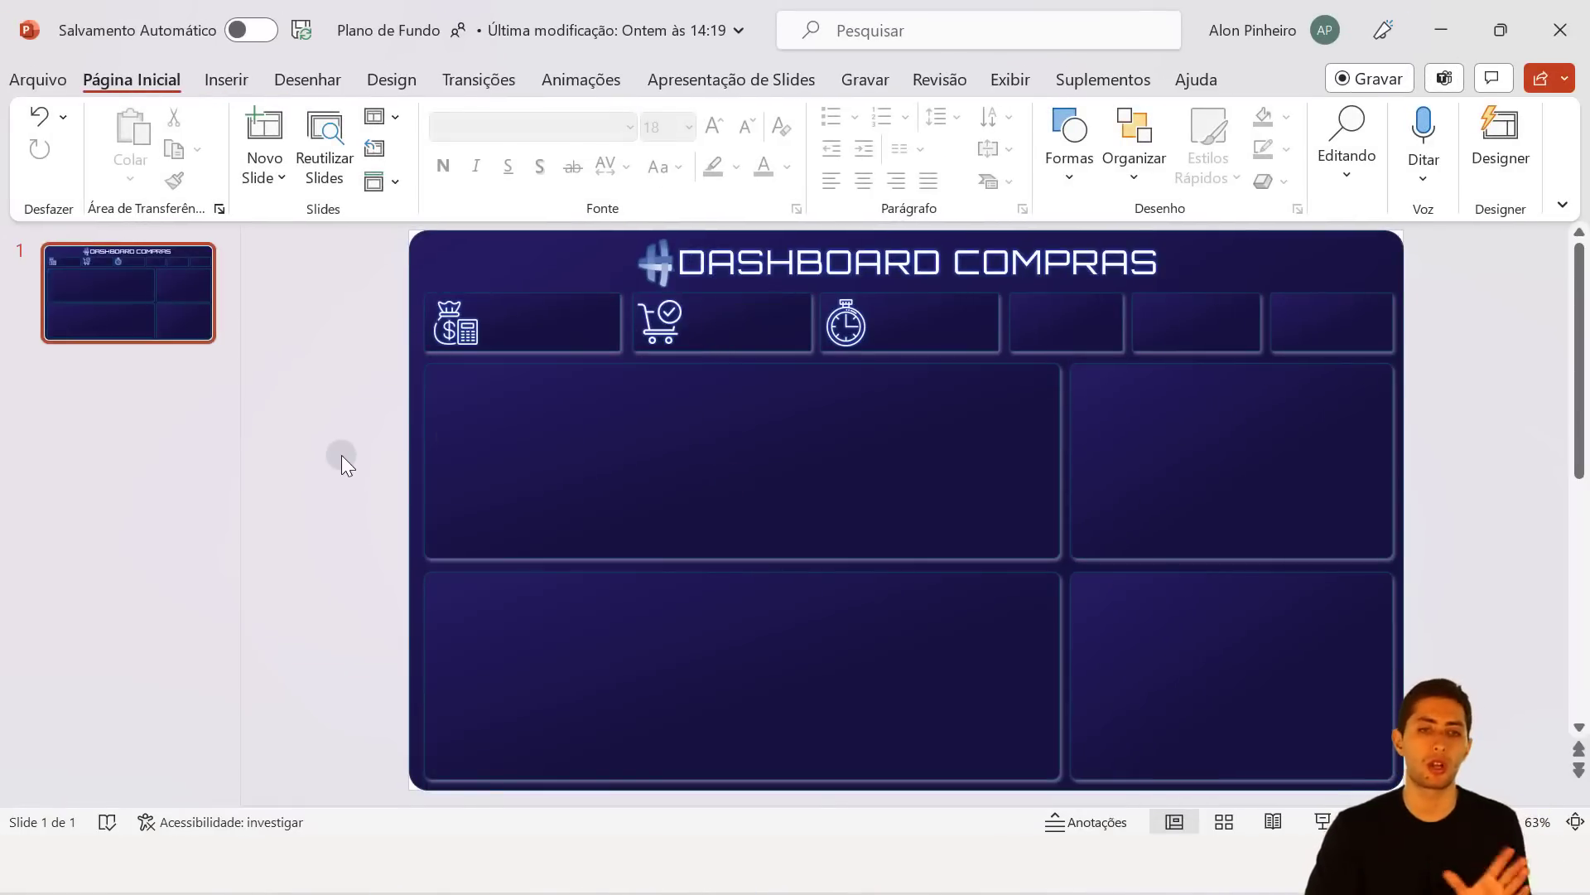
left_click(632, 497)
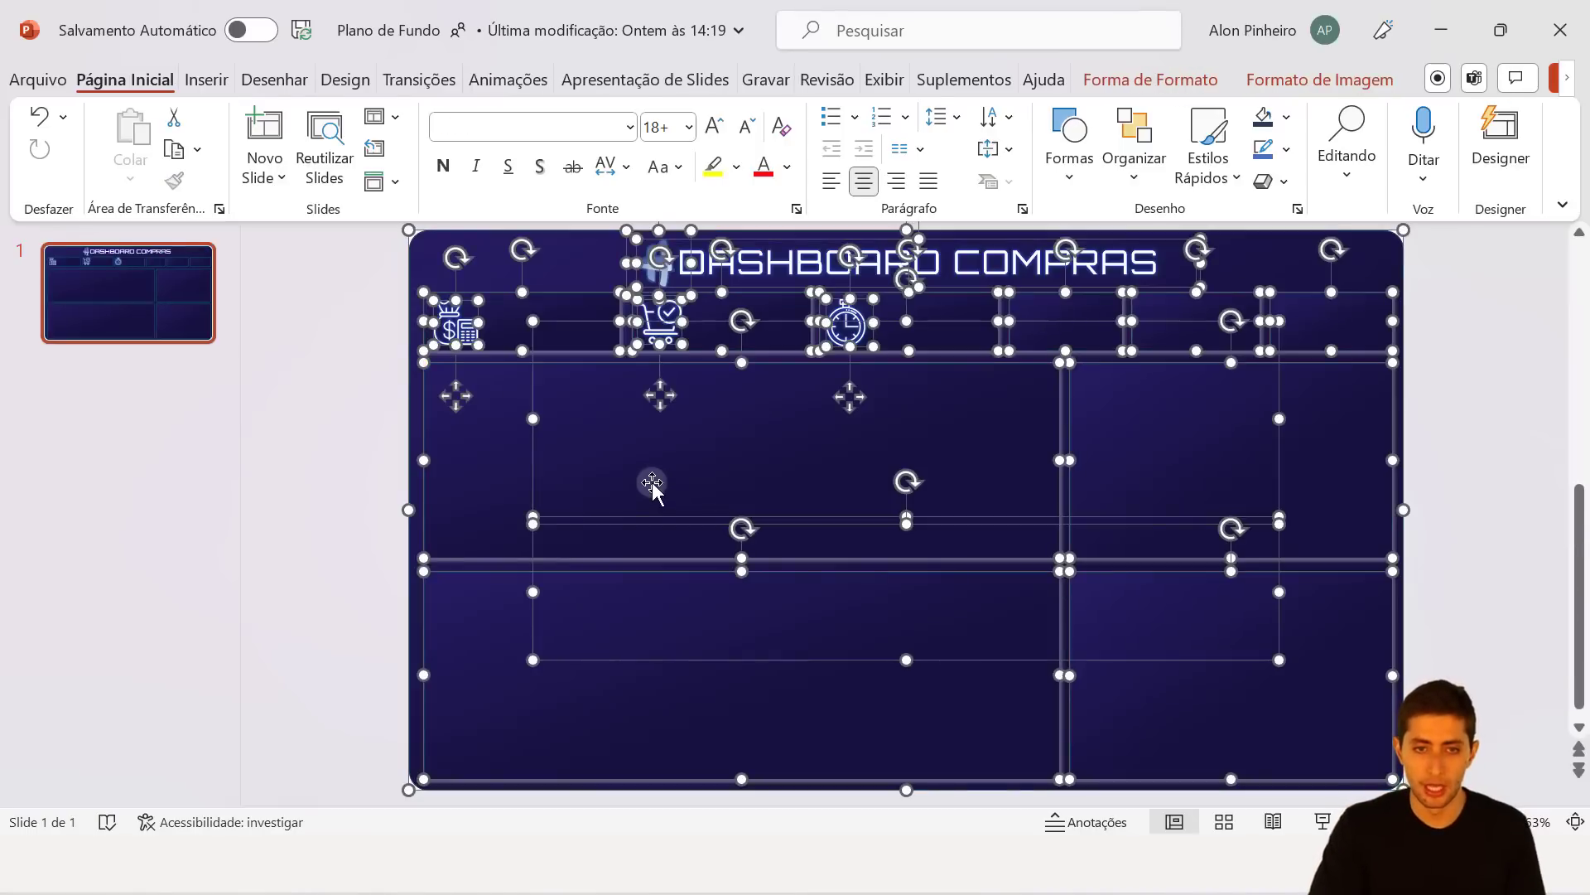
right_click(652, 482)
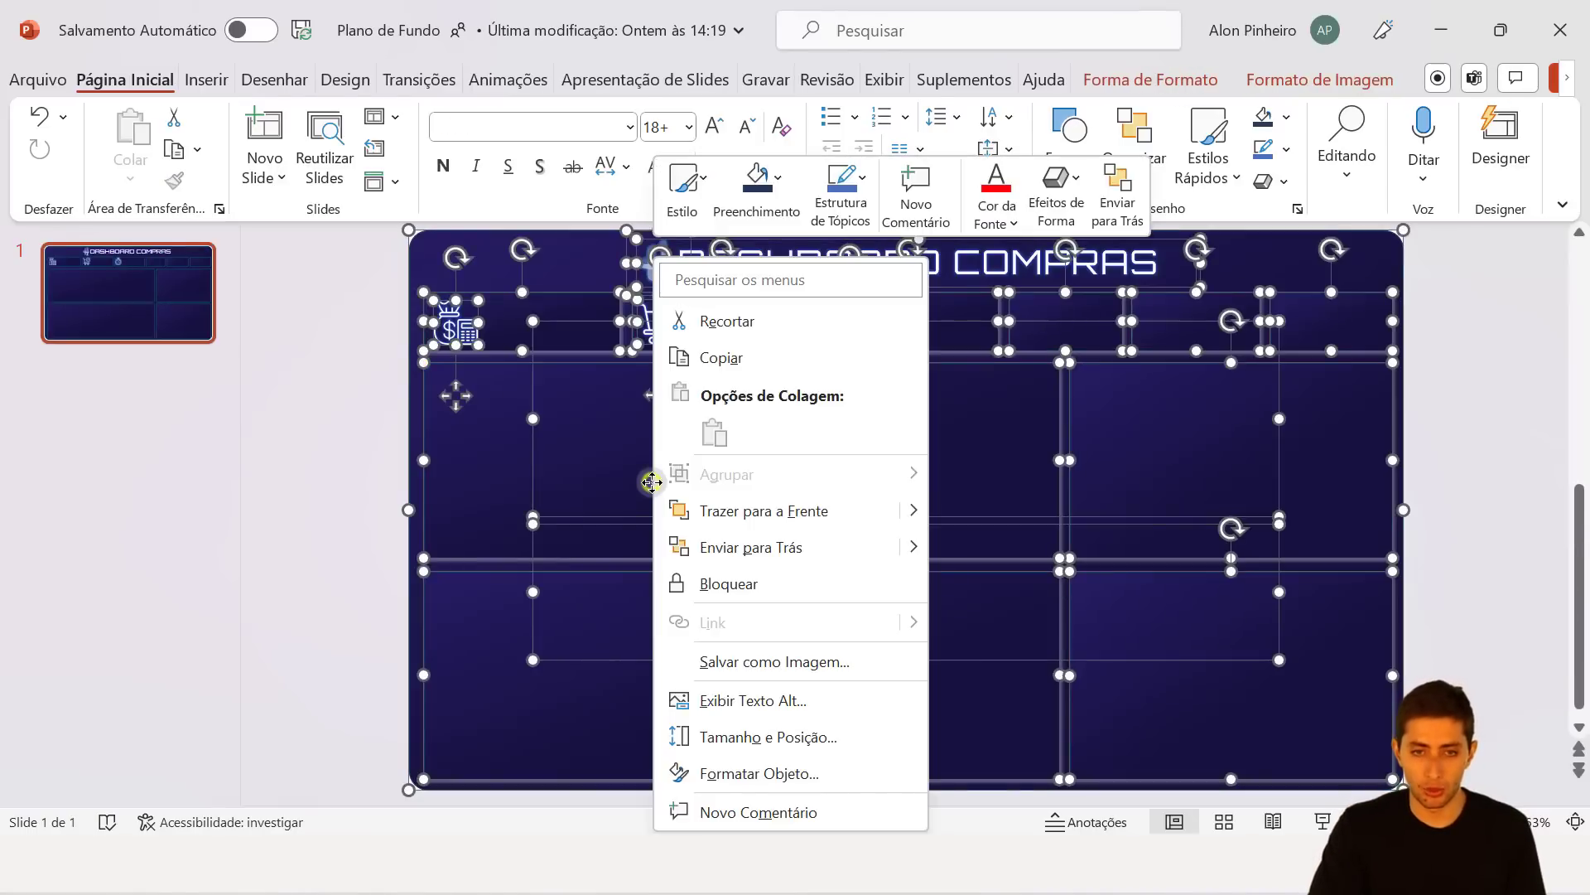
left_click(772, 660)
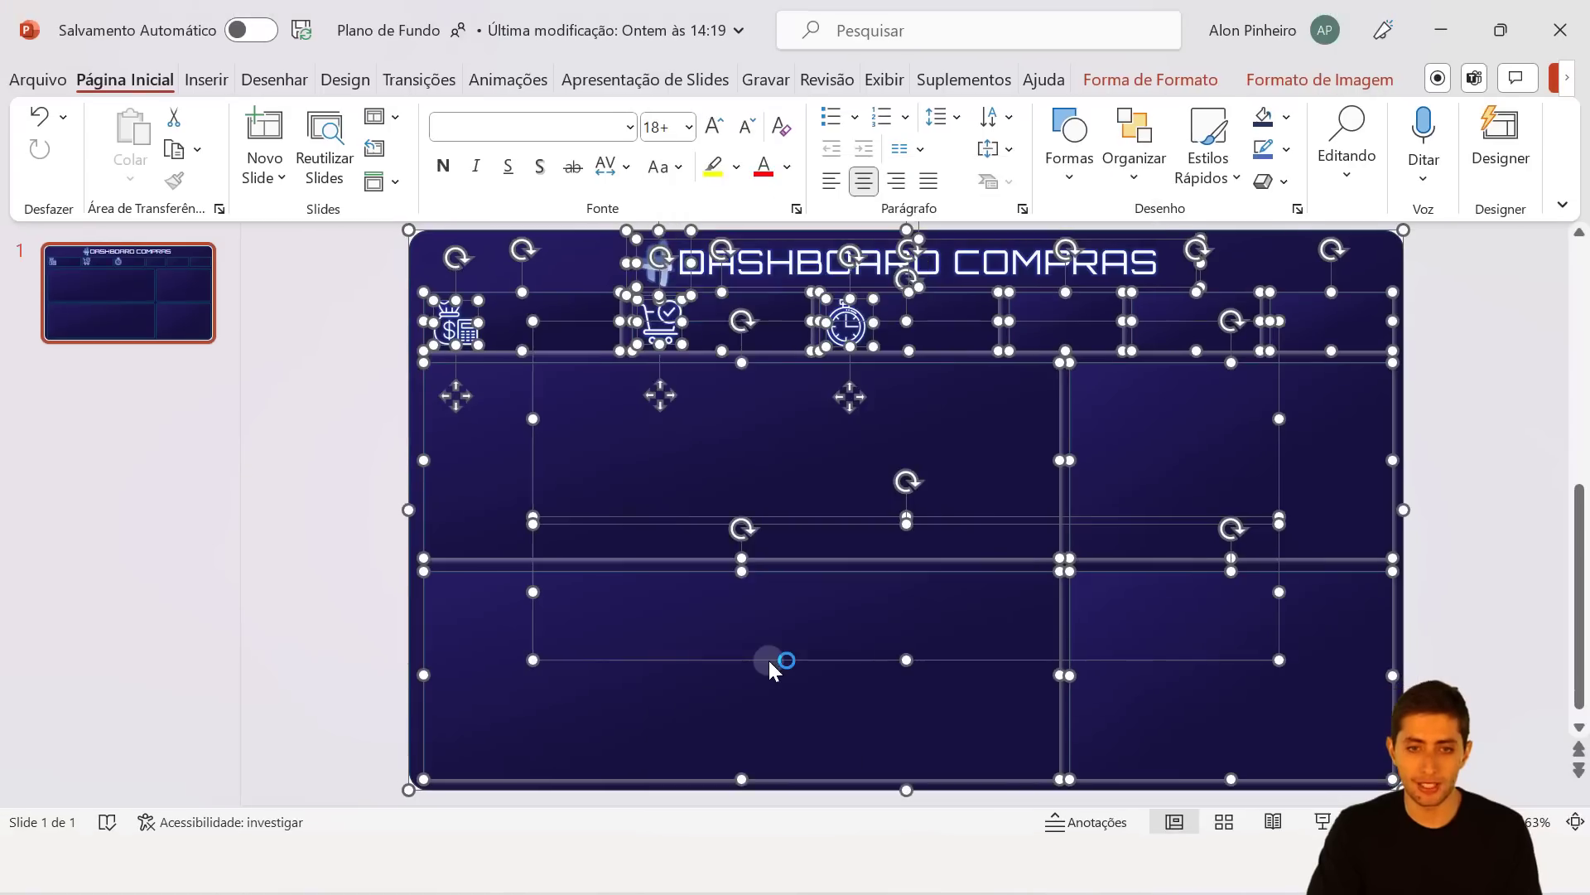
left_click(403, 606)
Switch to the Dashboard Compras report in Power BI and open the page's canvas background (Tela de fundo) settings.
left_click(1105, 891)
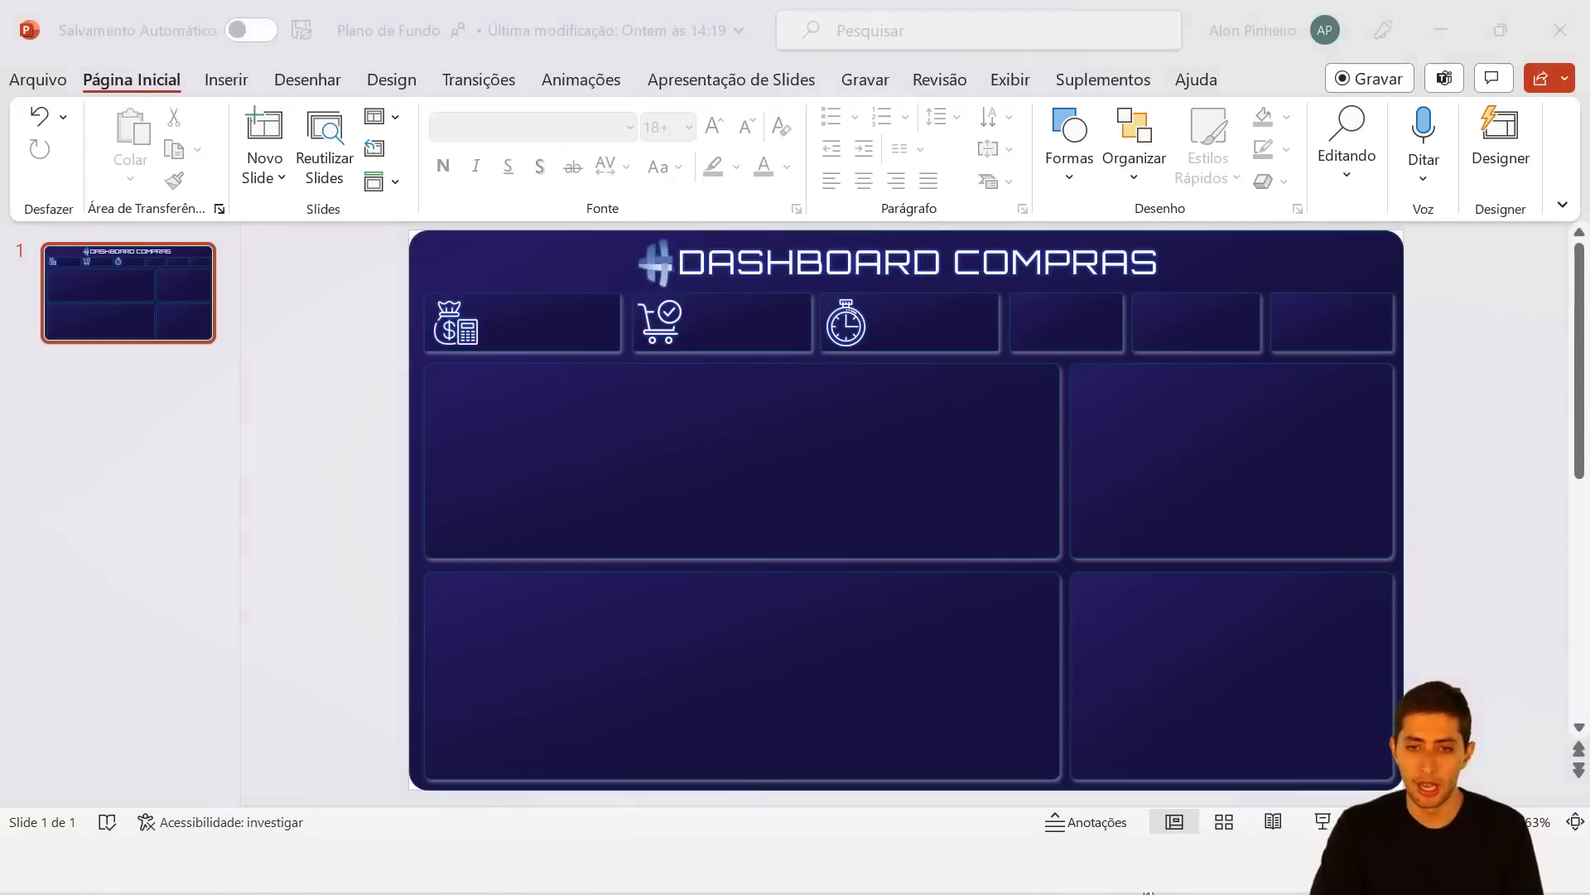
left_click(1259, 285)
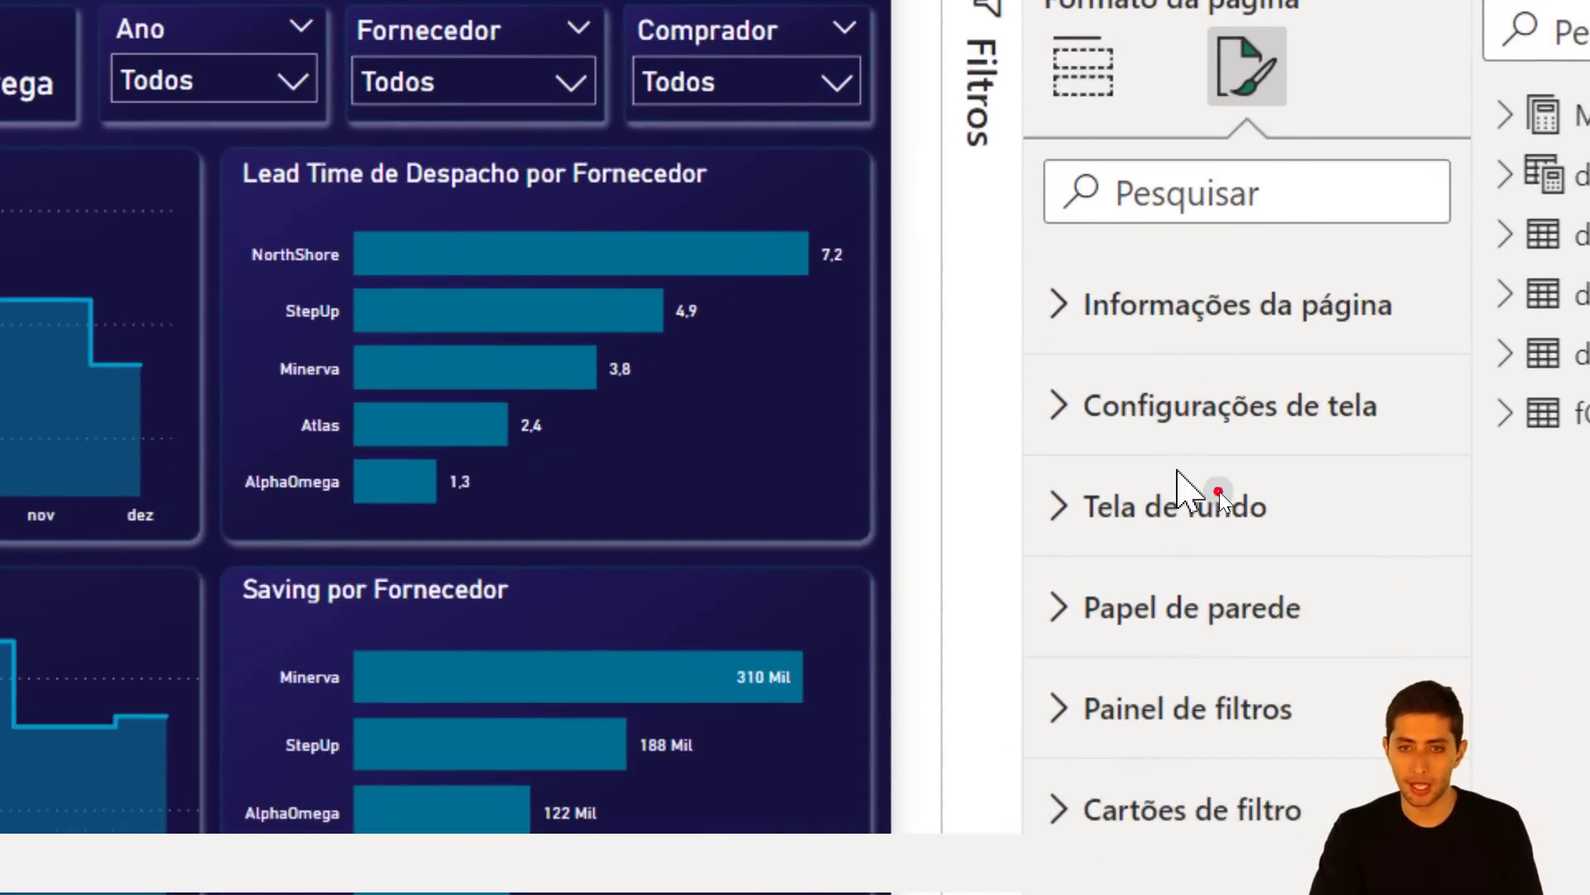
left_click(1219, 490)
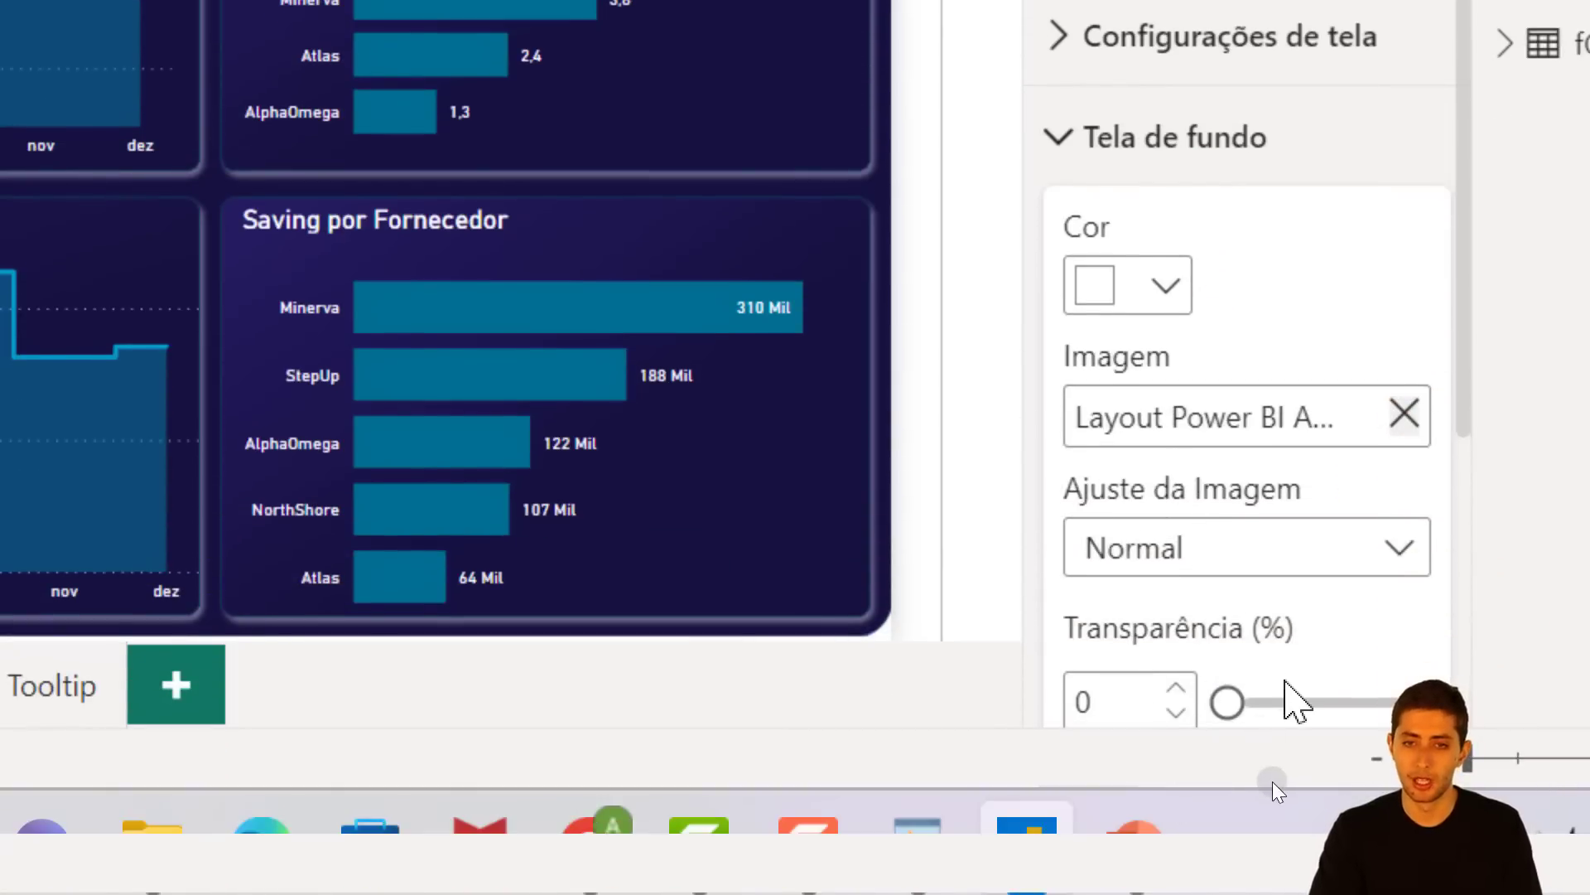
Set the canvas background image's transparency to 100% with its fit kept at Normal.
left_click_drag(1218, 695, 1426, 696)
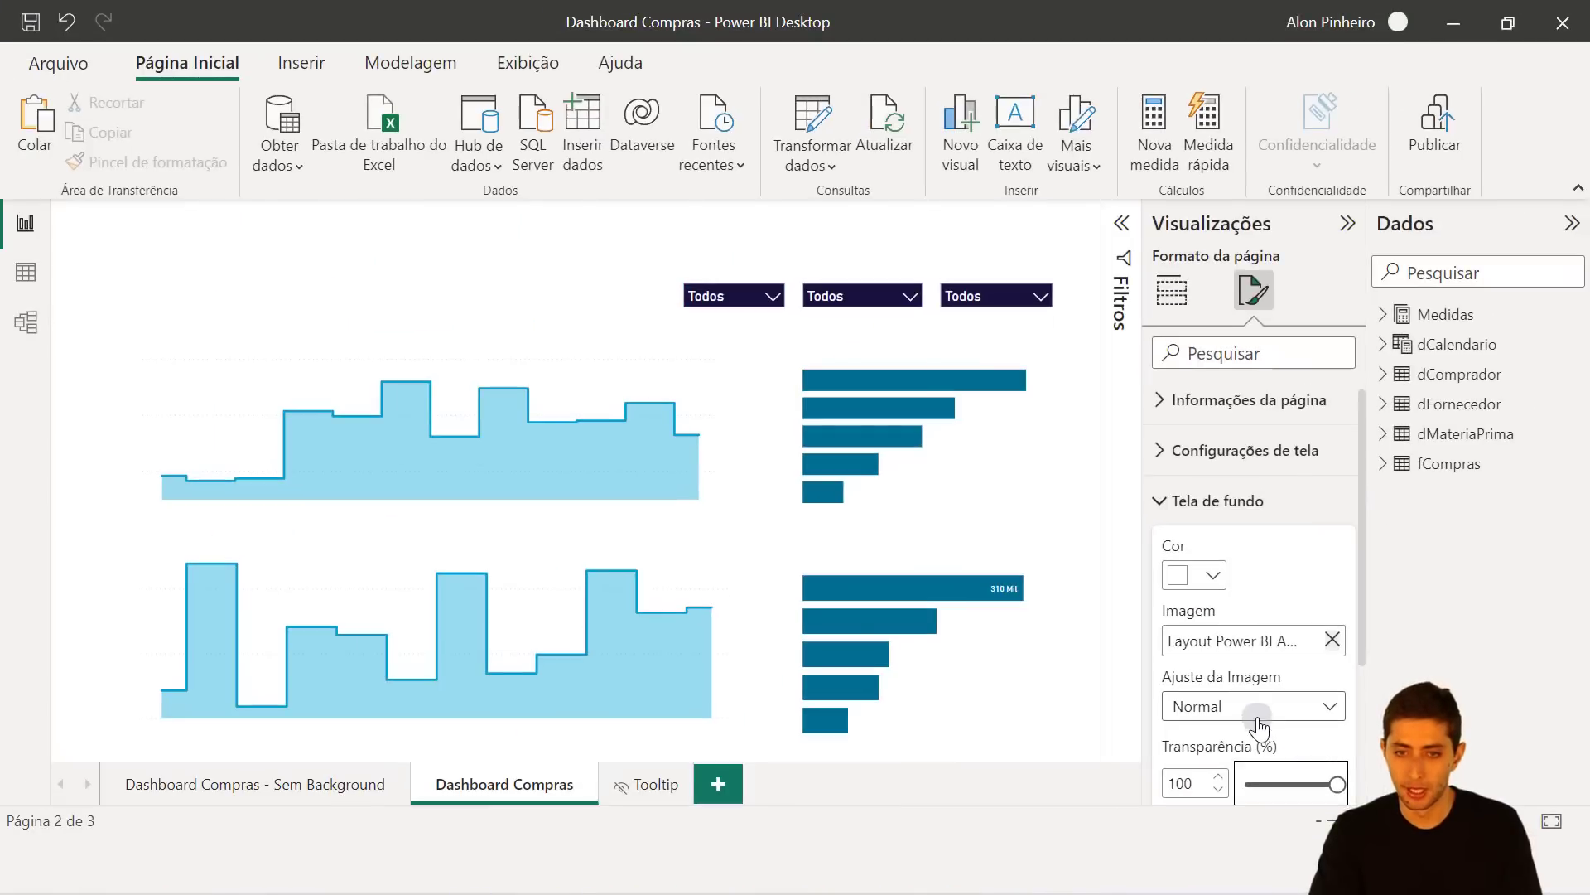
left_click(1205, 530)
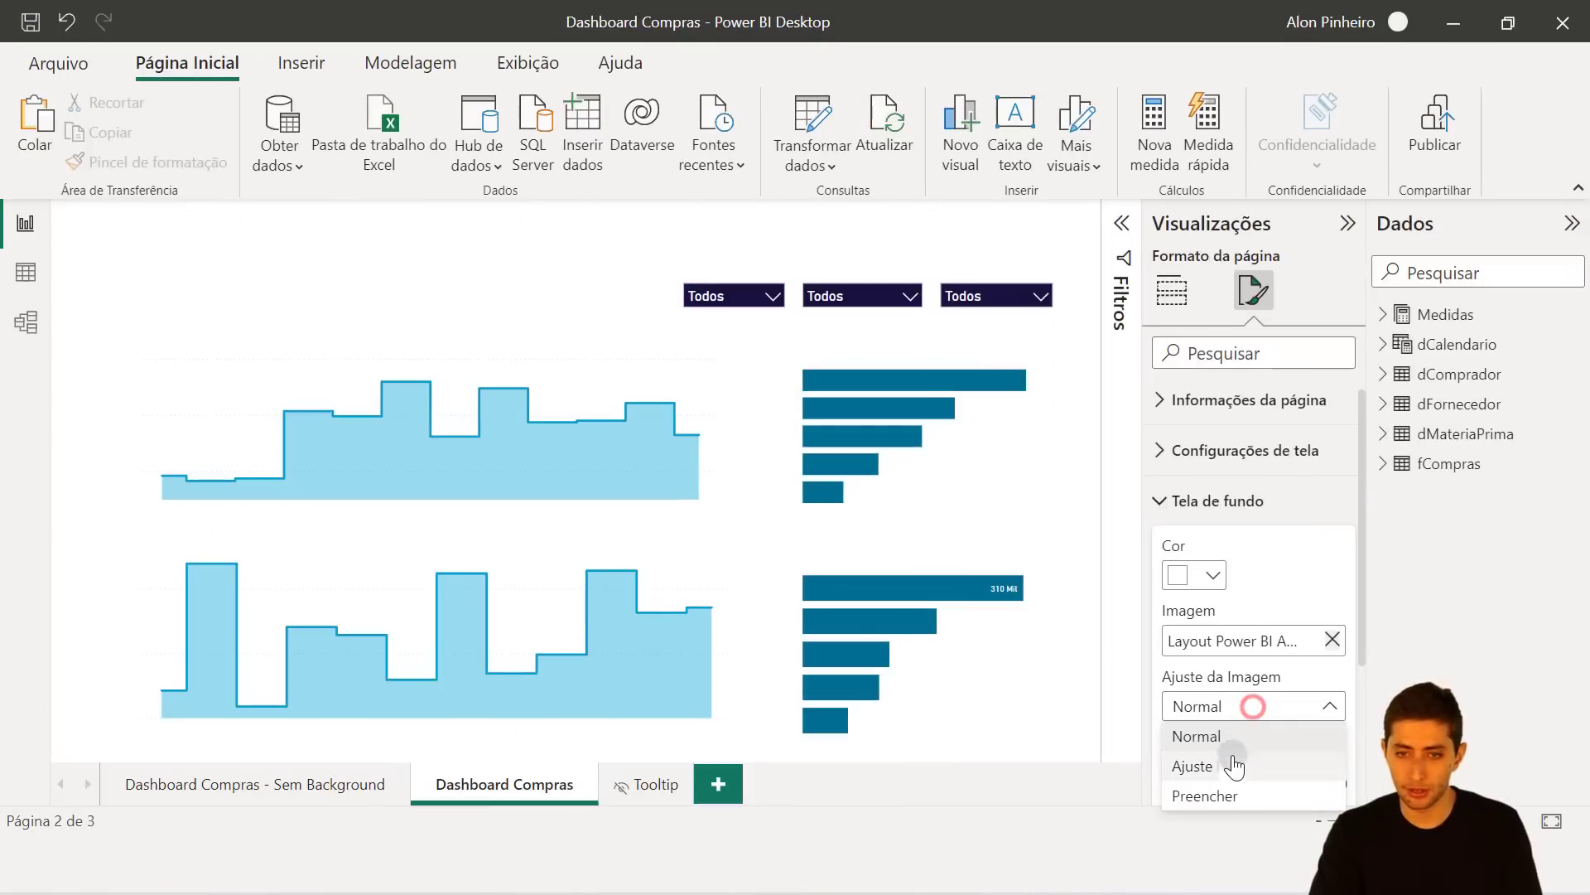
left_click(1232, 736)
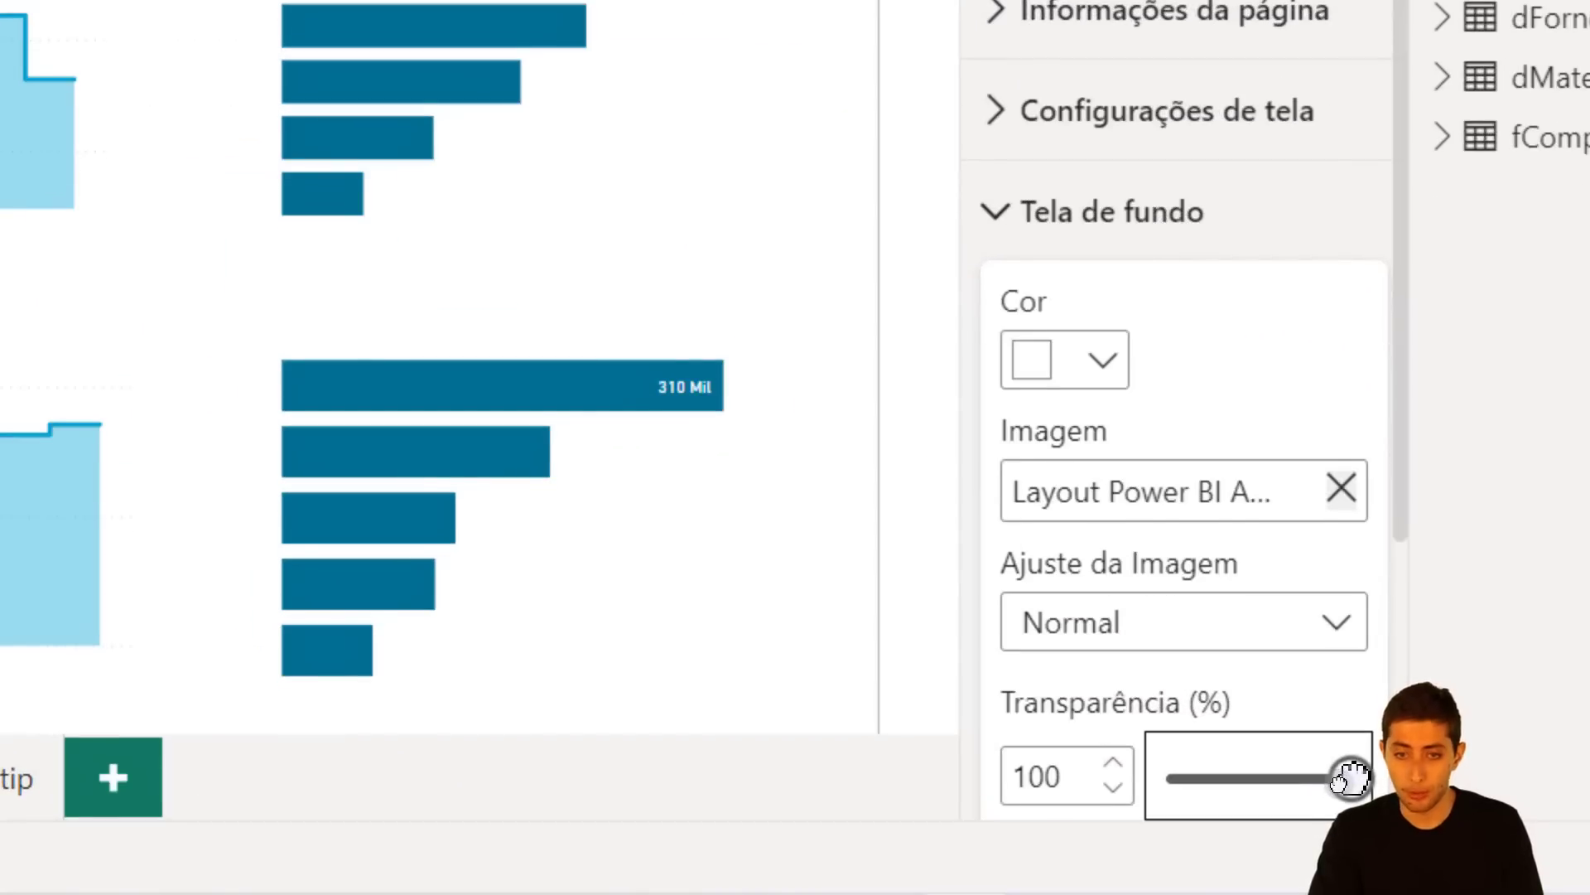
Set the canvas background image's transparency to 0% and its image fit to Ajuste.
left_click_drag(1349, 773, 1116, 791)
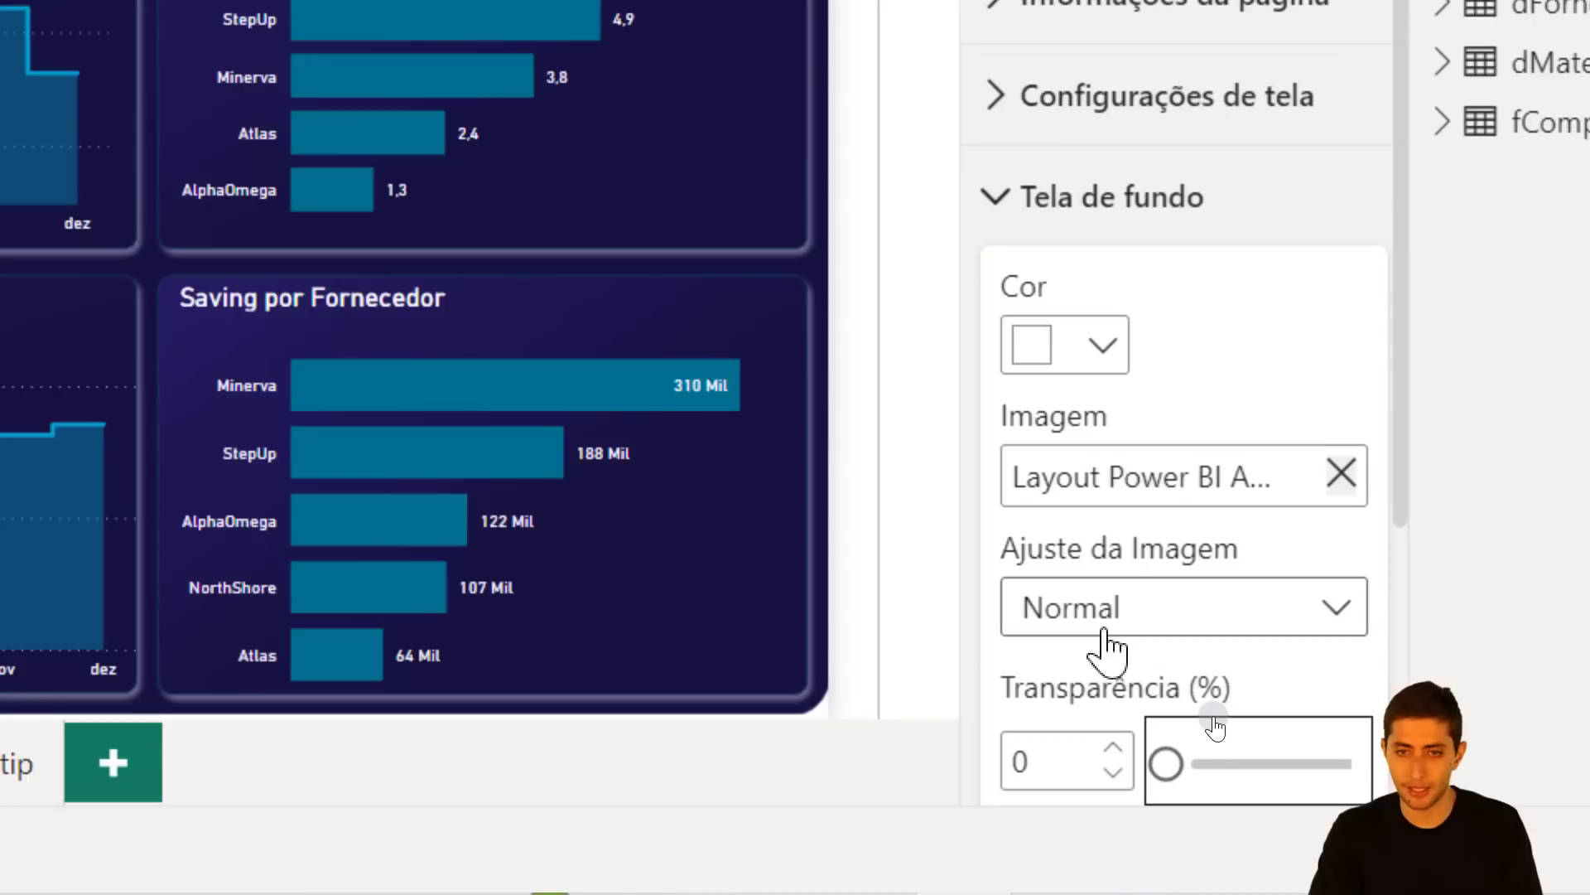
left_click(1105, 631)
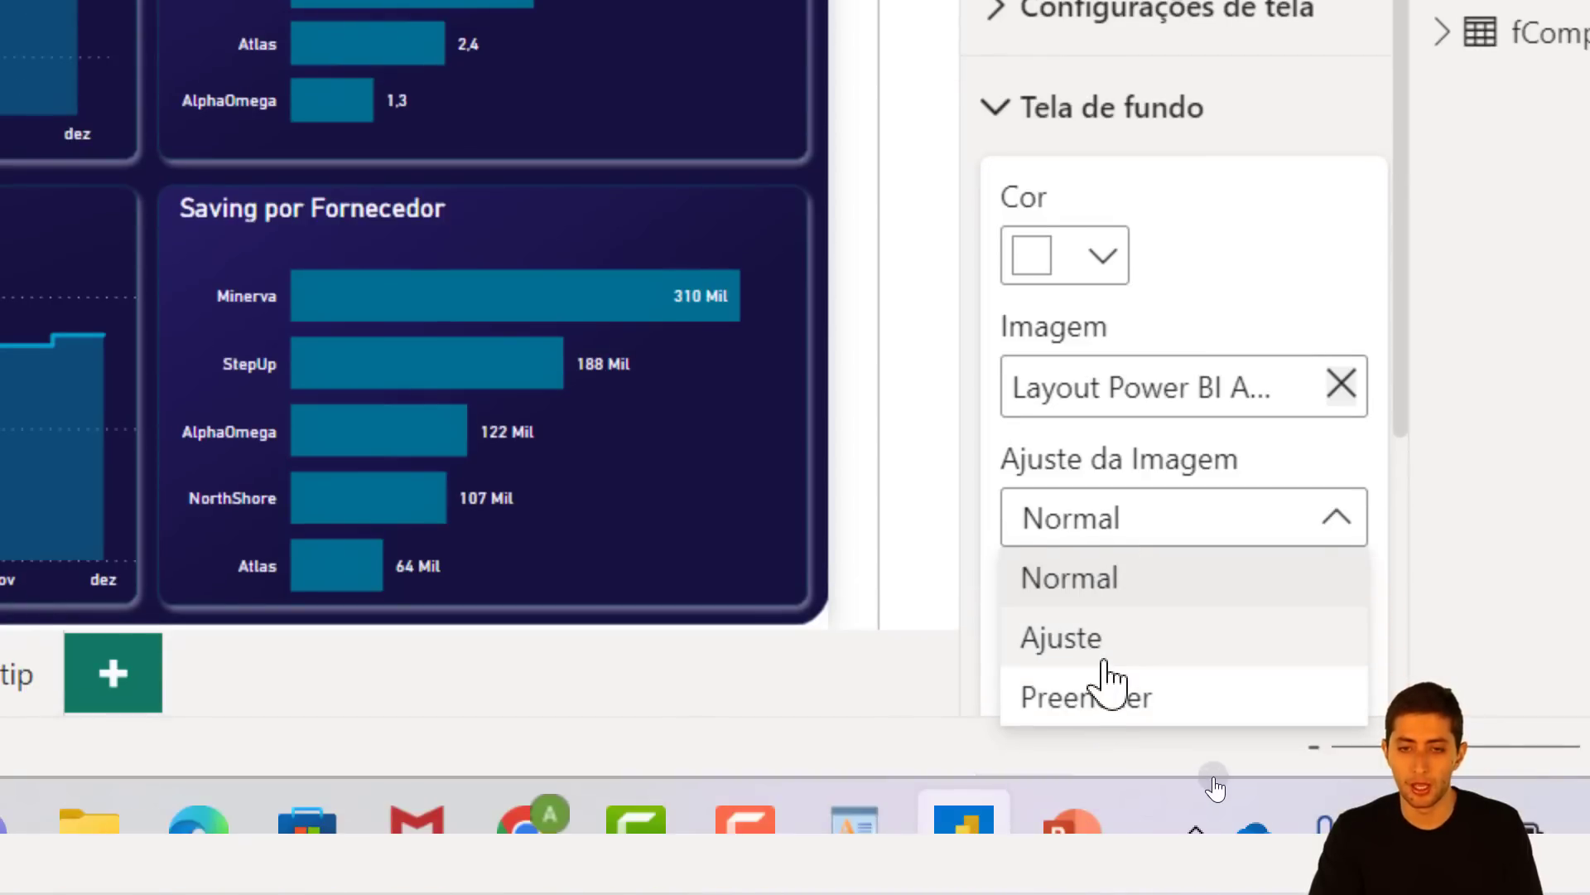
left_click(1105, 659)
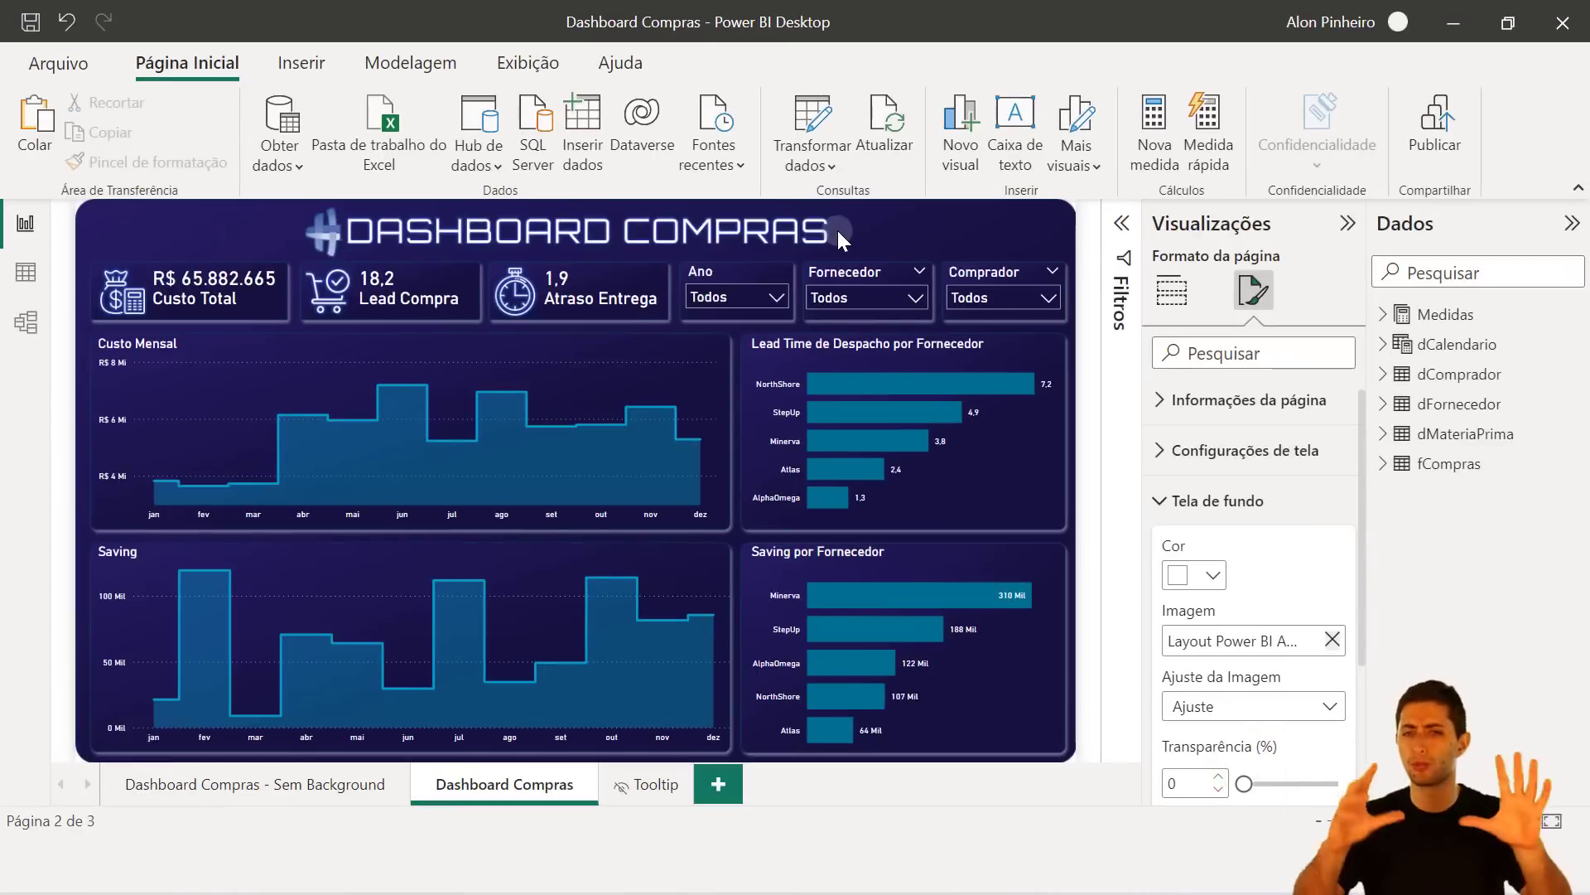
left_click(1268, 714)
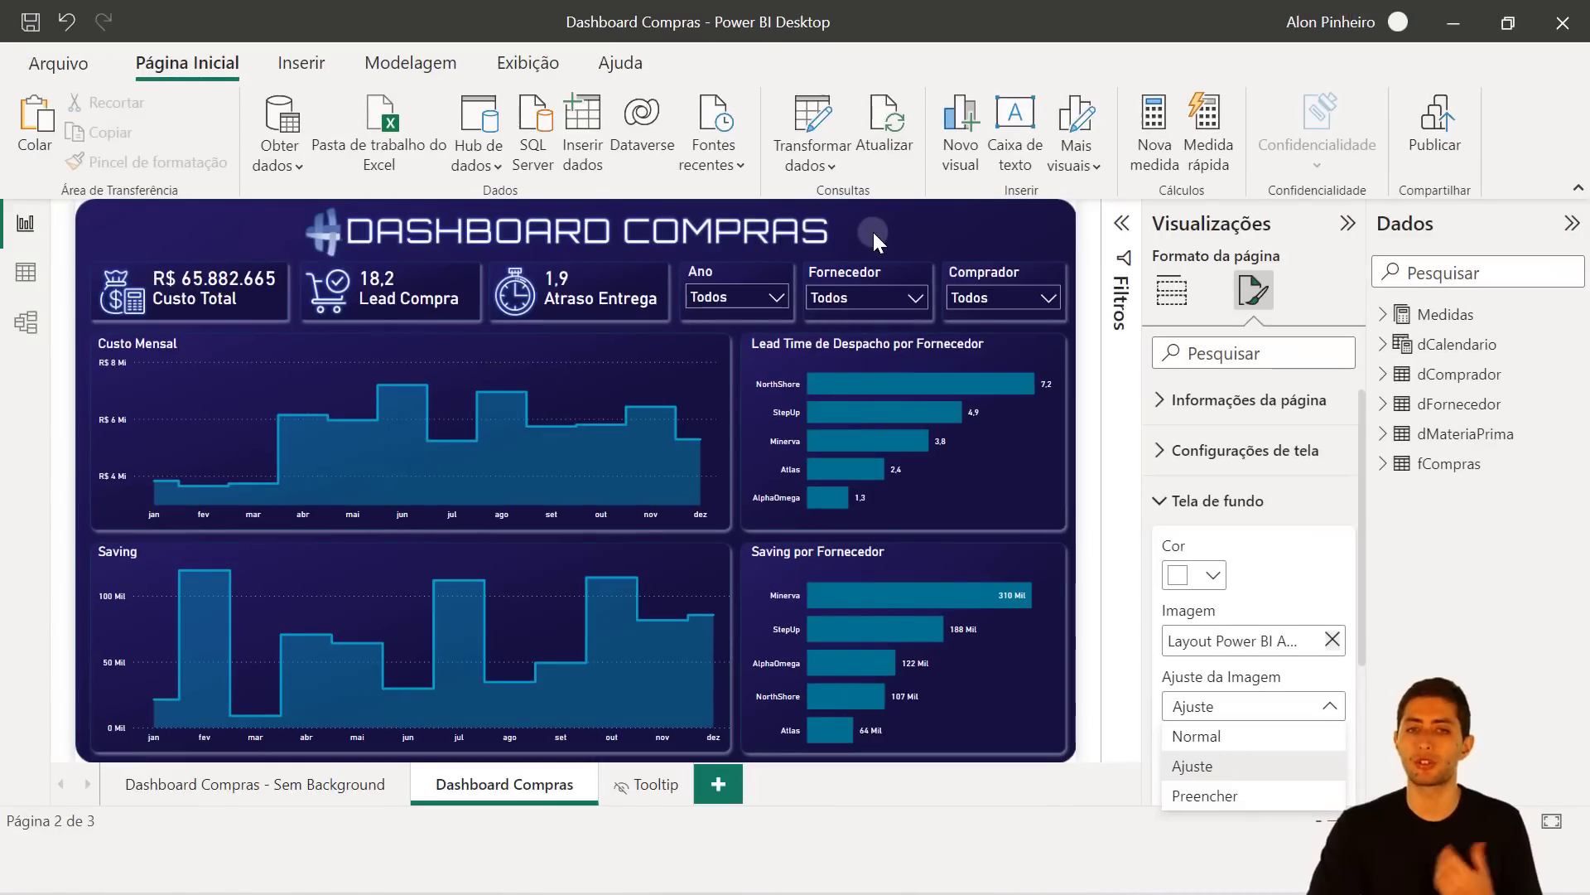
left_click(873, 232)
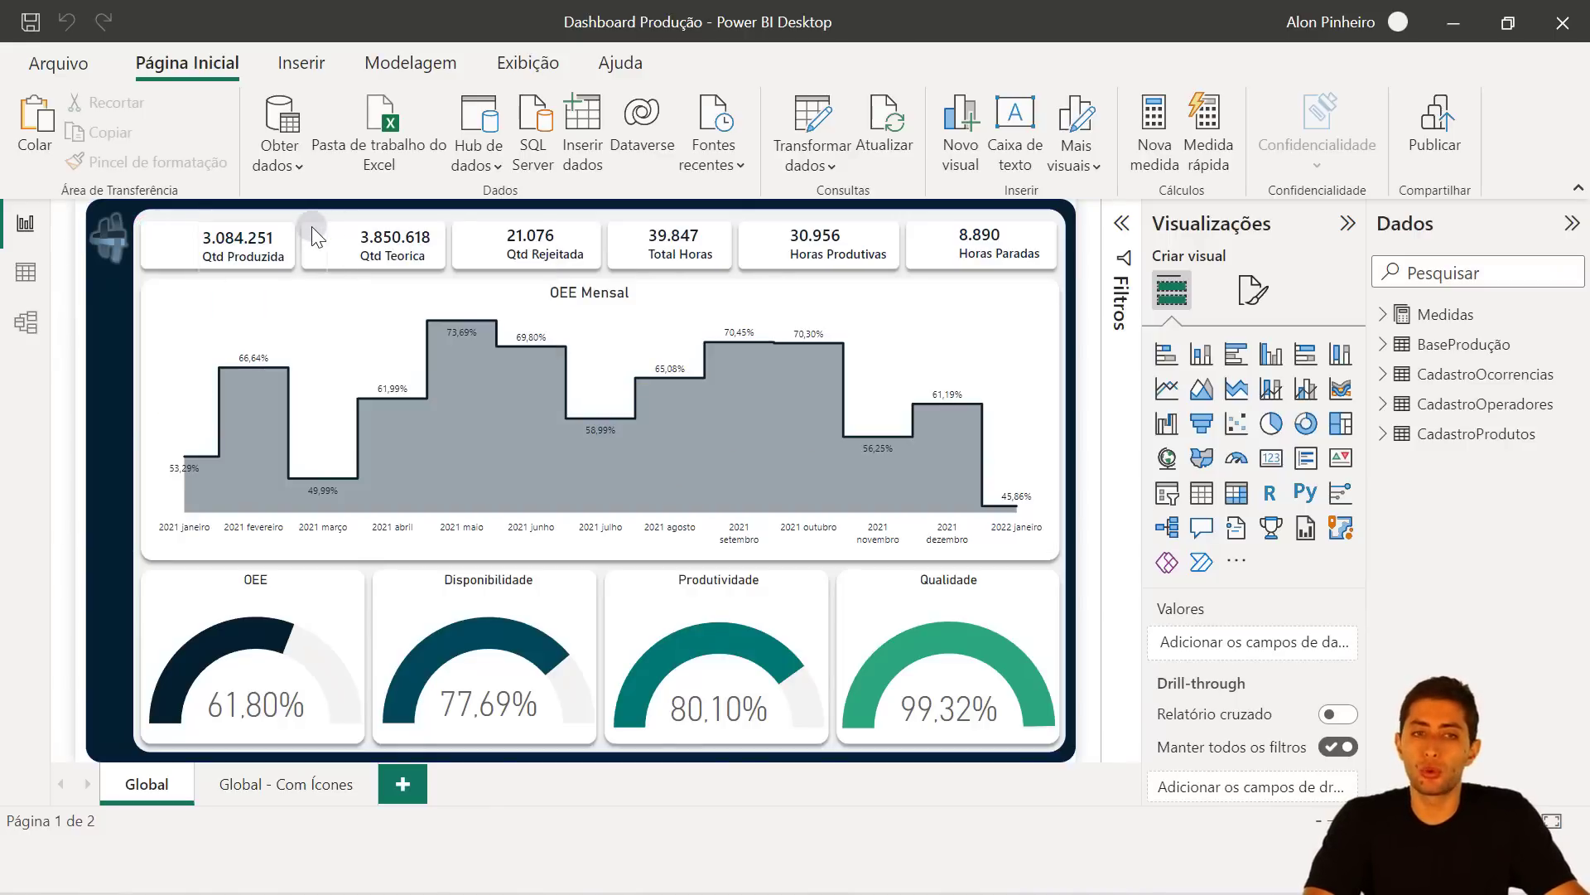
Shift the Qtd Produzida card slightly to the left on the Global page of the Dashboard Produção report.
left_click_drag(308, 235, 293, 237)
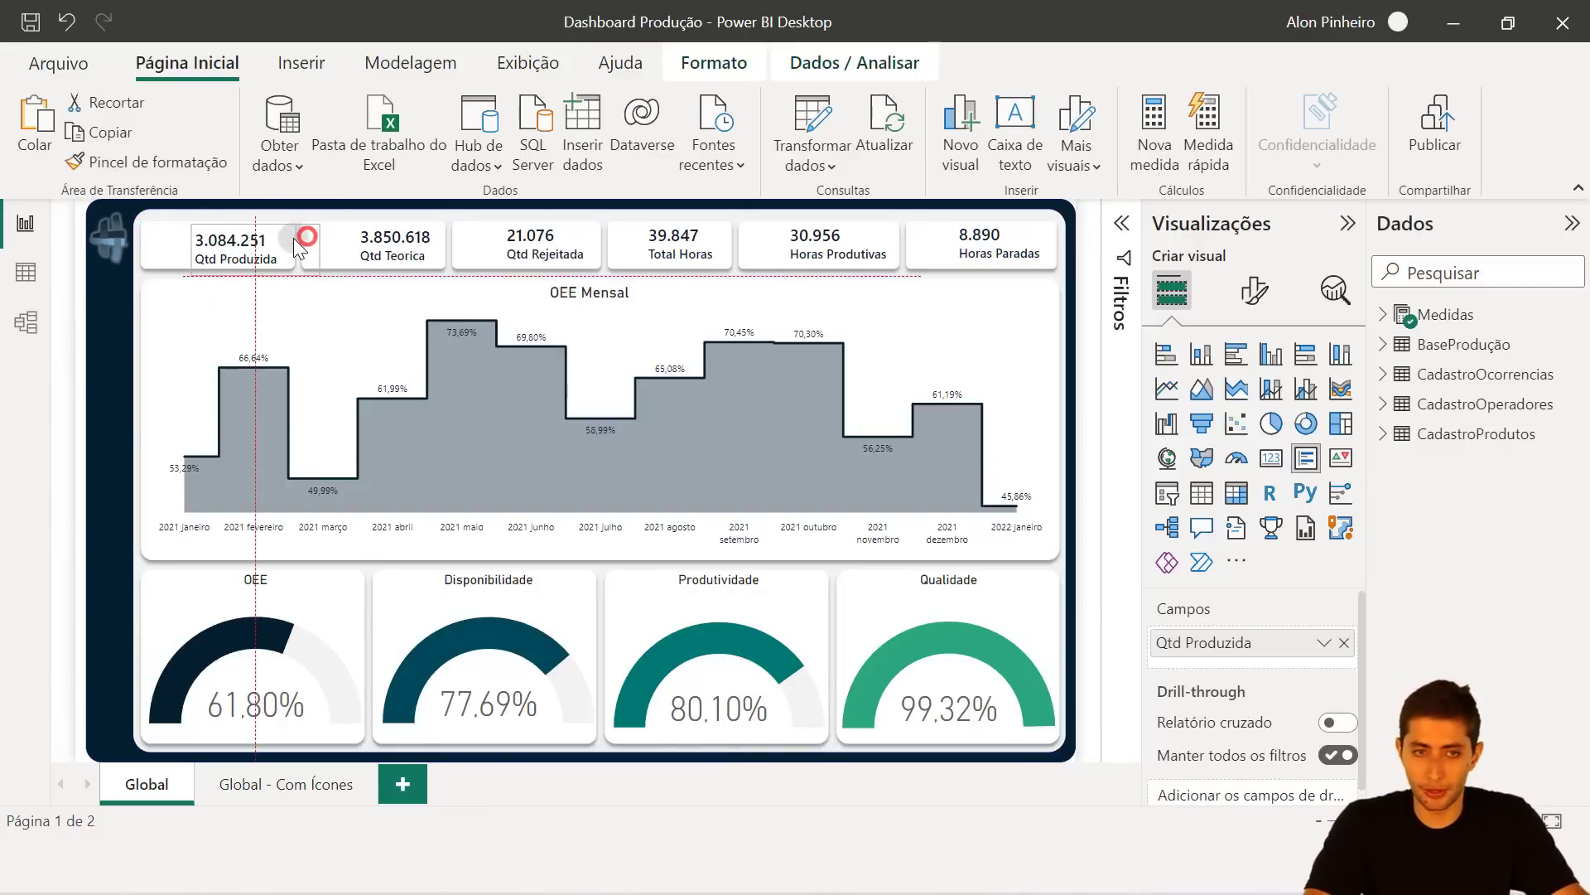
left_click(175, 226)
left_click(260, 253)
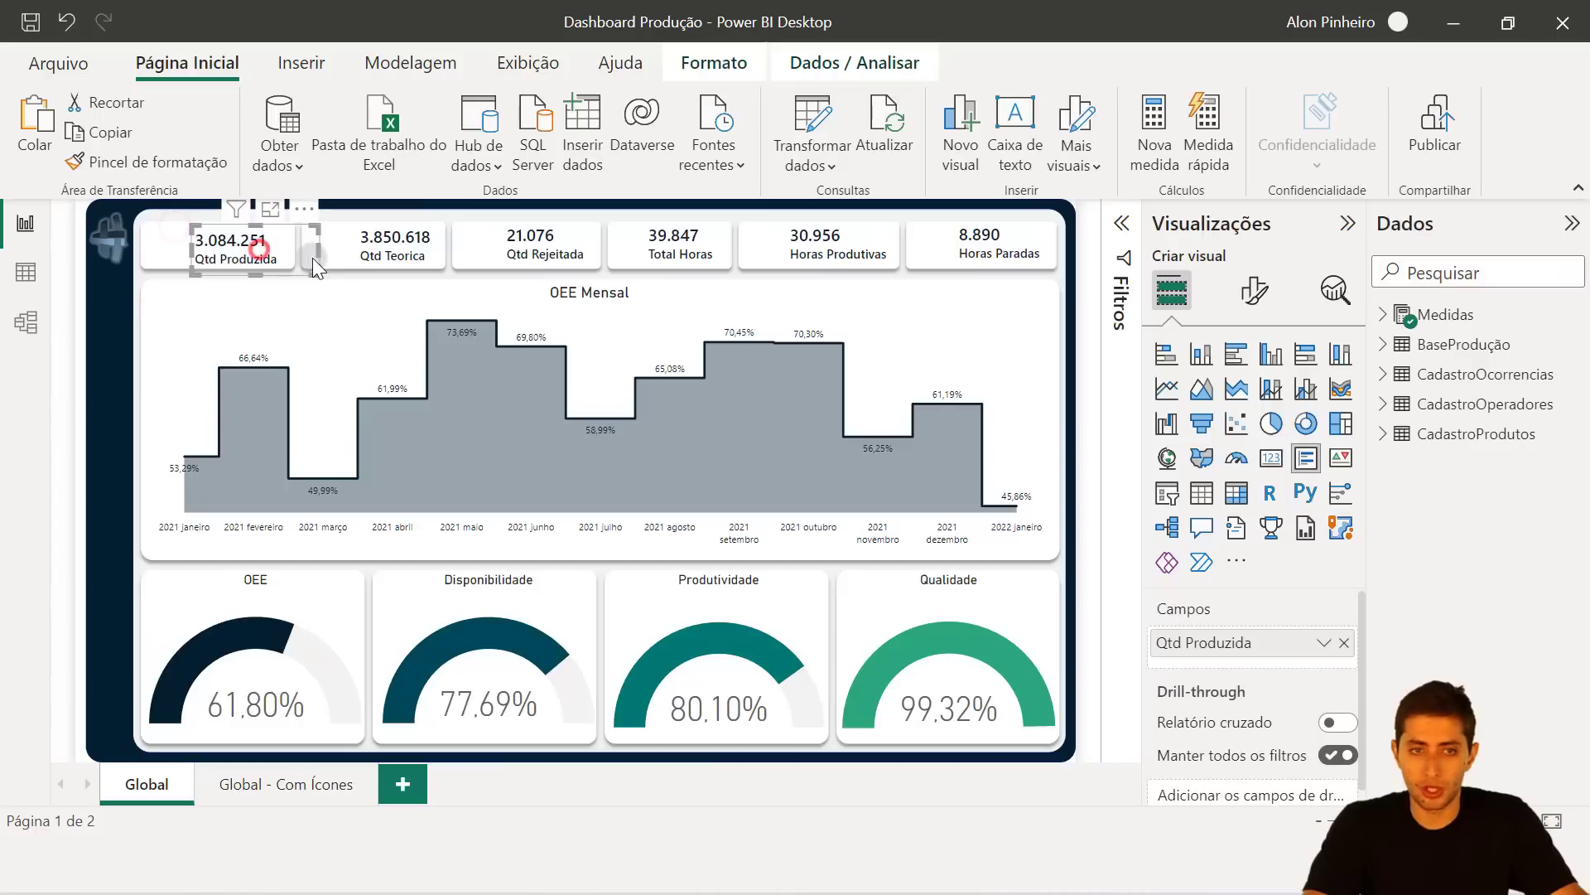
left_click(176, 239)
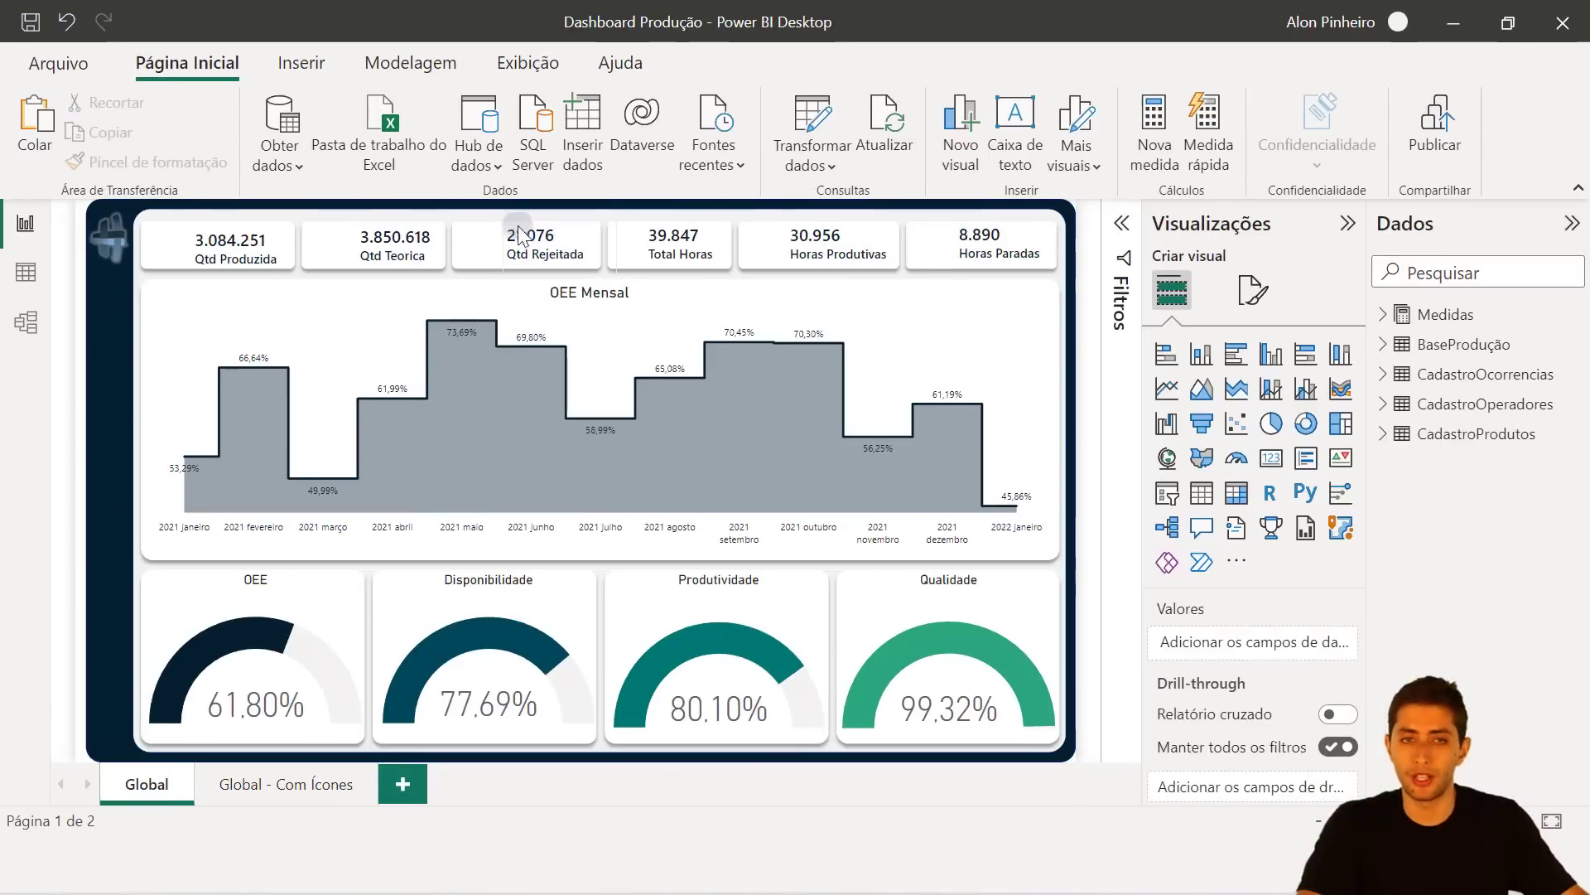
mouse_move(452, 230)
left_mouse_down()
mouse_move(495, 264)
mouse_move(449, 230)
left_mouse_up()
left_click(477, 231)
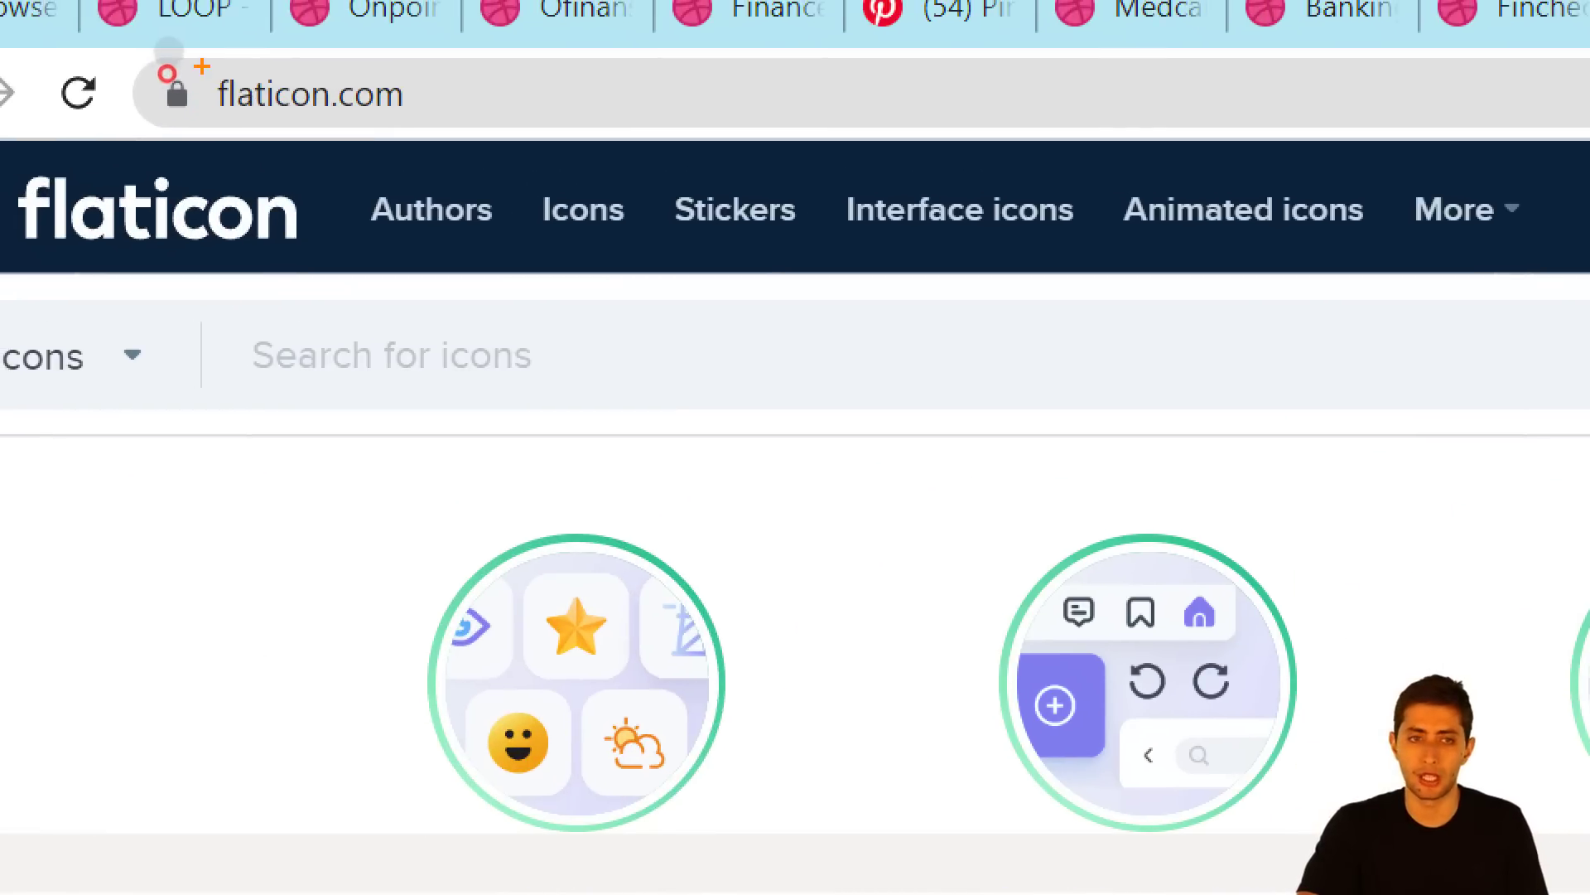
On Flaticon, search for "manufacture" icons and open the black outline Conveyor icon with the robot arm.
left_click_drag(201, 67, 435, 127)
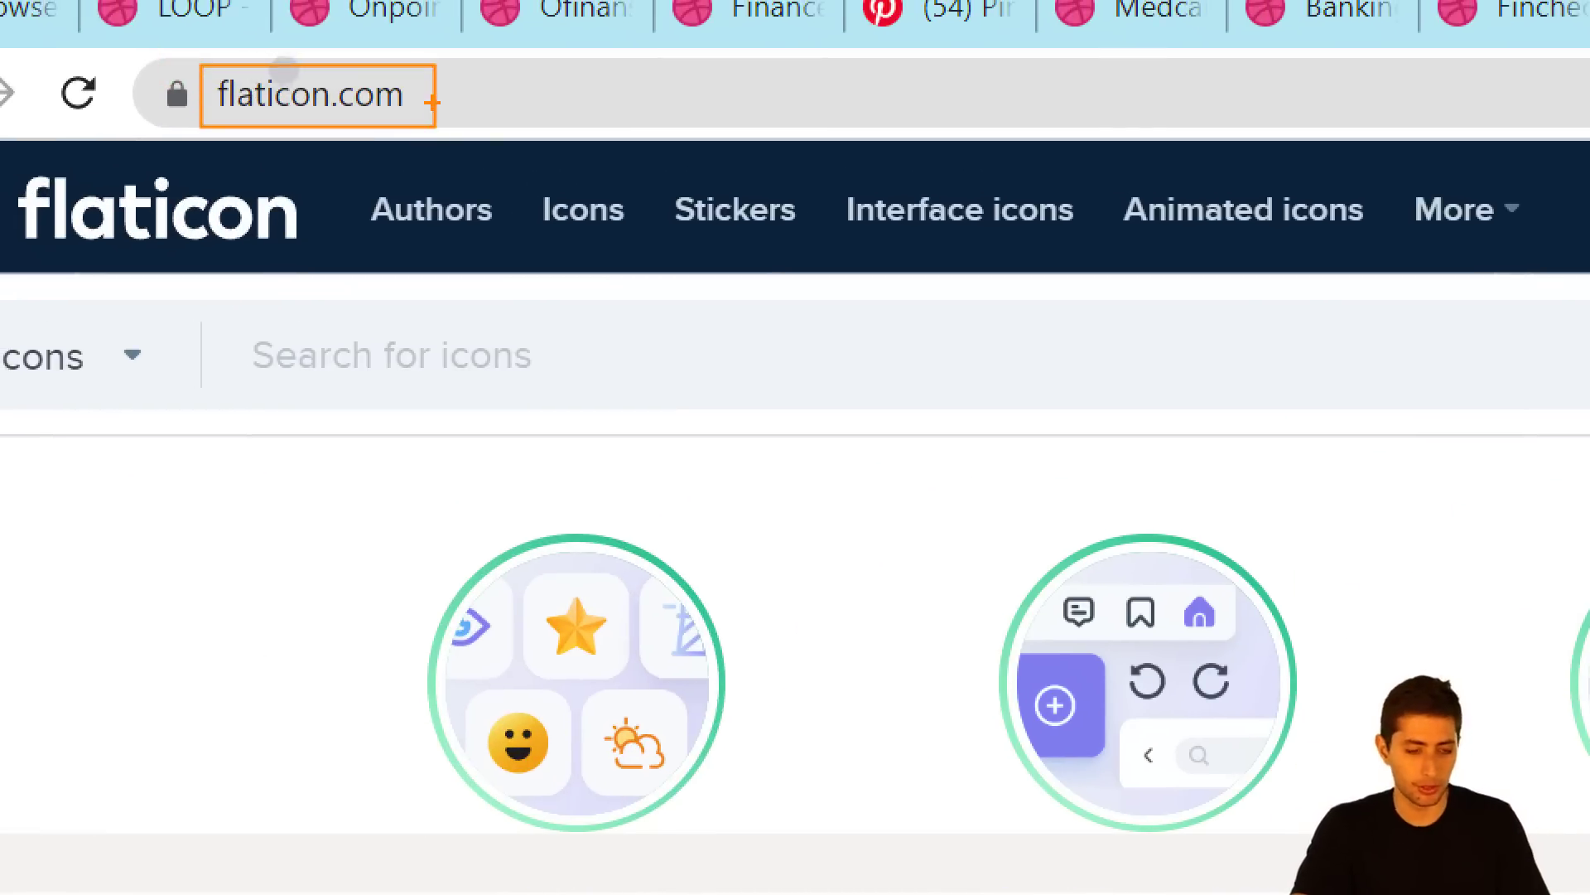
key("Escape")
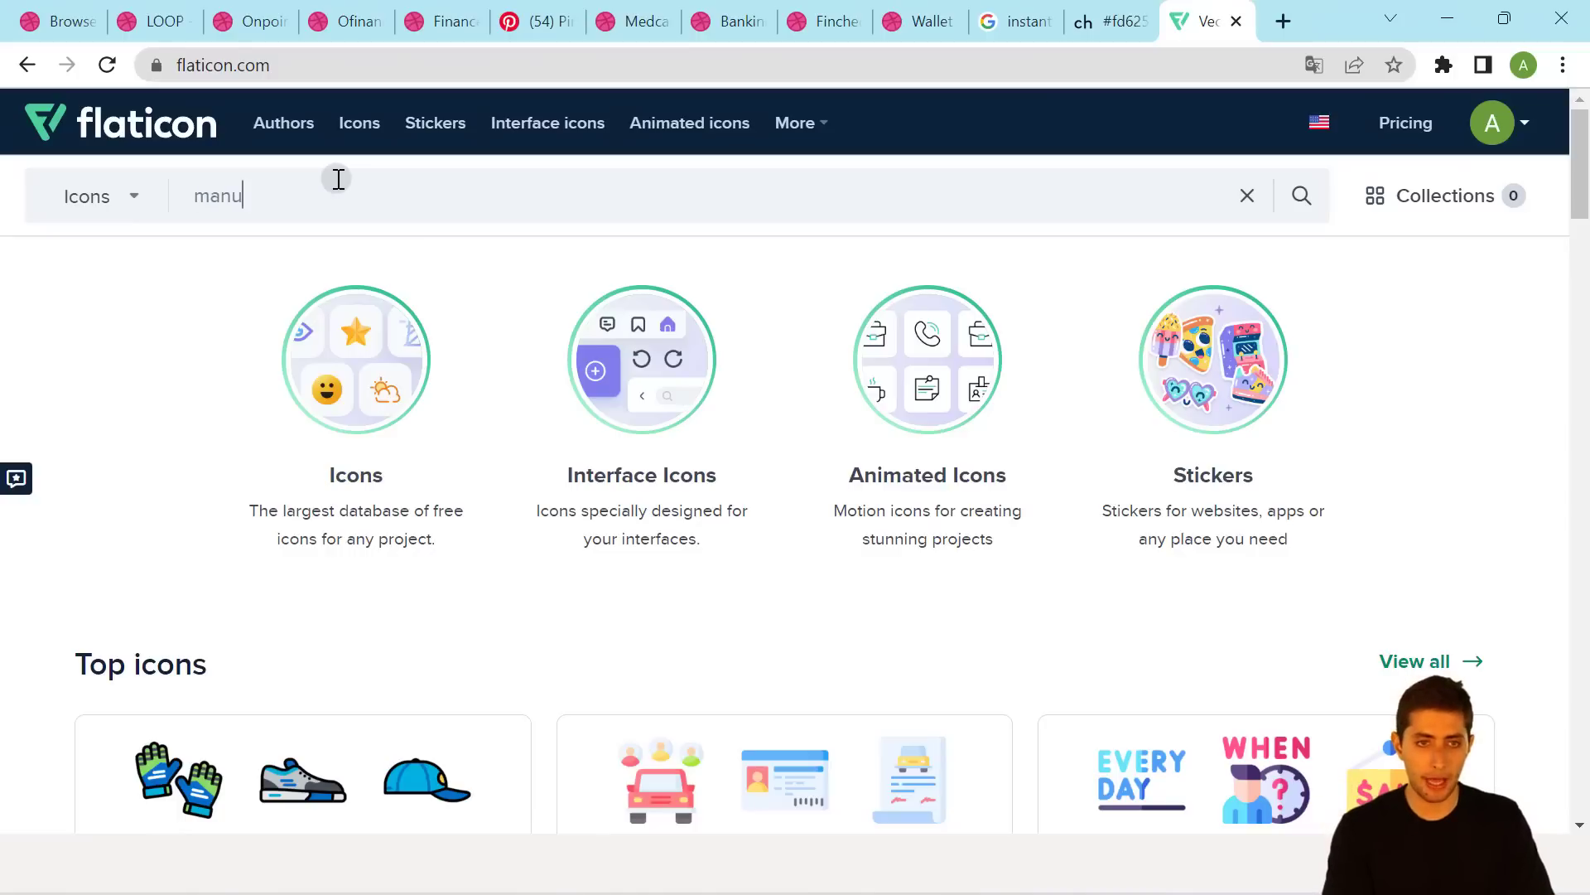
key("Return")
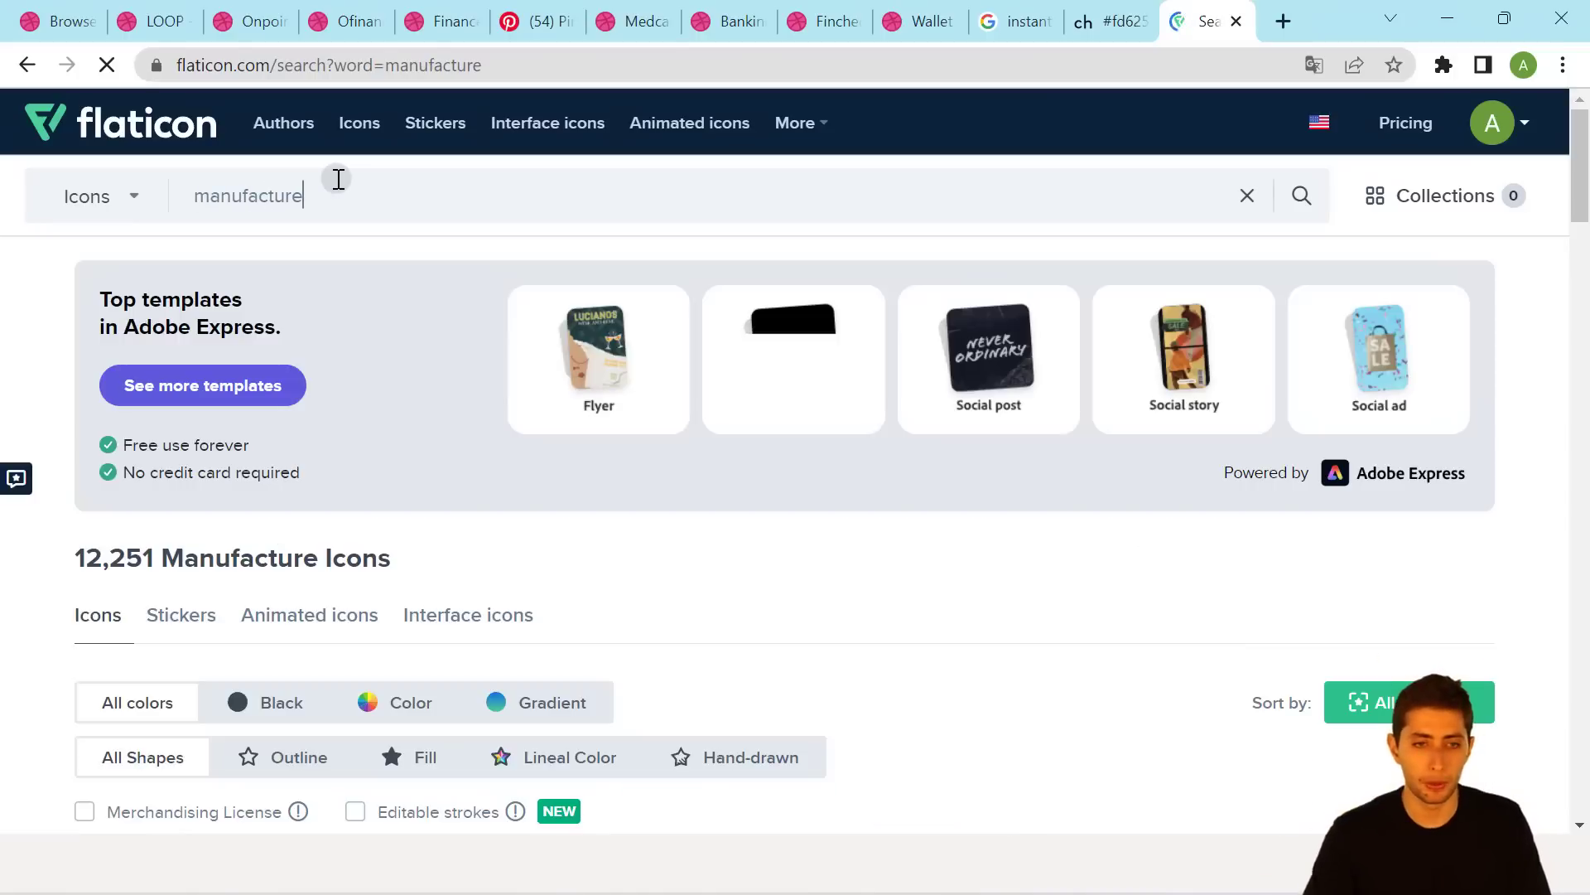
scroll(530, 433, "down", 6)
scroll(519, 413, "down", 1)
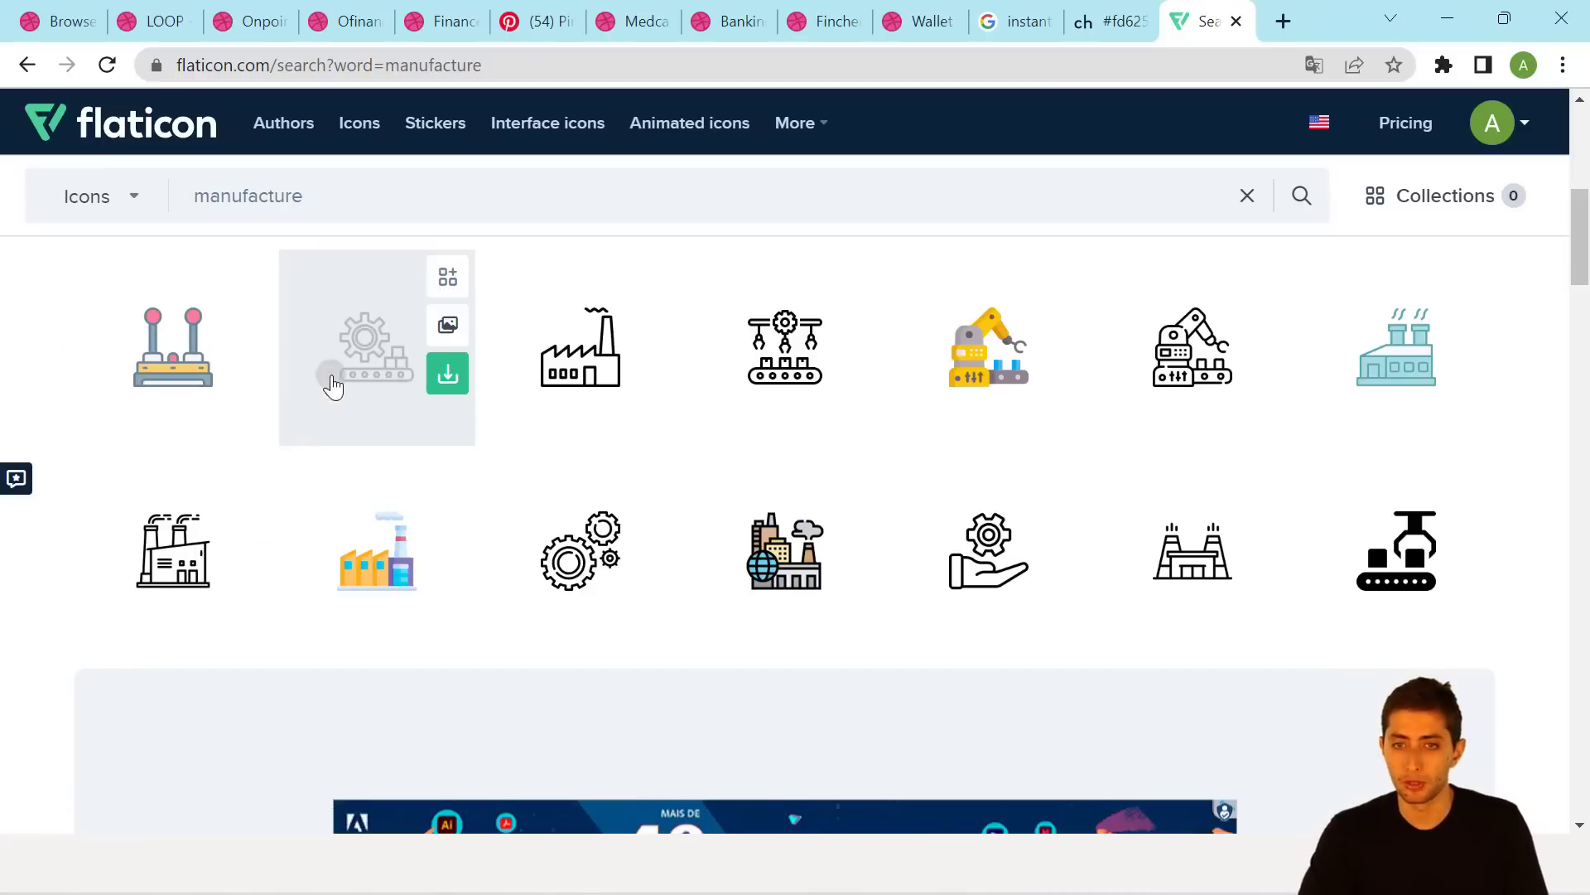
scroll(1369, 503, "up", 2)
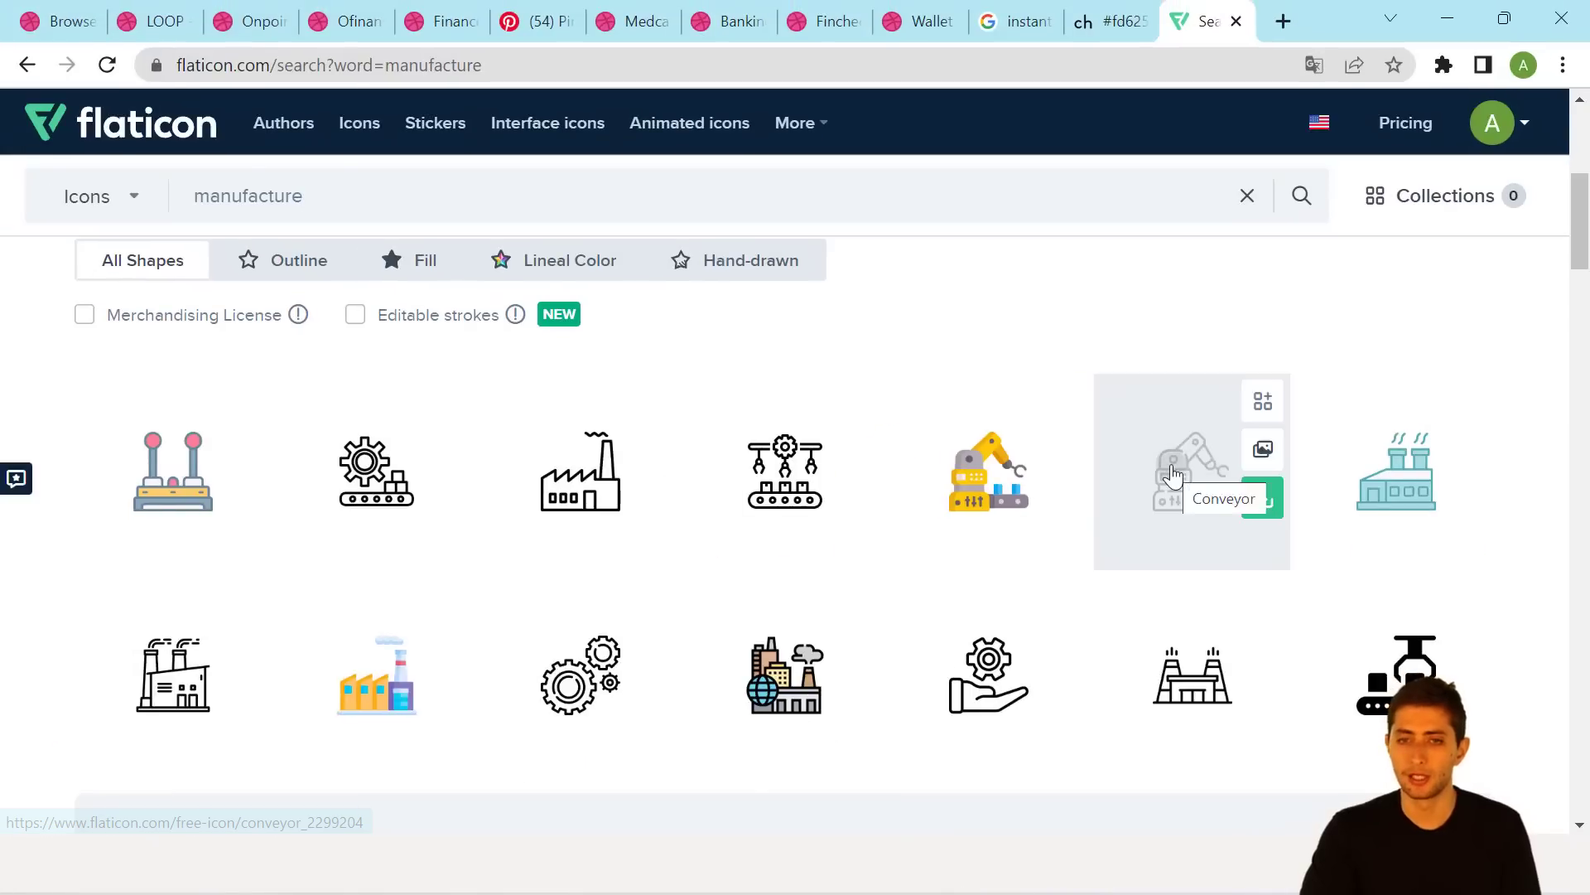
left_click(1170, 465)
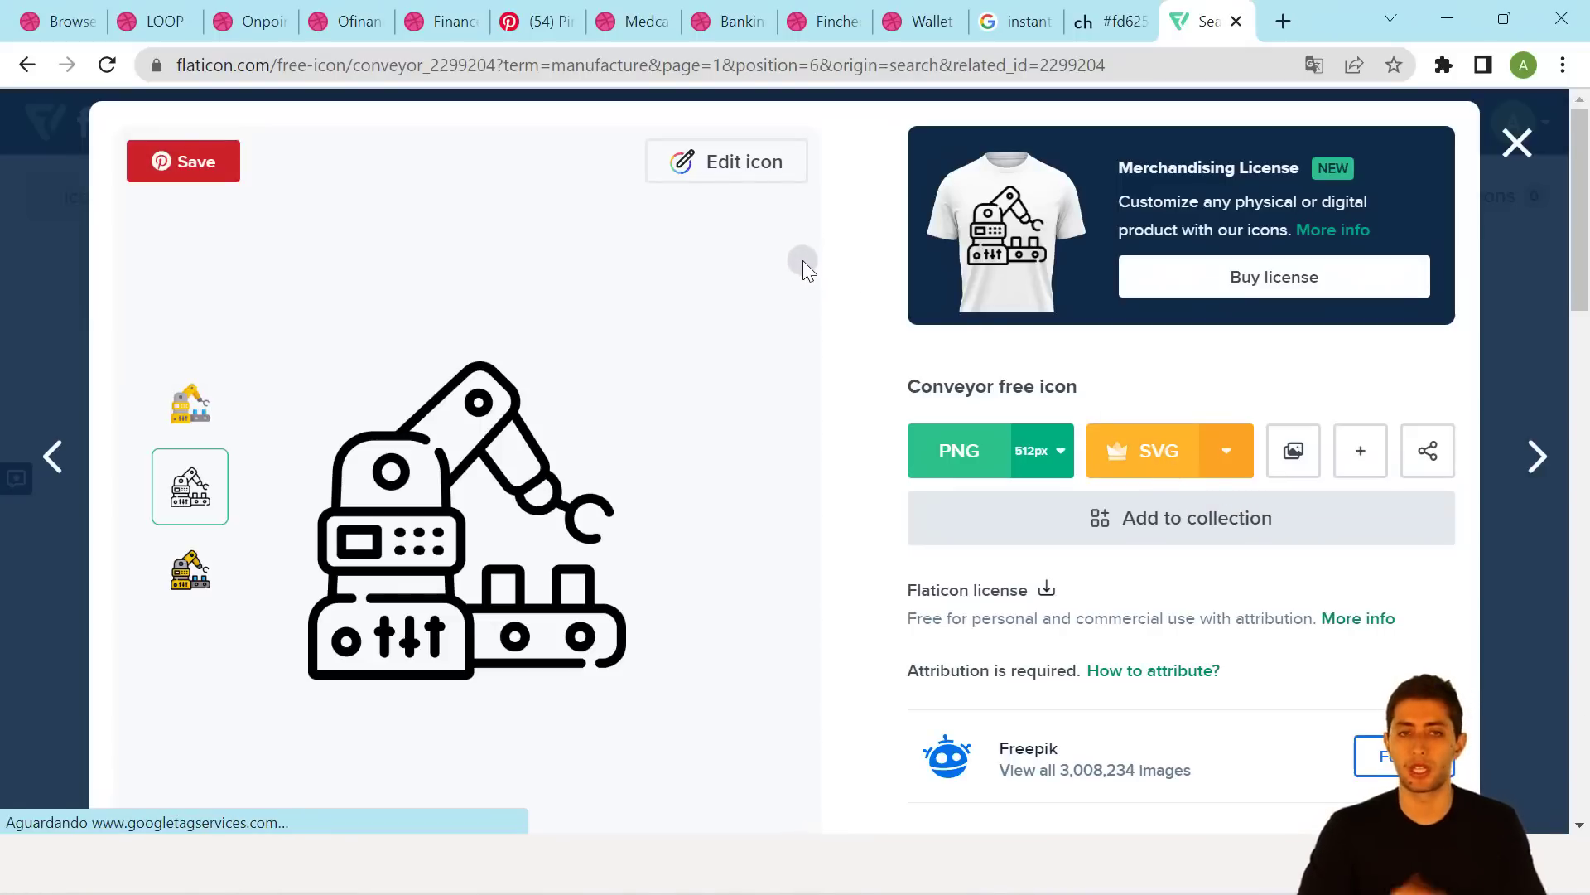
Open the Conveyor icon in the icon editor and bring up the picker for choosing a new color.
left_click(733, 173)
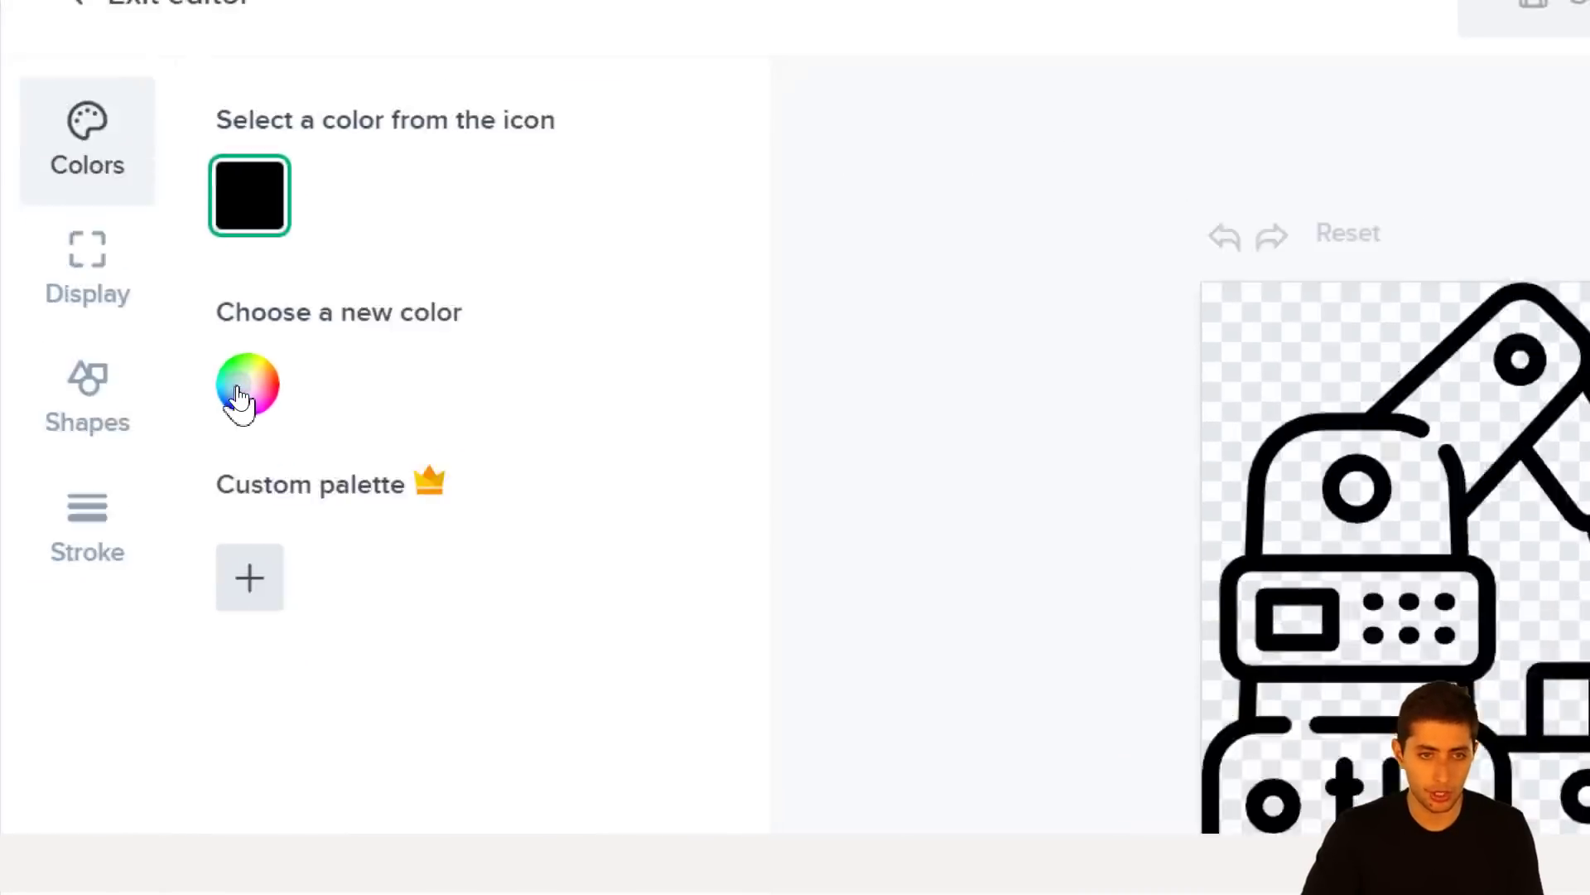
left_click(241, 389)
left_click(324, 495)
mouse_move(324, 496)
left_mouse_down()
mouse_move(494, 450)
mouse_move(430, 514)
mouse_move(322, 501)
mouse_move(281, 465)
mouse_move(291, 494)
mouse_move(266, 472)
mouse_move(226, 416)
mouse_move(277, 530)
mouse_move(251, 602)
left_mouse_up()
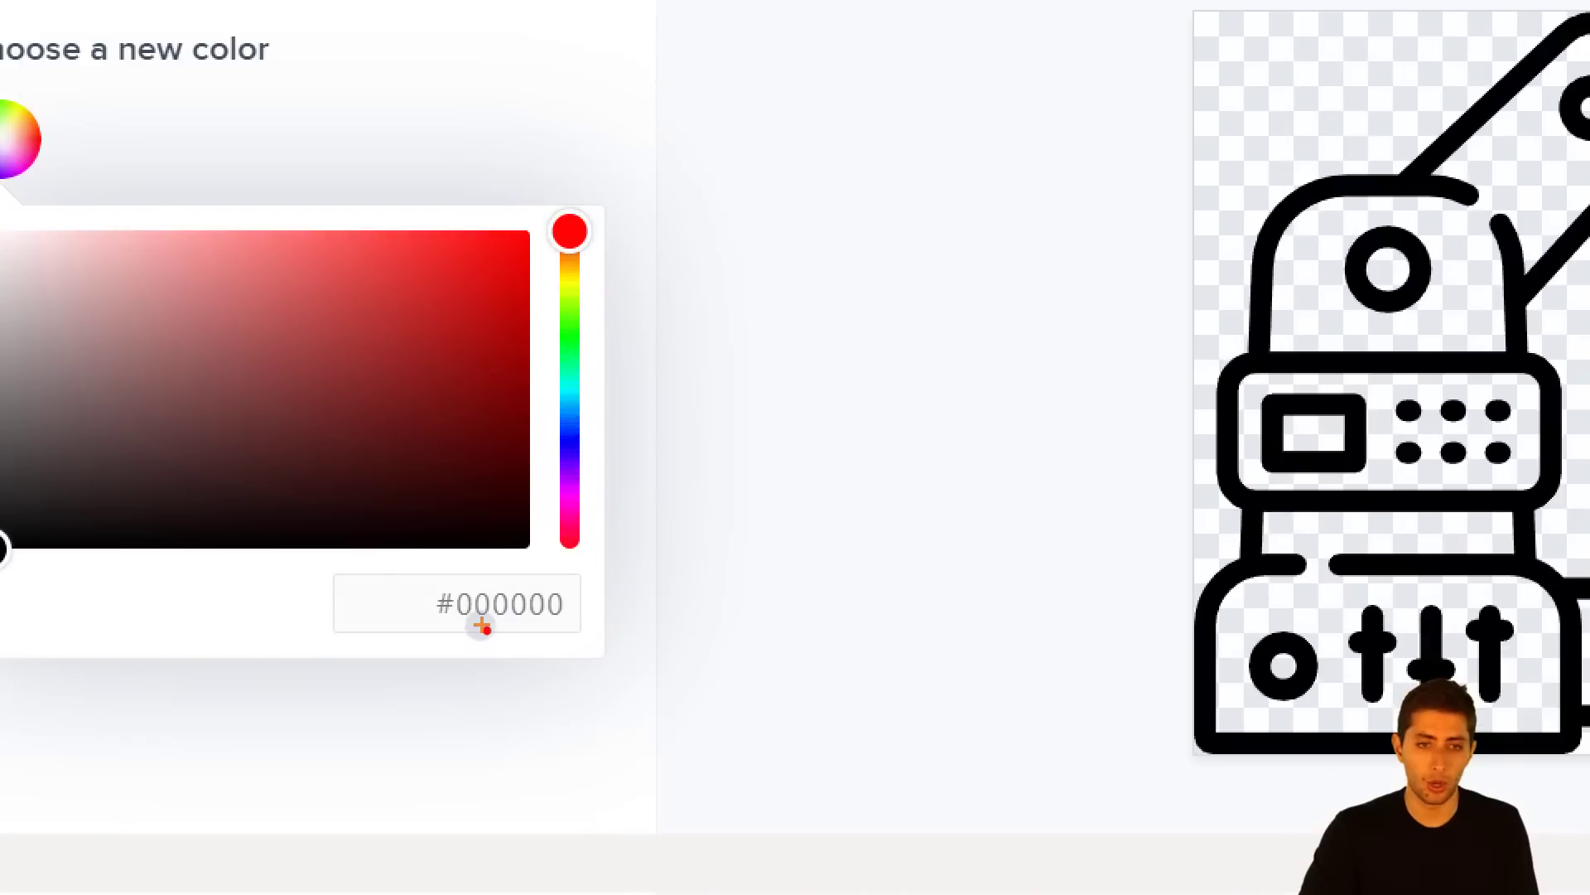
left_click(487, 627)
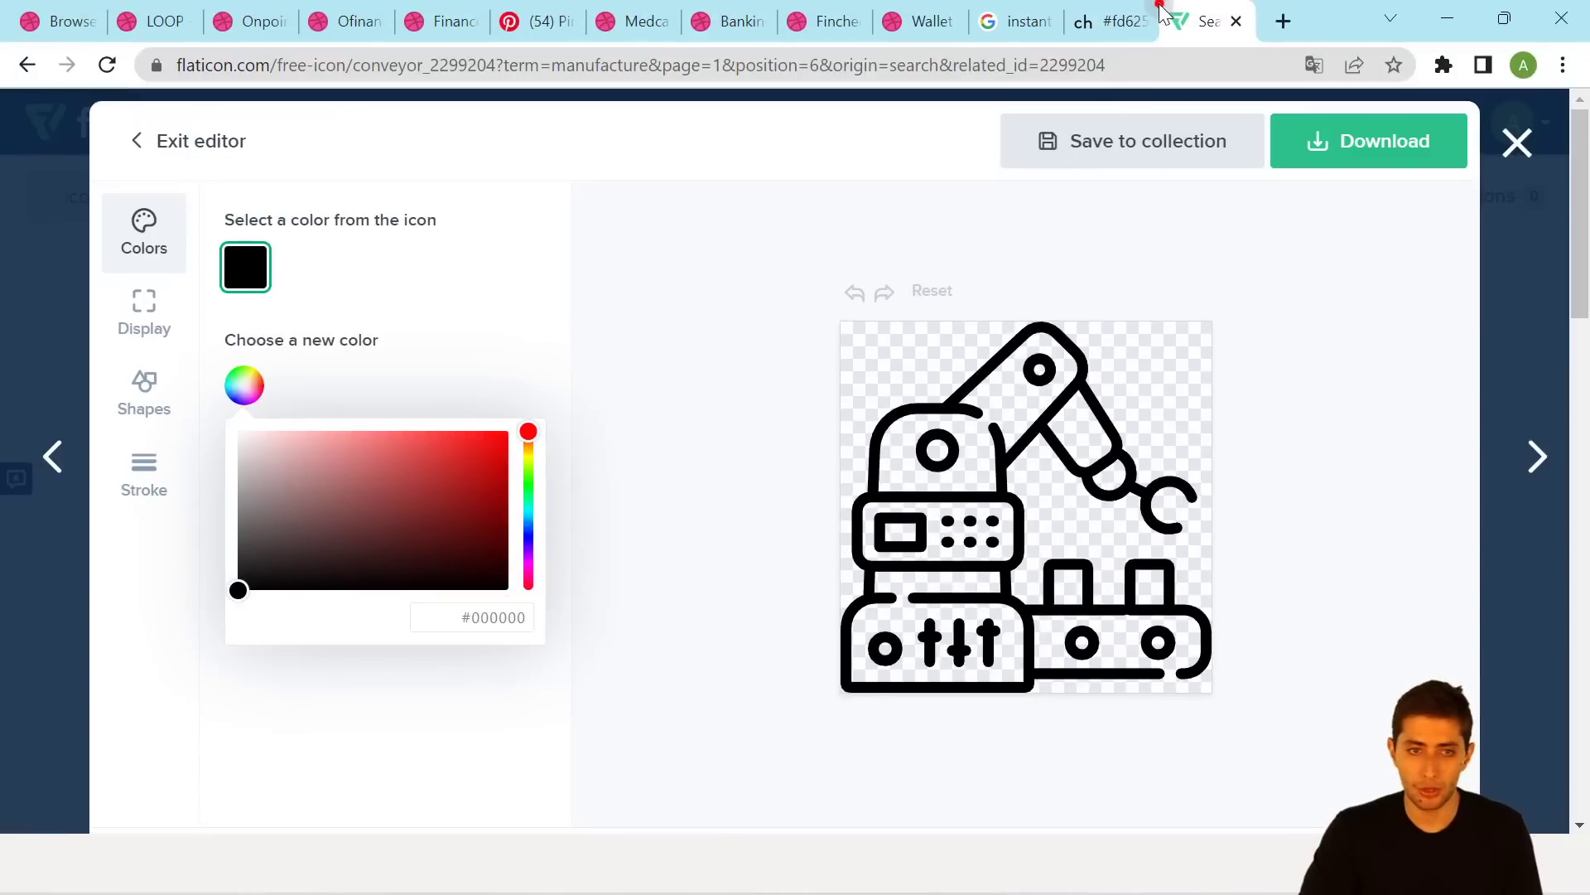
Copy the hex code #FD625E from the open color-hex page.
left_click(1162, 11)
left_click_drag(507, 537, 646, 543)
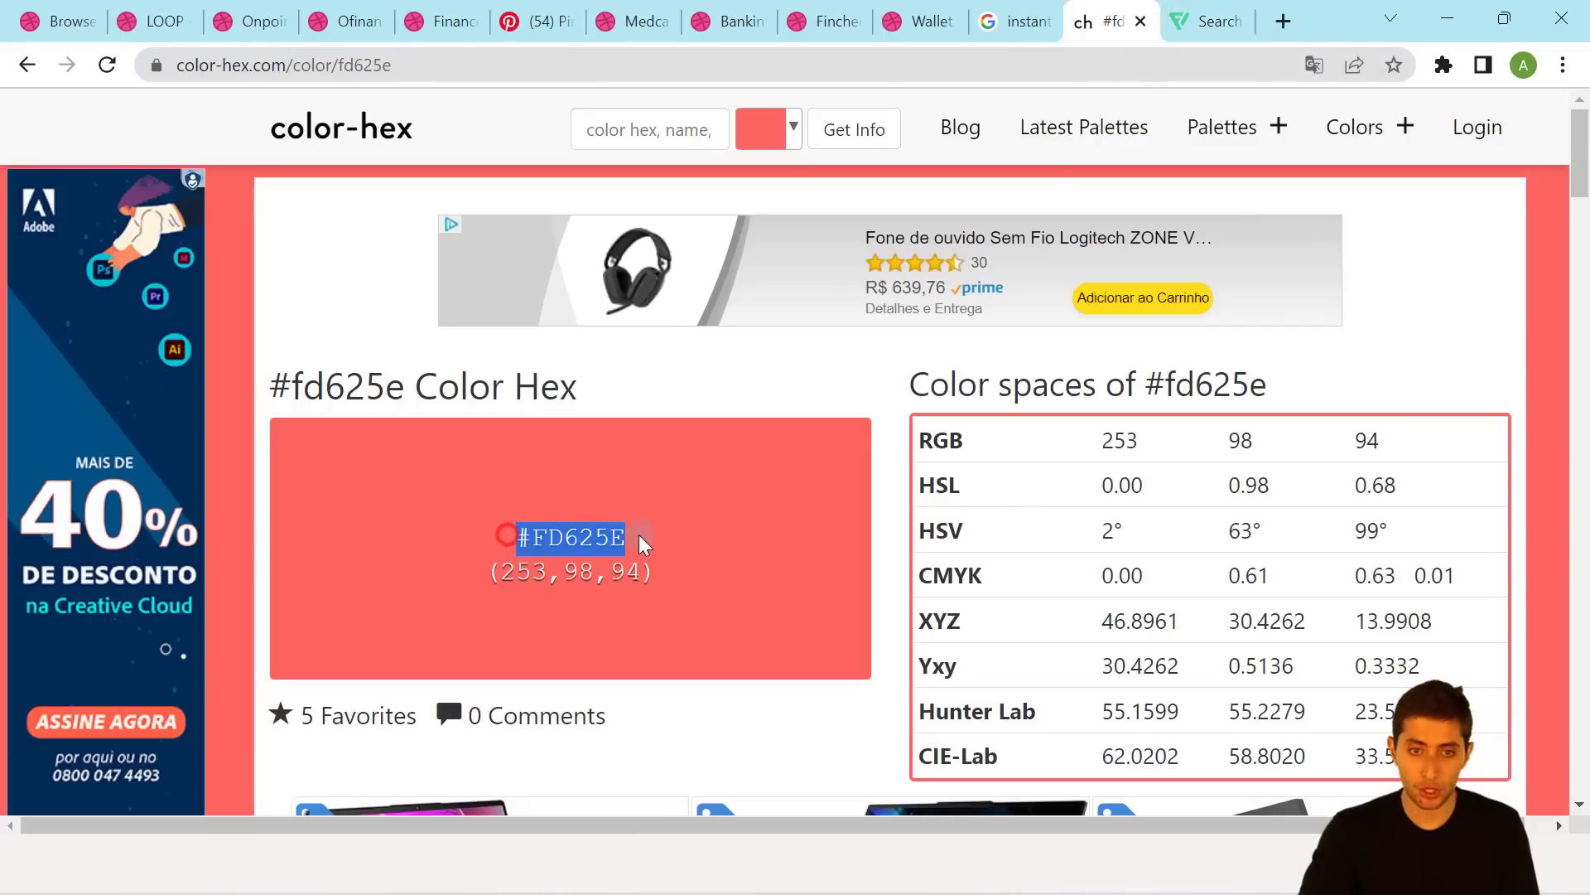
left_click(552, 537)
left_click_drag(533, 535, 625, 540)
key("ctrl+c")
left_click(543, 514)
Return to the Flaticon editor and recolor the Conveyor icon with #FD625E.
left_click(1169, 11)
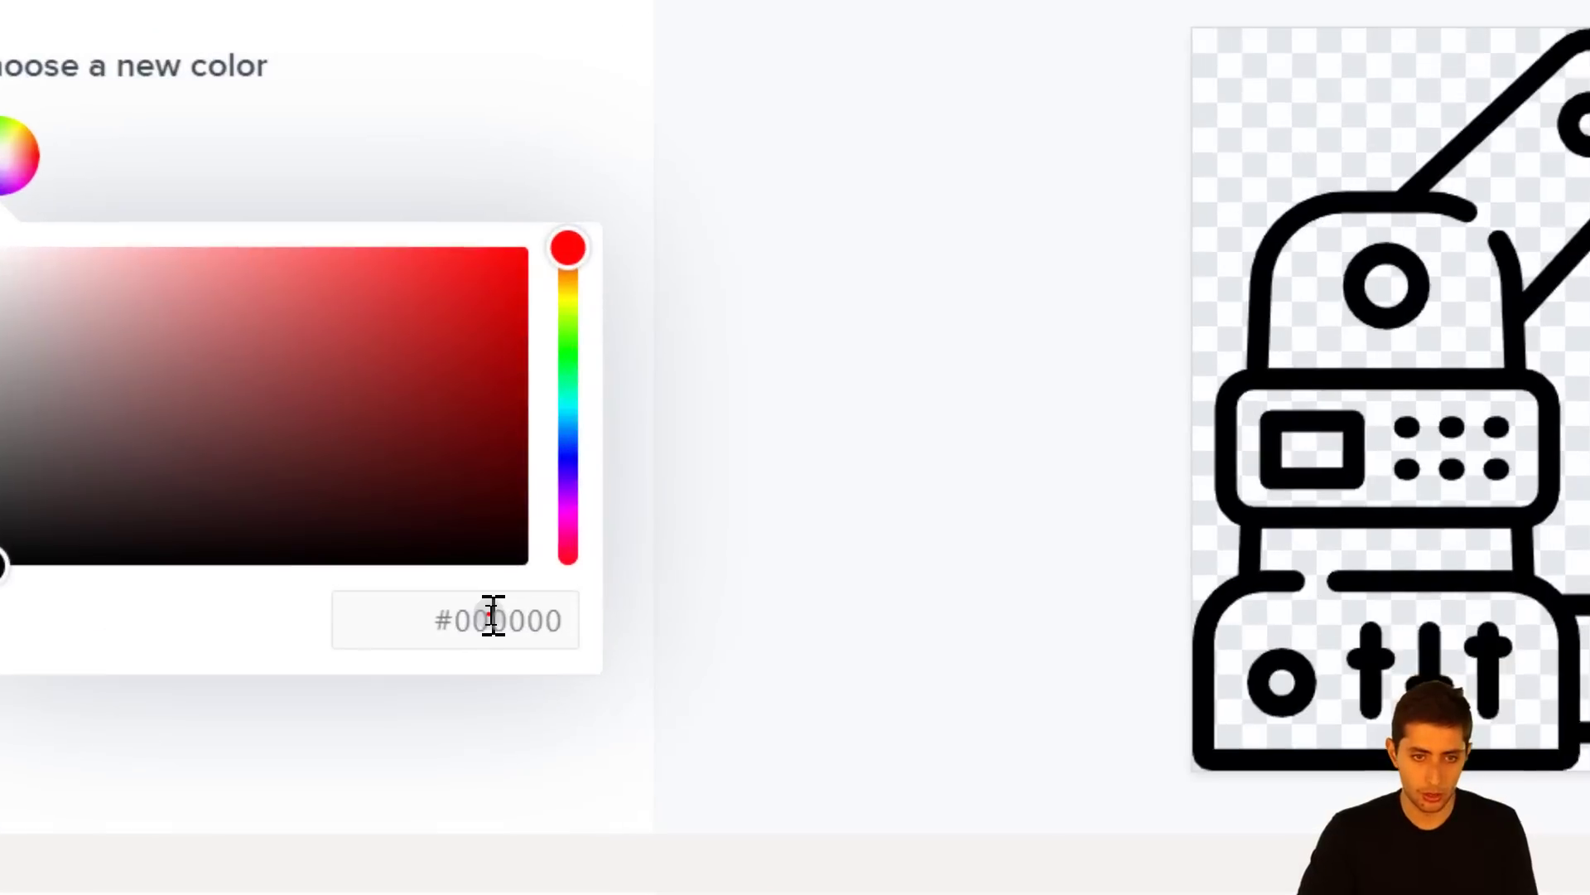
left_click(489, 616)
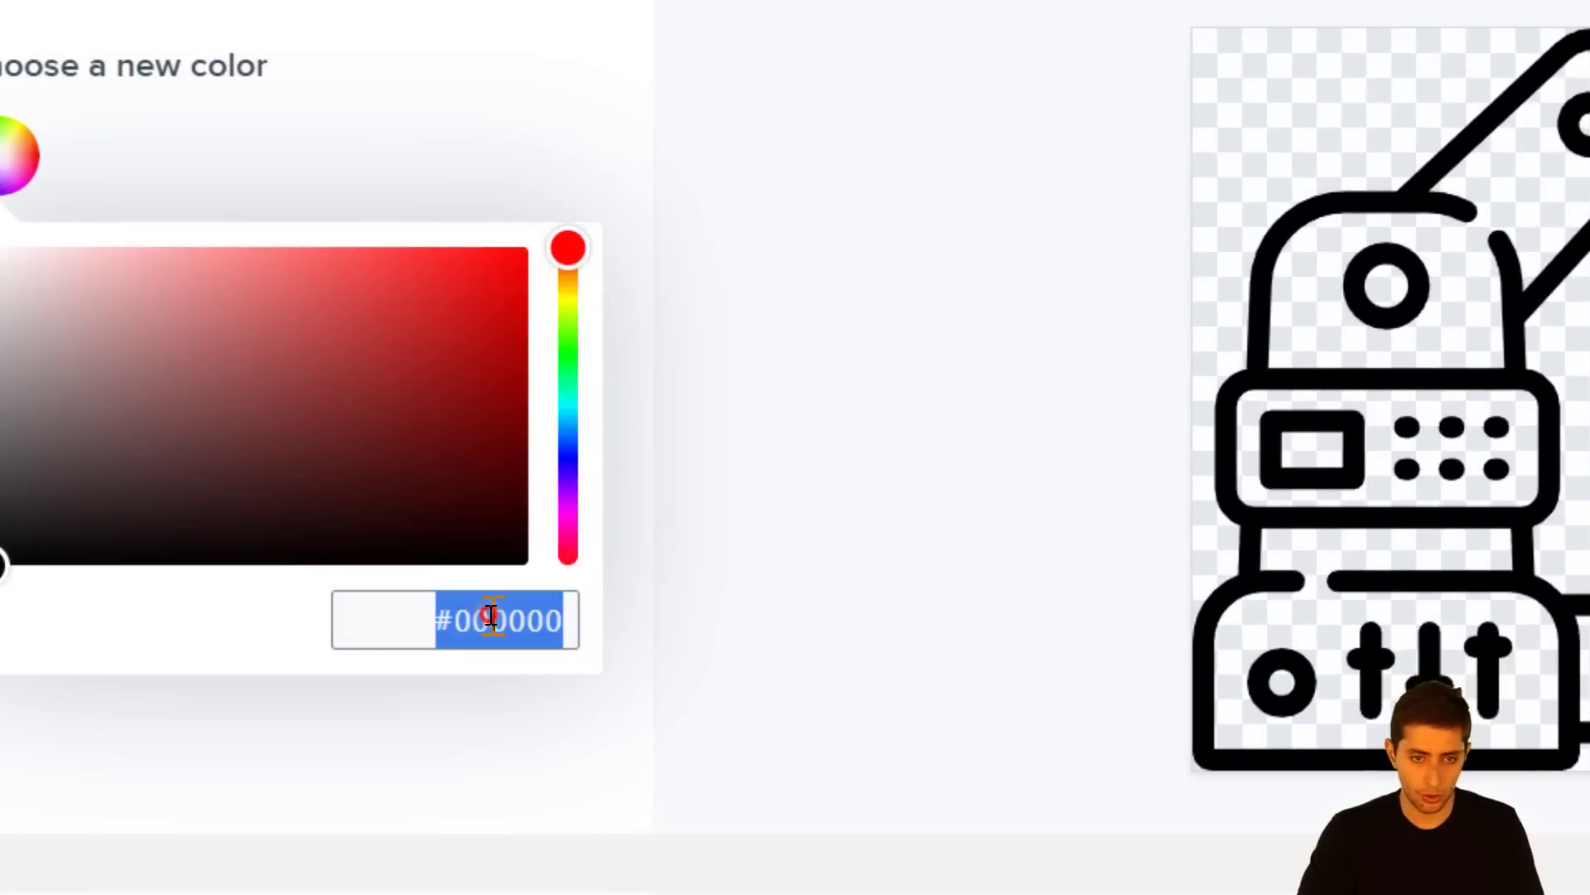
key("ctrl+v")
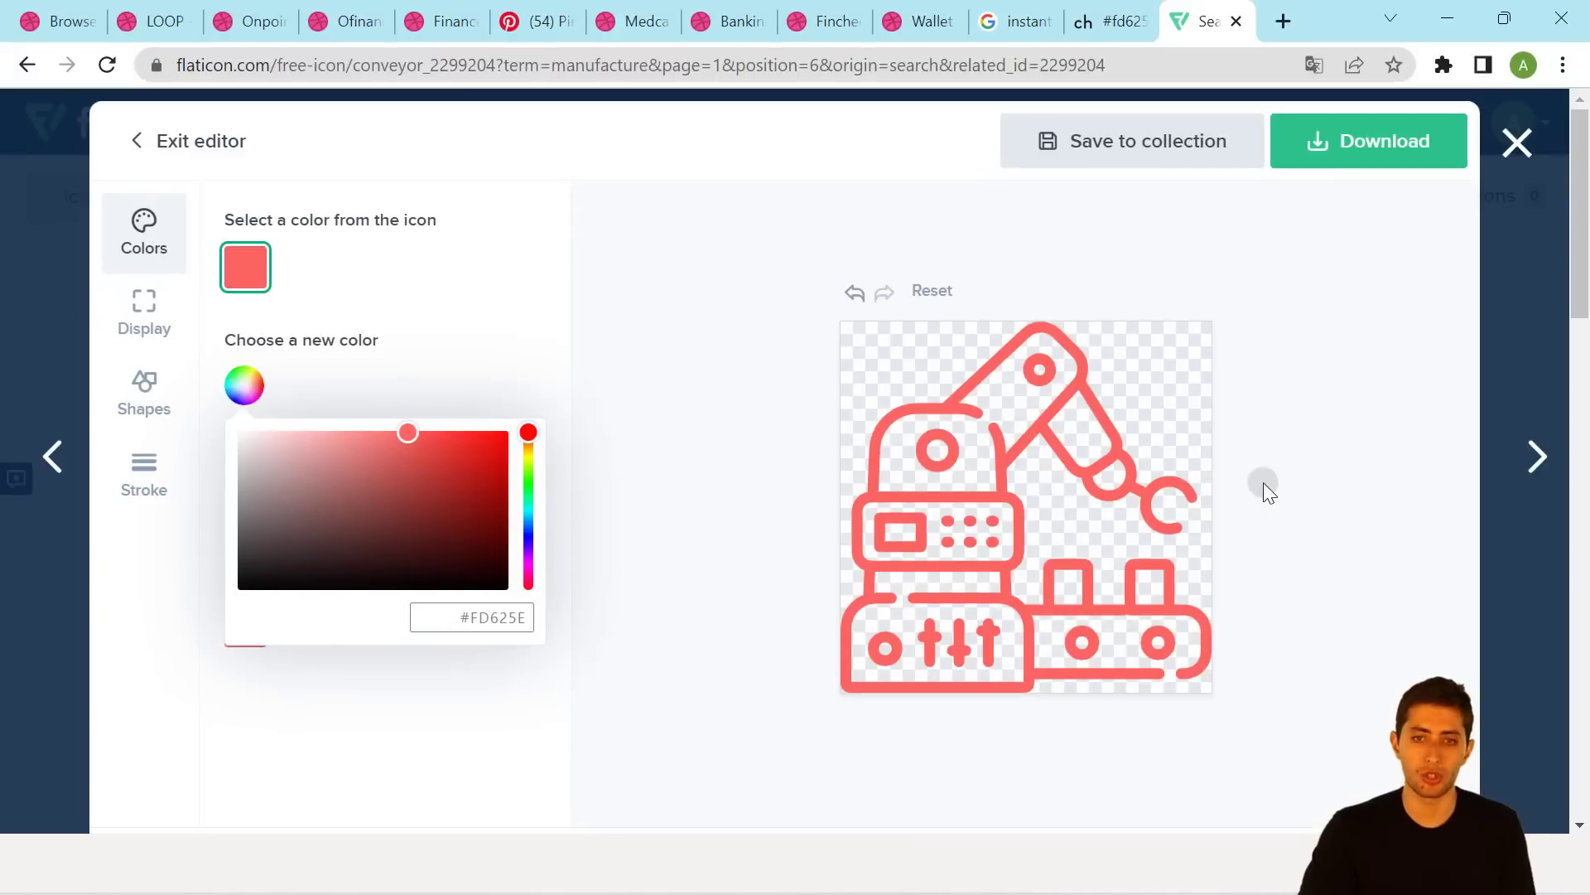
left_click(1264, 483)
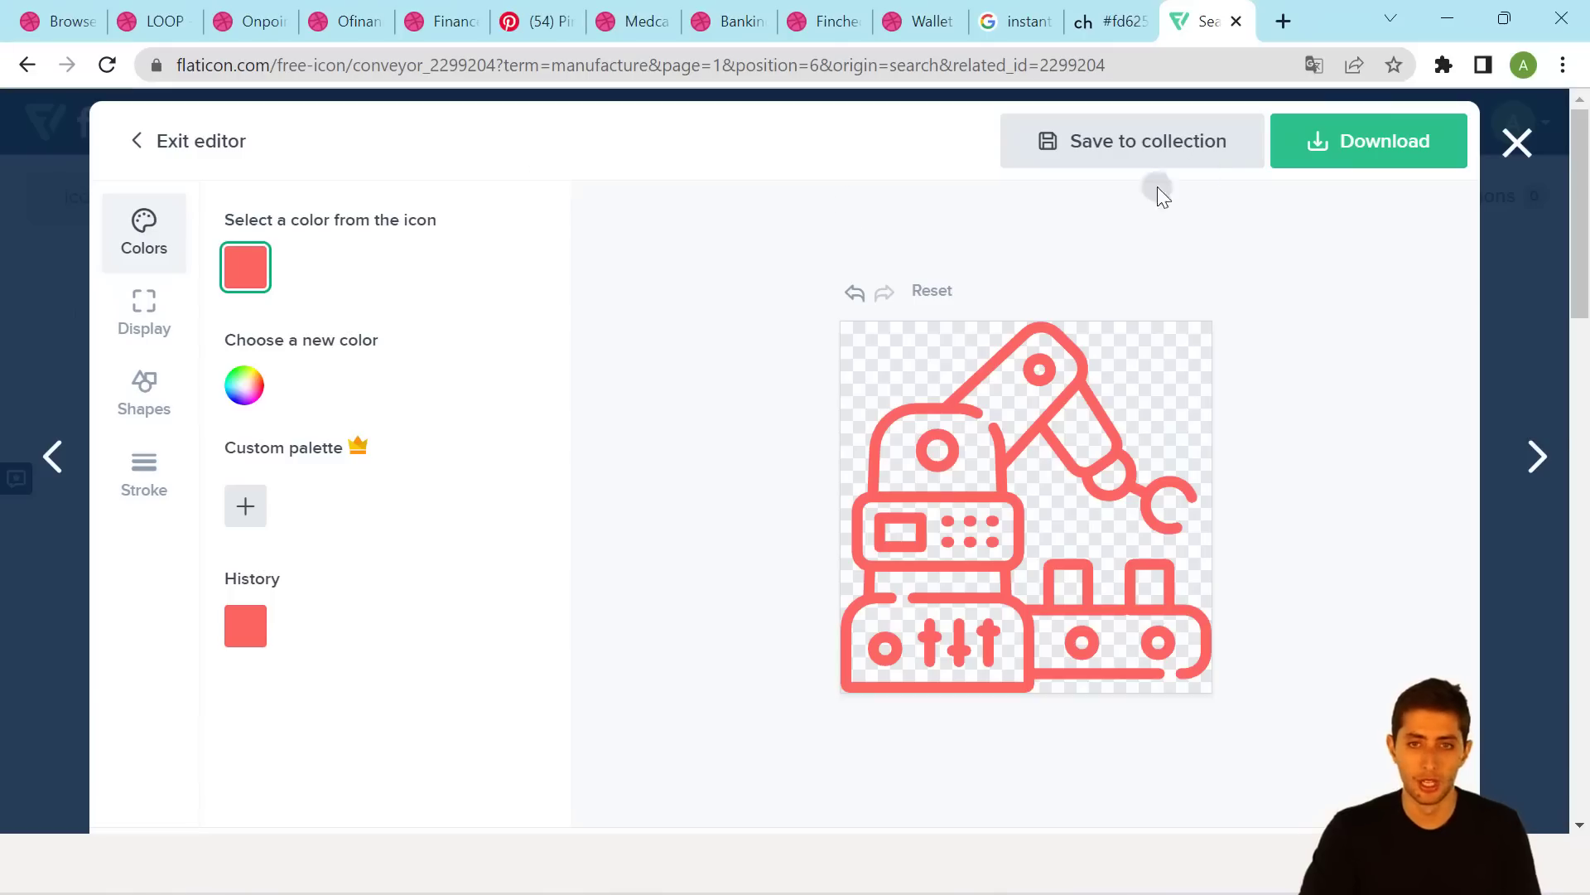
Close the icon editor and search Flaticon for "damaged" icons.
left_click(1517, 148)
left_click(614, 189)
type("da")
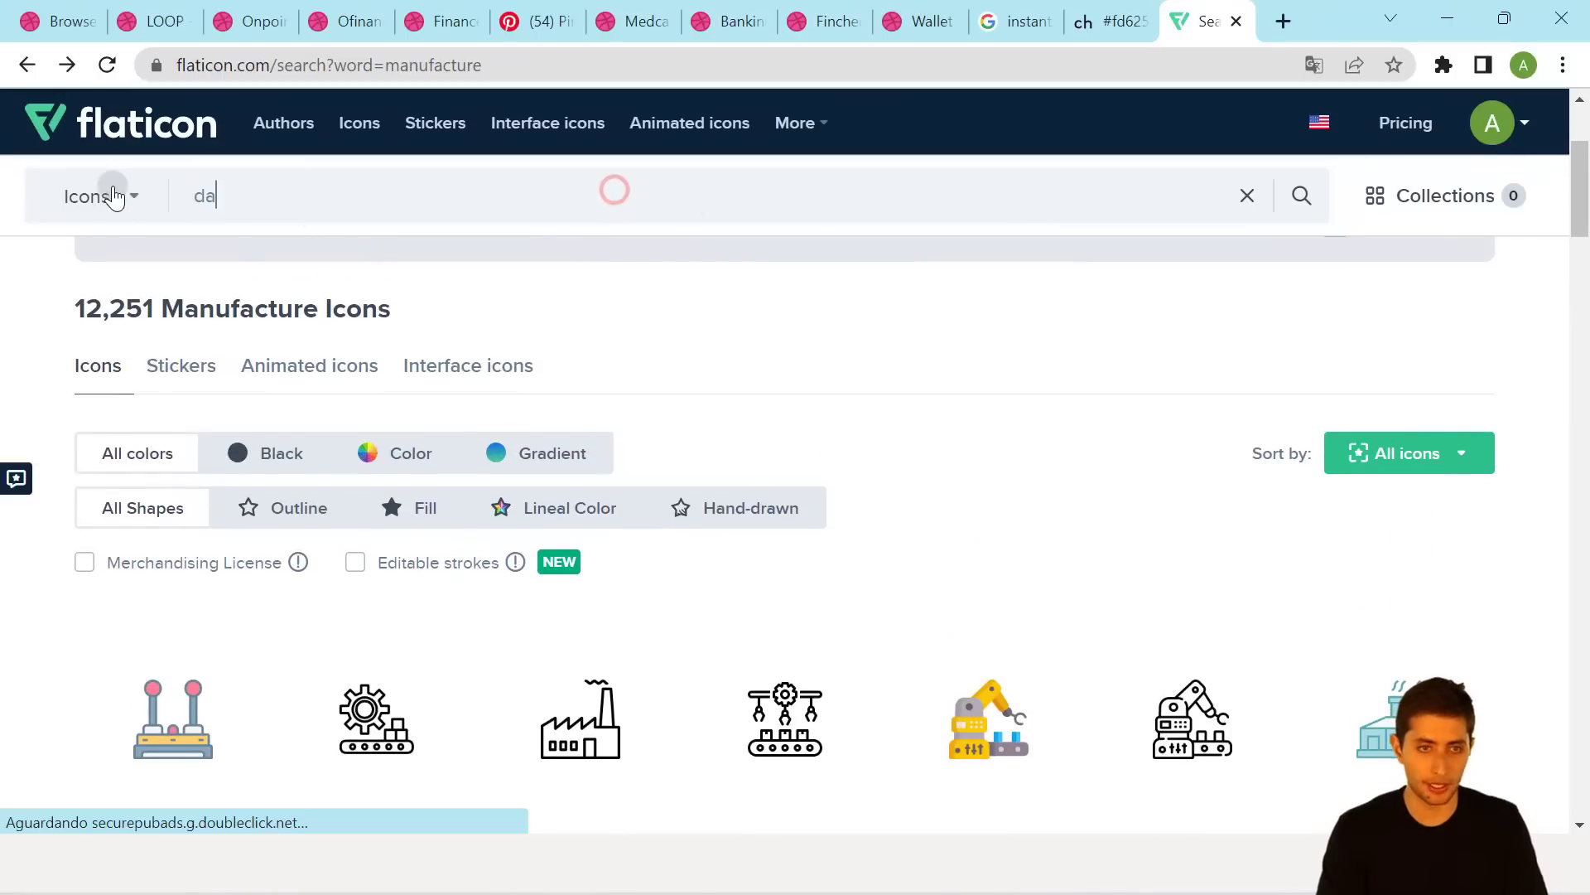
type("maegd")
key("Return")
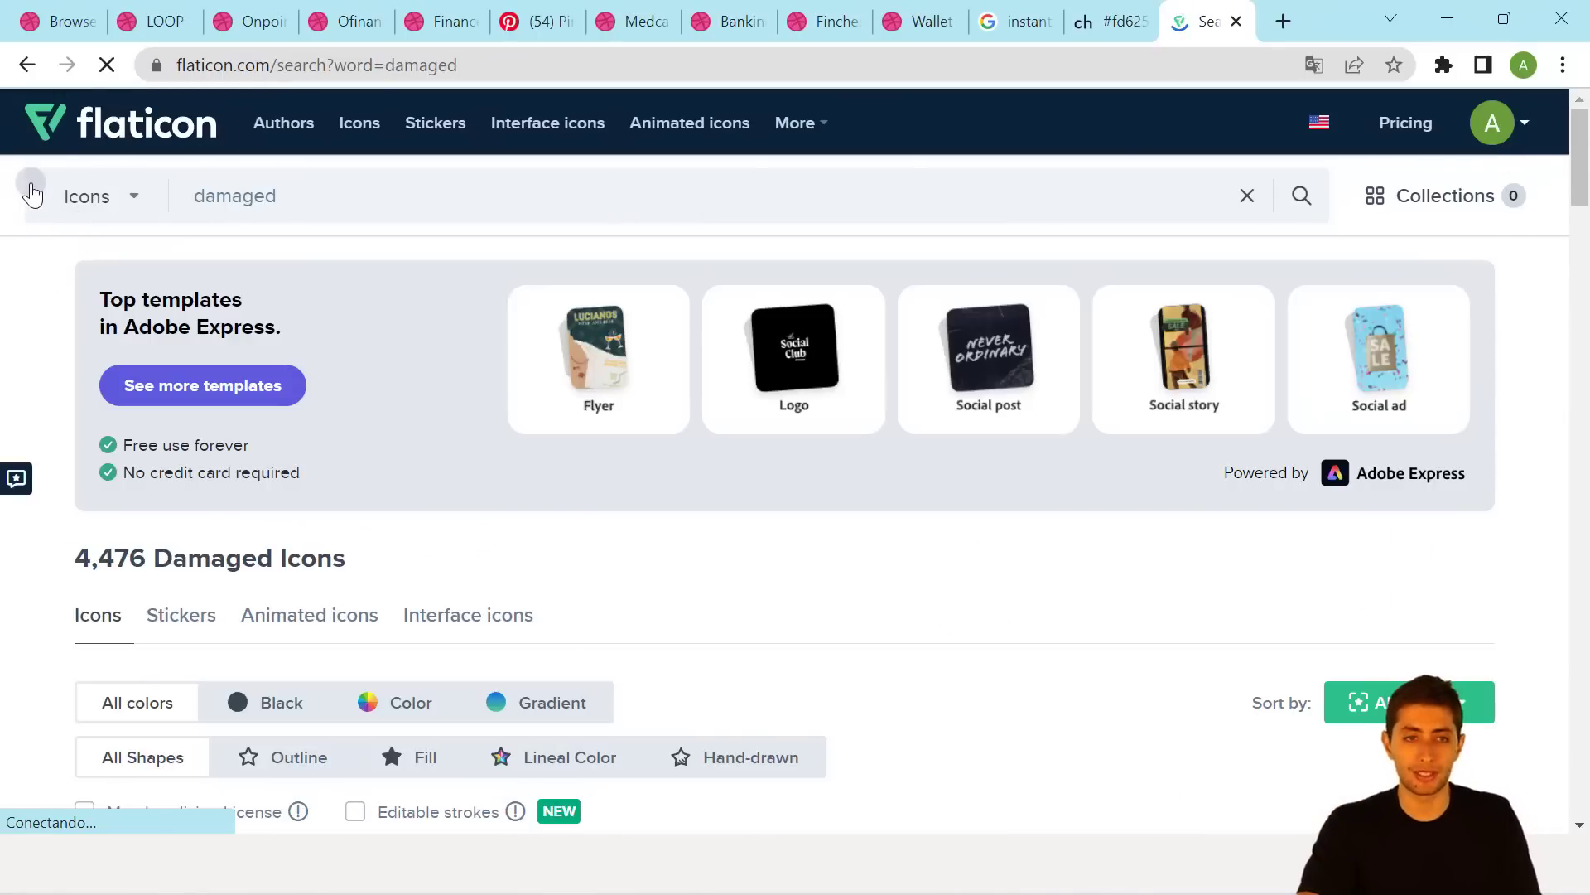
Browse the damaged icon results and open the outlined package icon with the crack on its side.
scroll(448, 398, "down", 7)
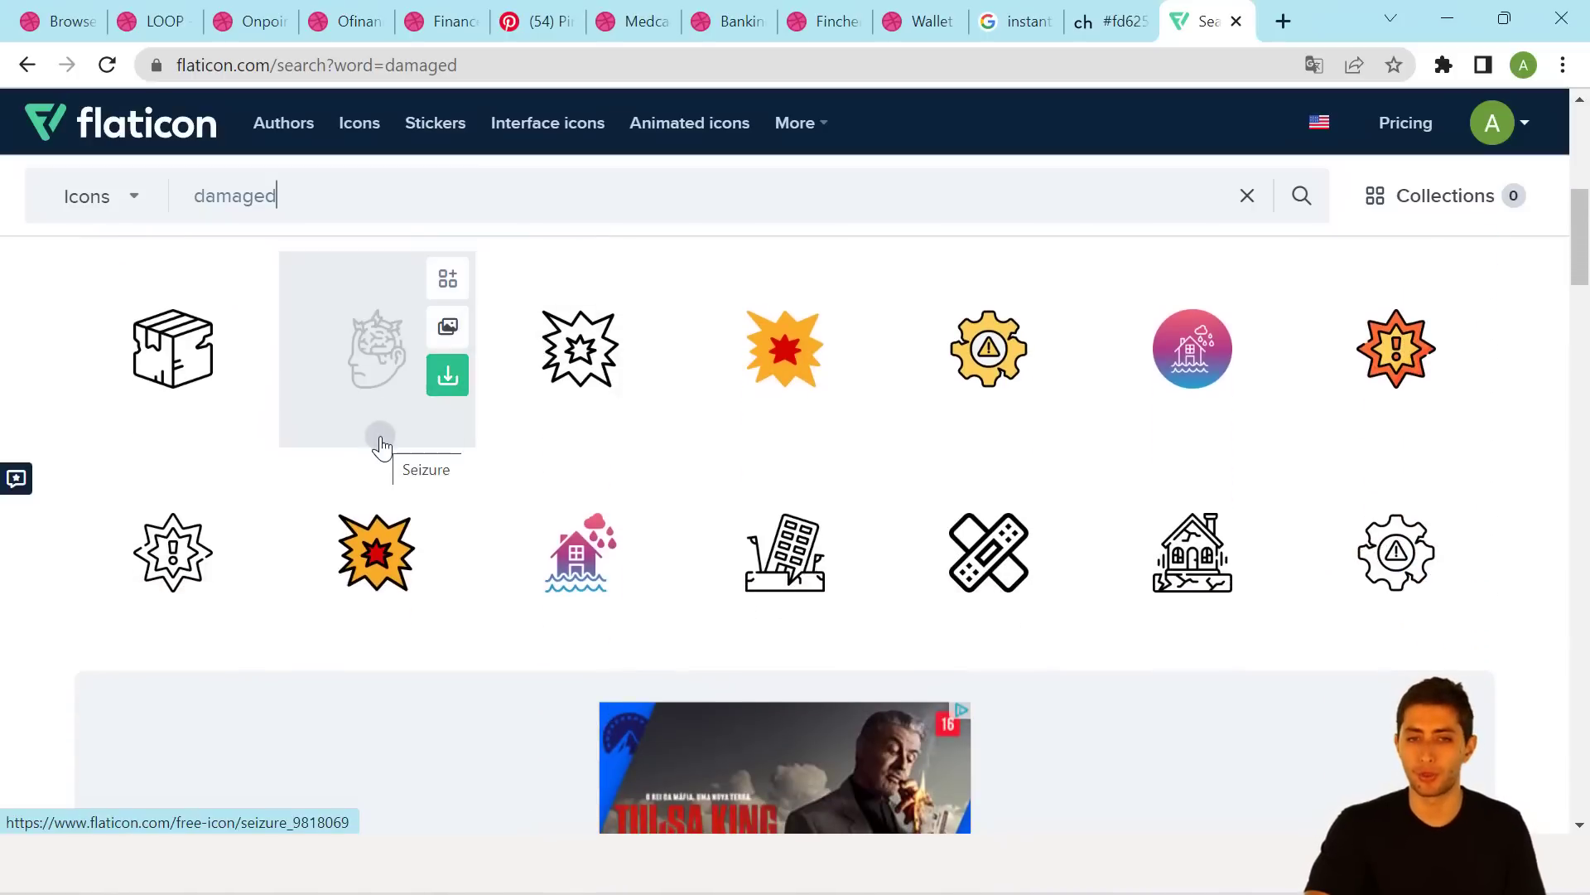
scroll(377, 447, "down", 1)
scroll(371, 456, "up", 1)
scroll(348, 447, "down", 4)
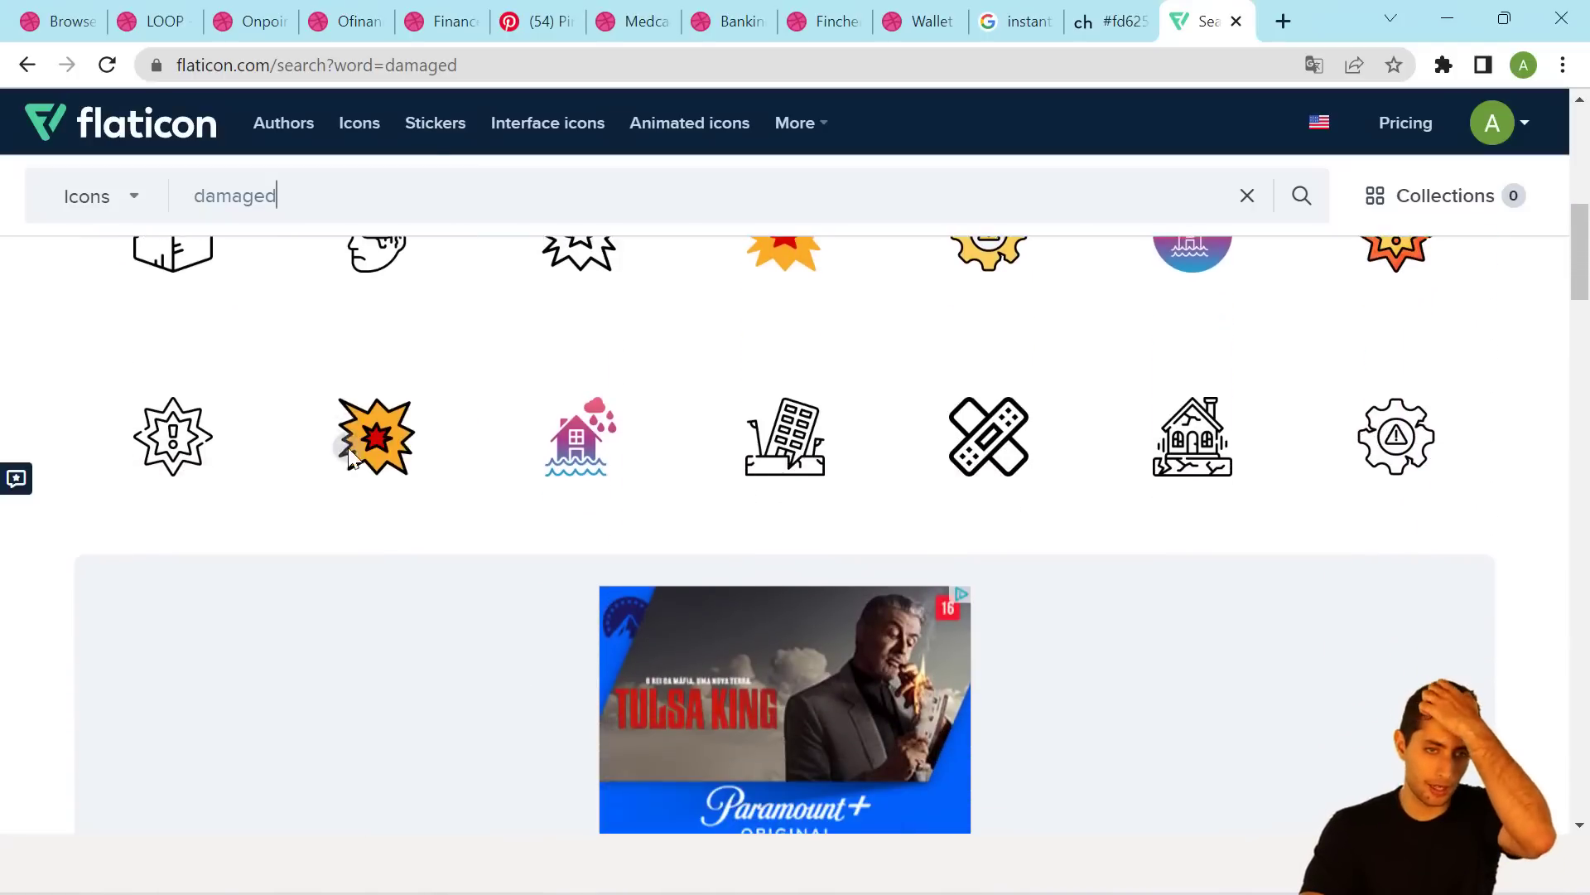
scroll(347, 449, "down", 5)
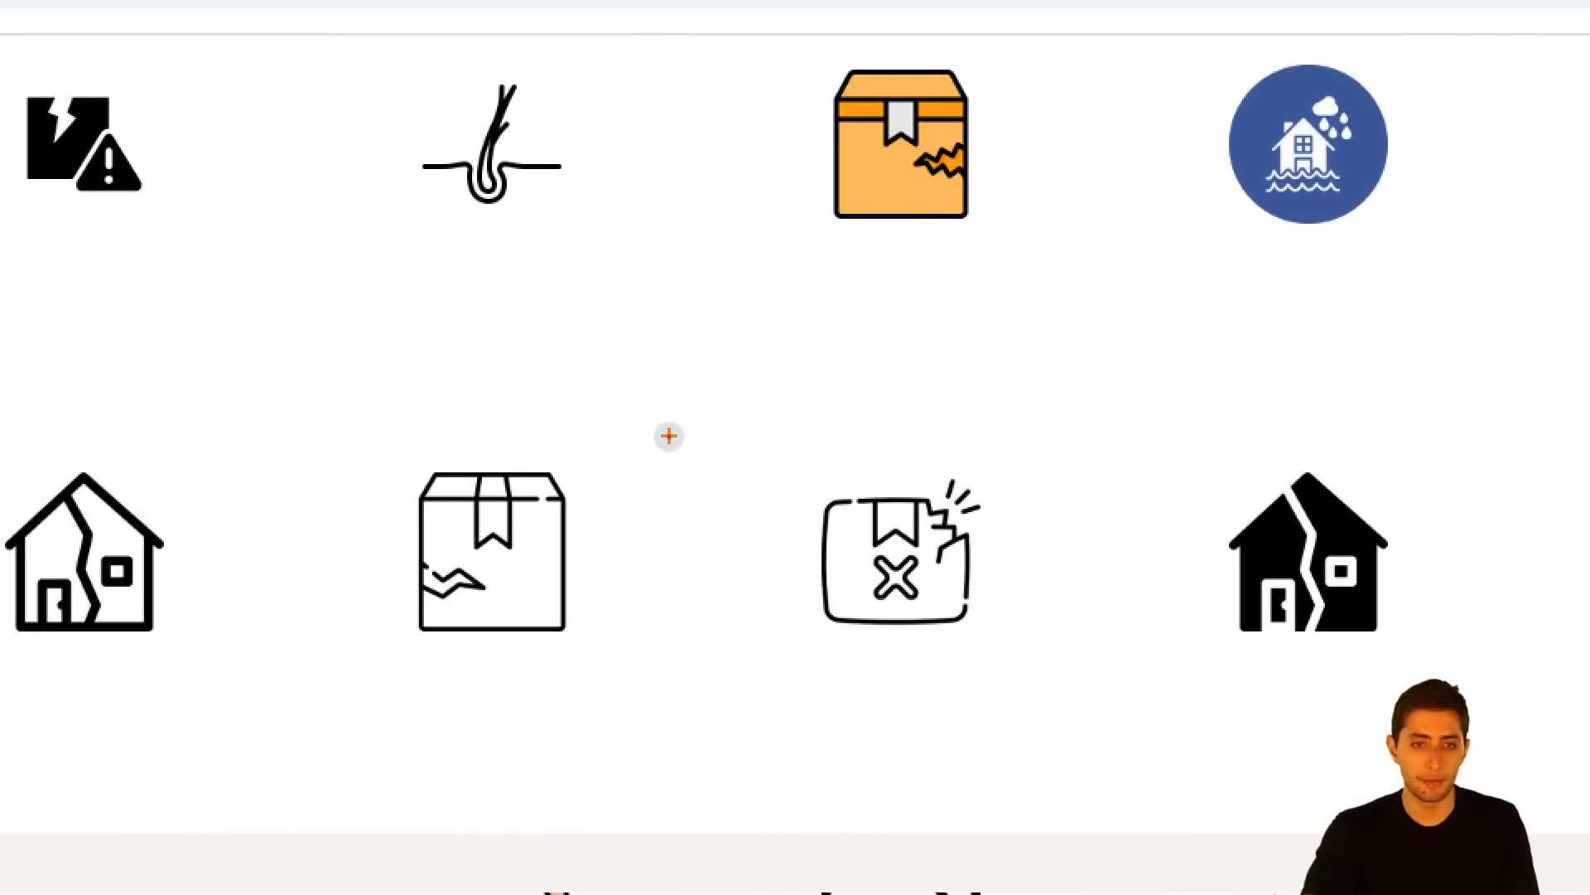
left_click_drag(331, 422, 599, 671)
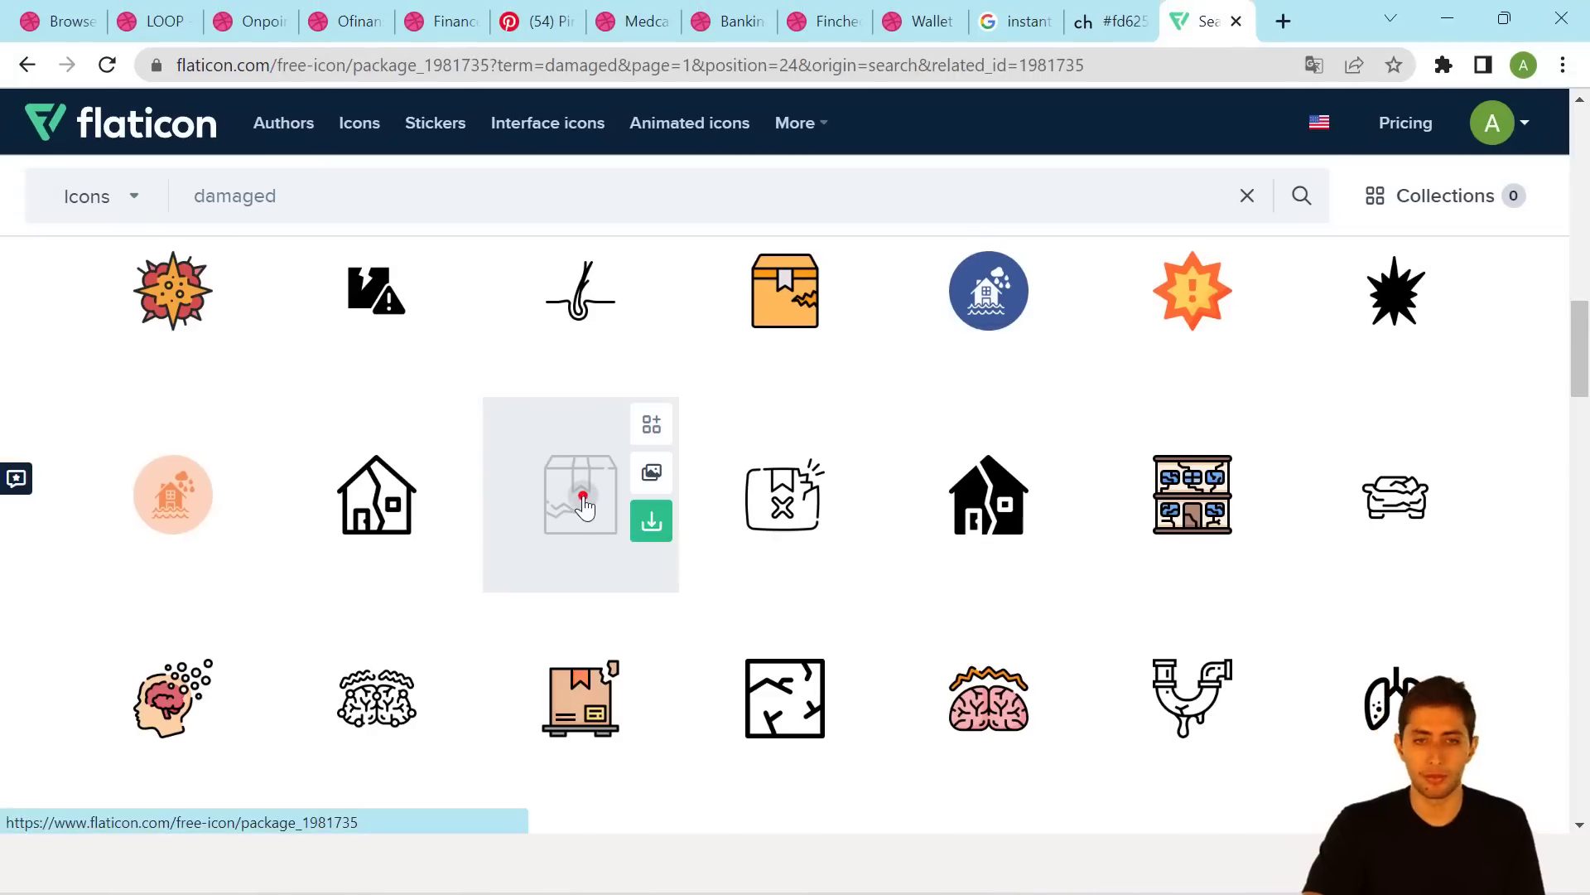
left_click(498, 554)
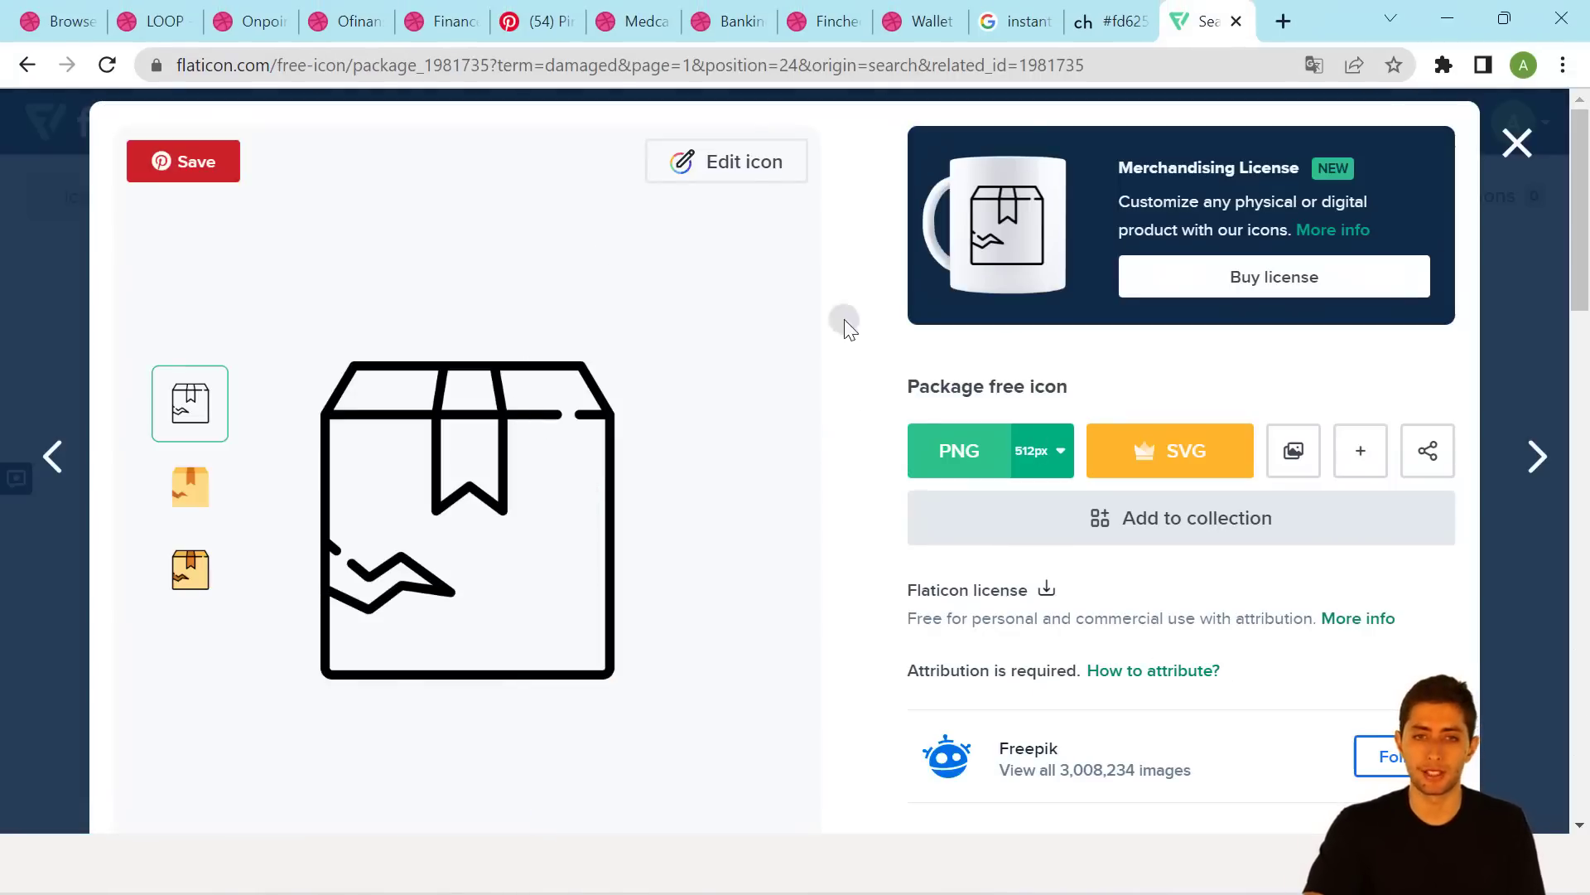
Open the package icon in the icon editor, check the PNG download sizes and close the icon.
left_click(729, 159)
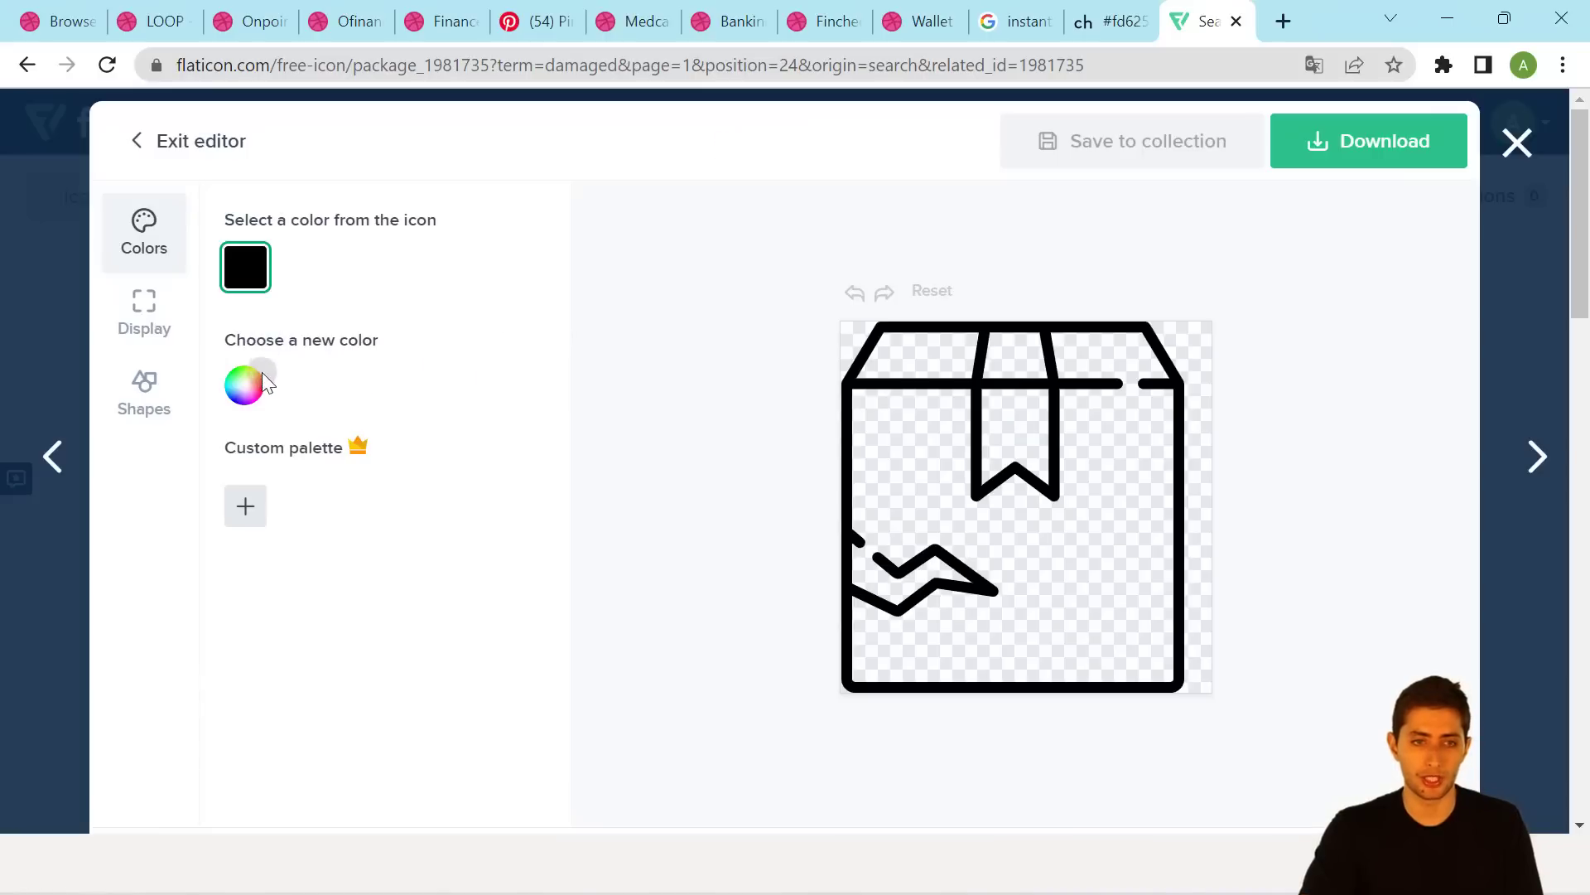
left_click(1405, 144)
left_click(1393, 218)
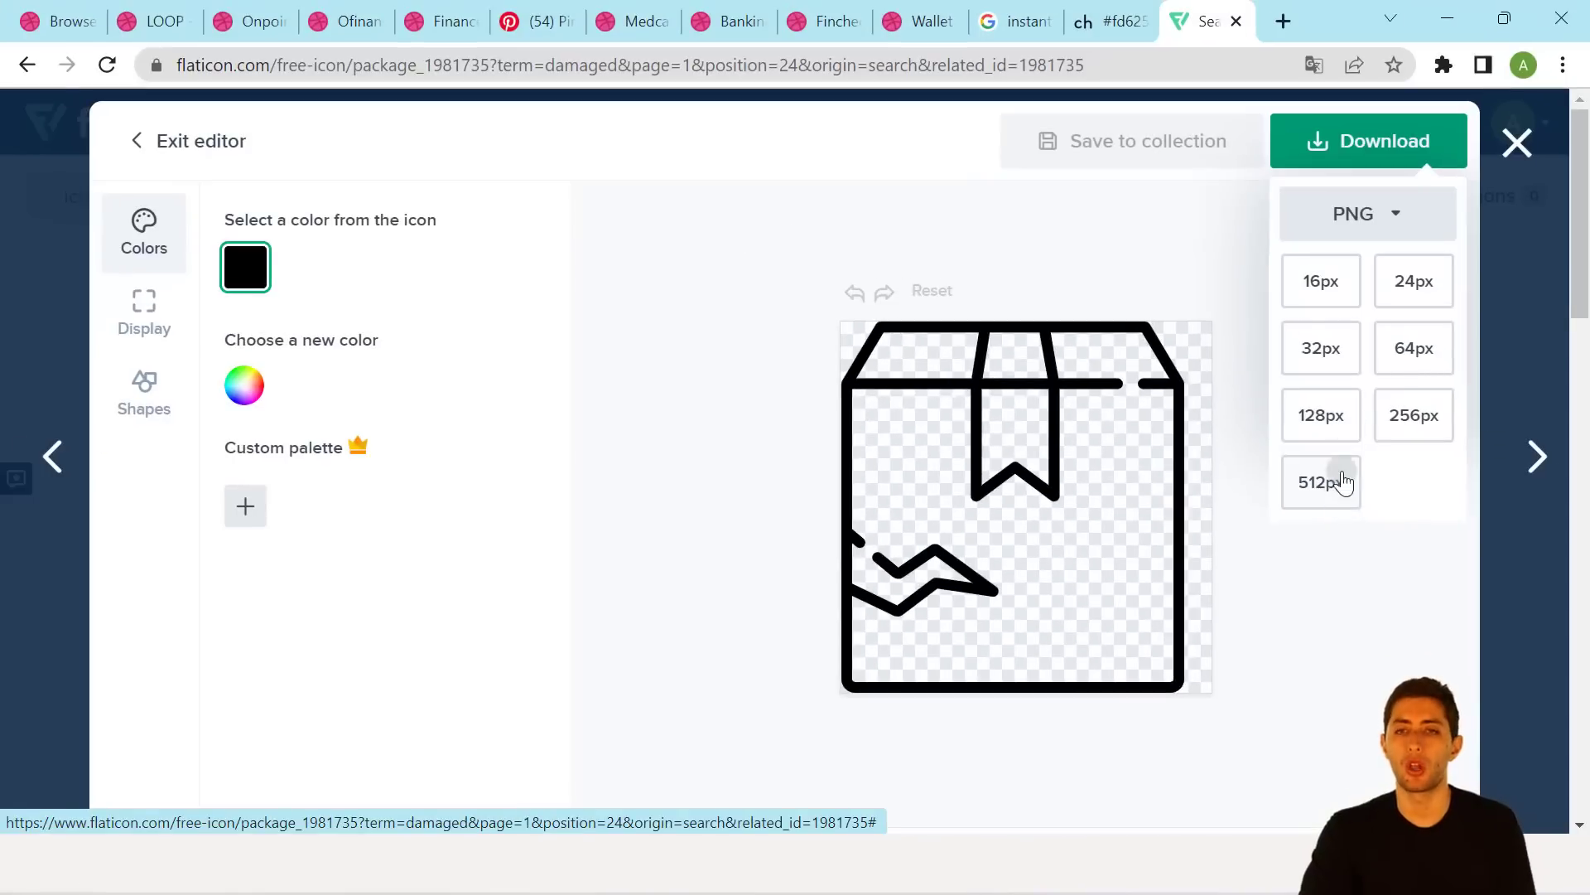
left_click(1517, 143)
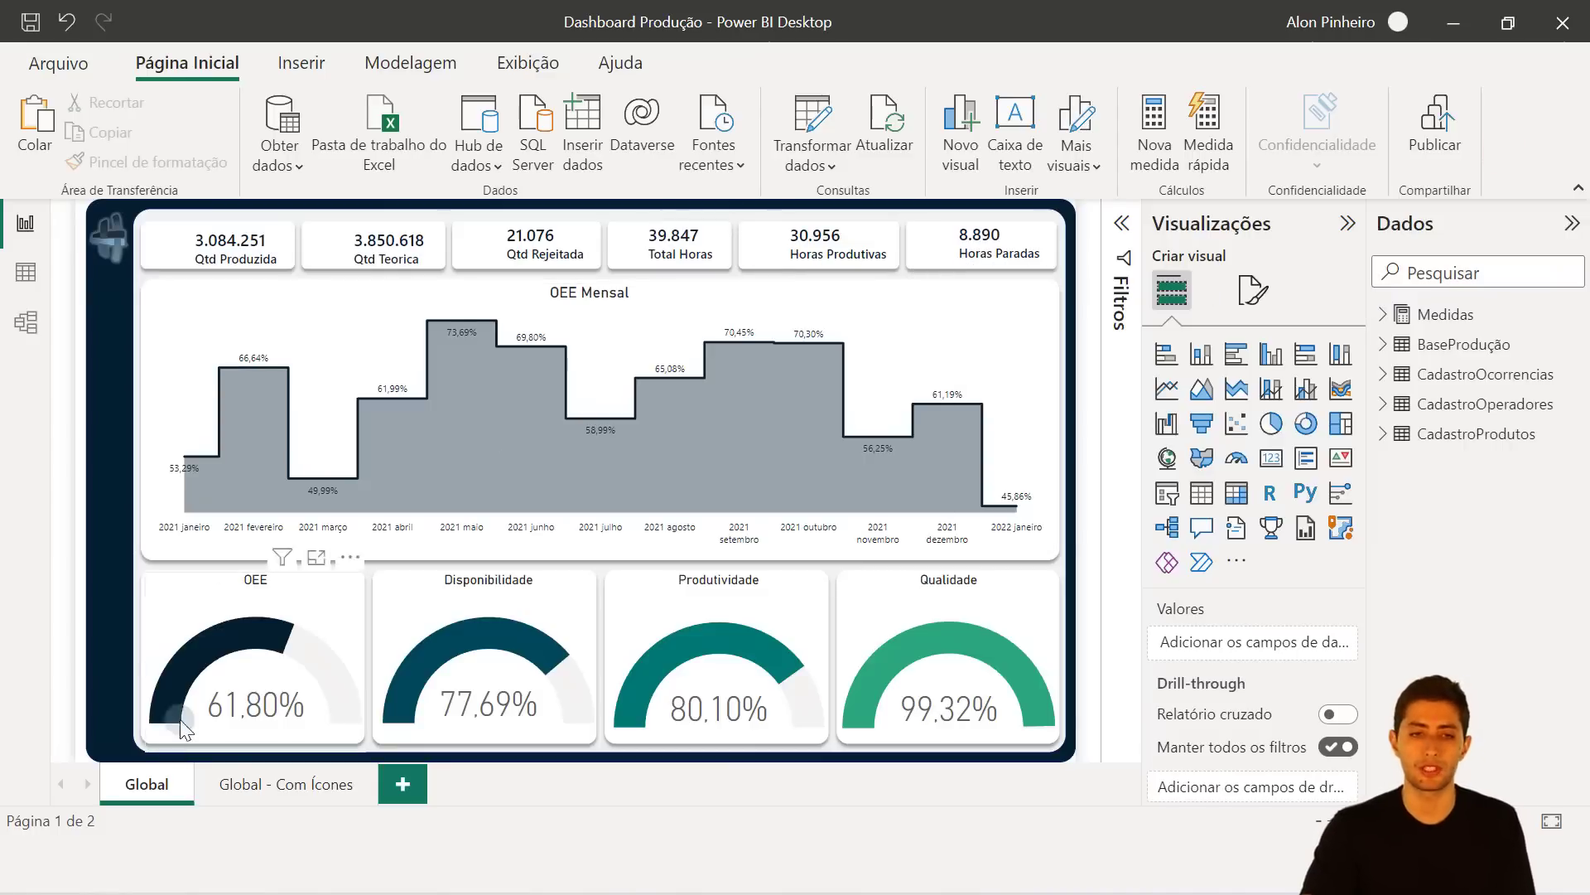
Open the Global - Com Ícones page of the production dashboard in Power BI and examine the icons on its cards.
left_click(263, 770)
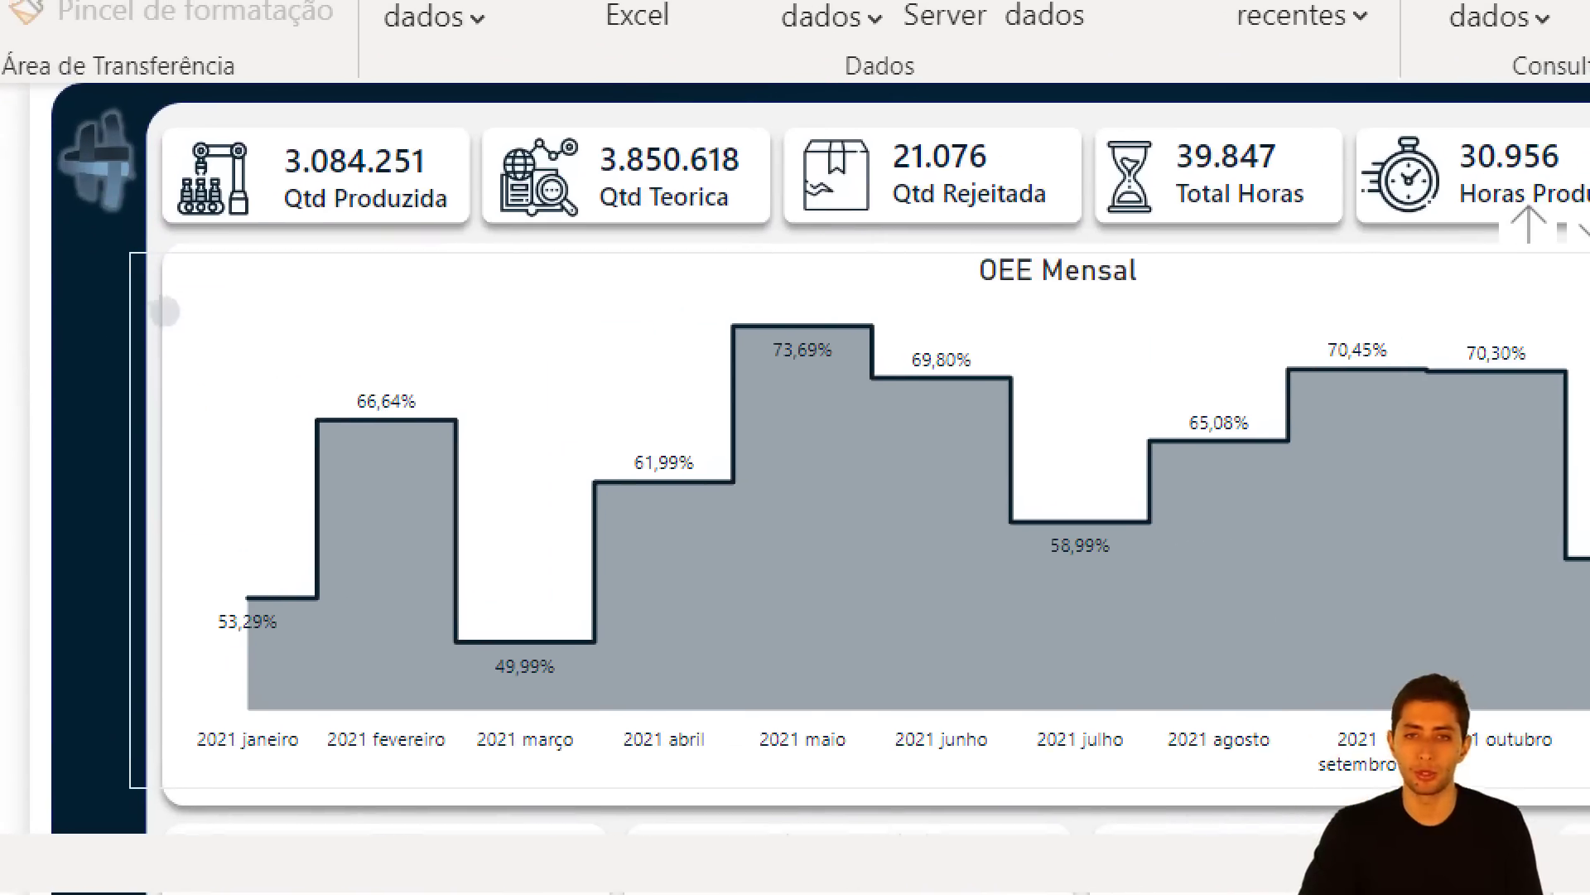
left_click(166, 309)
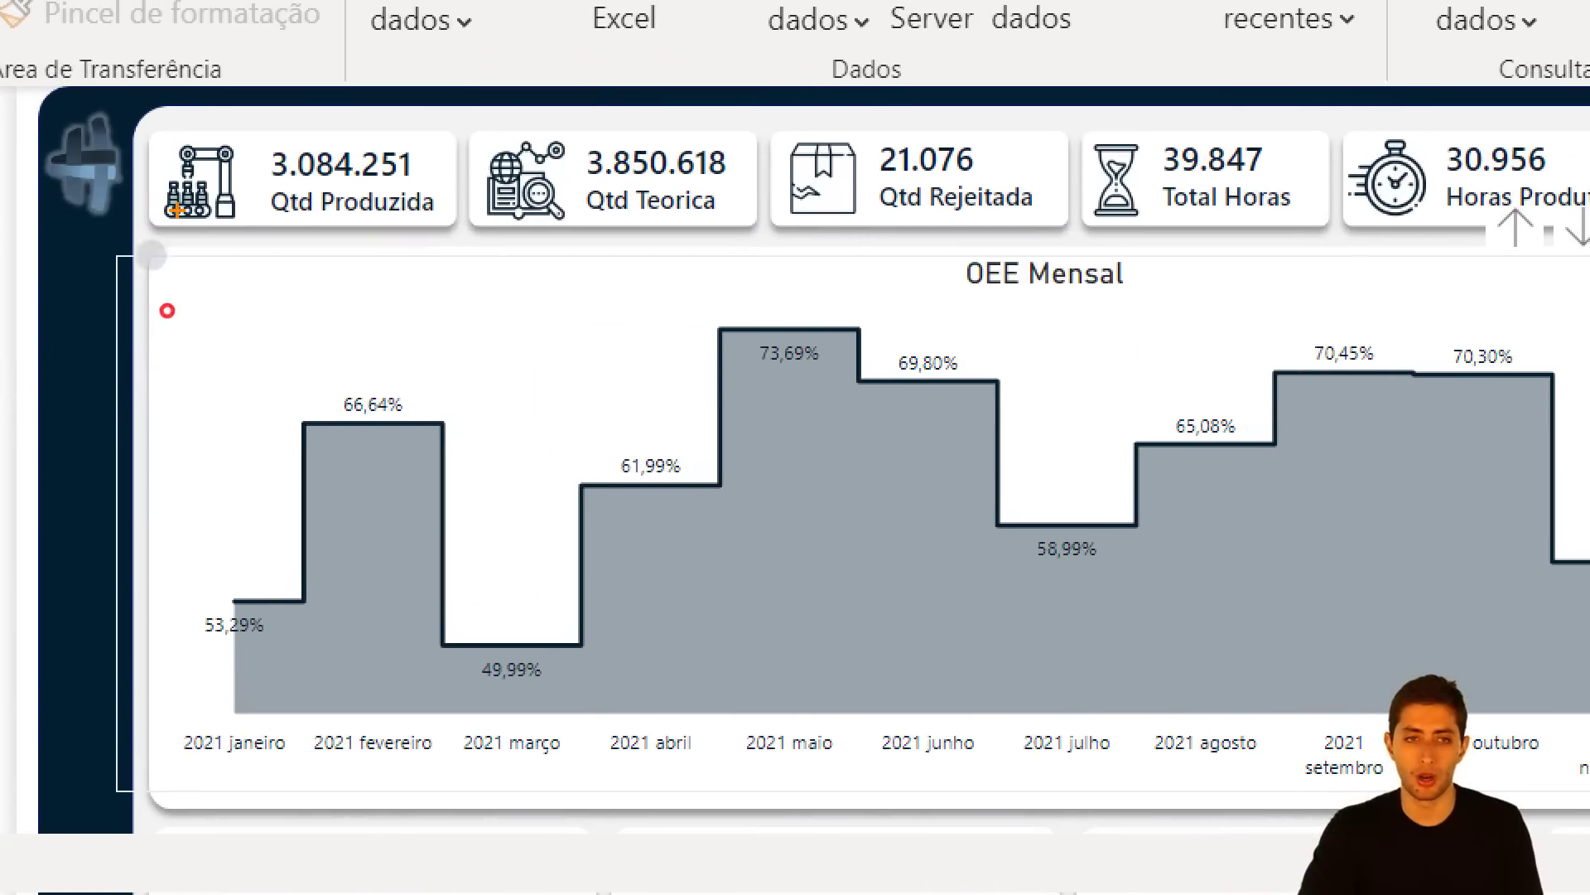
left_click_drag(146, 216, 208, 275)
key("e")
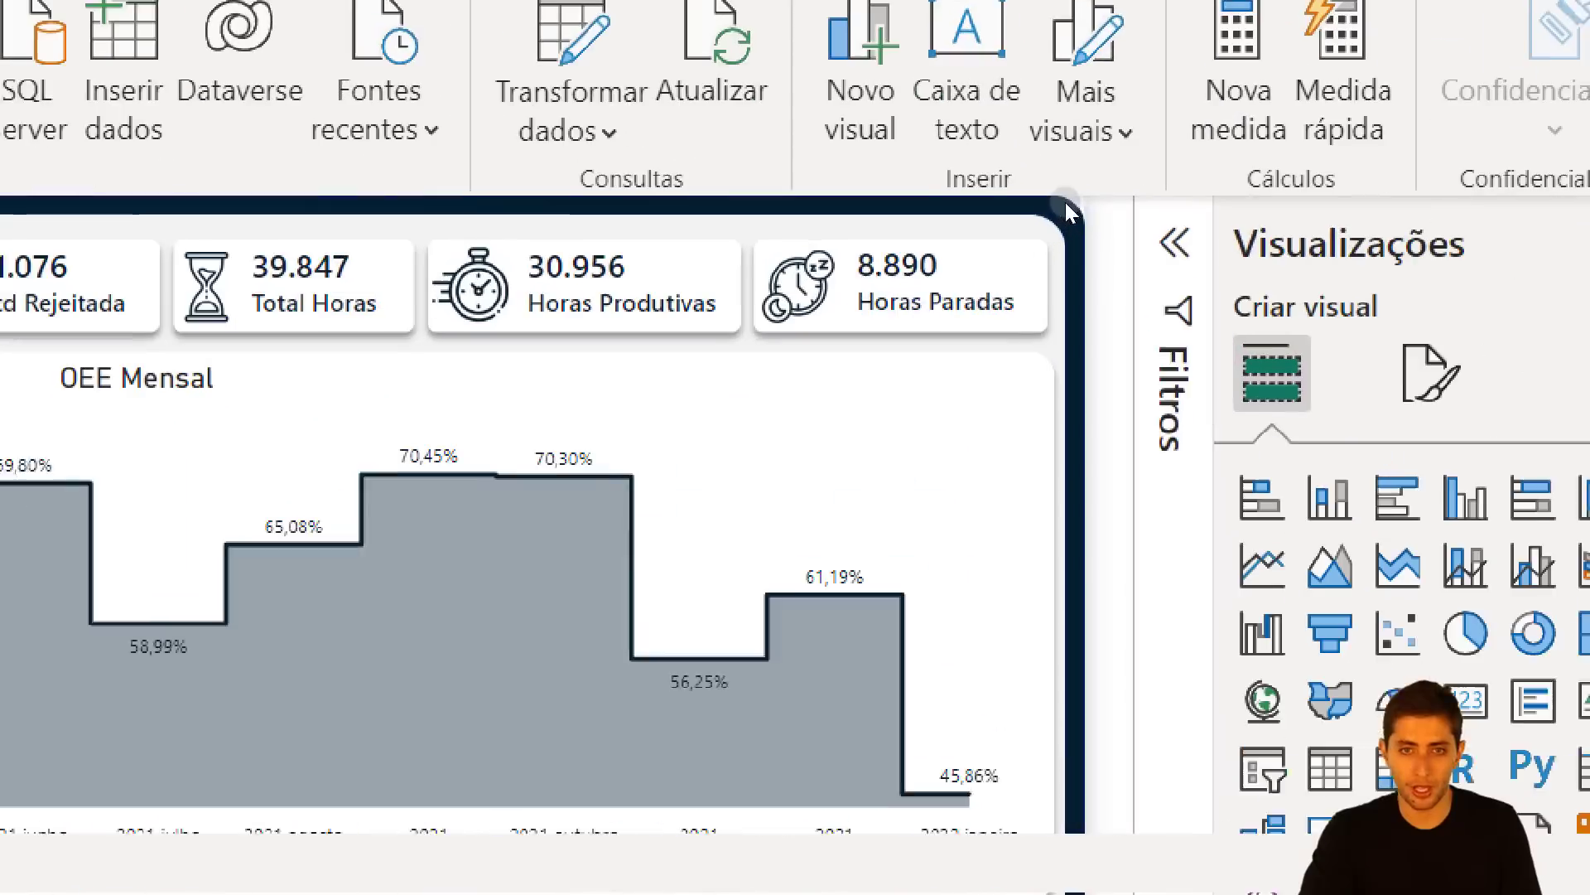
left_click(1065, 202)
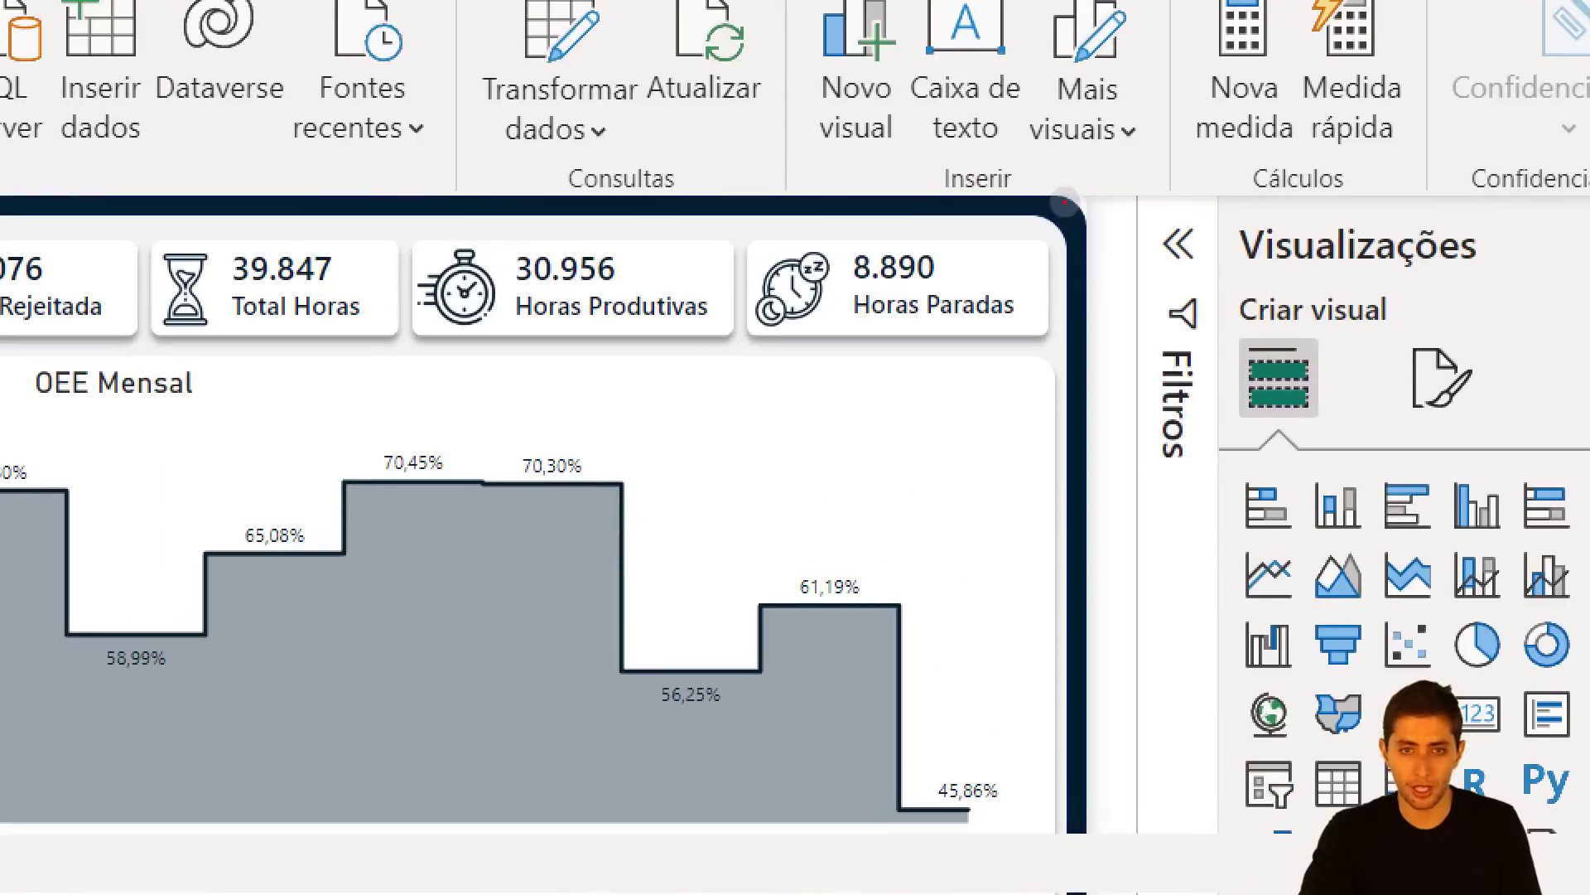
left_click_drag(904, 220, 952, 268)
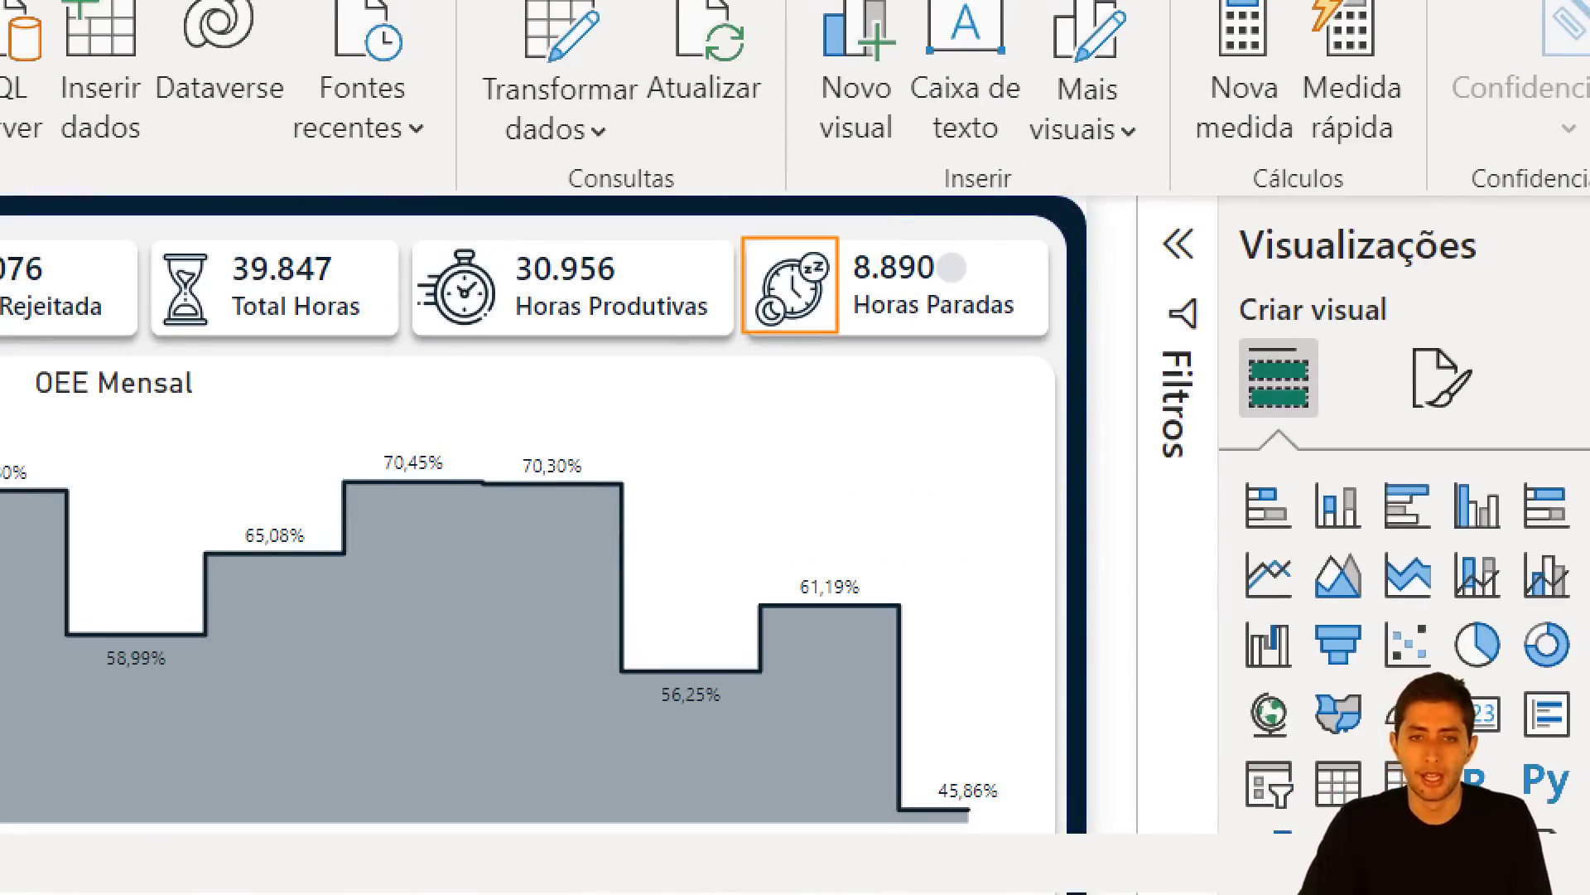
key("Escape")
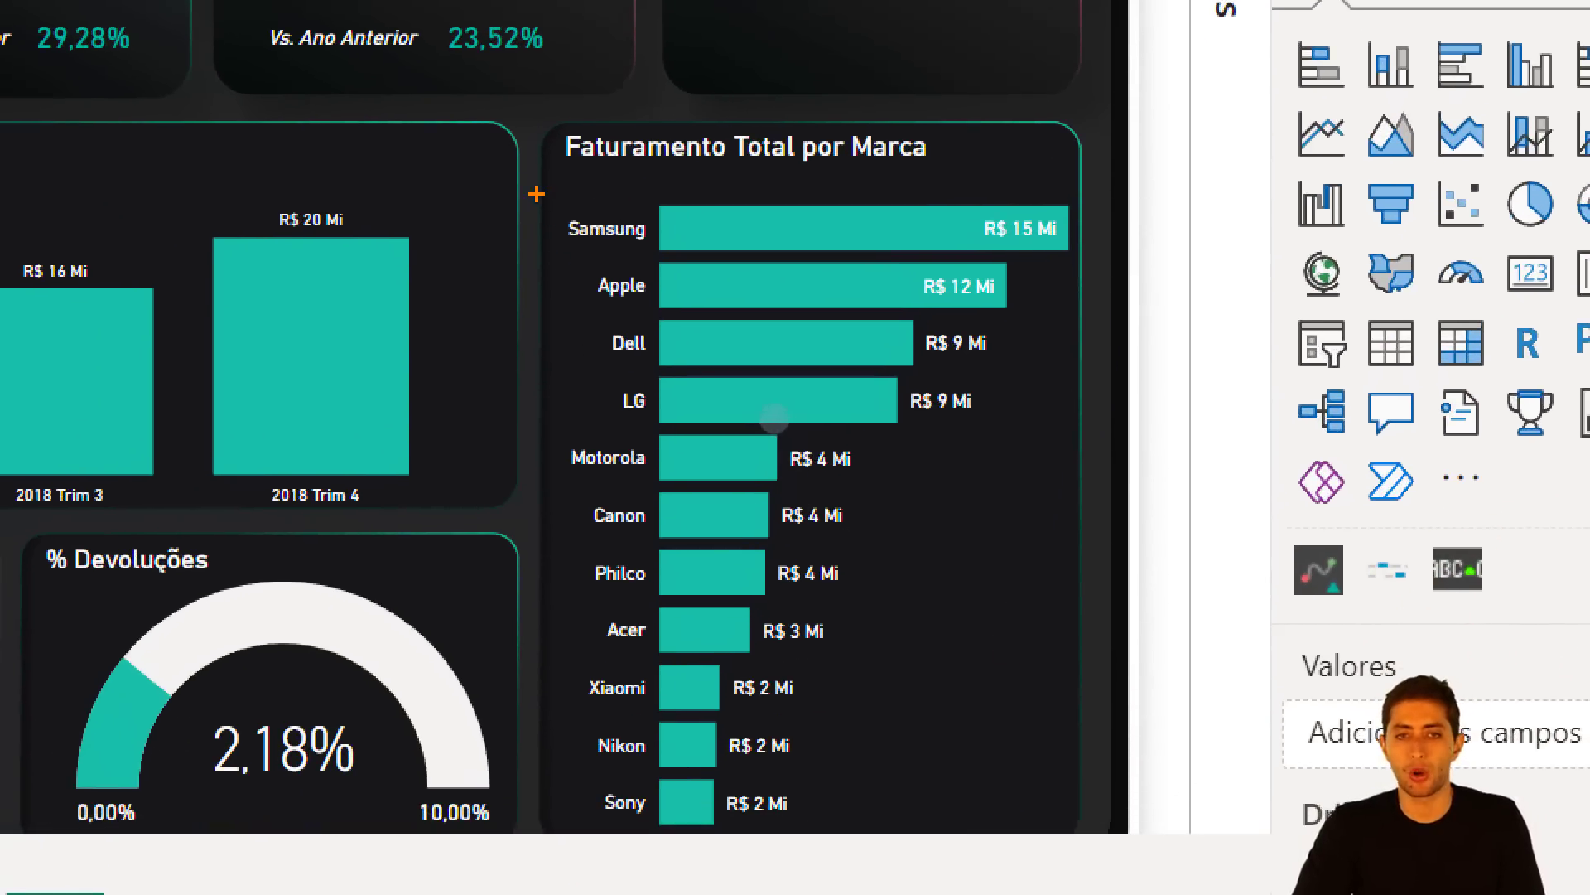
Examine the Samsung, Apple and Dell bars of the Faturamento Total por Marca chart in the sales dashboard.
left_click_drag(537, 182, 1009, 249)
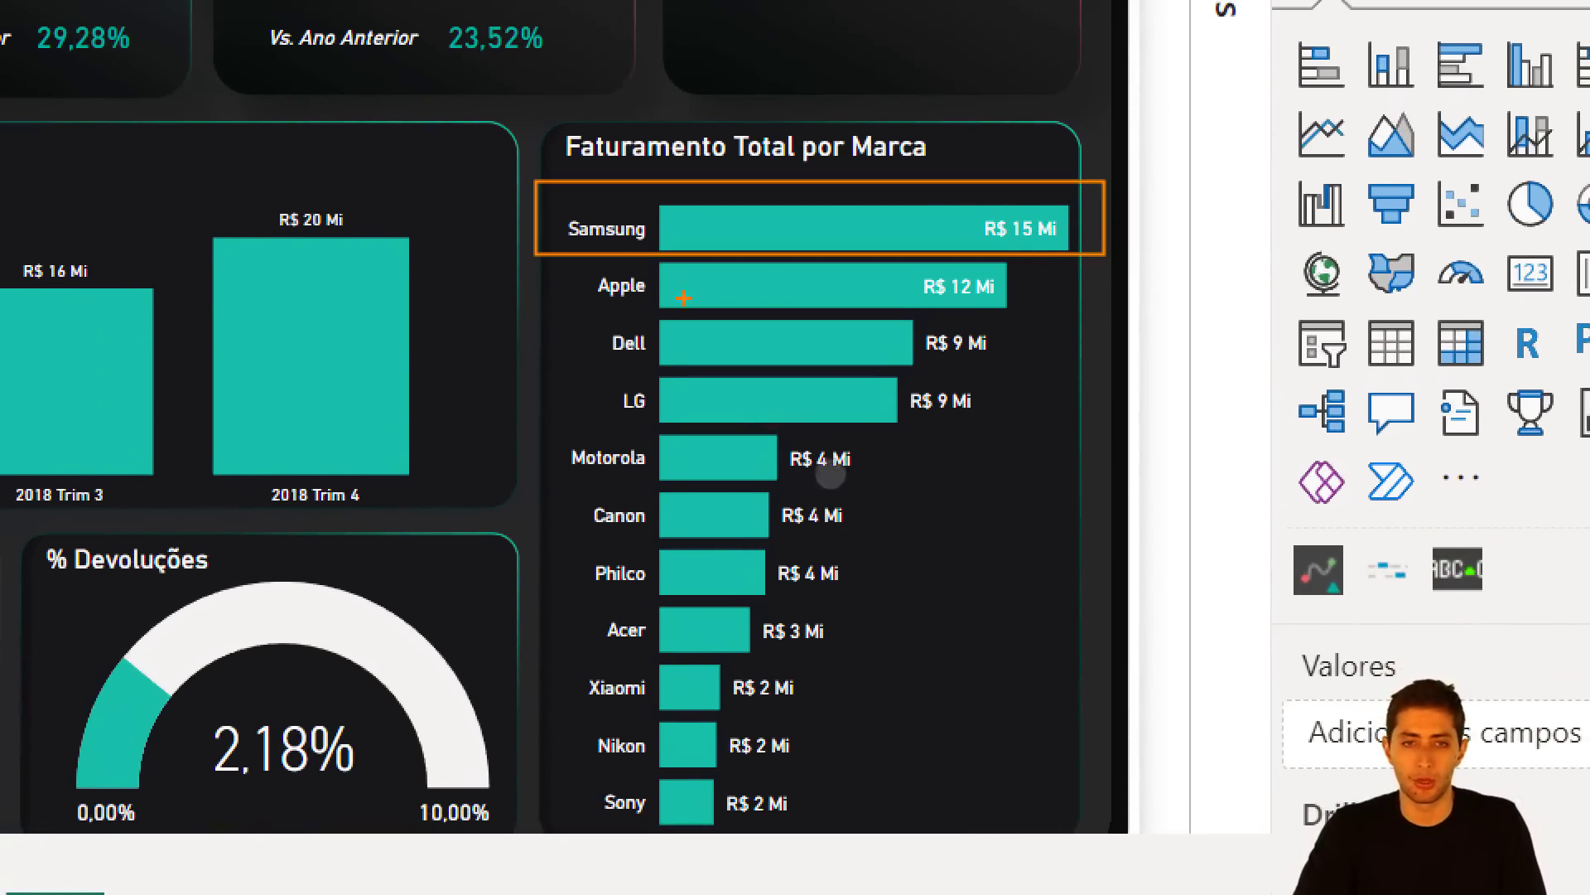
left_click_drag(555, 252, 954, 317)
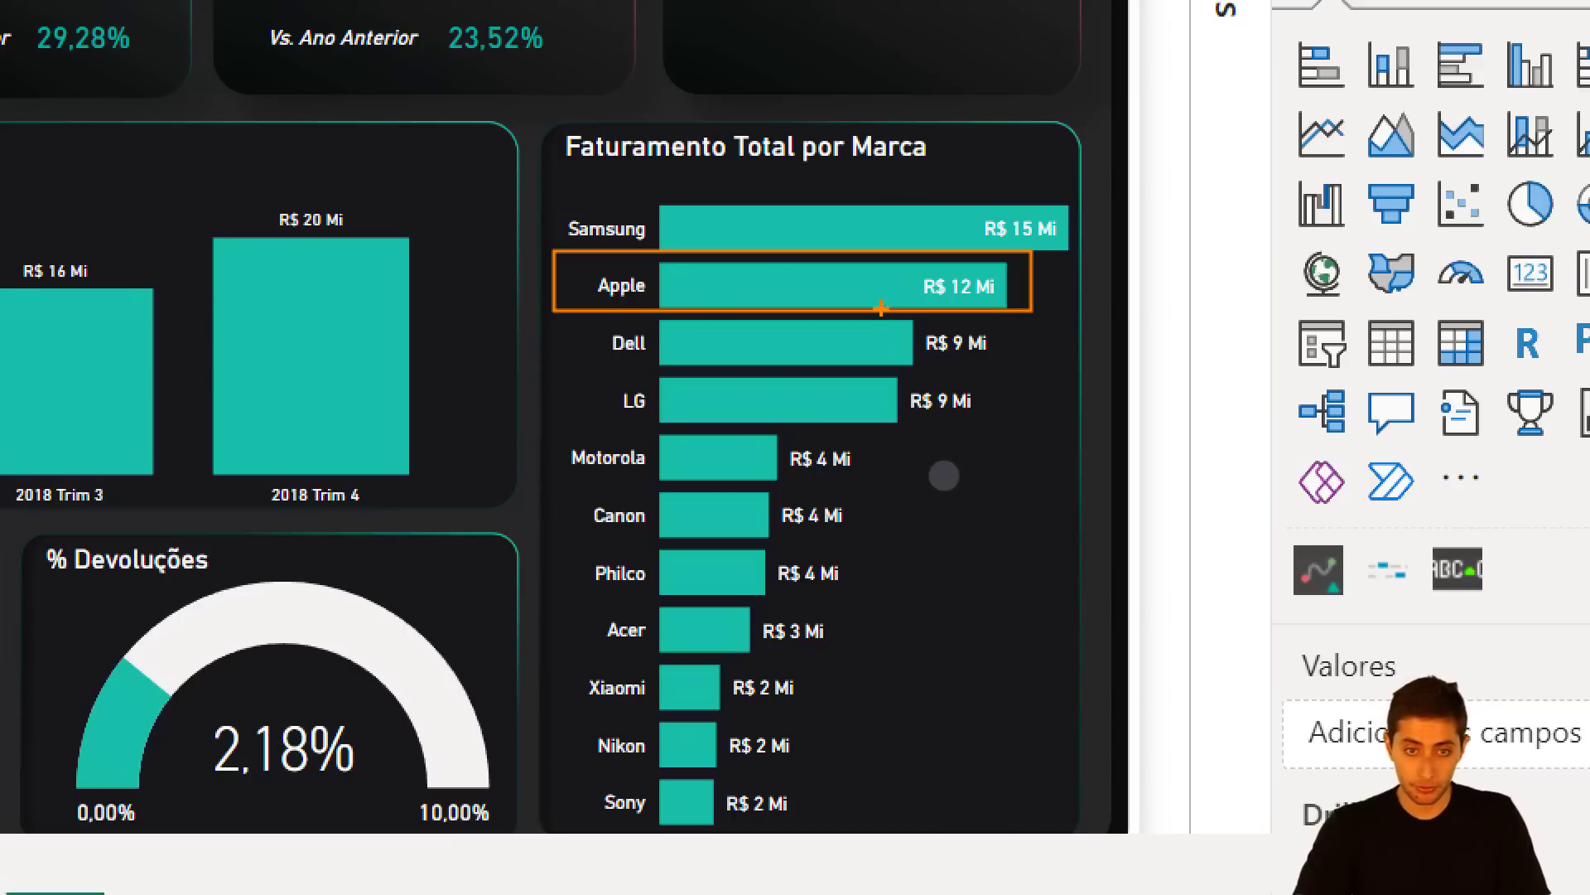
left_click_drag(554, 300, 1062, 379)
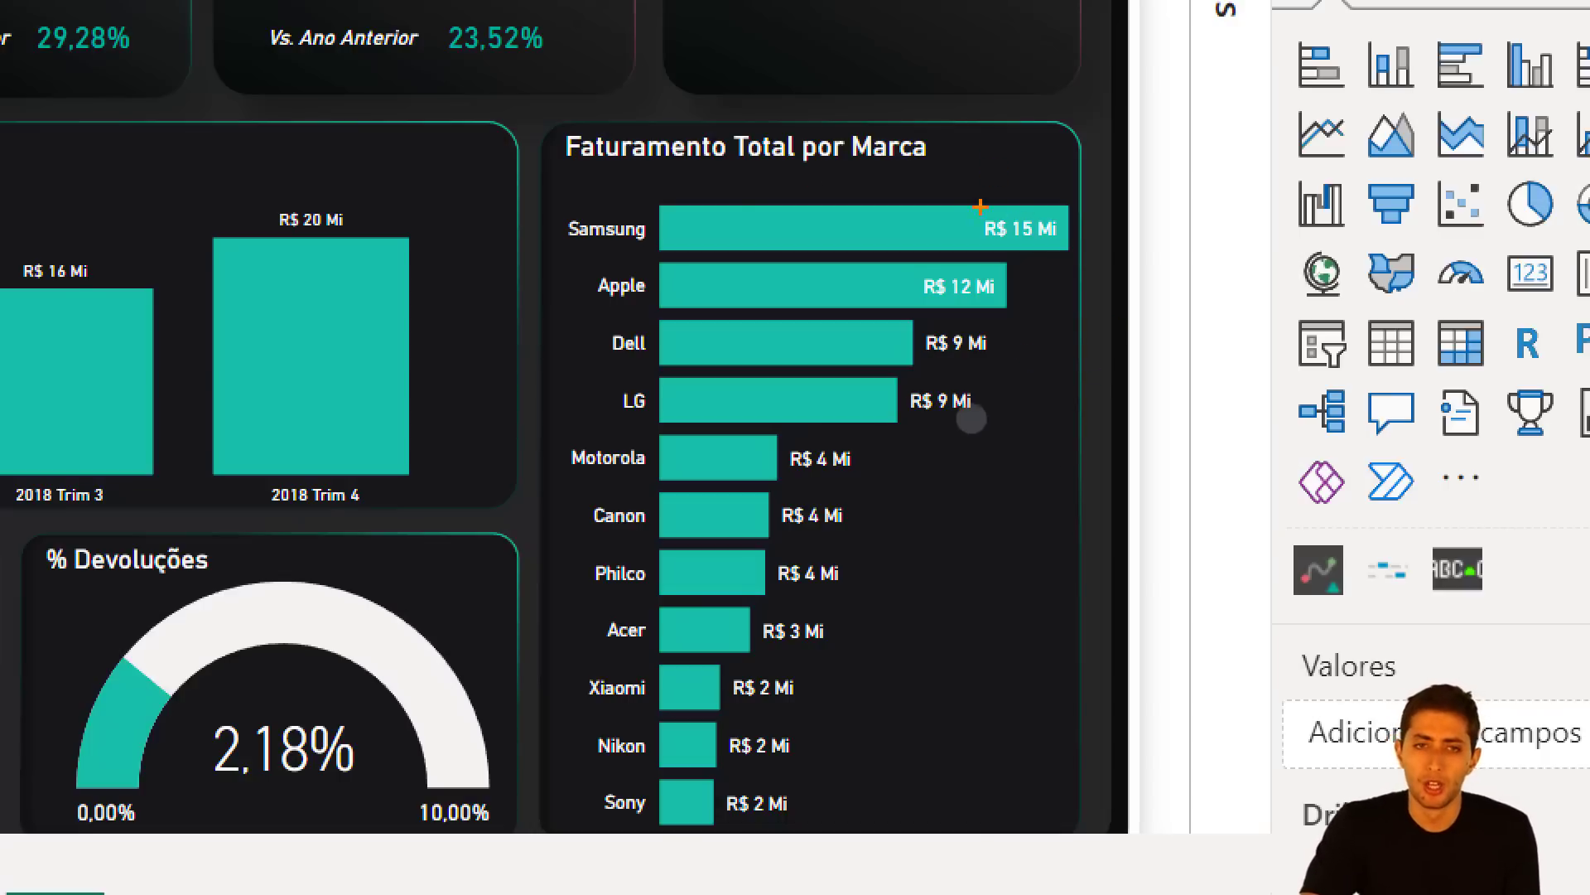
mouse_move(542, 197)
left_mouse_down()
mouse_move(737, 232)
mouse_move(1082, 253)
left_mouse_up()
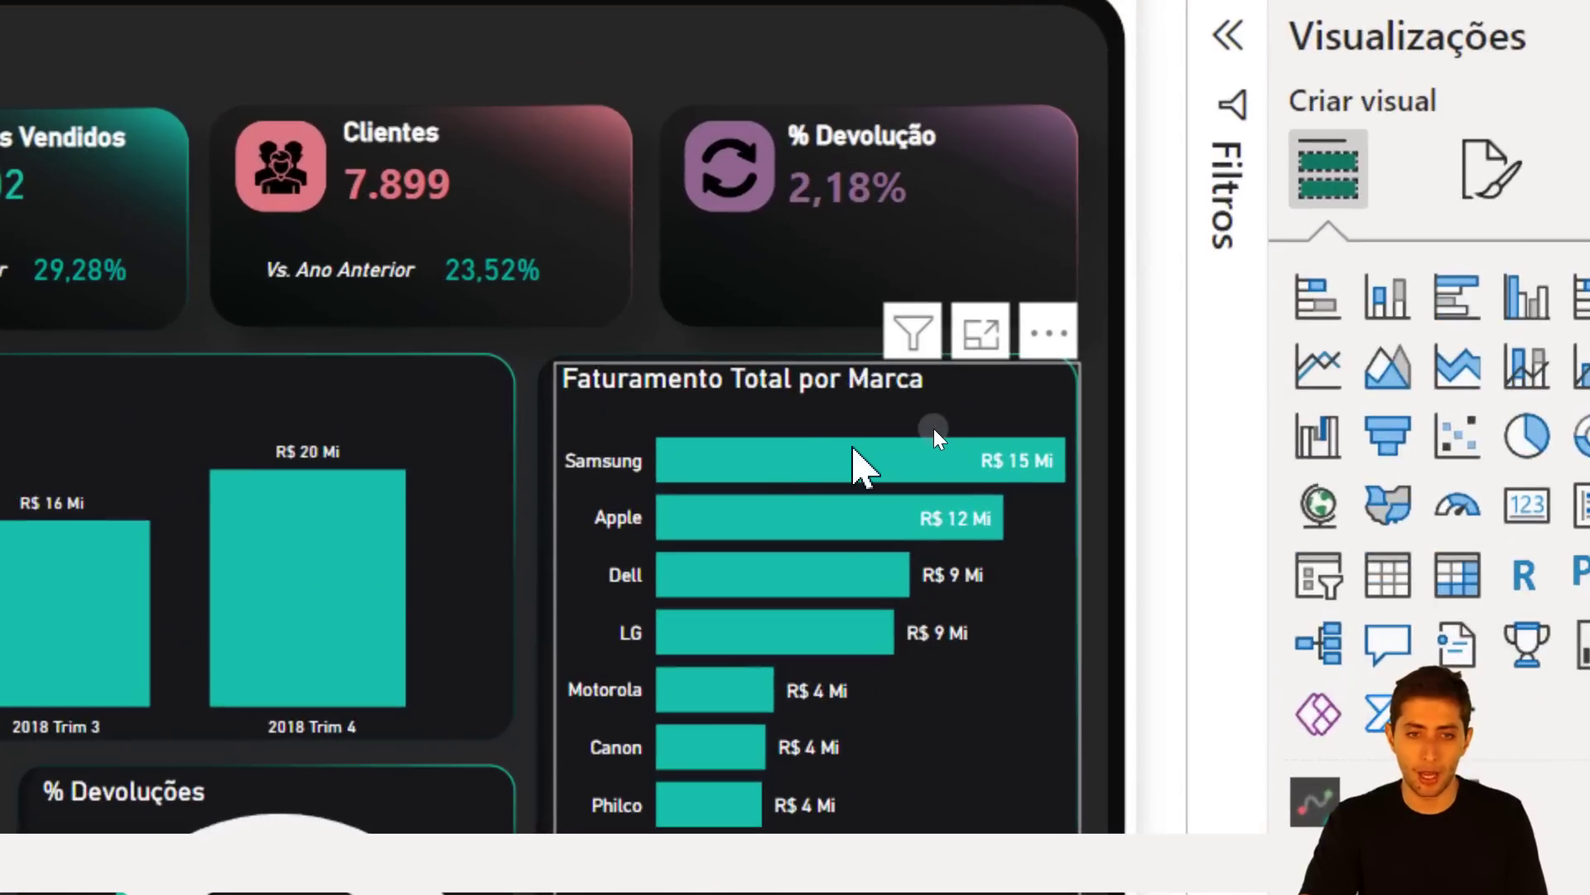
Show the Samsung bar's tooltip and examine its Lucro Total, Produto Mais Vendido and Total Vendas por Produto visuals.
mouse_move(952, 431)
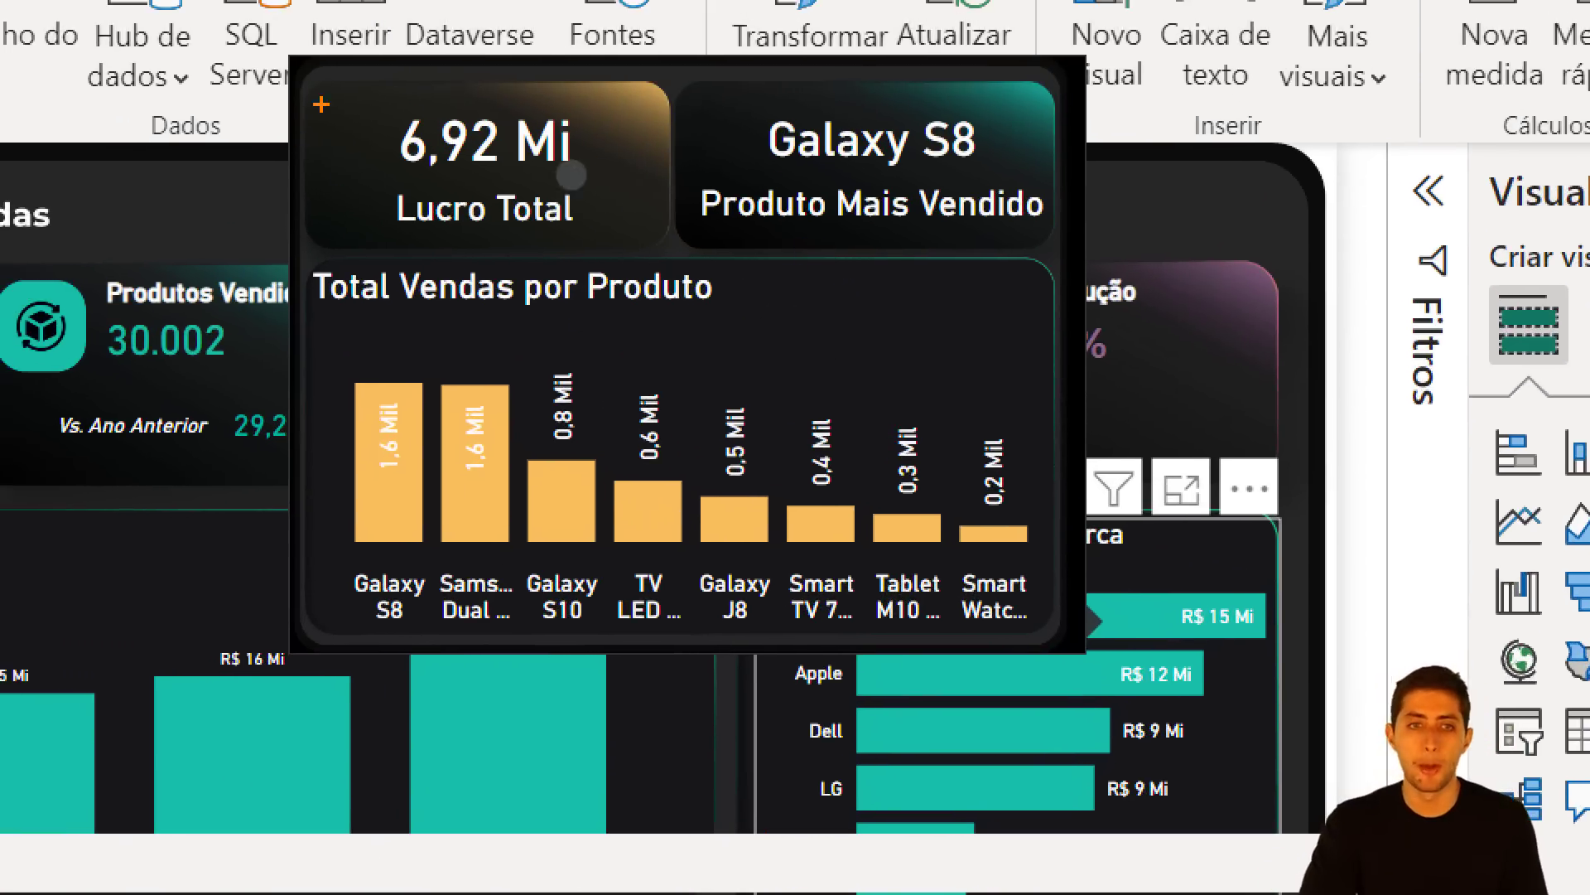
mouse_move(289, 76)
left_mouse_down()
mouse_move(495, 213)
mouse_move(681, 241)
mouse_move(676, 260)
left_mouse_up()
key("e")
mouse_move(1176, 583)
left_mouse_down()
mouse_move(1283, 671)
mouse_move(1282, 651)
left_mouse_up()
key("e")
left_click_drag(322, 61, 651, 259)
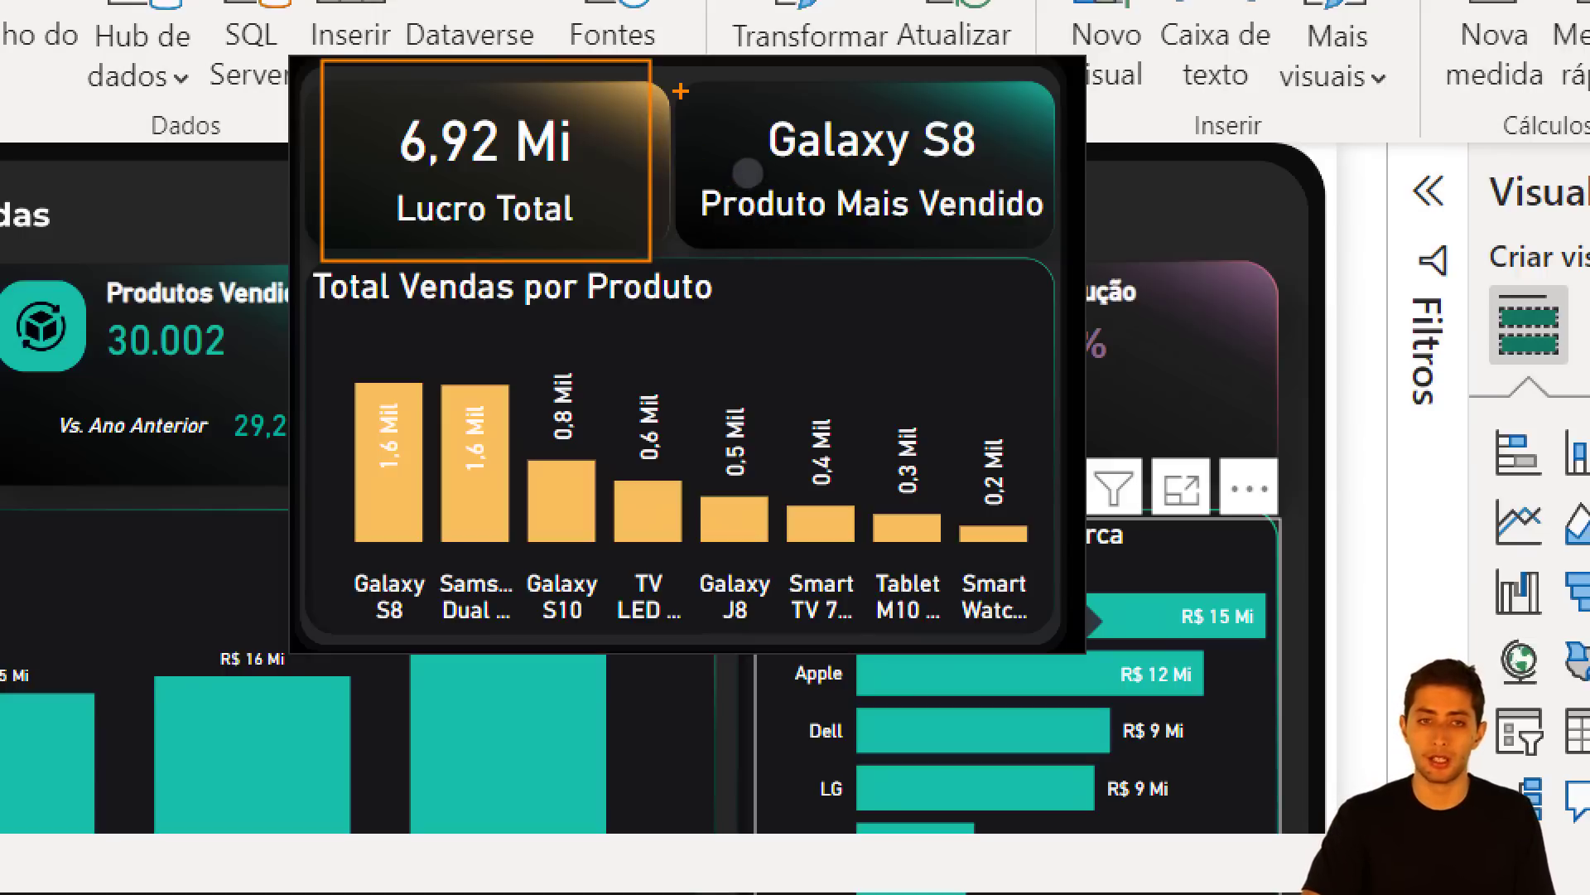
key("e")
mouse_move(677, 69)
left_mouse_down()
mouse_move(824, 182)
mouse_move(1075, 262)
mouse_move(1063, 270)
left_mouse_up()
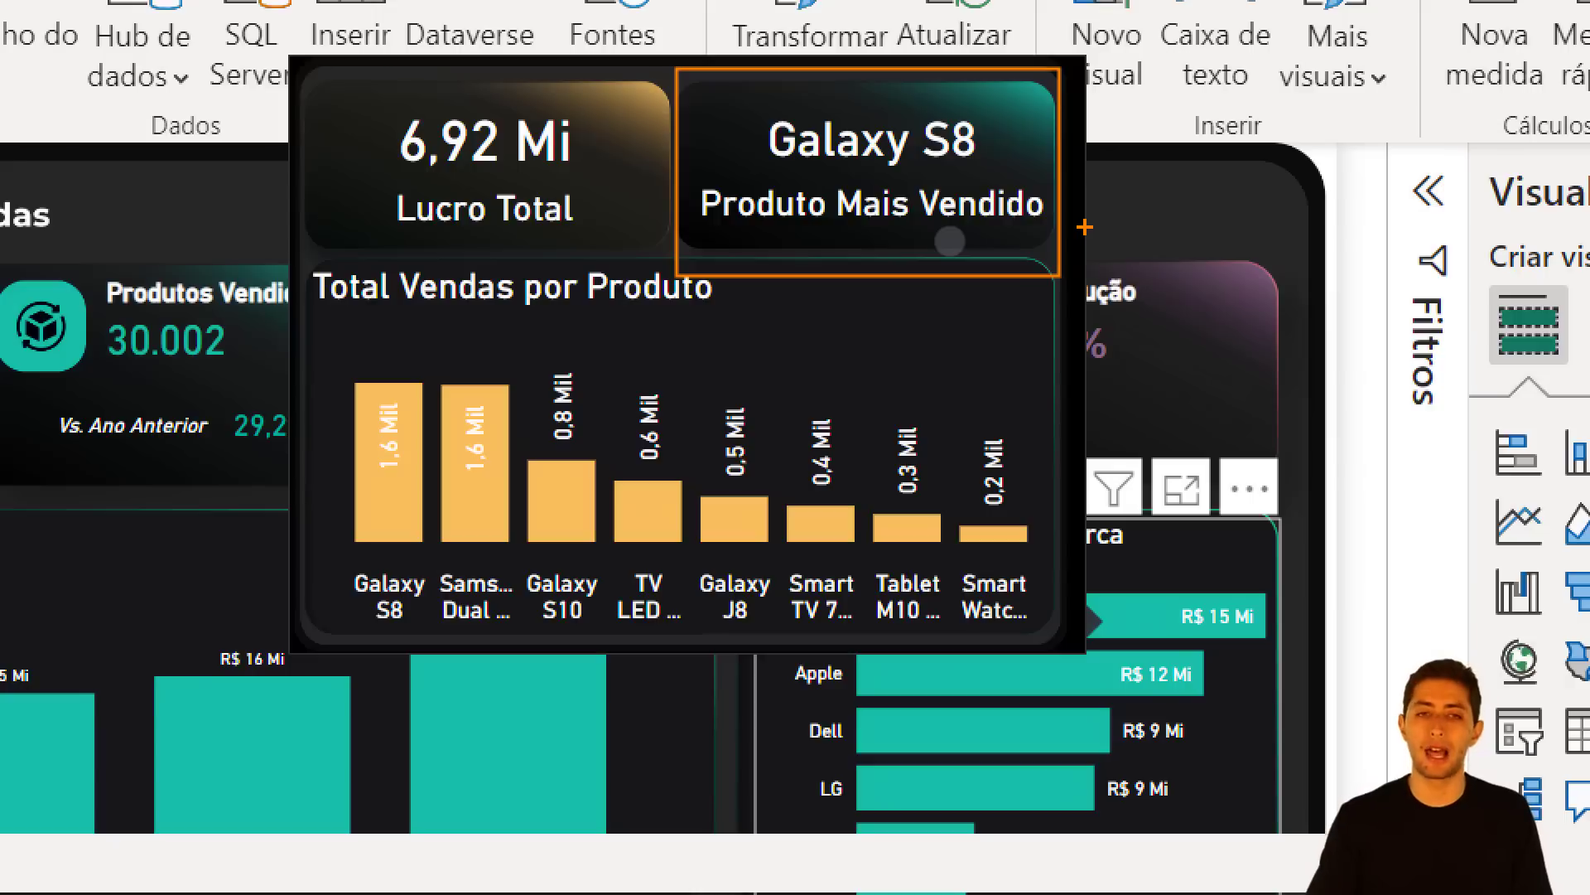
key("e")
key("b")
mouse_move(274, 245)
left_mouse_down()
mouse_move(940, 481)
mouse_move(1104, 642)
left_mouse_up()
key("e")
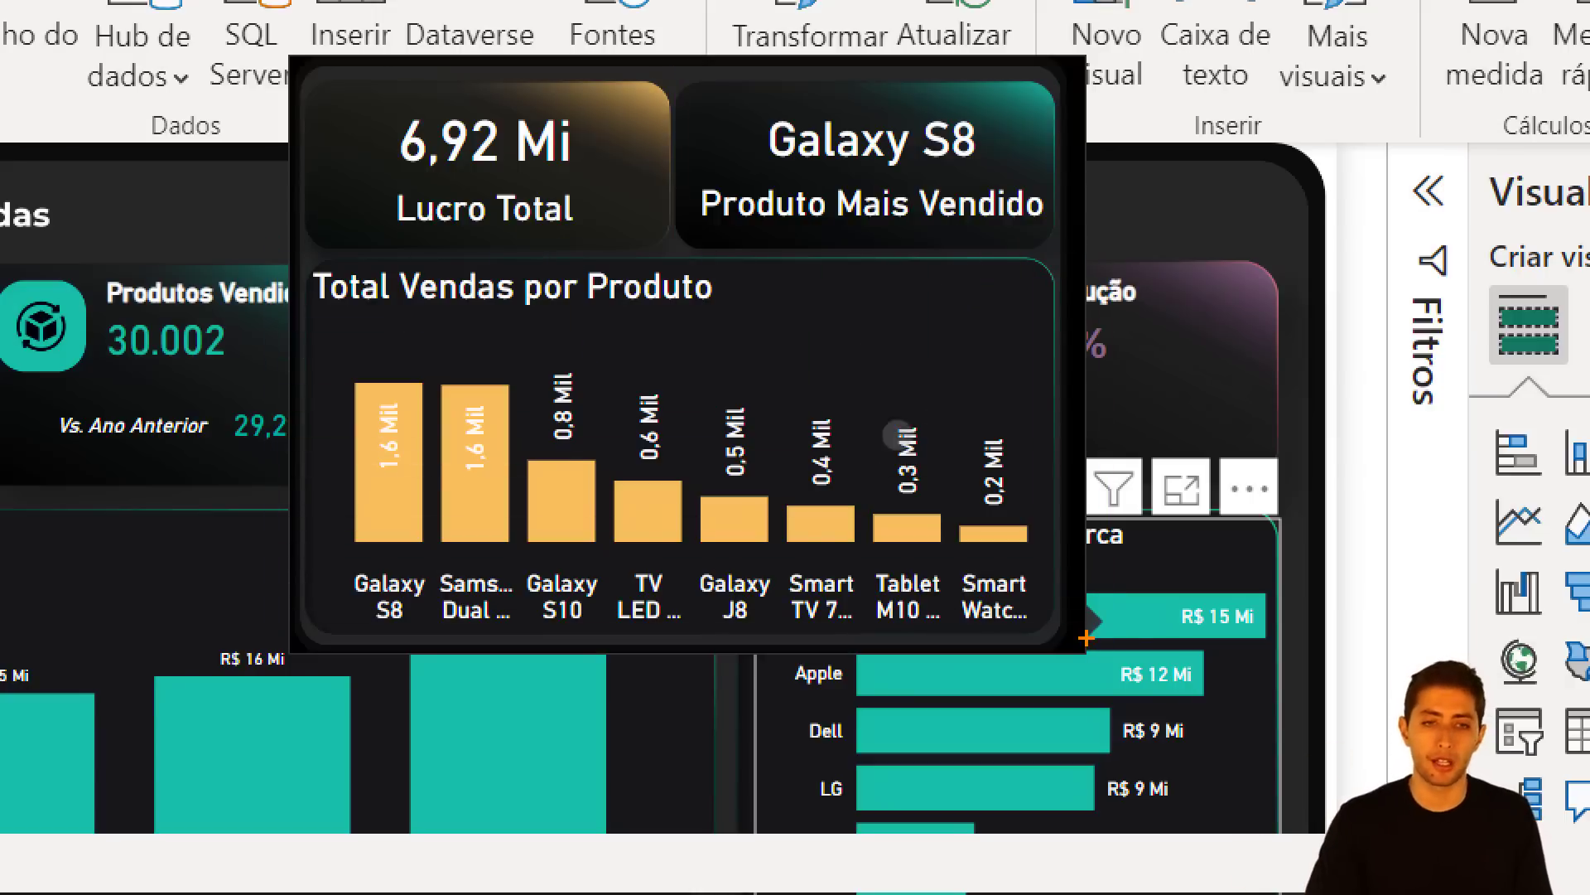
left_click_drag(333, 635, 217, 765)
left_click_drag(452, 628, 365, 745)
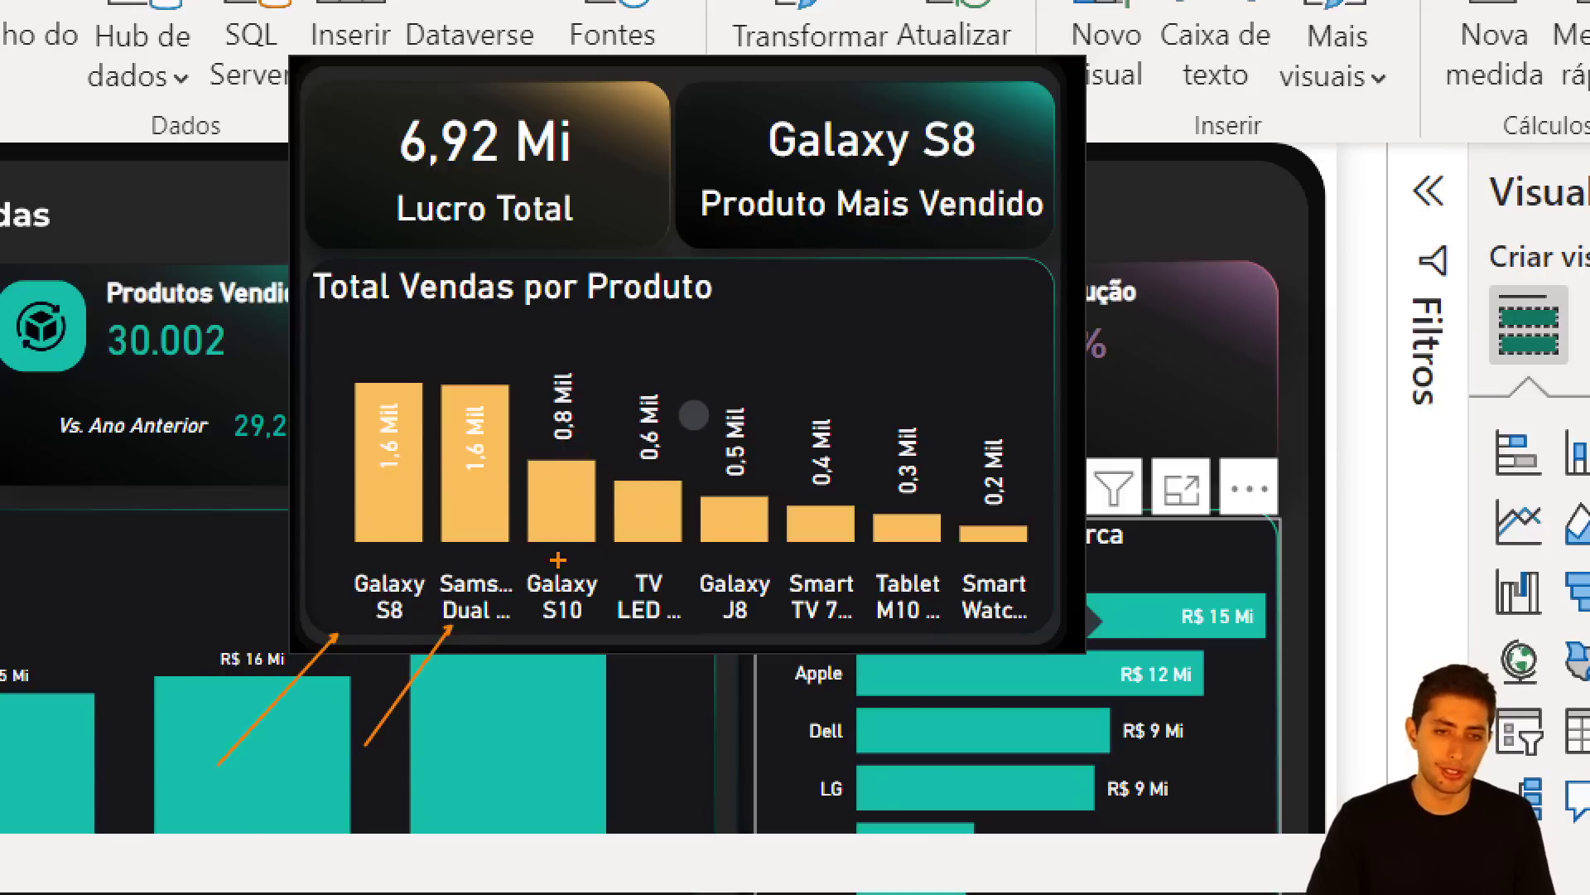
left_click_drag(551, 646, 503, 726)
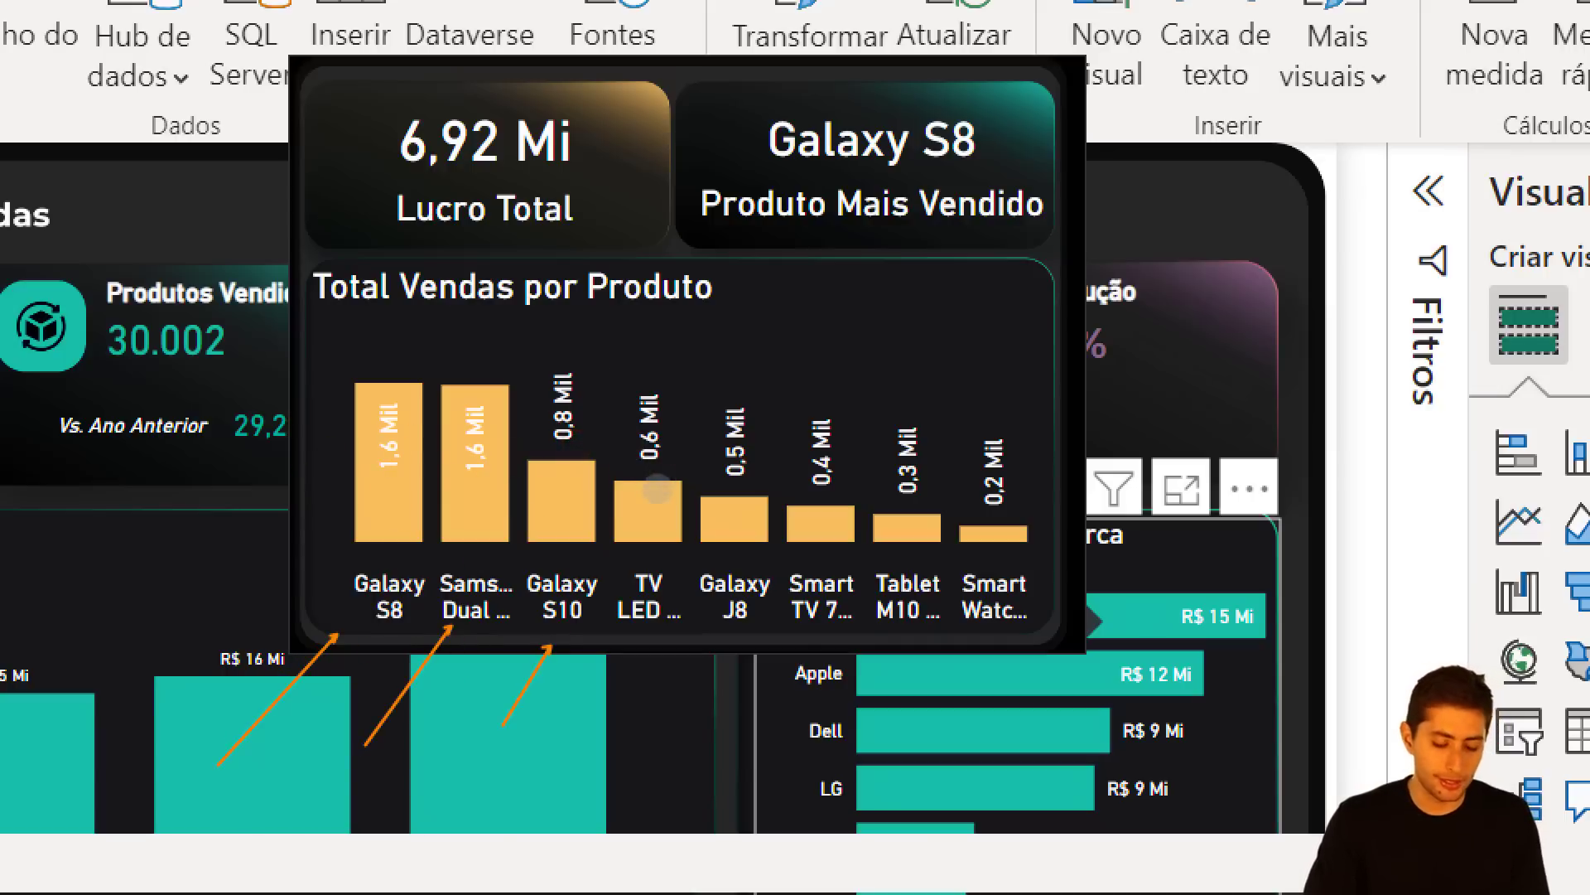
key("Escape")
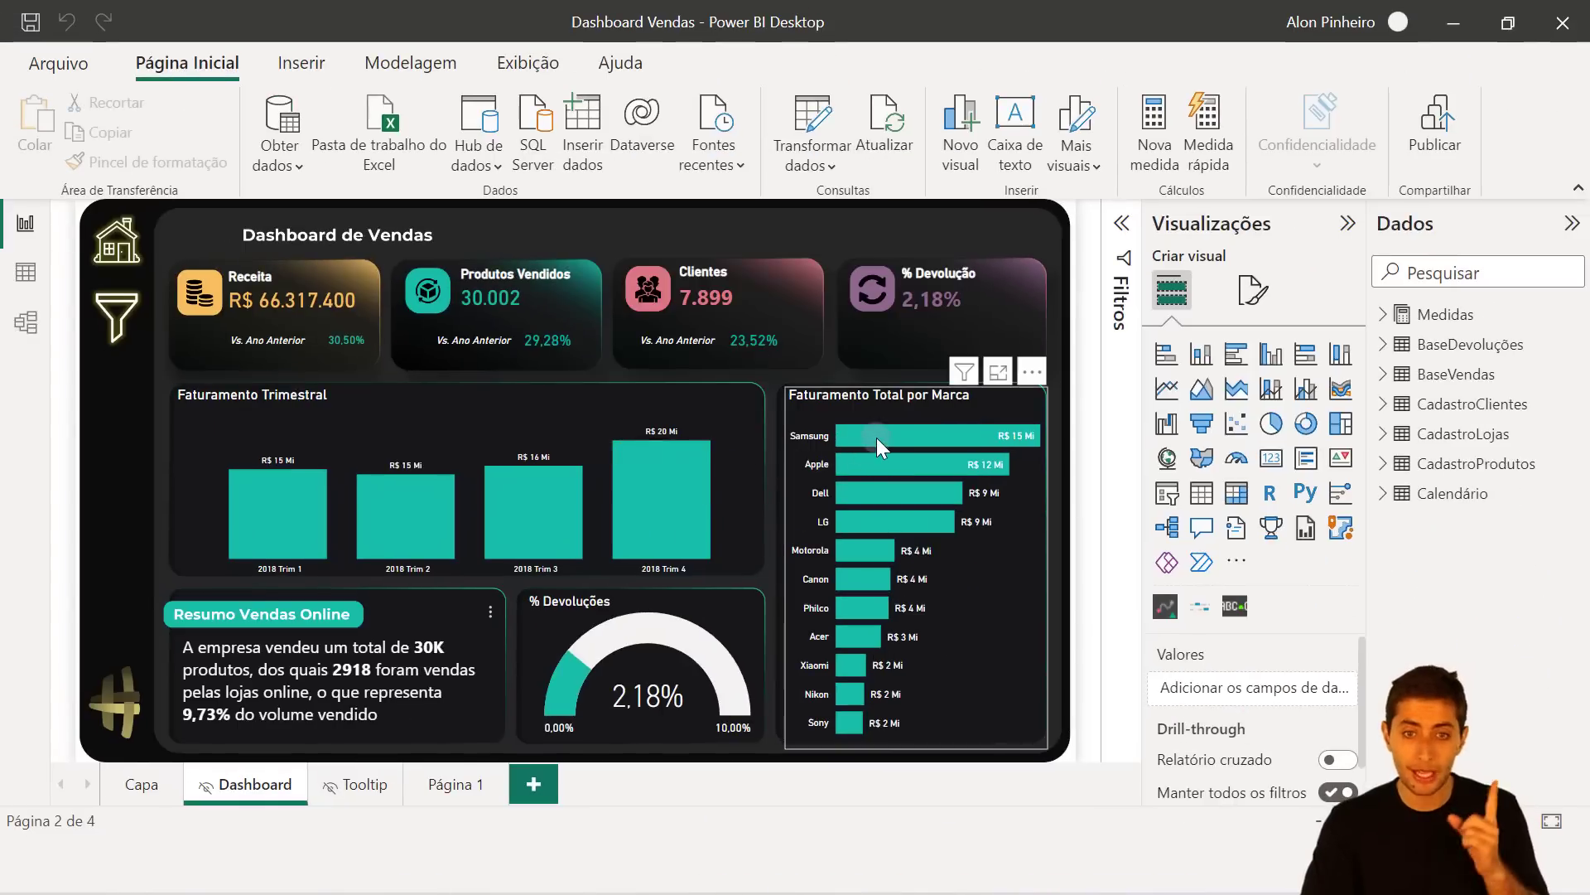
Show the tooltips of further brand bars and open the Tooltip page that supplies them.
mouse_move(871, 460)
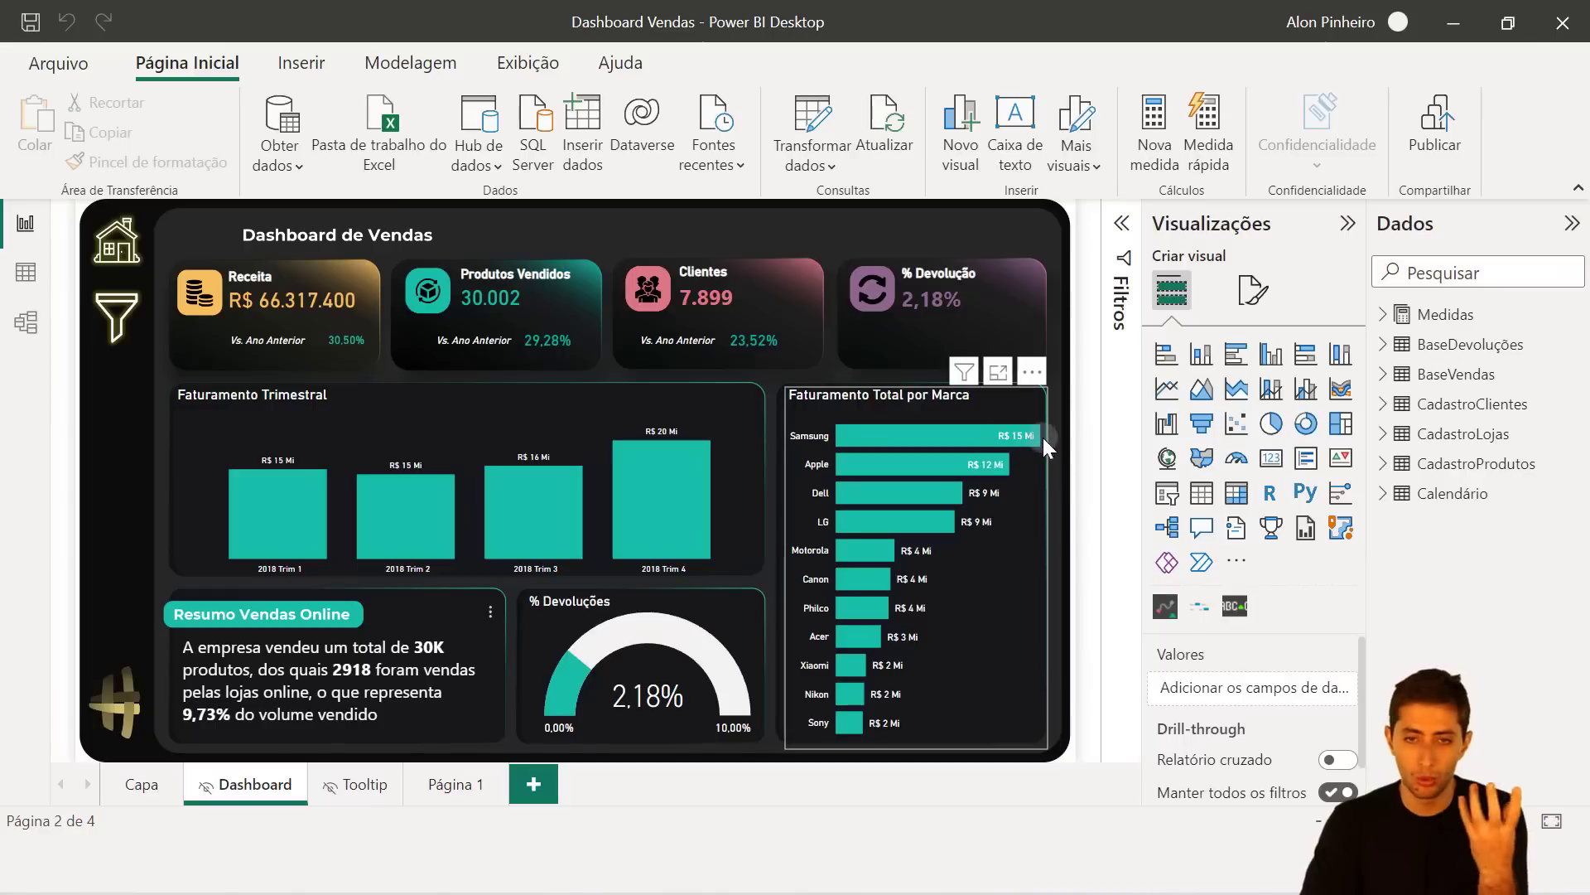
mouse_move(1007, 431)
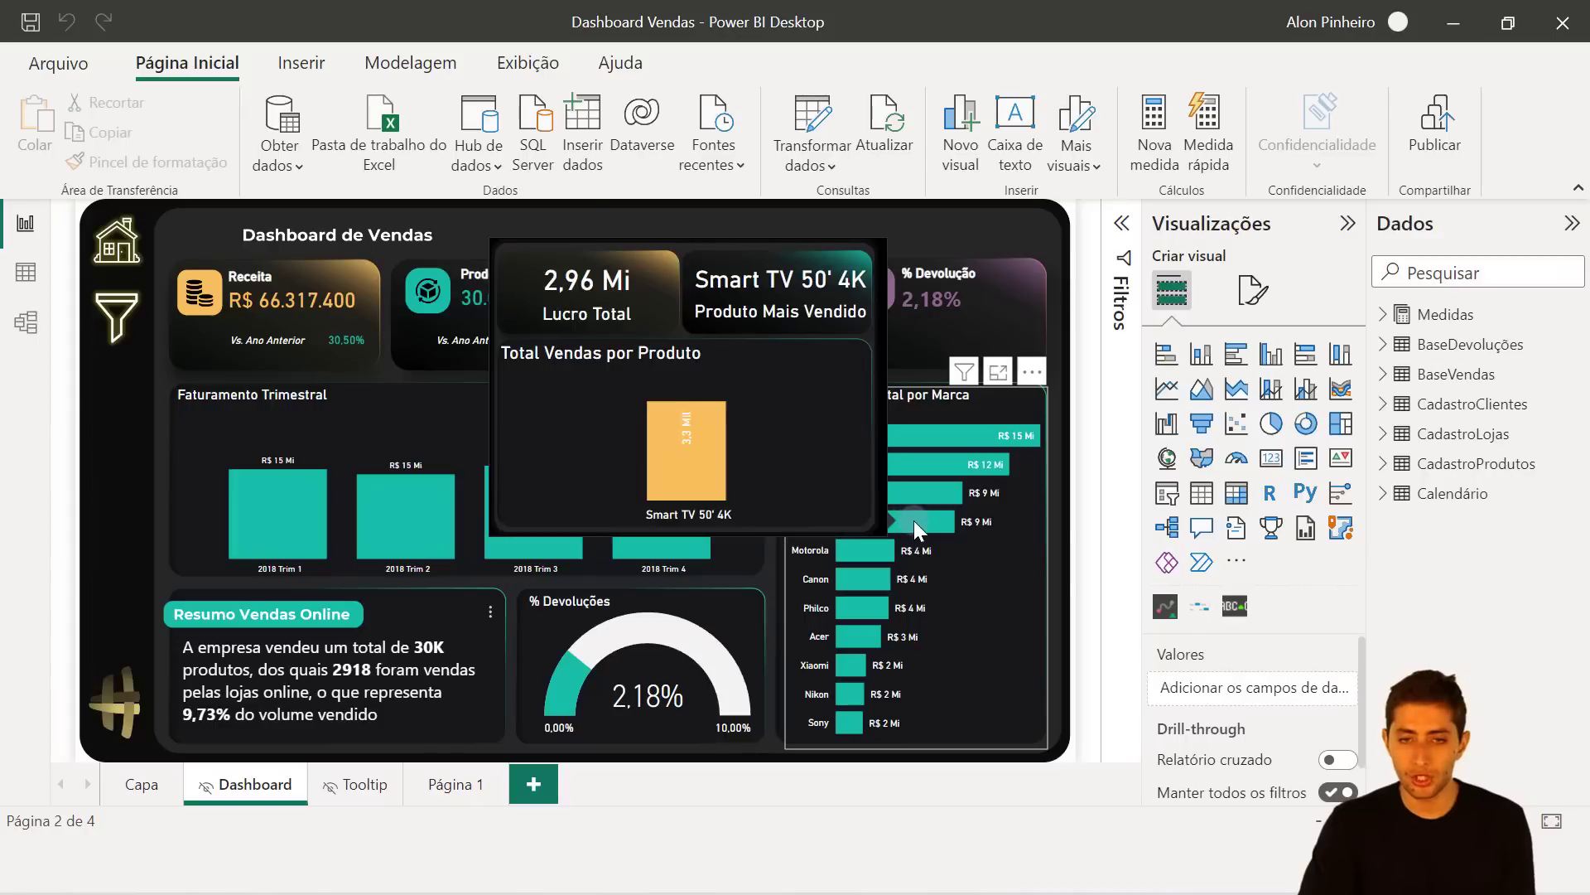
left_click(355, 793)
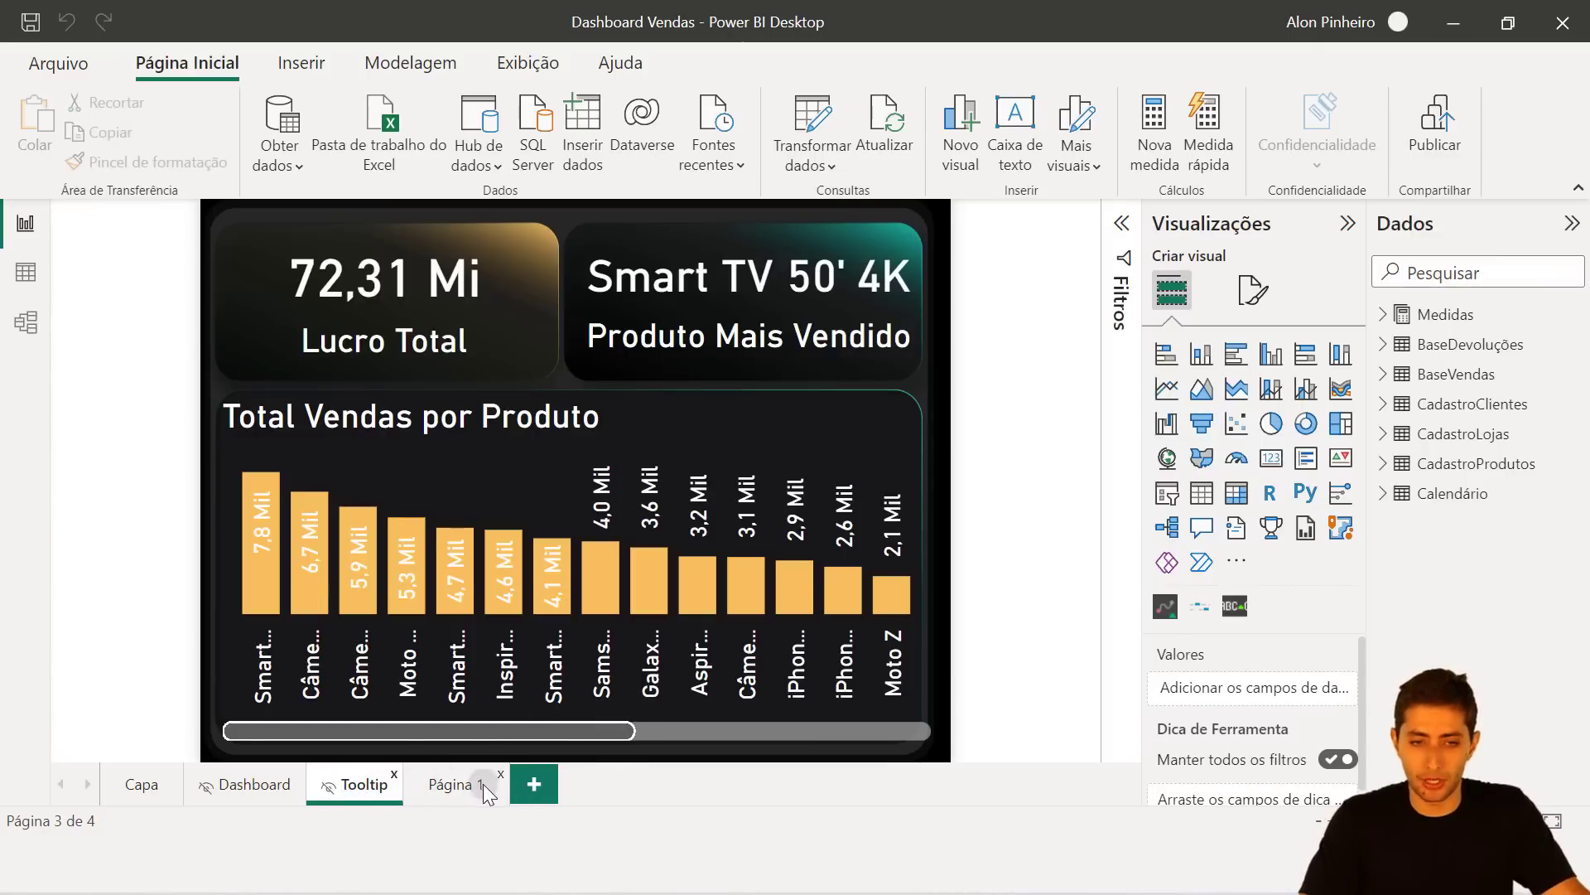
Add a new report page and allow it to be used as a tooltip in its page information.
left_click(535, 783)
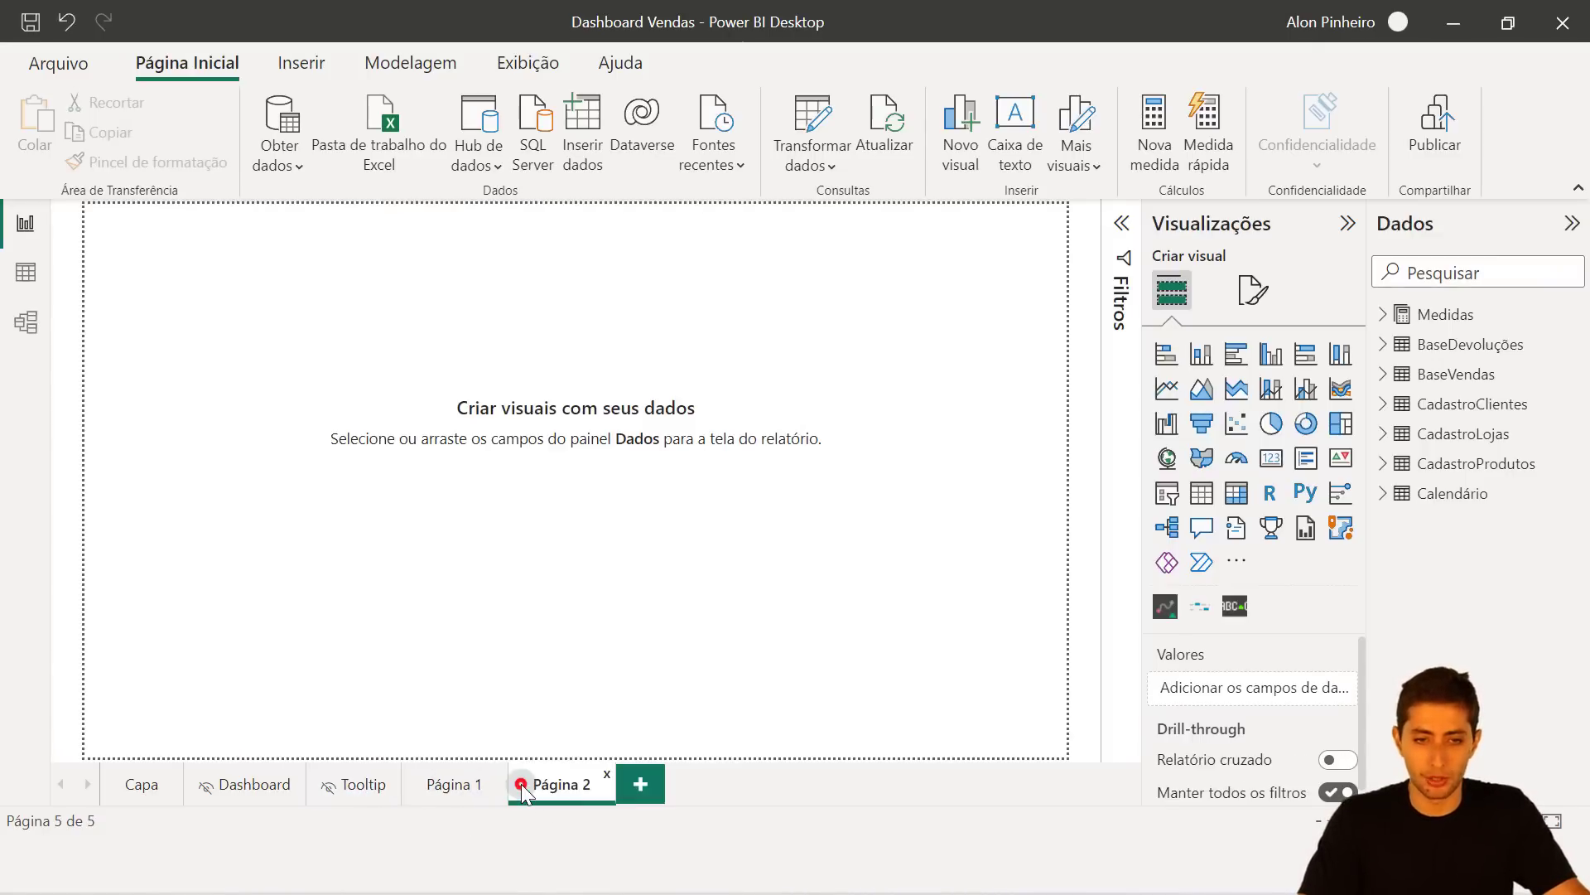
left_click(1252, 298)
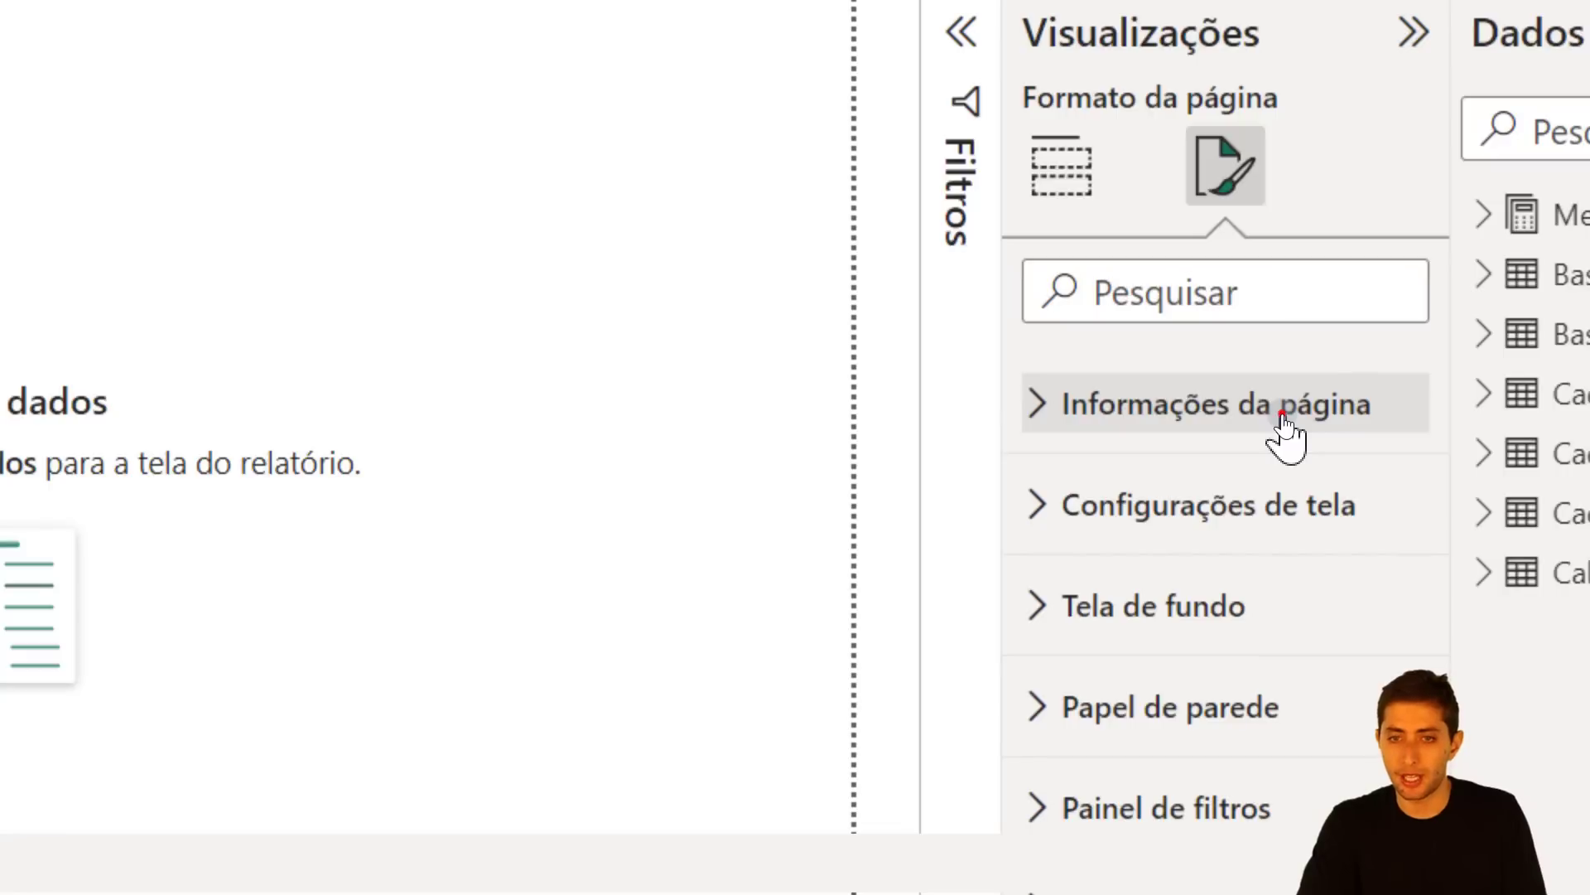
left_click(1283, 426)
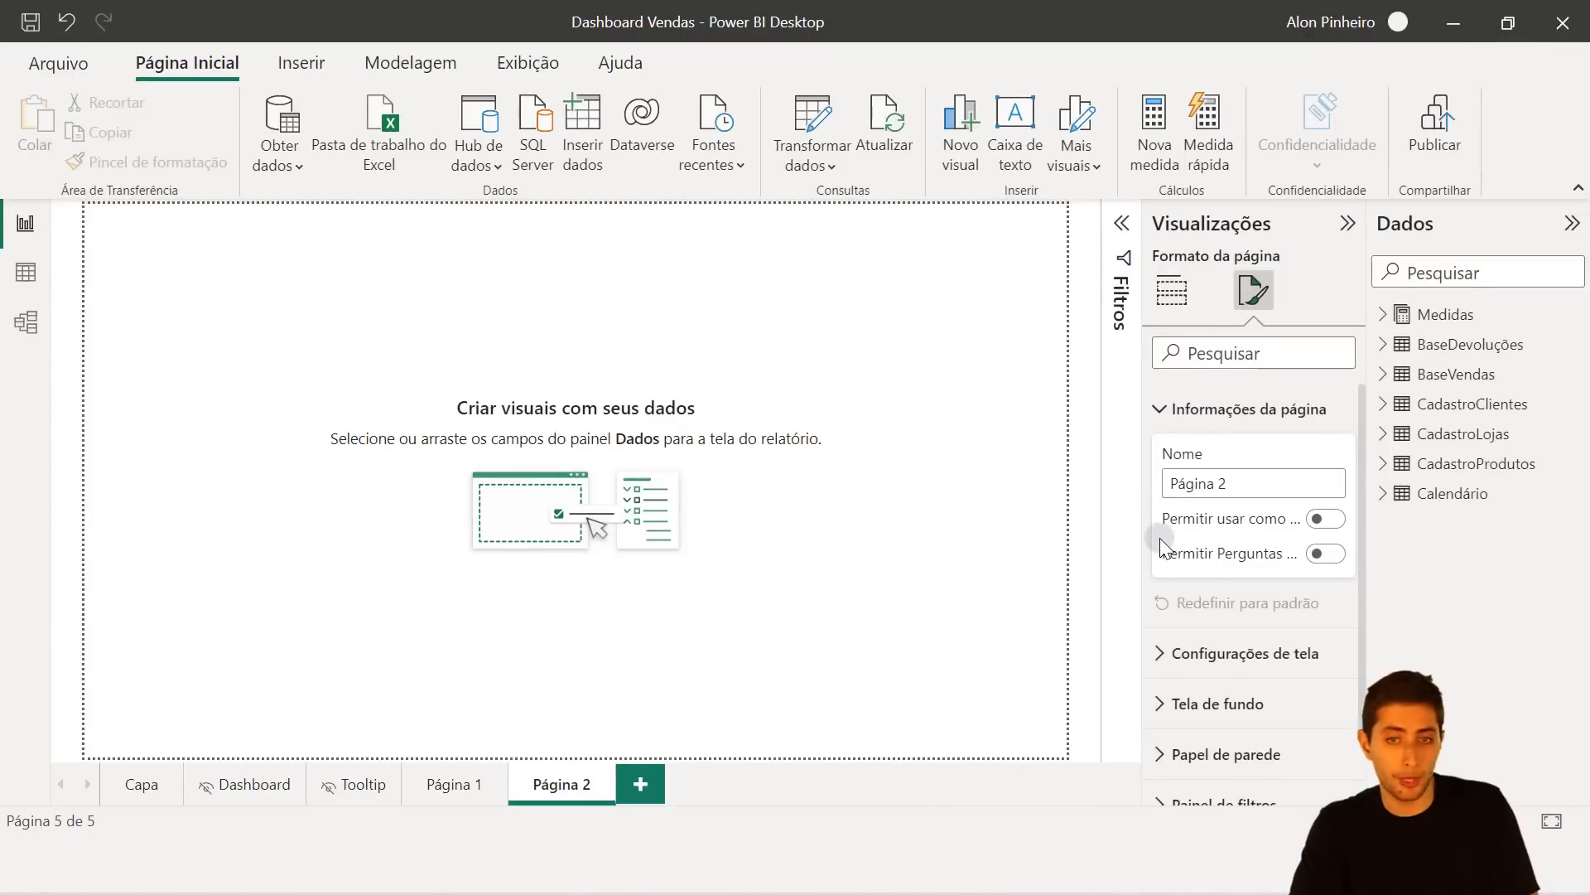
left_click_drag(1144, 535, 1021, 530)
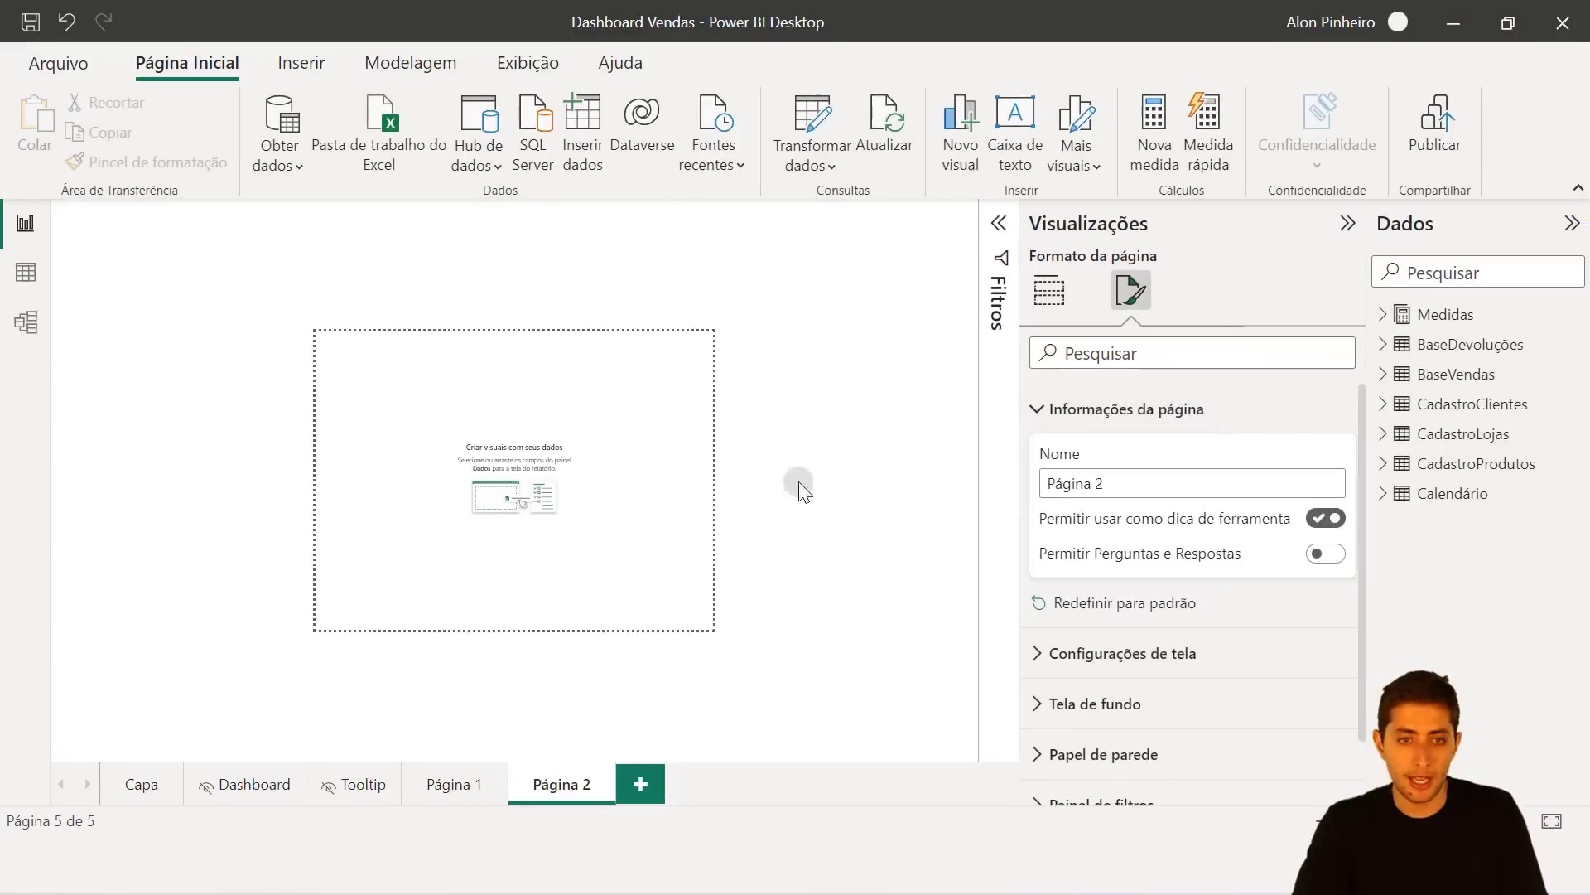
Set the page view of the new Página 2 tooltip page to Ajustar à página after trying Ajustar à largura.
left_click_drag(494, 408, 563, 463)
left_click_drag(405, 411, 567, 527)
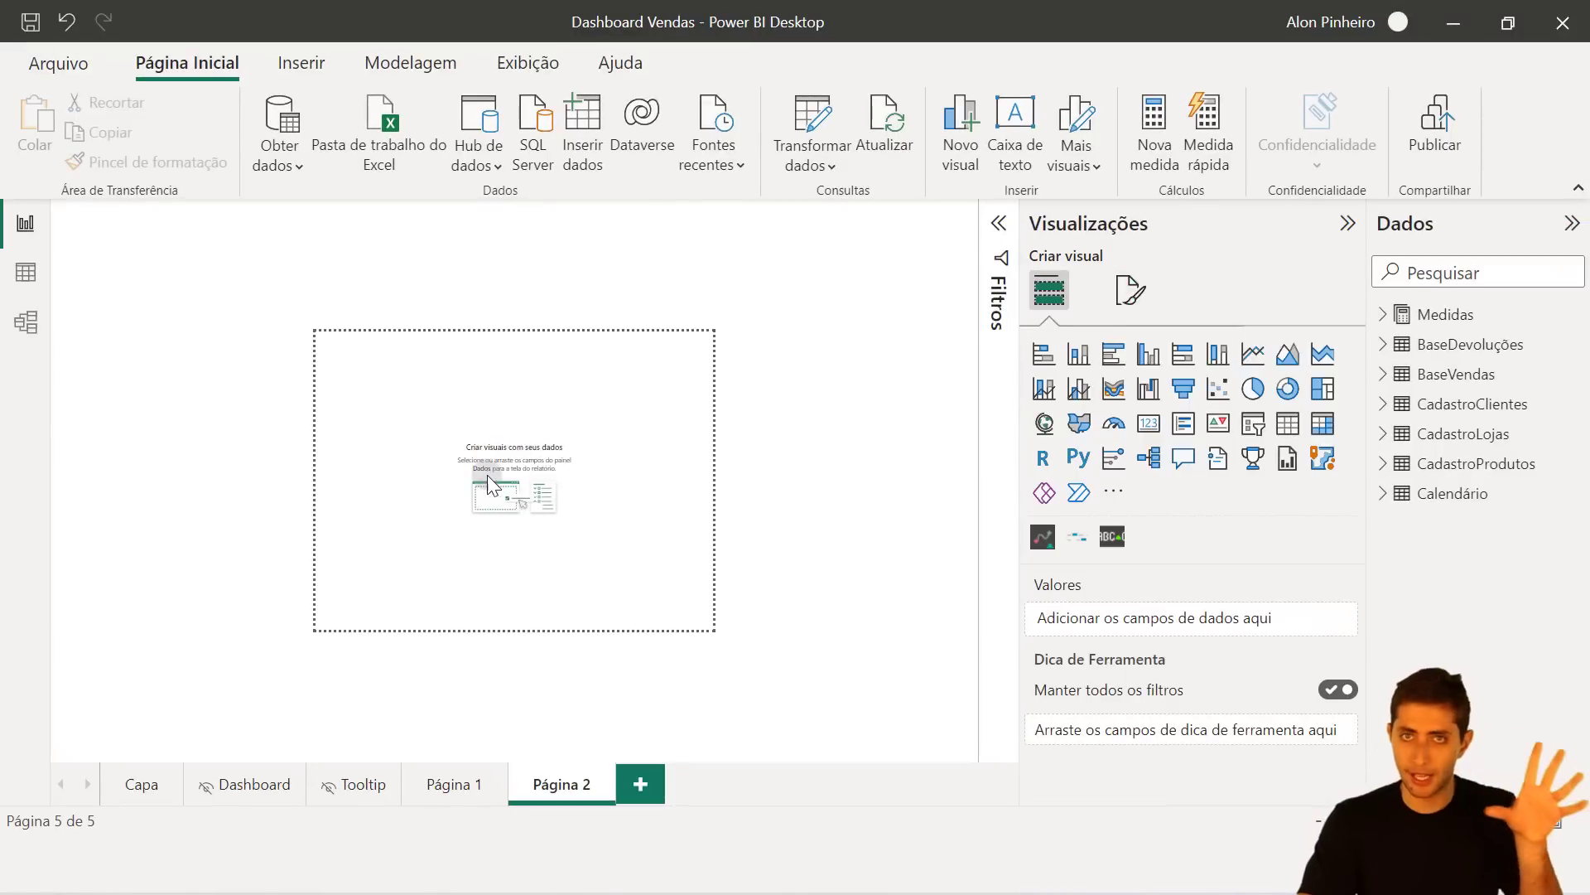
left_click(537, 63)
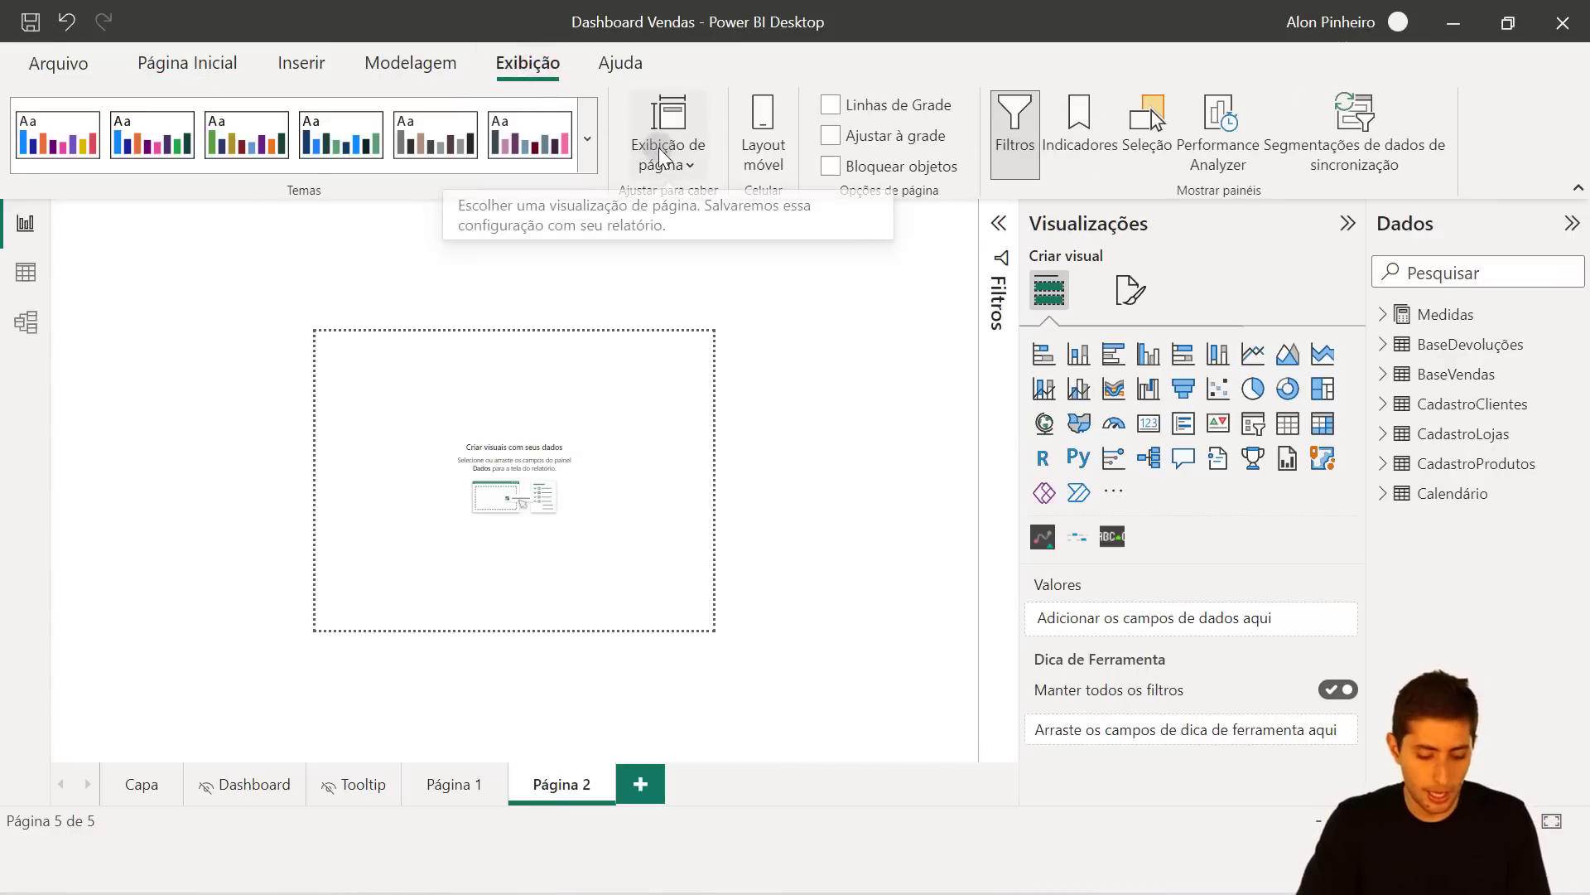
left_click(658, 147)
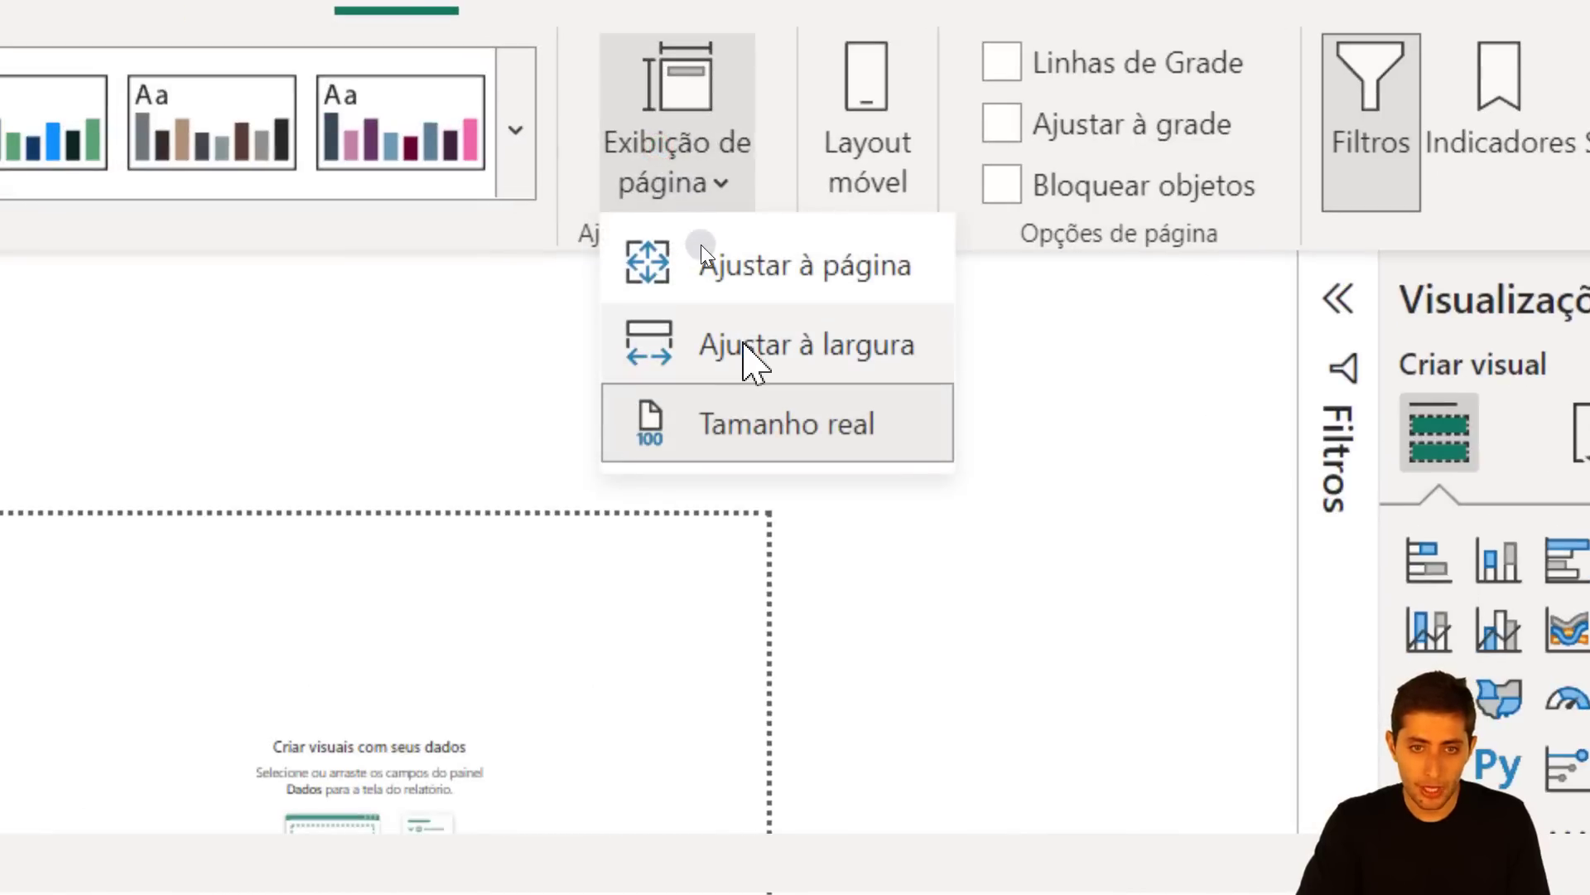
left_click(772, 331)
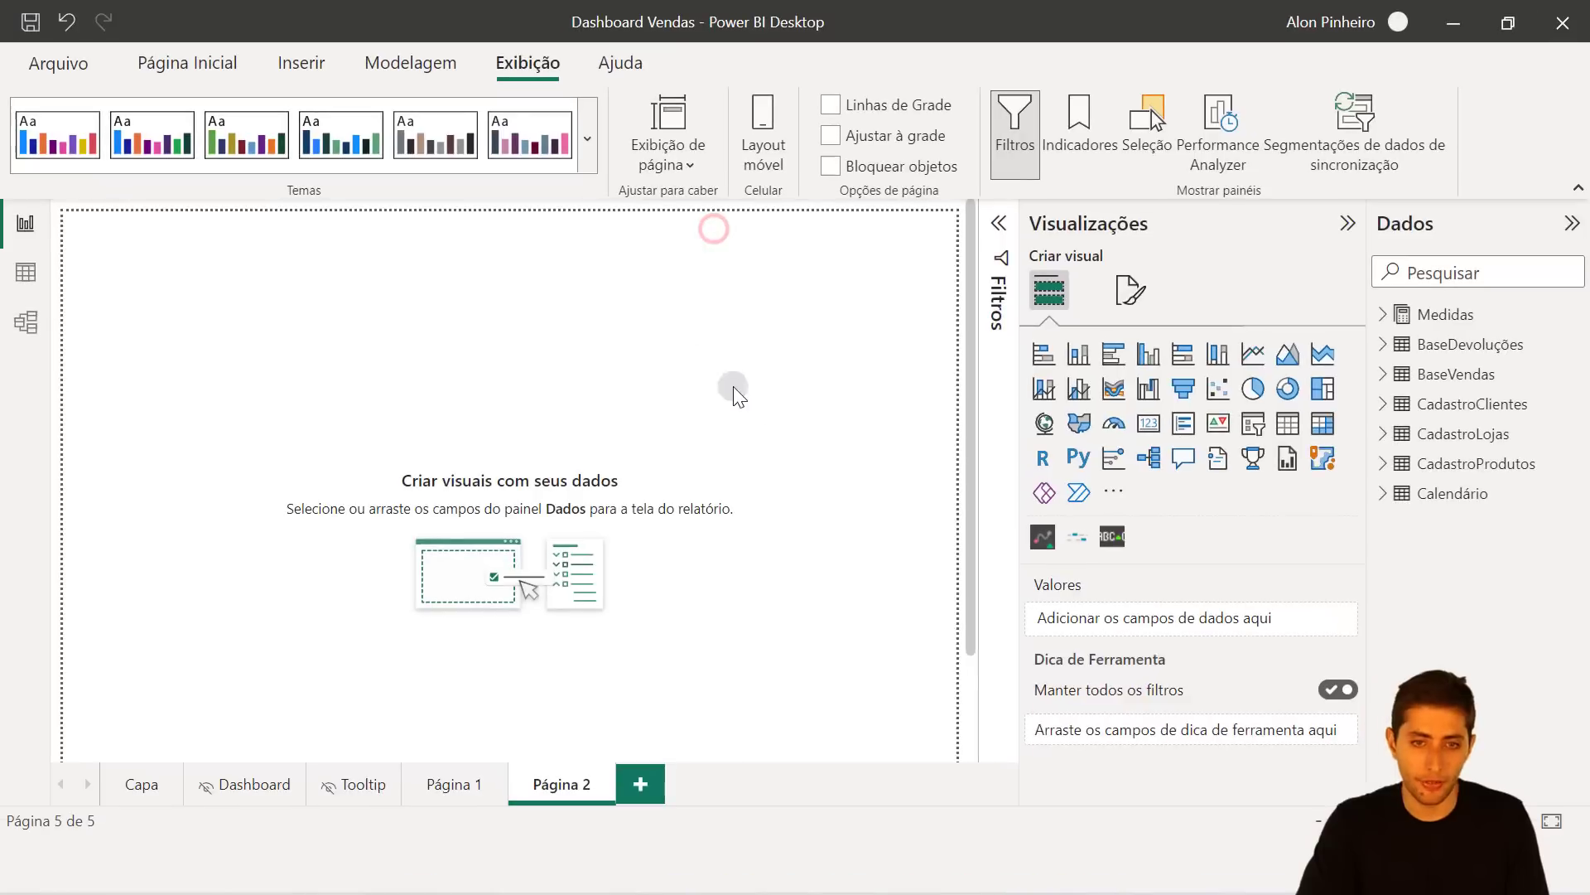
left_click(721, 132)
left_click(714, 207)
Add an empty card visual to Página 2 and shrink it to under half of the page width.
left_click_drag(419, 287, 584, 443)
left_click(1148, 423)
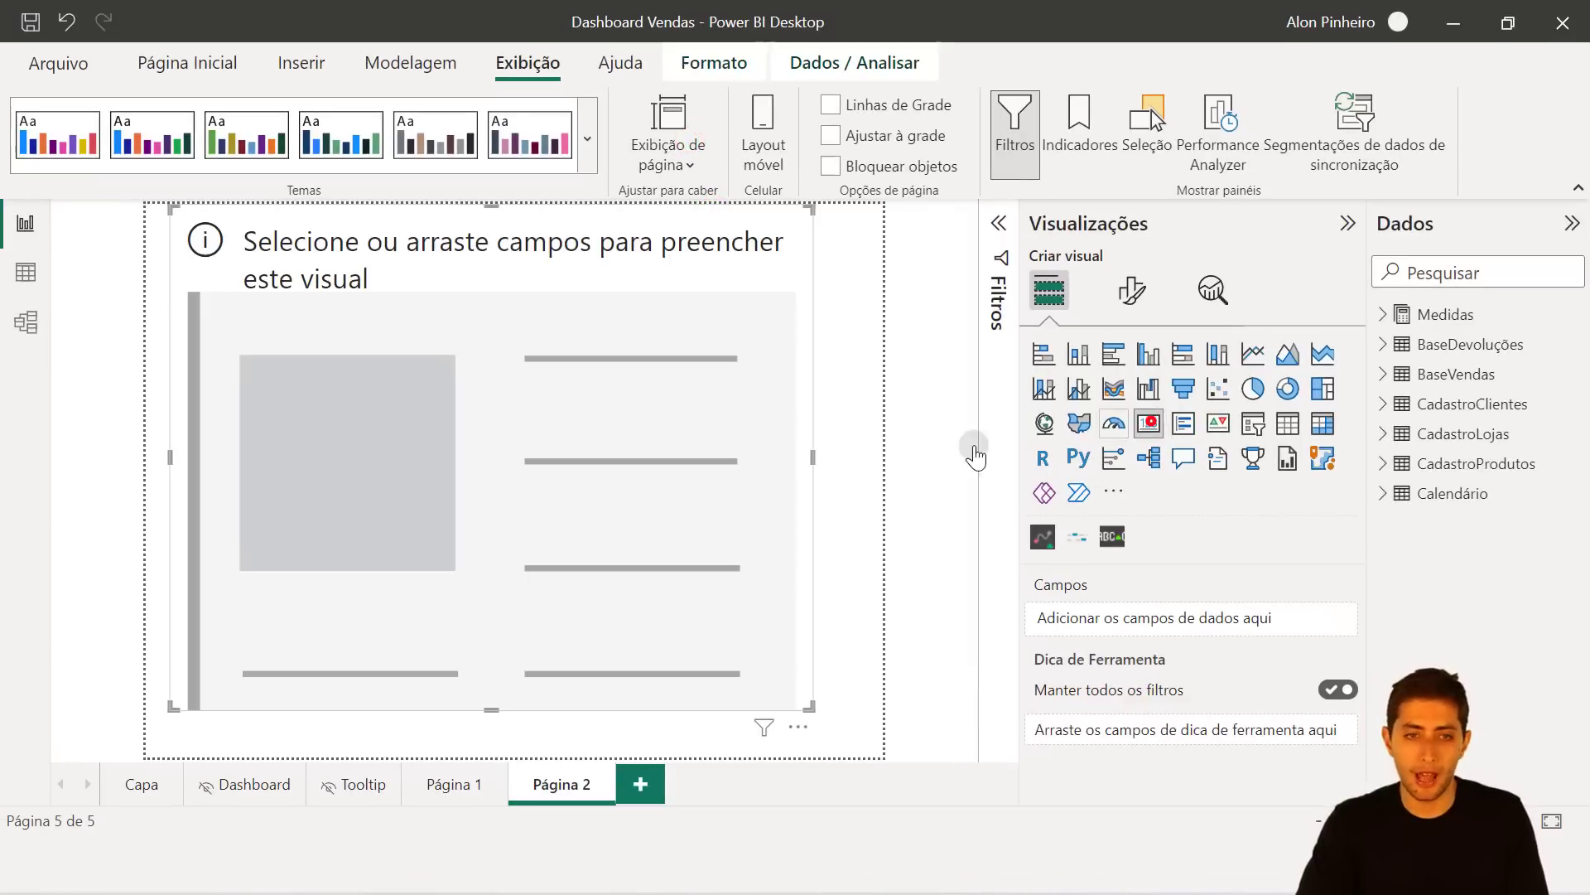
left_click_drag(808, 702, 570, 580)
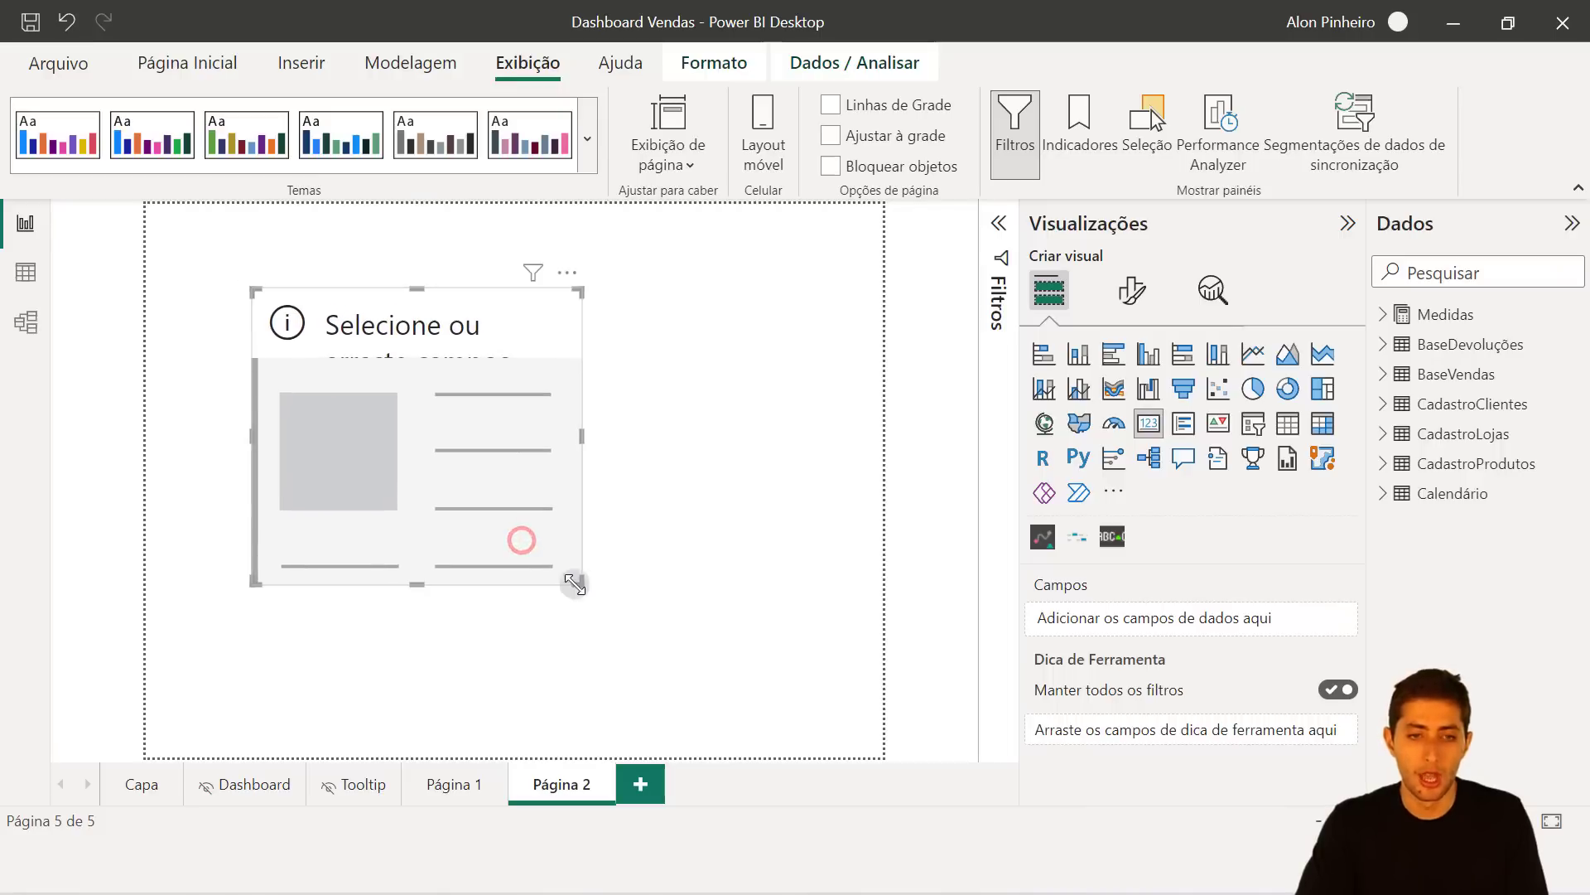
Revisit the Tooltip page and examine the Faturamento Total por Marca chart's tooltip type and page choices on the Dashboard page.
left_click(364, 785)
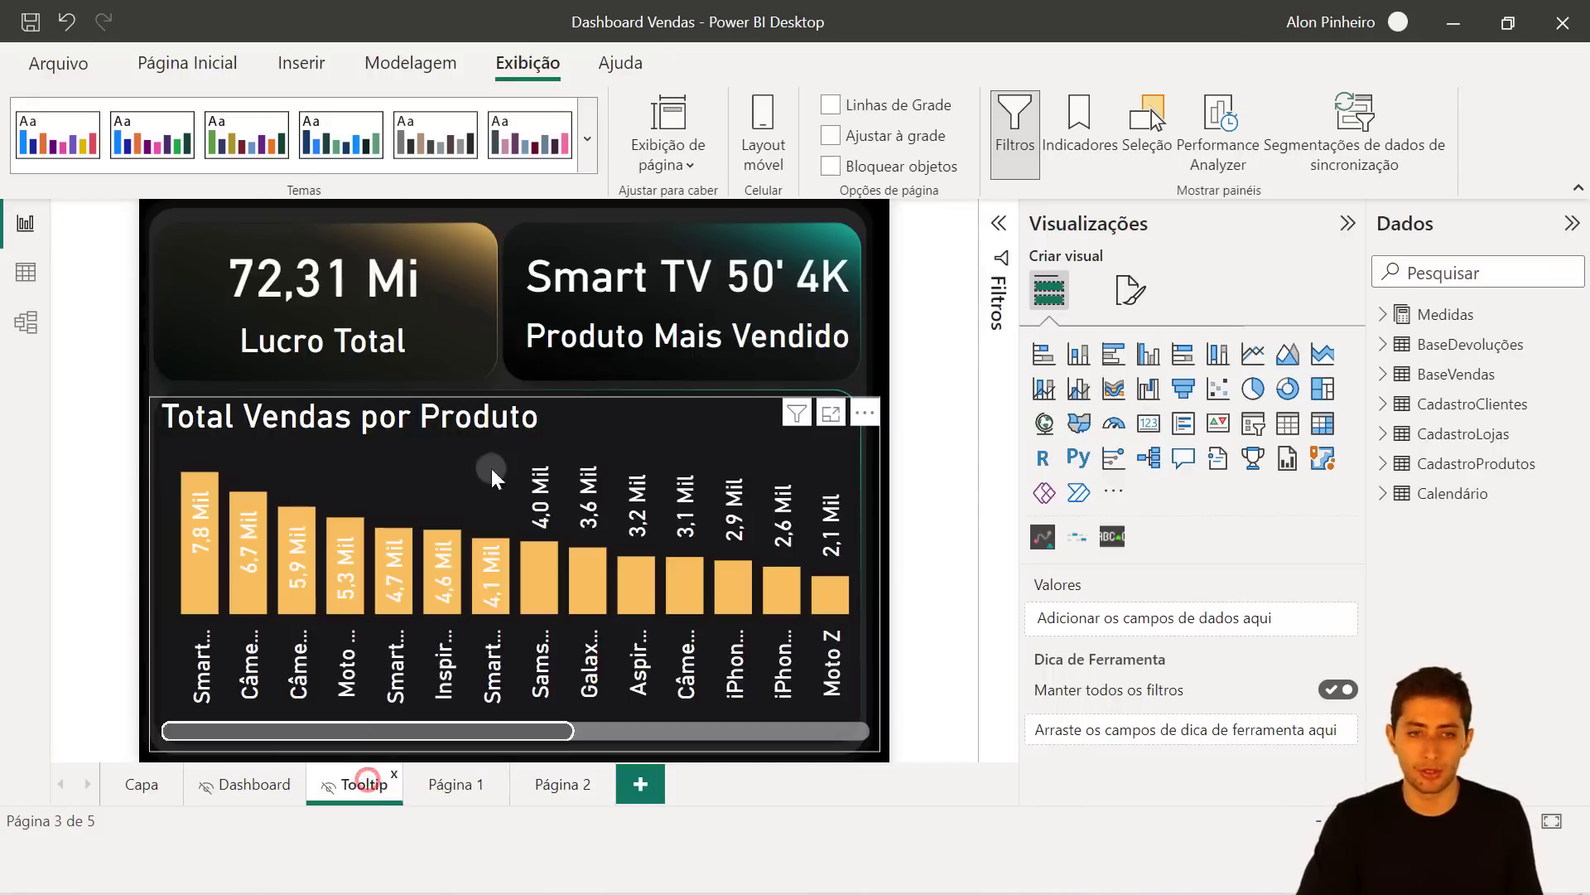
left_click(234, 793)
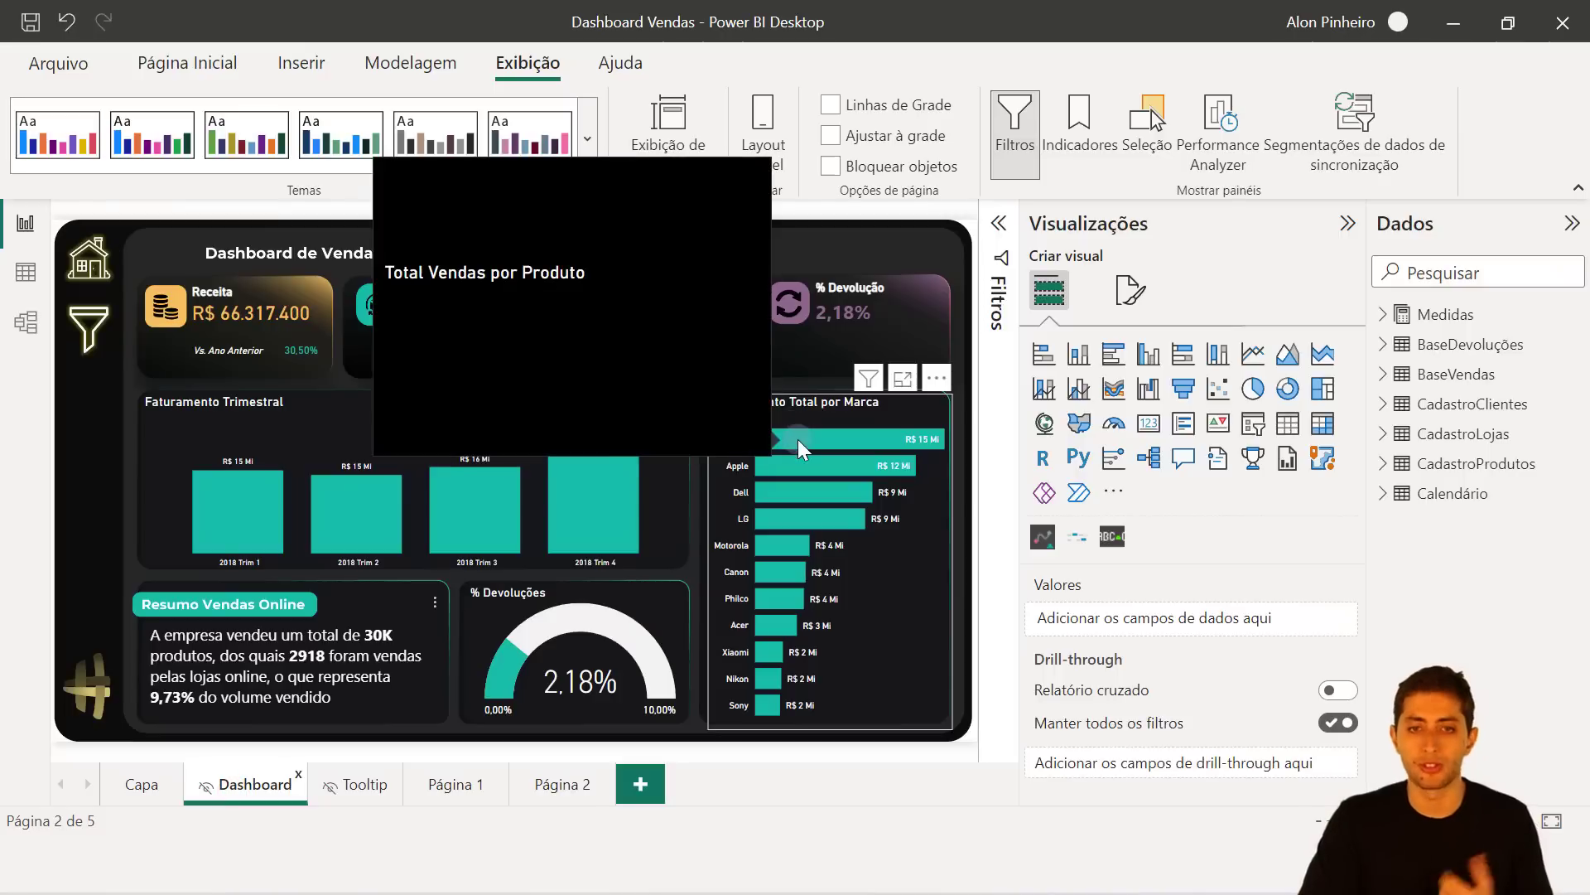
left_click(798, 405)
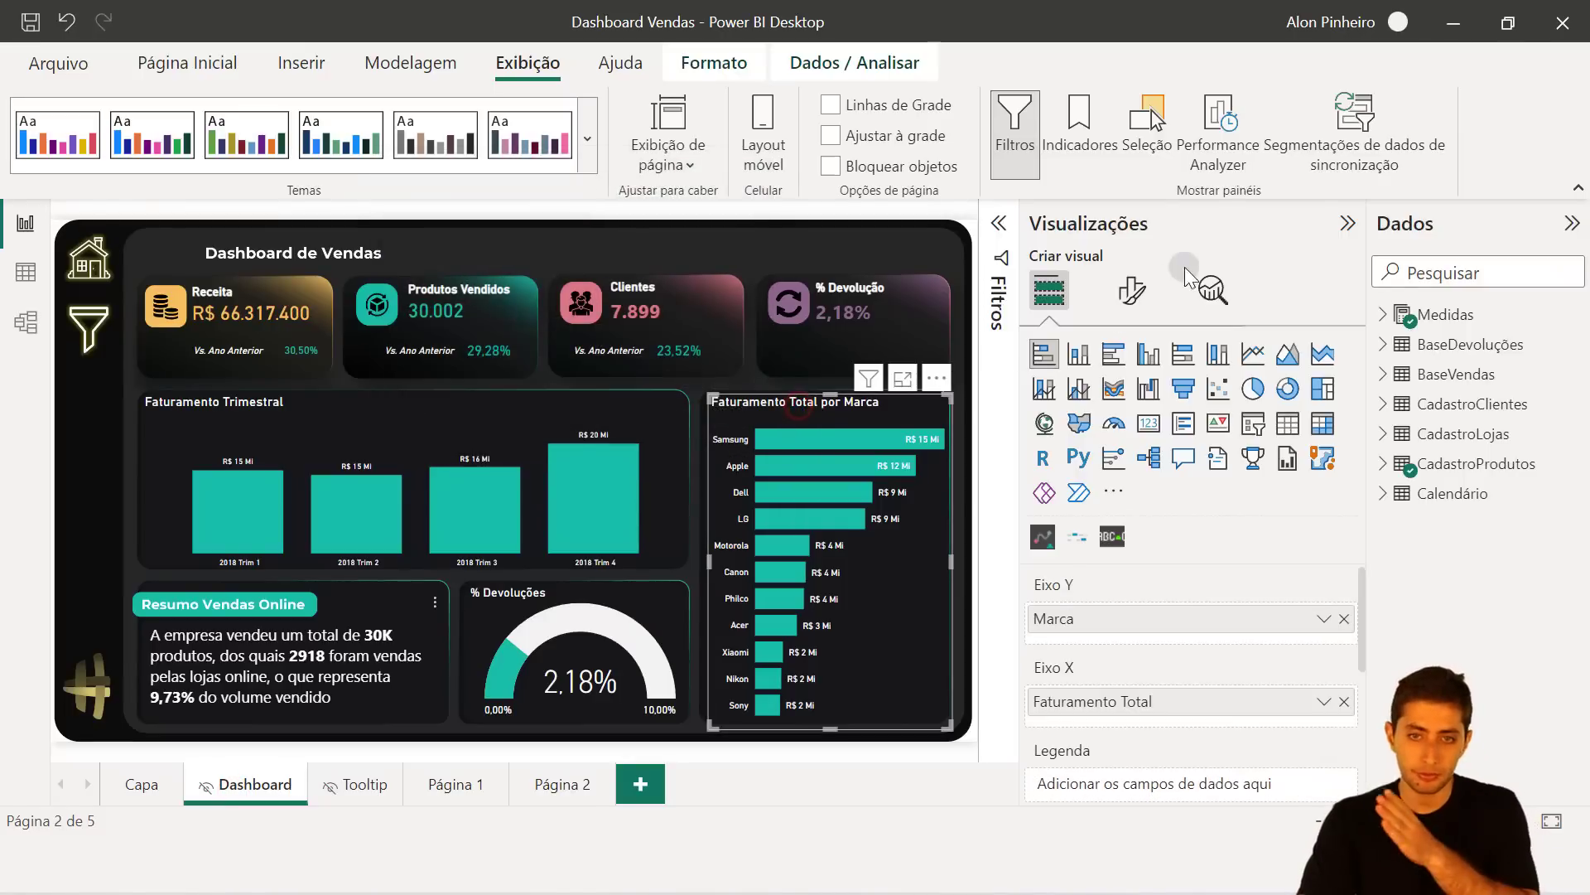
left_click(1131, 290)
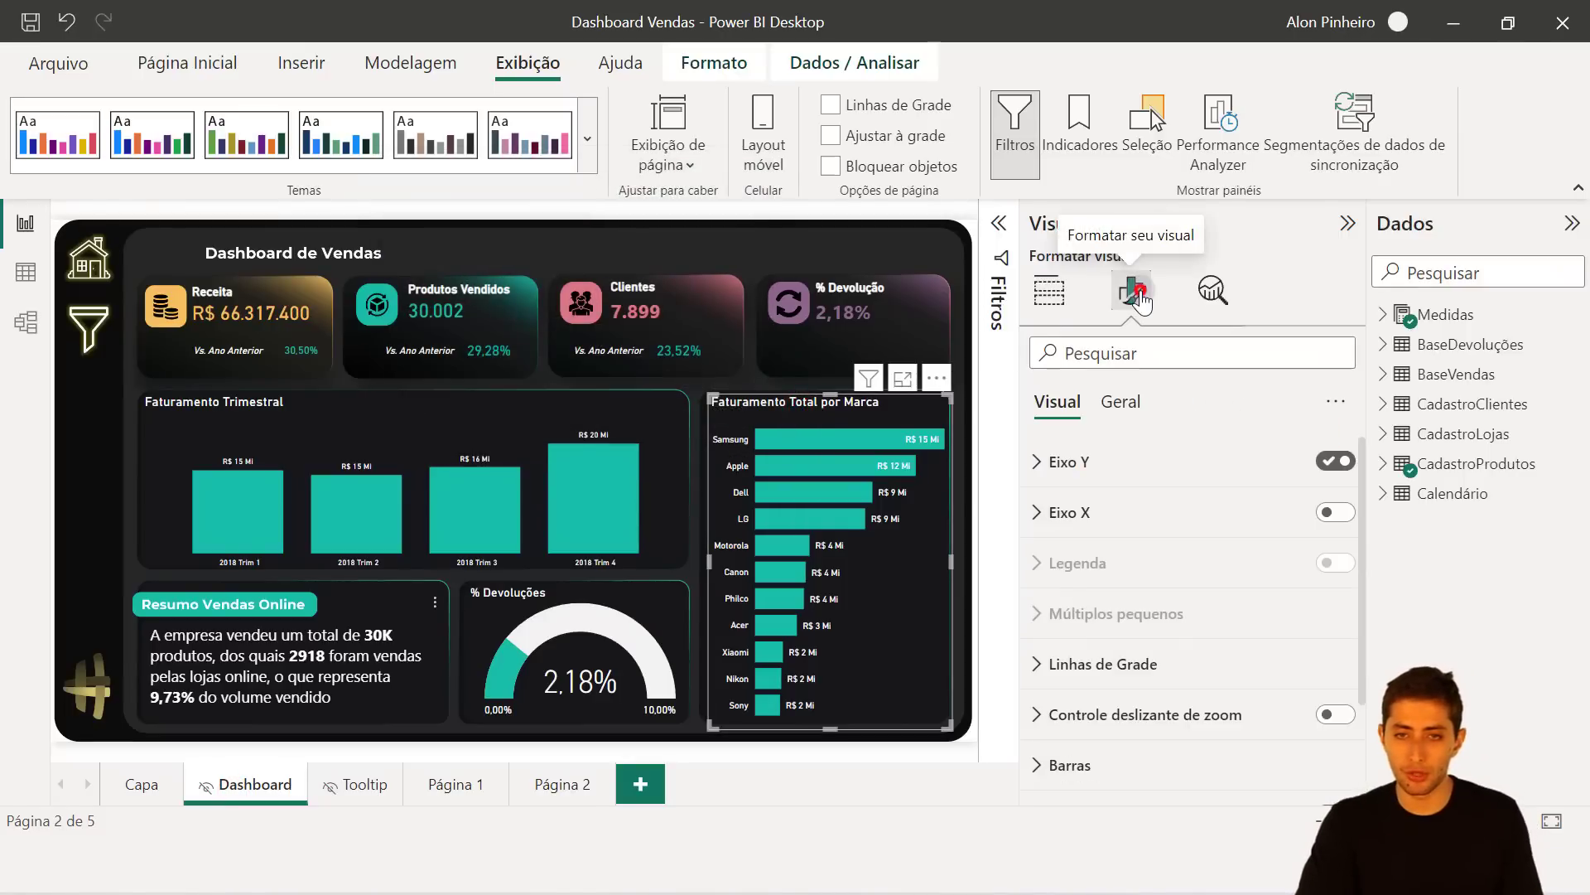
left_click(1110, 405)
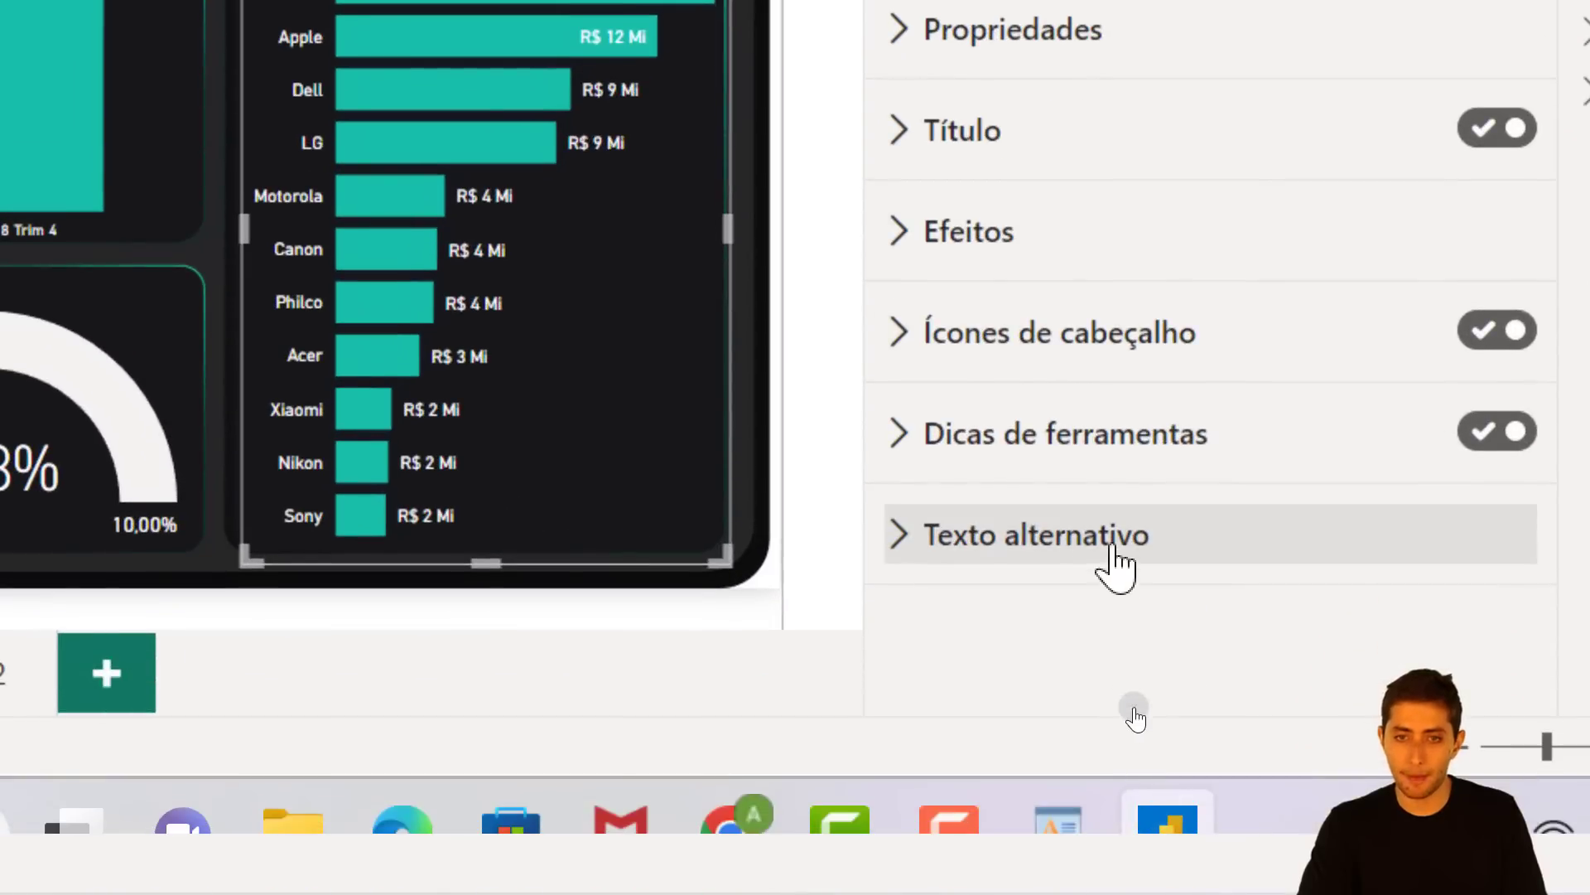
left_click(1048, 454)
scroll(1267, 406, "down", 3)
scroll(1267, 406, "down", 2)
left_click(1251, 335)
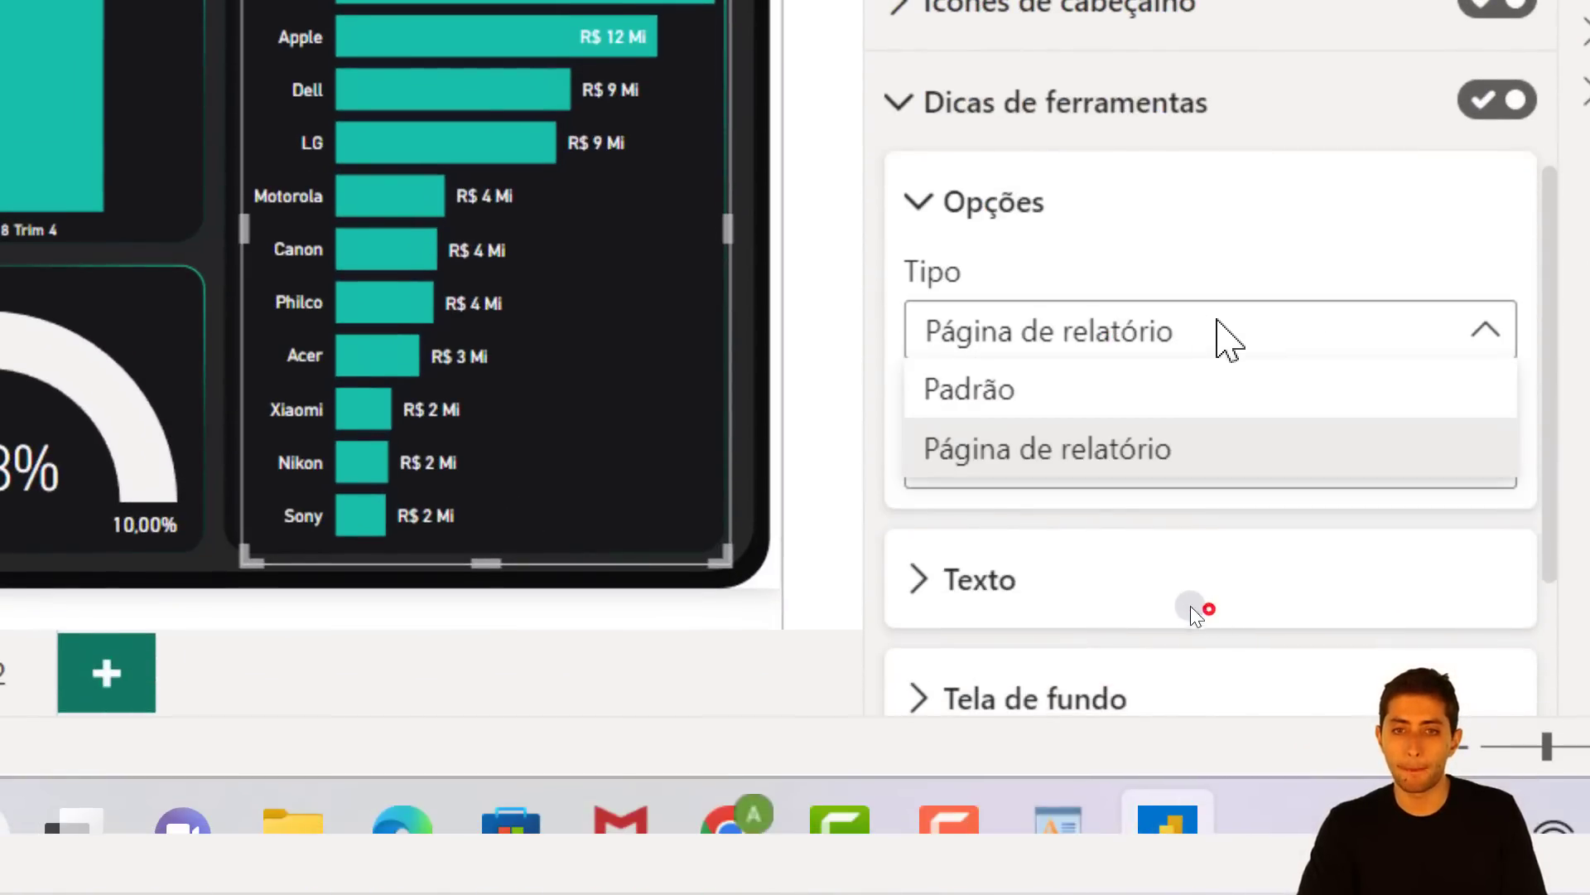
left_click(1054, 347)
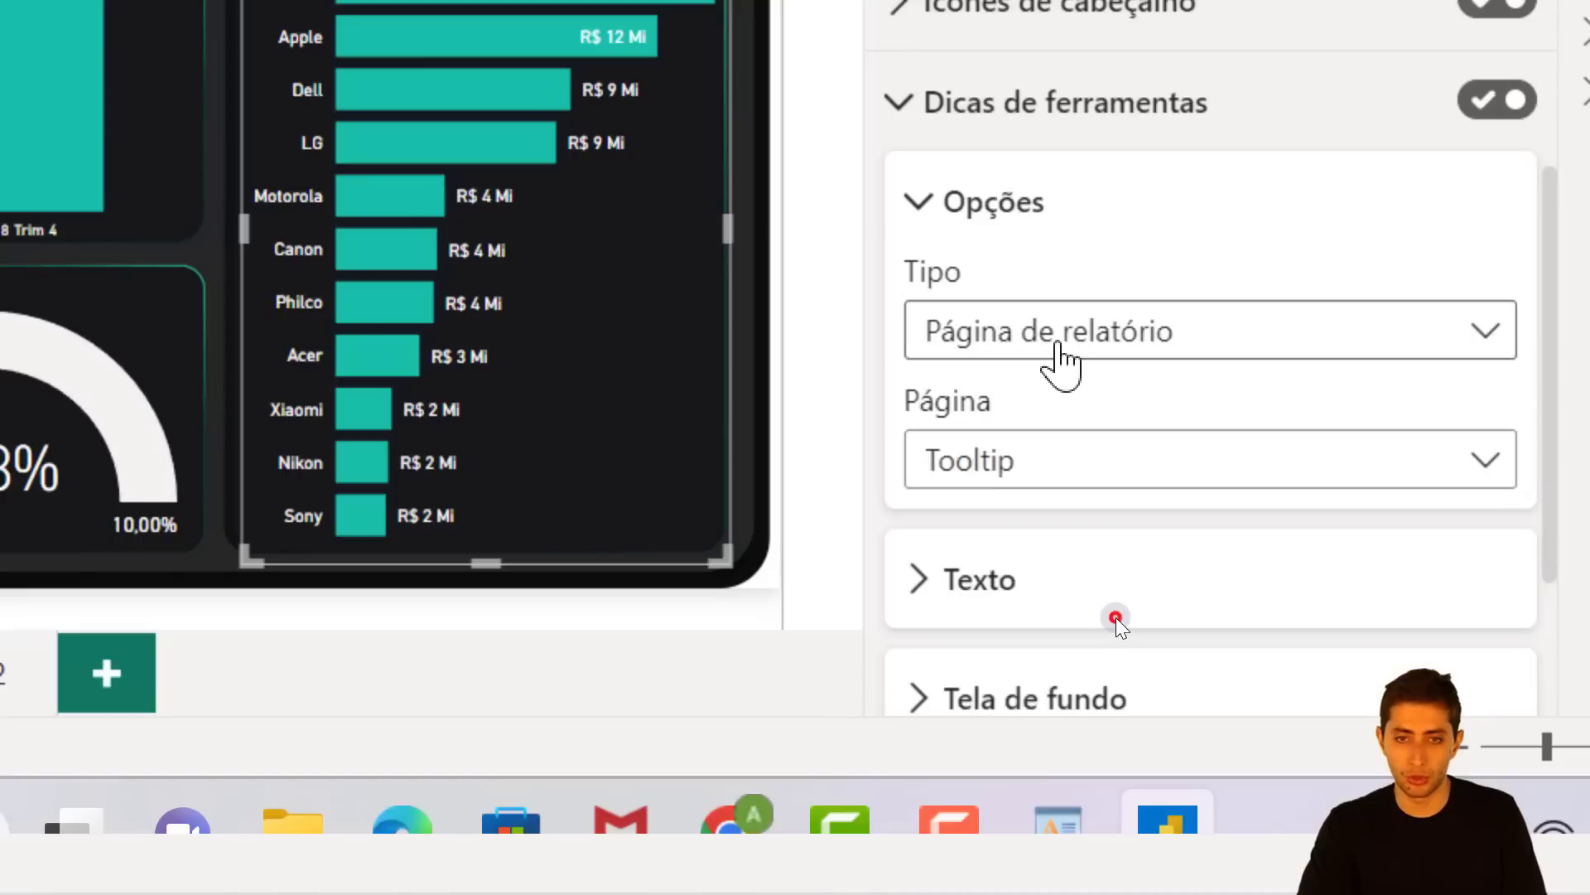
left_click(1052, 448)
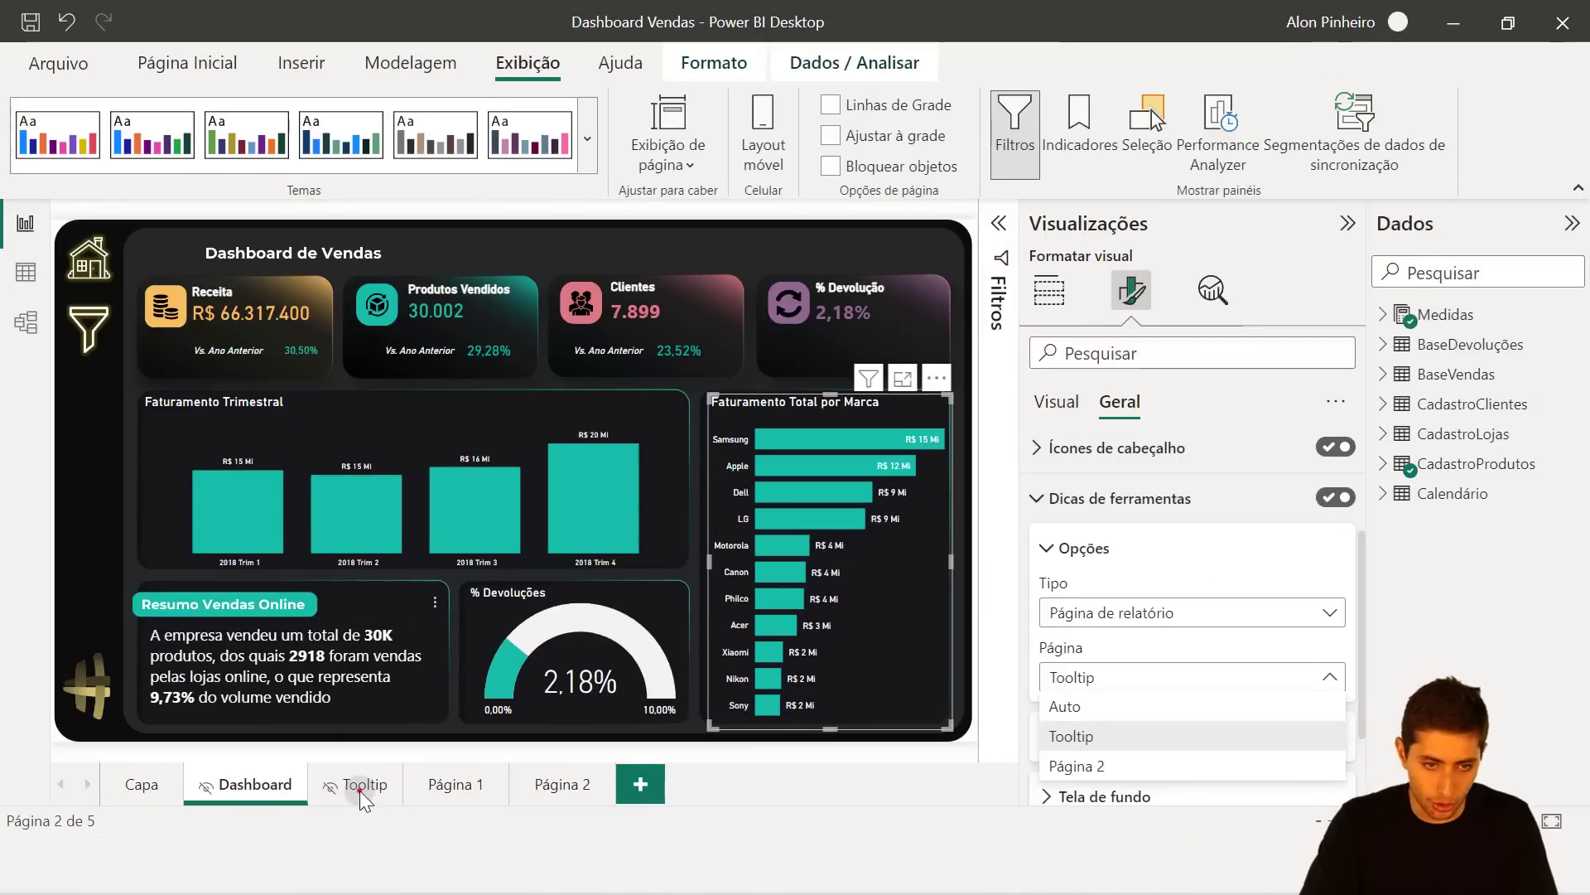
Rename the Tooltip page as "Relatório" followed by the presenter's first name and return to the Dashboard page.
double_click(361, 791)
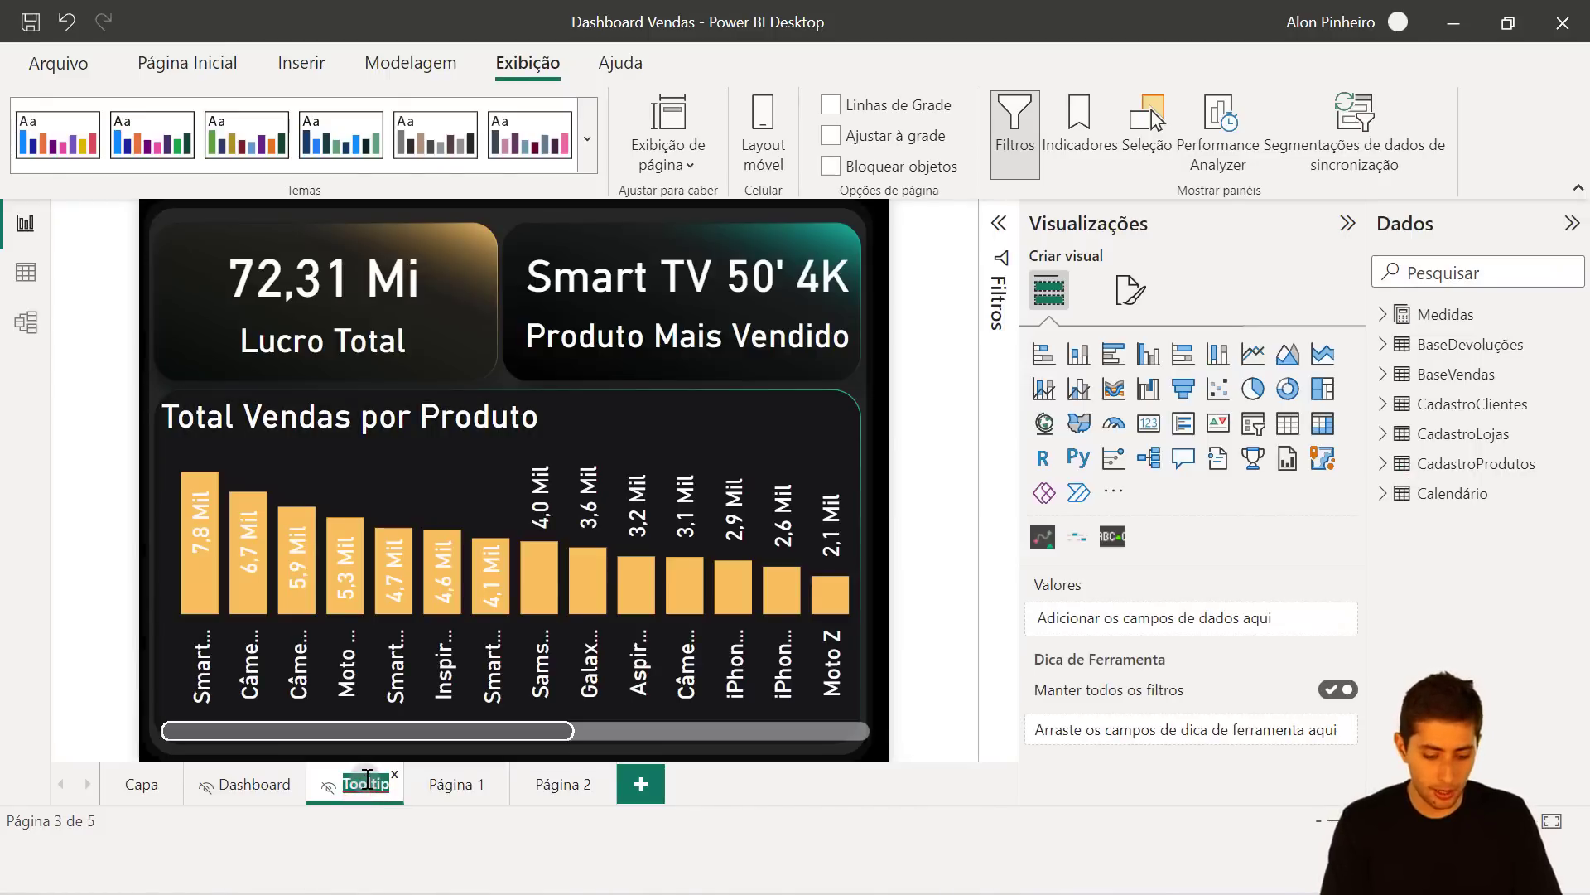
type("Relatório Alon")
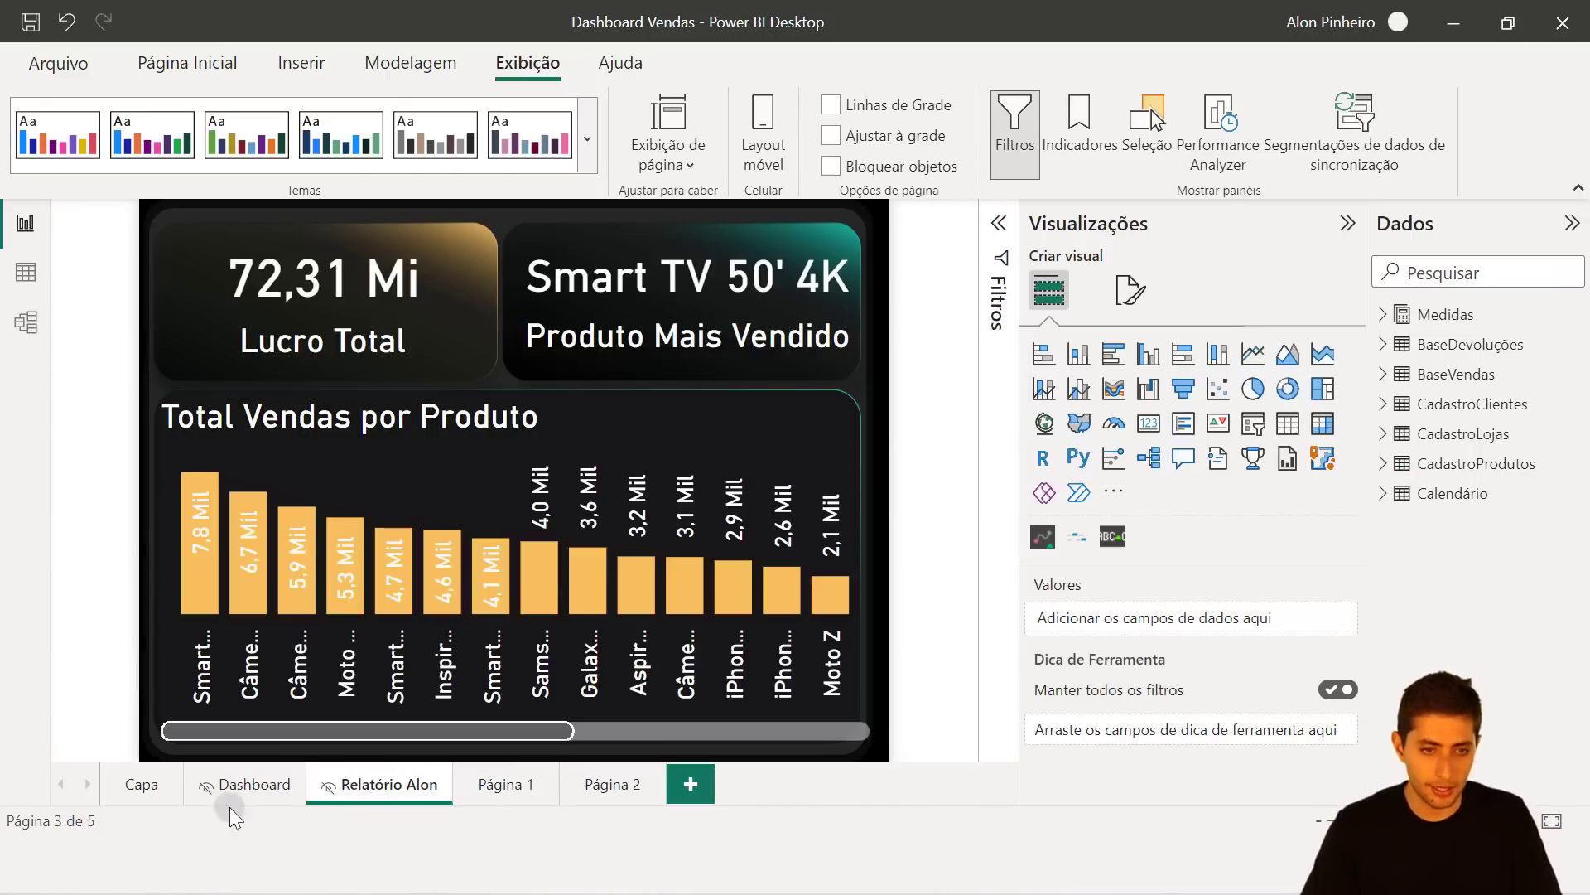
left_click(230, 780)
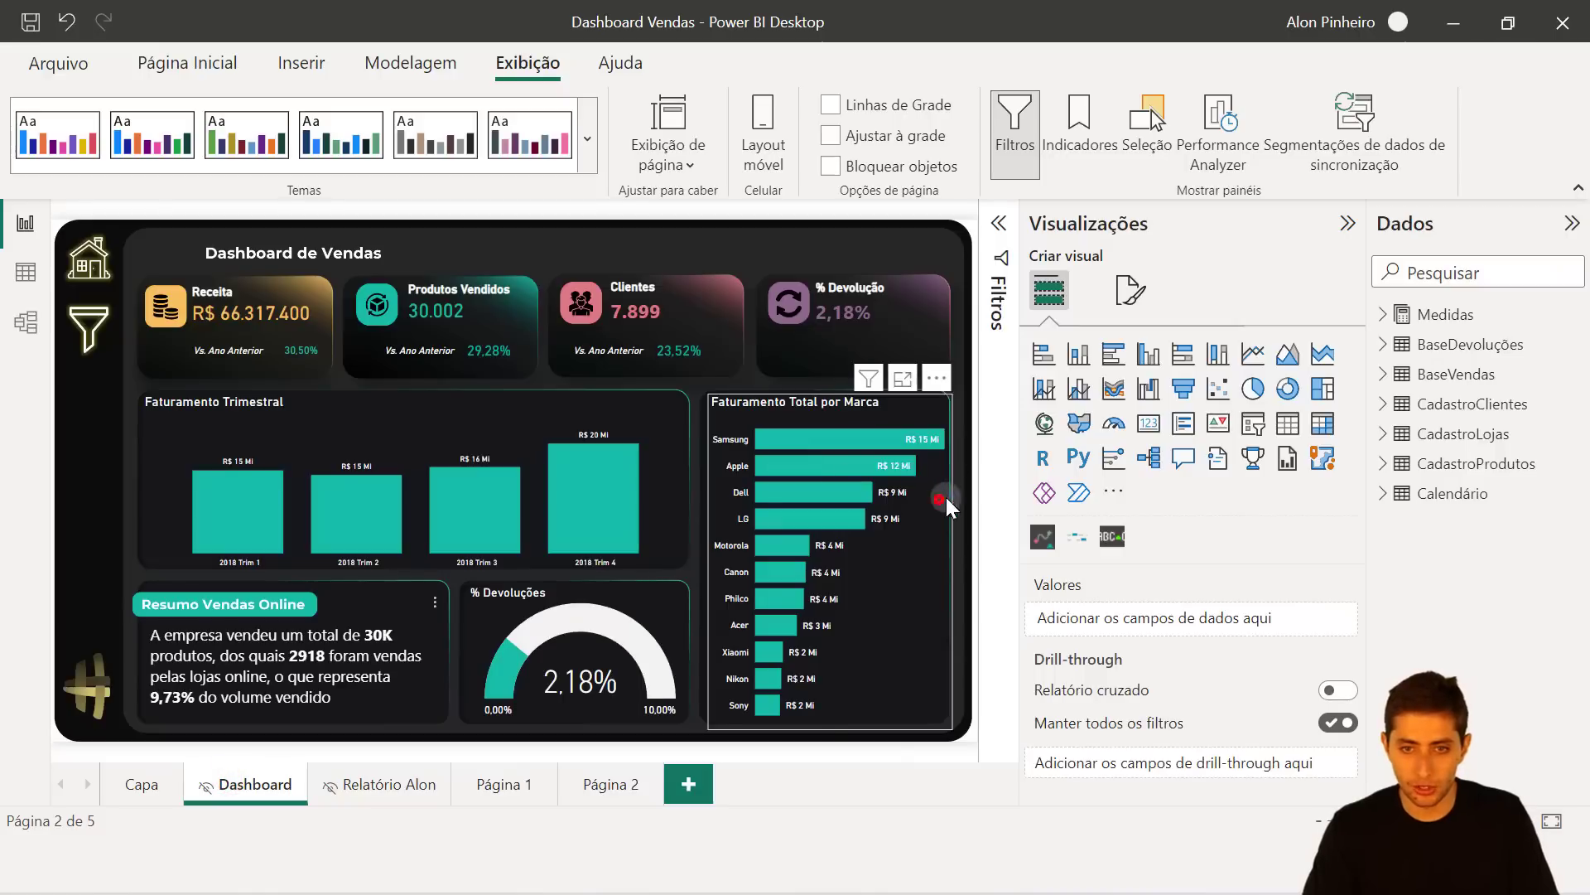
Examine which report pages the Faturamento Total por Marca chart offers for its tooltip in the general format settings.
left_click(940, 500)
left_click(1135, 298)
left_click(1121, 401)
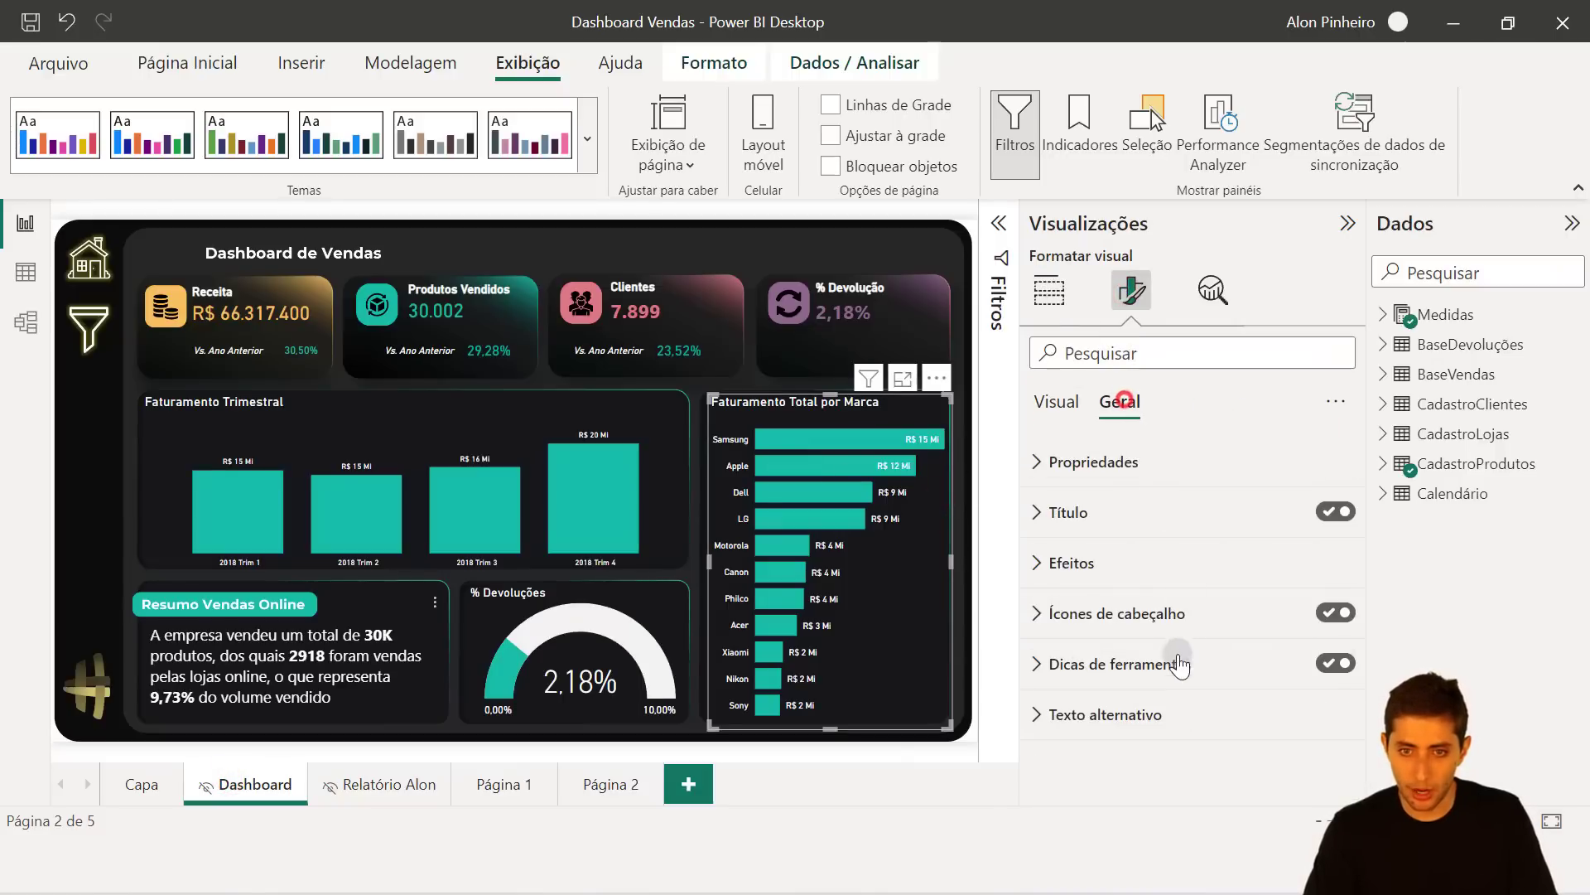
left_click(1182, 663)
scroll(1196, 643, "down", 2)
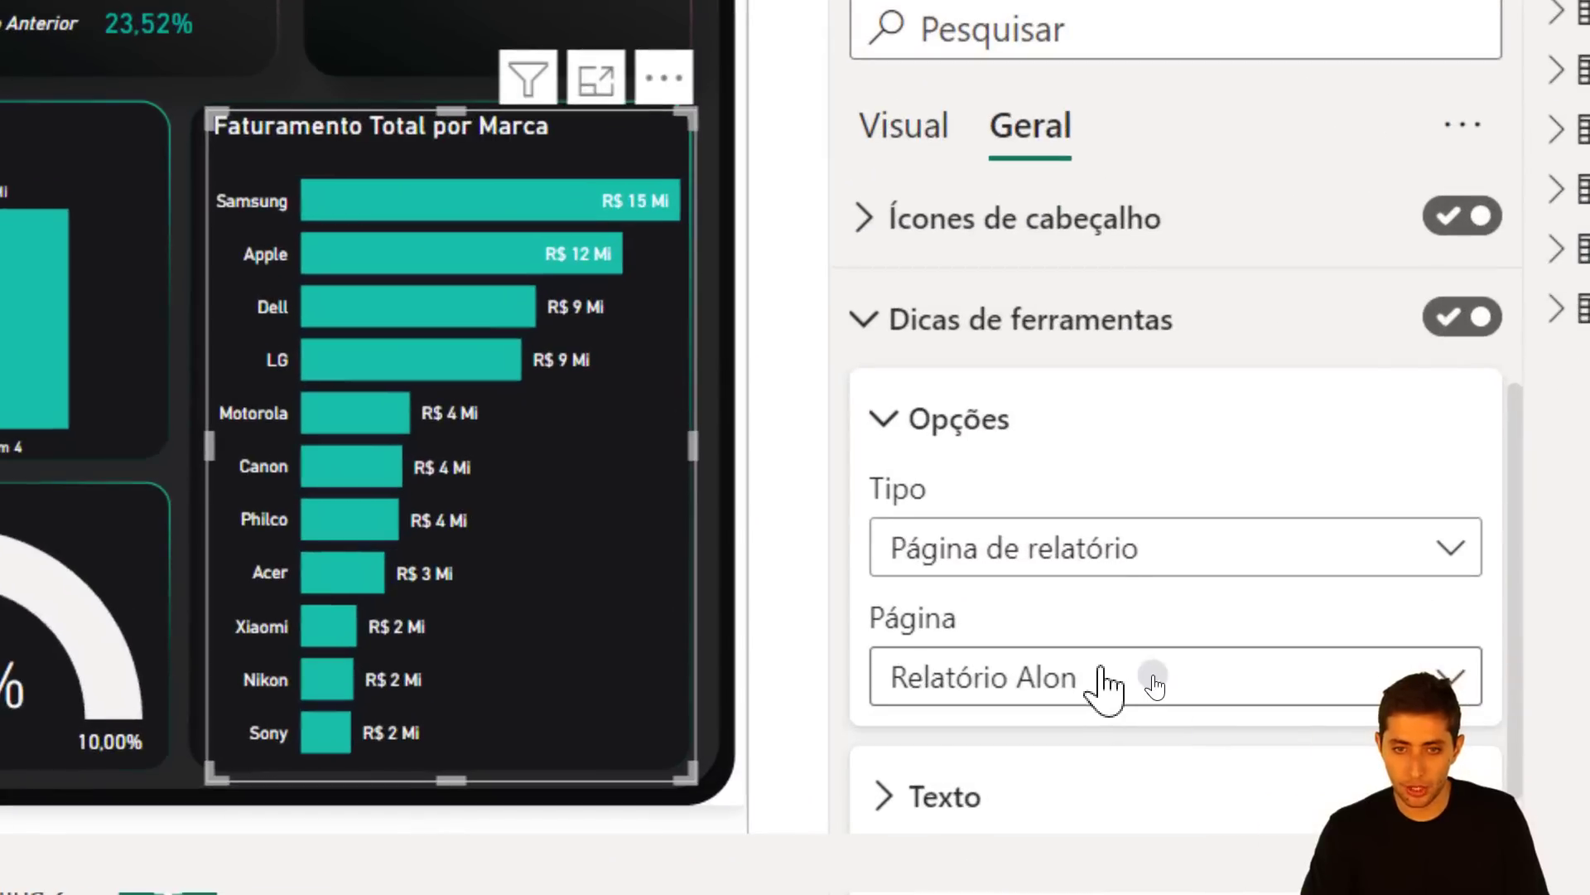
left_click(1106, 688)
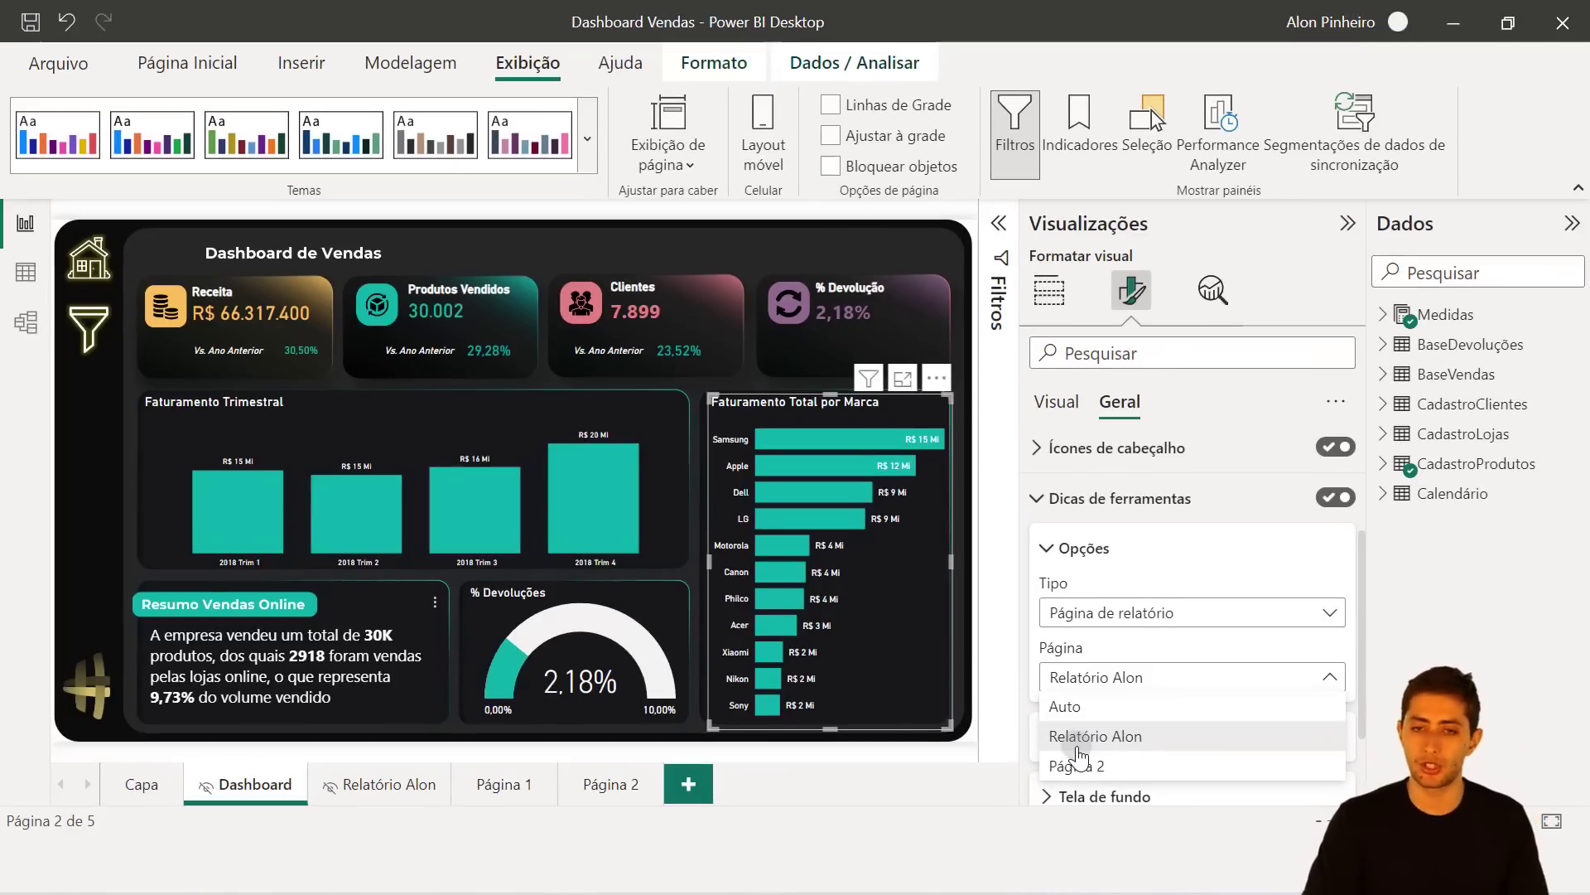
left_click(956, 648)
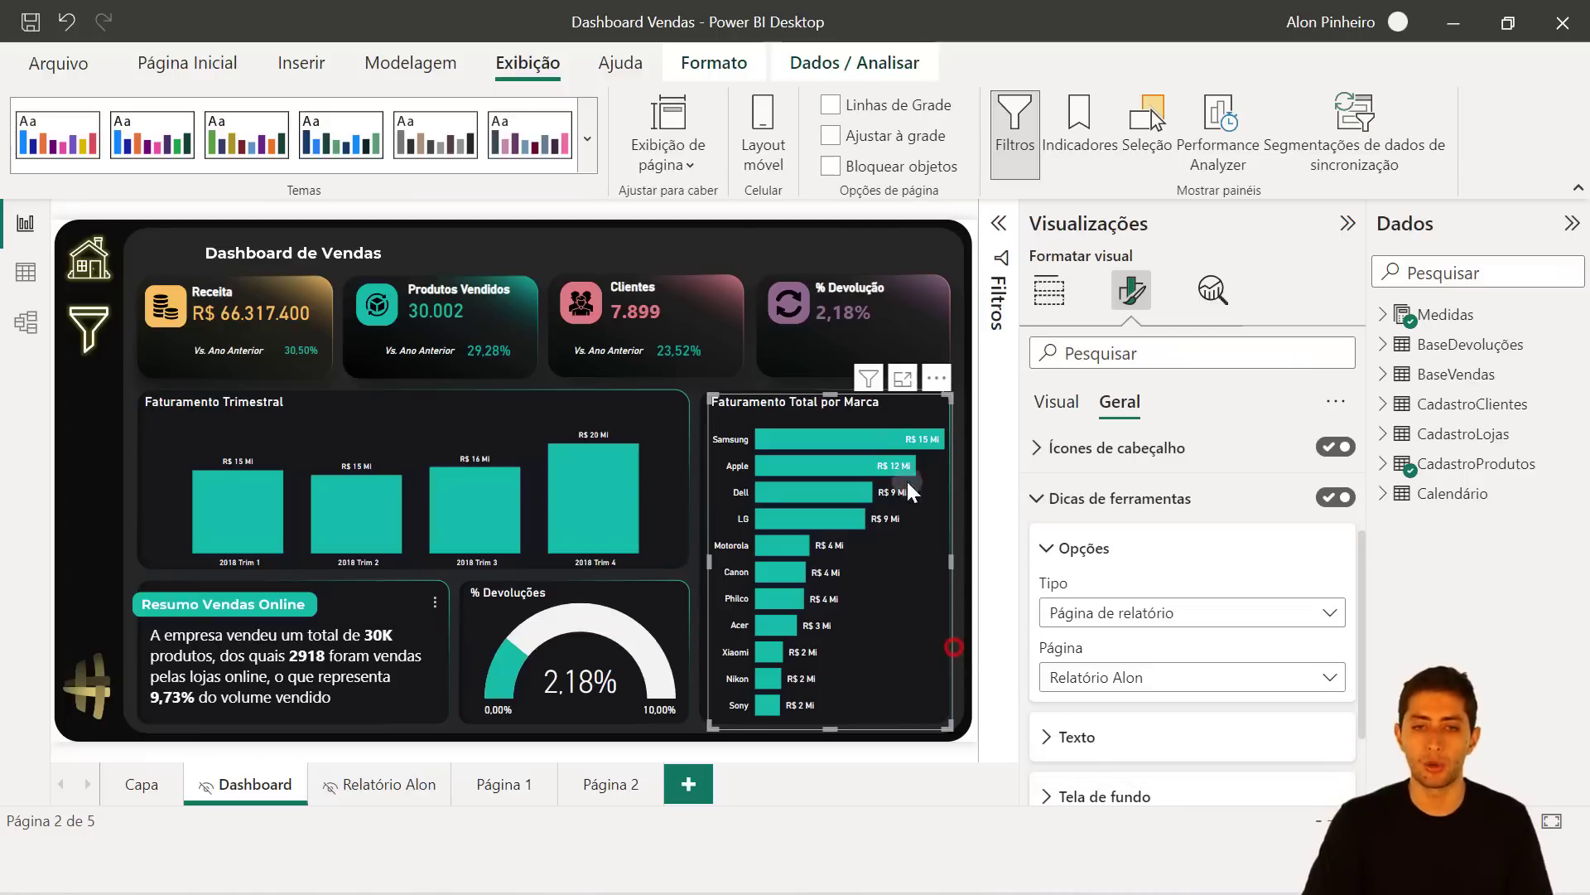
Compare the custom tooltips of the Apple and Samsung bars with the default tooltip of the 2018 Trim 4 bar.
mouse_move(878, 454)
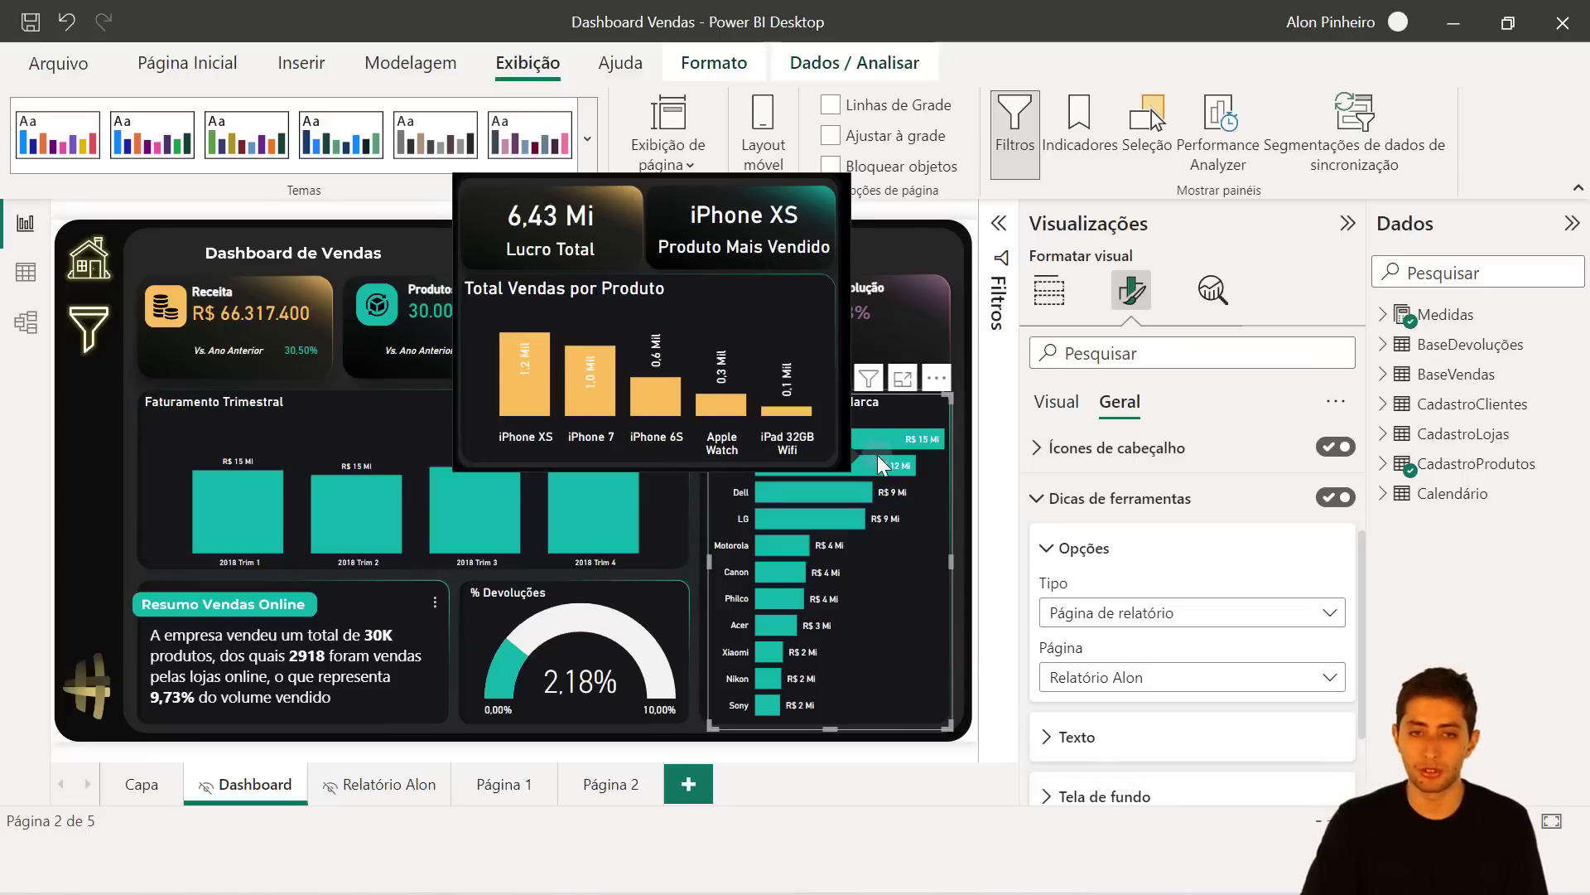
mouse_move(554, 503)
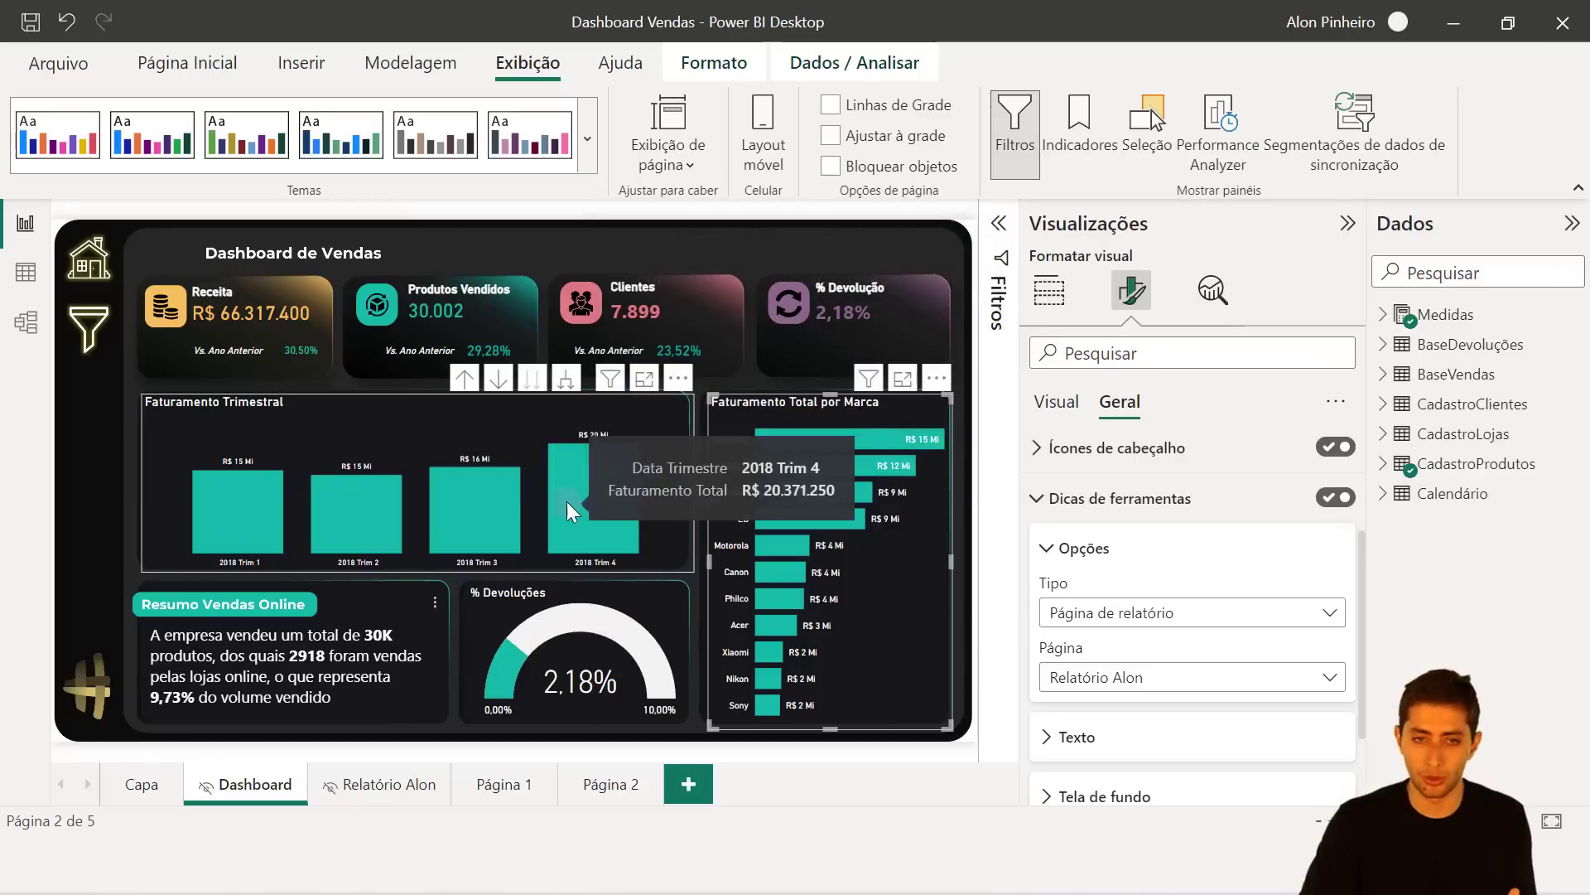
mouse_move(824, 438)
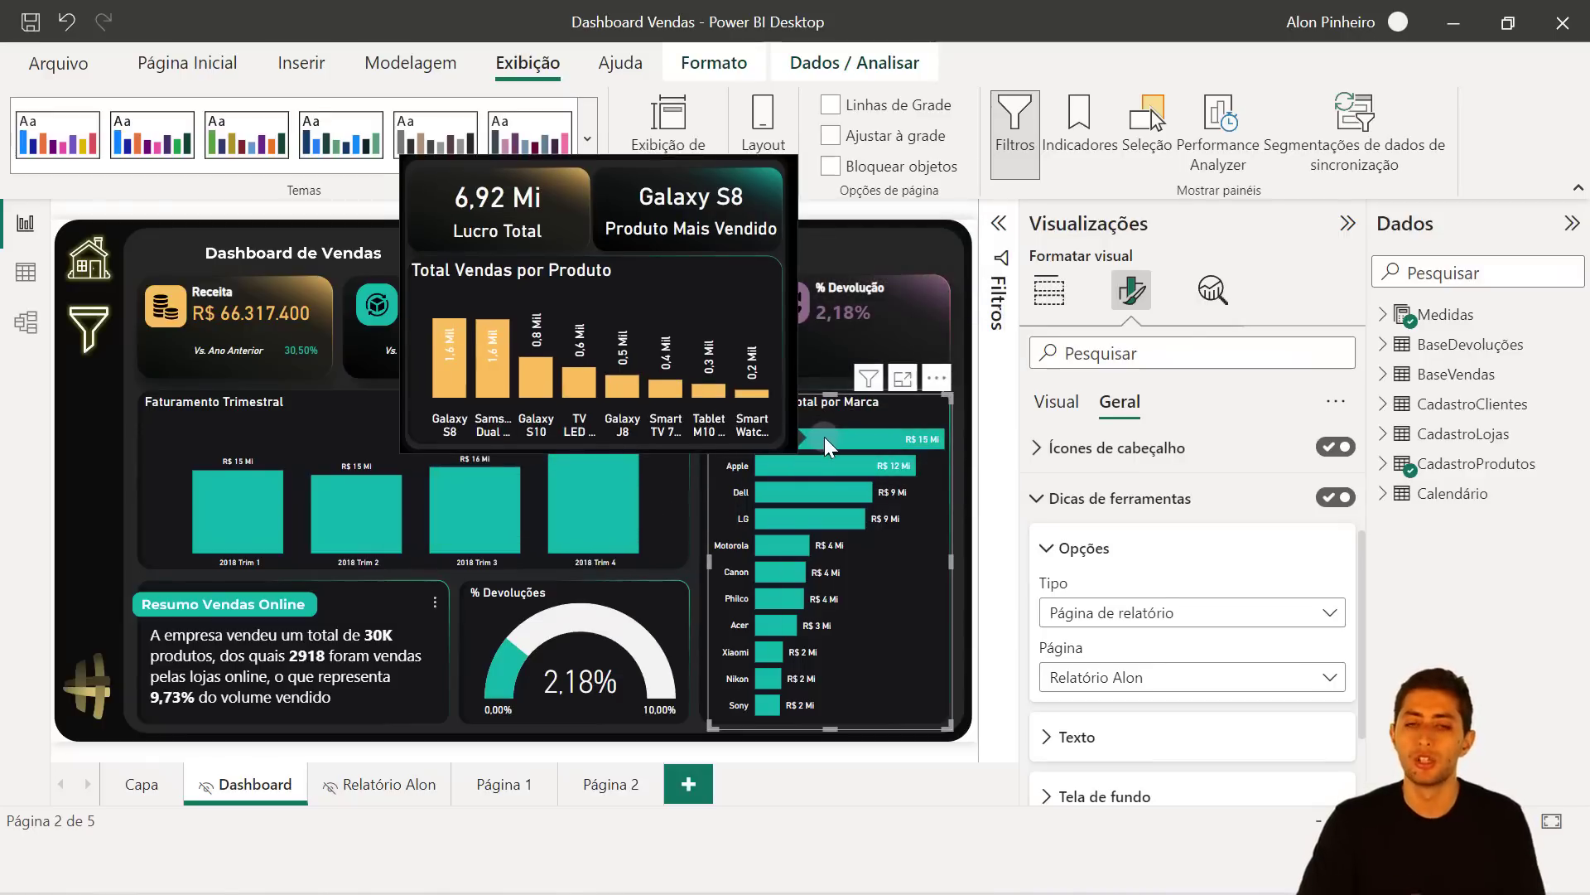
Assign the renamed report page as the Faturamento Trimestral chart's tooltip page.
left_click(658, 489)
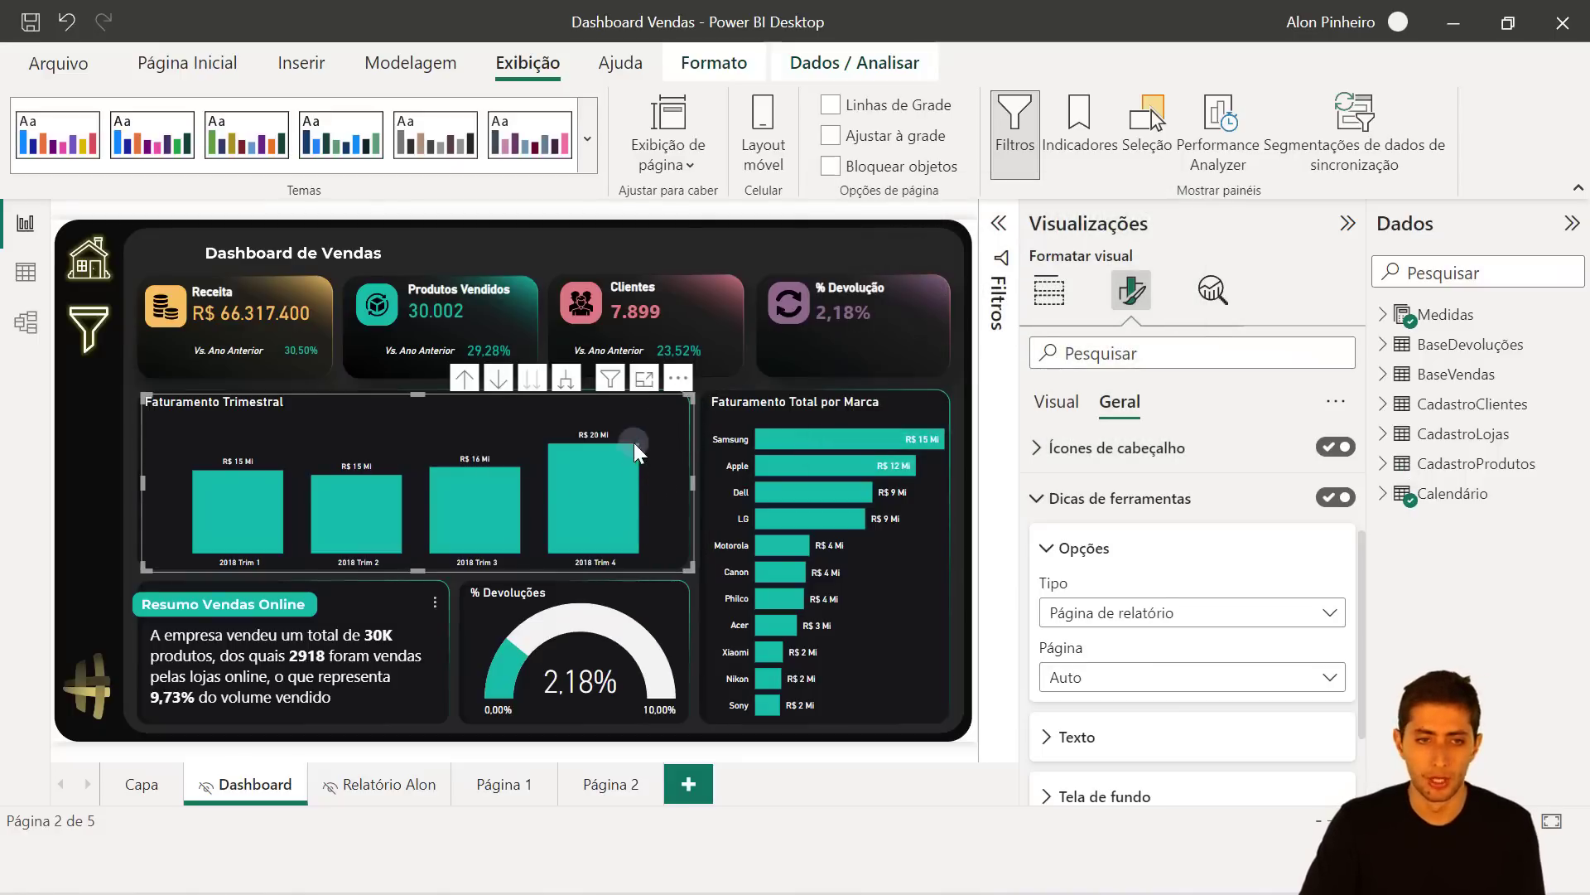
scroll(1164, 559, "down", 3)
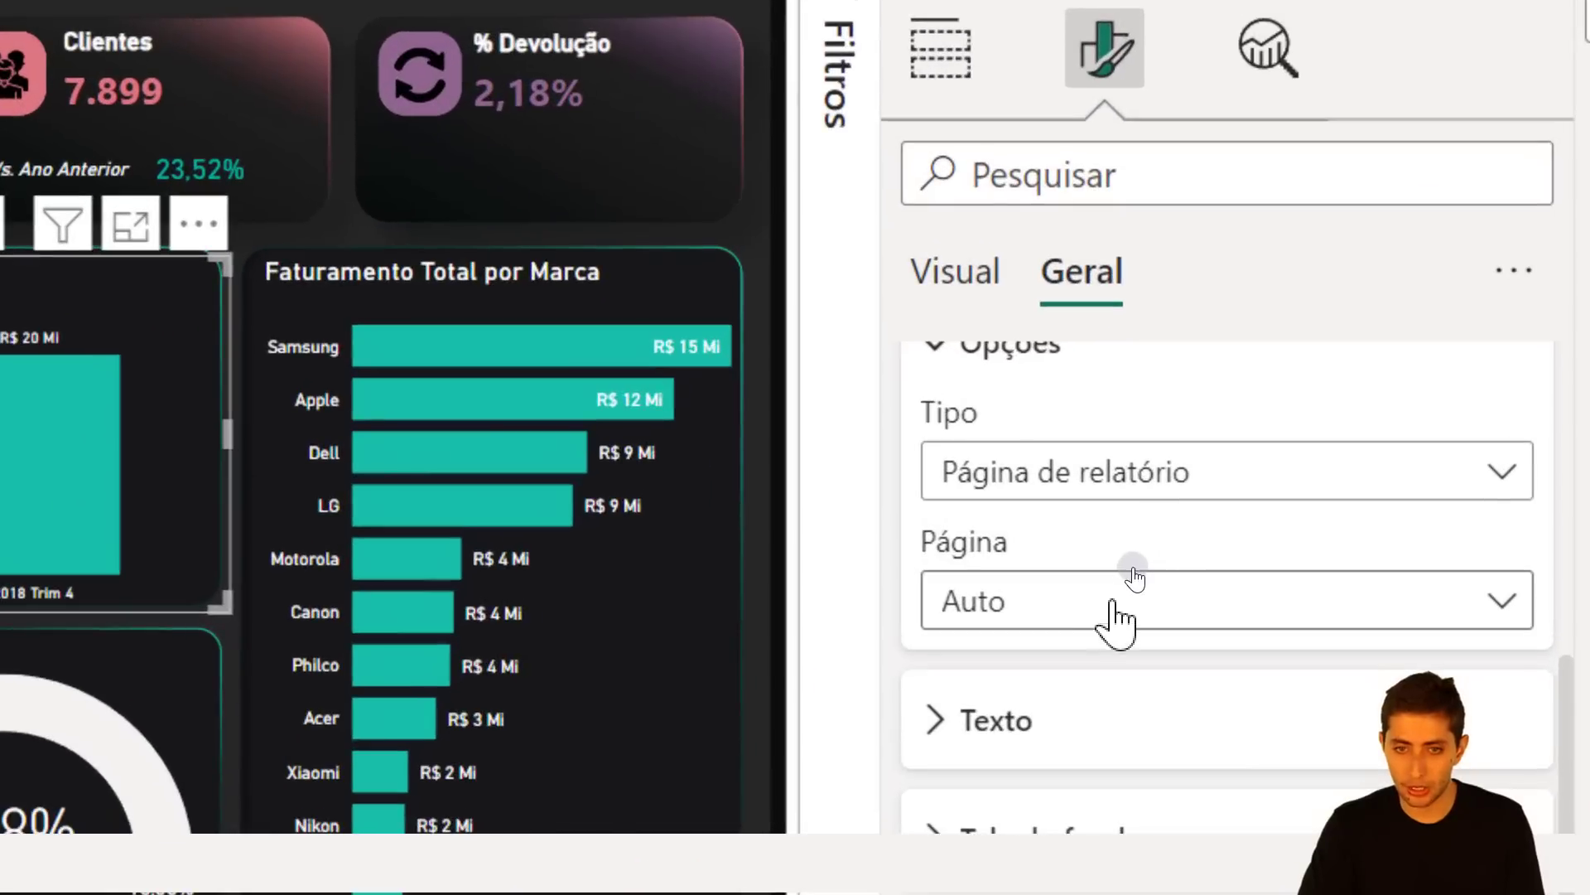
left_click(1148, 566)
left_click(1129, 719)
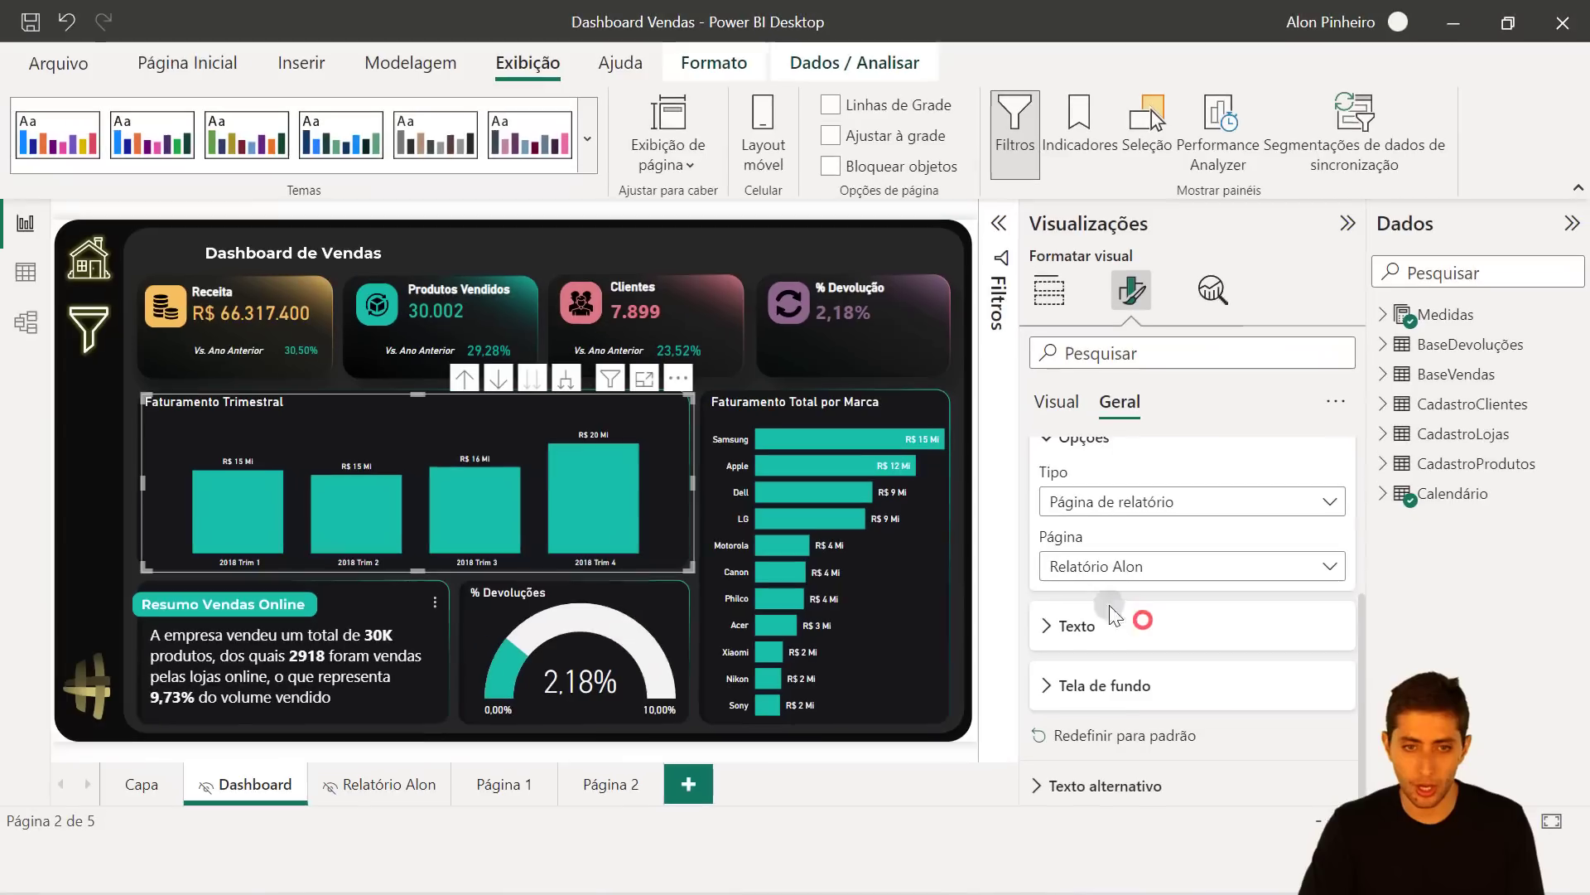
mouse_move(59, 455)
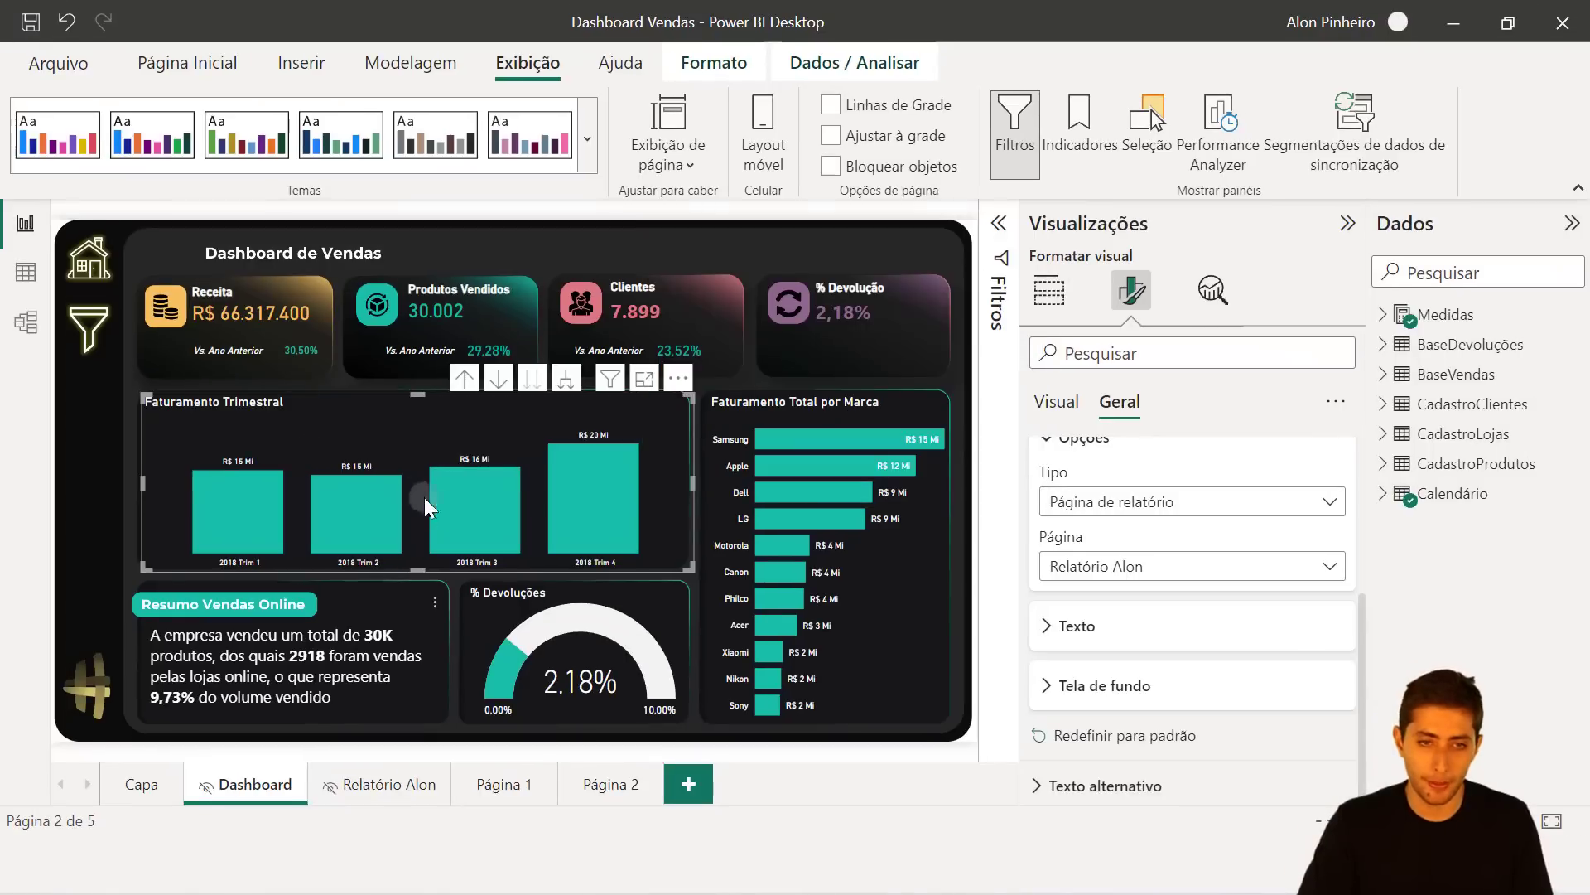
mouse_move(391, 512)
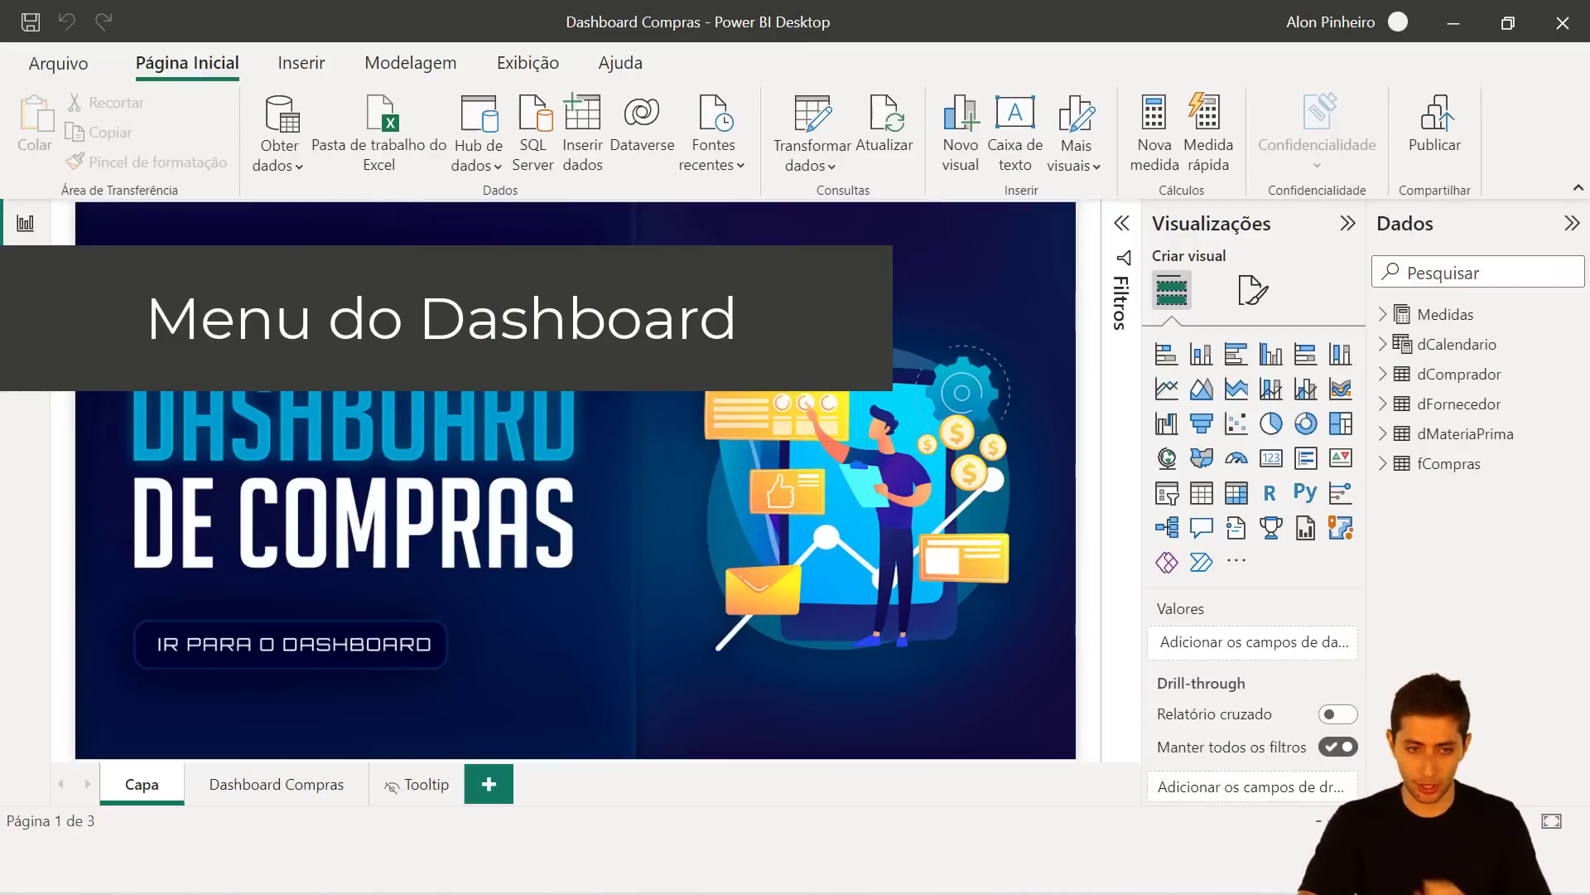
Look through the Dashboard Compras, Capa and Tooltip pages of the Dashboard Compras report.
left_click(280, 794)
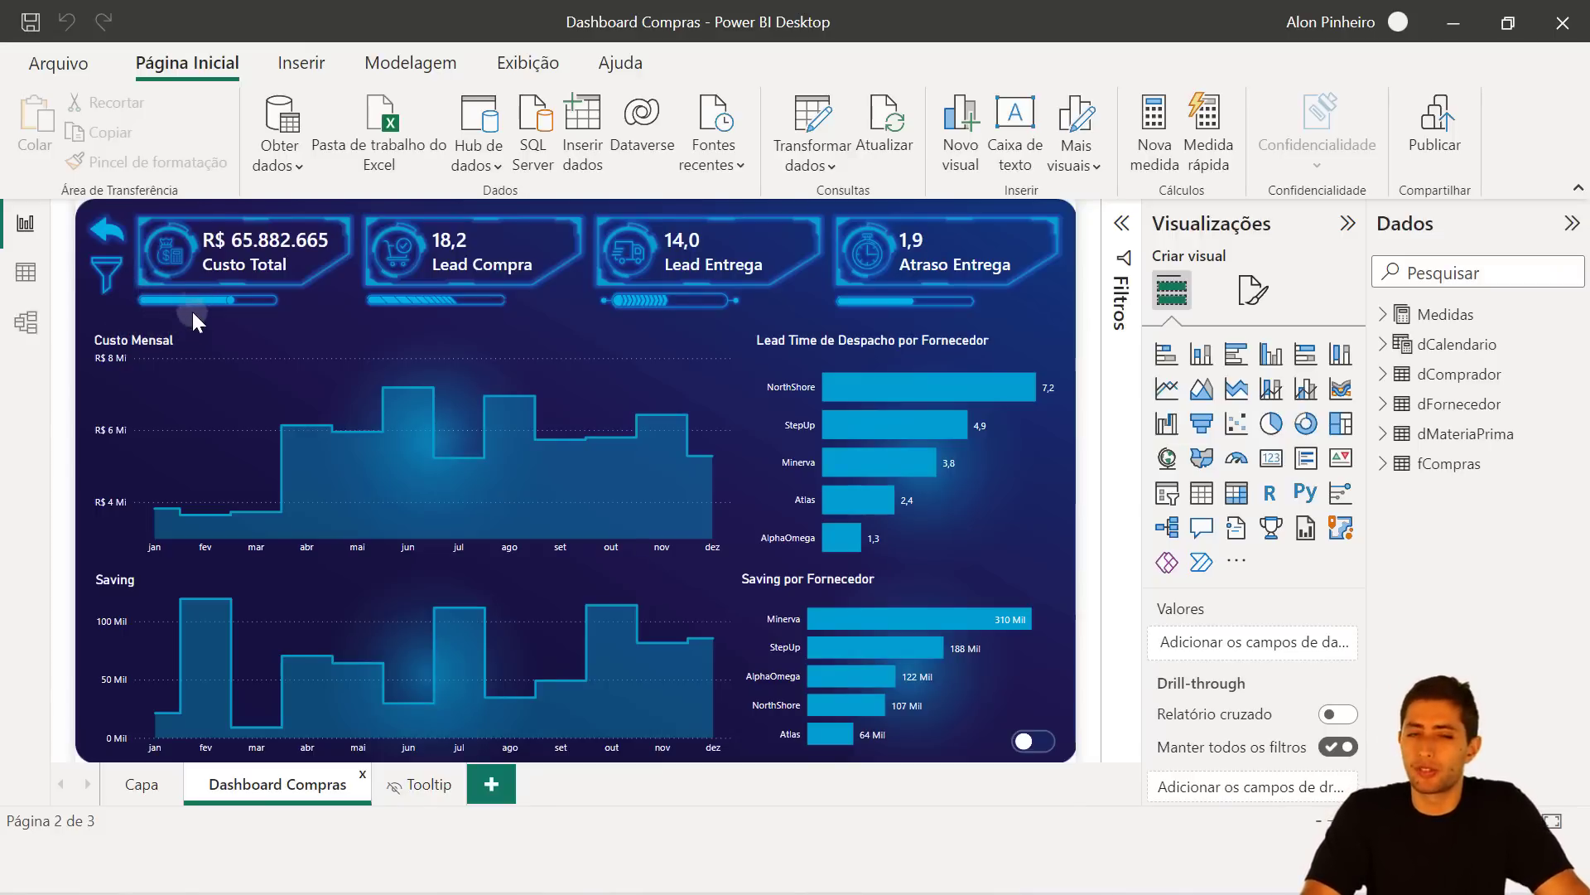
left_click(139, 797)
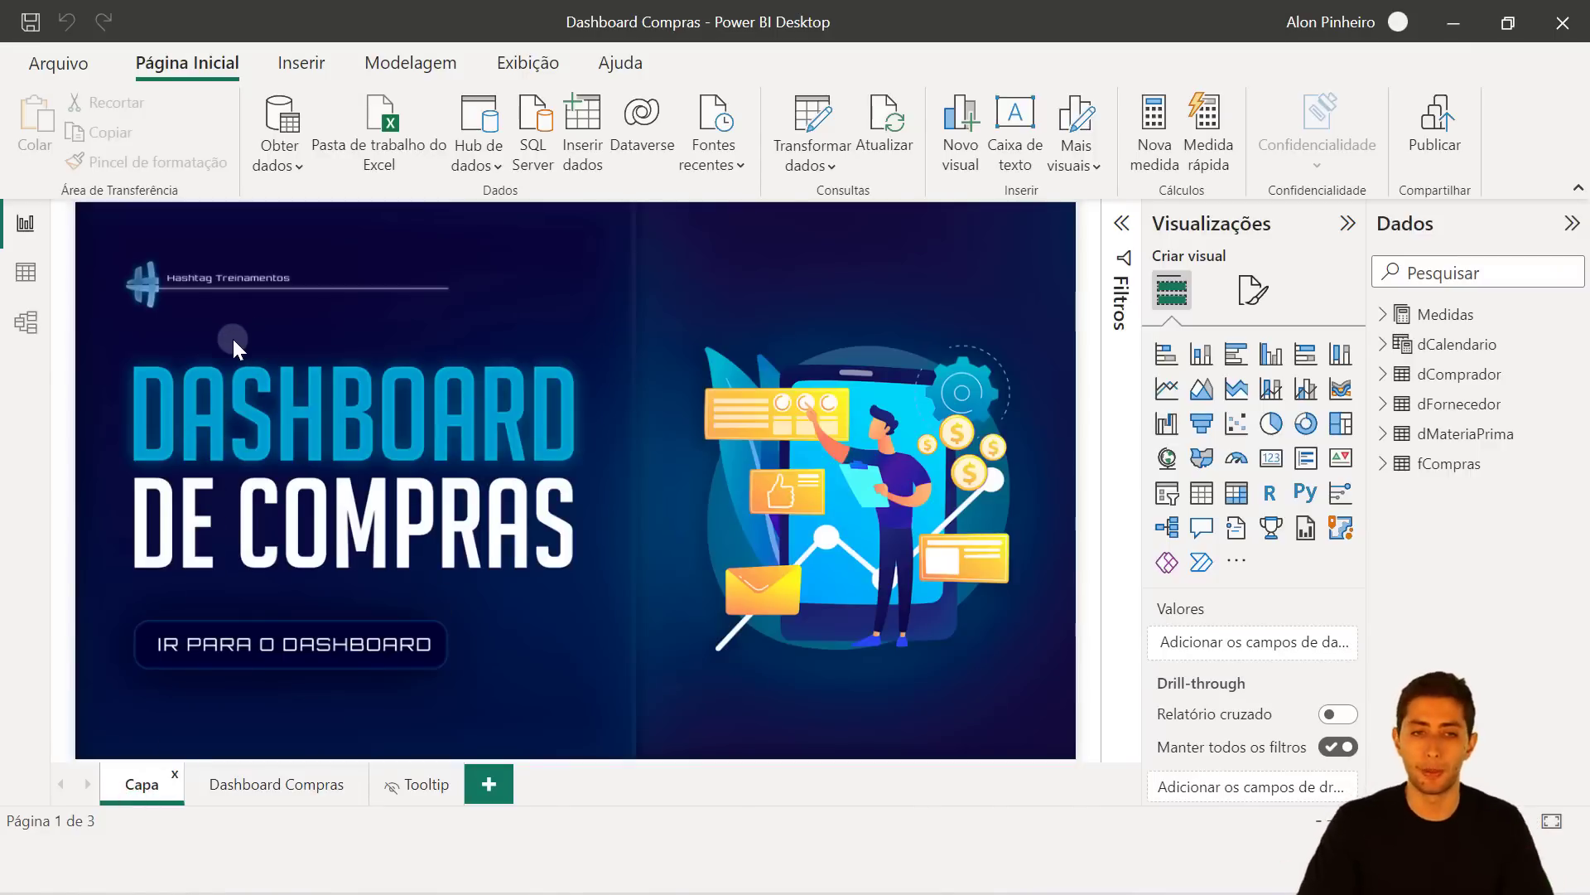
left_click(345, 788)
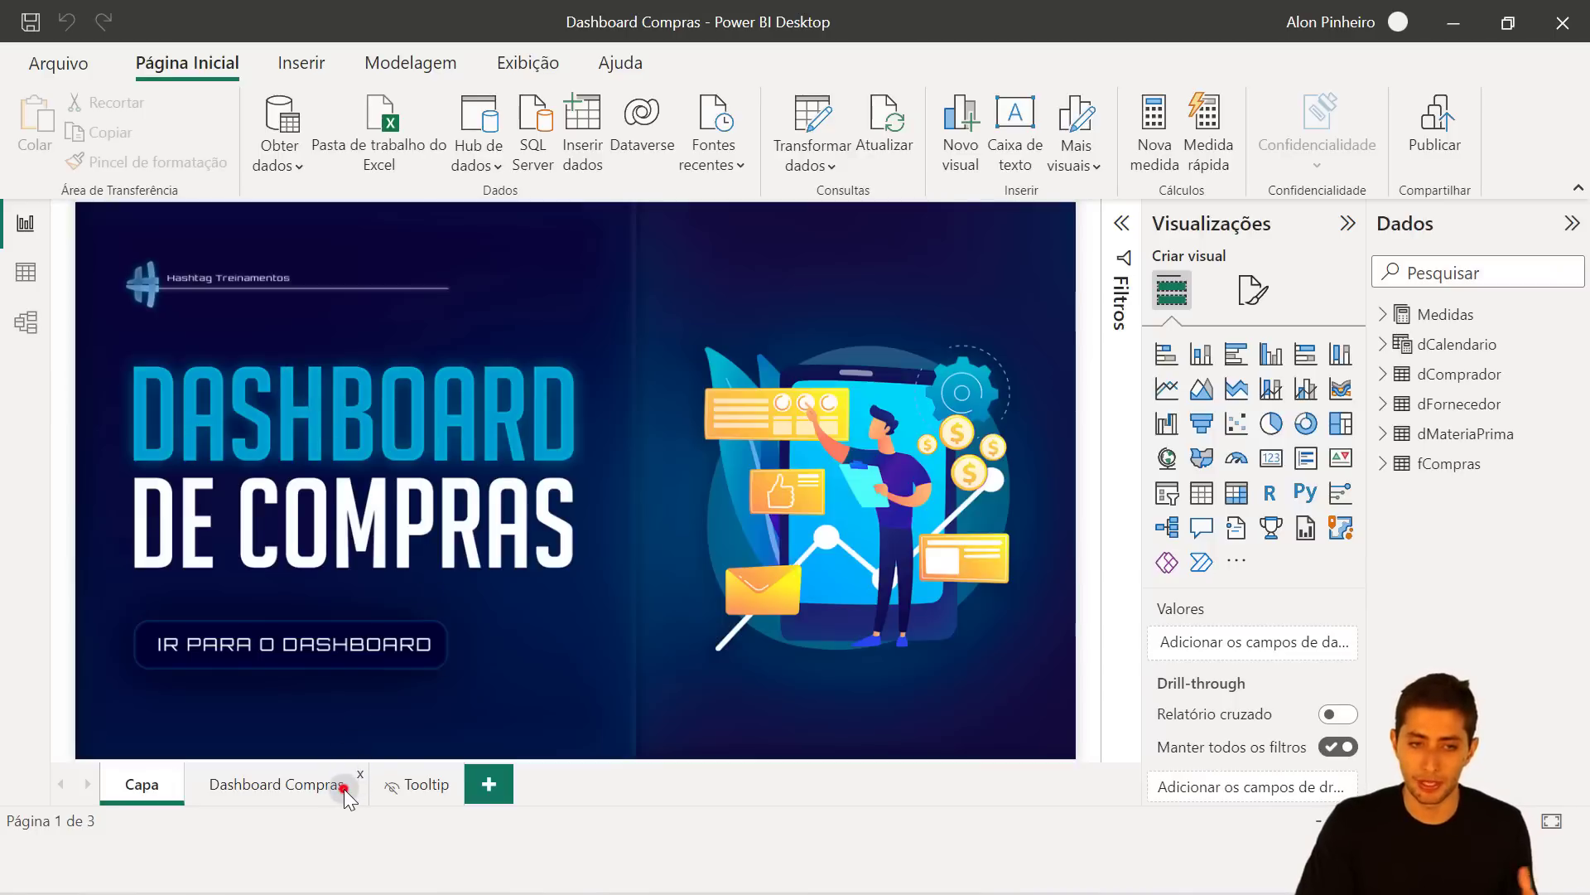
left_click(404, 802)
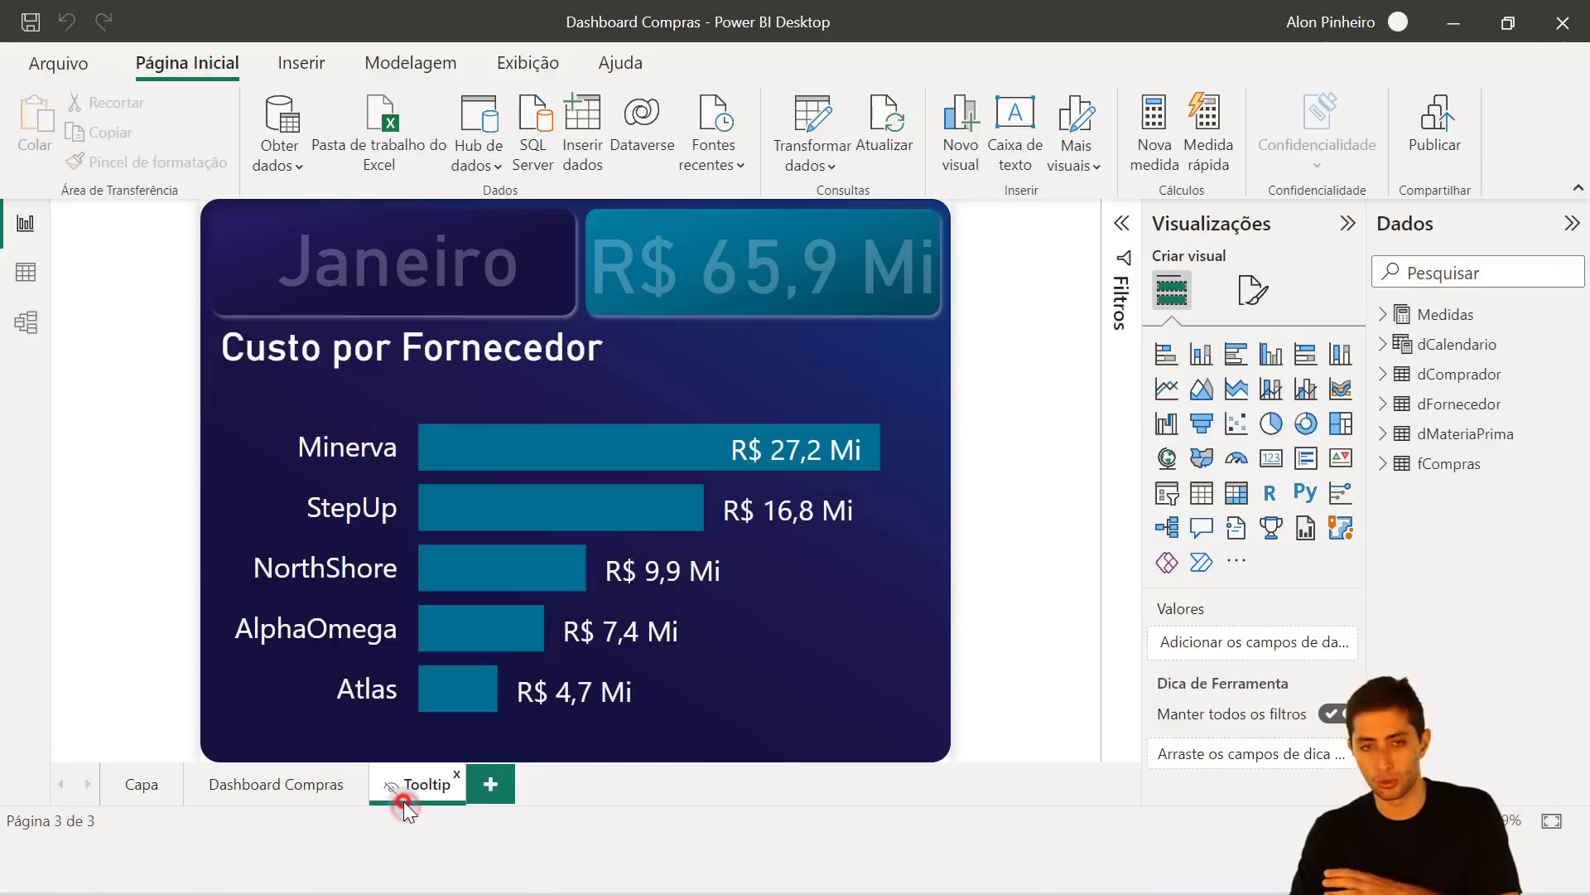
Show the report-page tooltip for junho on the Custo Mensal chart and return to the Capa page.
left_click(303, 772)
mouse_move(312, 467)
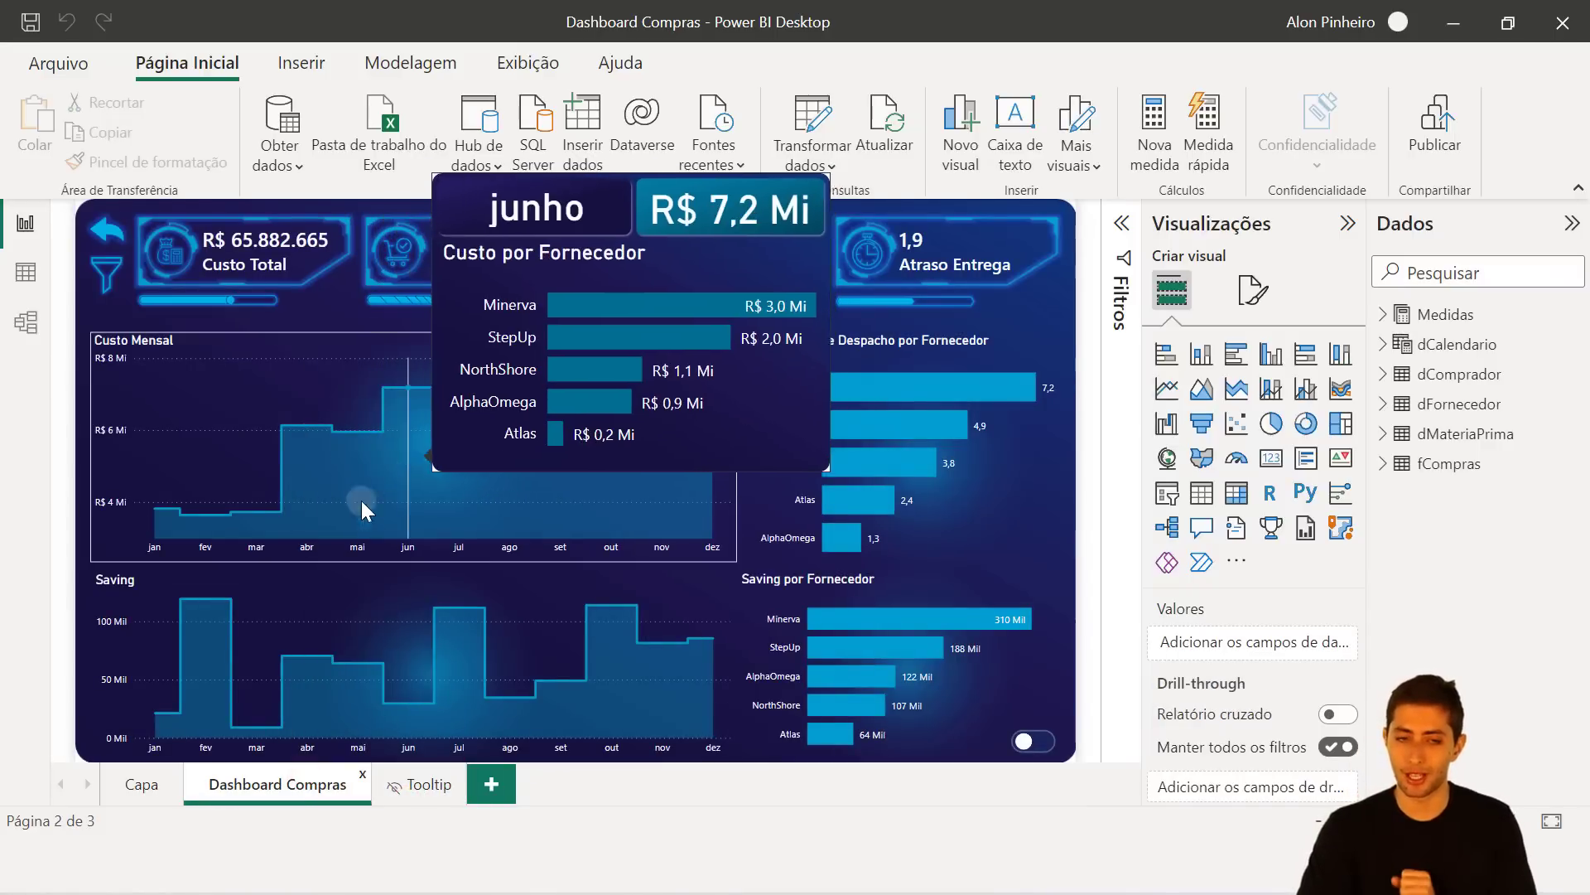
left_click(147, 789)
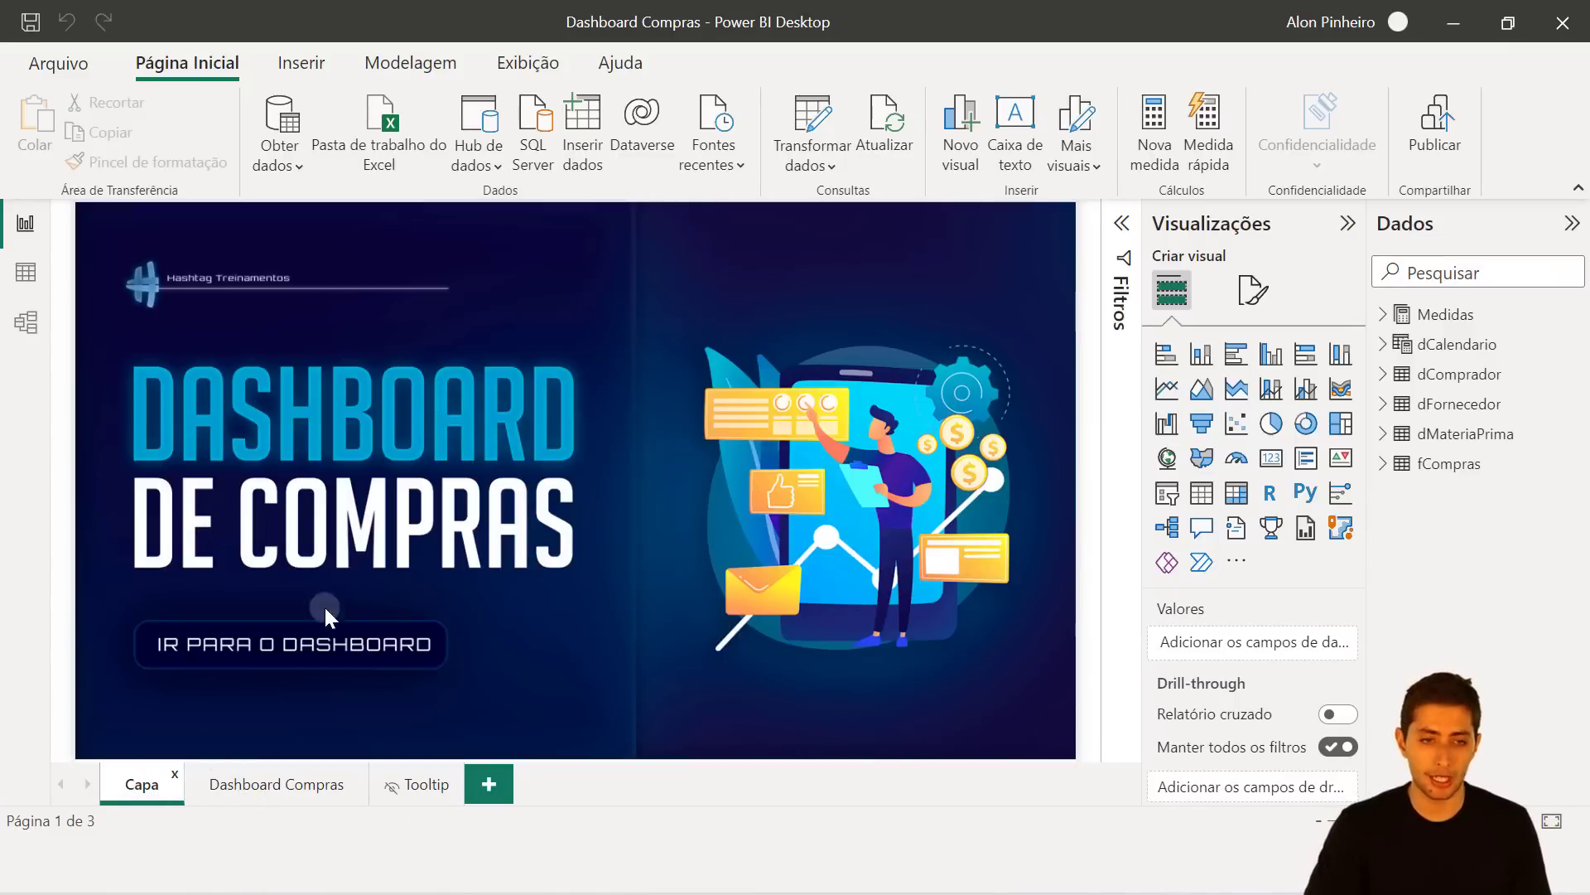
Follow the cover's IR PARA O DASHBOARD button to the purchasing dashboard and return with its back arrow.
left_click(321, 634, "ctrl")
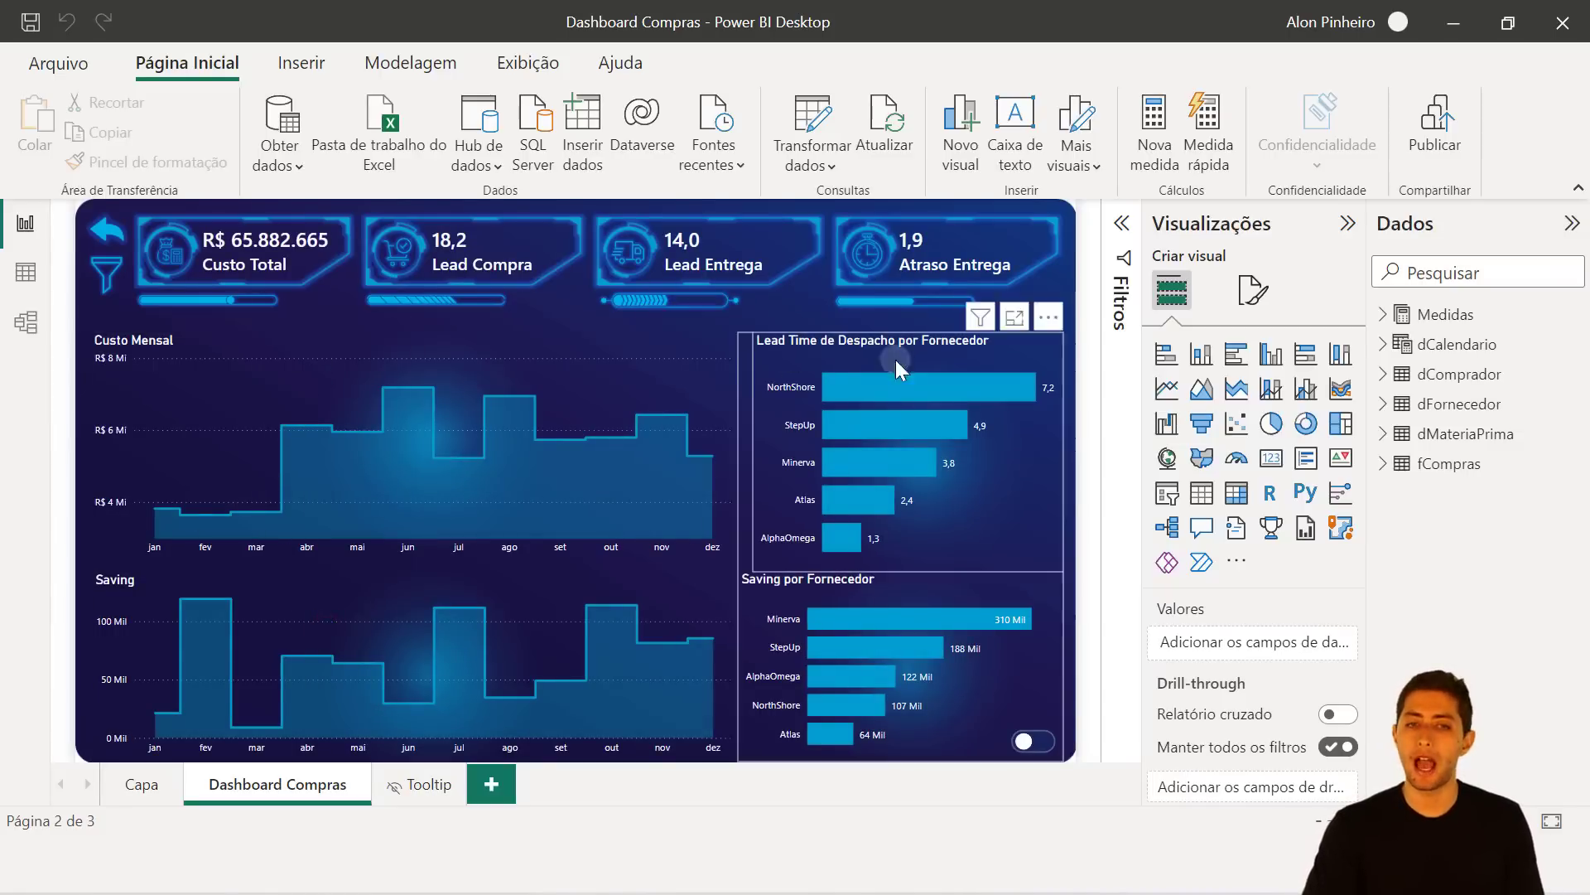
left_click(117, 238)
left_click(116, 238, "ctrl")
left_click(117, 242, "ctrl")
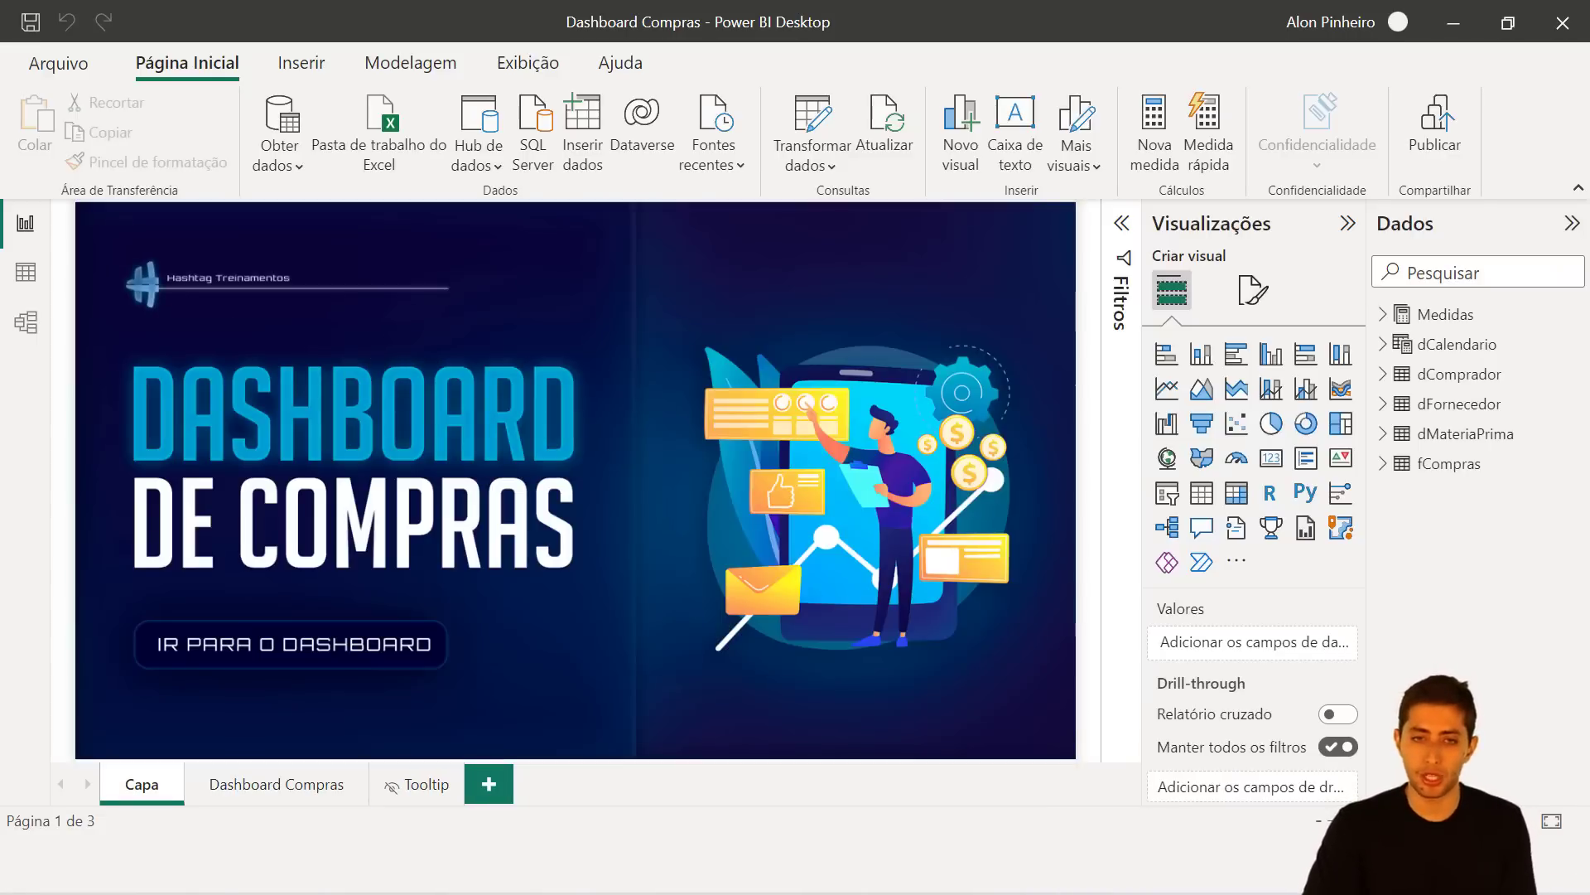
Switch to PowerPoint and examine the cover slide's title, subtitle, button and illustration as separate elements.
key("alt+Tab")
left_click(770, 527)
left_click(853, 437)
left_click(825, 544)
left_click(770, 425)
left_click(793, 532)
left_click(1122, 482)
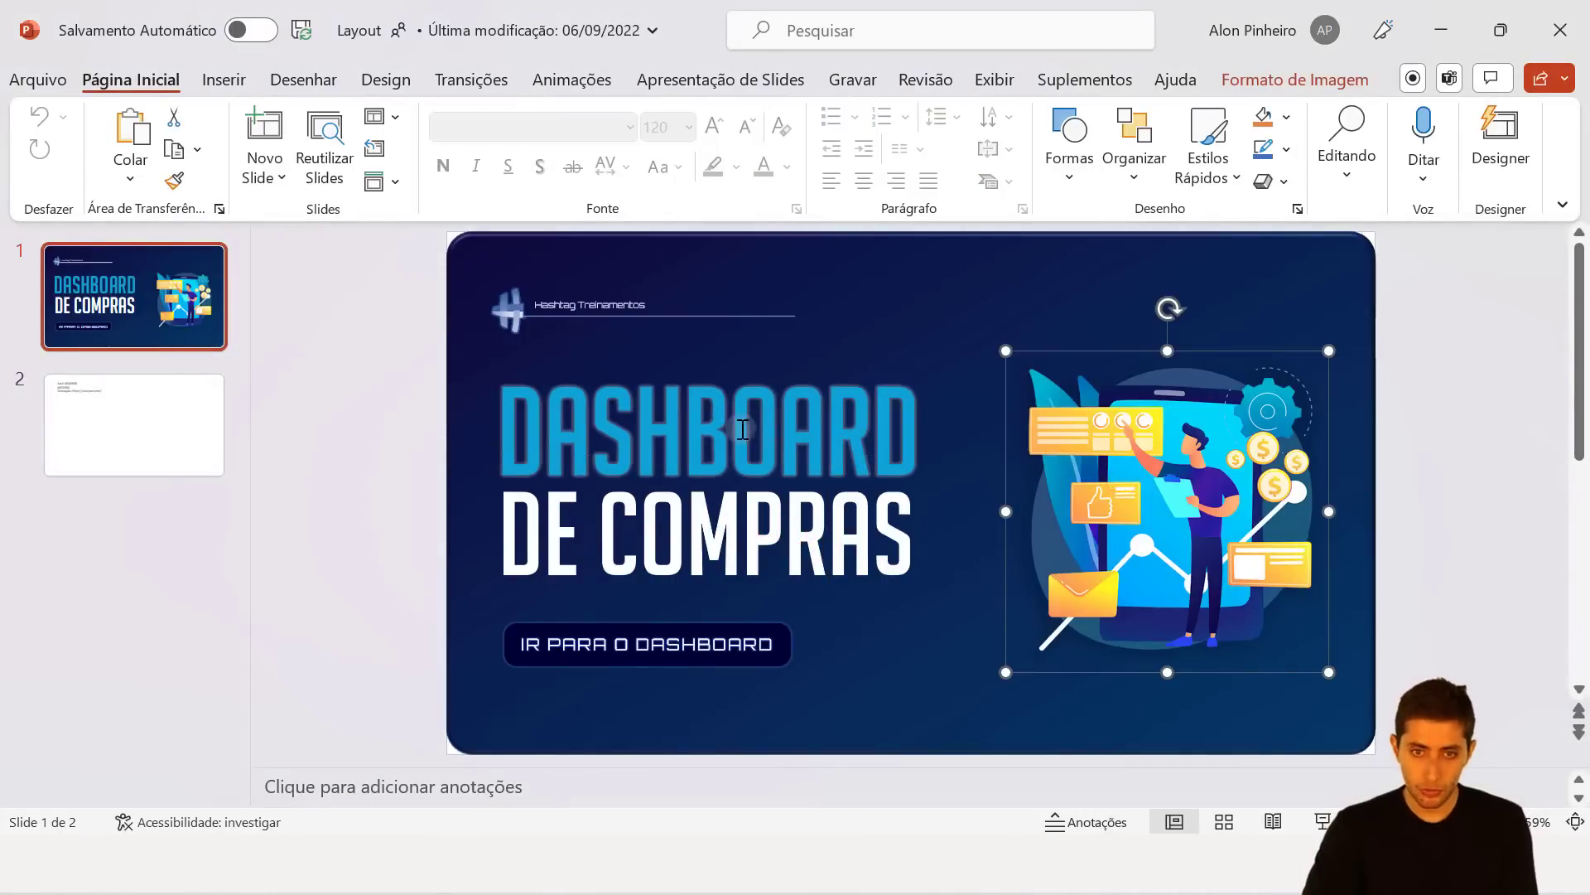
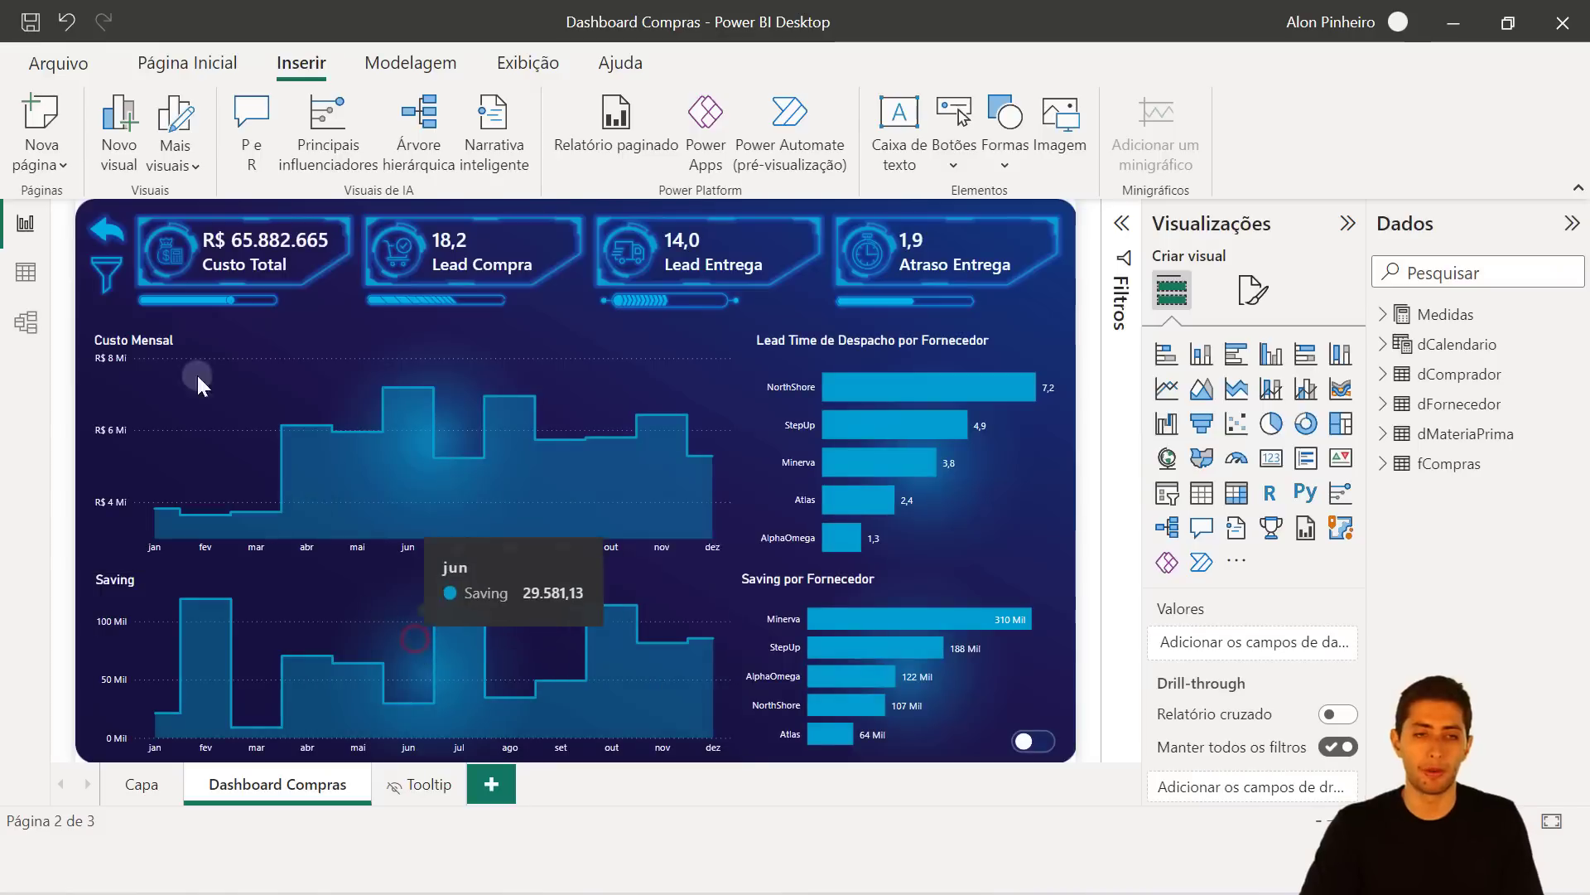
Demonstrate the back arrow from Dashboard Compras to the cover and the cover button leading back to the dashboard.
left_click(113, 232, "ctrl")
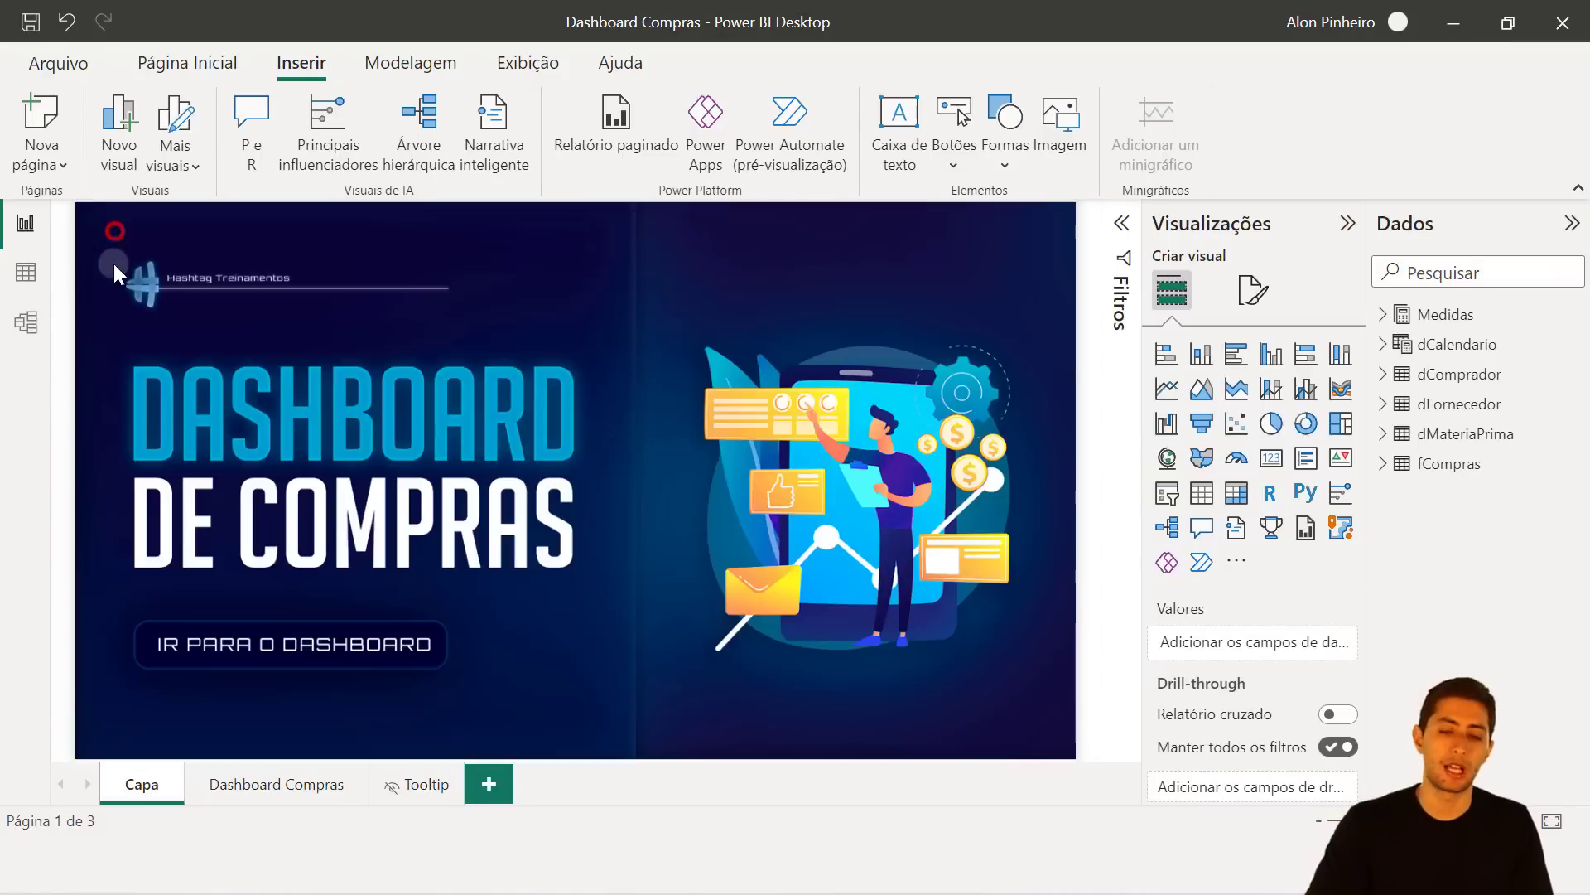
left_click(355, 649, "ctrl")
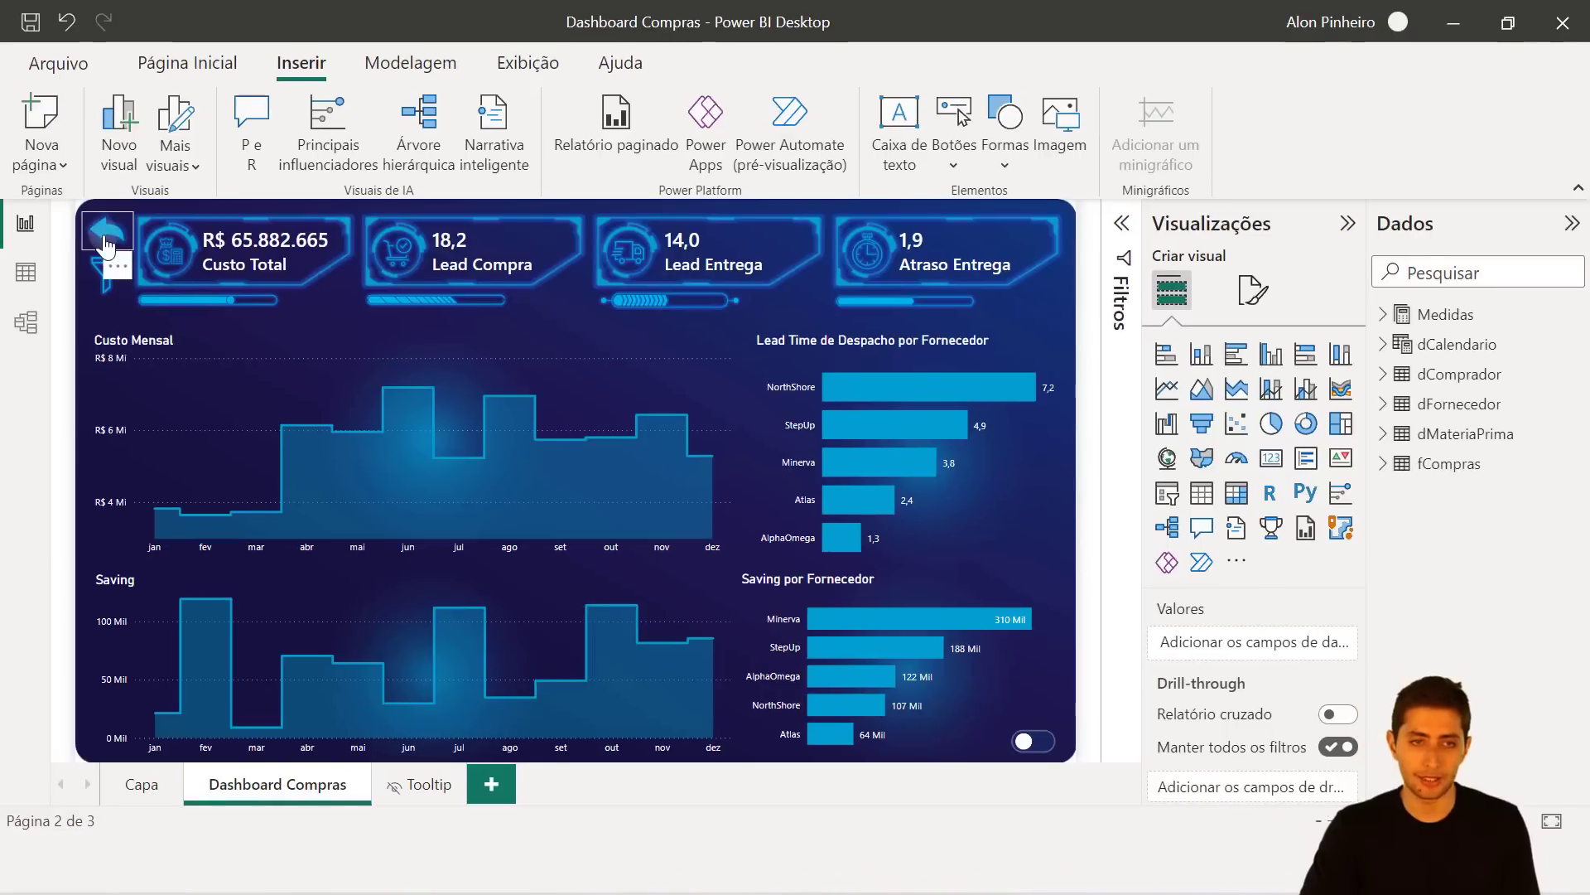
left_click(212, 228, "ctrl")
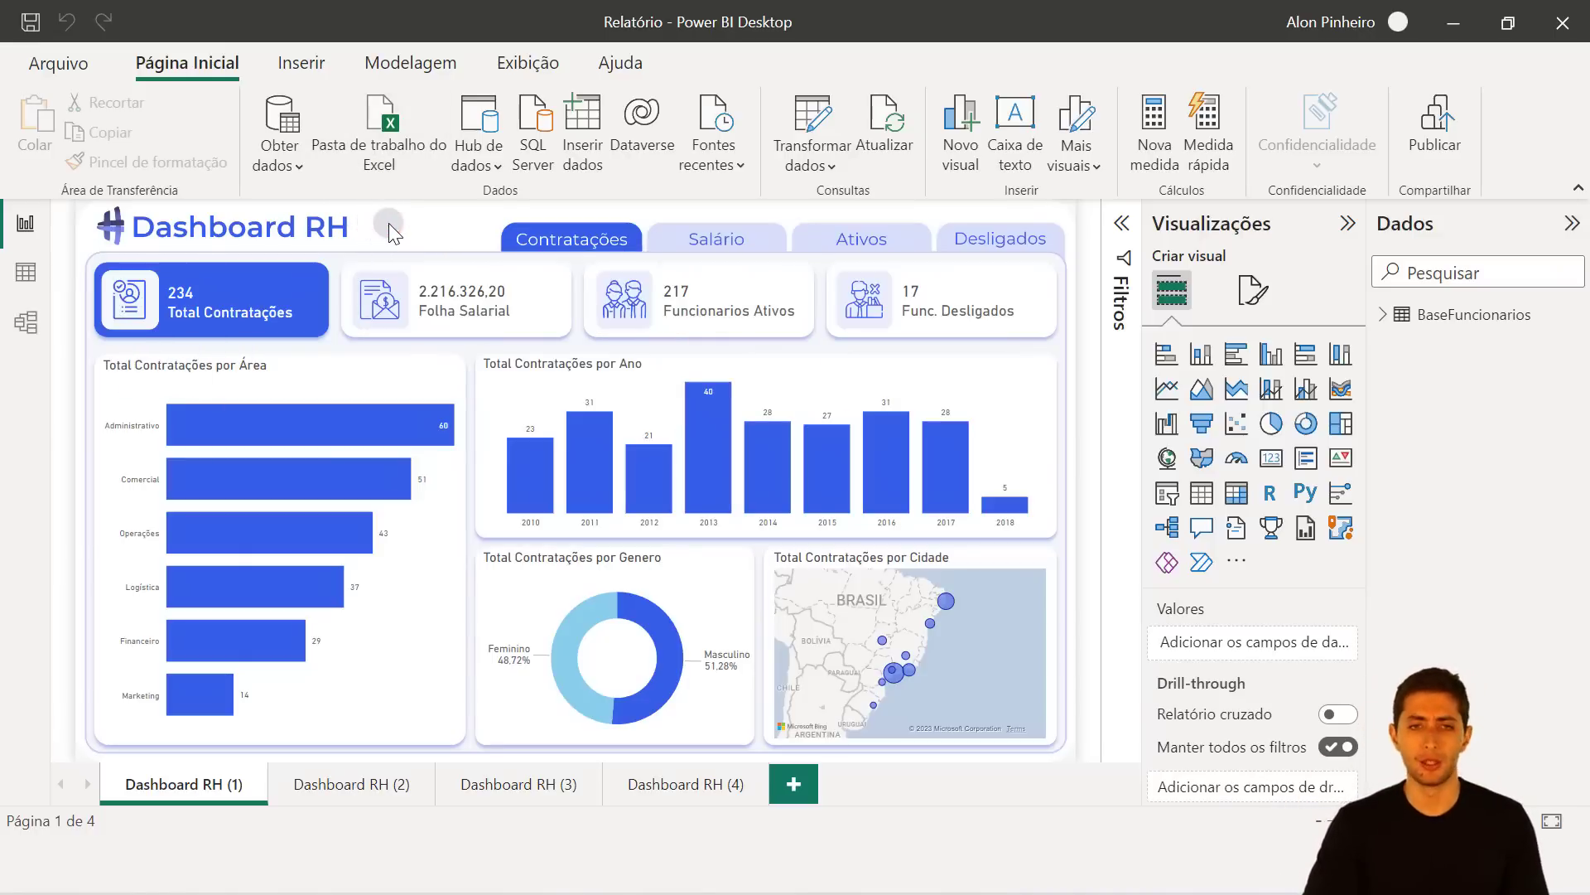
Look through the Dashboard RH (2) and (3) pages of the Relatório file and return to Dashboard RH (1).
left_click(340, 787)
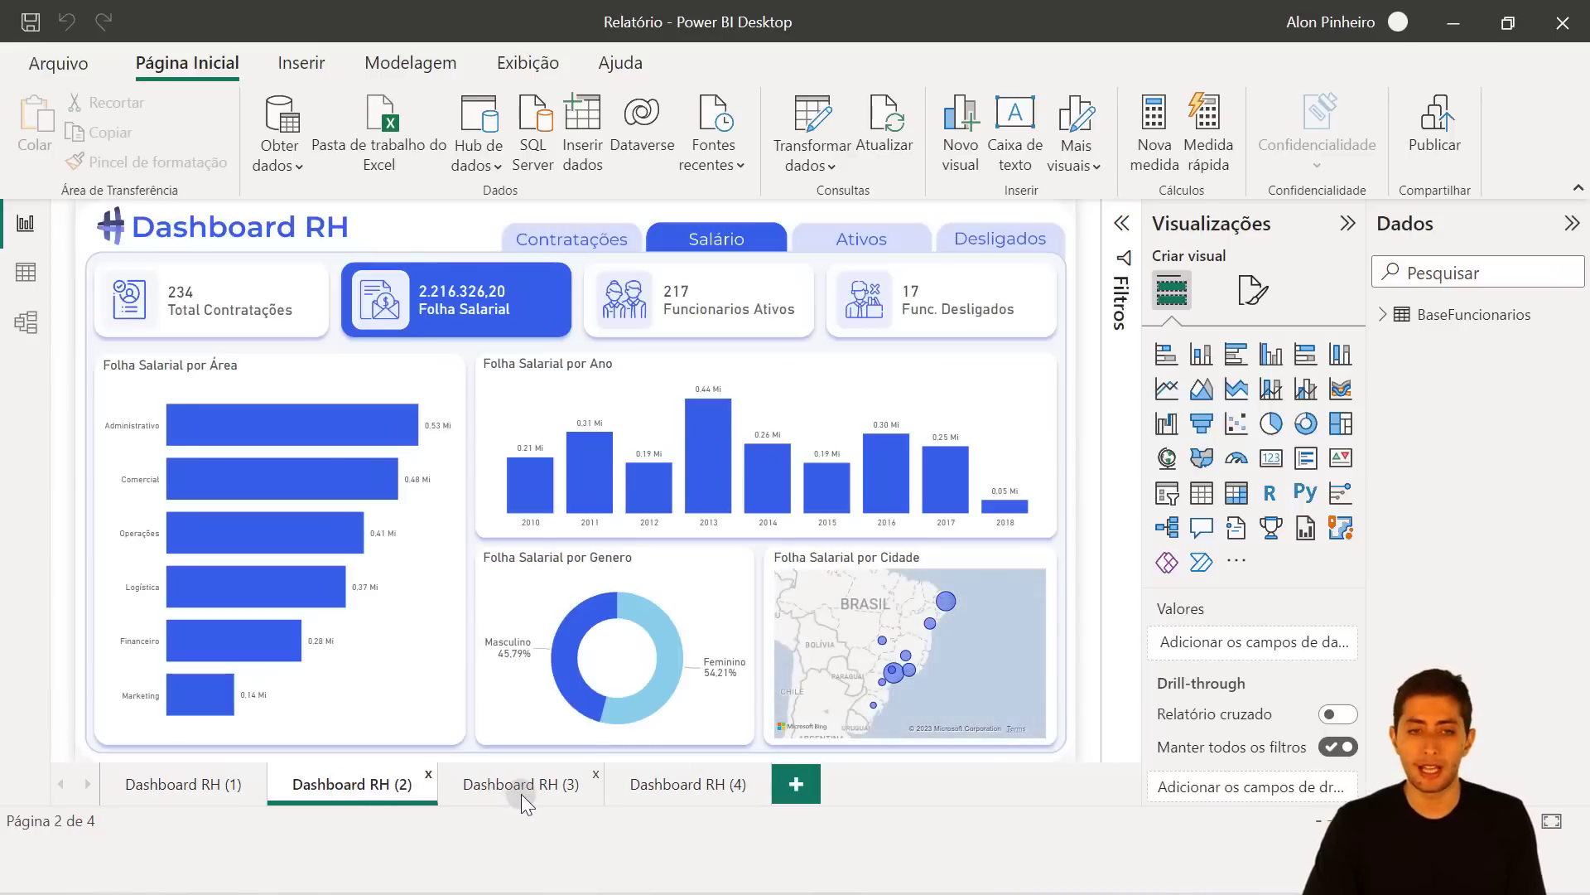
left_click(494, 787)
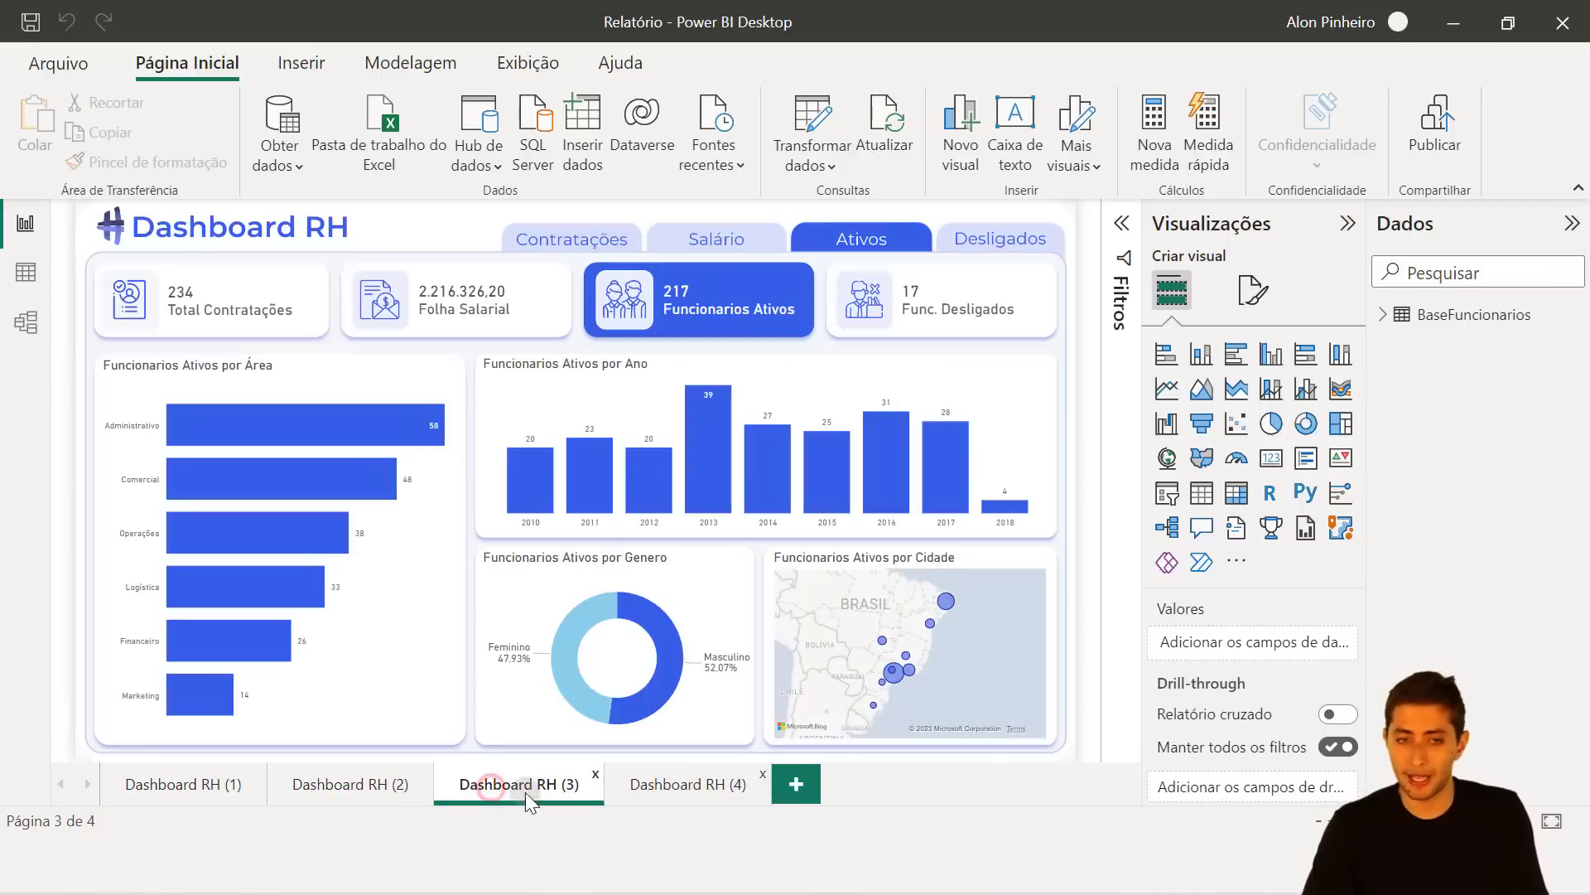
left_click(172, 786)
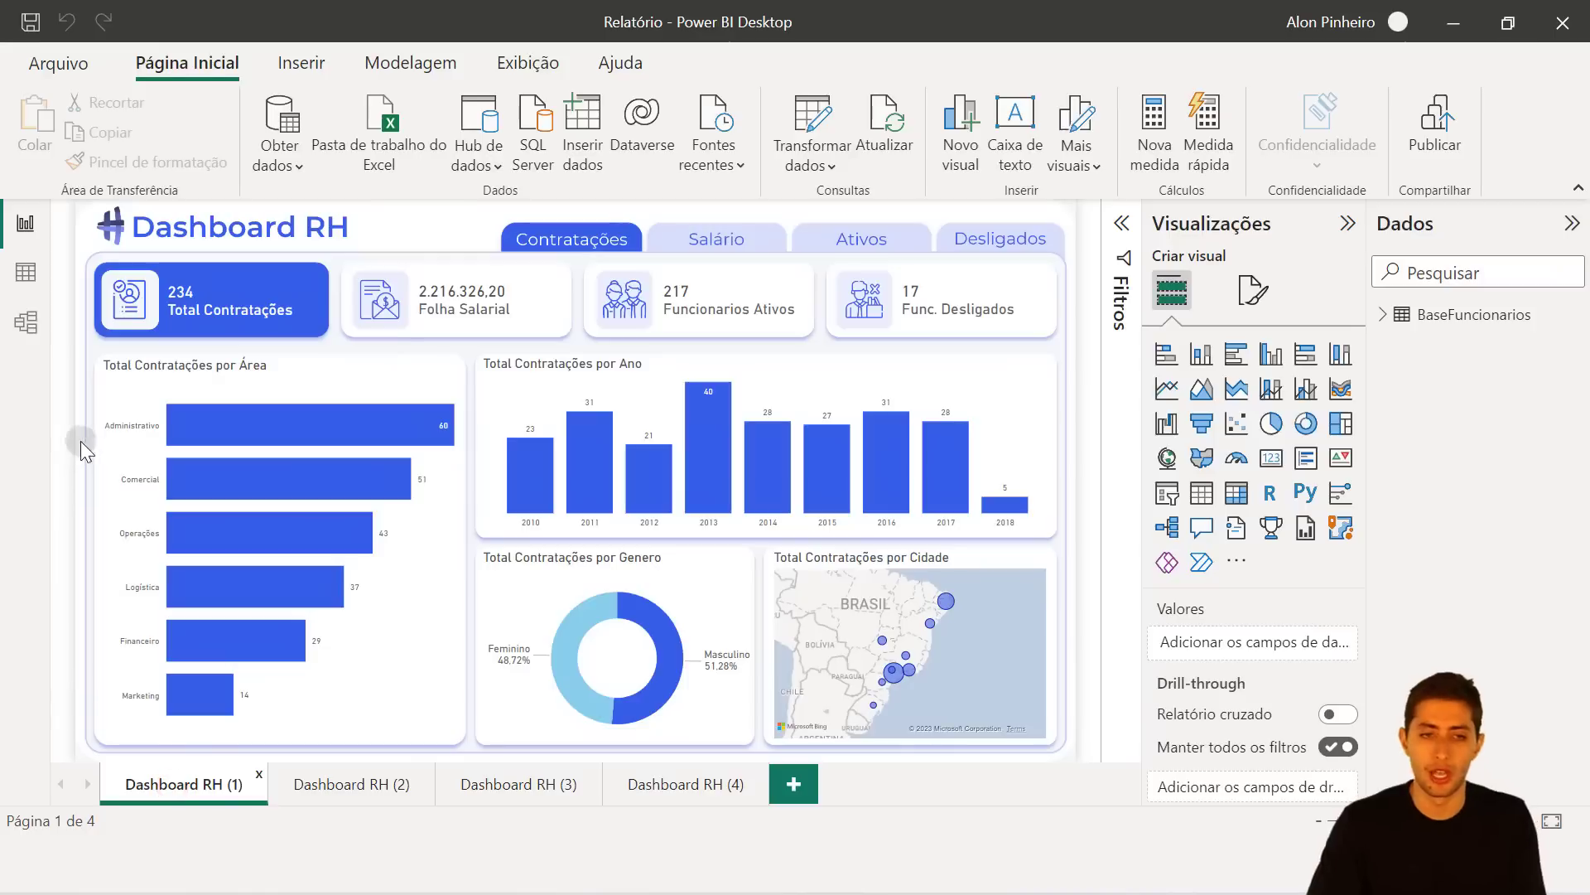
Inspect the Área, Ano and Genero charts on Dashboard RH (1), undoing the accidental move of the Ano chart.
left_click(135, 387)
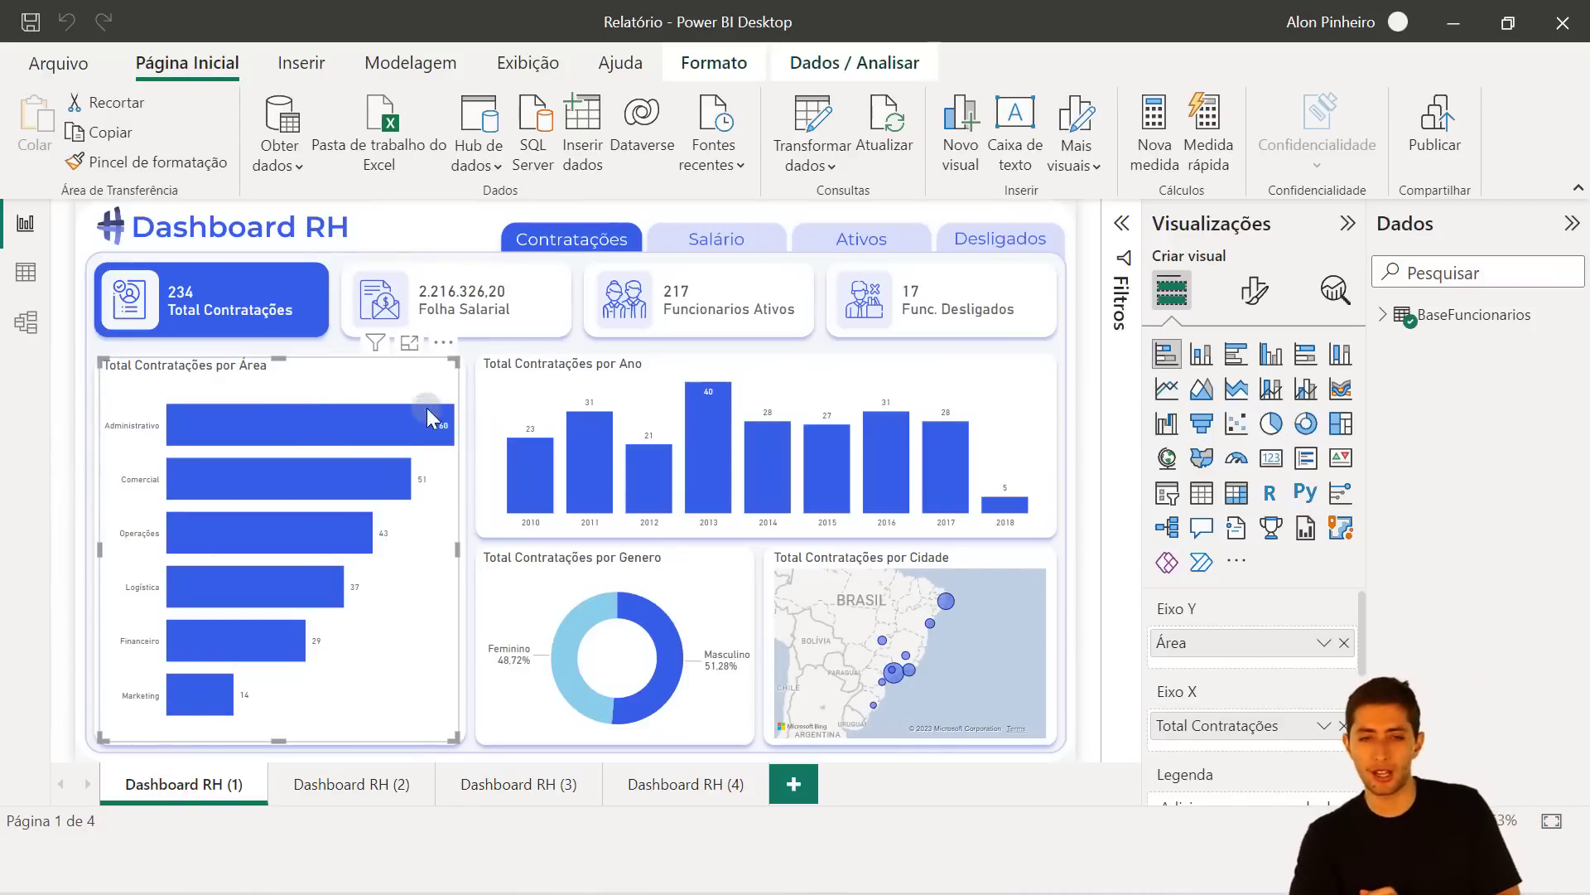
left_click_drag(537, 390, 540, 401)
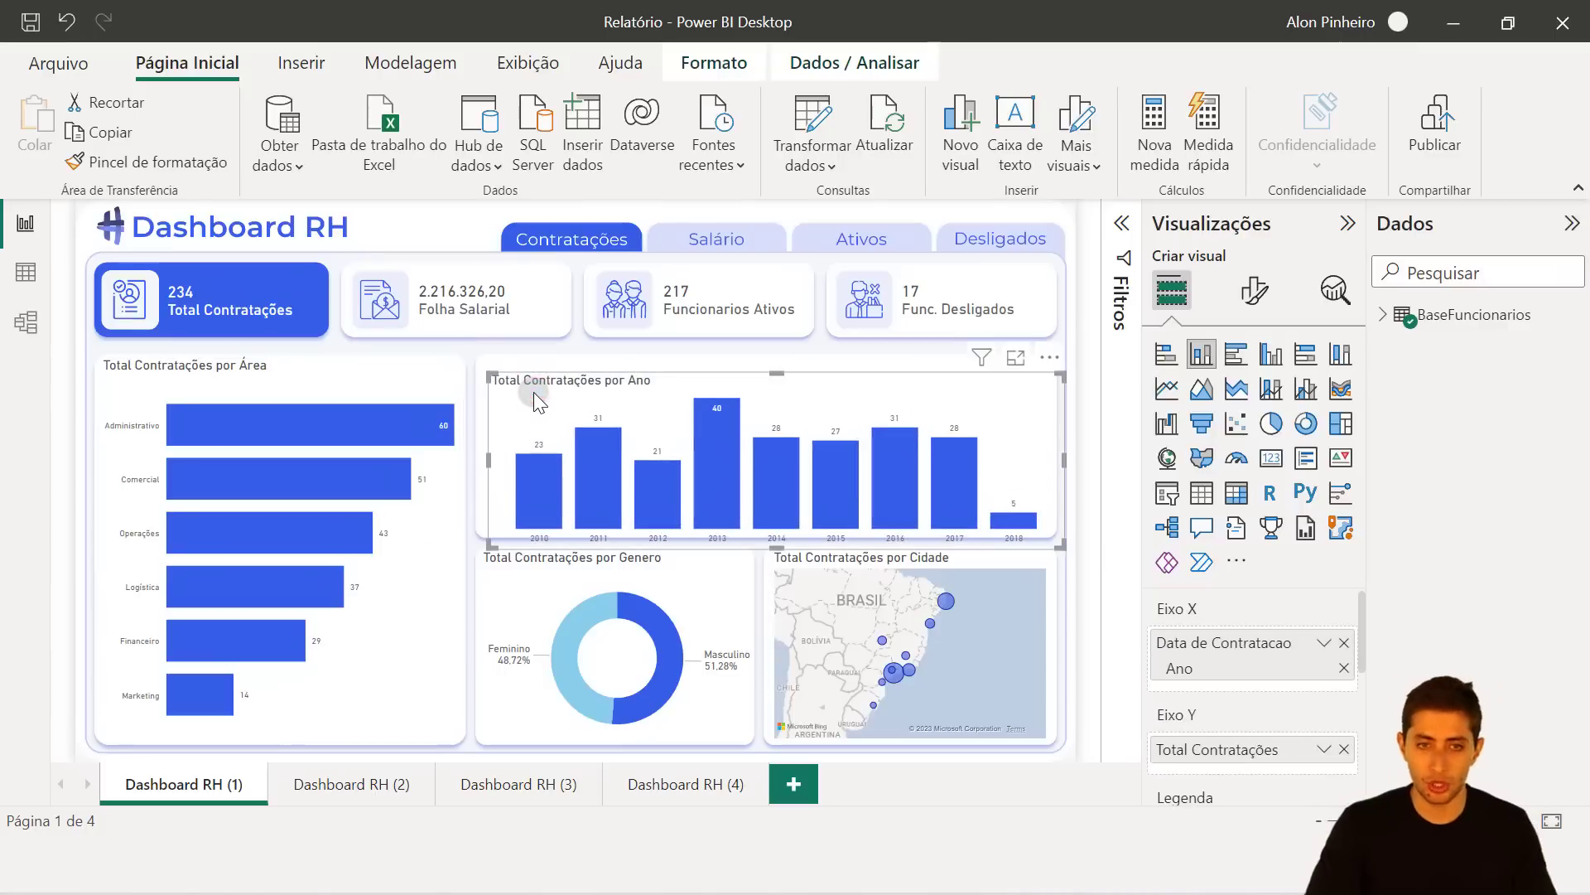
key("ctrl+z")
left_click(510, 599)
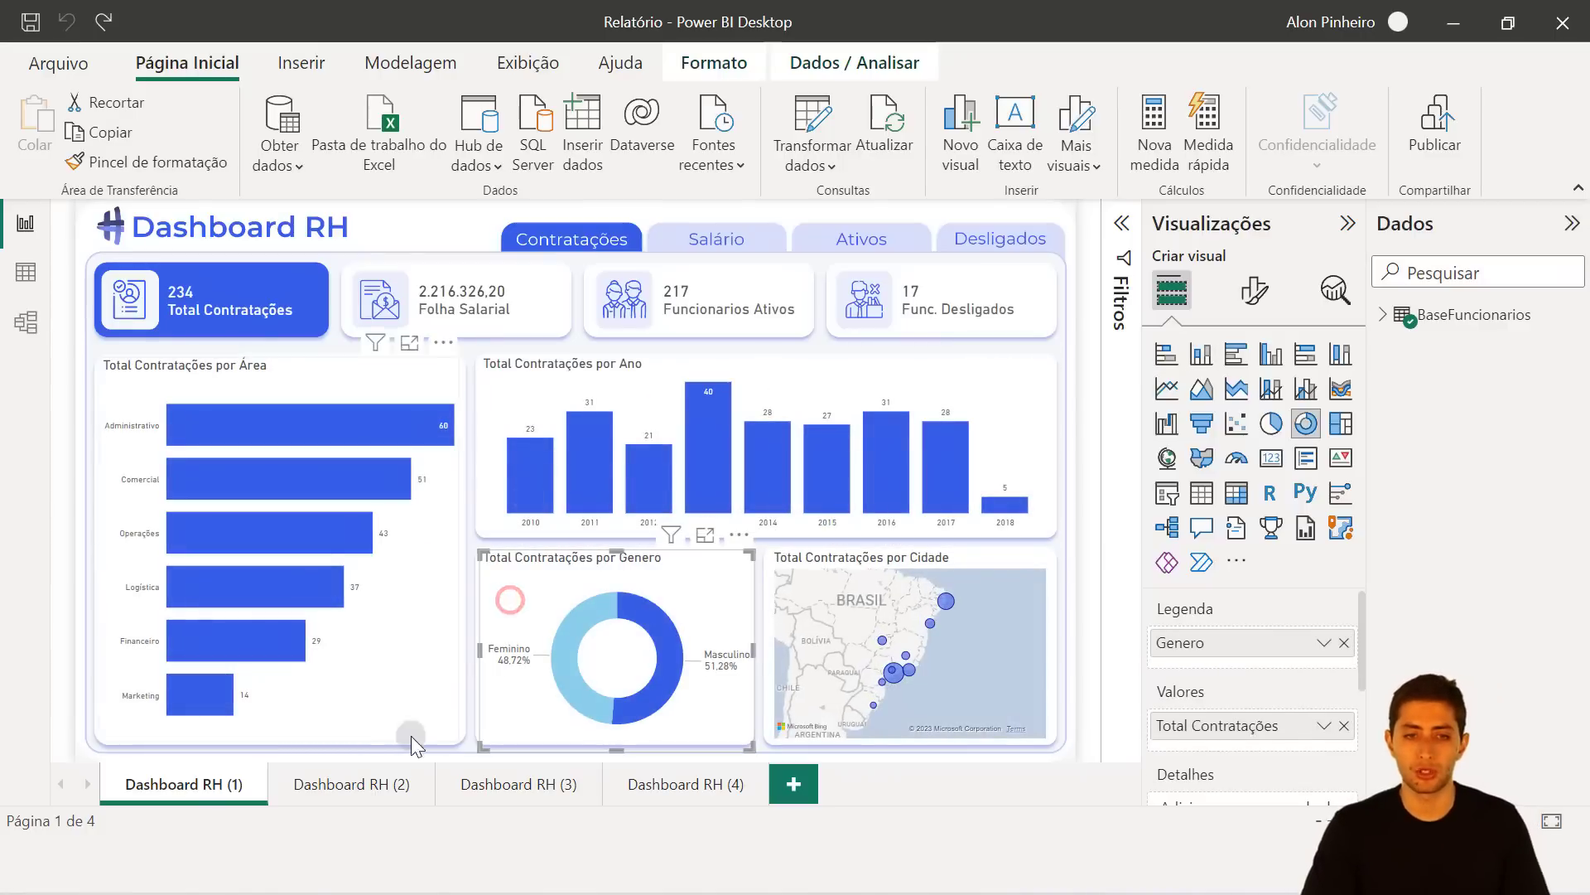
Inspect the Folha Salarial charts by Área and Ano, view the Funcionarios Ativos page and return to Dashboard RH (1).
left_click(347, 784)
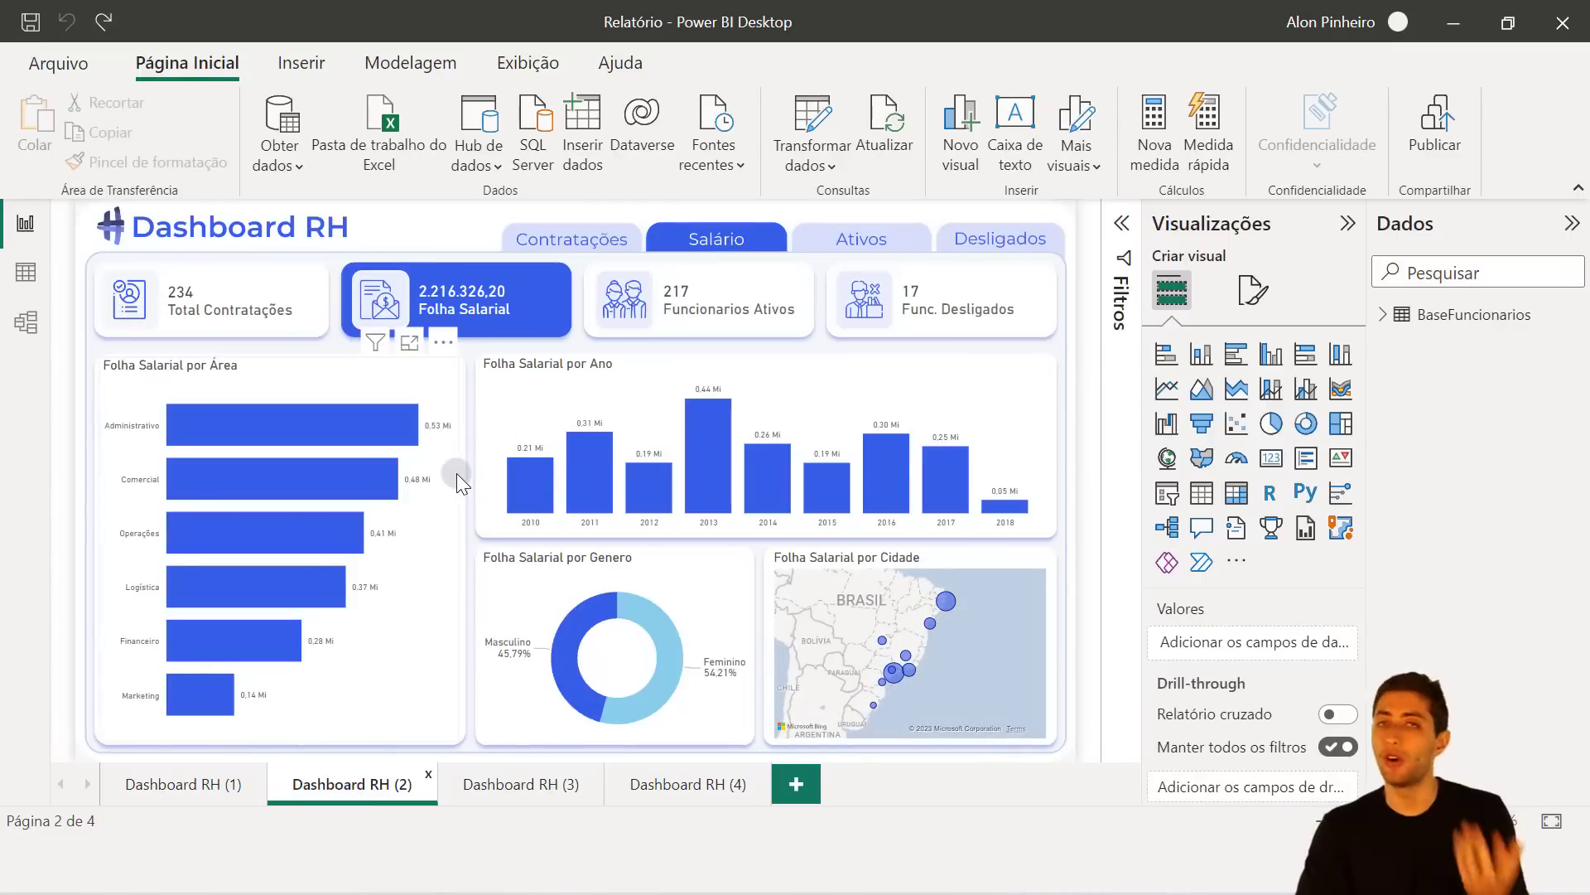
left_click(201, 360)
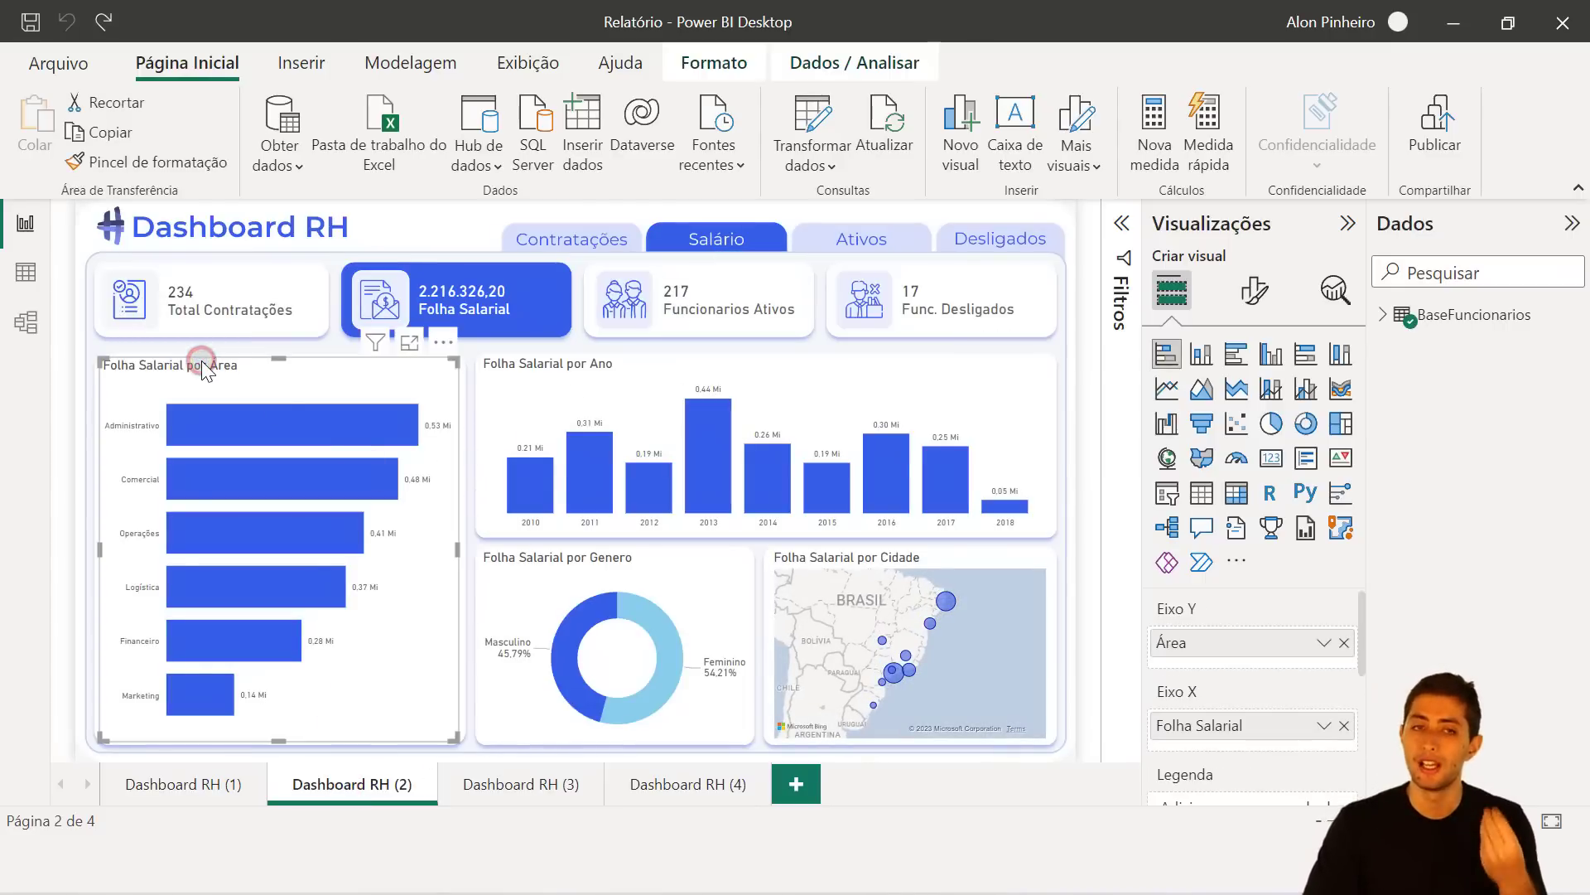
left_click(549, 390)
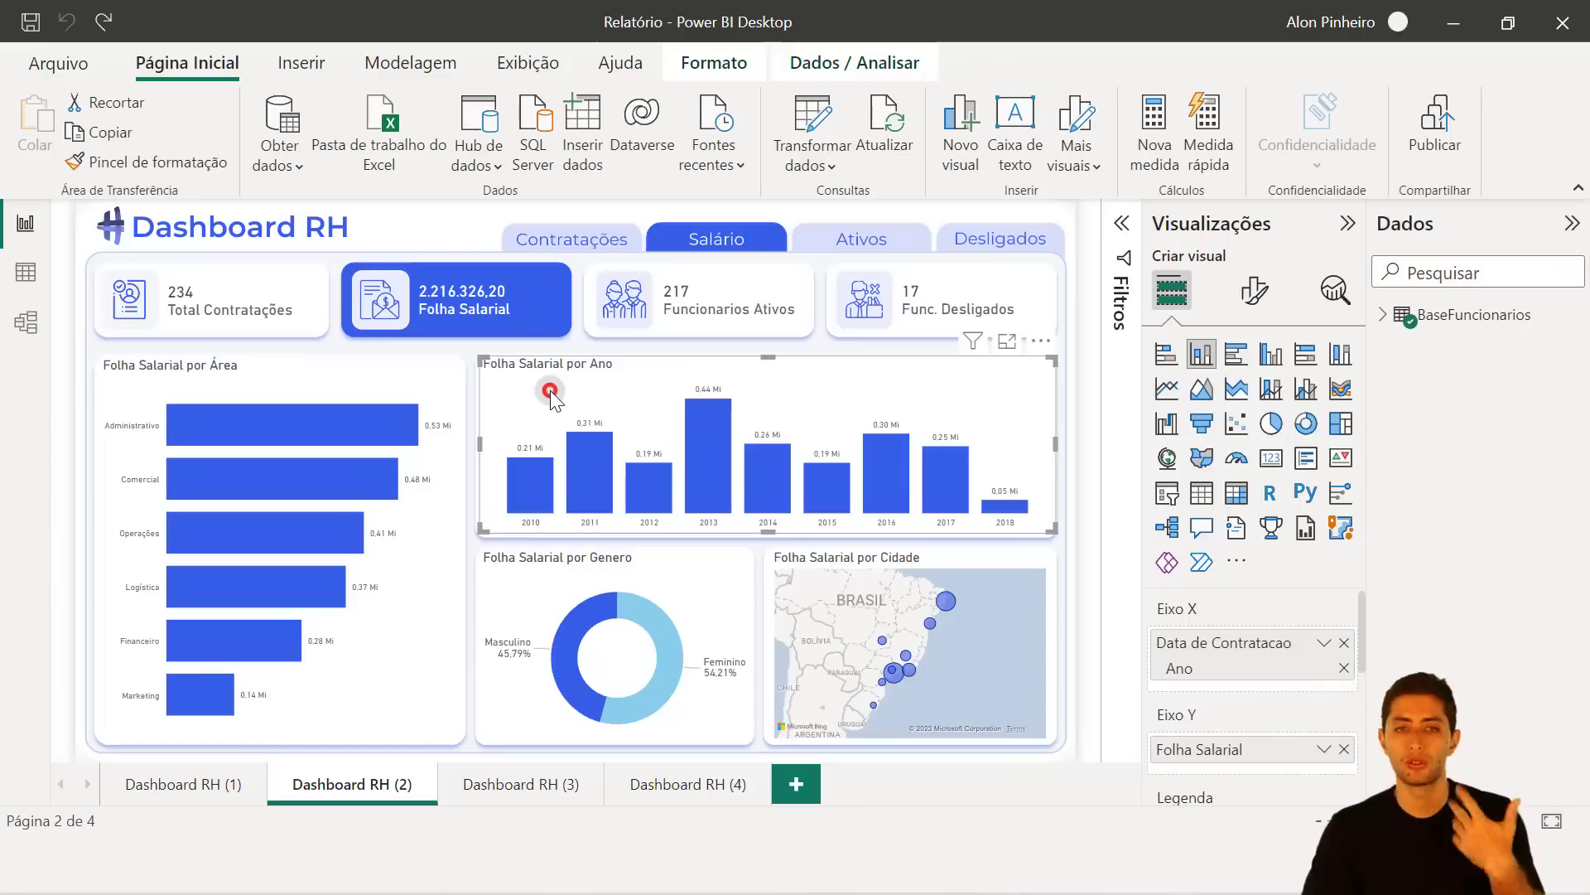
left_click(550, 794)
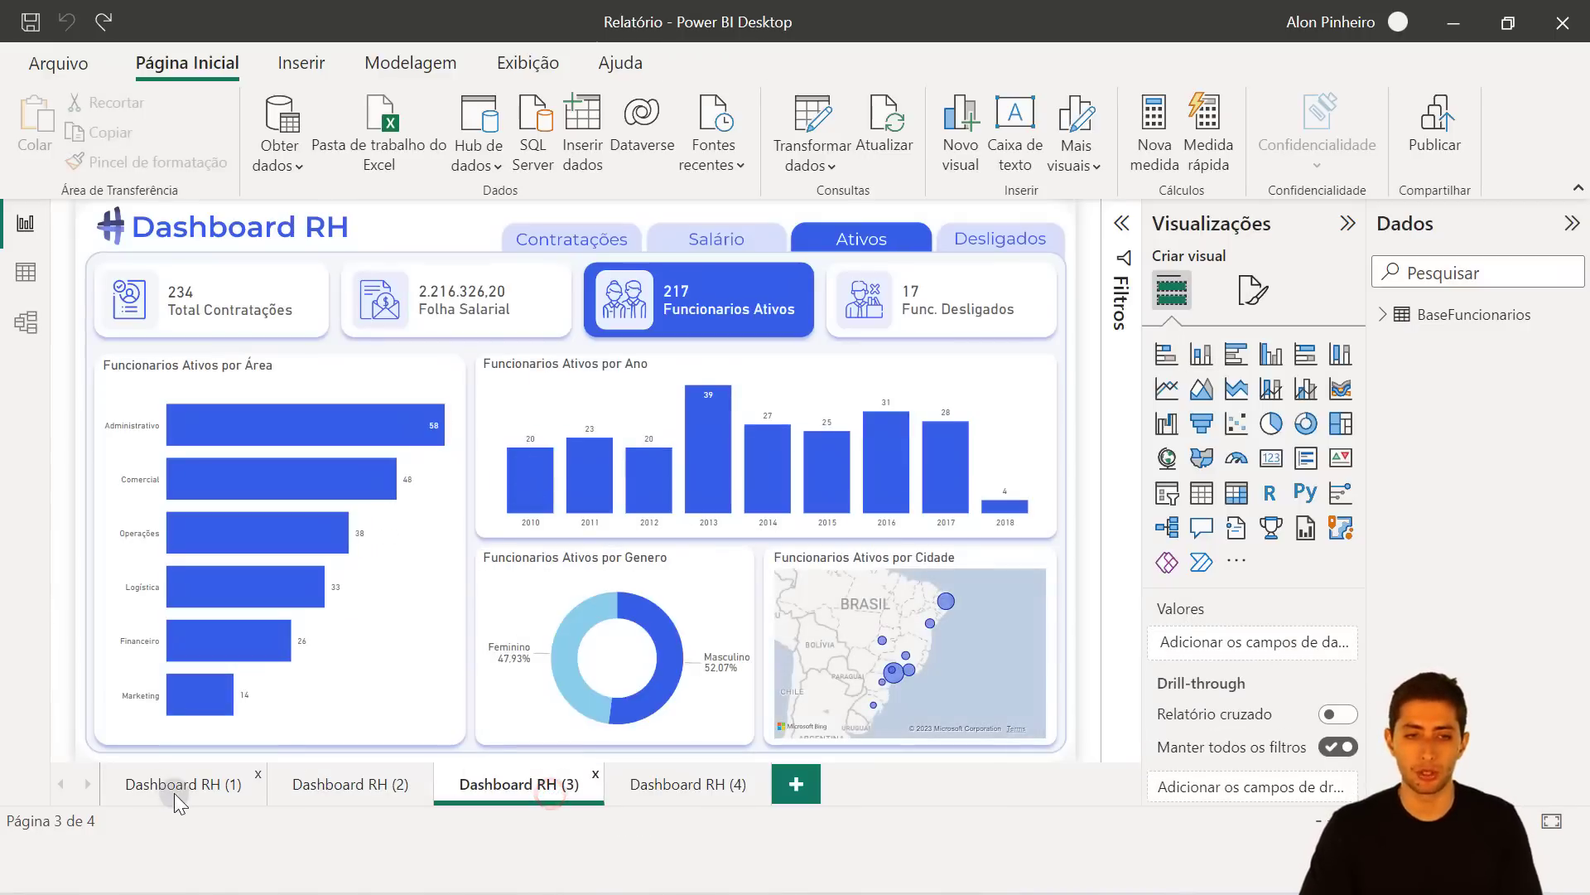
left_click(176, 784)
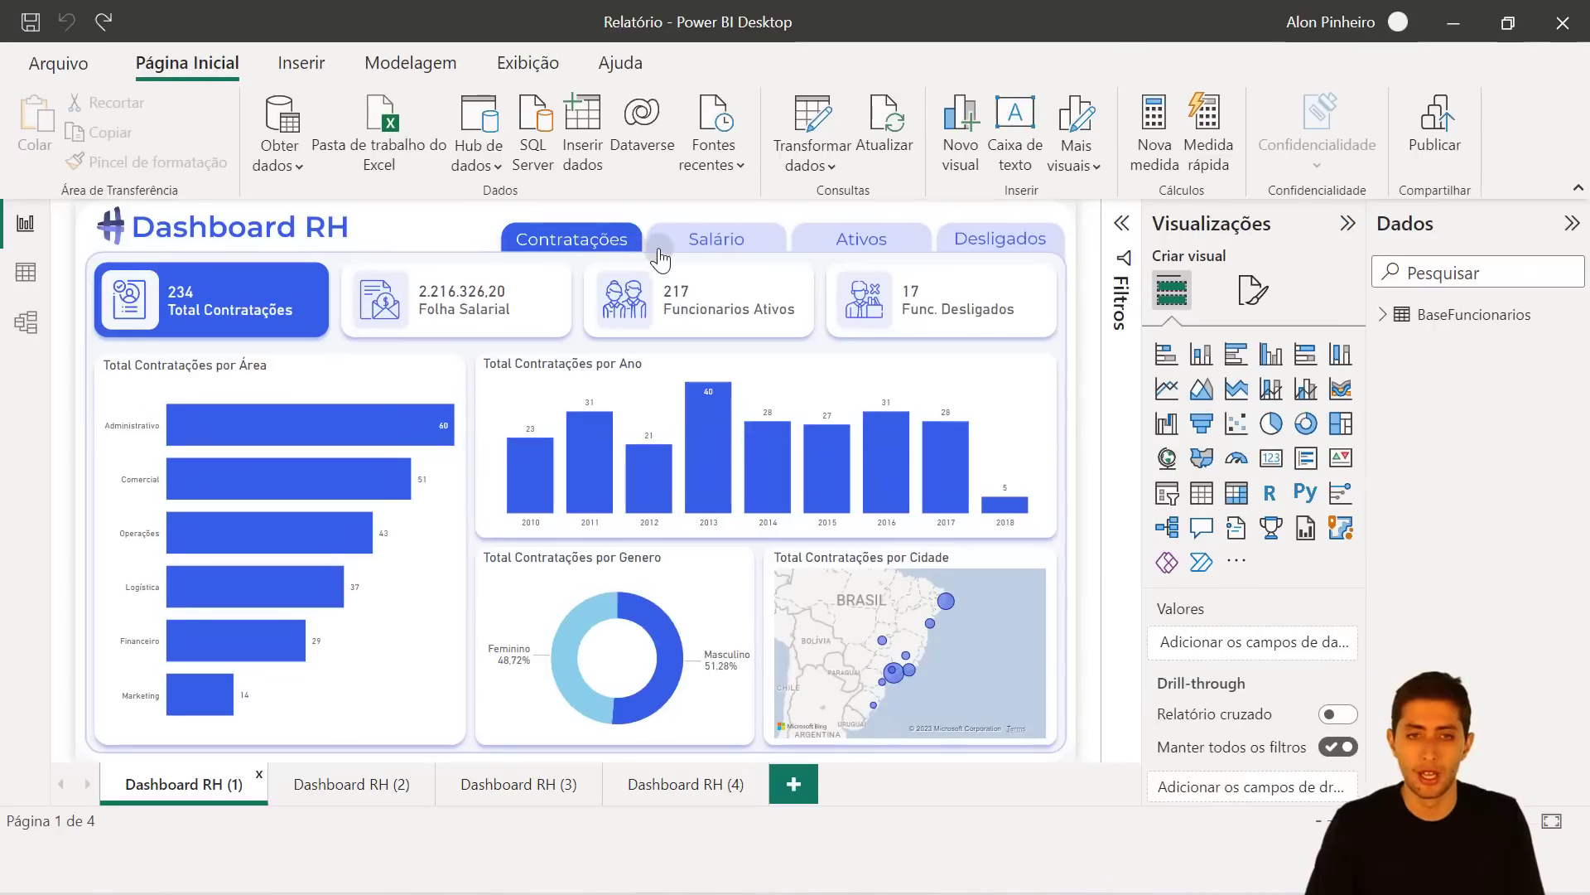
Navigate the HR report through its on-page Salário, Ativos, Desligados and Contratações links.
left_click(760, 226, "ctrl")
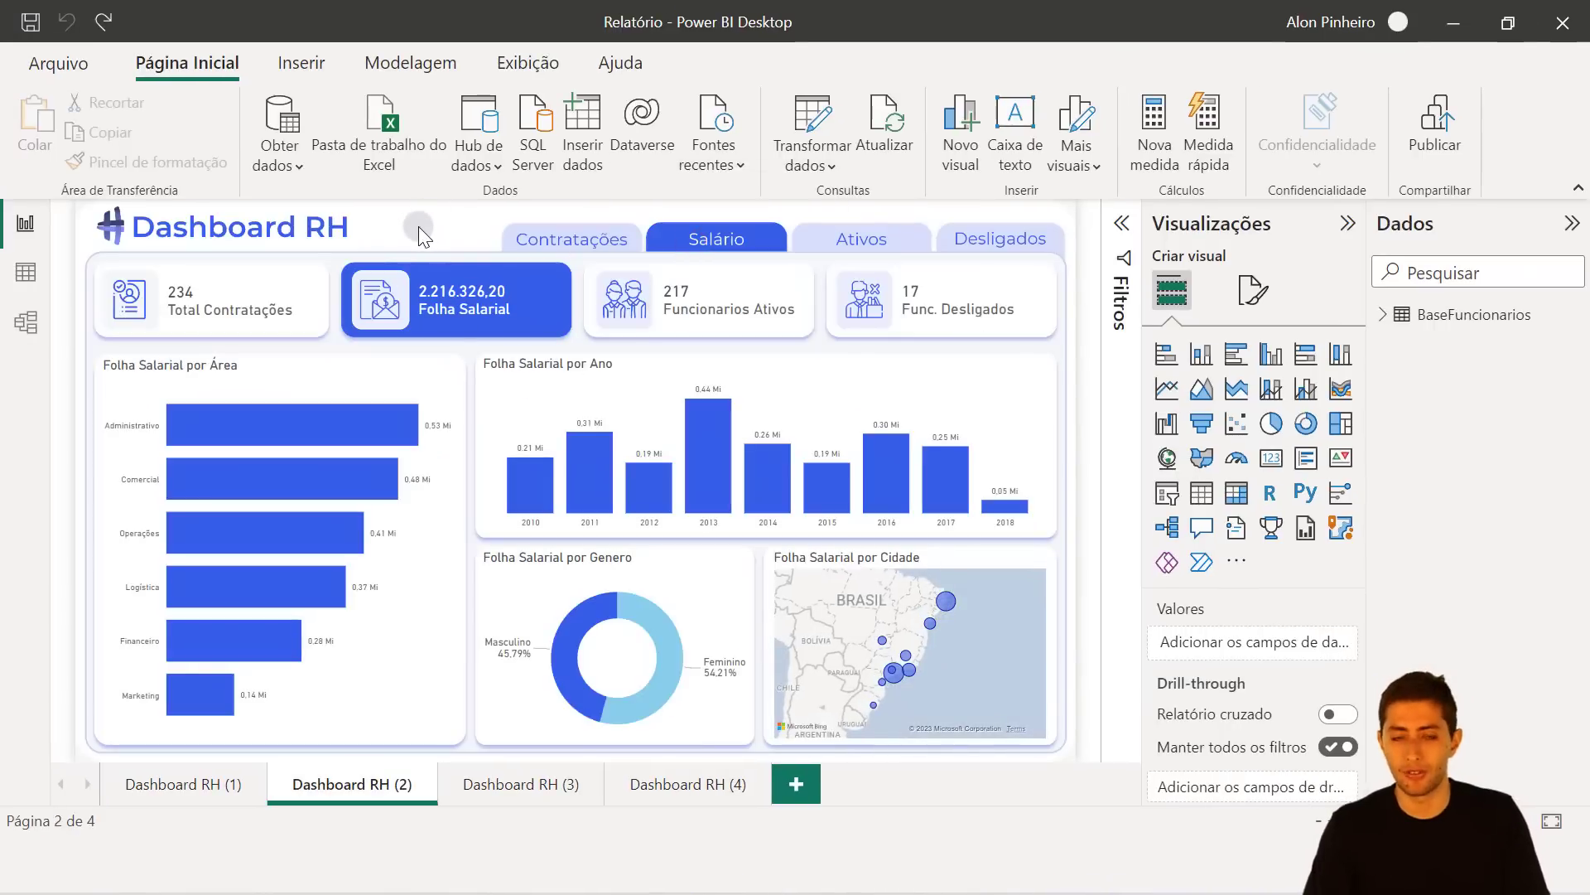
left_click(816, 236, "ctrl")
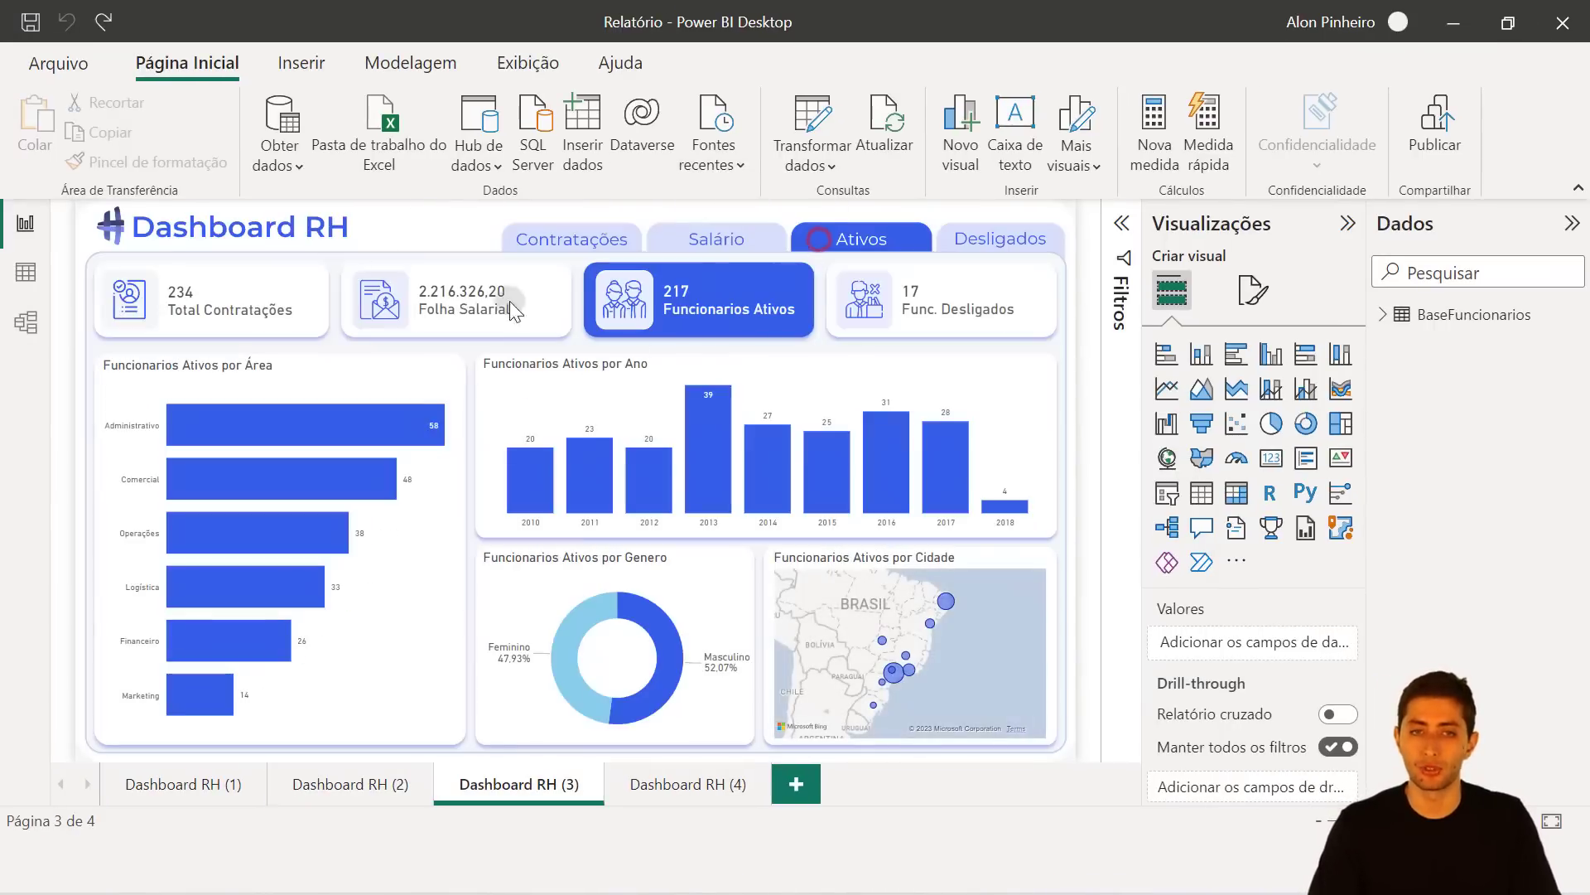
left_click(1002, 237, "ctrl")
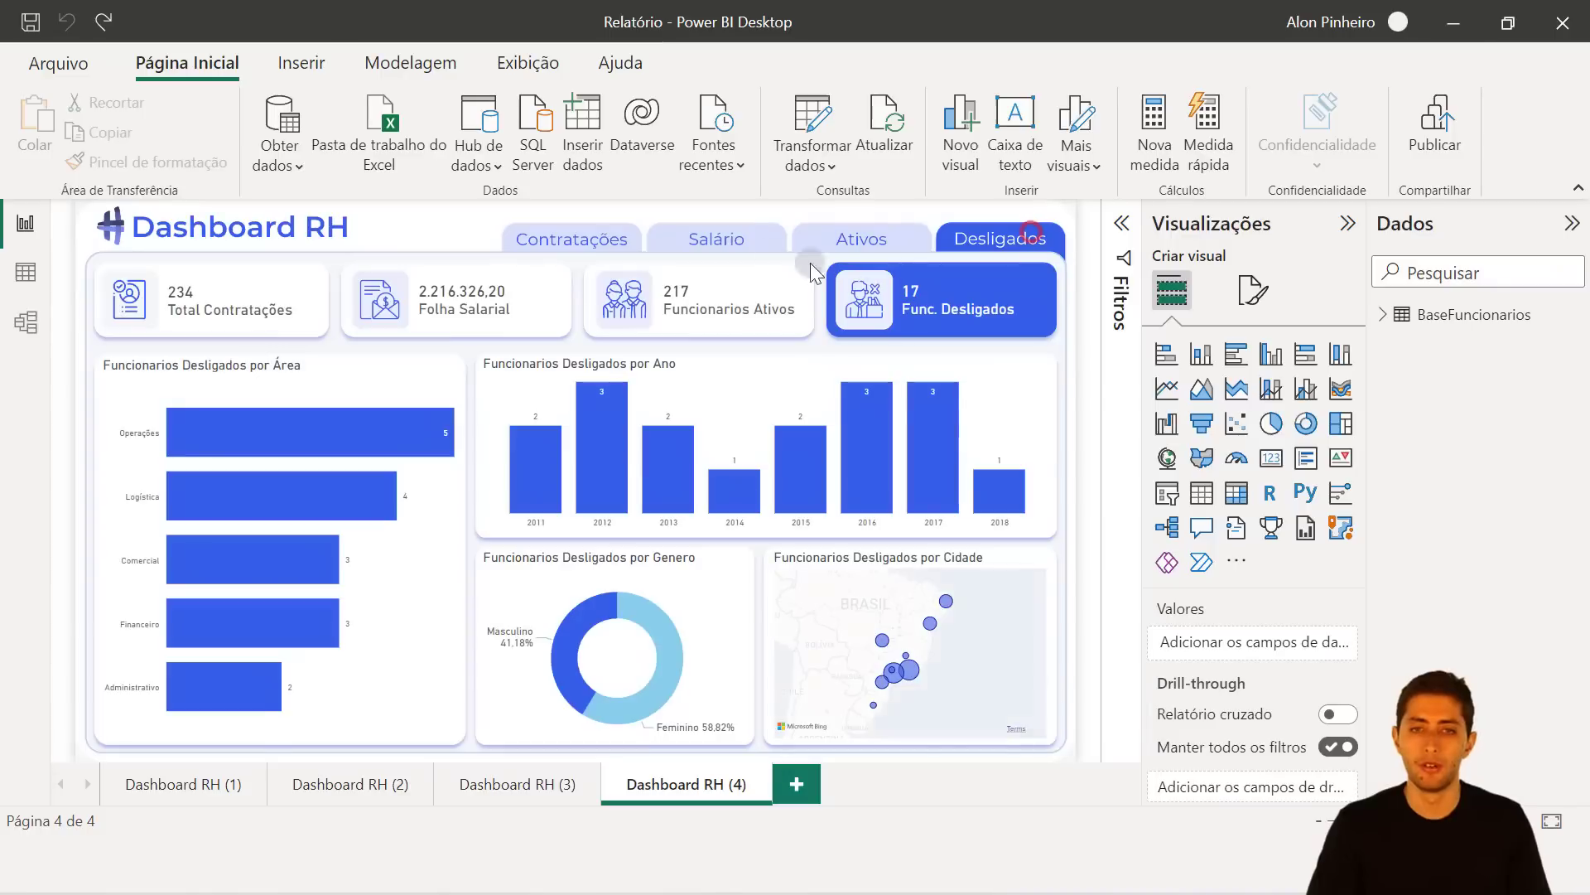
left_click(628, 242, "ctrl")
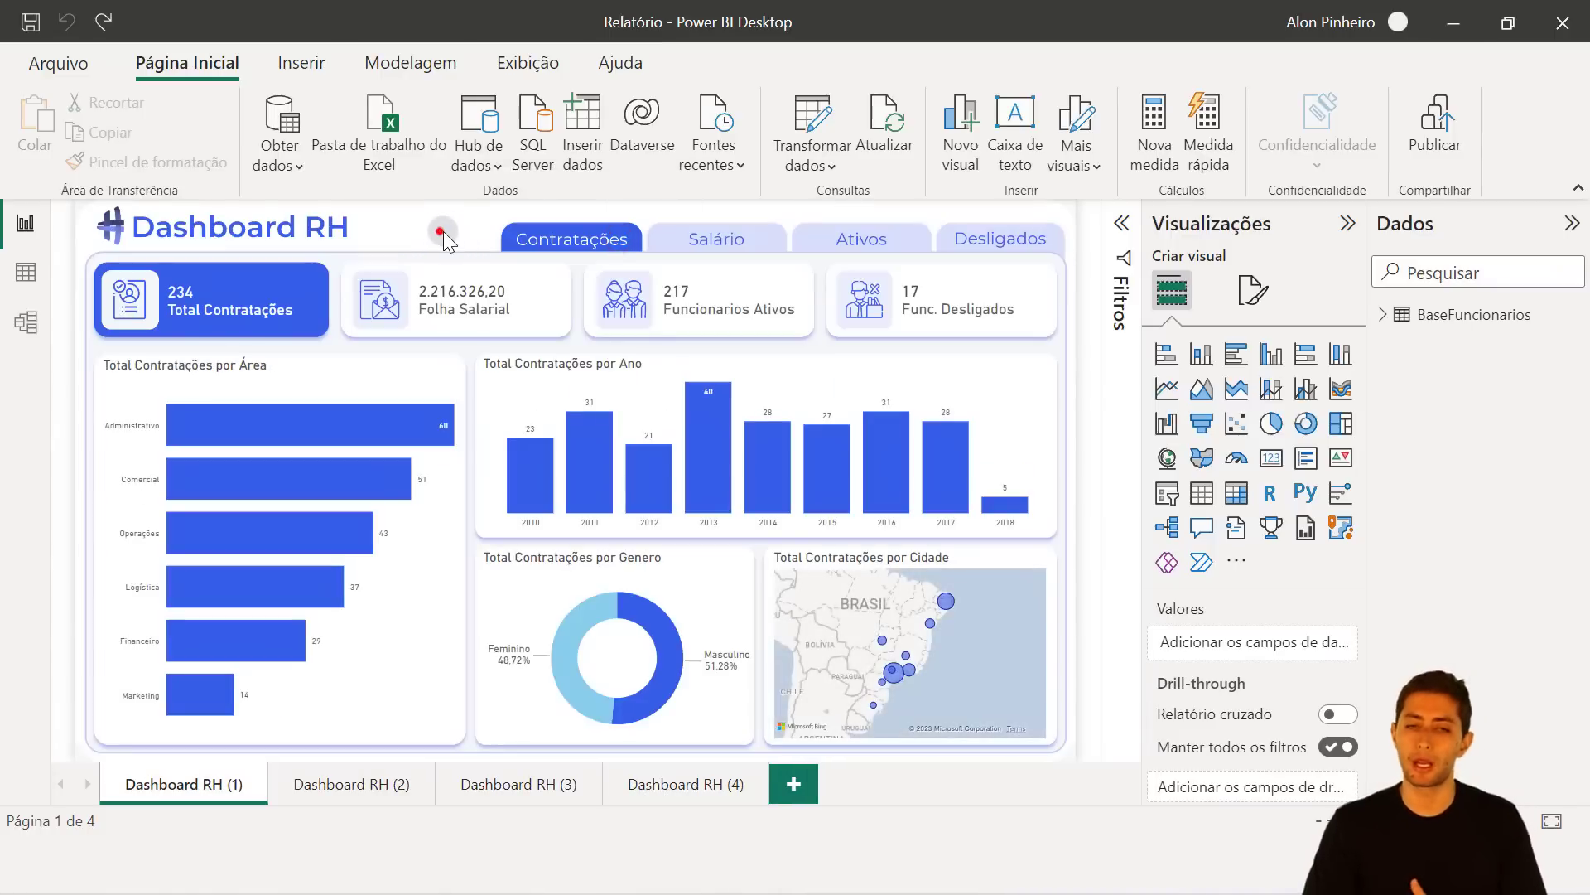
left_click(440, 230)
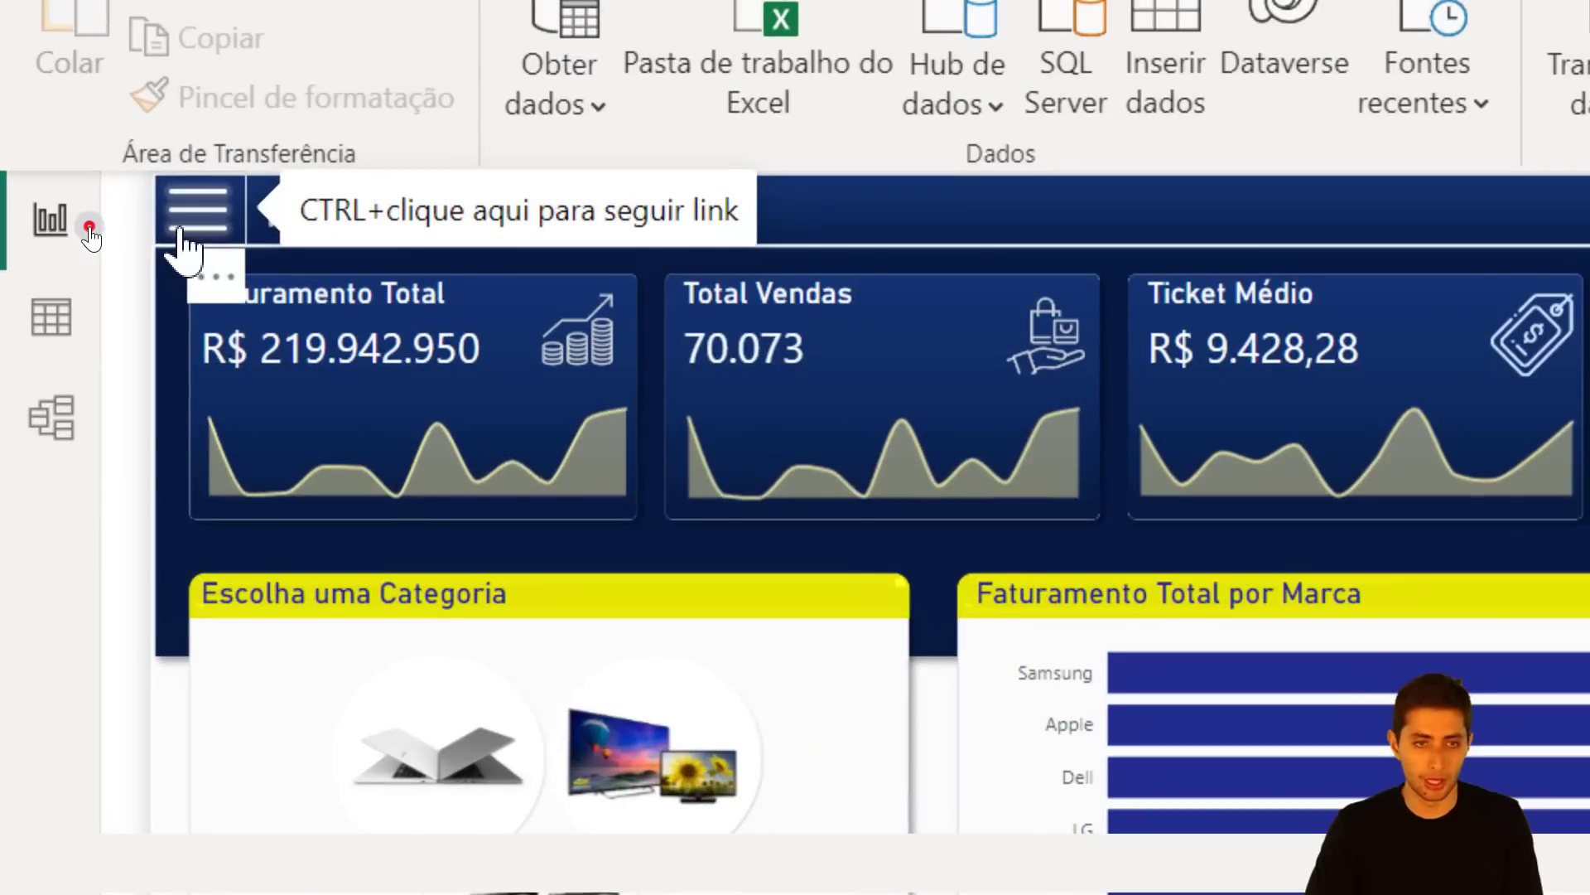
Use the sales report's pop-up menu to visit the Detalhado page and go to the cover through Início.
left_click(97, 222, "ctrl")
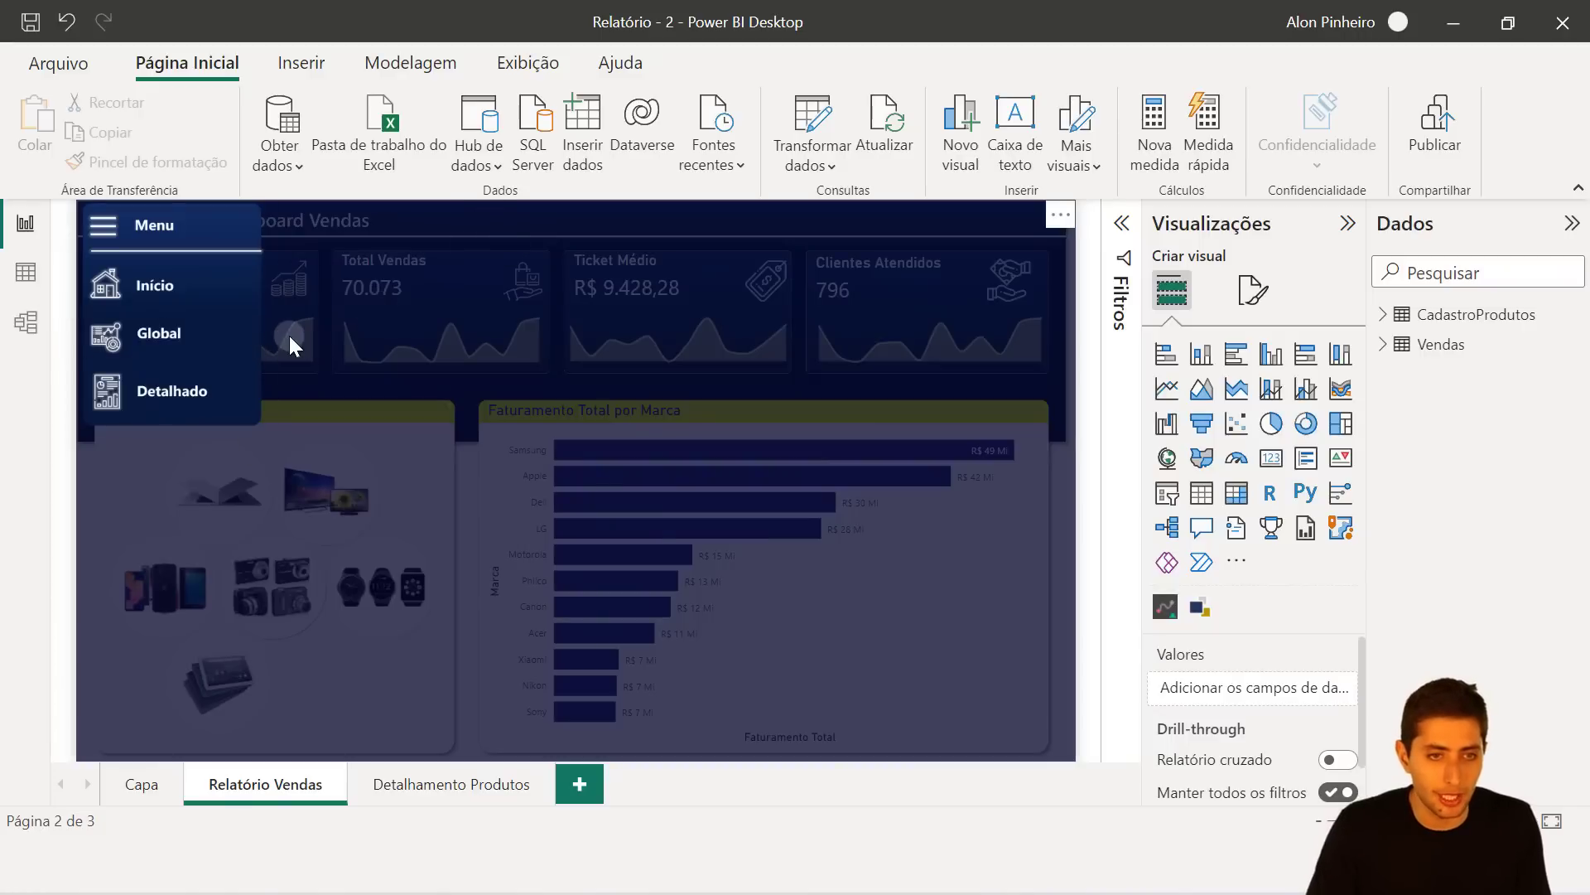
left_click(190, 391, "ctrl")
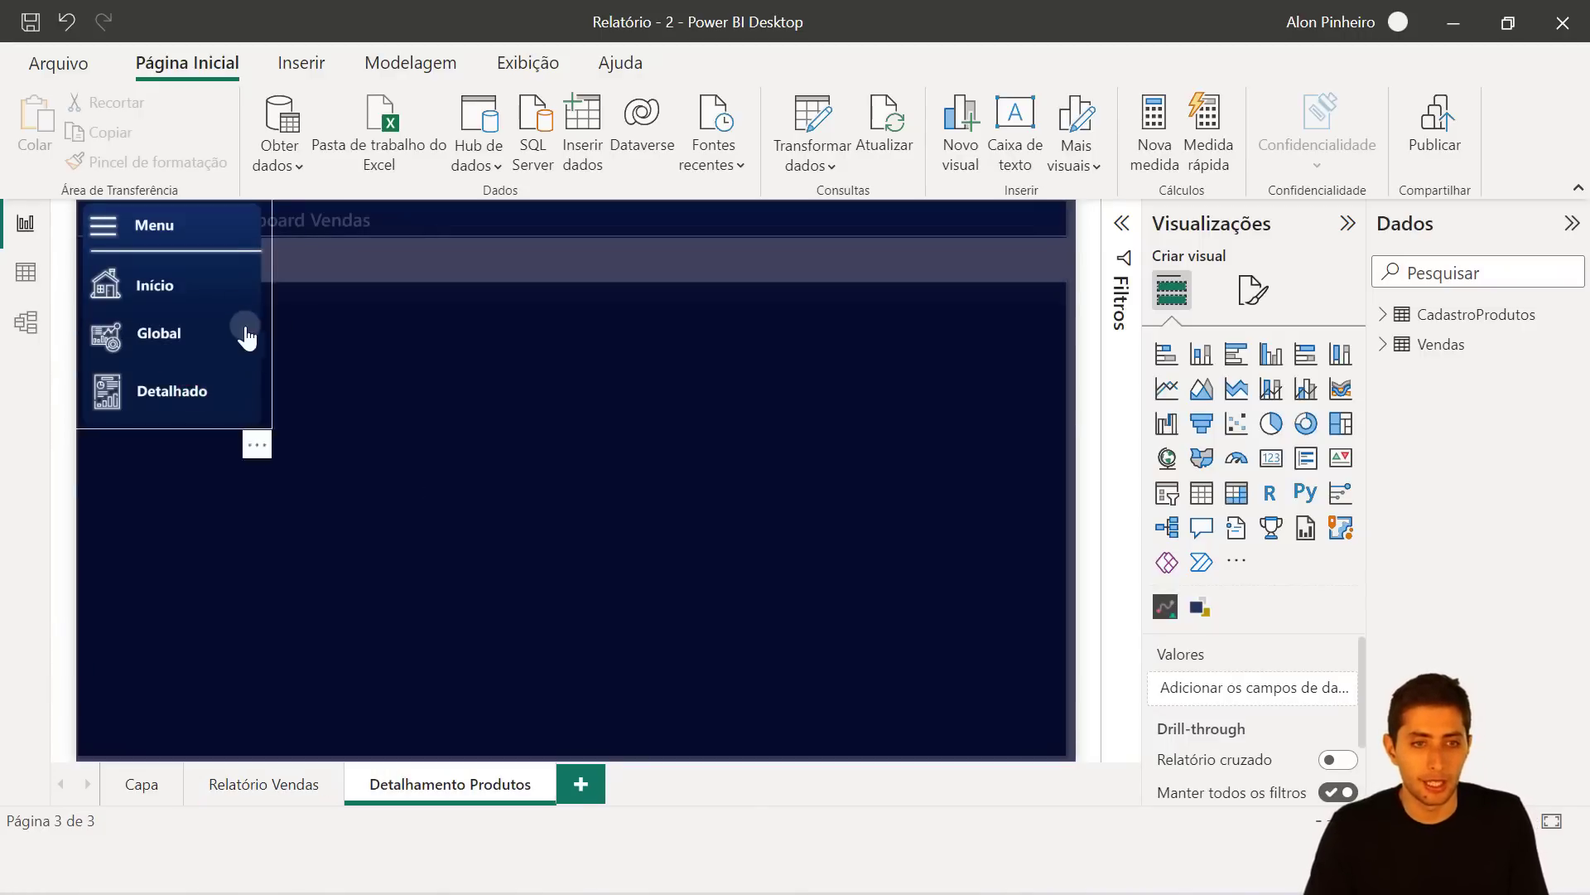
left_click(145, 230)
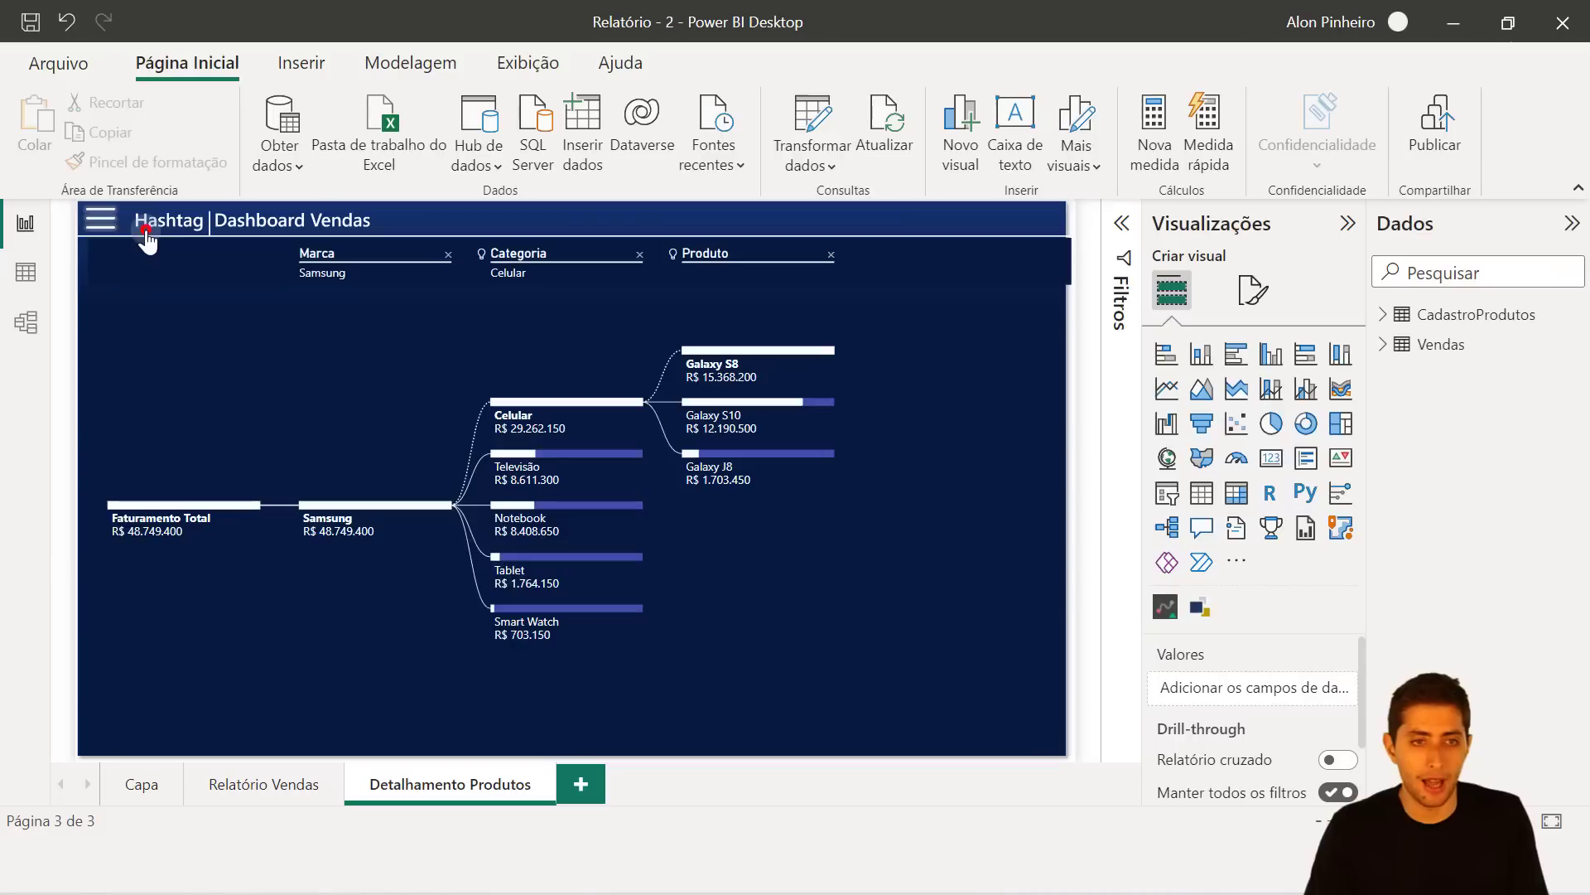
left_click(100, 220, "ctrl")
left_click(141, 294, "ctrl")
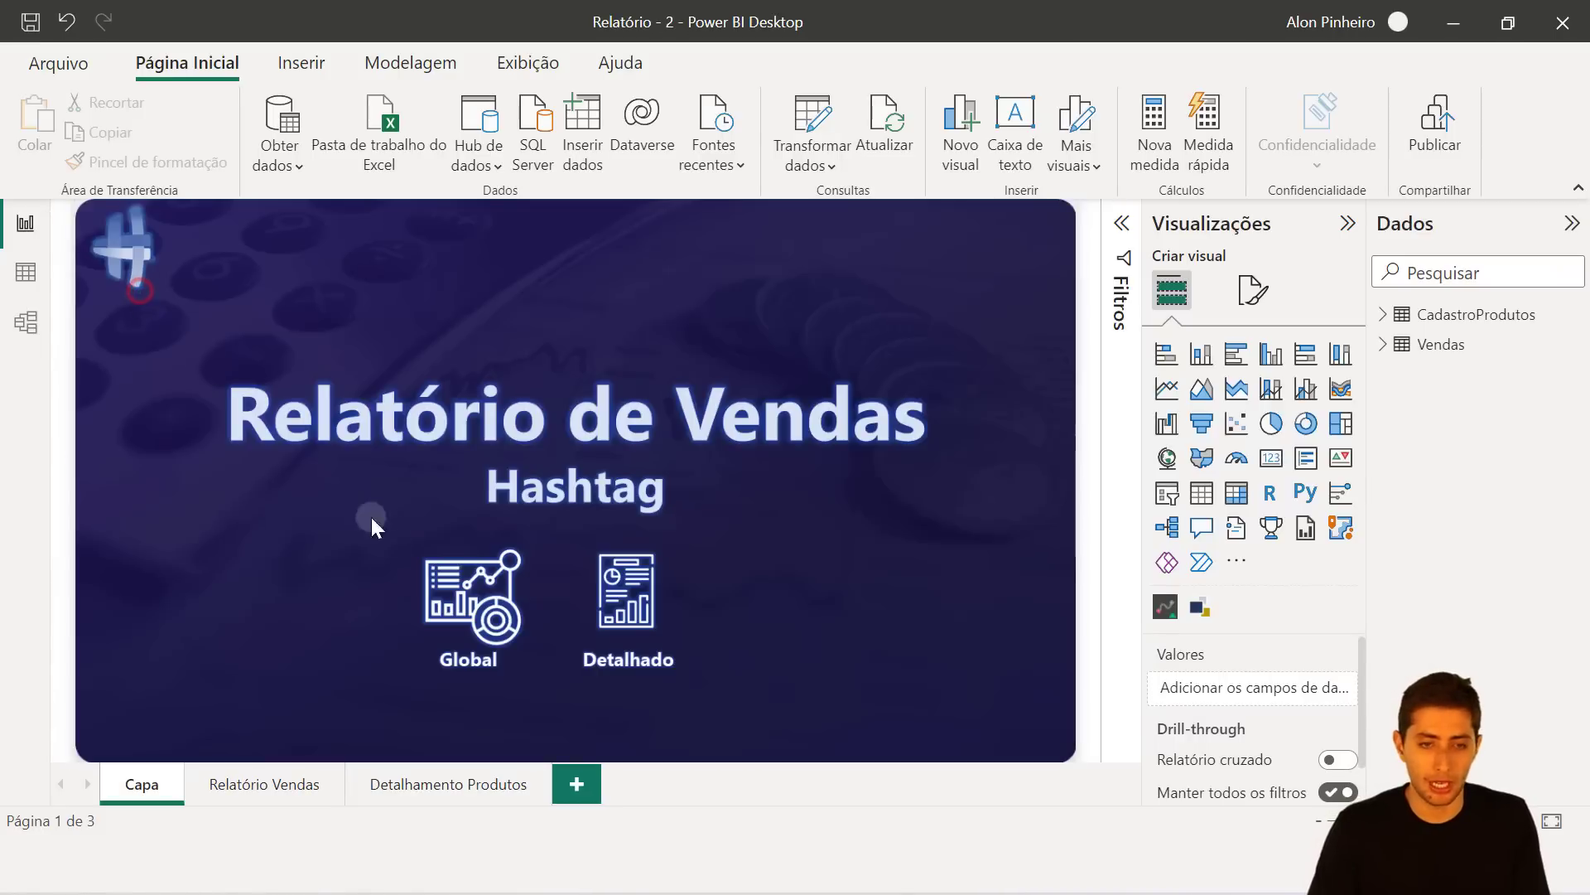
Go from the cover to the Global sales page and show its pop-up menu opening and closing.
left_click(455, 600, "ctrl")
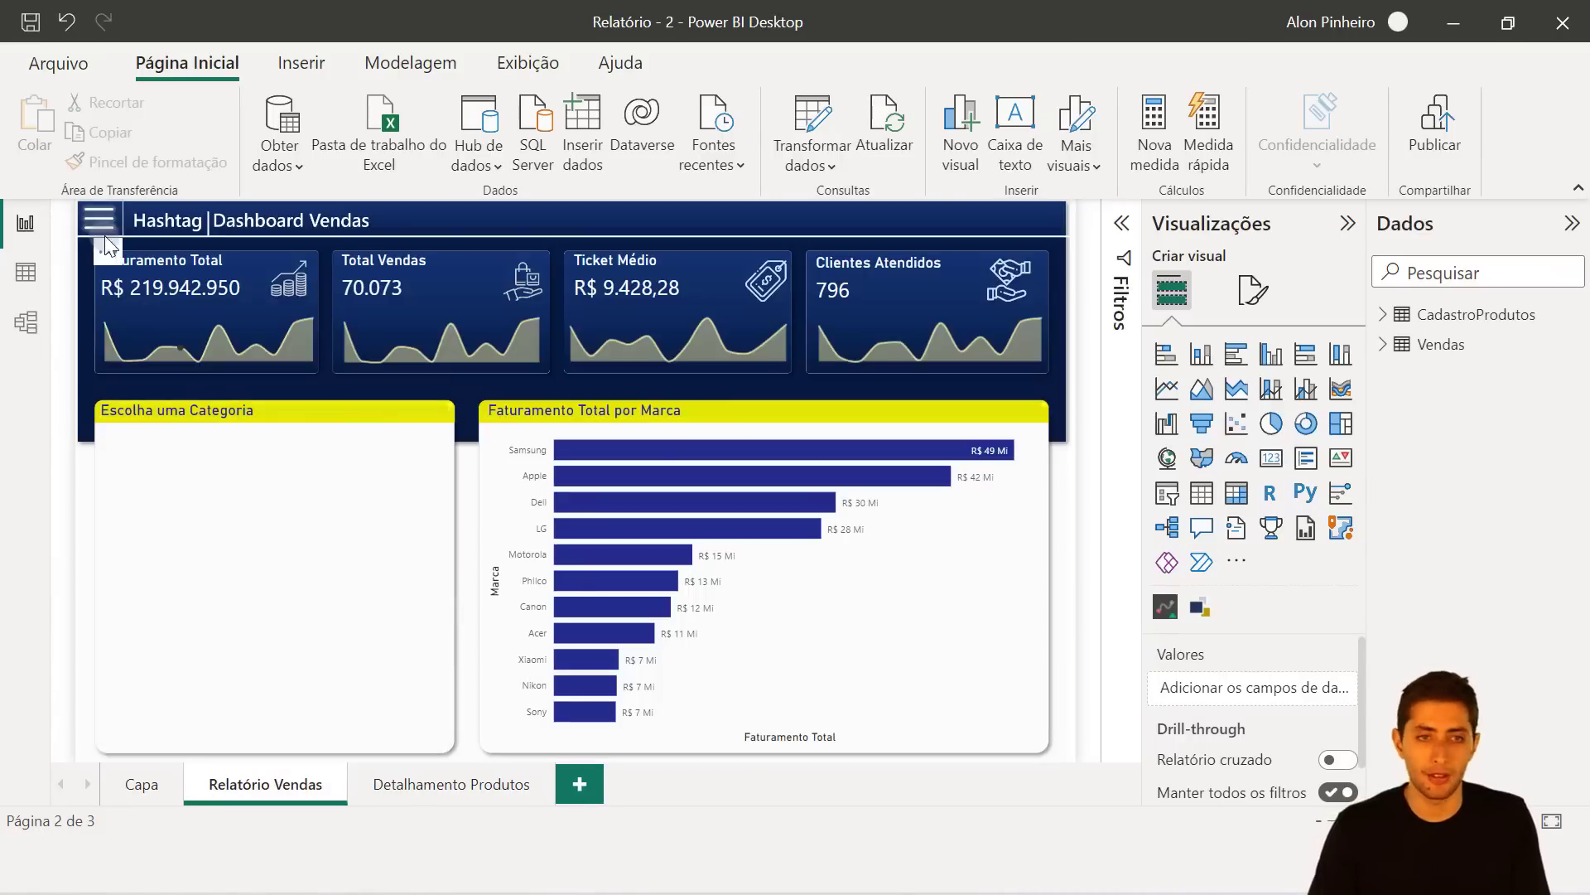
left_click(100, 221, "ctrl")
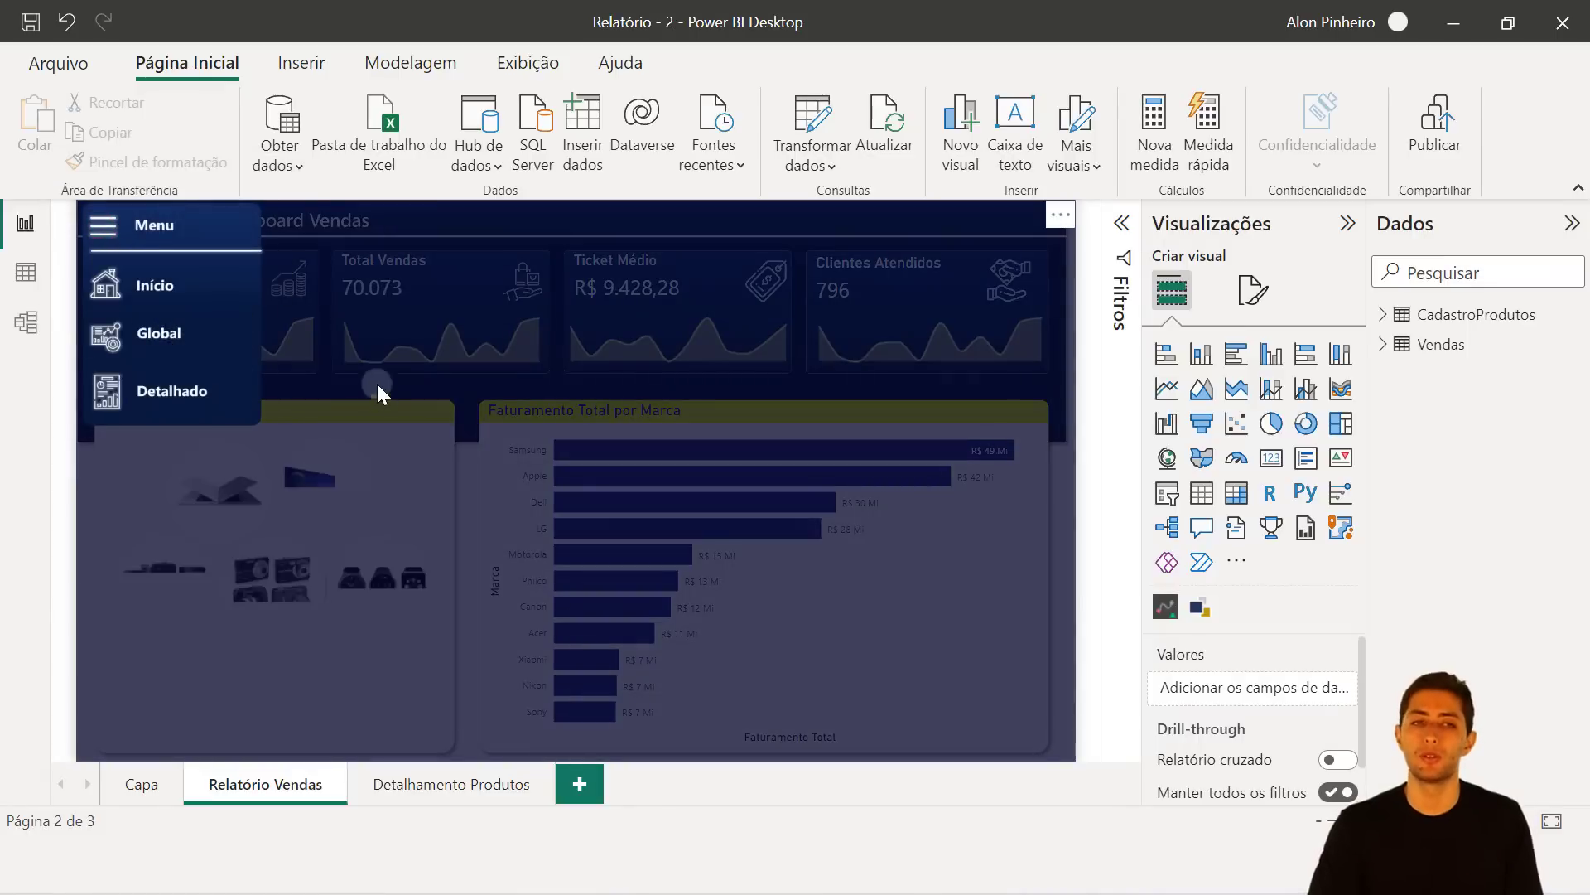
left_click(158, 222, "ctrl")
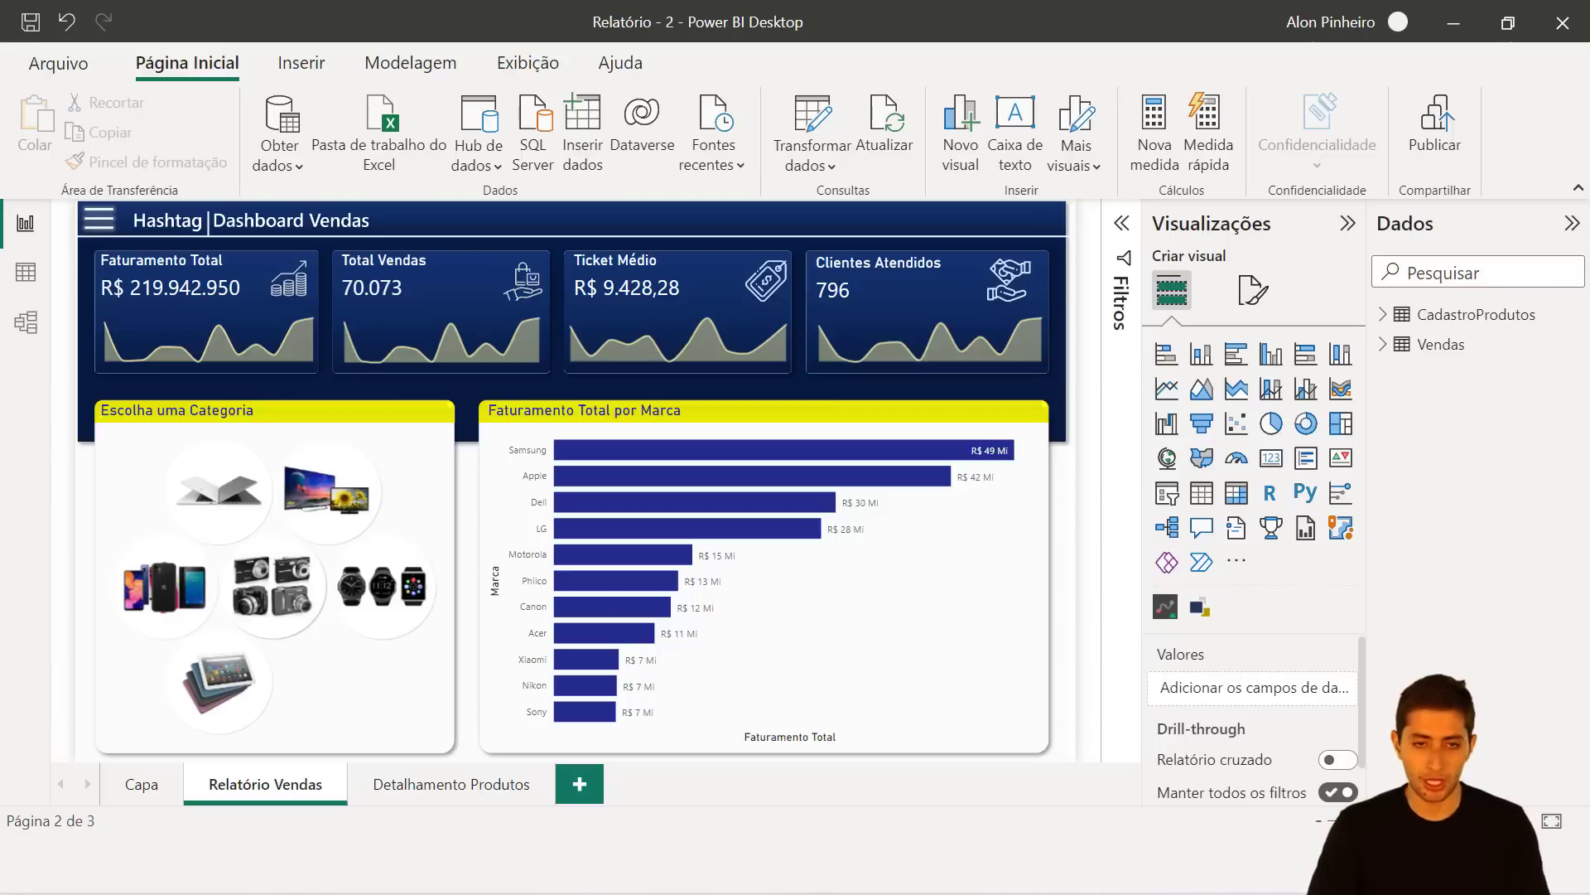
Switch to the Relatório - 3 file and follow its sidebar links for Salário, Func. Ativos and Desligados.
key("alt+Tab")
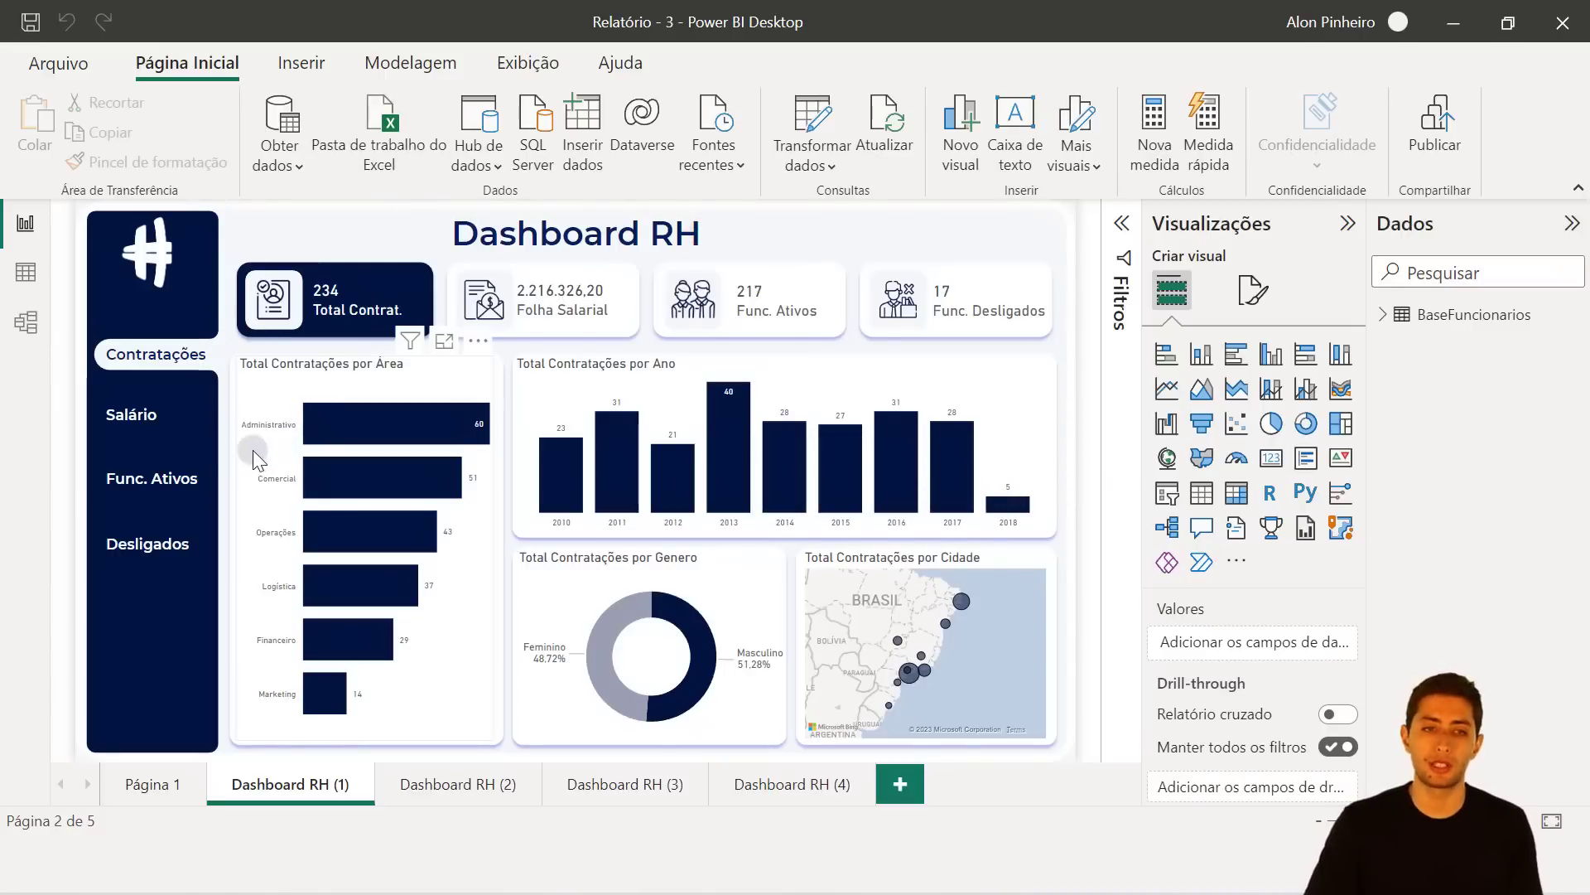
left_click(175, 414, "ctrl")
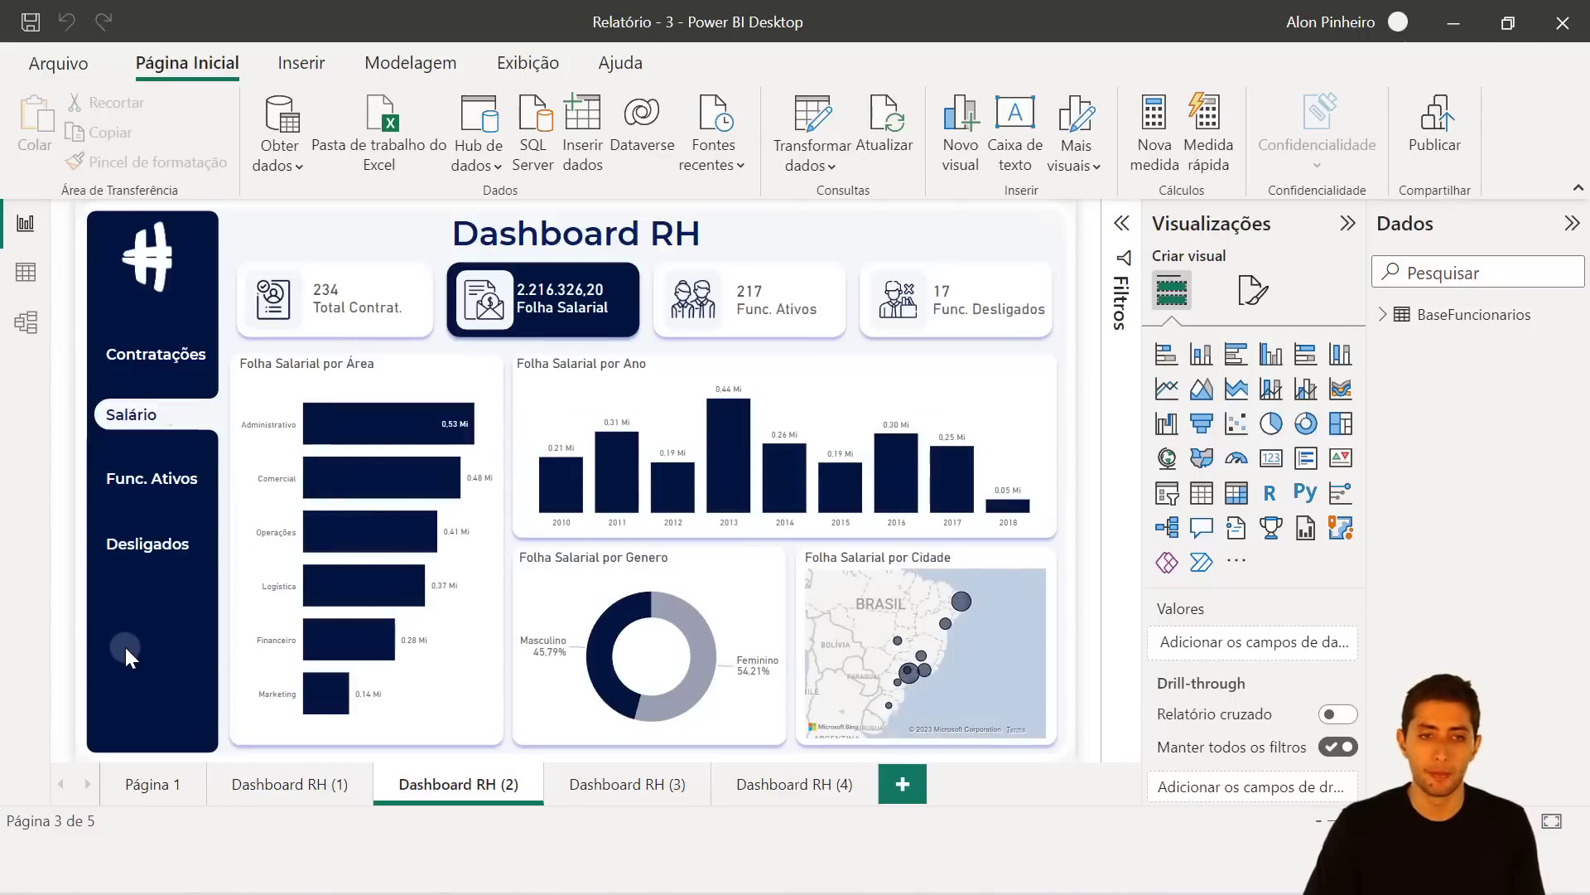
left_click(145, 482, "ctrl")
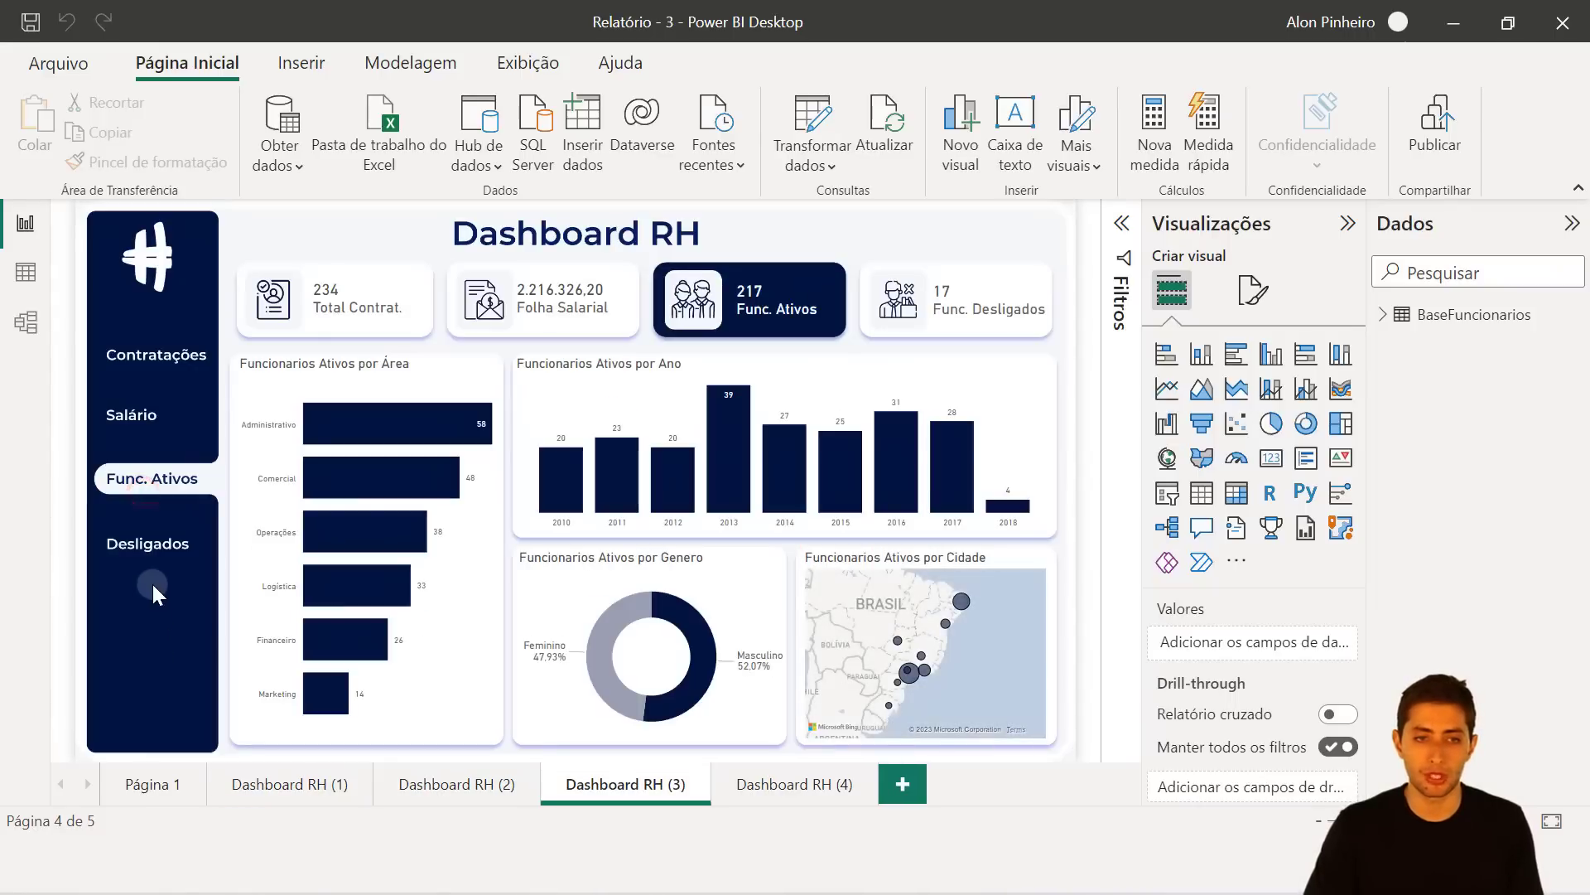
left_click(152, 584, "ctrl")
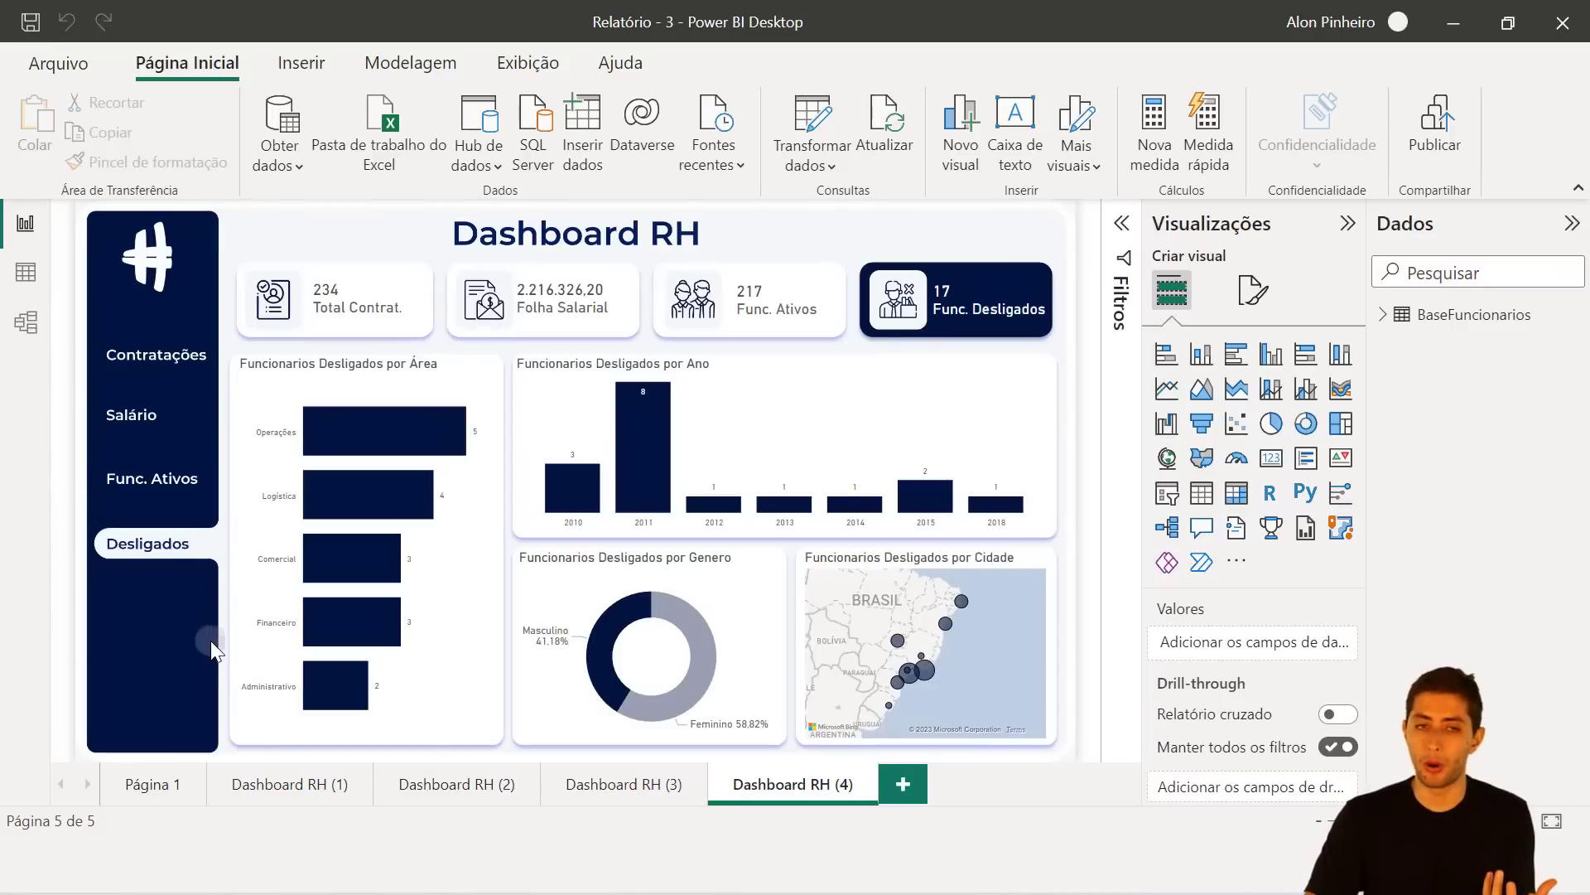
Inspect the Desligados and Func. Ativos link objects in the sidebar, then clear the selection.
left_click(153, 553)
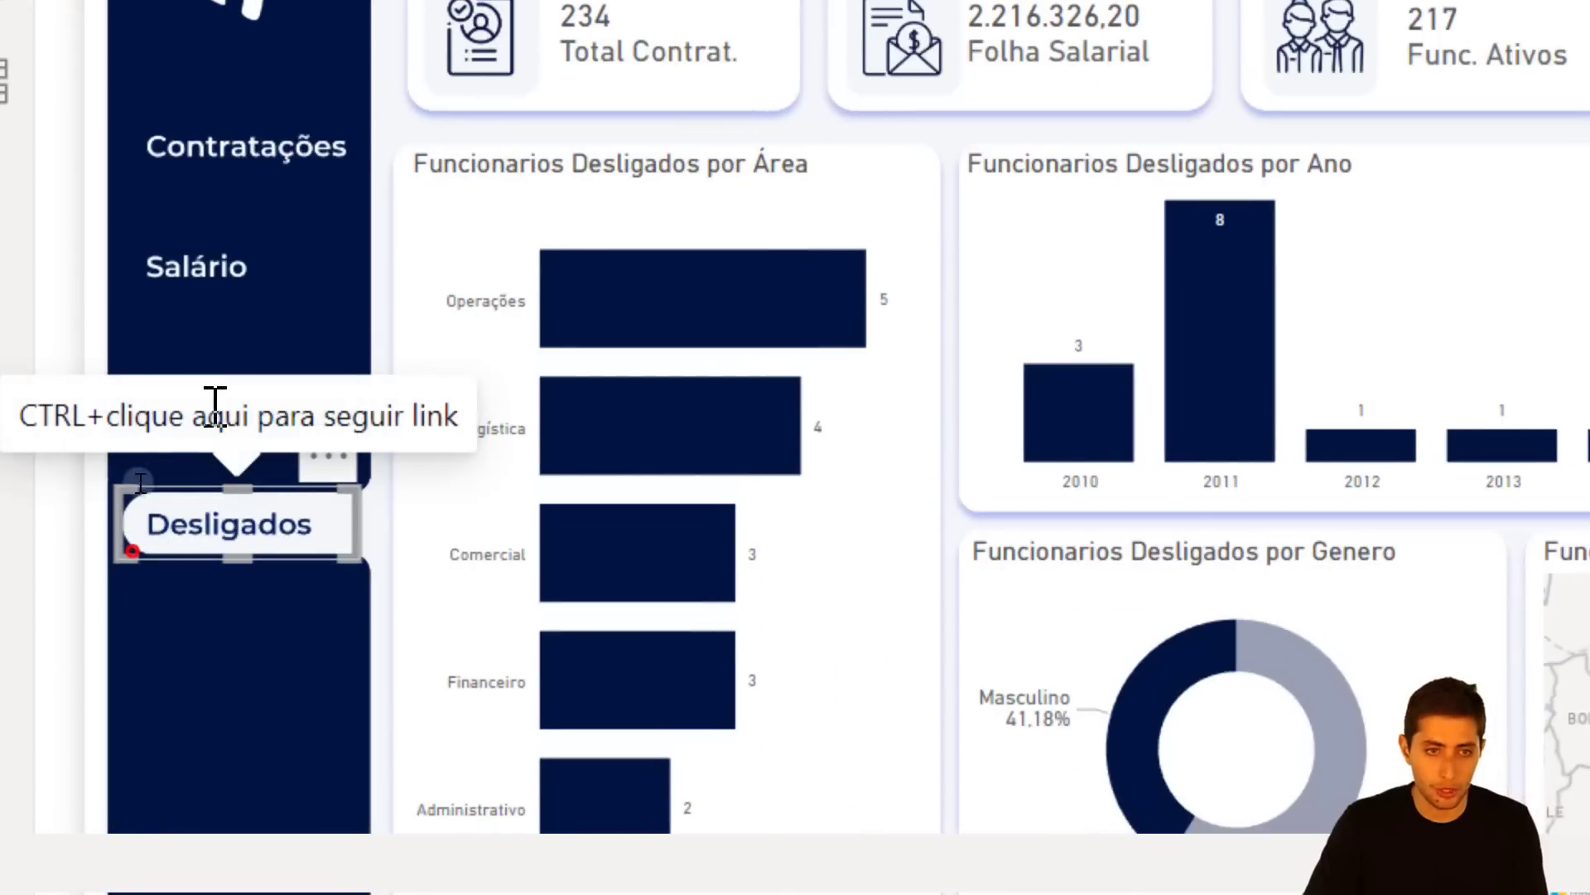
left_click(213, 398)
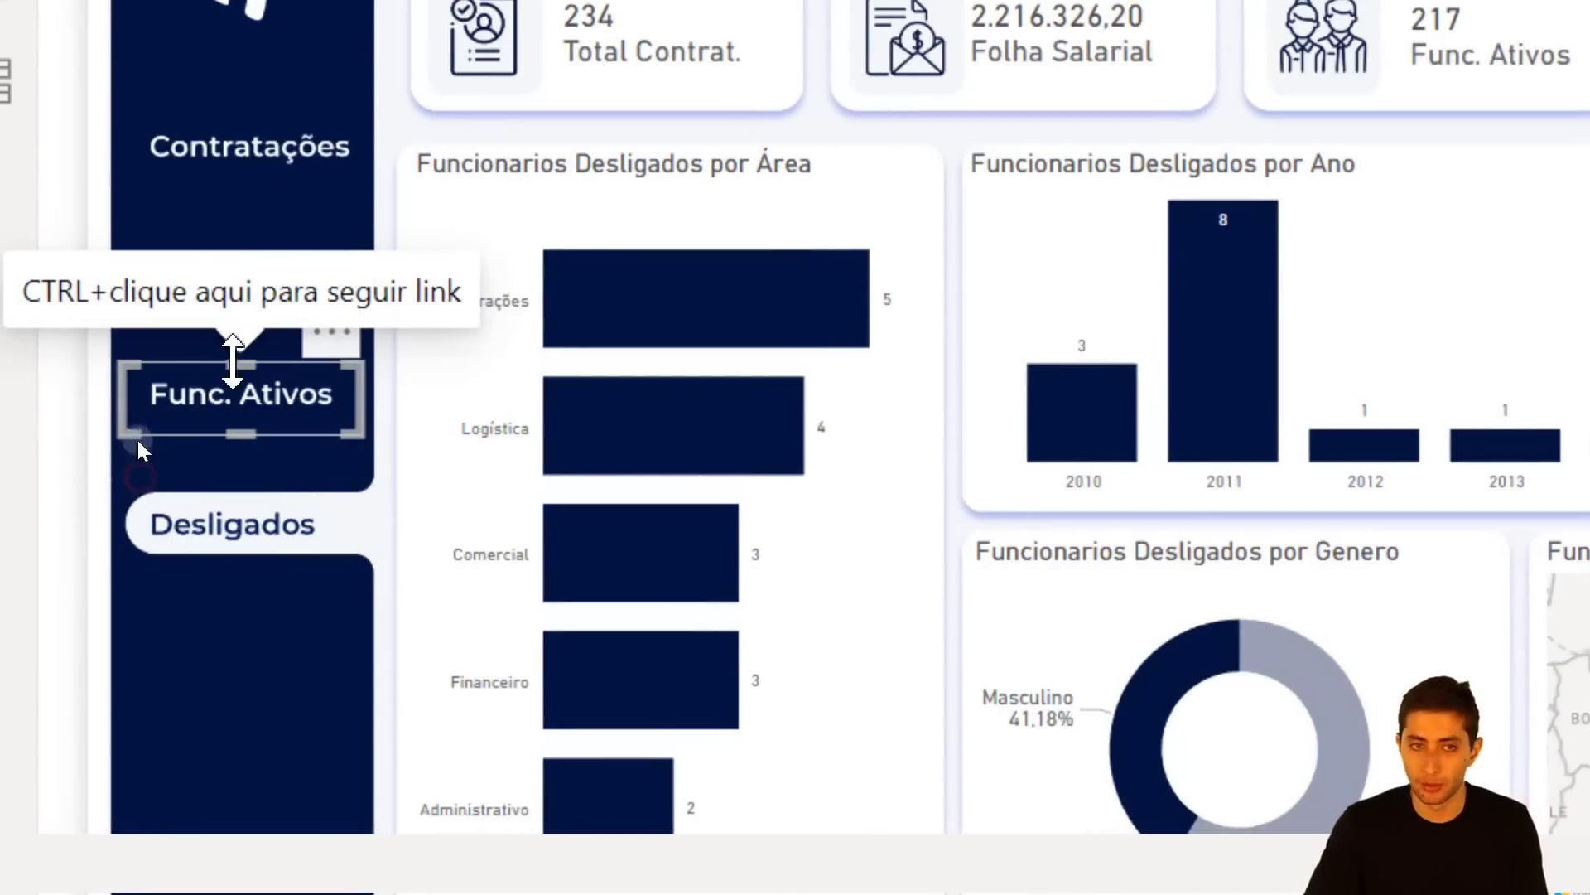
left_click(182, 646)
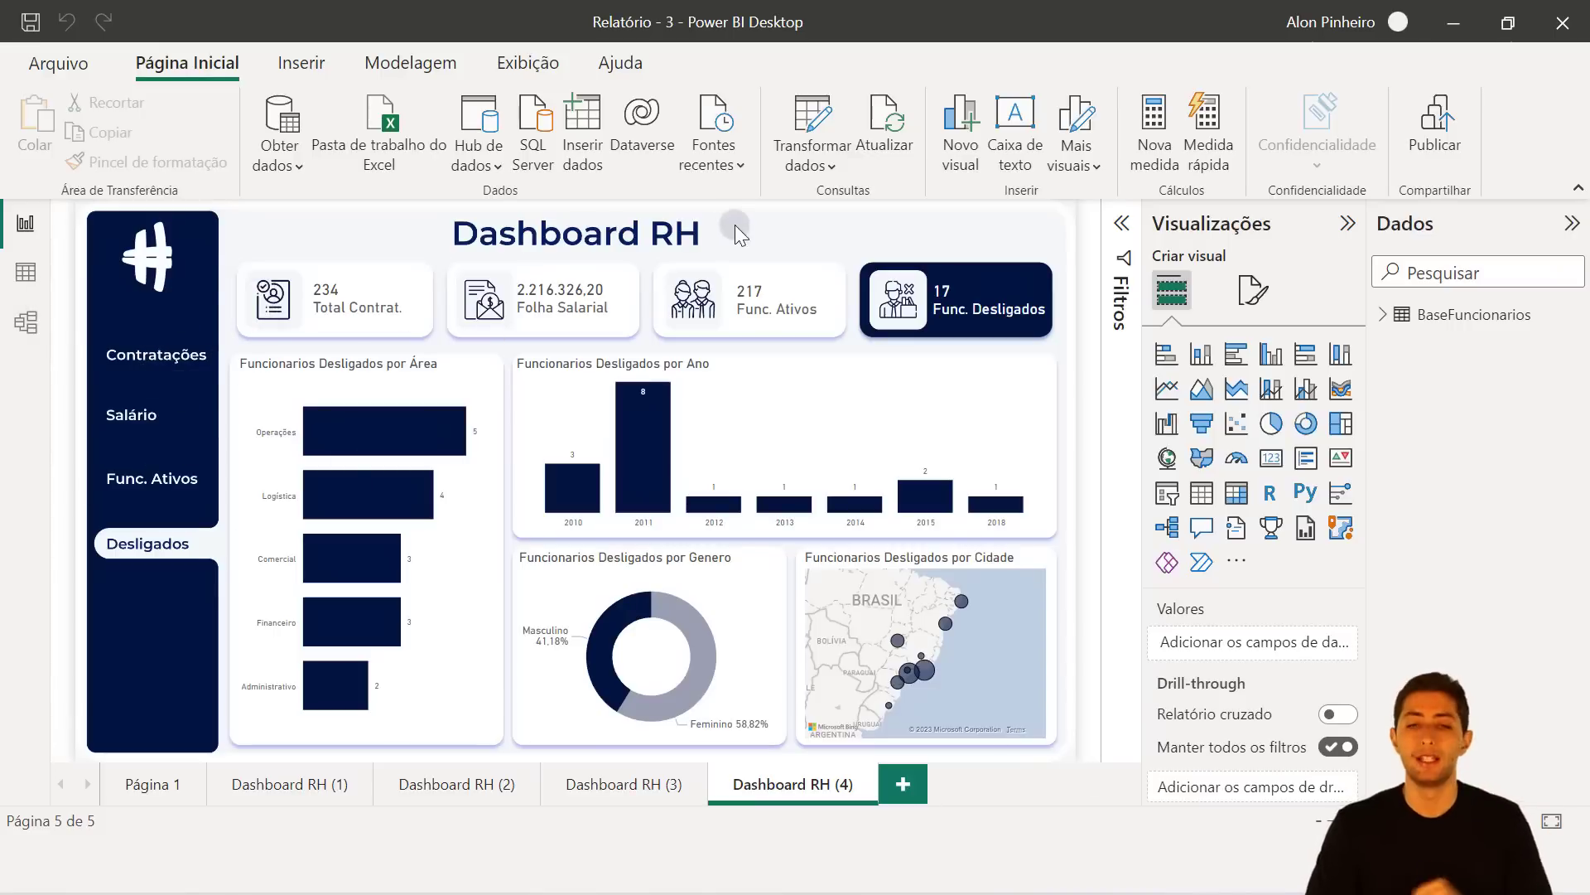
Compare the navigation designs by switching through the Relatório - 2 sales report to the Relatório HR report.
key("alt+Tab")
key("alt+Tab")
key("alt+Tab")
key("alt+Tab")
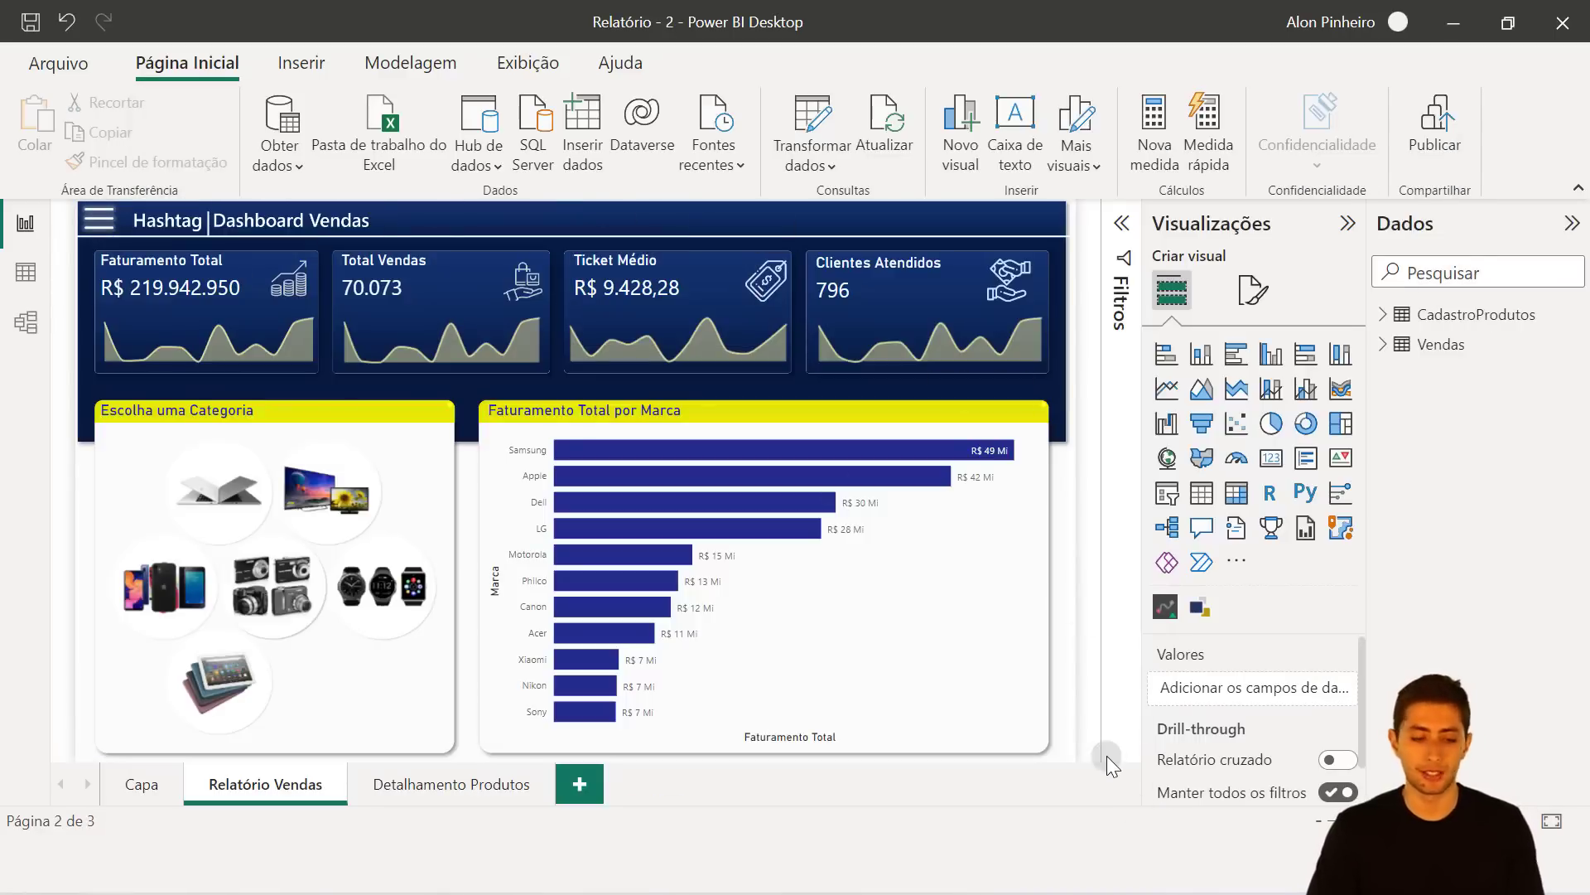
key("alt+Tab")
key("alt+Tab")
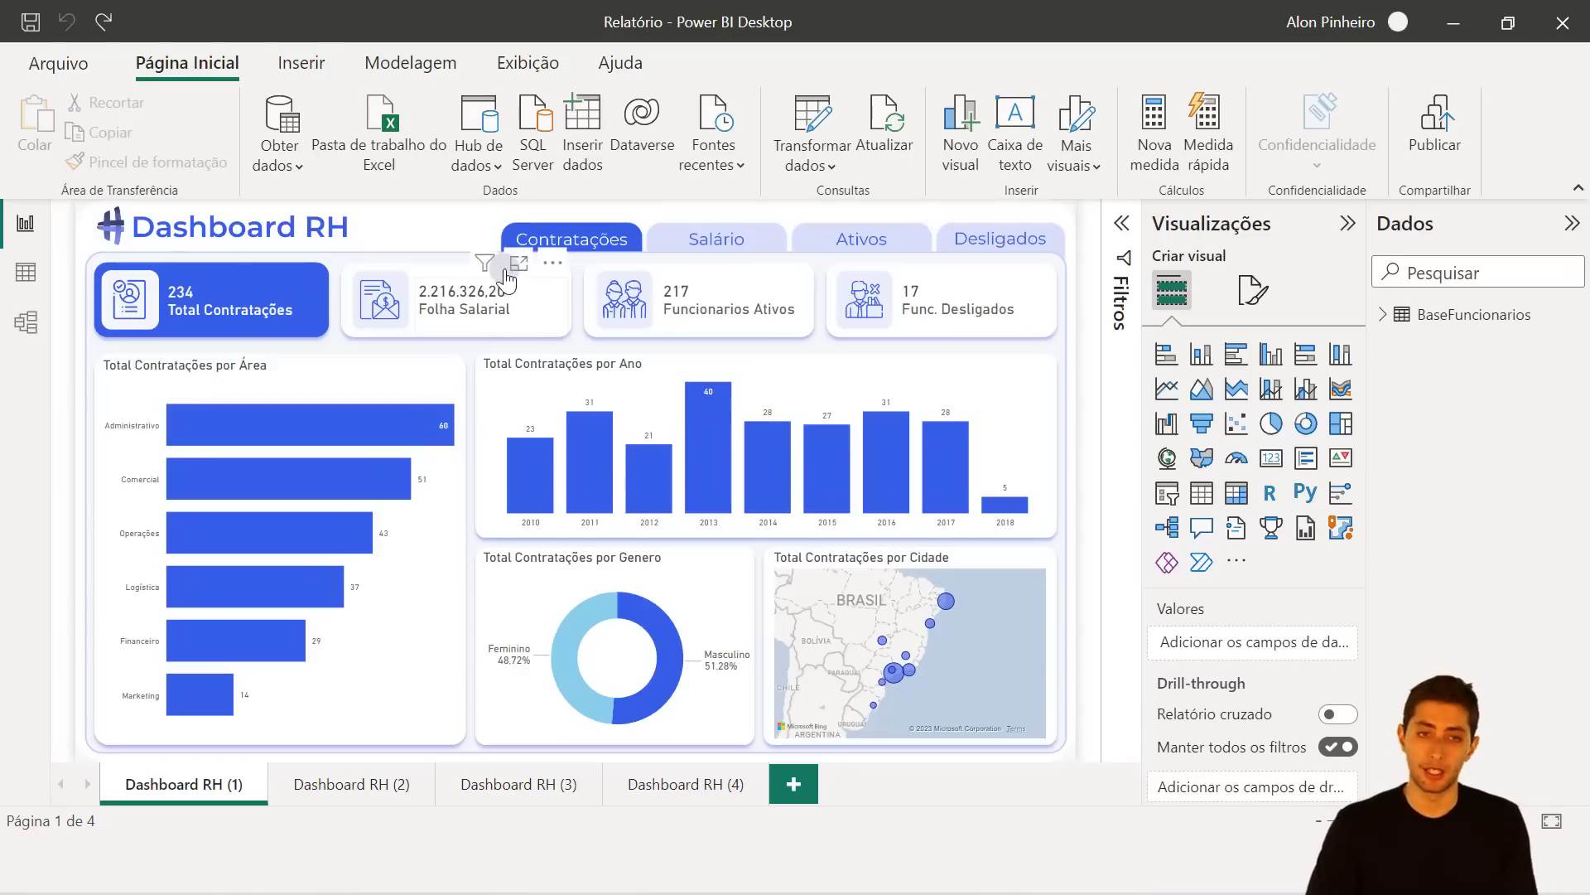
left_click(453, 225)
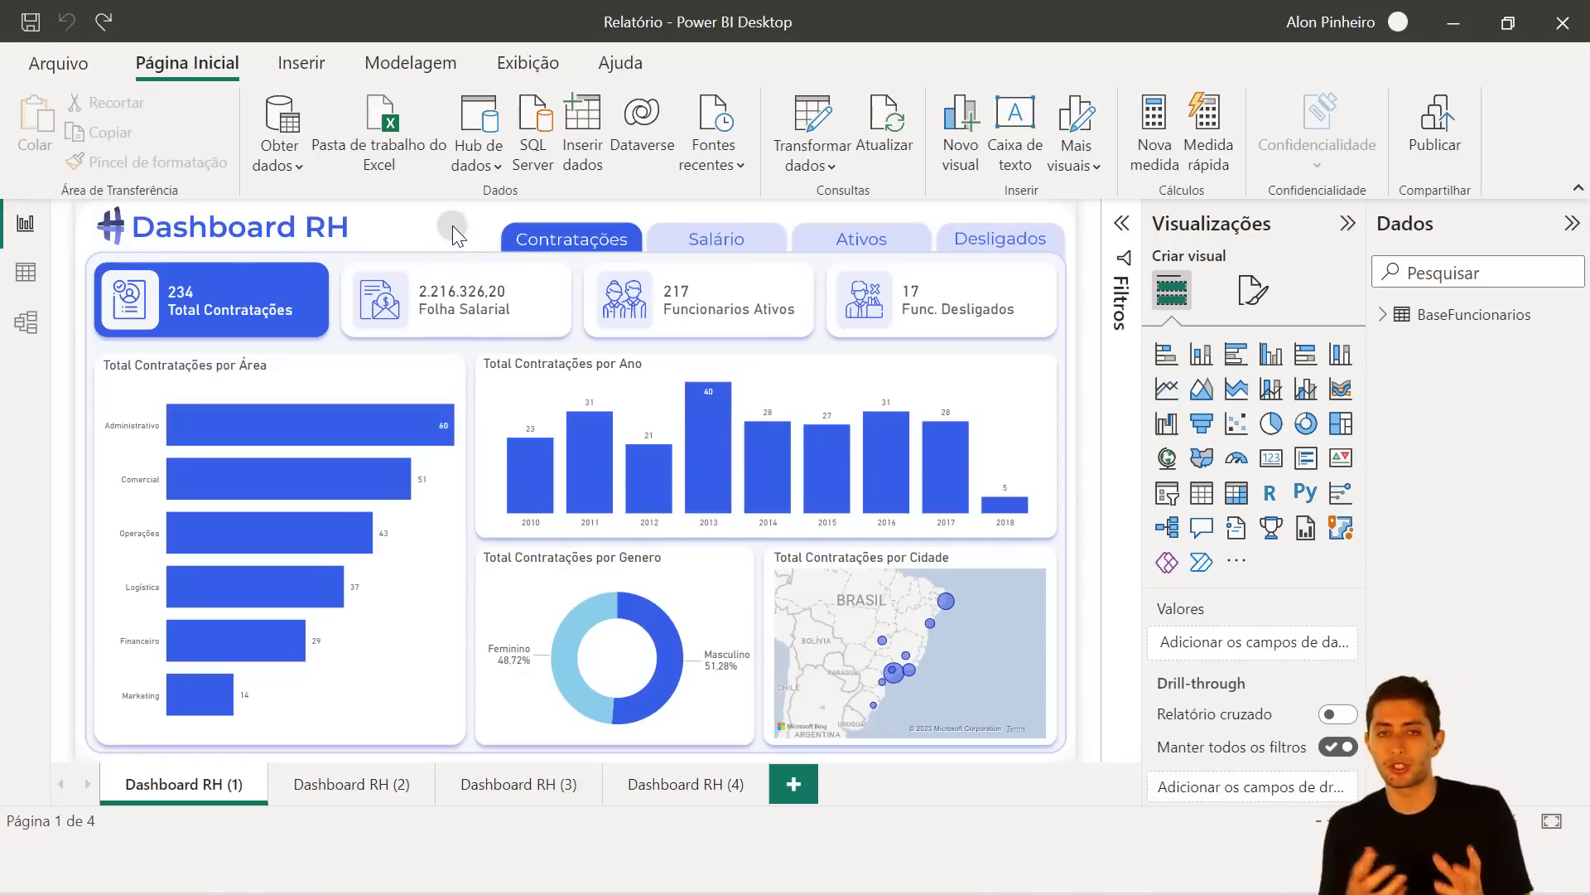